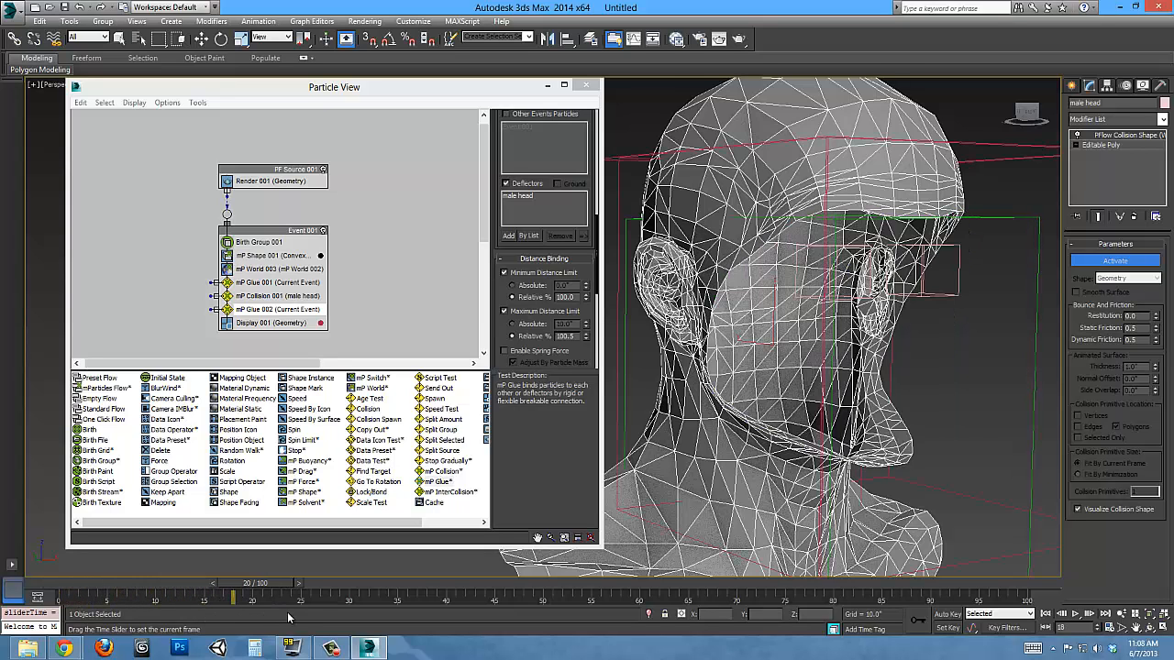
# Scrub the timeline to preview the particle simulation on the male head model.
pyautogui.press('w')
pyautogui.keyDown('alt'); pyautogui.moveTo(841, 334); pyautogui.dragTo(632, 475, button='middle'); pyautogui.keyUp('alt')
pyautogui.moveTo(301, 587); pyautogui.dragTo(348, 592)
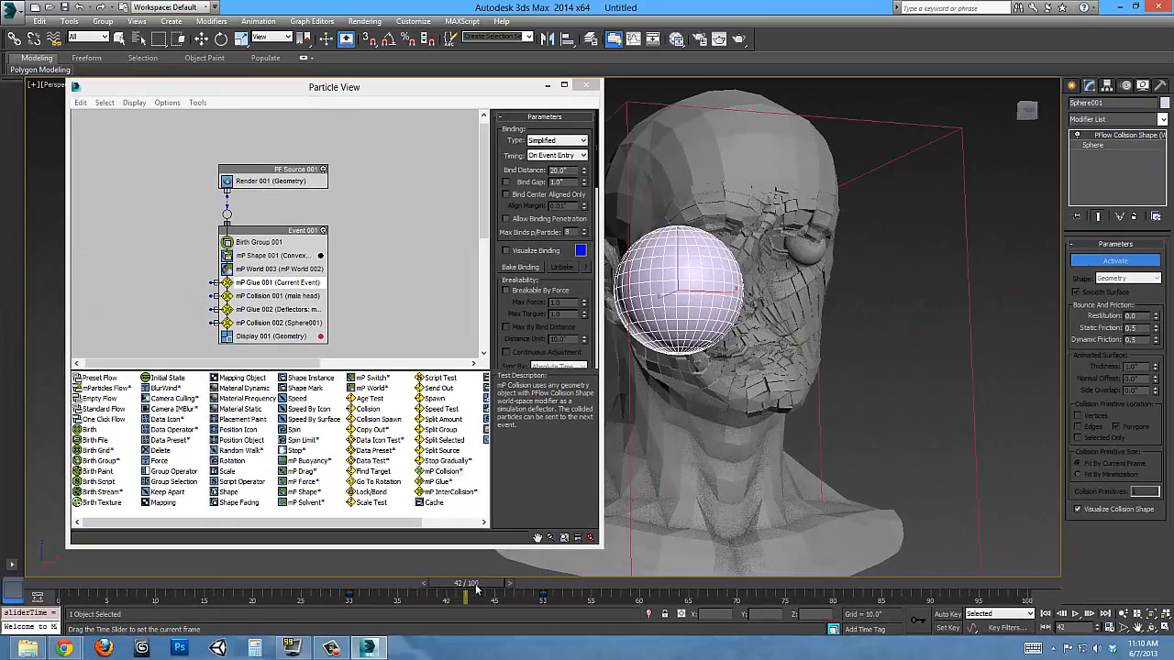
pyautogui.press('w')
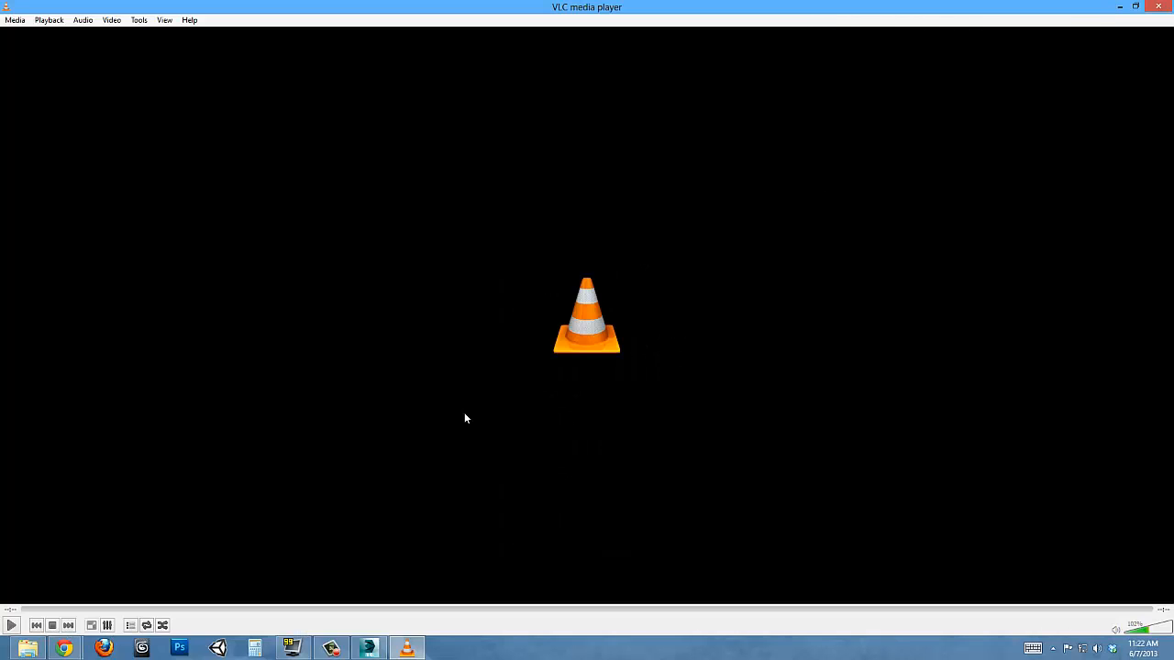
# Switch to VLC media player, turn on looping and start playback of the video.
pyautogui.click(149, 626)
pyautogui.click(12, 628)
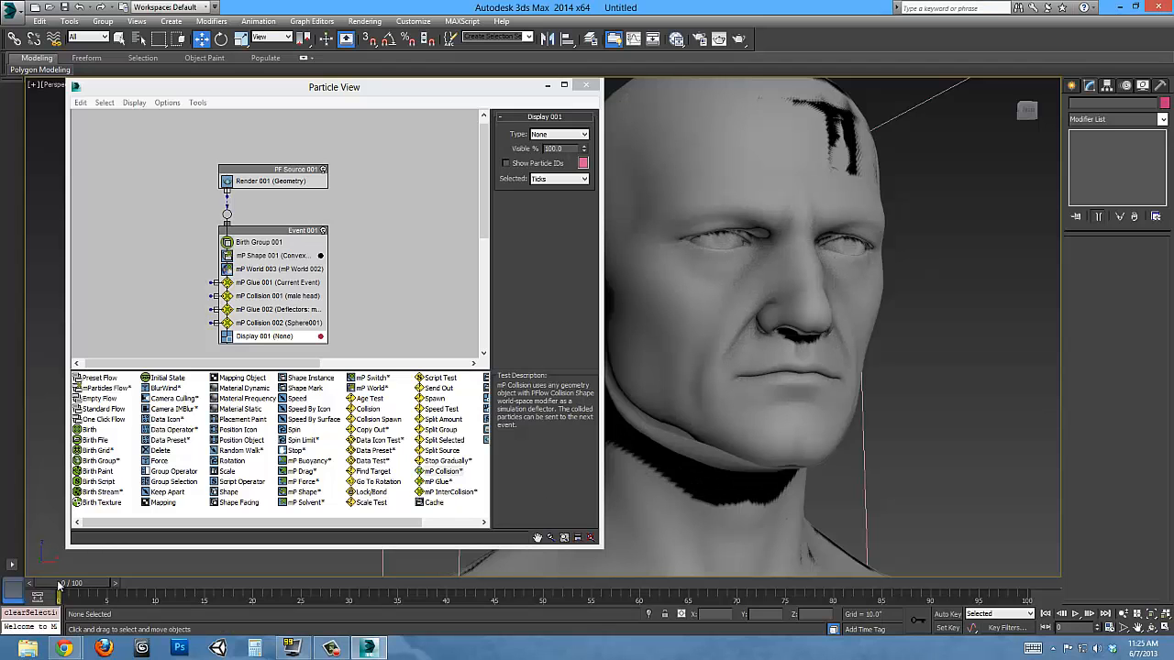
# Return to 3ds Max and scrub the head animation forward from frame 0 twice, reaching frame 71 on the first pass.
pyautogui.moveTo(60, 592); pyautogui.dragTo(727, 556)
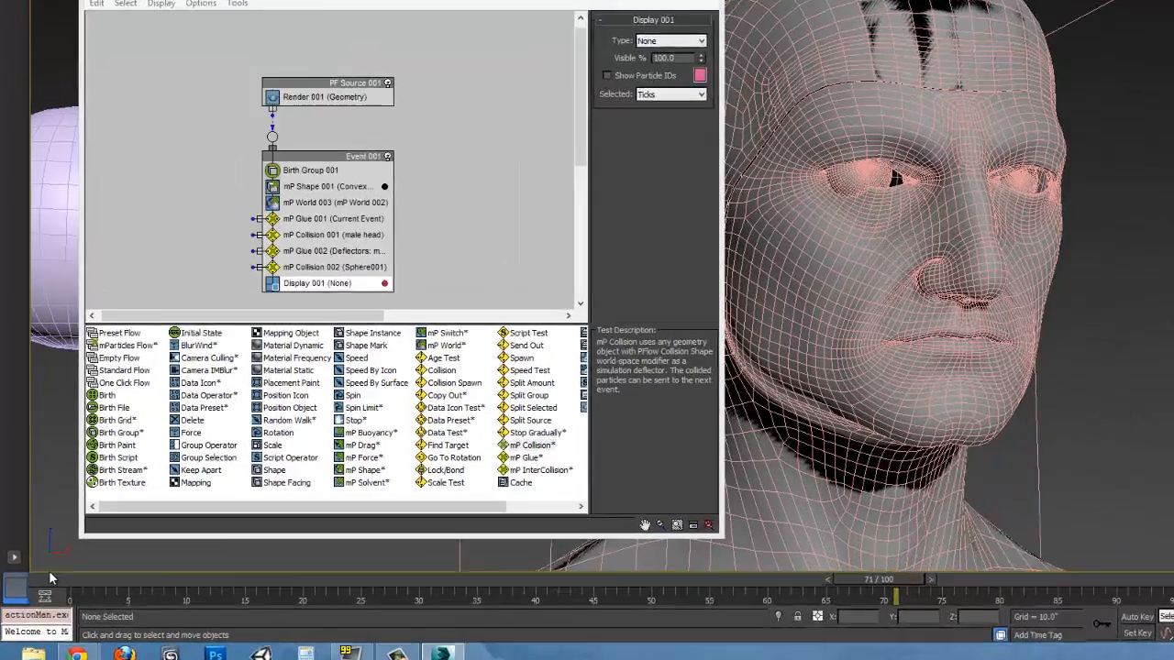
pyautogui.click(60, 586)
pyautogui.moveTo(89, 581); pyautogui.dragTo(568, 551)
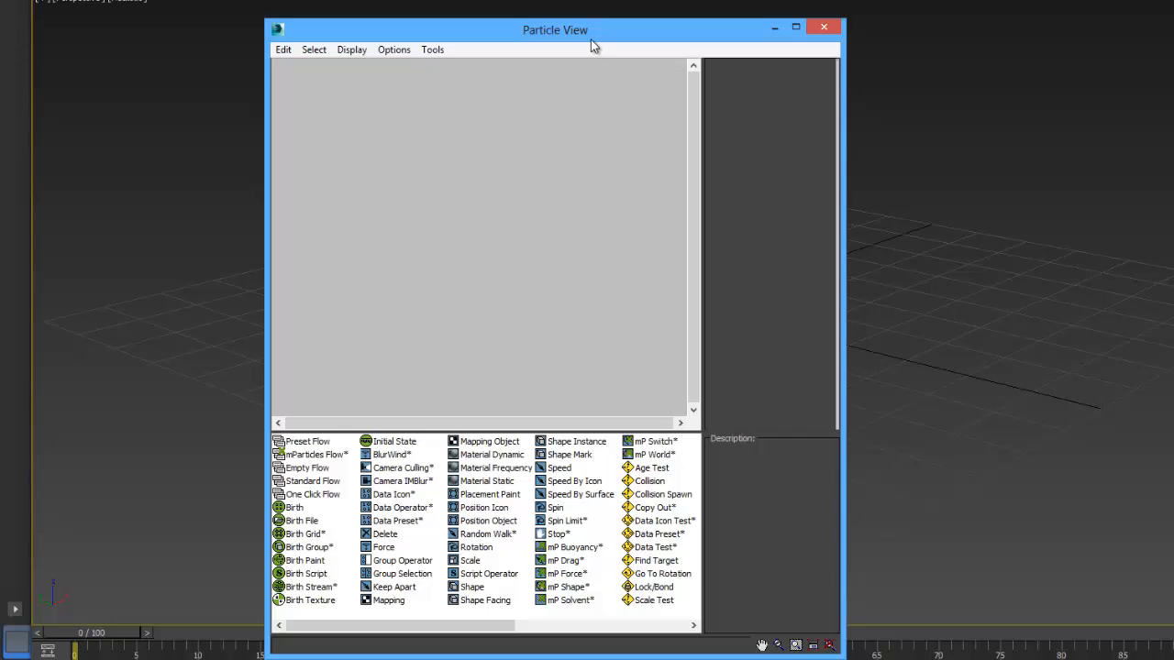
# Widen the Particle View window to list all operators and add a Standard Flow to the empty canvas.
pyautogui.moveTo(585, 38); pyautogui.dragTo(401, 21)
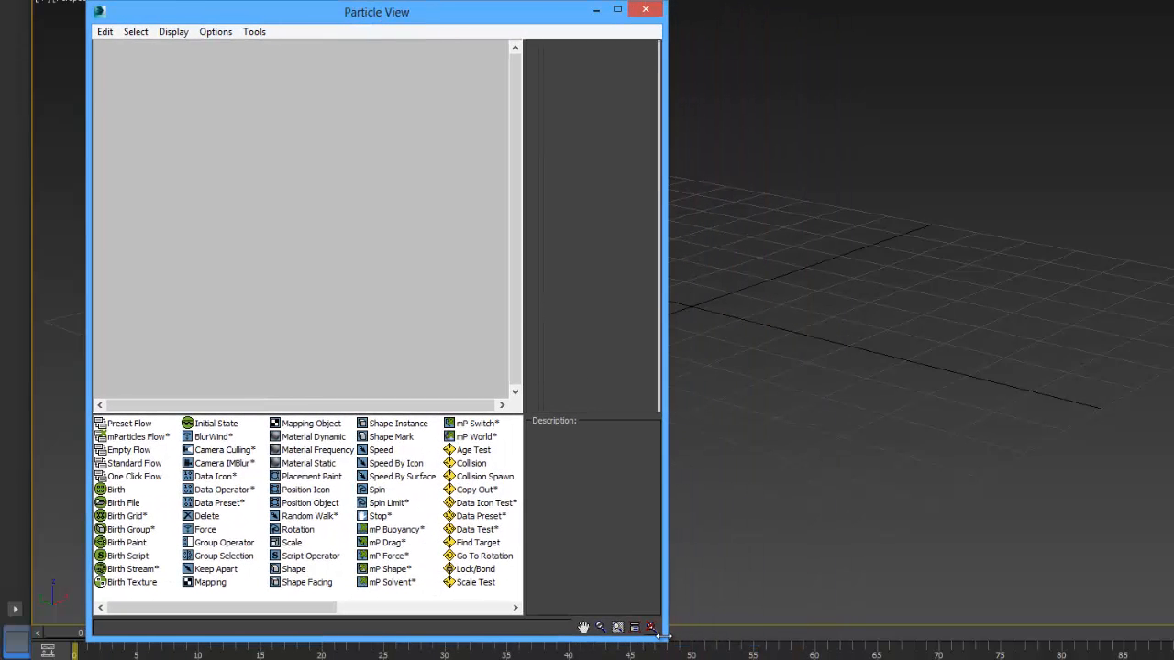
pyautogui.moveTo(667, 641); pyautogui.dragTo(894, 631)
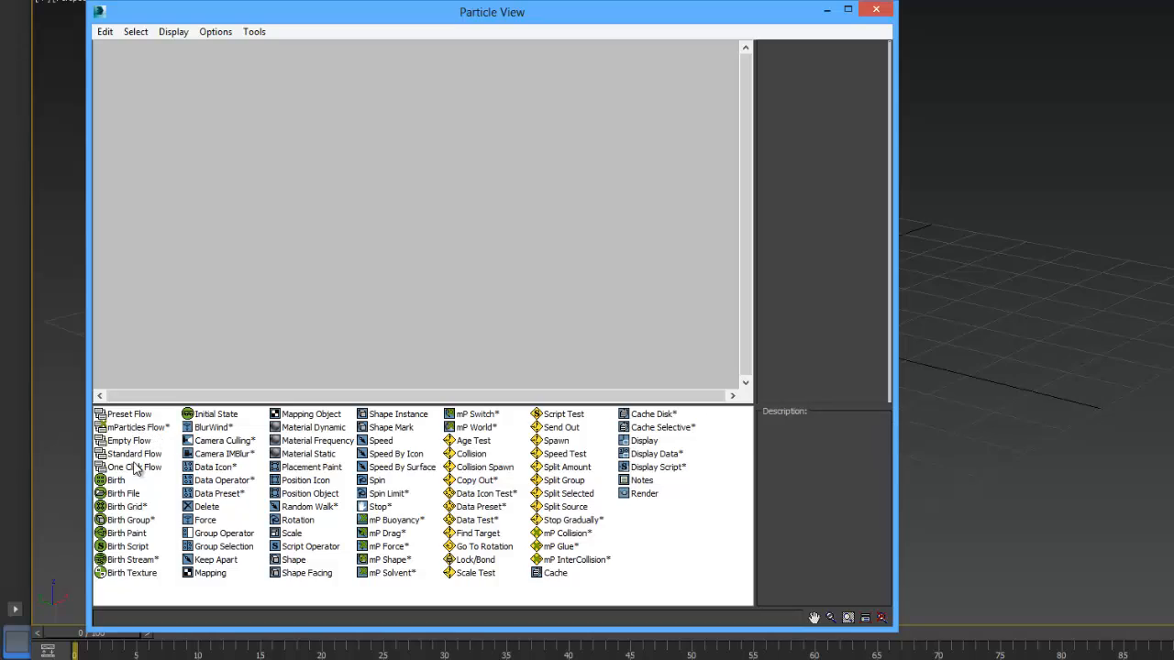
pyautogui.moveTo(134, 454); pyautogui.dragTo(376, 179)
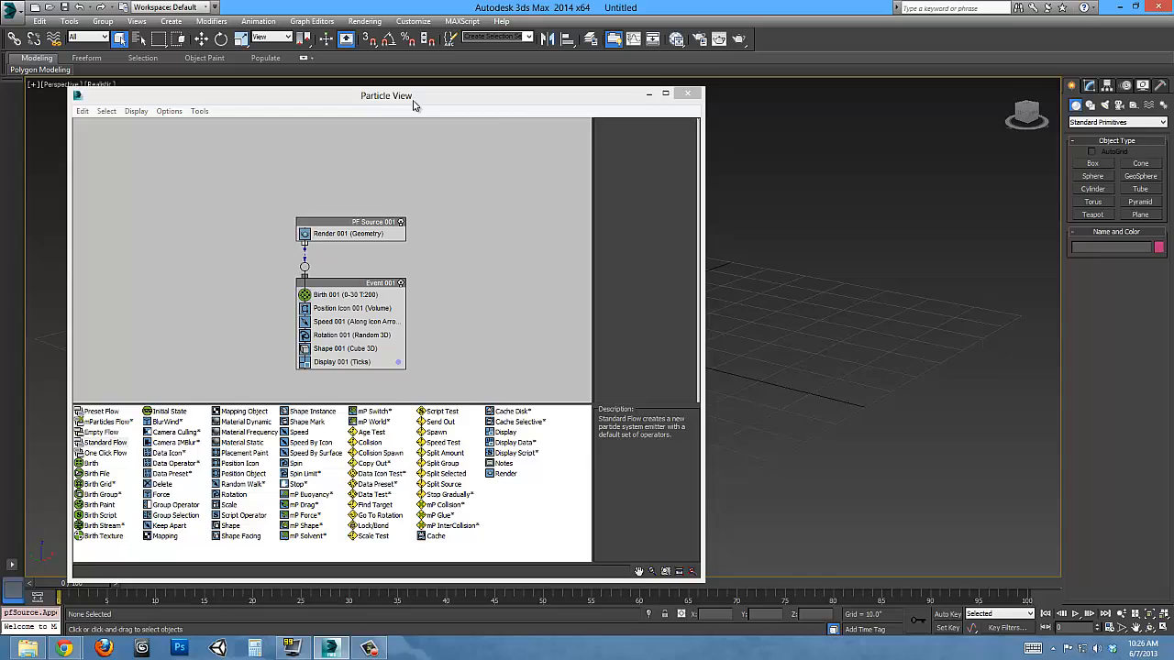
# Uncover the Standard Flow's emitter icon in the viewport and scrub the first frames to examine its particle emission.
pyautogui.moveTo(412, 101); pyautogui.dragTo(949, 130)
pyautogui.click(445, 290)
pyautogui.scroll(-5, 445, 290)
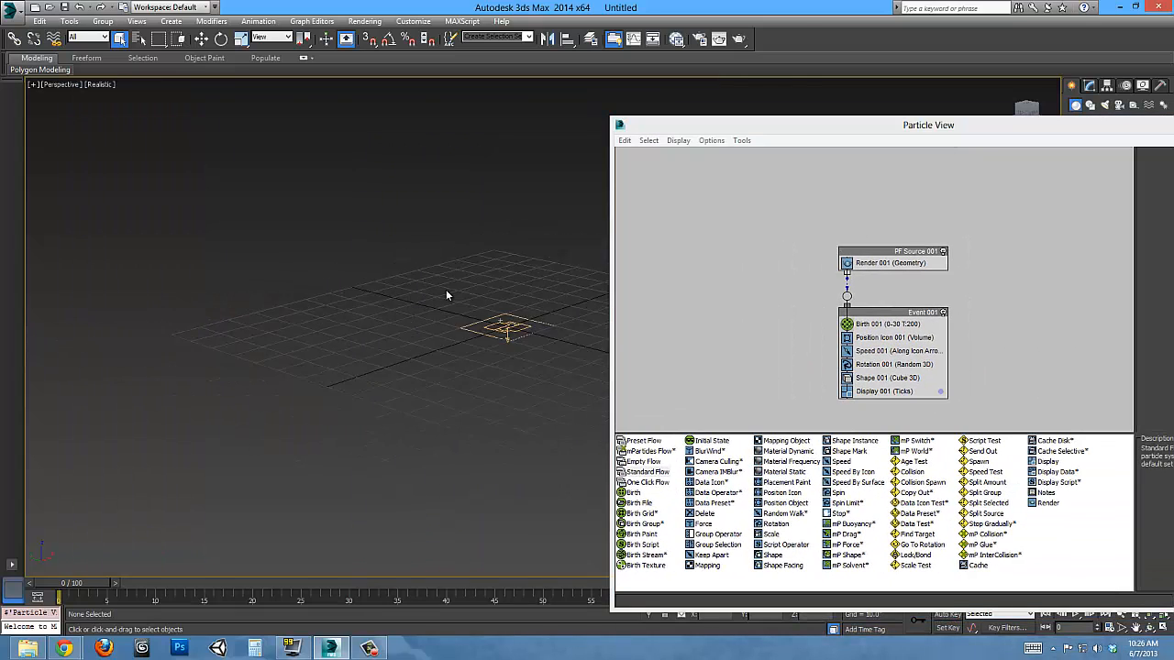
pyautogui.moveTo(487, 304); pyautogui.dragTo(467, 344, button='middle')
pyautogui.scroll(5, 466, 345)
pyautogui.scroll(2, 447, 362)
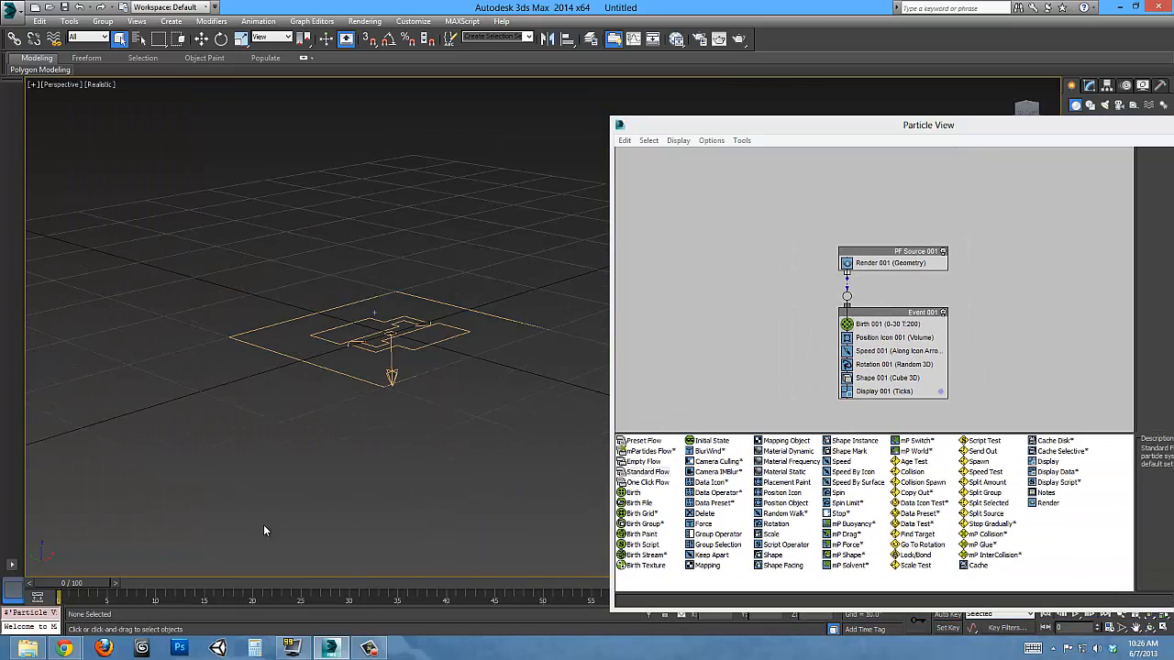
pyautogui.moveTo(76, 589); pyautogui.dragTo(104, 590)
pyautogui.keyDown('alt'); pyautogui.moveTo(291, 441); pyautogui.dragTo(386, 419, button='middle'); pyautogui.keyUp('alt')
pyautogui.moveTo(97, 585); pyautogui.dragTo(64, 584)
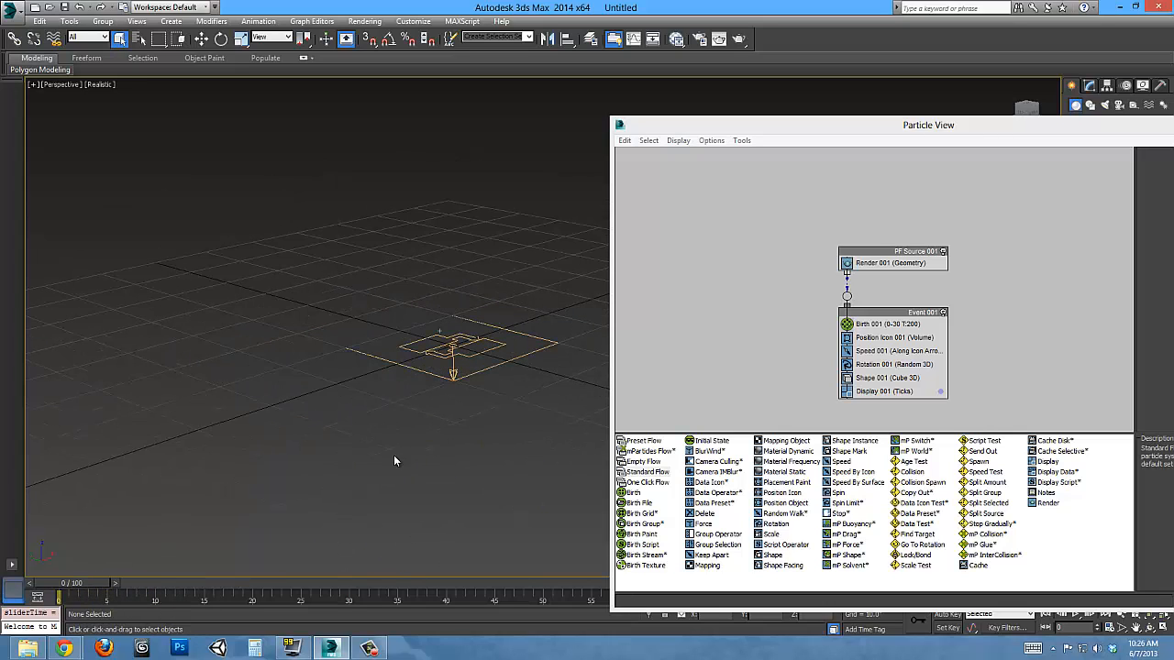
# Delete the Standard Flow from the canvas and add an mParticles Flow in its place.
pyautogui.click(807, 210)
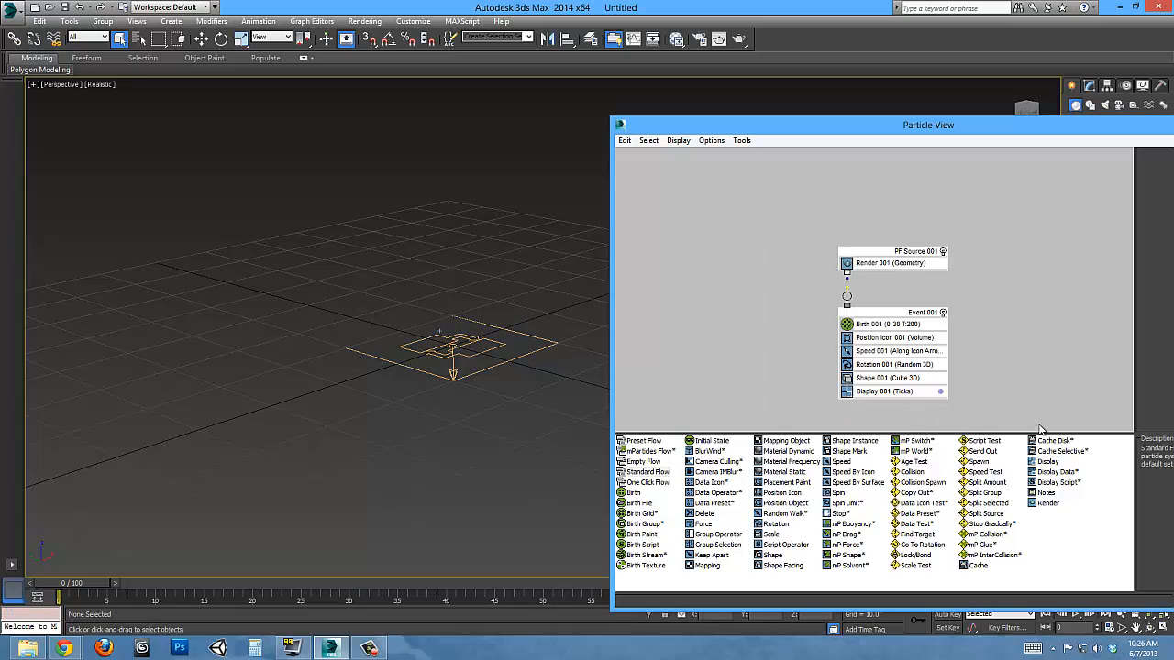
pyautogui.press('Delete')
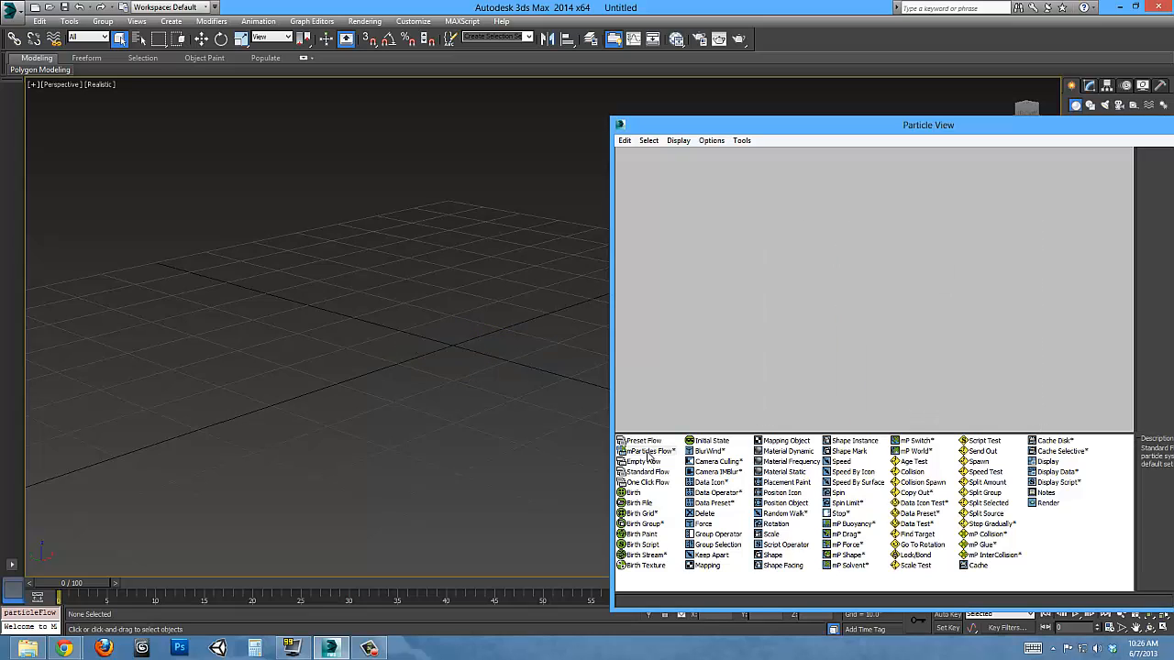
pyautogui.click(647, 452)
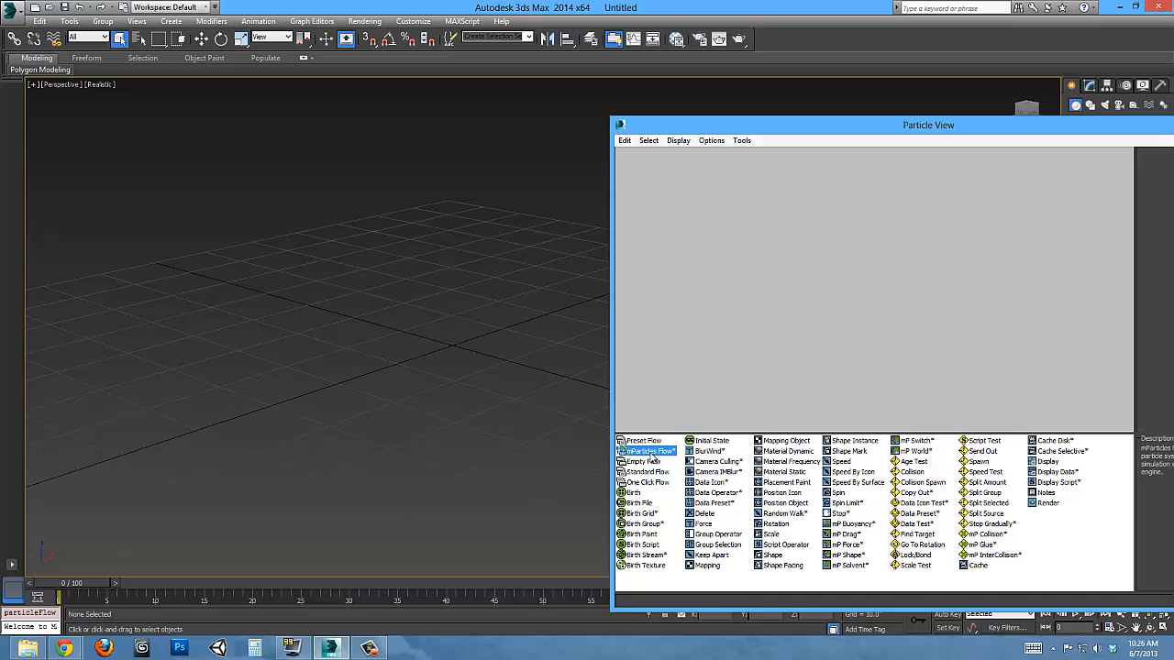
pyautogui.moveTo(652, 456); pyautogui.dragTo(831, 266)
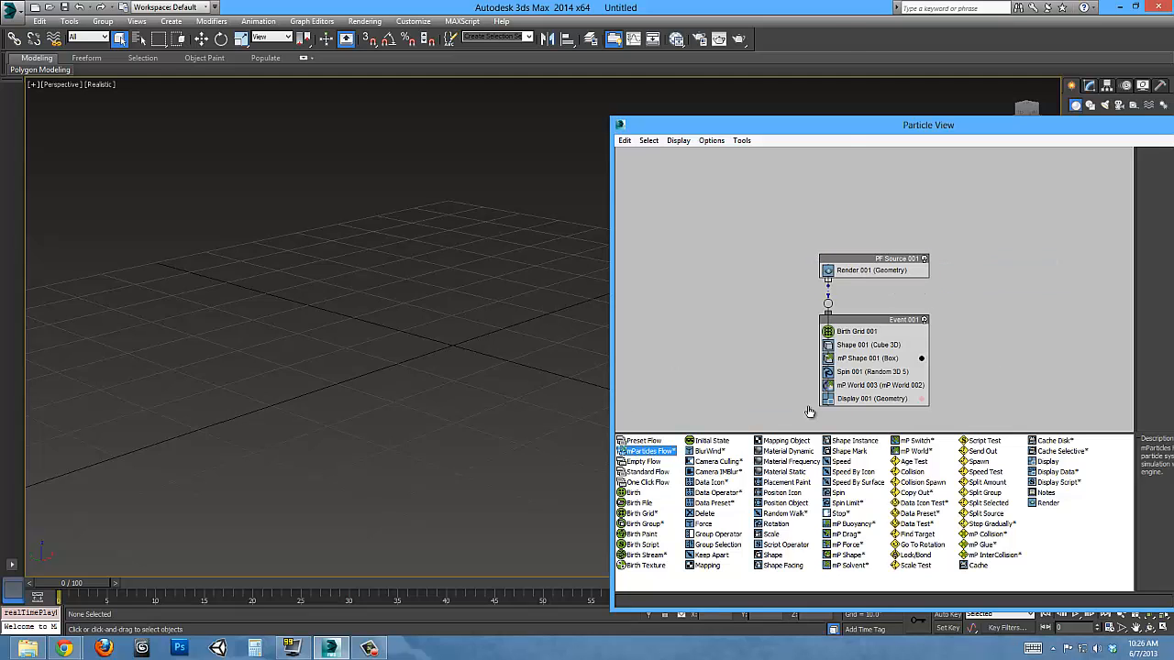
# Inspect the PF Source icon, then select the mP World helper in the viewport and display its modifier parameters.
pyautogui.moveTo(455, 300); pyautogui.dragTo(432, 431, button='middle')
pyautogui.scroll(-4, 432, 431)
pyautogui.moveTo(429, 343); pyautogui.dragTo(423, 377, button='middle')
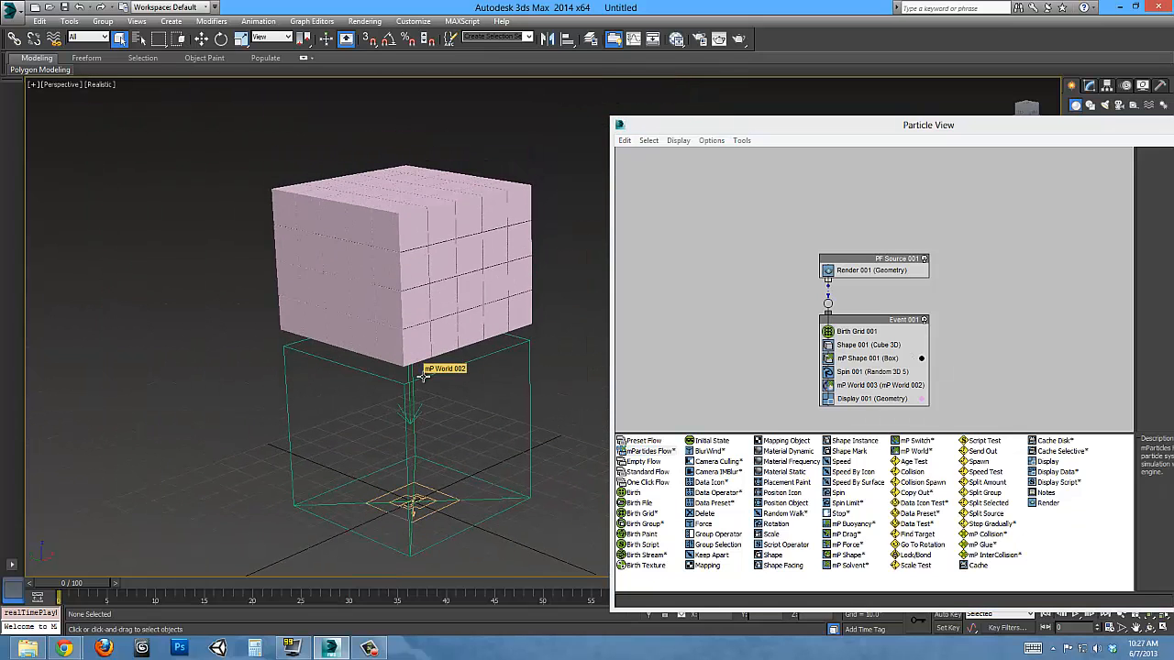
pyautogui.click(429, 510)
pyautogui.scroll(4, 431, 504)
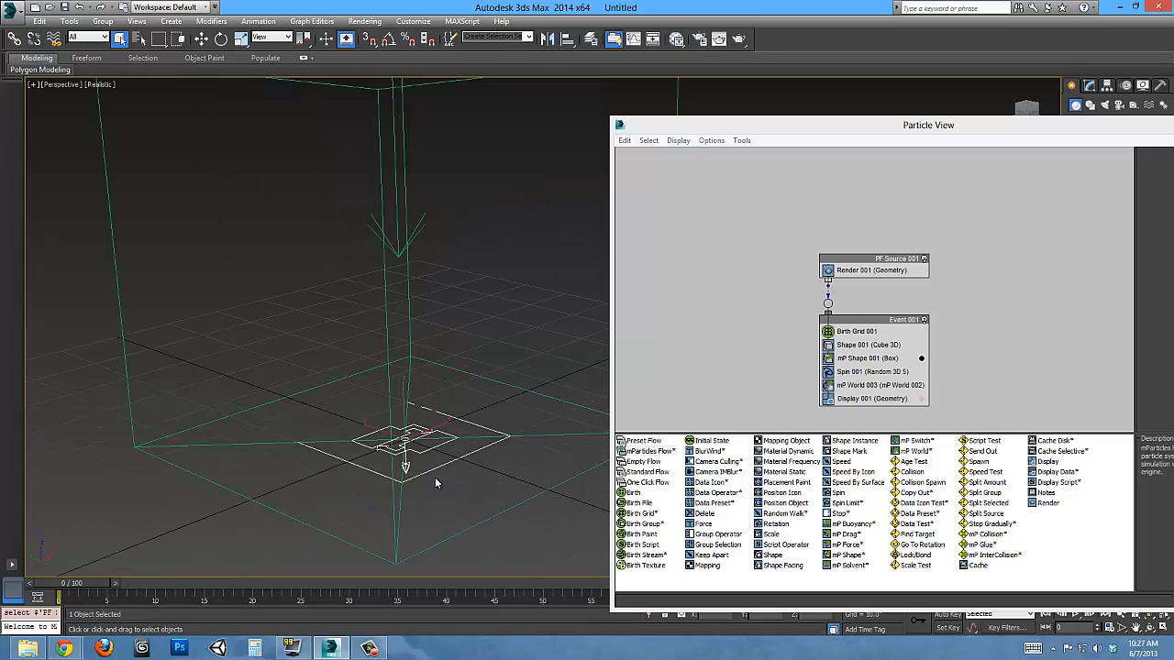
pyautogui.moveTo(456, 396); pyautogui.dragTo(445, 479, button='middle')
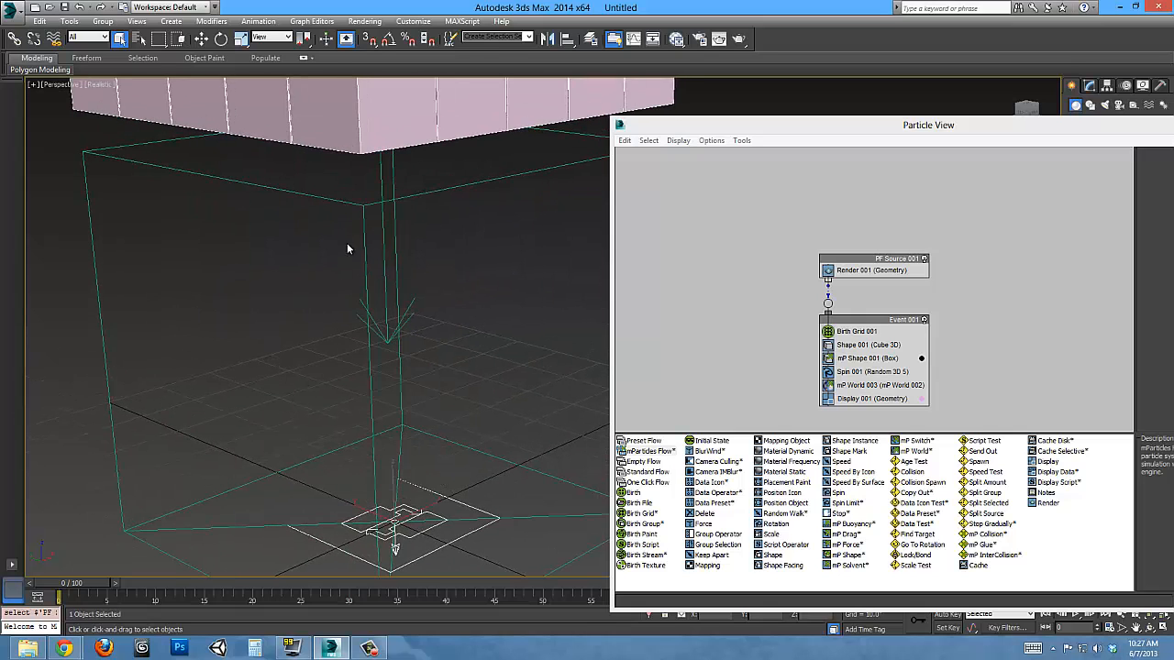
pyautogui.click(364, 208)
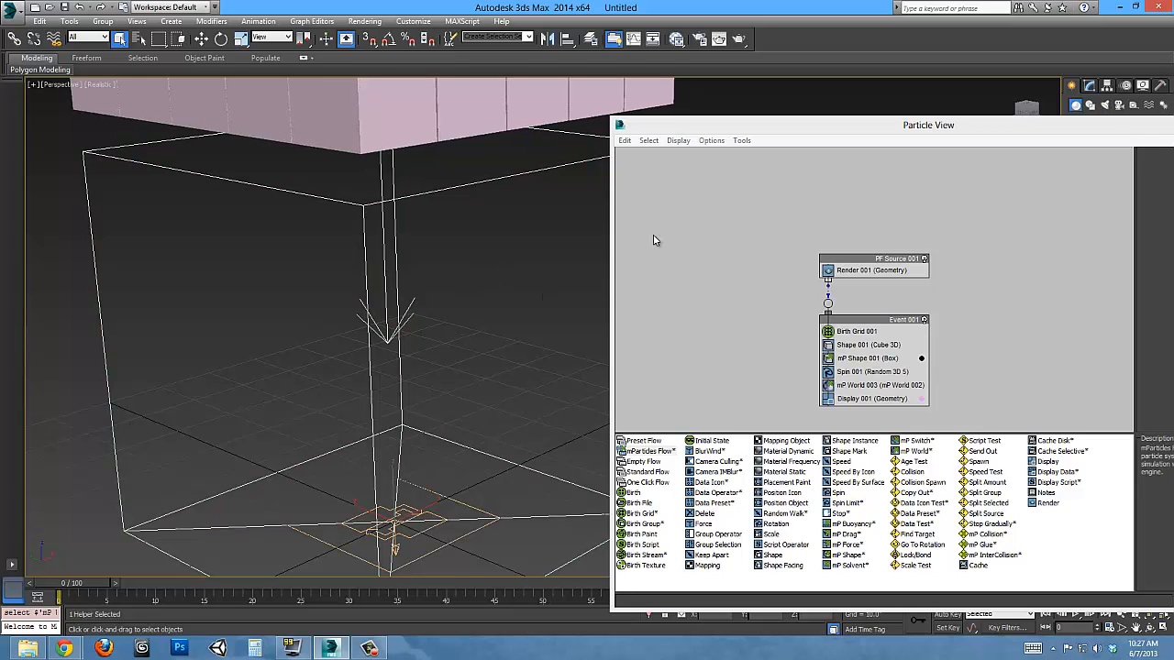
pyautogui.moveTo(968, 131); pyautogui.dragTo(849, 145)
pyautogui.click(1091, 86)
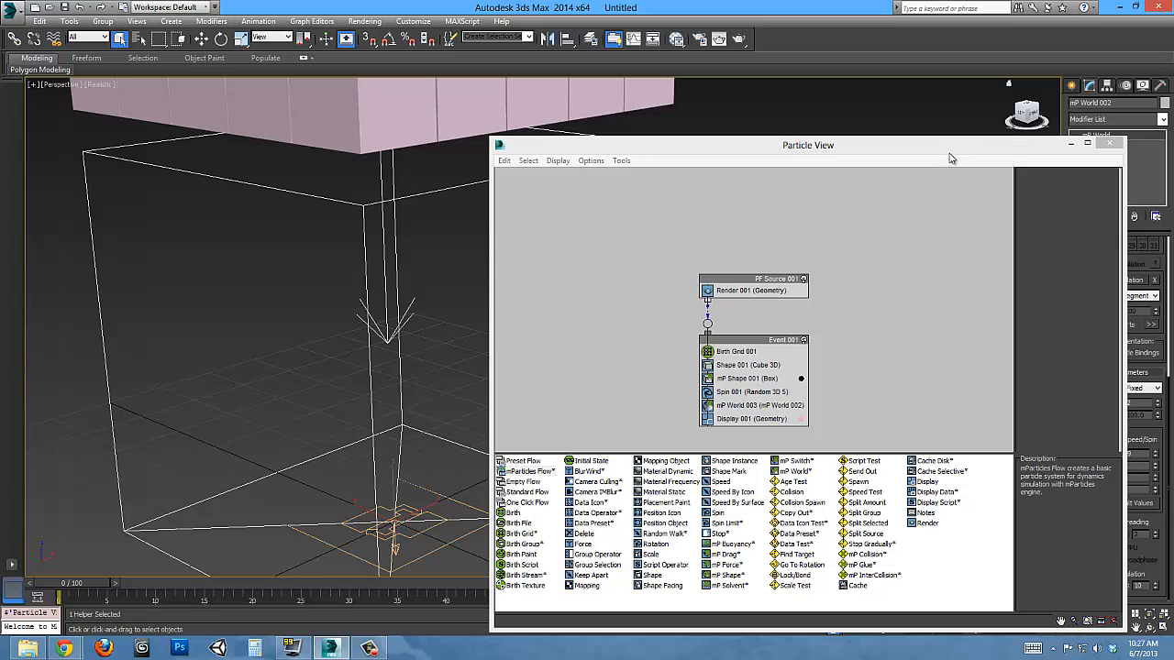
# Shrink and reposition the Particle View window so the mP World parameters and the viewport icons stay uncovered.
pyautogui.moveTo(951, 151); pyautogui.dragTo(863, 135)
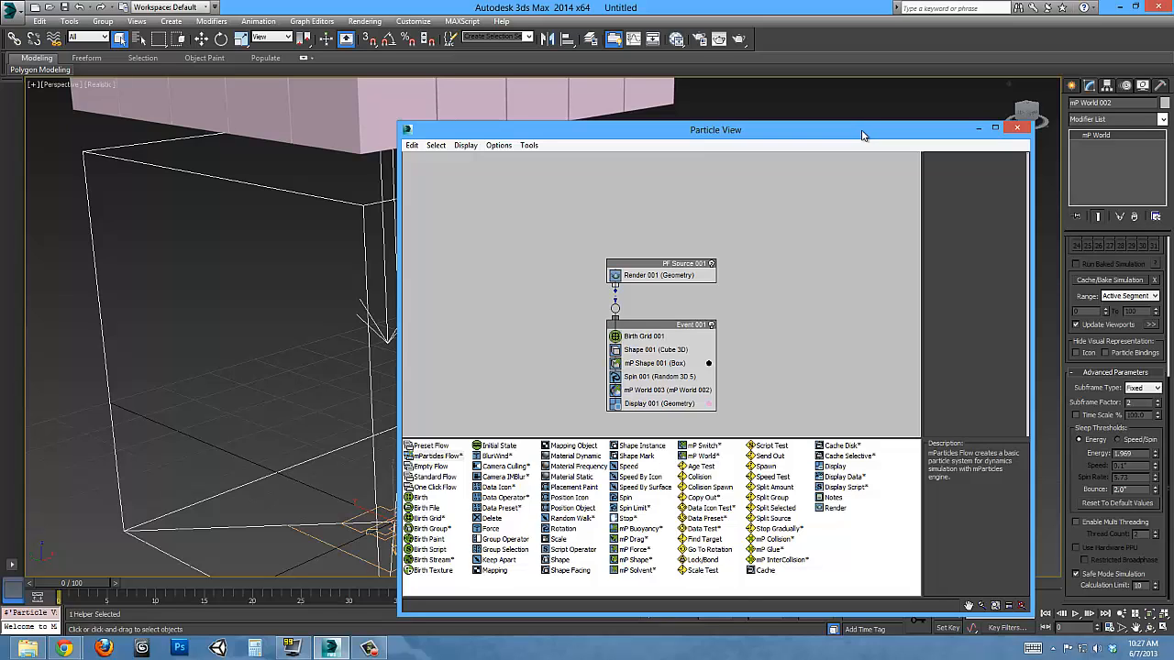
pyautogui.moveTo(695, 140); pyautogui.dragTo(747, 108)
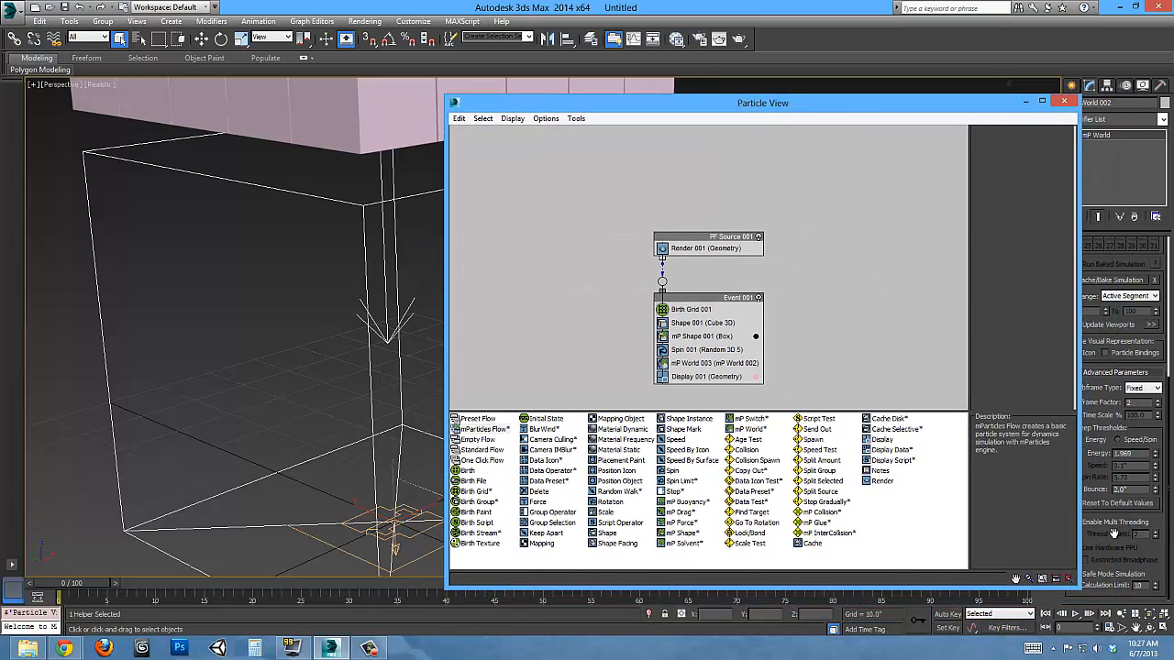
pyautogui.moveTo(1056, 570); pyautogui.dragTo(981, 568)
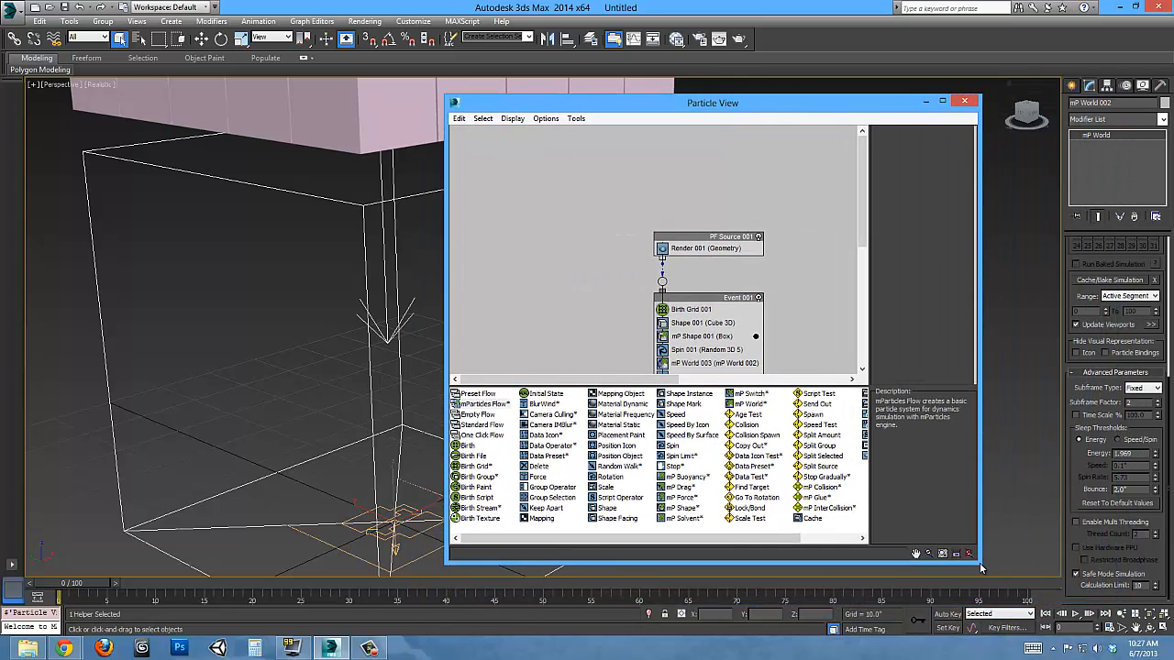
pyautogui.moveTo(729, 111); pyautogui.dragTo(832, 97)
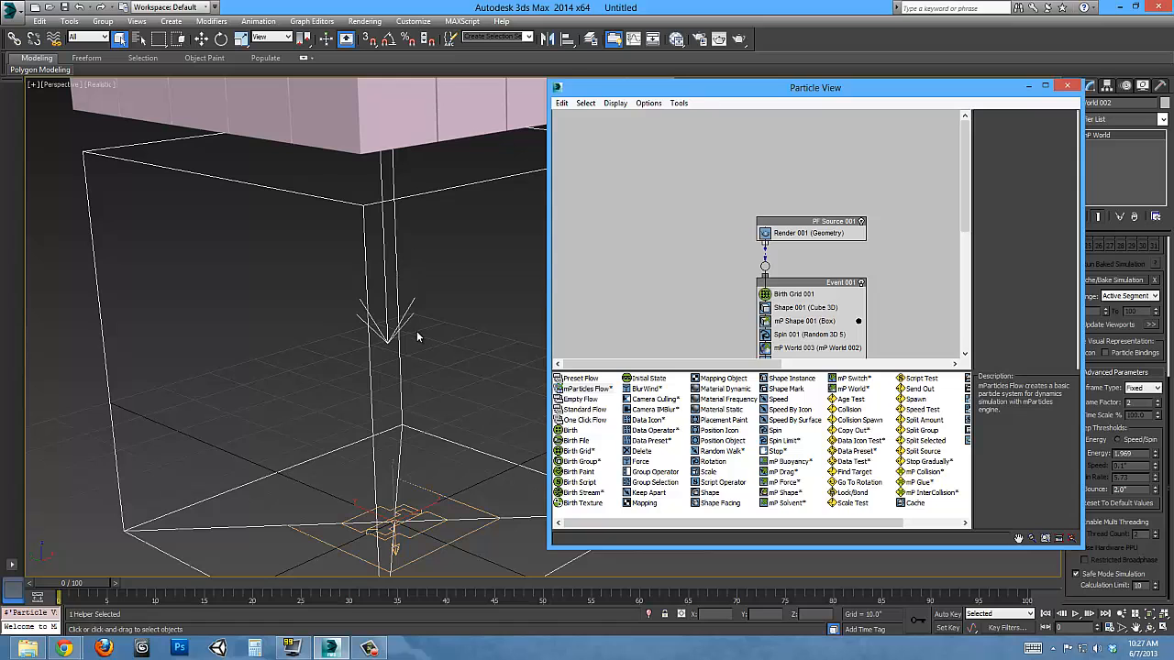
pyautogui.keyDown('alt'); pyautogui.moveTo(350, 365); pyautogui.dragTo(399, 330, button='middle'); pyautogui.keyUp('alt')
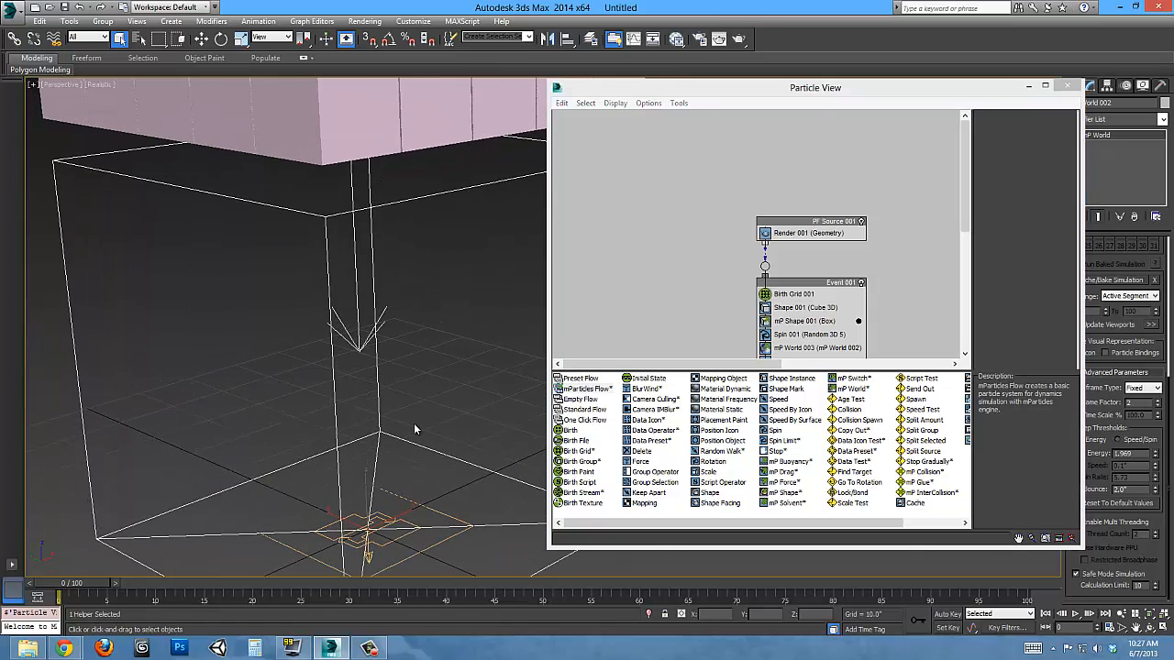
pyautogui.moveTo(986, 88); pyautogui.dragTo(887, 109)
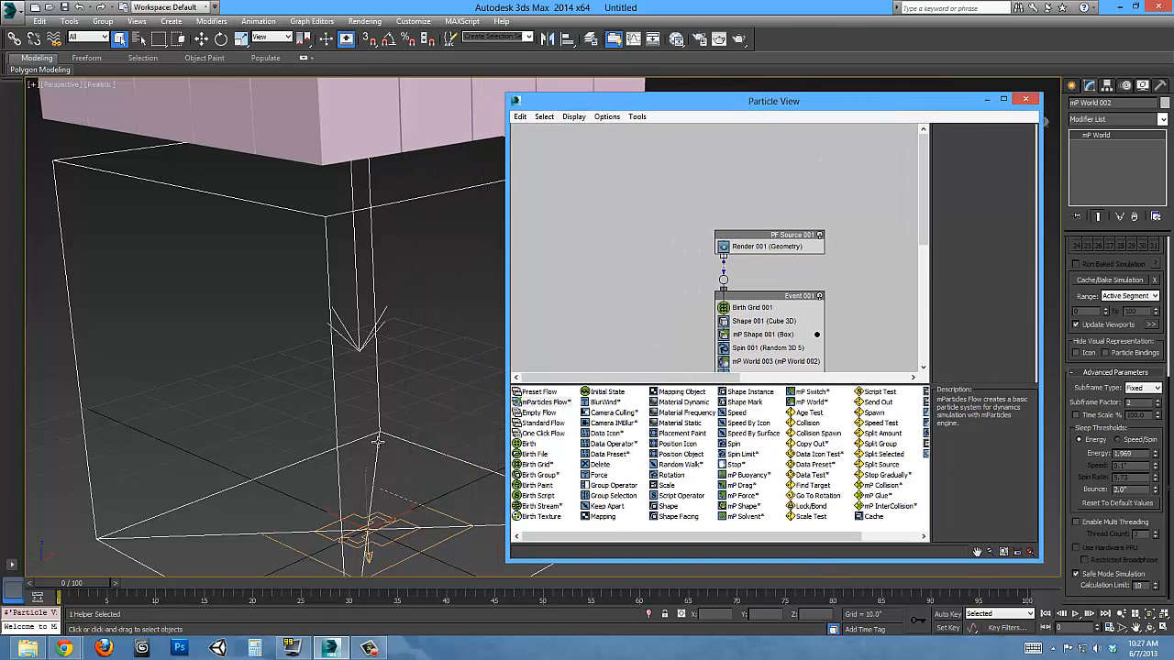
pyautogui.moveTo(378, 445); pyautogui.dragTo(406, 441, button='middle')
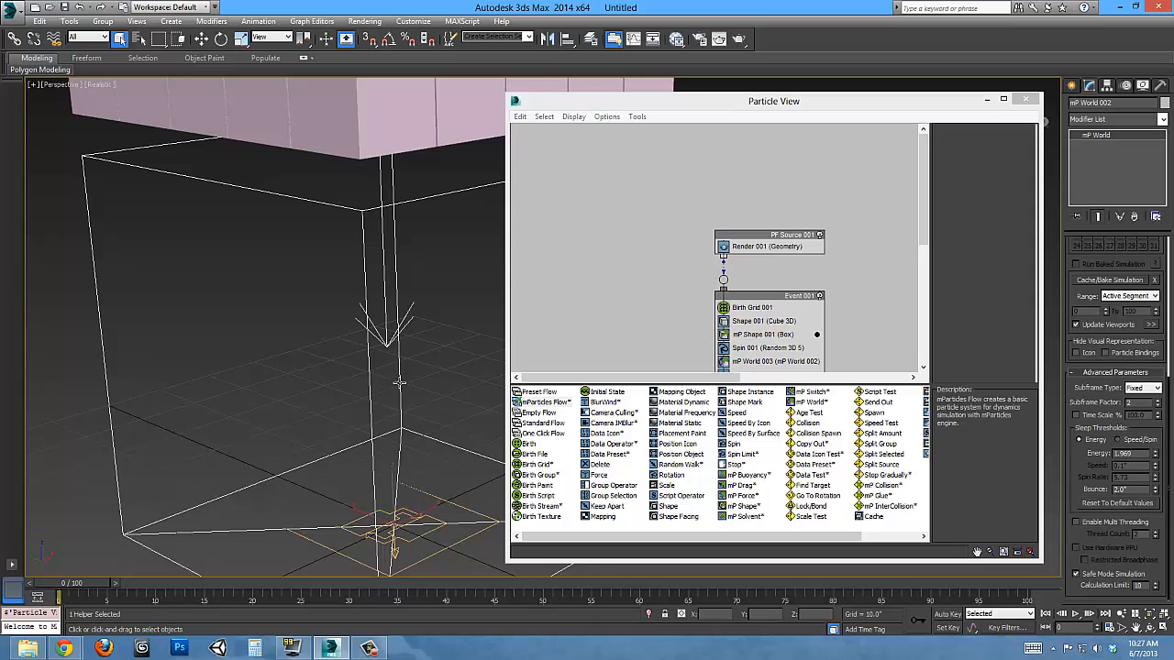
pyautogui.moveTo(399, 382); pyautogui.dragTo(414, 395, button='middle')
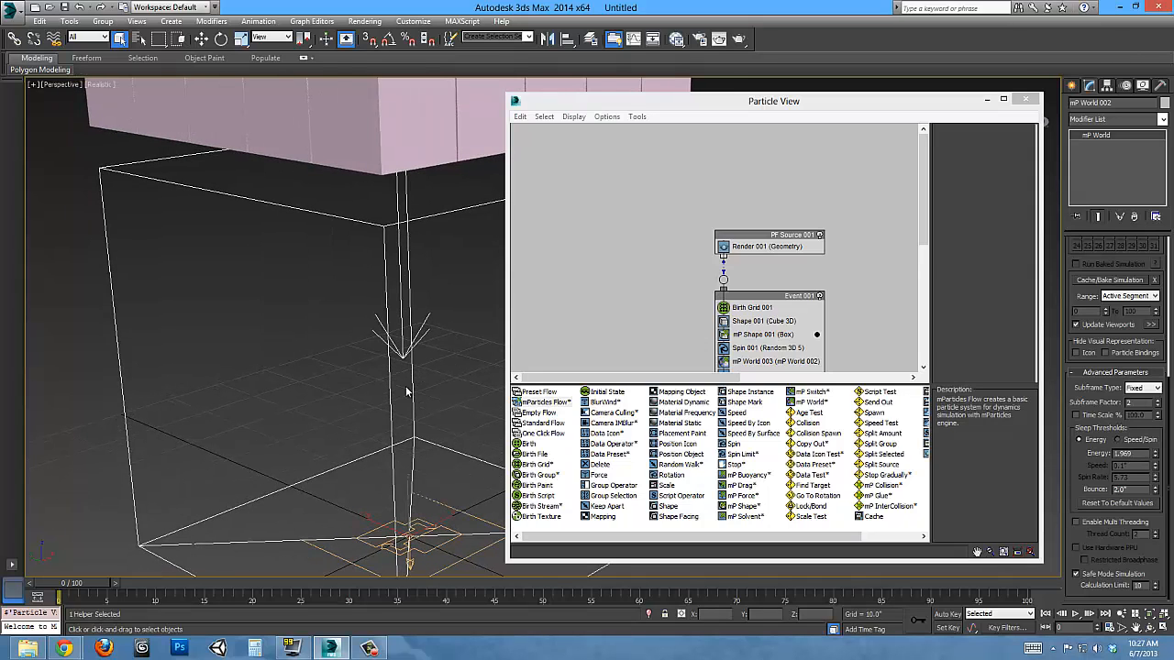
pyautogui.moveTo(360, 465); pyautogui.dragTo(363, 435, button='middle')
pyautogui.moveTo(389, 315); pyautogui.dragTo(309, 389, button='middle')
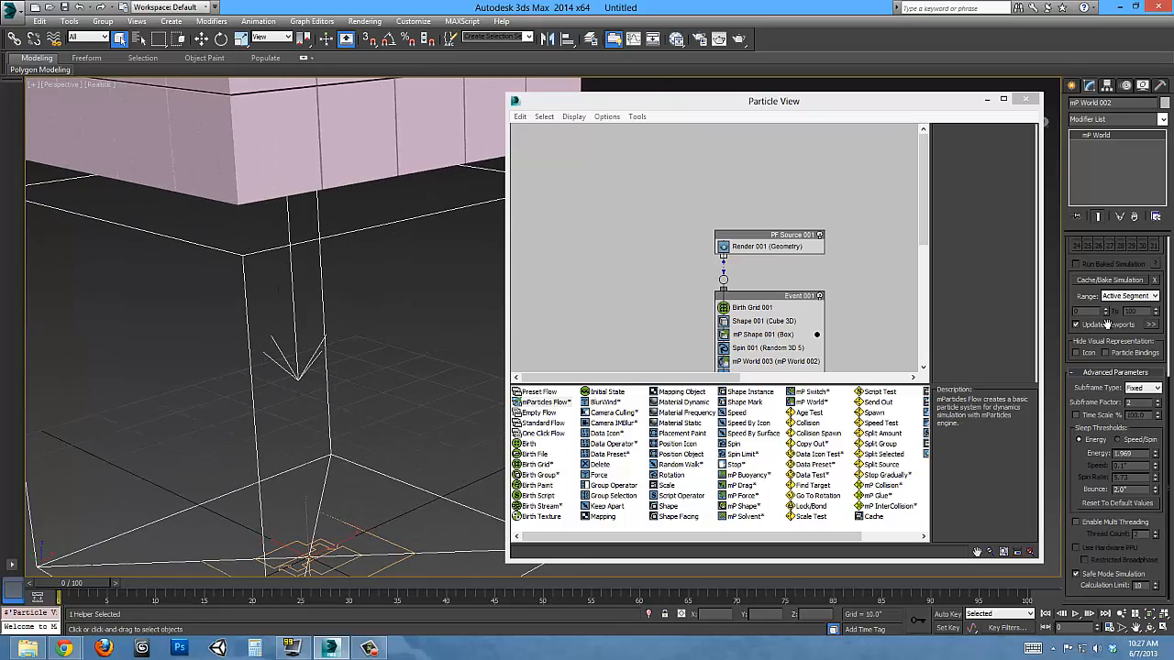
# Toggle Apply Gravity off and back on in the mP World parameters to check its effect on the gravity arrow.
pyautogui.scroll(8, 1081, 285)
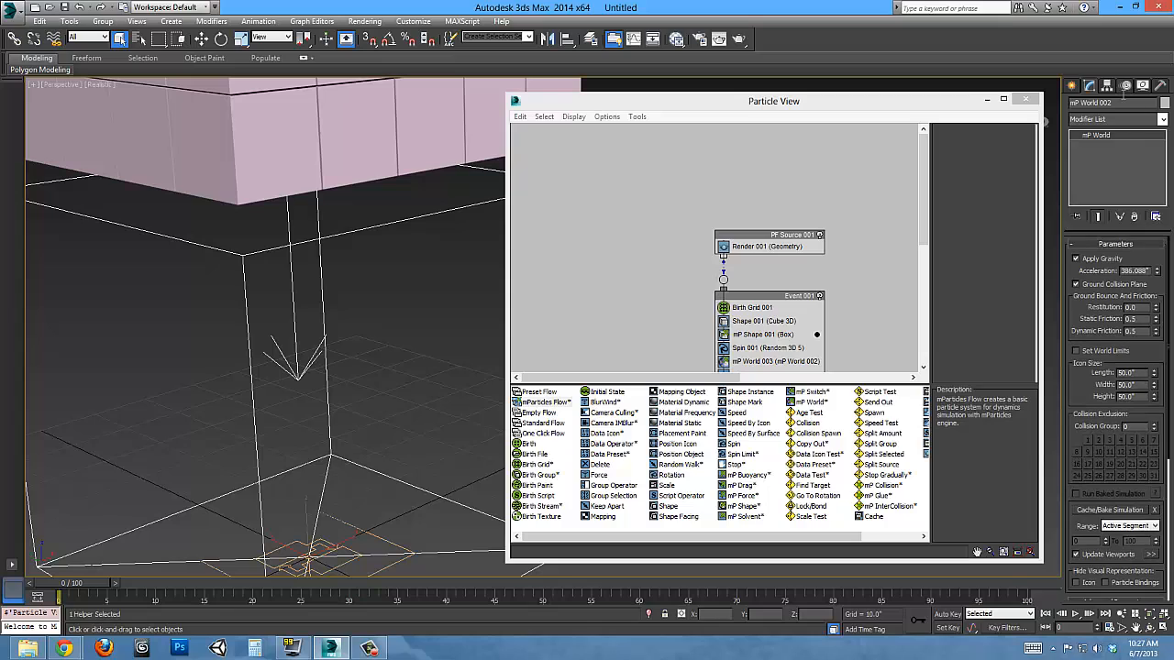
pyautogui.click(1076, 258)
pyautogui.click(1077, 261)
pyautogui.click(1077, 261)
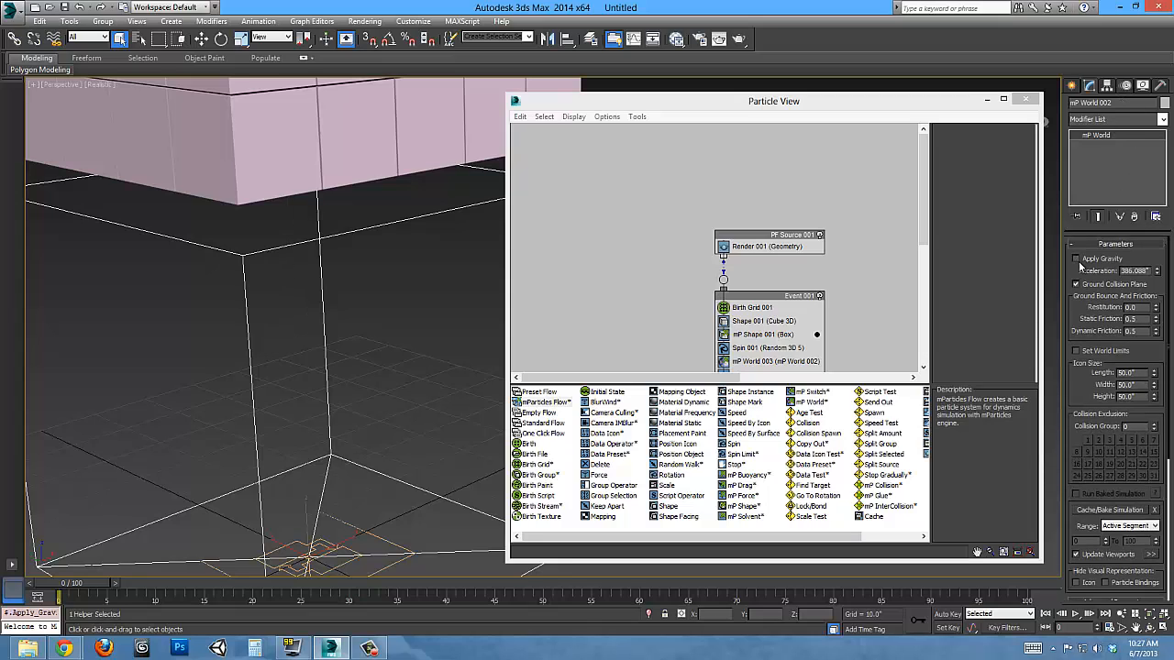
pyautogui.click(1077, 260)
# Toggle the mP World's Ground Collision Plane option off and on several times, leaving it enabled.
pyautogui.moveTo(401, 369); pyautogui.dragTo(409, 292, button='middle')
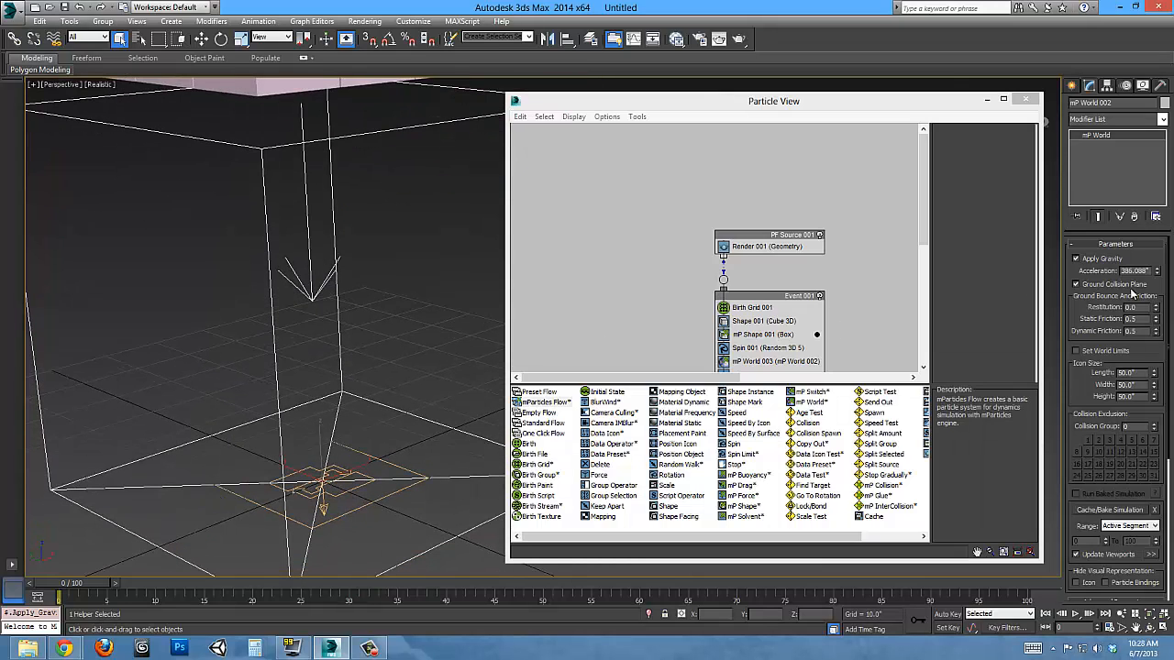
pyautogui.click(1084, 288)
pyautogui.click(1084, 288)
pyautogui.click(1085, 288)
pyautogui.click(1085, 288)
pyautogui.click(1085, 288)
pyautogui.click(1085, 288)
# Scrub the timeline from frame 0 to preview how the grid of cubes behaves with gravity and the ground collision plane.
pyautogui.moveTo(380, 462); pyautogui.dragTo(469, 471, button='middle')
pyautogui.scroll(-3, 468, 472)
pyautogui.moveTo(438, 339); pyautogui.dragTo(306, 422, button='middle')
pyautogui.moveTo(218, 313); pyautogui.dragTo(194, 389, button='middle')
pyautogui.keyDown('alt'); pyautogui.moveTo(392, 289); pyautogui.dragTo(328, 236, button='middle'); pyautogui.keyUp('alt')
pyautogui.scroll(-2, 327, 236)
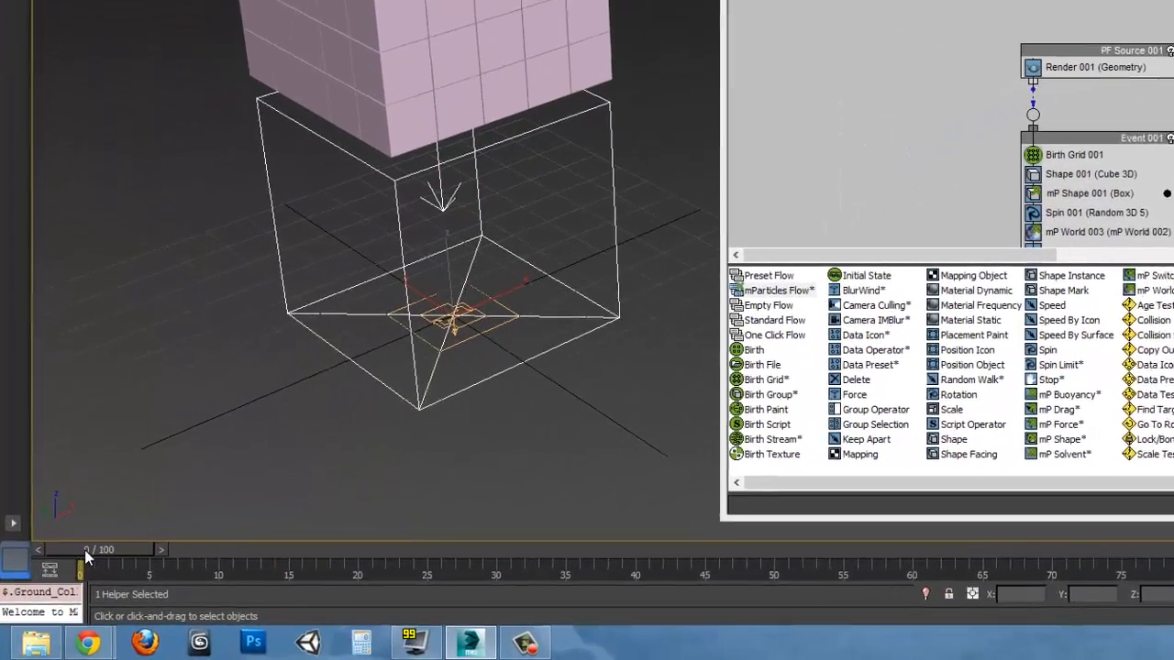
pyautogui.moveTo(62, 583); pyautogui.dragTo(62, 583)
pyautogui.moveTo(88, 544); pyautogui.dragTo(1027, 571)
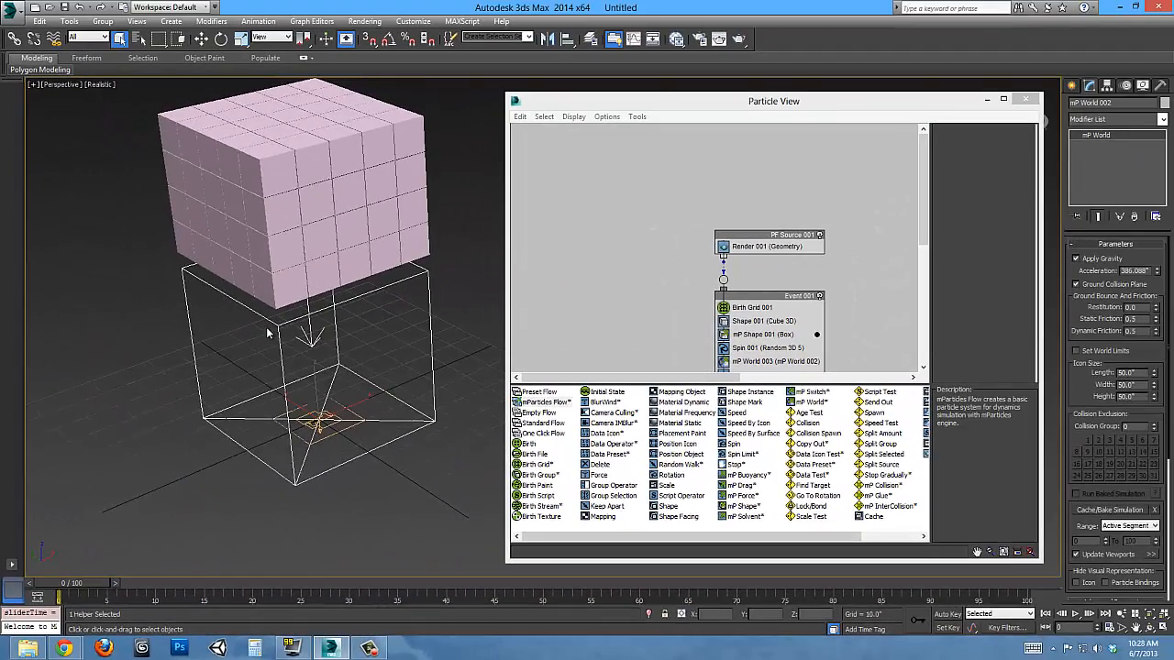
pyautogui.moveTo(270, 333); pyautogui.dragTo(309, 412, button='middle')
pyautogui.scroll(5, 338, 358)
pyautogui.moveTo(339, 357); pyautogui.dragTo(327, 325, button='middle')
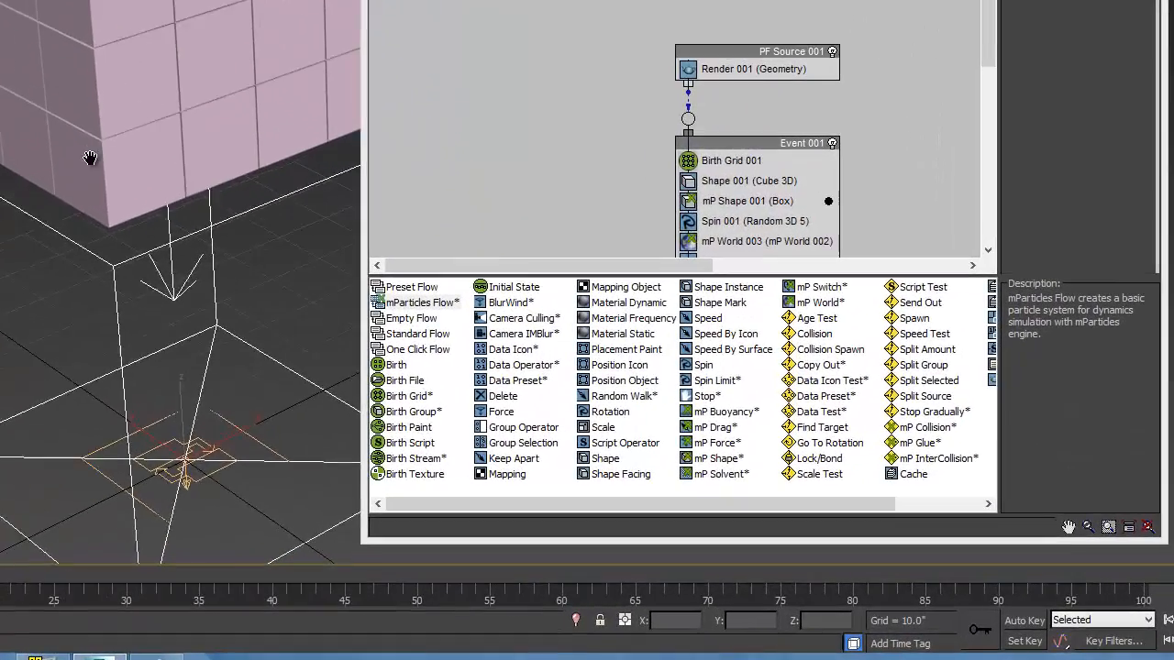
# Scrub the timeline between frame 0 and about frame 40 to preview how the small cube grid falls and collides, ending at frame 0.
pyautogui.moveTo(31, 436); pyautogui.dragTo(81, 335, button='middle')
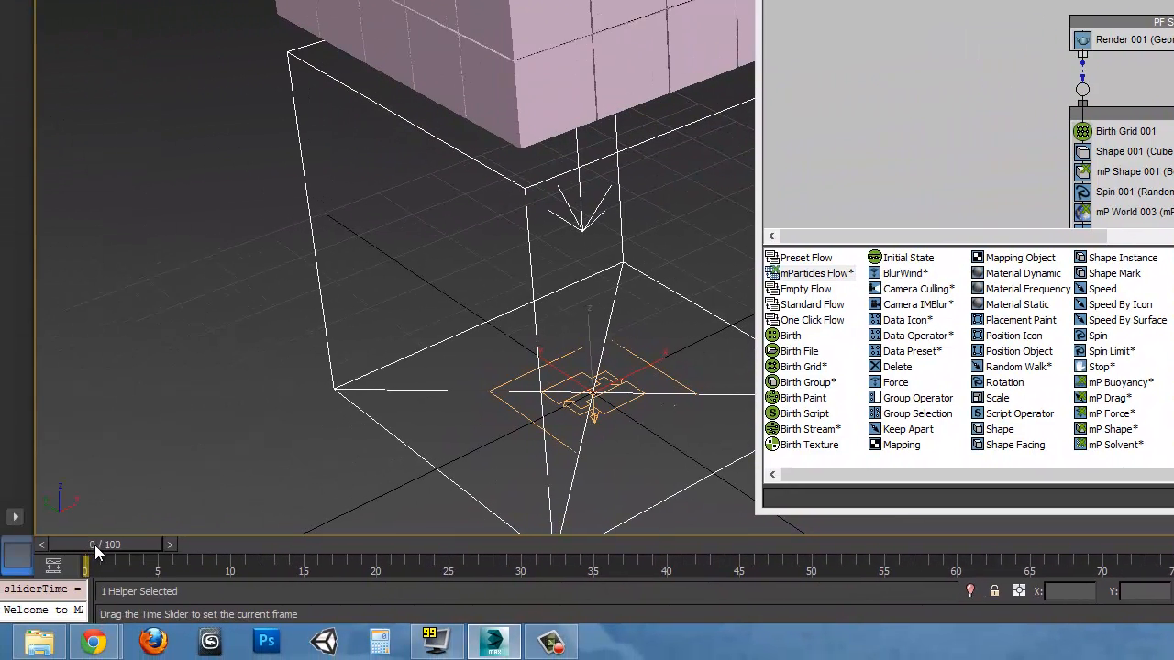
pyautogui.moveTo(26, 555); pyautogui.dragTo(666, 607)
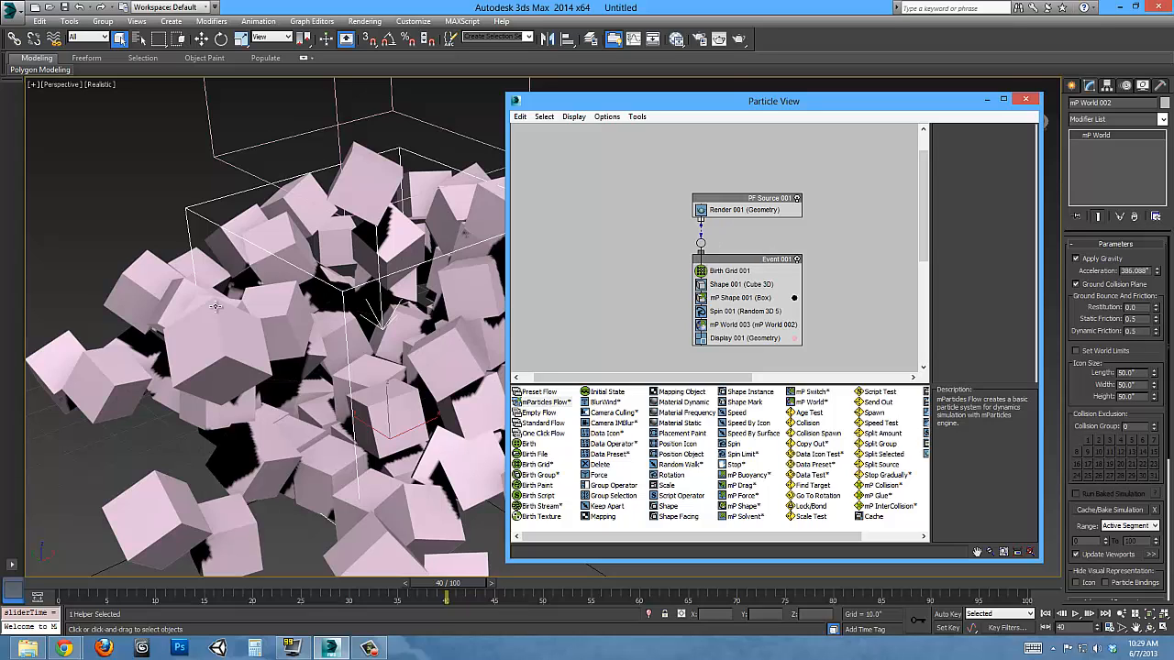
pyautogui.moveTo(286, 257); pyautogui.dragTo(251, 310, button='middle')
pyautogui.scroll(-5, 252, 310)
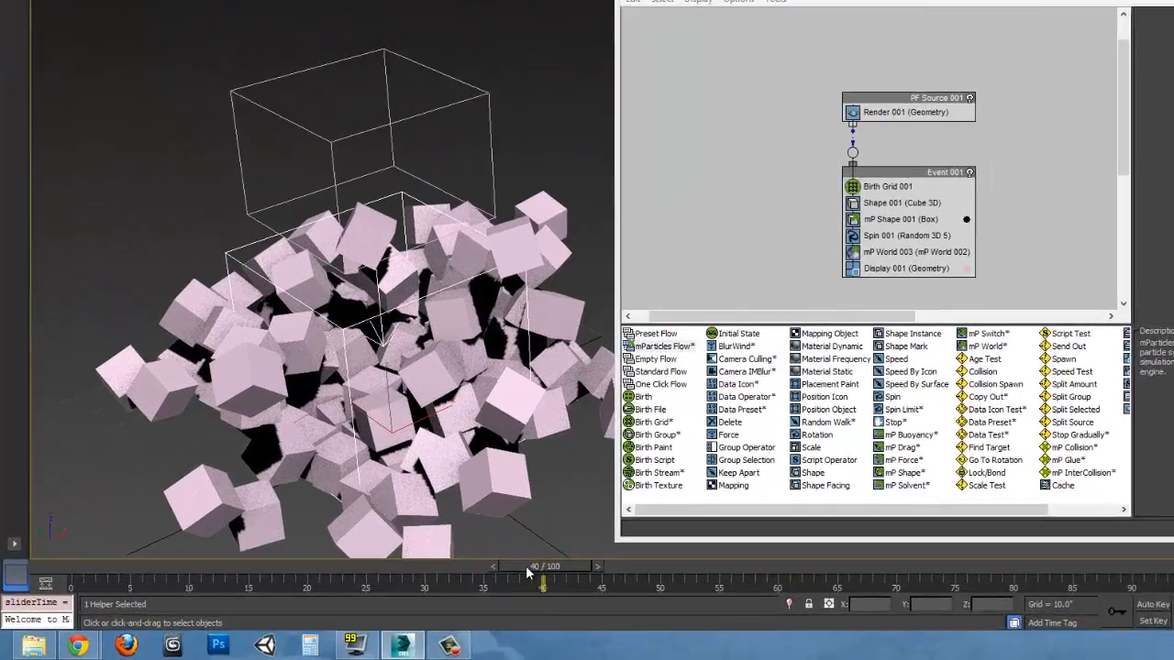
pyautogui.moveTo(432, 585); pyautogui.dragTo(128, 600)
pyautogui.moveTo(193, 576); pyautogui.dragTo(434, 568)
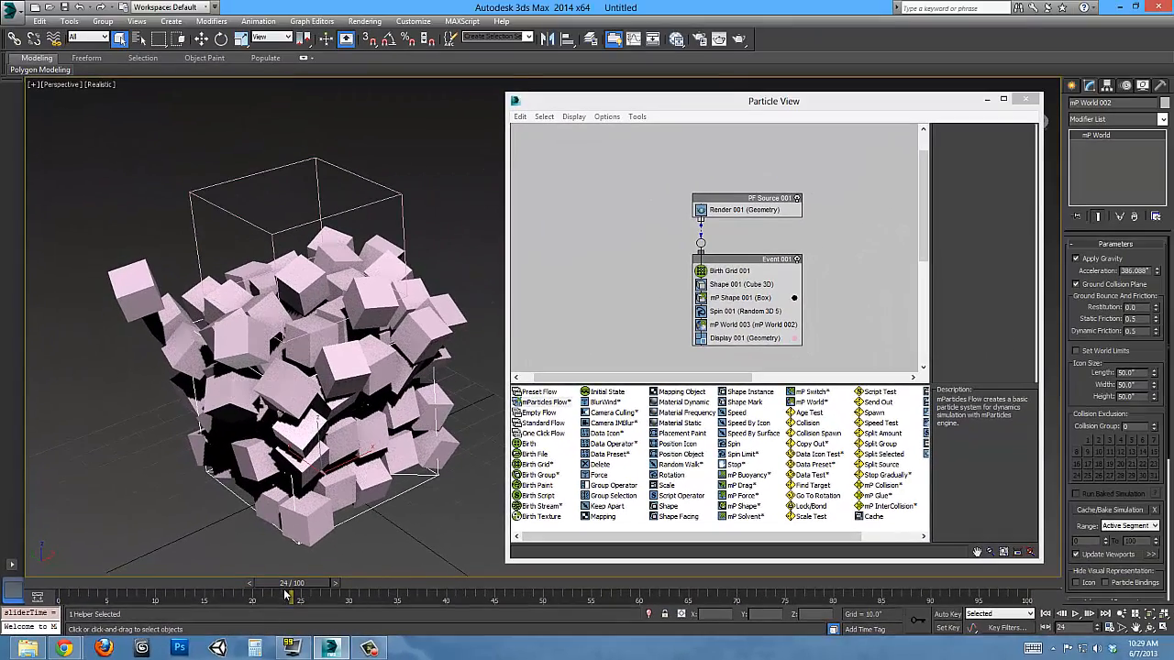
pyautogui.moveTo(287, 594); pyautogui.dragTo(55, 596)
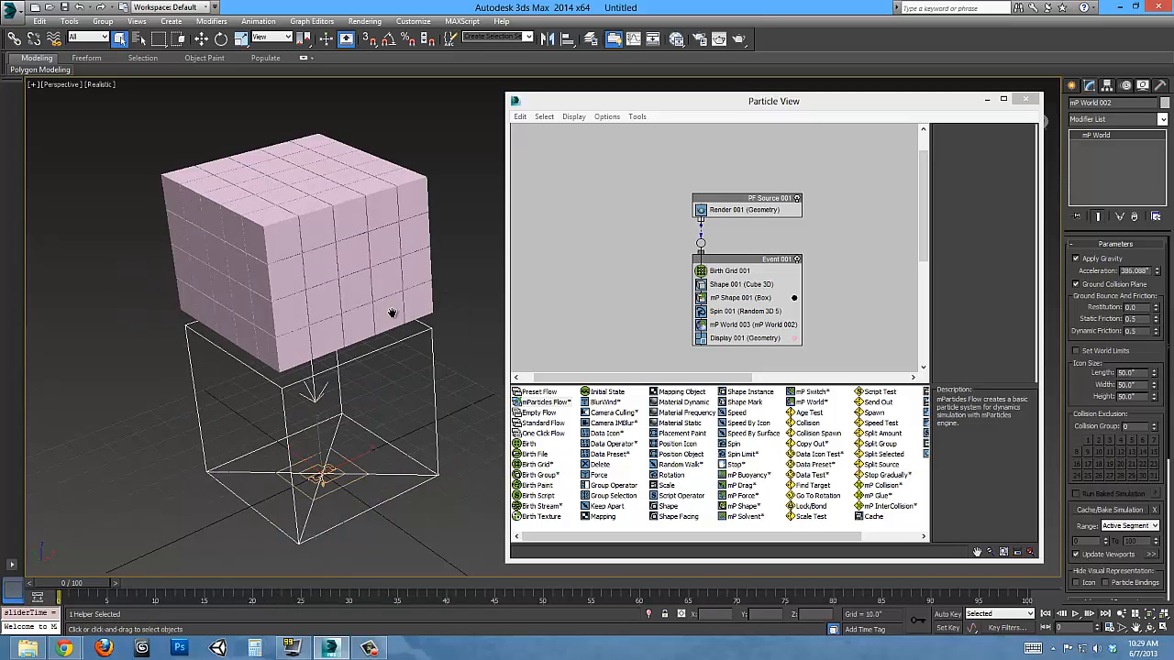
# Enlarge the Birth Grid 001 icon to a length of about 144.432", a width of about 105.264" and a height of about 68.238".
pyautogui.moveTo(393, 312); pyautogui.dragTo(416, 355, button='middle')
pyautogui.click(730, 270)
pyautogui.moveTo(363, 319)
pyautogui.mouseDown(button='middle')
pyautogui.moveTo(385, 367)
pyautogui.moveTo(371, 304)
pyautogui.mouseUp(button='middle')
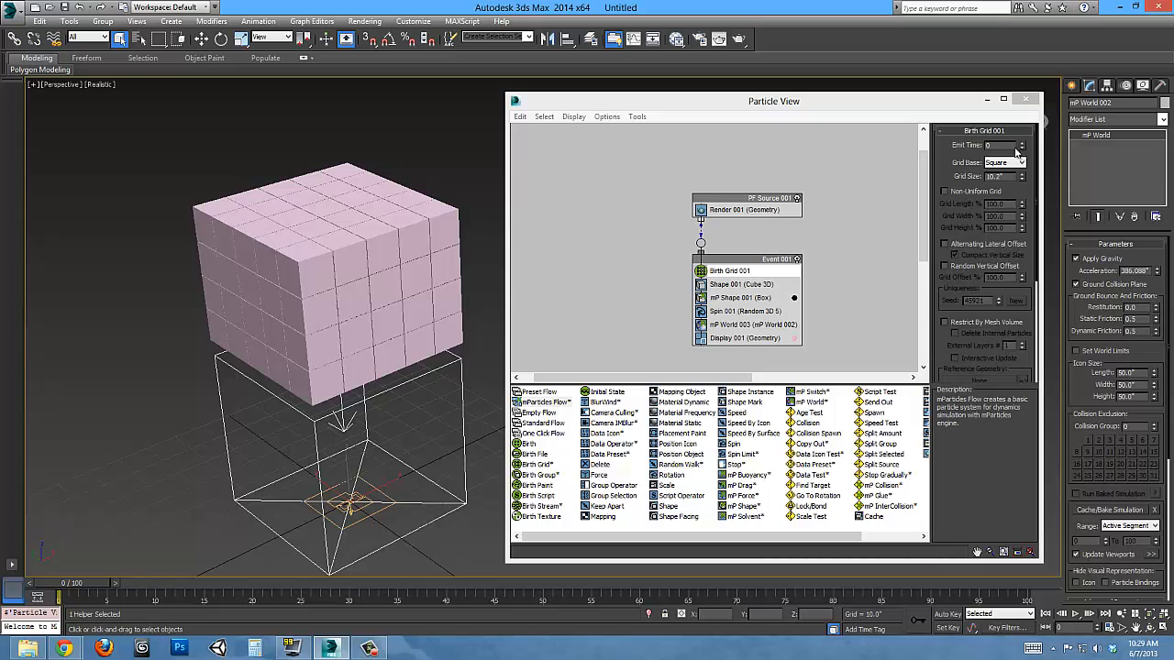
pyautogui.scroll(-5, 946, 220)
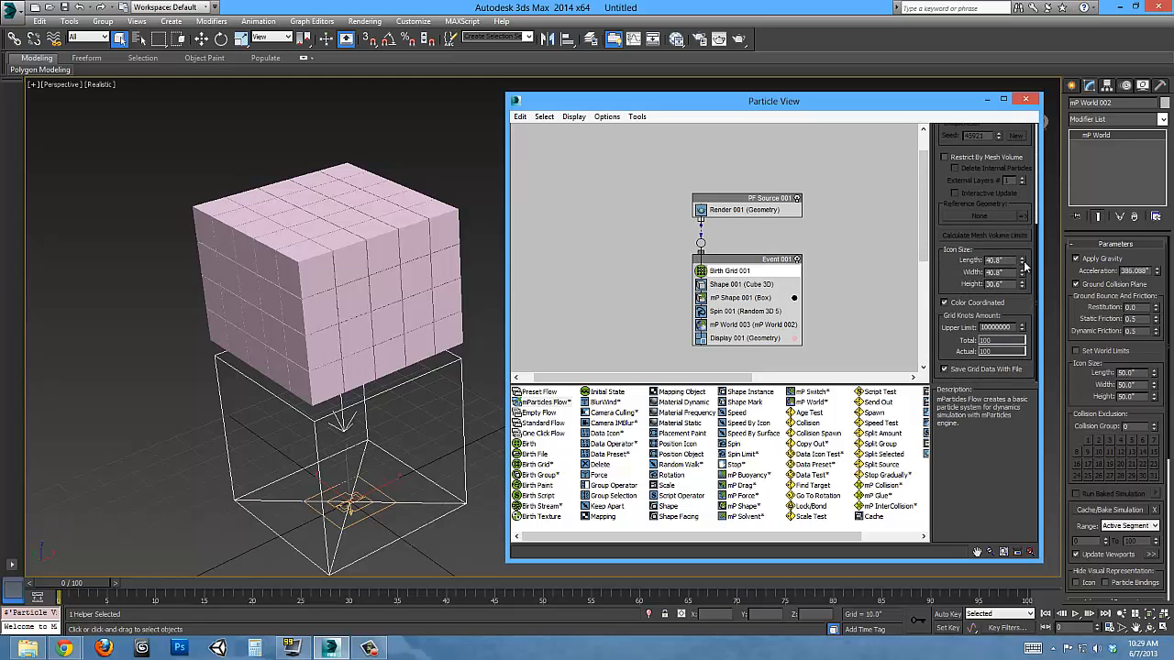
pyautogui.moveTo(1023, 263); pyautogui.dragTo(1023, 200)
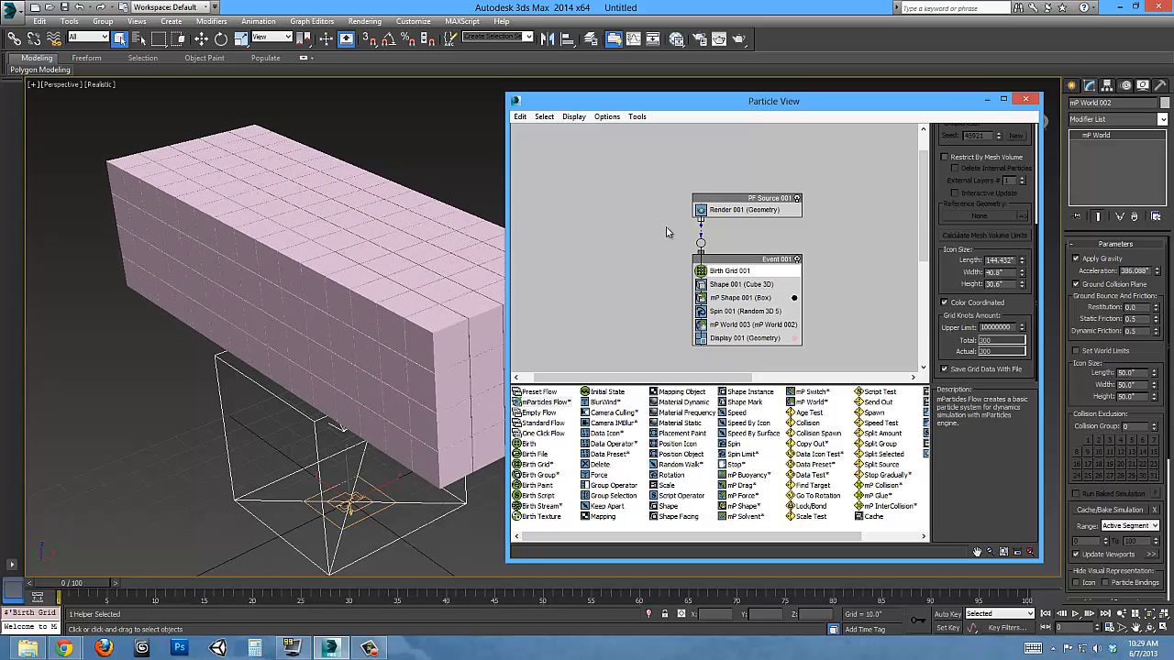
pyautogui.scroll(-3, 346, 438)
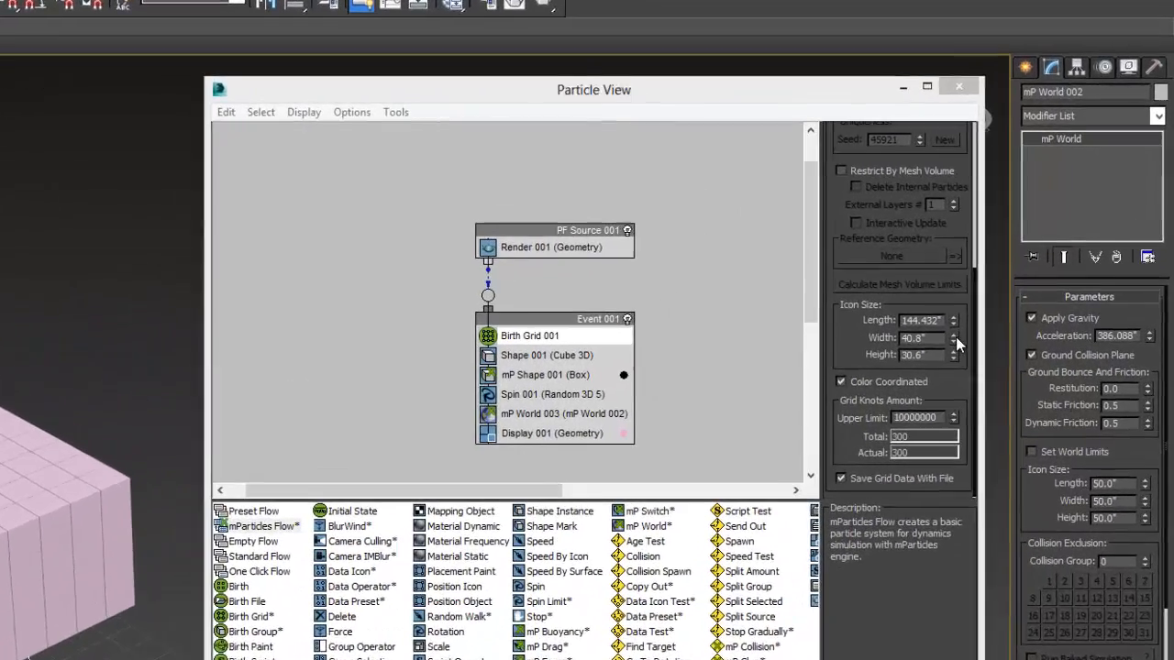
pyautogui.moveTo(1022, 273); pyautogui.dragTo(1013, 207)
pyautogui.moveTo(931, 245); pyautogui.dragTo(924, 316)
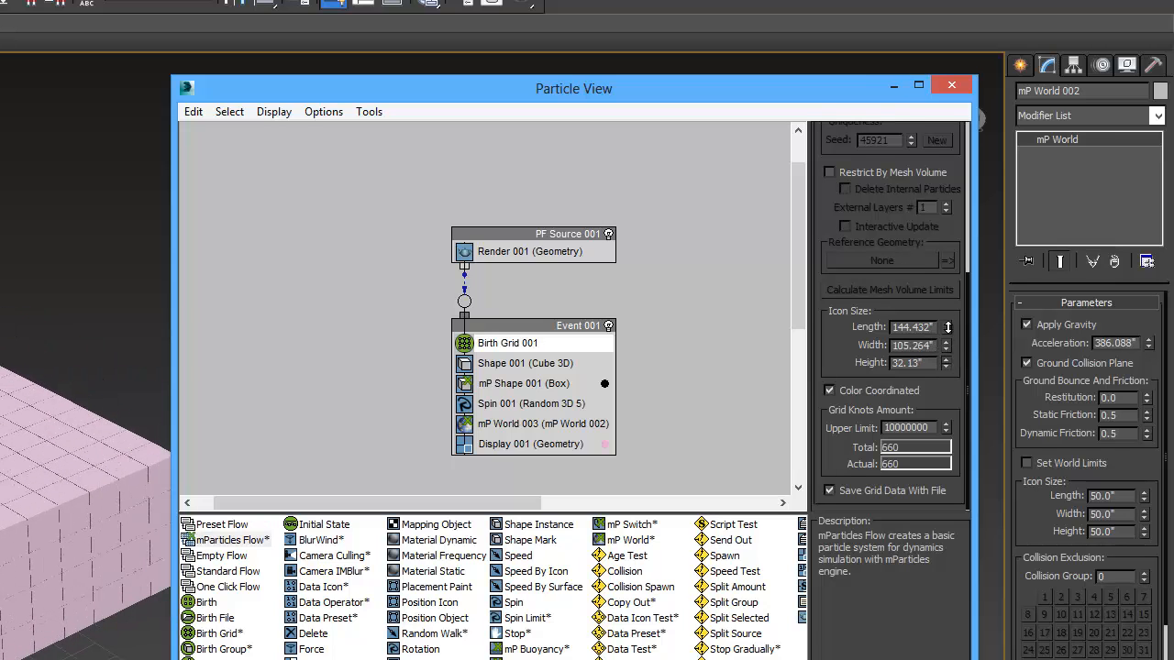
pyautogui.moveTo(946, 361); pyautogui.dragTo(935, 290)
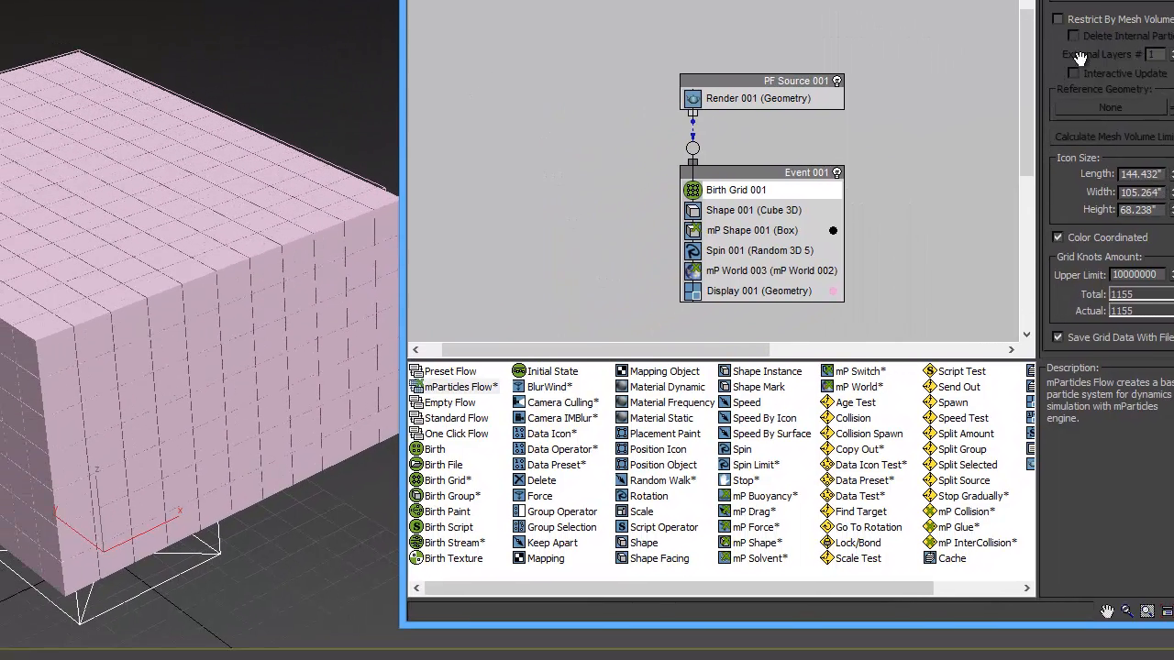
# Set the Birth Grid's Grid Size to 20" to spread the cubes apart.
pyautogui.scroll(5, 918, 314)
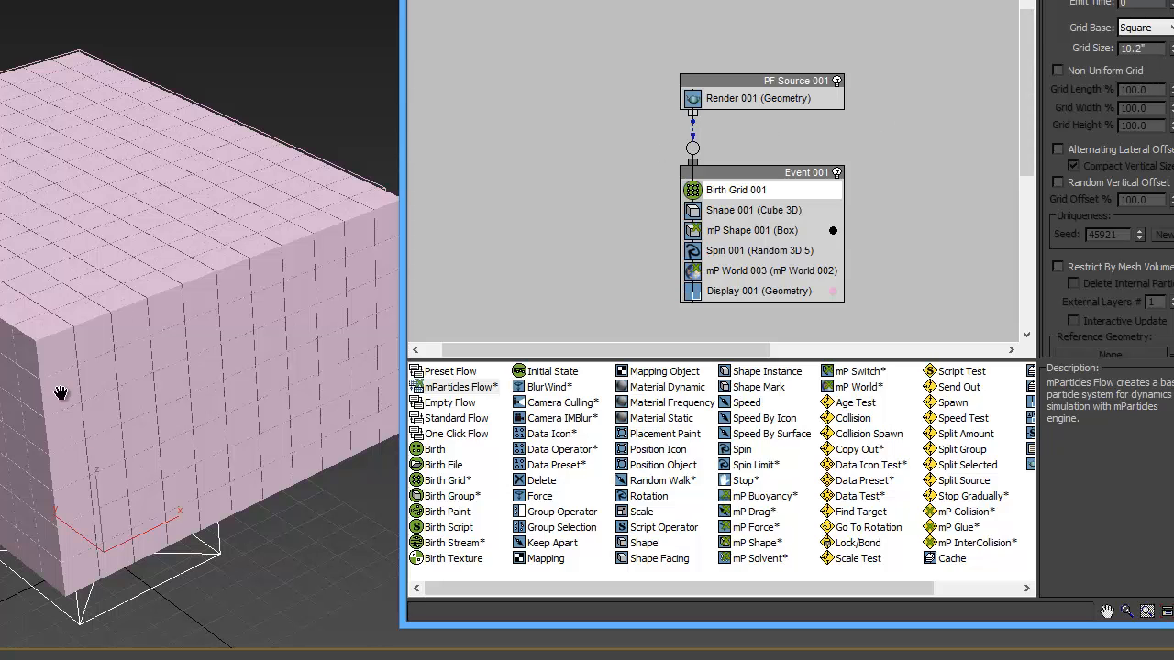
pyautogui.moveTo(63, 395); pyautogui.dragTo(91, 375, button='middle')
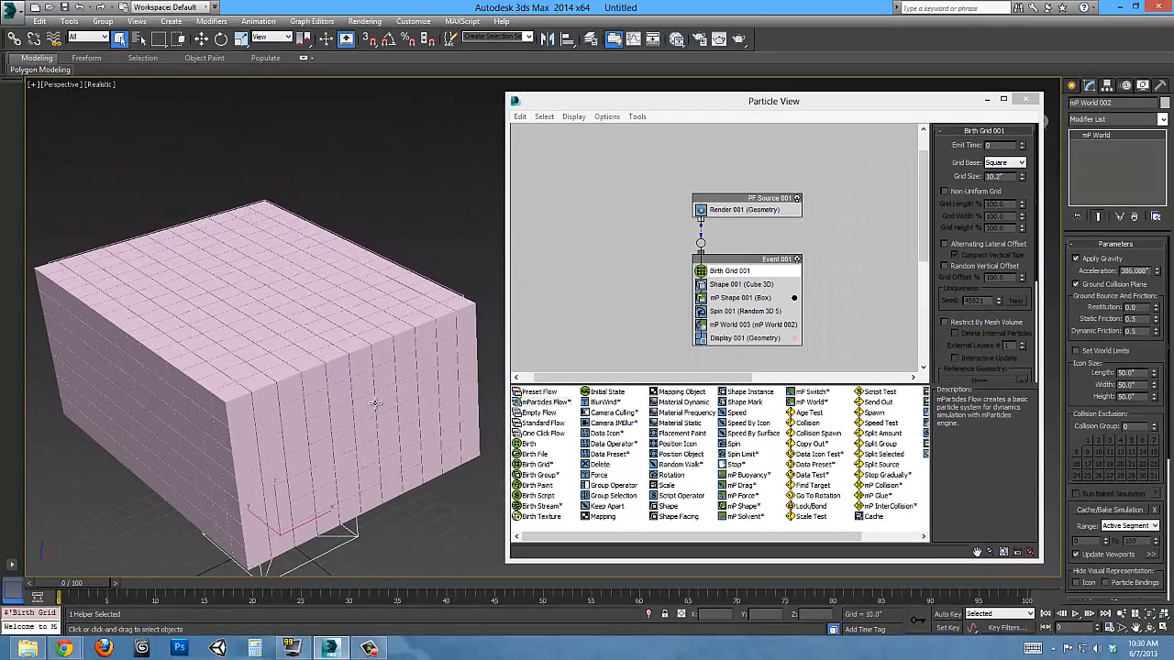
pyautogui.moveTo(977, 334); pyautogui.dragTo(970, 277)
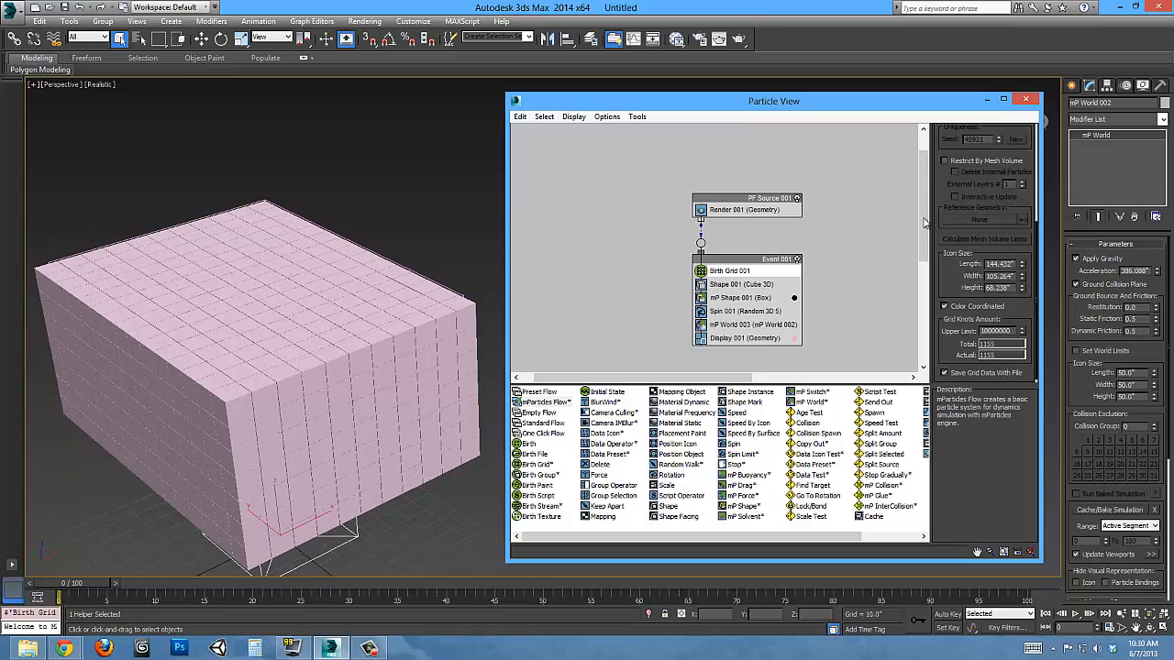
pyautogui.moveTo(972, 190); pyautogui.dragTo(972, 394)
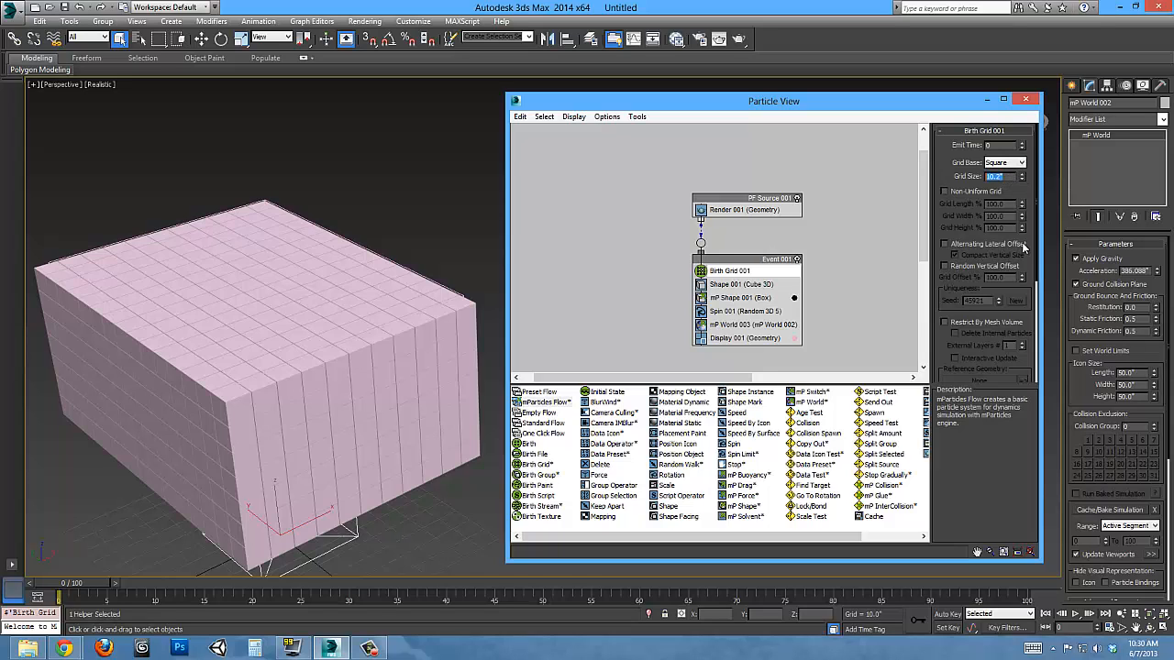
pyautogui.write('20')
pyautogui.press('Return')
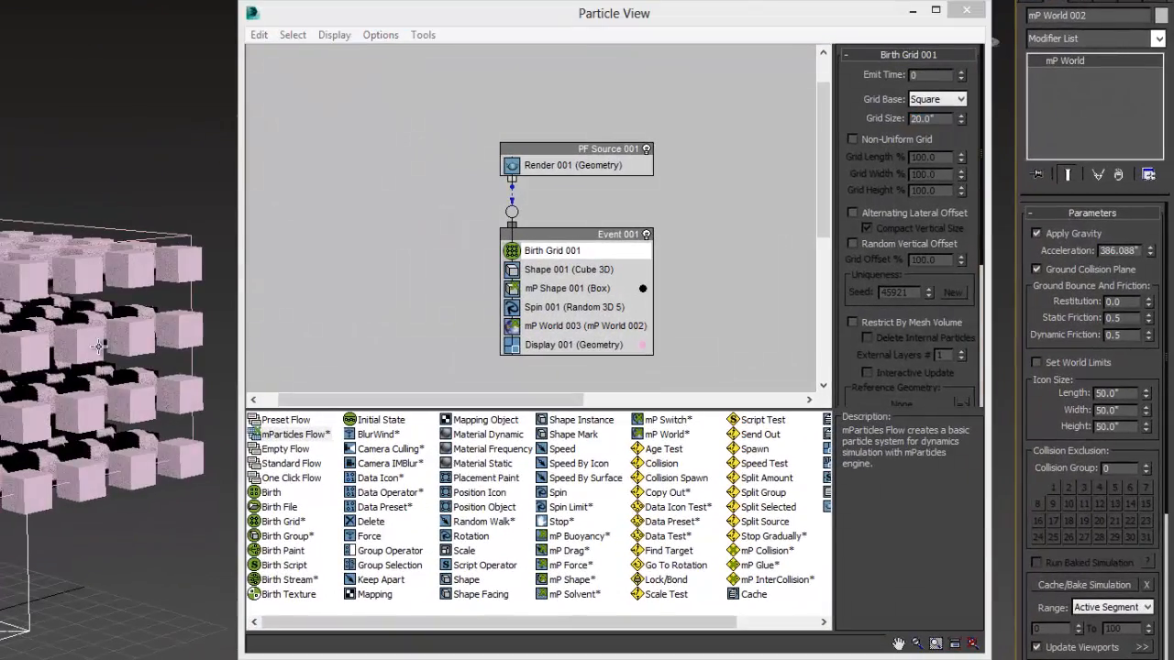
# Set the Birth Grid's Grid Size to 5" and inspect the densely packed block.
pyautogui.doubleClick(947, 122)
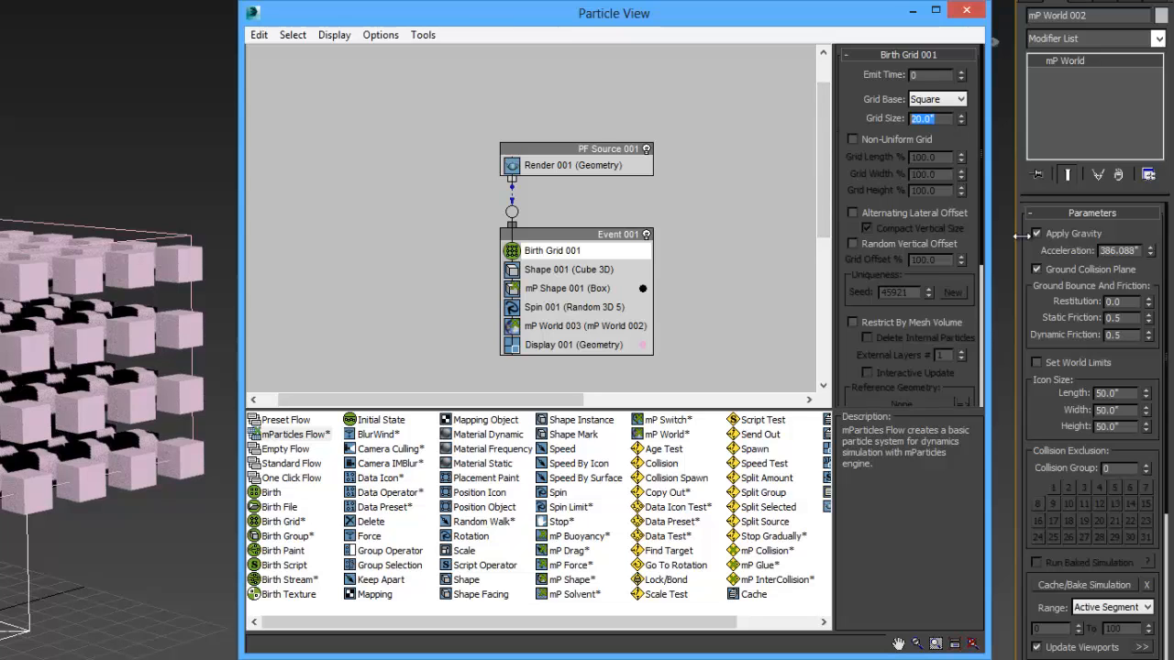
pyautogui.write('1')
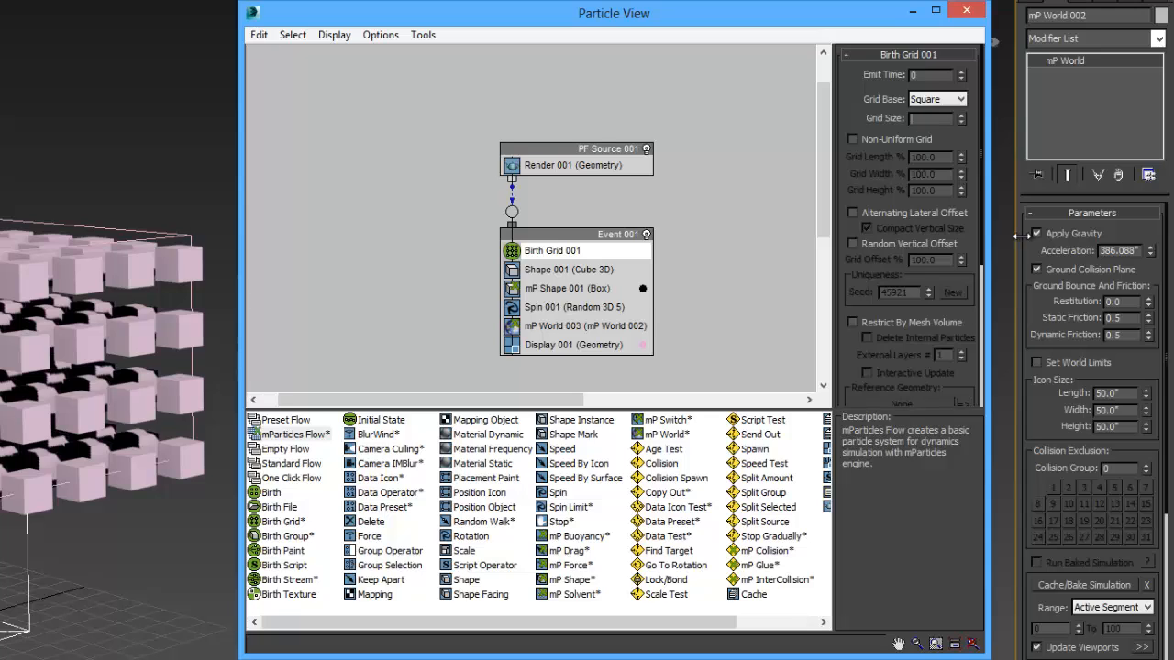
pyautogui.write('5')
pyautogui.press('Return')
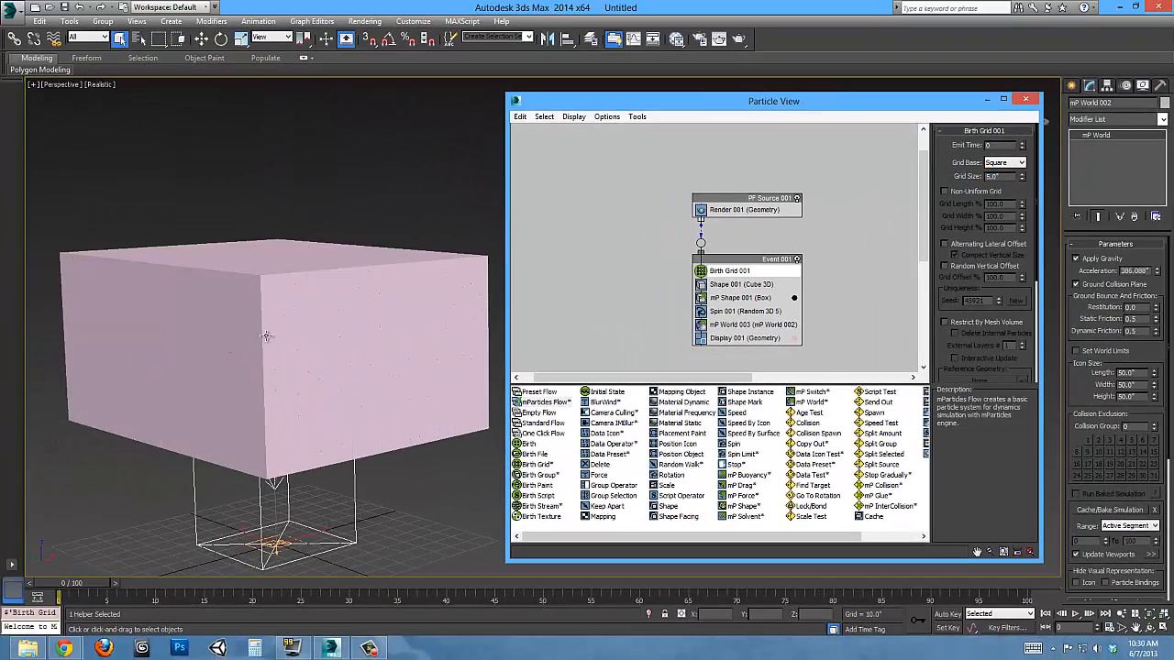
pyautogui.keyDown('alt'); pyautogui.moveTo(269, 335); pyautogui.dragTo(254, 386, button='middle'); pyautogui.keyUp('alt')
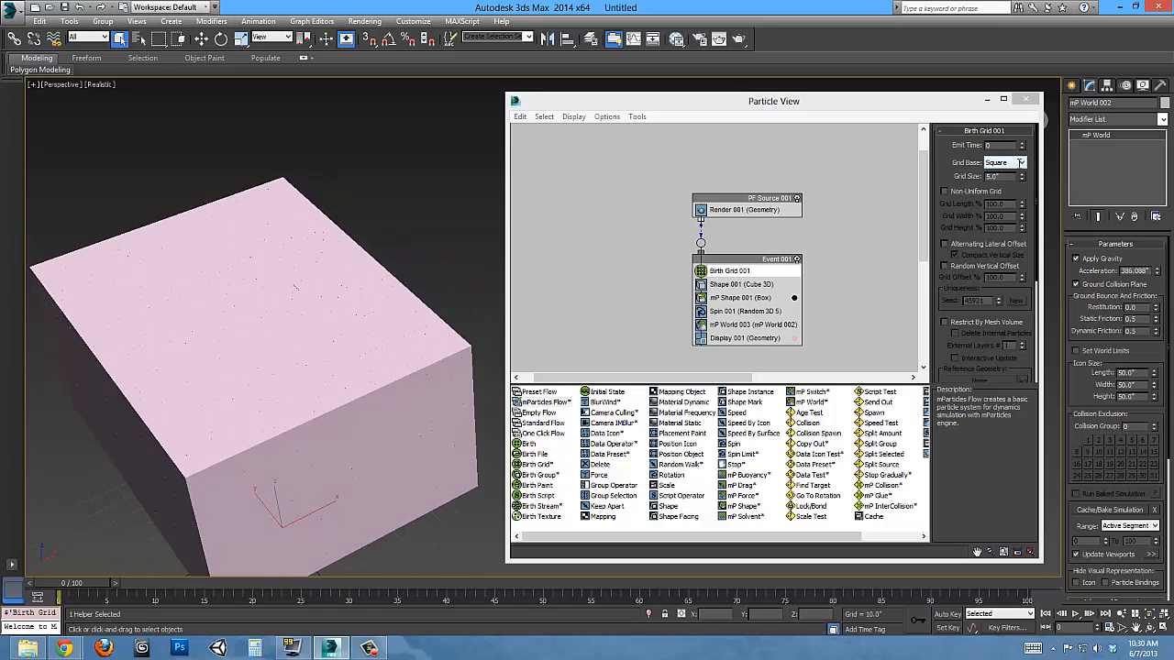
# Set the Birth Grid's Grid Size to 8" and inspect the cube spacing from several distances.
pyautogui.doubleClick(1003, 176)
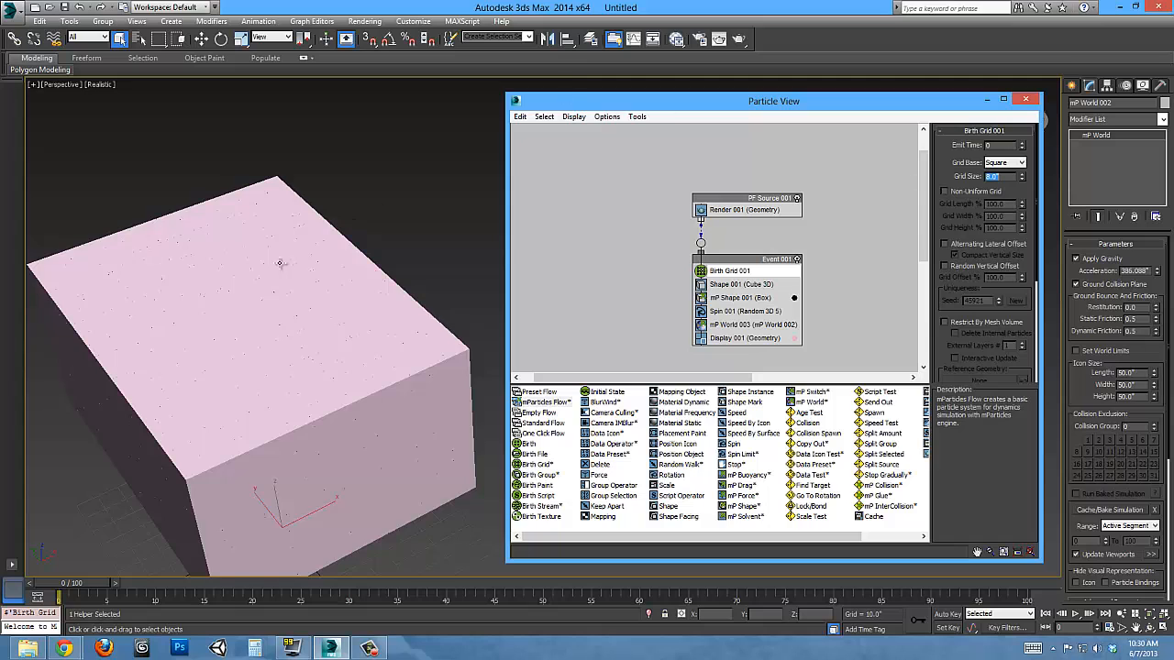
pyautogui.moveTo(280, 263)
pyautogui.keyDown('alt'); pyautogui.mouseDown(button='middle')
pyautogui.moveTo(293, 220)
pyautogui.moveTo(285, 282)
pyautogui.mouseUp(button='middle'); pyautogui.keyUp('alt')
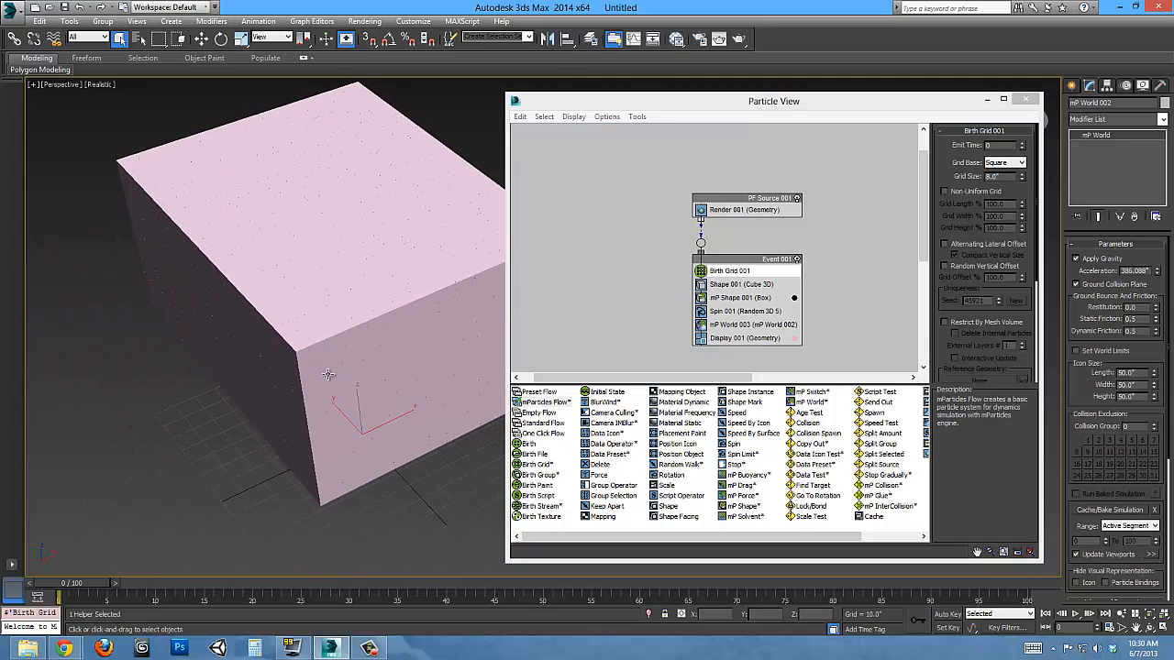
pyautogui.scroll(3, 327, 371)
pyautogui.scroll(1, 322, 381)
pyautogui.scroll(-6, 322, 382)
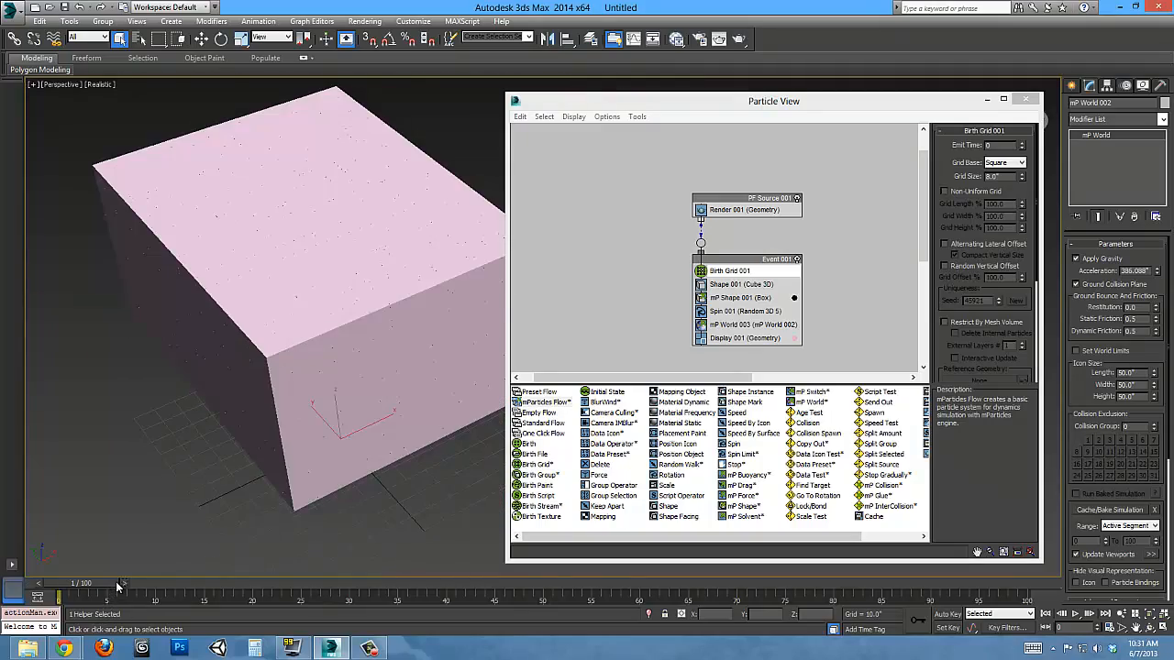
# Advance the timeline by the first few frames and examine up close how the overlapping cubes behave.
pyautogui.moveTo(117, 585); pyautogui.dragTo(126, 585)
pyautogui.moveTo(305, 323); pyautogui.dragTo(290, 401, button='middle')
pyautogui.scroll(-3, 297, 396)
pyautogui.scroll(4, 290, 401)
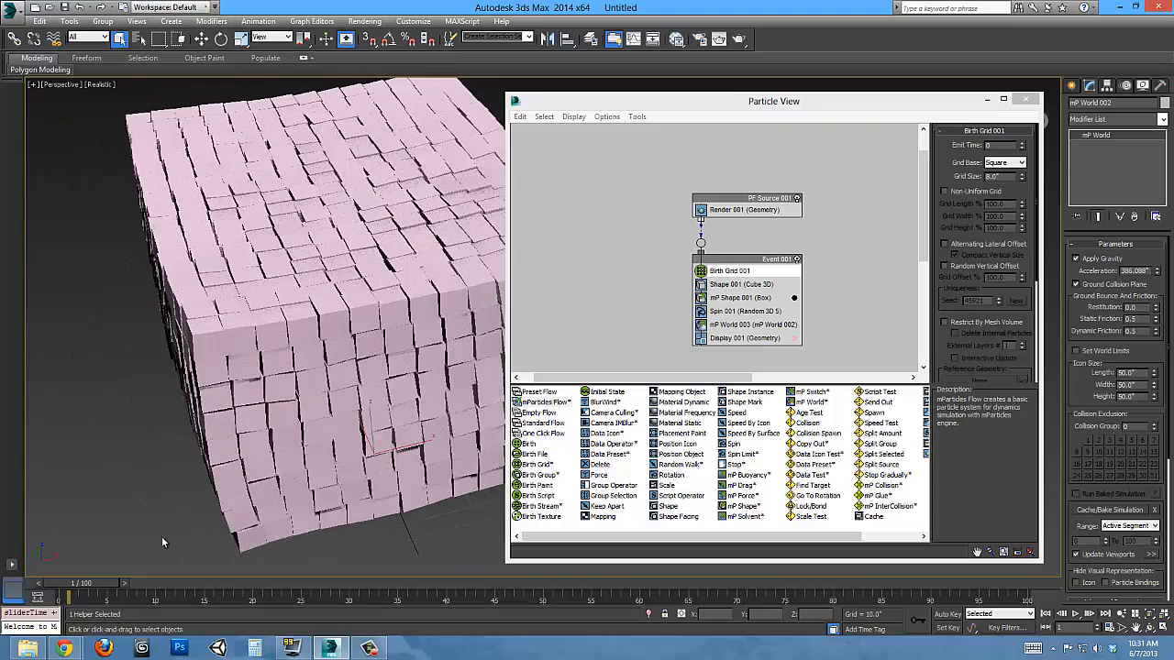
pyautogui.moveTo(82, 580); pyautogui.dragTo(133, 594)
pyautogui.scroll(-7, 316, 316)
pyautogui.keyDown('alt'); pyautogui.moveTo(360, 321); pyautogui.dragTo(319, 322, button='middle'); pyautogui.keyUp('alt')
pyautogui.scroll(5, 319, 323)
# Scrub the timeline to about frame 40 to preview how the overlapping cubes disperse, and return to frame 0.
pyautogui.moveTo(106, 579); pyautogui.dragTo(455, 596)
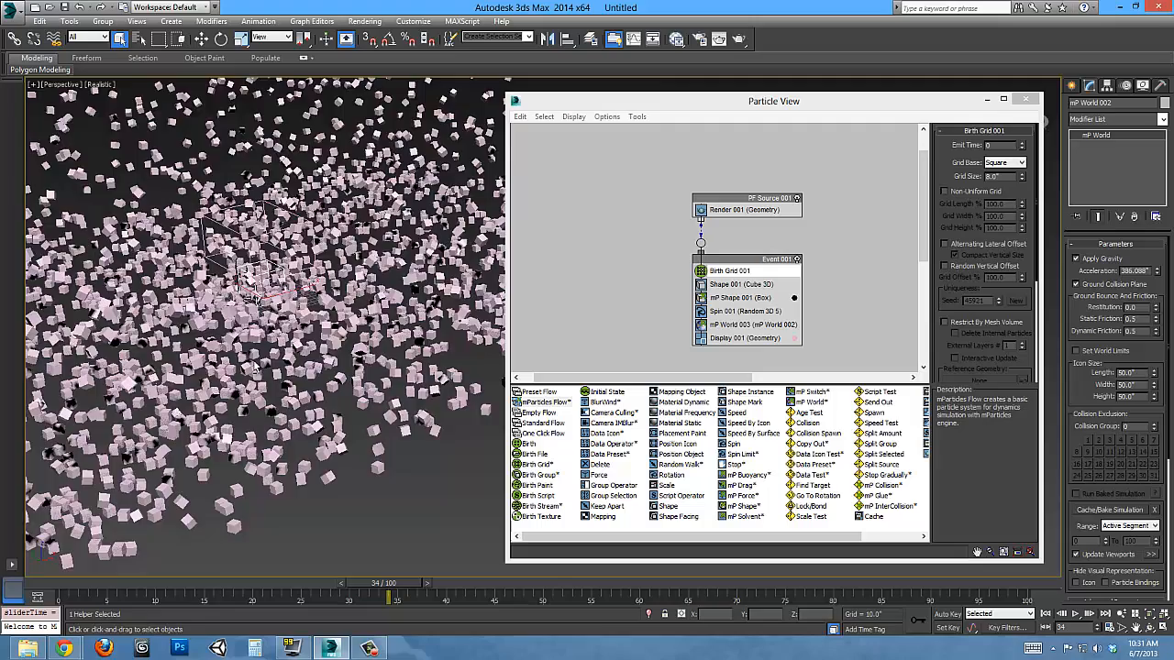
pyautogui.keyDown('alt'); pyautogui.moveTo(255, 366); pyautogui.dragTo(440, 569, button='middle'); pyautogui.keyUp('alt')
pyautogui.moveTo(398, 587); pyautogui.dragTo(461, 594)
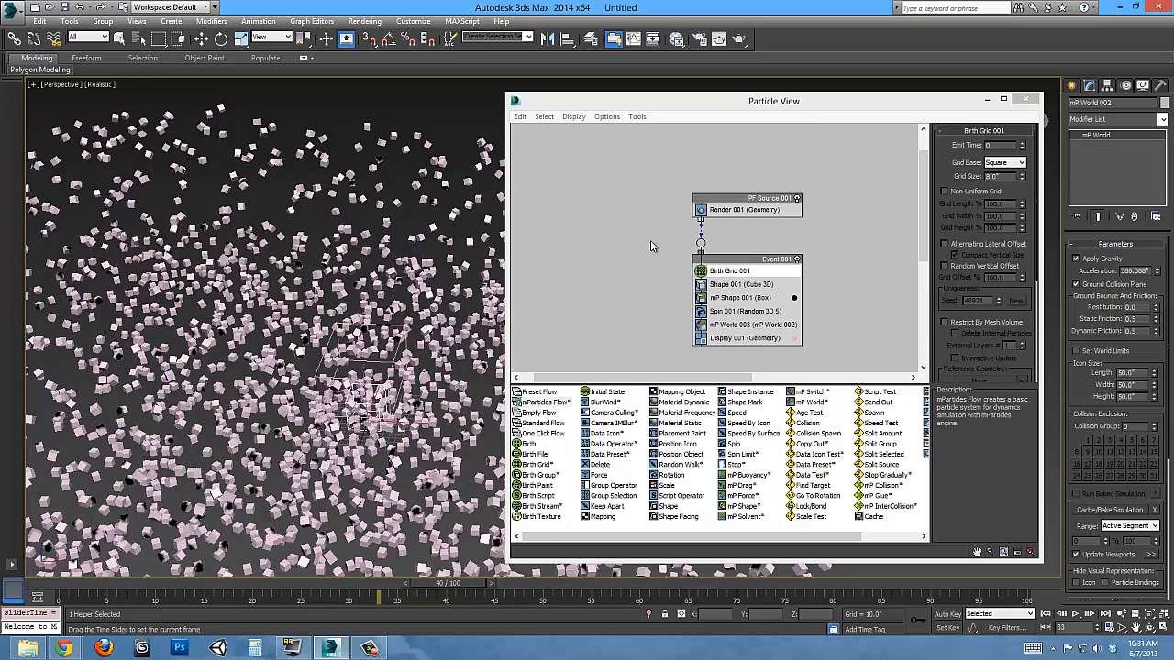
pyautogui.keyDown('alt'); pyautogui.moveTo(295, 349); pyautogui.dragTo(316, 372, button='middle'); pyautogui.keyUp('alt')
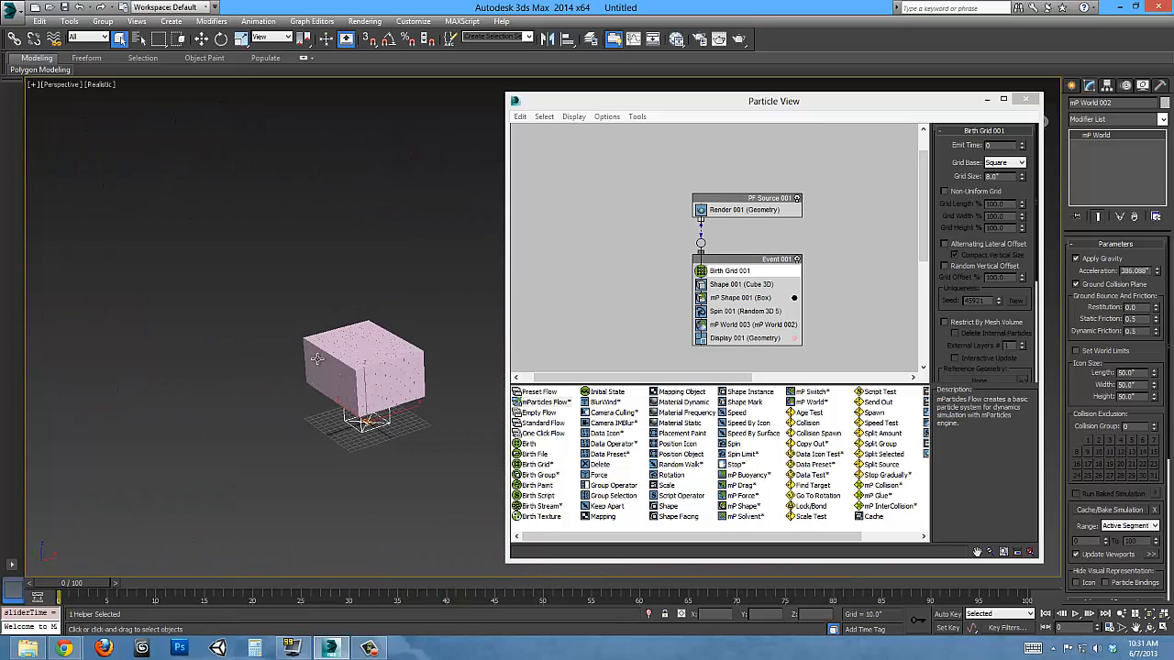
# Set the Birth Grid's Grid Size to 15" so that the cubes do not overlap.
pyautogui.scroll(3, 316, 377)
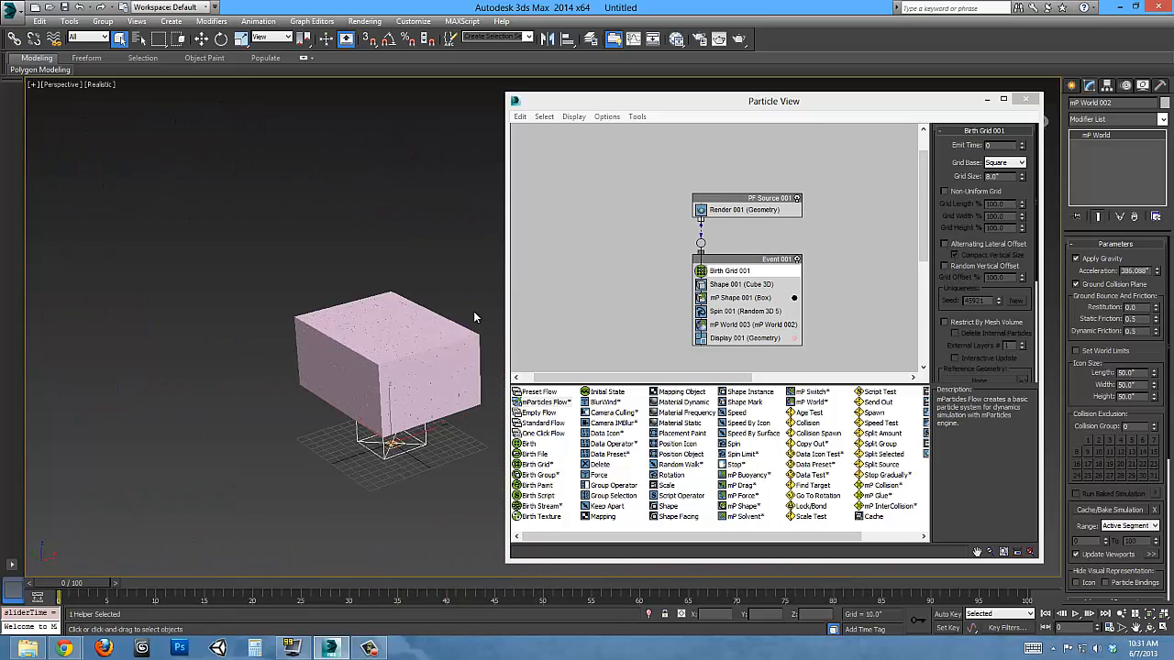
pyautogui.scroll(5, 440, 327)
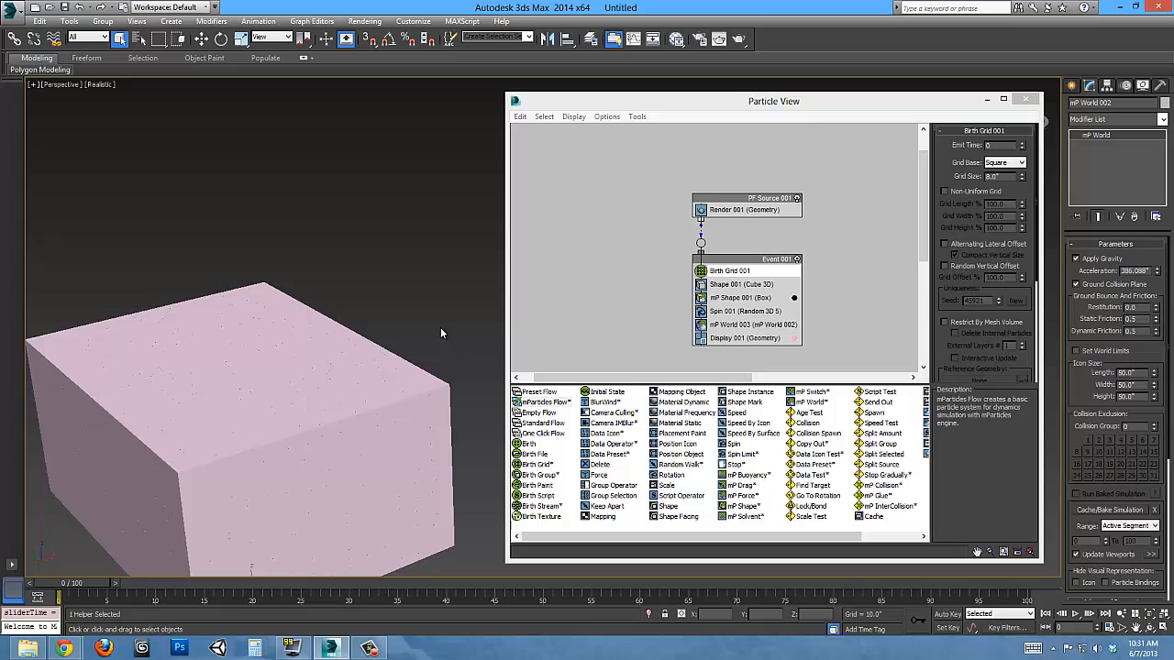
pyautogui.doubleClick(1003, 176)
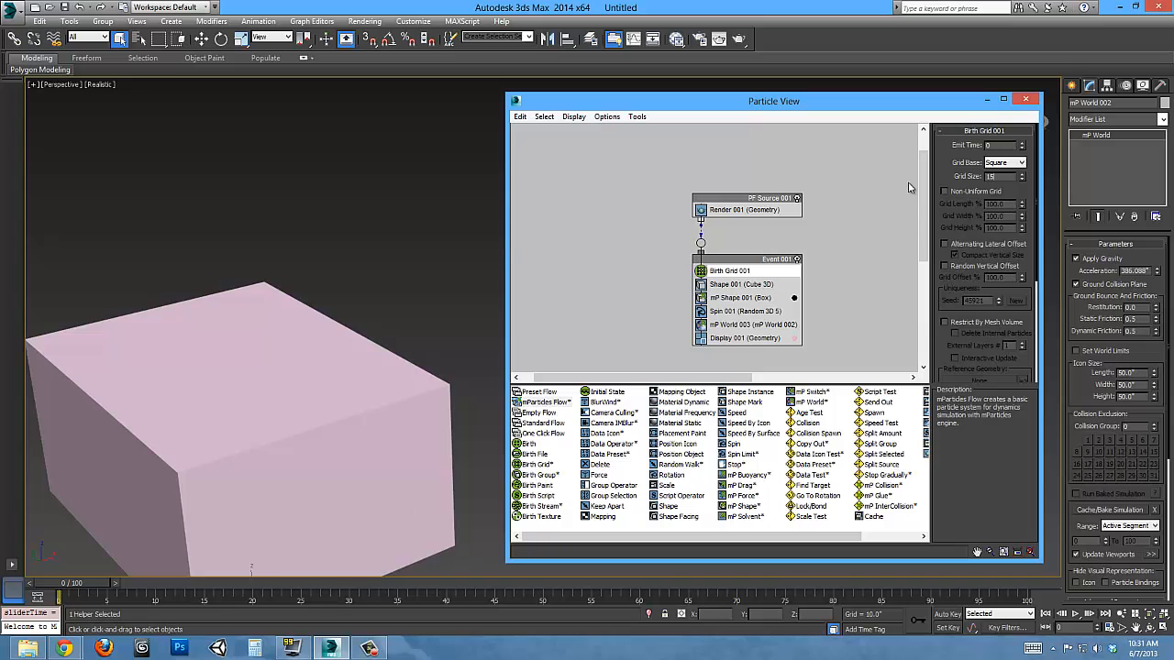
pyautogui.write('15')
pyautogui.press('Return')
pyautogui.moveTo(363, 332); pyautogui.dragTo(403, 262, button='middle')
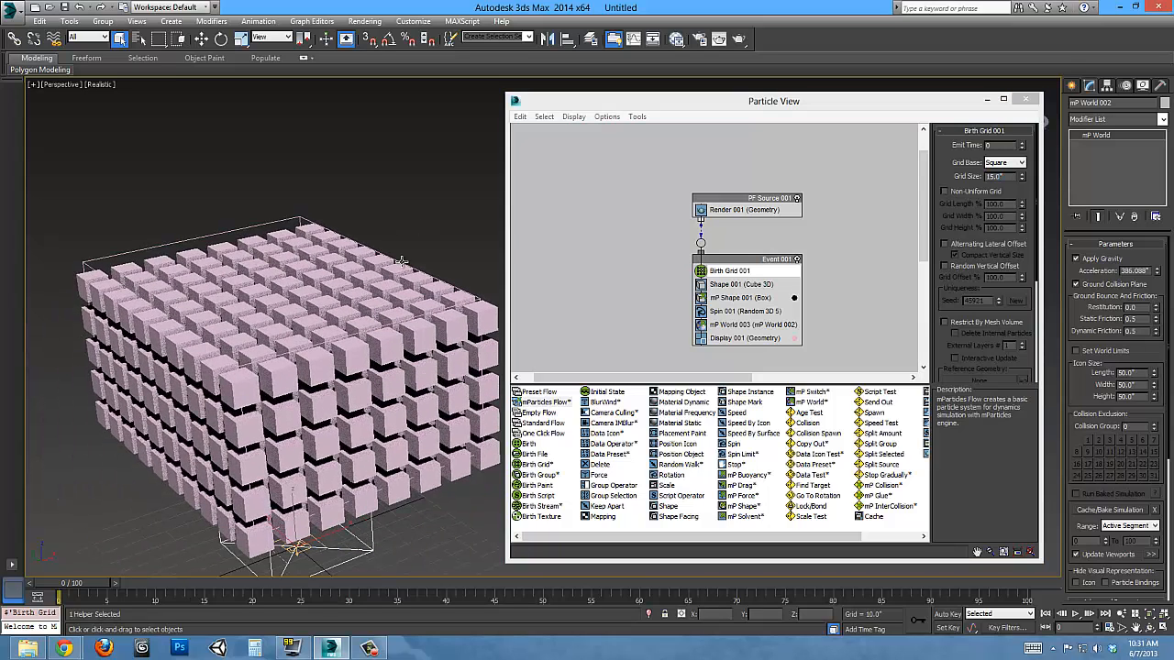
# Try Non-Uniform Grid with a Grid Width of 97%, and turn Non-Uniform Grid off again.
pyautogui.click(946, 192)
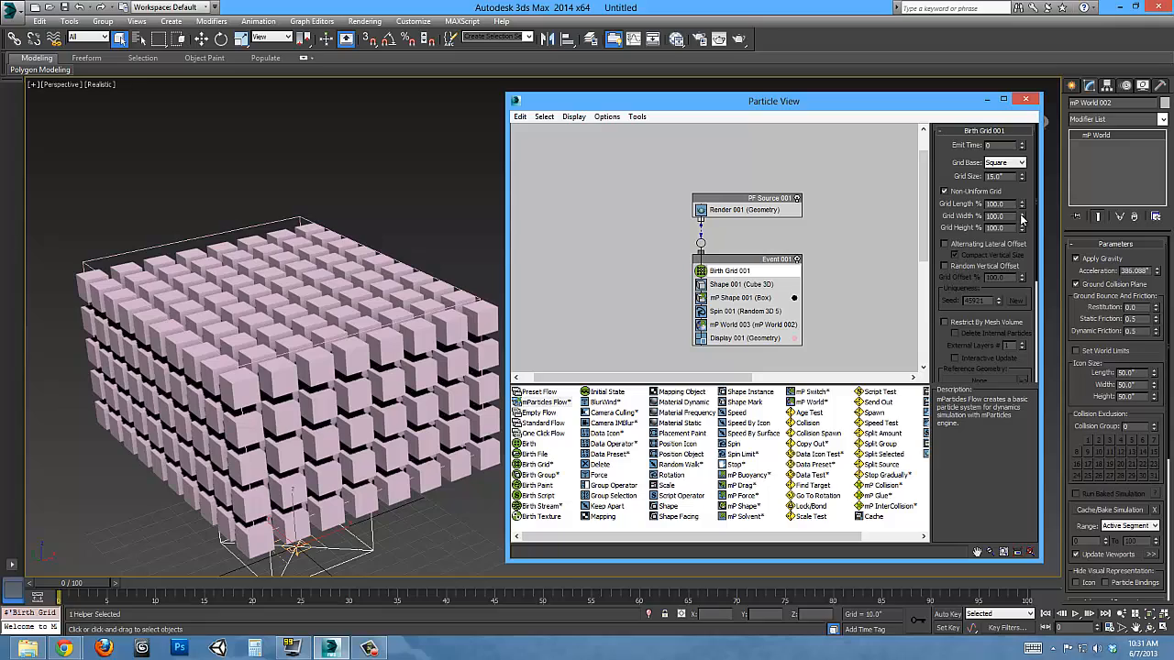
pyautogui.moveTo(1021, 220)
pyautogui.mouseDown()
pyautogui.moveTo(1022, 233)
pyautogui.moveTo(1020, 223)
pyautogui.mouseUp()
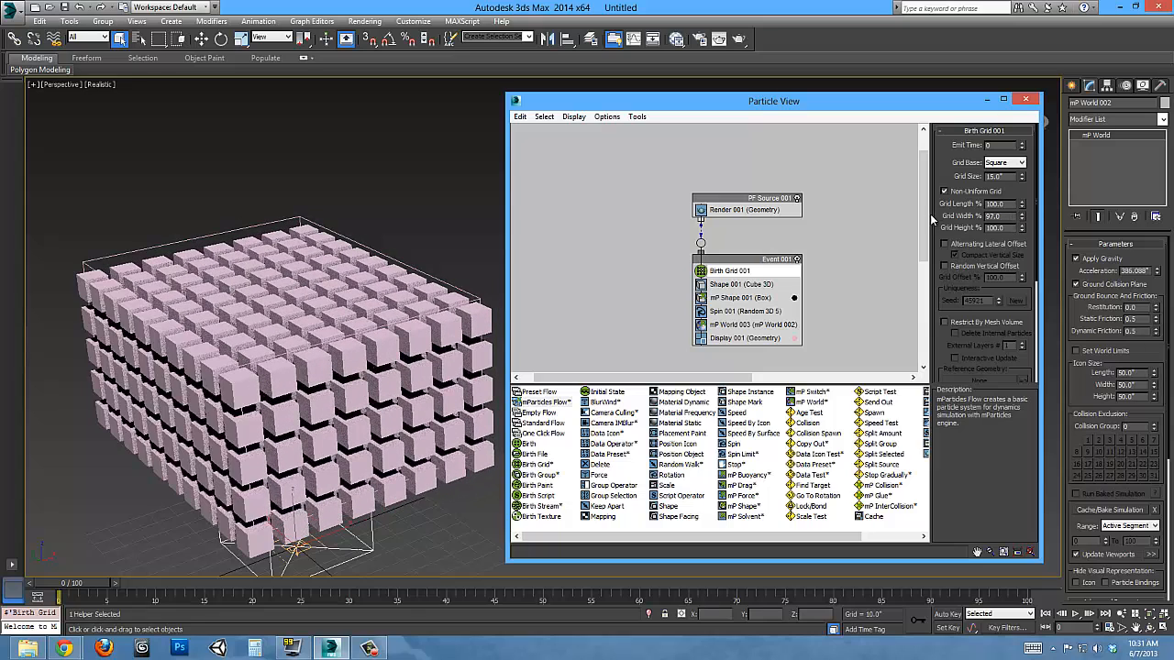
pyautogui.click(954, 195)
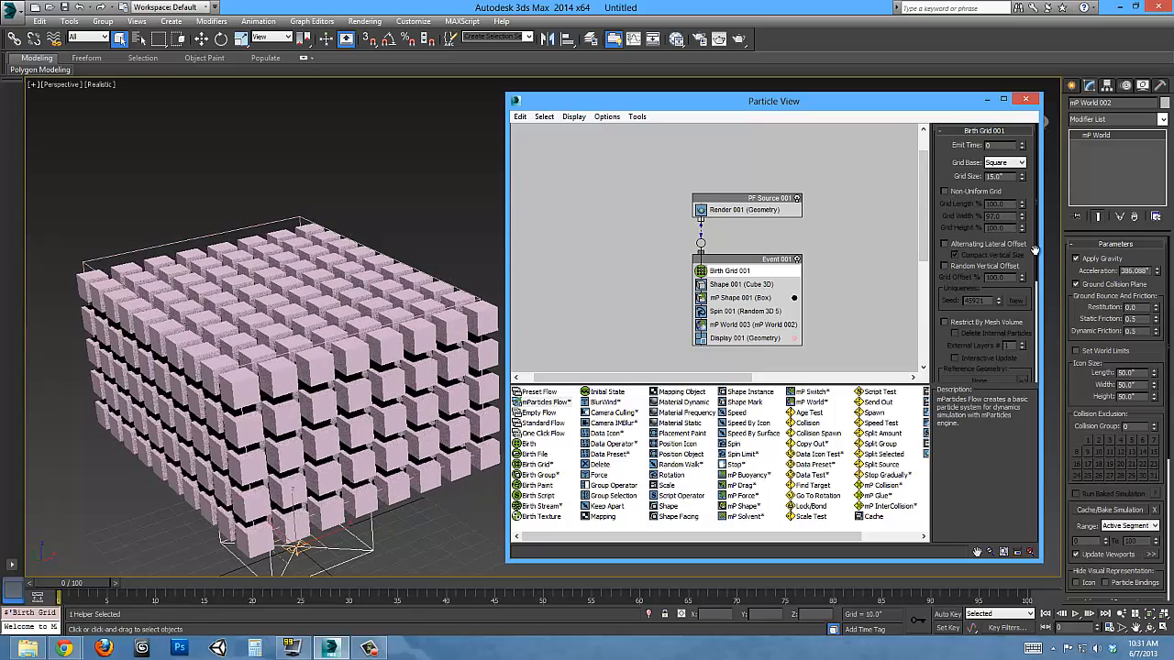
pyautogui.click(982, 247)
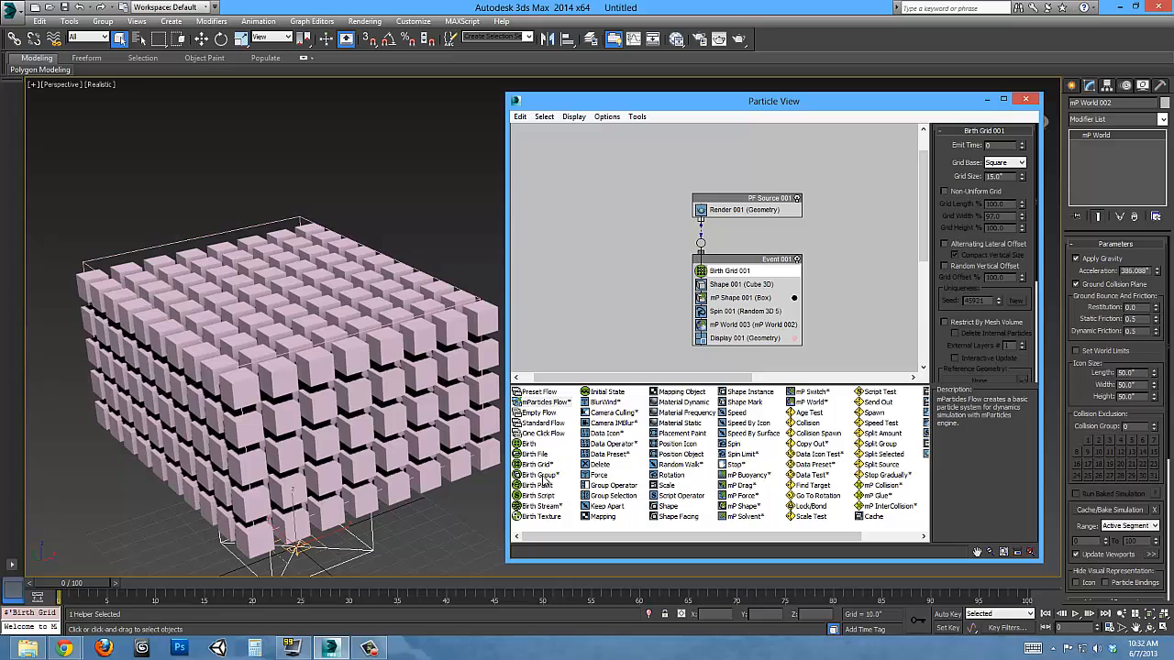
# Replace the Birth Grid operator in Event 001 with a Birth Group operator.
pyautogui.moveTo(536, 478); pyautogui.dragTo(735, 274)
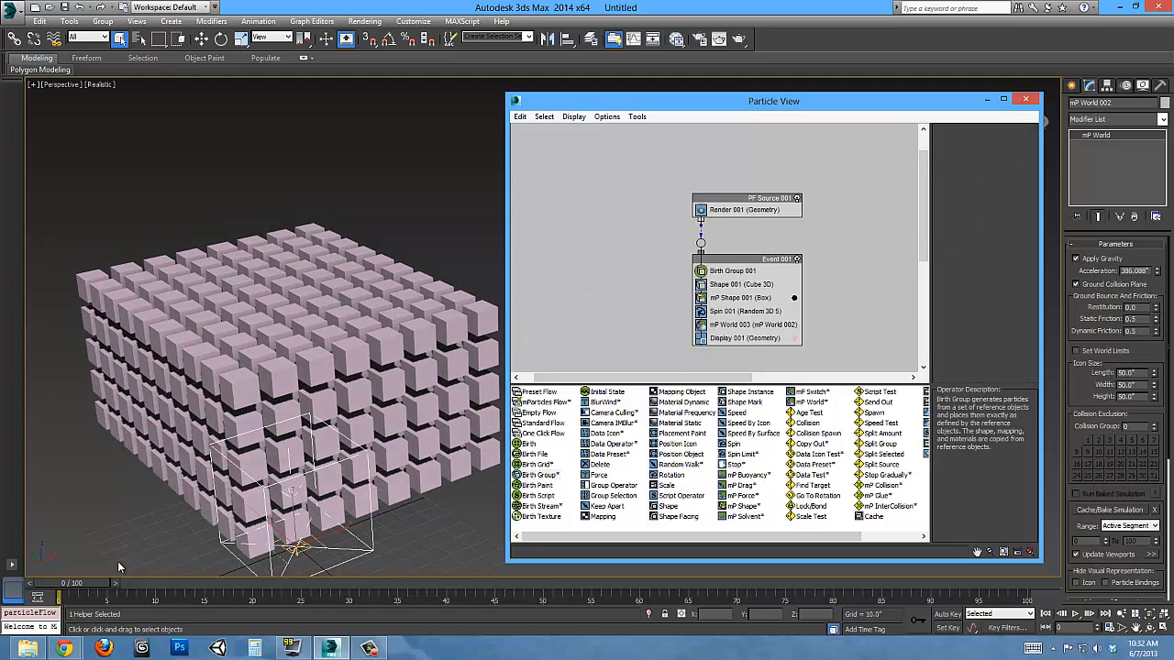
pyautogui.moveTo(254, 407); pyautogui.dragTo(273, 369, button='middle')
pyautogui.scroll(-5, 273, 369)
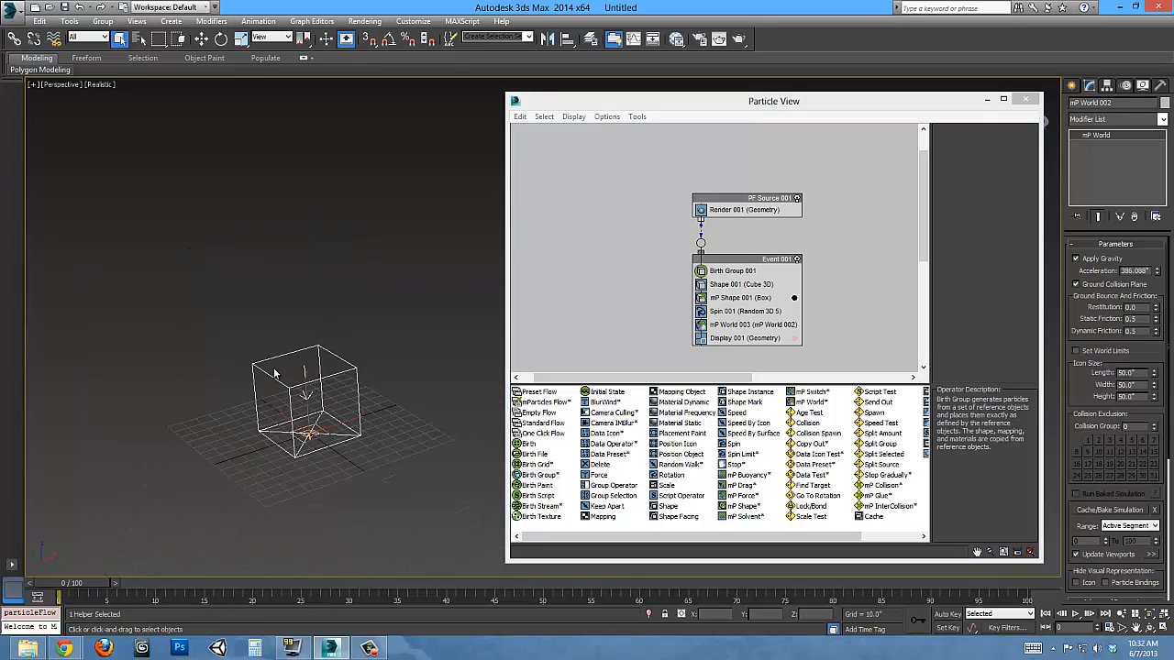
pyautogui.scroll(5, 306, 368)
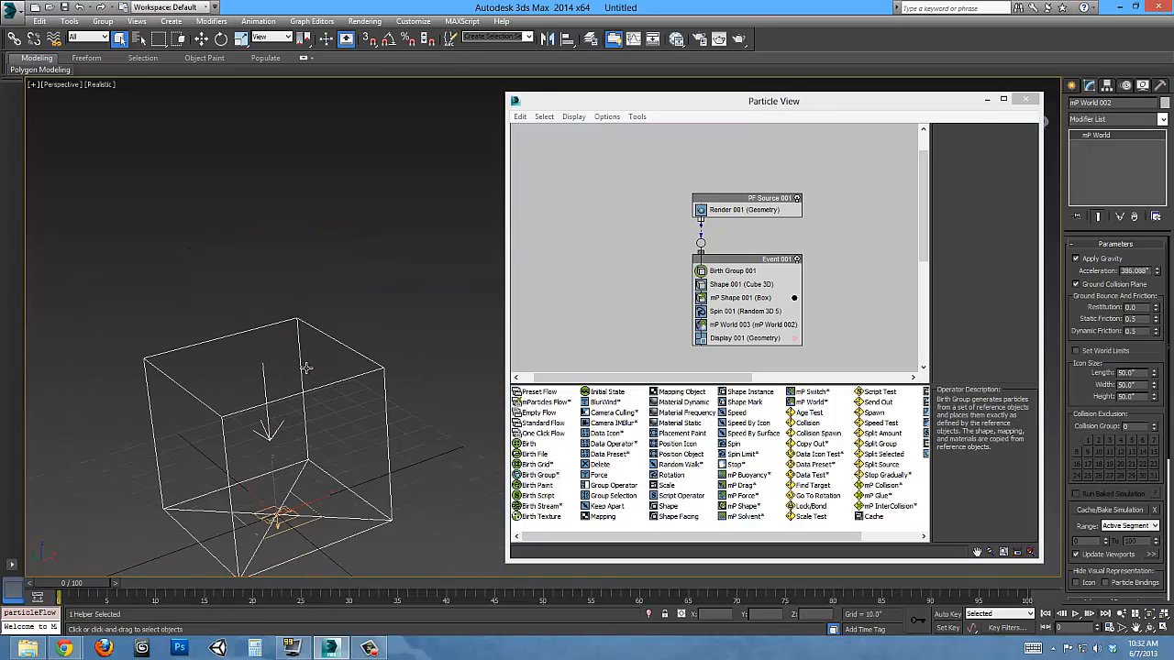
# Create a long box as a simple car body and a flat cylinder beside it as a wheel.
pyautogui.click(1071, 86)
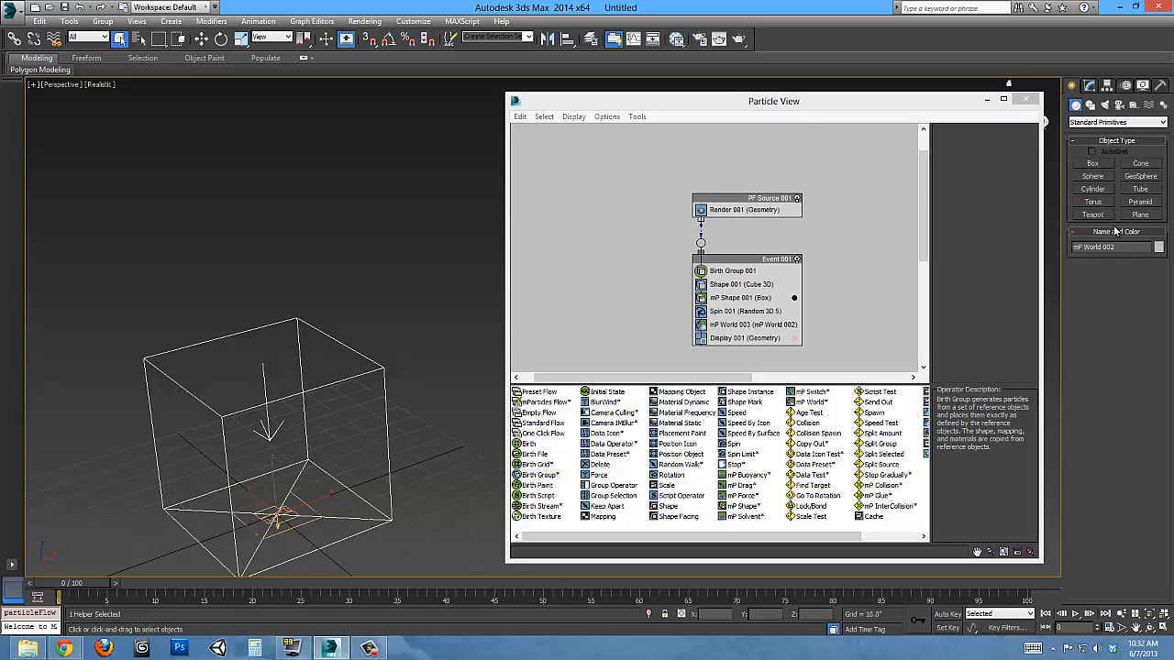
pyautogui.click(1090, 164)
pyautogui.moveTo(156, 455); pyautogui.dragTo(508, 422)
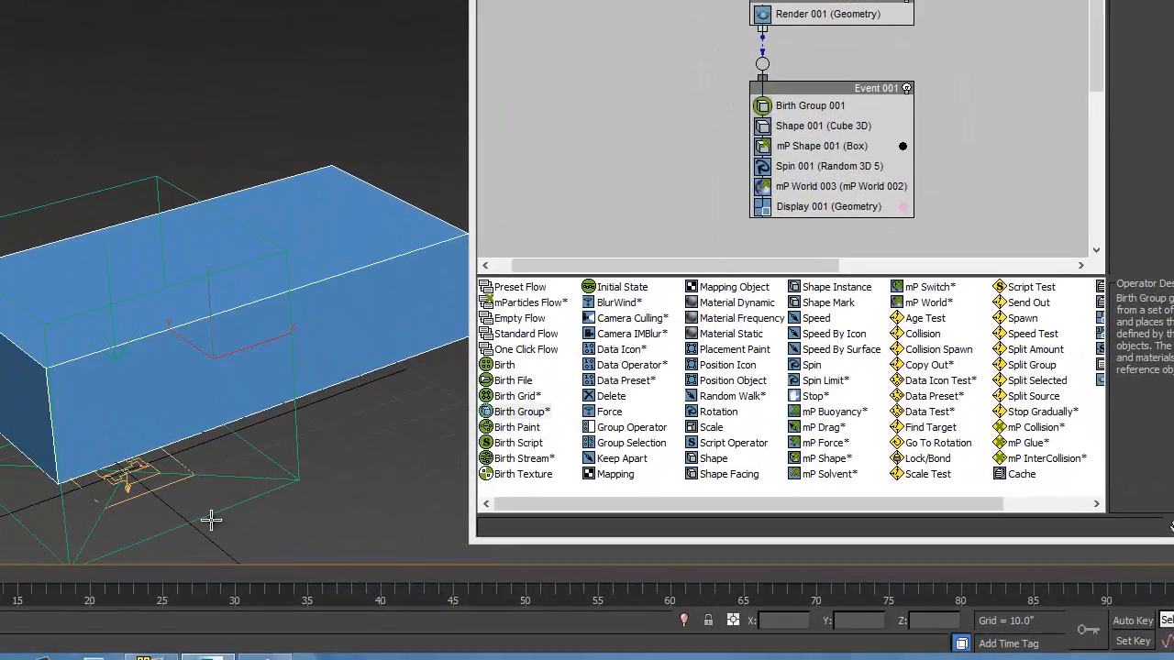
pyautogui.moveTo(211, 520); pyautogui.dragTo(198, 471)
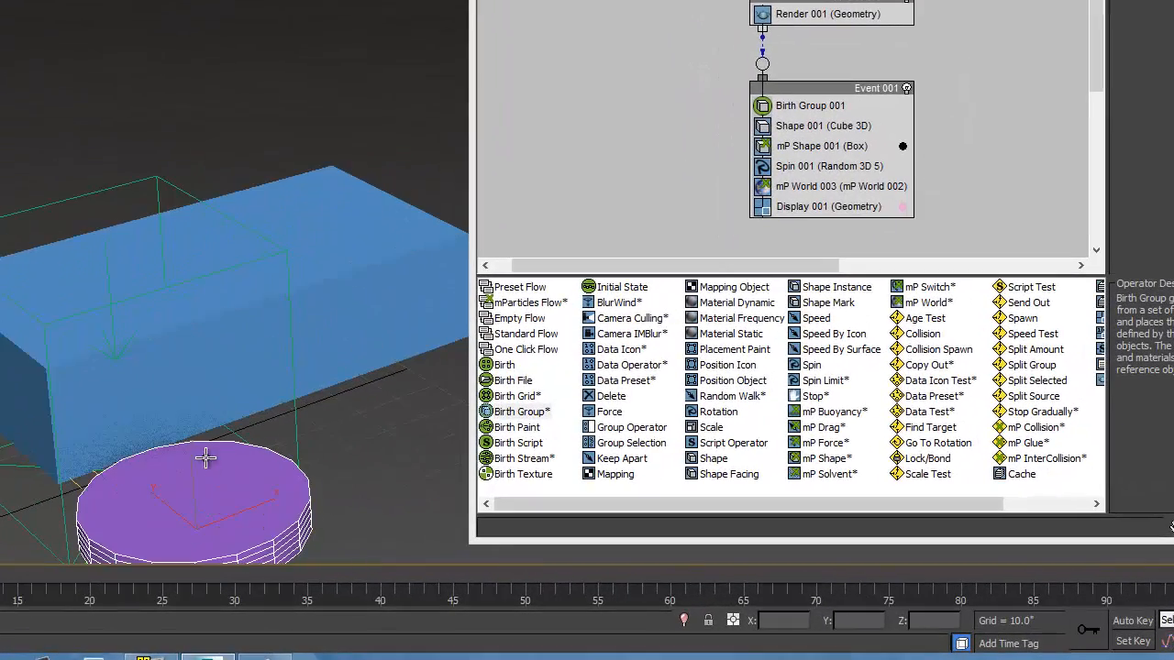
# Rotate the cylinder upright so that it stands like a wheel alongside the box.
pyautogui.keyDown('alt'); pyautogui.moveTo(205, 458); pyautogui.dragTo(215, 412, button='middle'); pyautogui.keyUp('alt')
pyautogui.press('e')
pyautogui.moveTo(230, 425); pyautogui.dragTo(296, 572)
pyautogui.hotkey('ctrl', 'z')
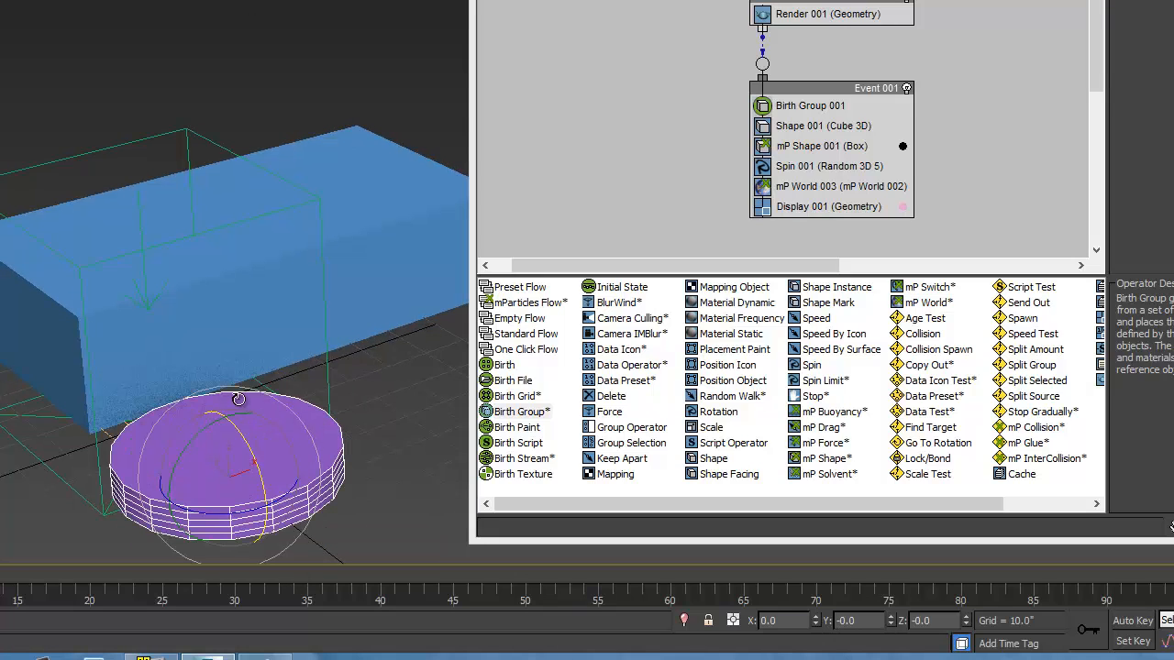
pyautogui.moveTo(240, 448); pyautogui.dragTo(271, 513)
pyautogui.rightClick(250, 462)
pyautogui.click(266, 474)
pyautogui.moveTo(266, 469); pyautogui.dragTo(215, 418, button='middle')
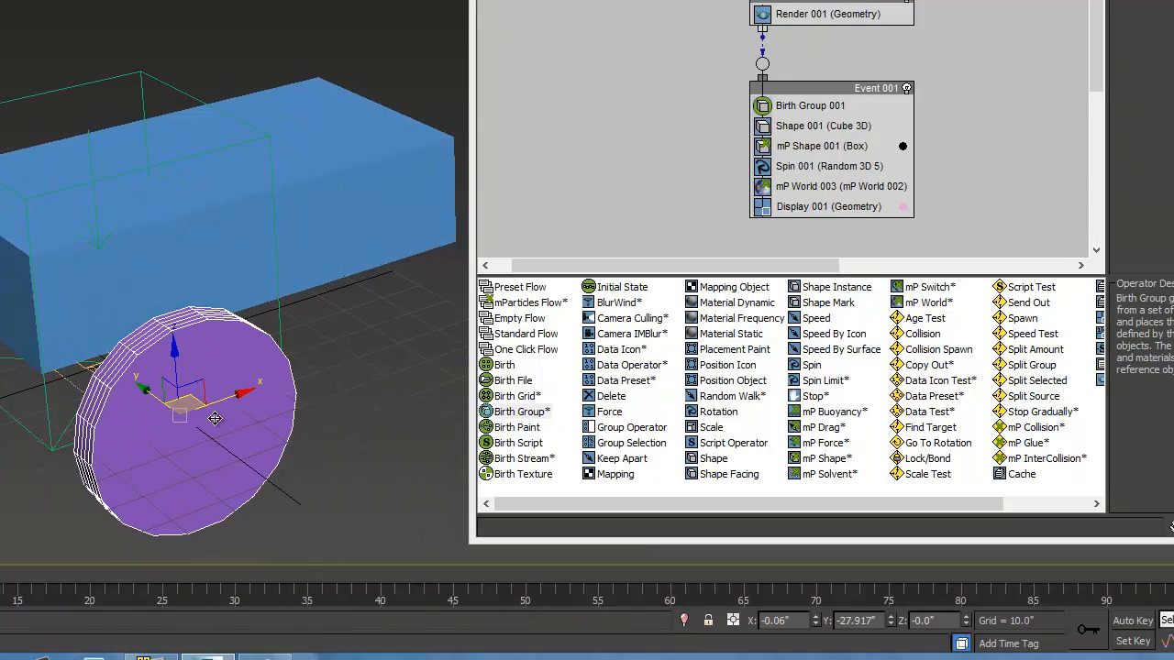
# Copy the wheel to the other end of the body, and copy both wheels to the opposite side.
pyautogui.moveTo(215, 418)
pyautogui.mouseDown()
pyautogui.moveTo(110, 342)
pyautogui.moveTo(130, 359)
pyautogui.moveTo(459, 296)
pyautogui.mouseUp()
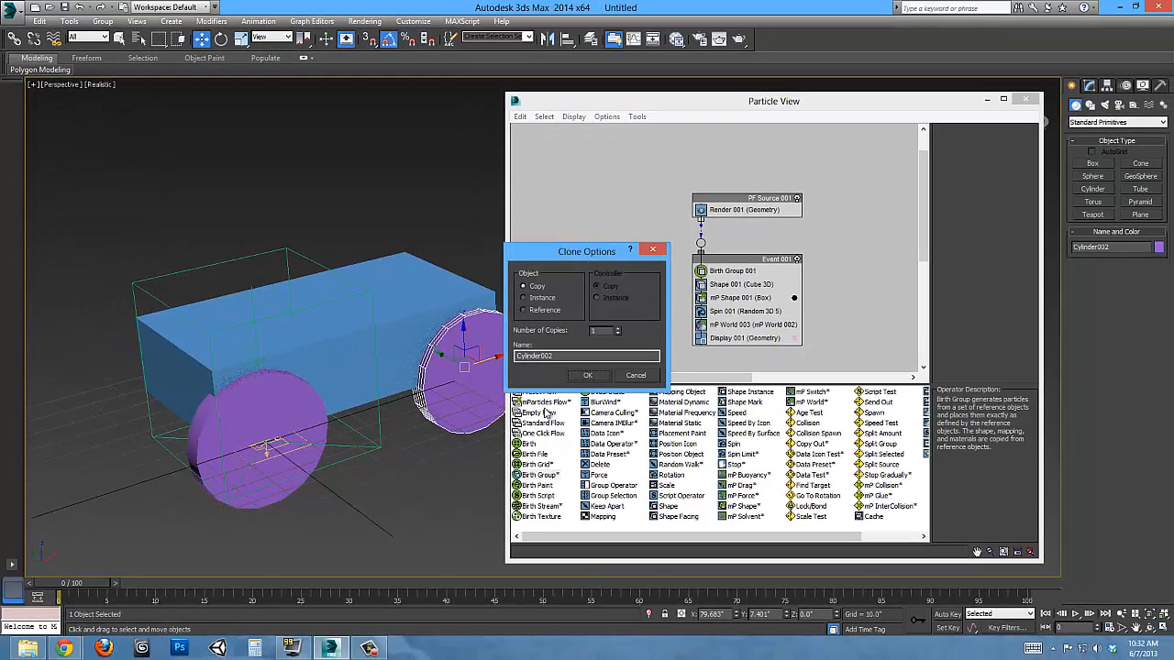
pyautogui.press('Return')
pyautogui.keyDown('ctrl'); pyautogui.click(283, 497); pyautogui.keyUp('ctrl')
pyautogui.keyDown('alt'); pyautogui.moveTo(272, 512); pyautogui.dragTo(359, 520, button='middle'); pyautogui.keyUp('alt')
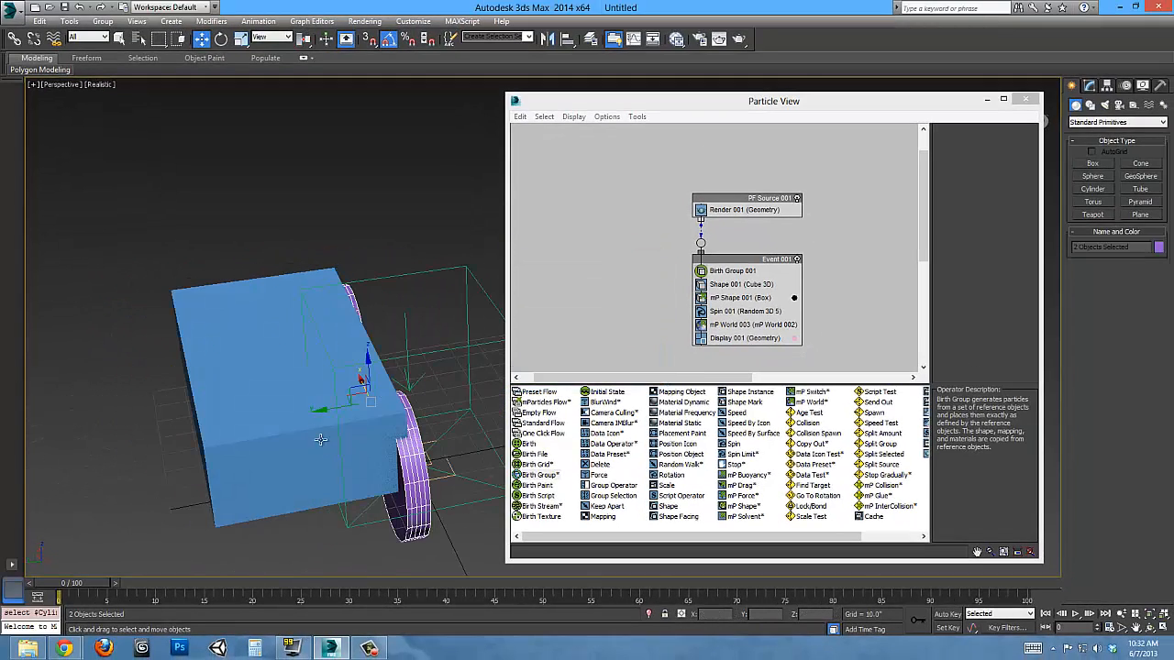
pyautogui.keyDown('shift'); pyautogui.moveTo(325, 409); pyautogui.dragTo(138, 445); pyautogui.keyUp('shift')
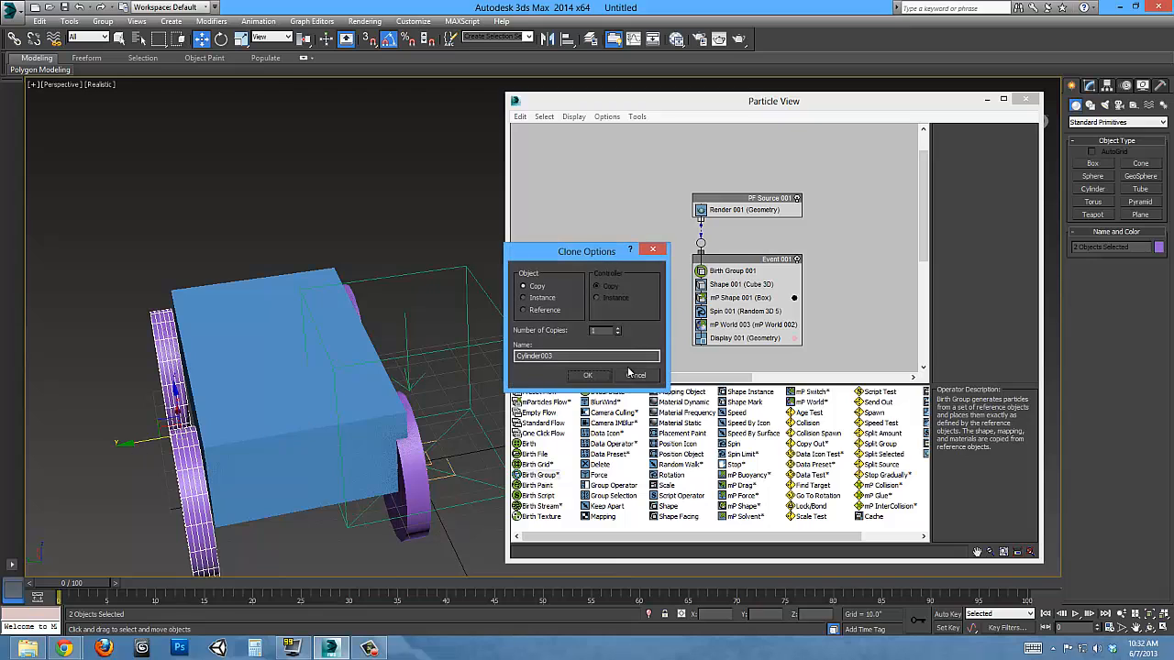
pyautogui.click(587, 375)
# Select the box and all four wheels and raise them above the mP World icon.
pyautogui.moveTo(275, 431)
pyautogui.keyDown('alt'); pyautogui.mouseDown(button='middle')
pyautogui.moveTo(210, 471)
pyautogui.moveTo(309, 440)
pyautogui.moveTo(225, 502)
pyautogui.moveTo(277, 463)
pyautogui.mouseUp(button='middle'); pyautogui.keyUp('alt')
pyautogui.keyDown('alt'); pyautogui.moveTo(285, 397); pyautogui.dragTo(442, 473, button='middle'); pyautogui.keyUp('alt')
pyautogui.keyDown('ctrl'); pyautogui.click(442, 474); pyautogui.keyUp('ctrl')
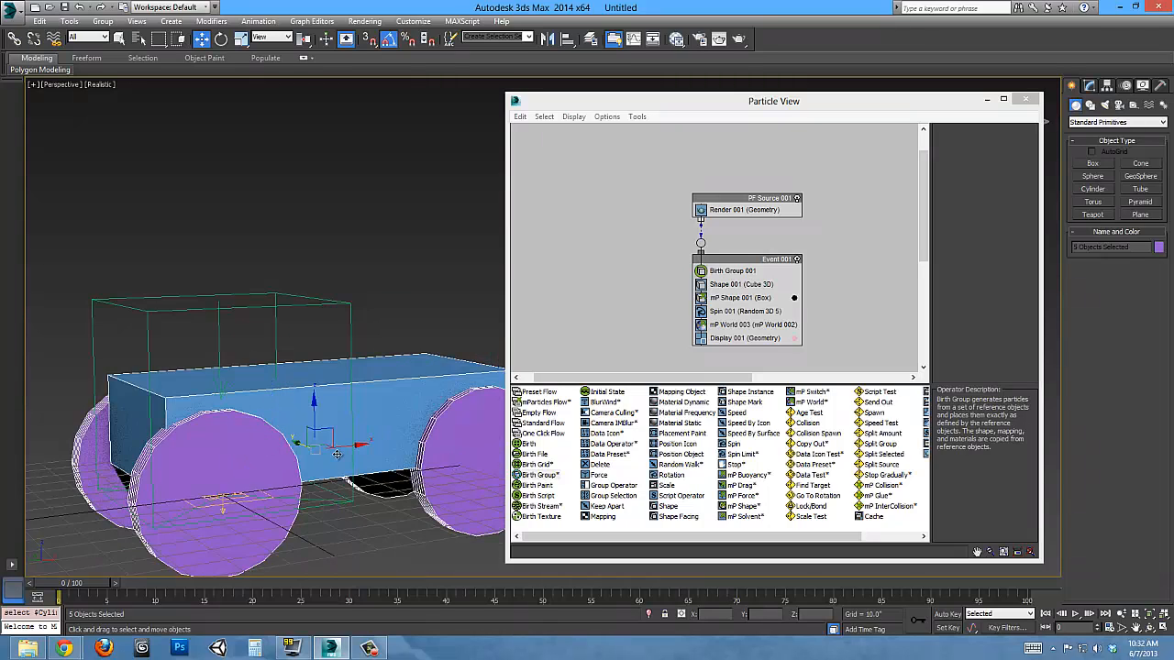
pyautogui.keyDown('alt'); pyautogui.moveTo(284, 445); pyautogui.dragTo(333, 480, button='middle'); pyautogui.keyUp('alt')
pyautogui.scroll(-2, 310, 455)
pyautogui.keyDown('alt'); pyautogui.moveTo(310, 401); pyautogui.dragTo(284, 371, button='middle'); pyautogui.keyUp('alt')
pyautogui.scroll(5, 302, 371)
pyautogui.scroll(-4, 299, 376)
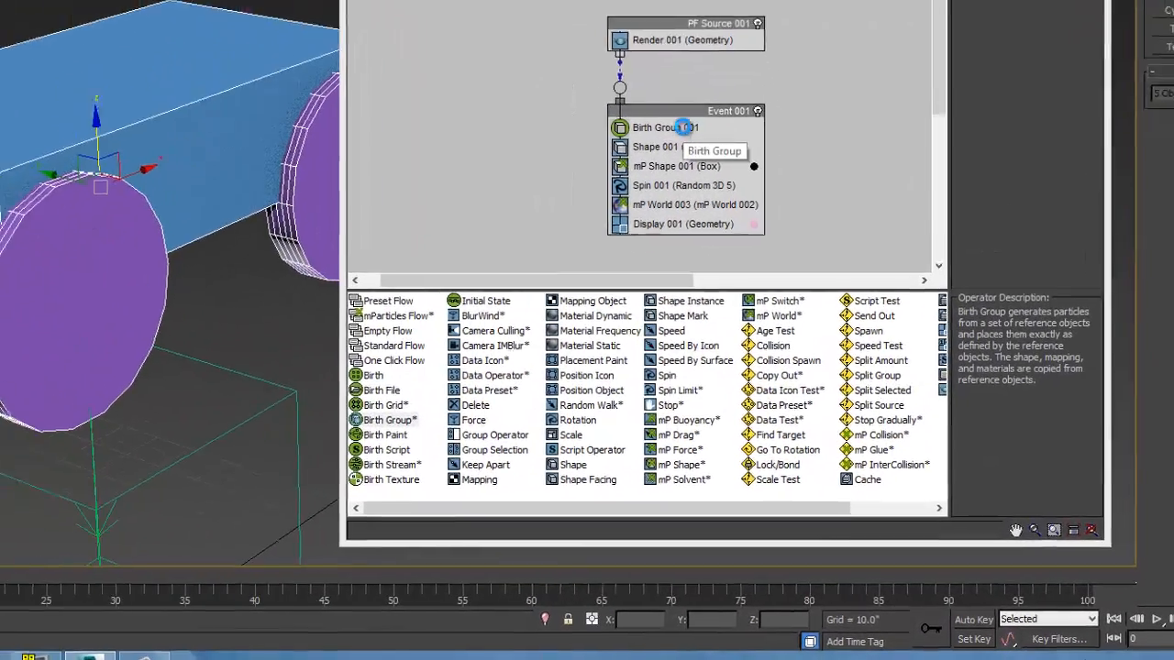
# Add Box001 and Cylinder001 to Cylinder004 to the Particle Objects of Birth Group 001.
pyautogui.click(683, 166)
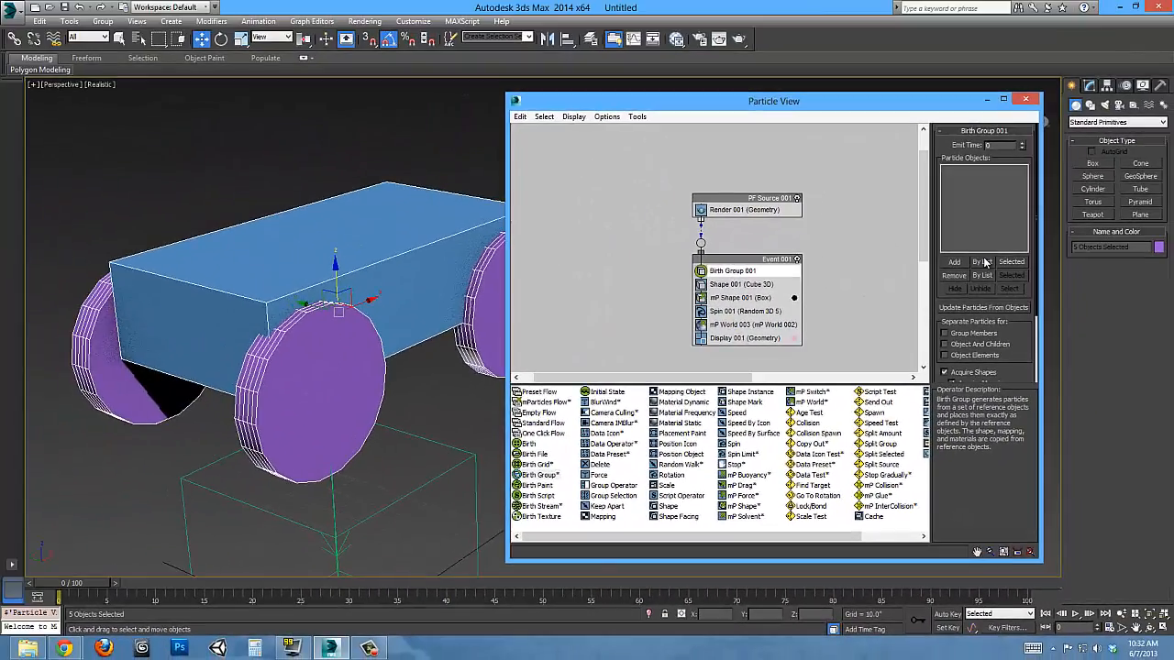
pyautogui.click(999, 199)
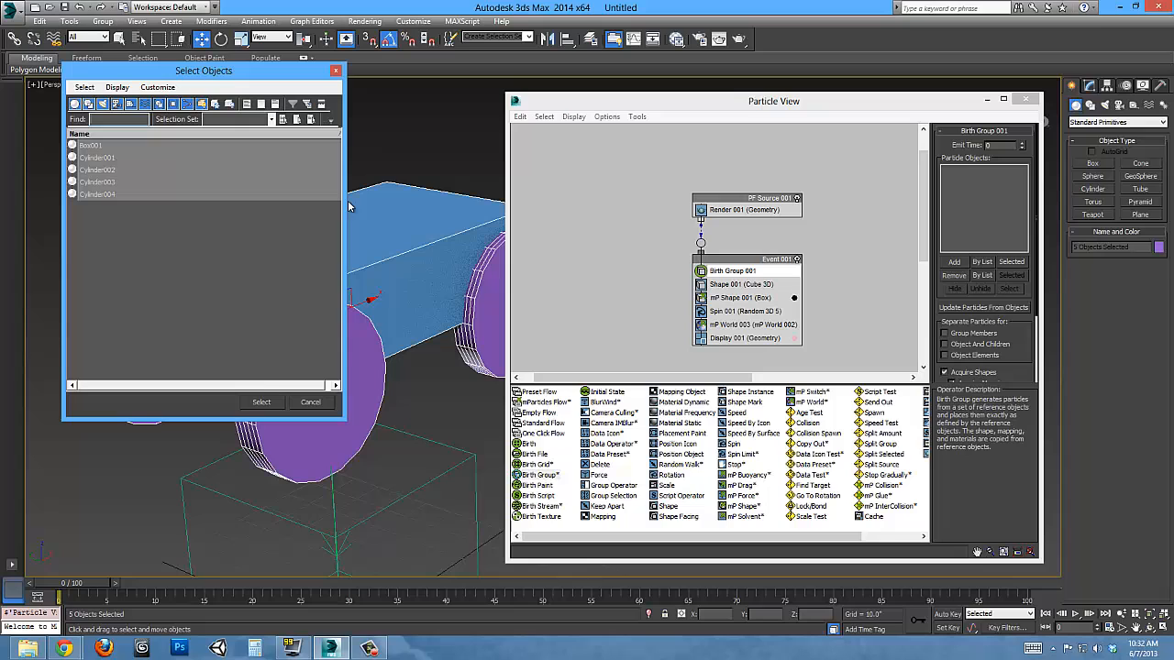
pyautogui.click(260, 403)
pyautogui.scroll(-3, 310, 361)
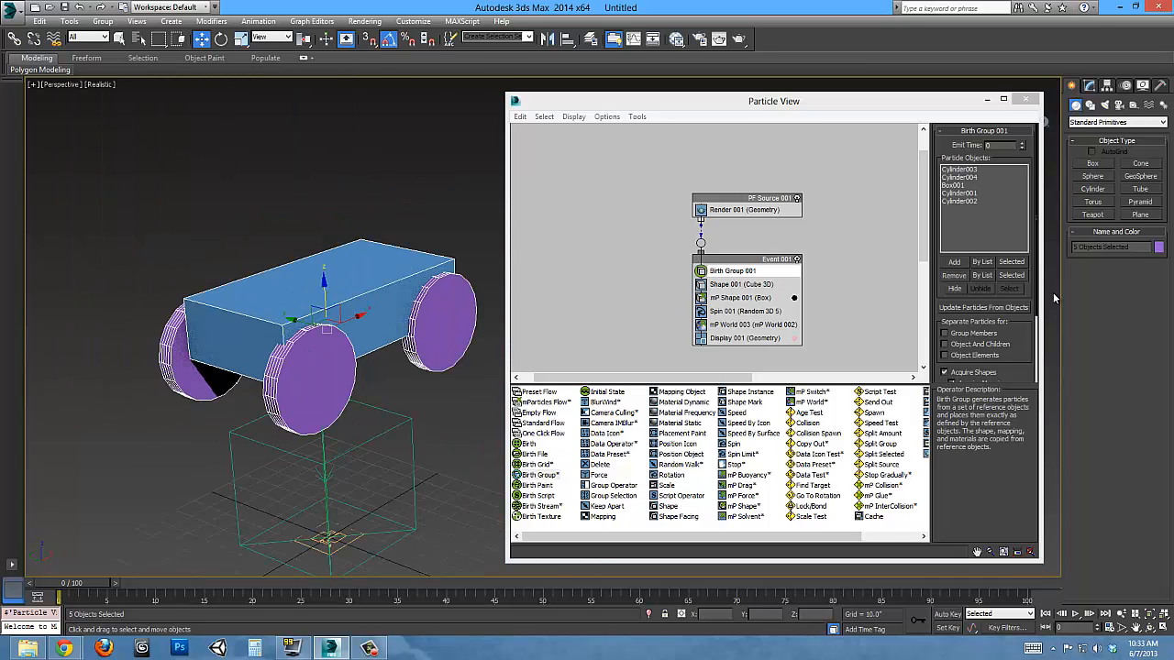
# Hide the original reference objects of Birth Group 001 so that only the particles show.
pyautogui.click(955, 289)
pyautogui.scroll(3, 285, 325)
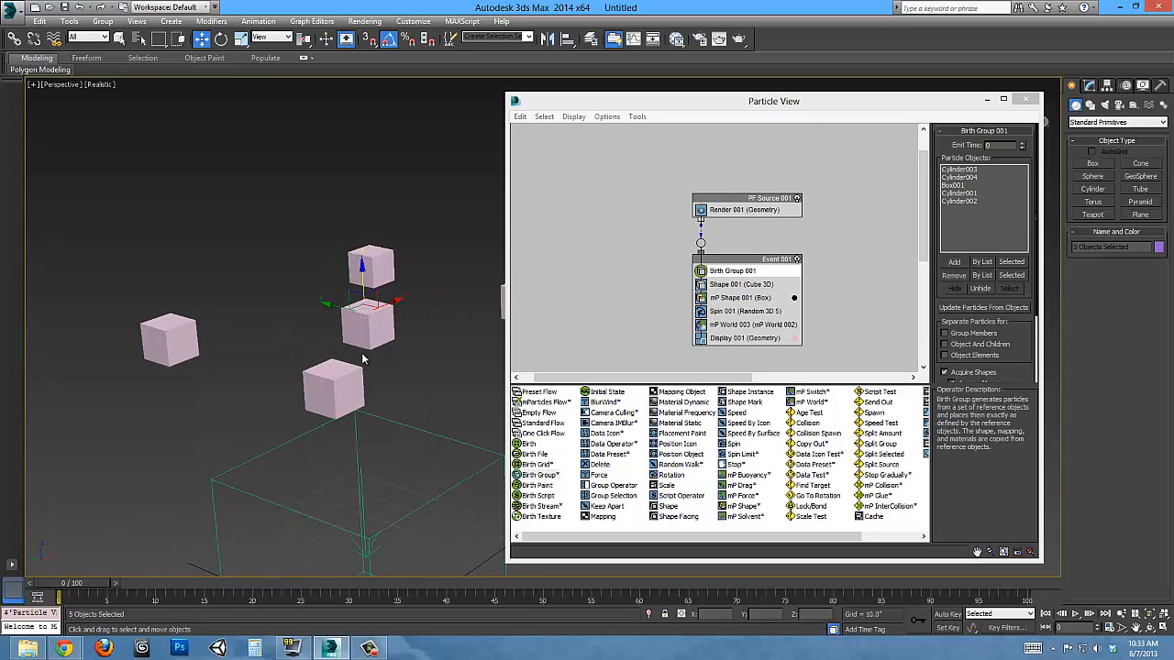
pyautogui.moveTo(363, 360); pyautogui.dragTo(261, 401, button='middle')
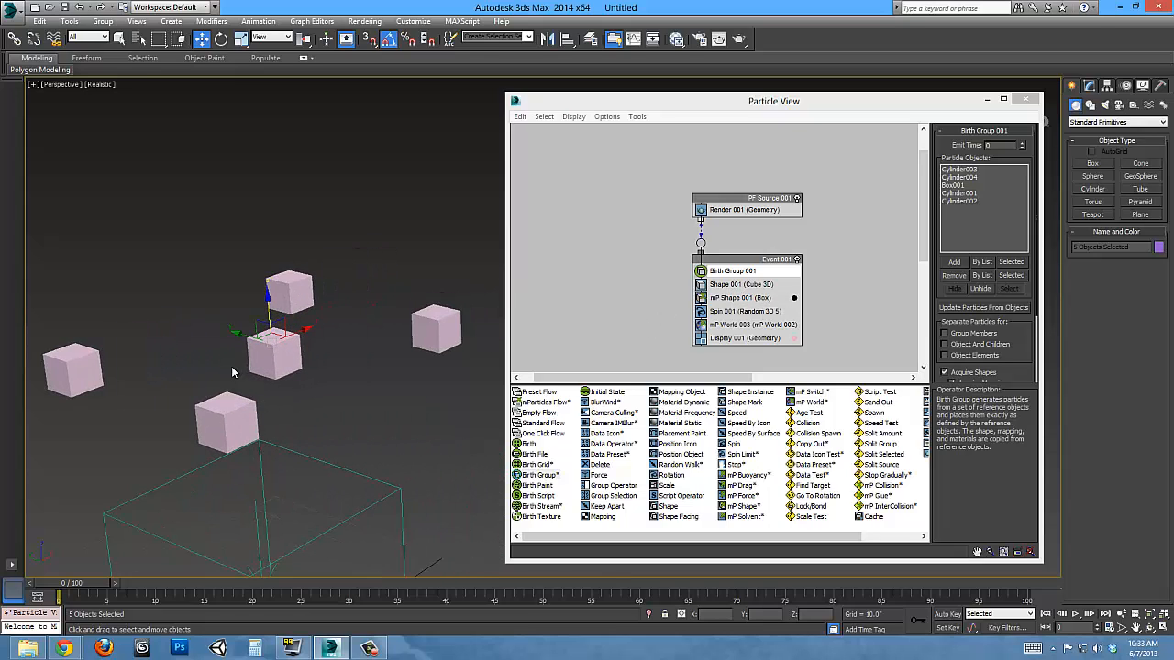
# Delete the Shape 001 operator from Event 001 so the particles use the reference objects' shapes.
pyautogui.click(750, 286)
pyautogui.rightClick(741, 291)
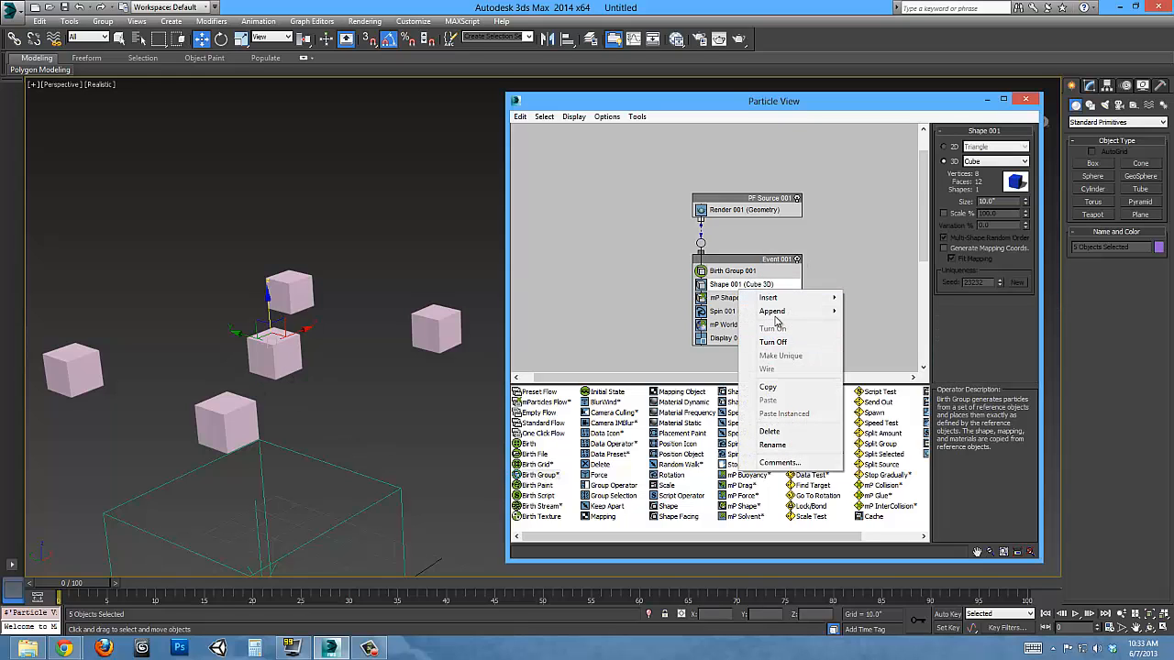
pyautogui.click(779, 432)
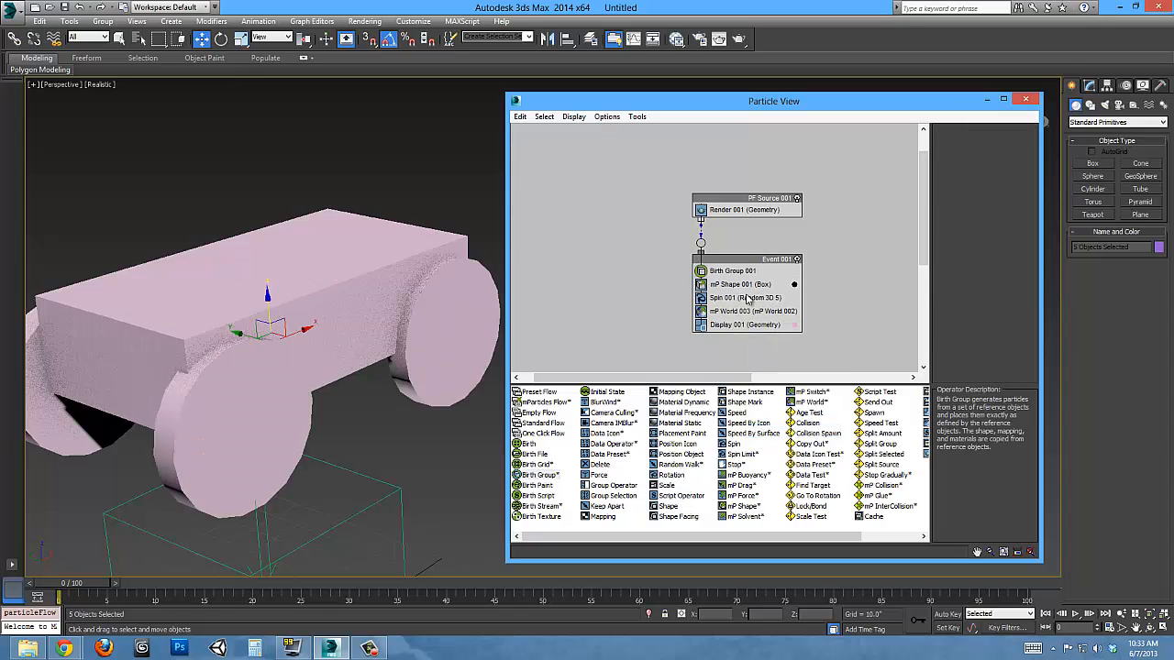
pyautogui.moveTo(243, 356); pyautogui.dragTo(267, 322, button='middle')
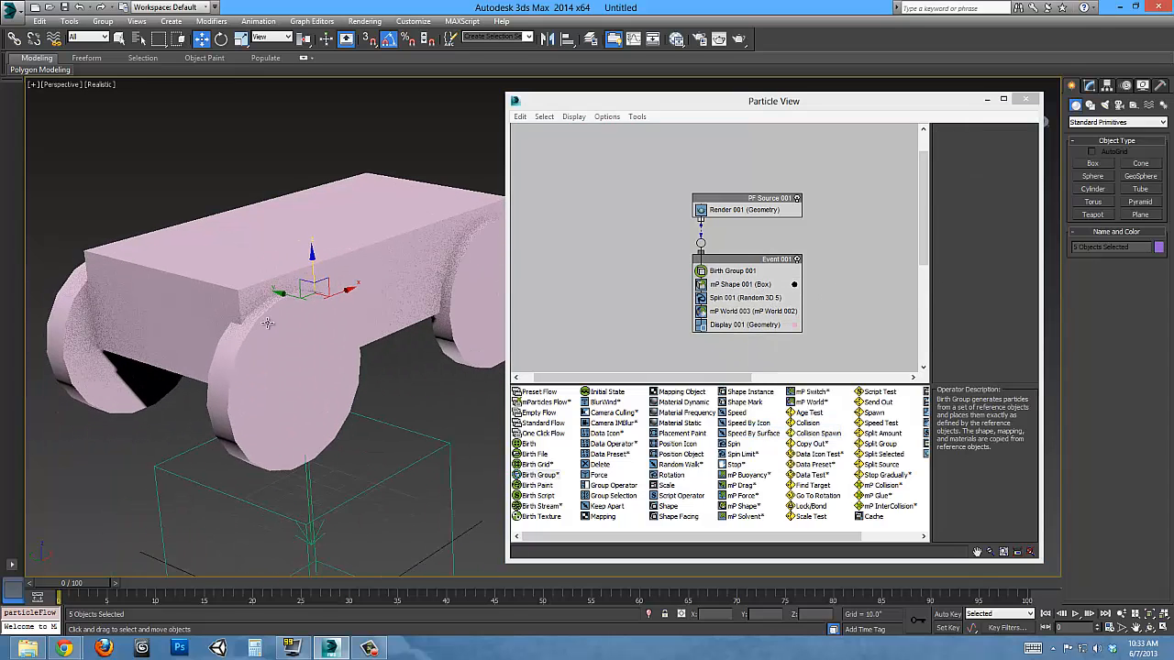
# Select the Birth Group 001 operator and examine the particle car from several angles and distances.
pyautogui.click(729, 271)
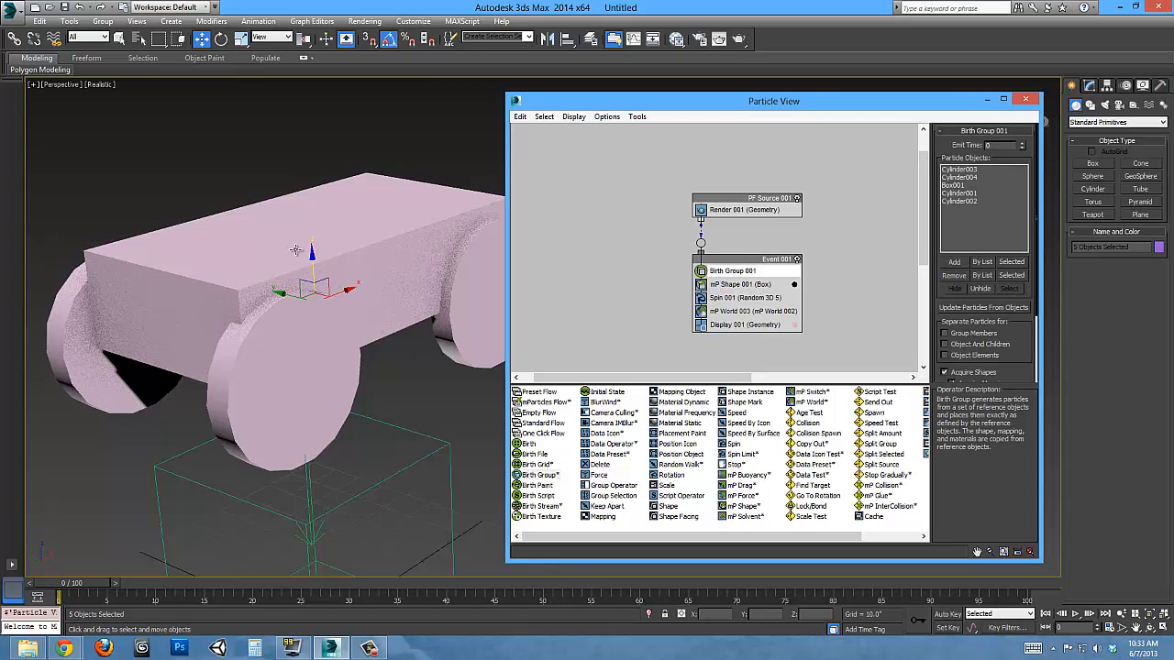
pyautogui.middleClick(312, 344)
pyautogui.scroll(-5, 268, 355)
pyautogui.keyDown('alt'); pyautogui.moveTo(247, 358); pyautogui.dragTo(288, 343, button='middle'); pyautogui.keyUp('alt')
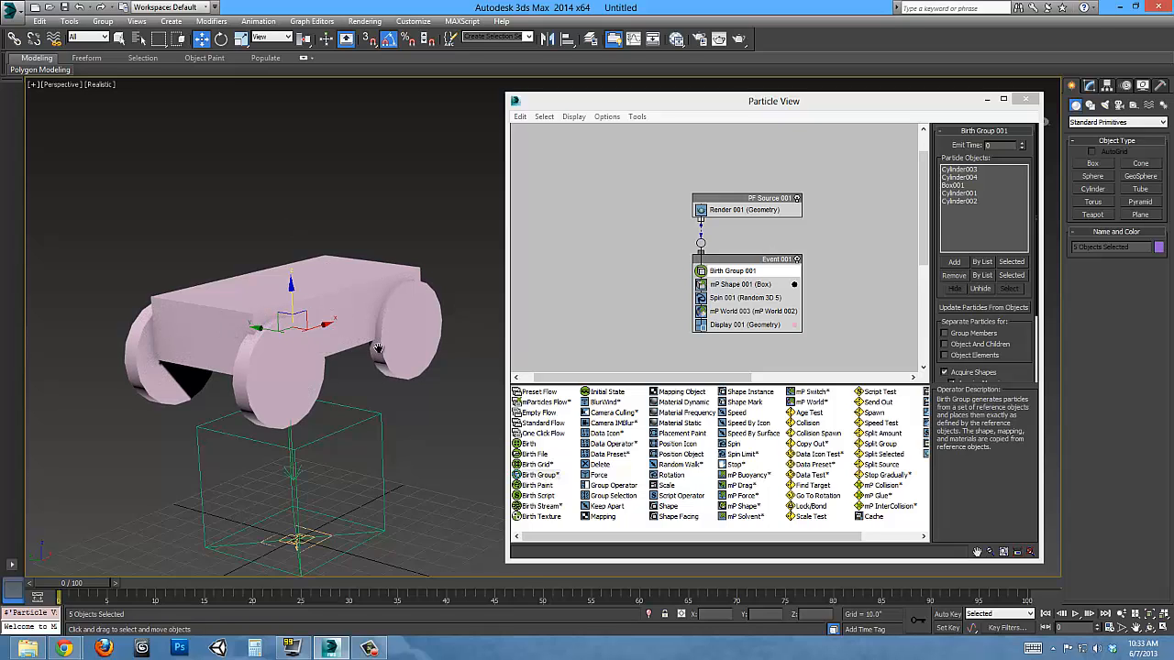
pyautogui.moveTo(378, 350); pyautogui.dragTo(451, 354, button='middle')
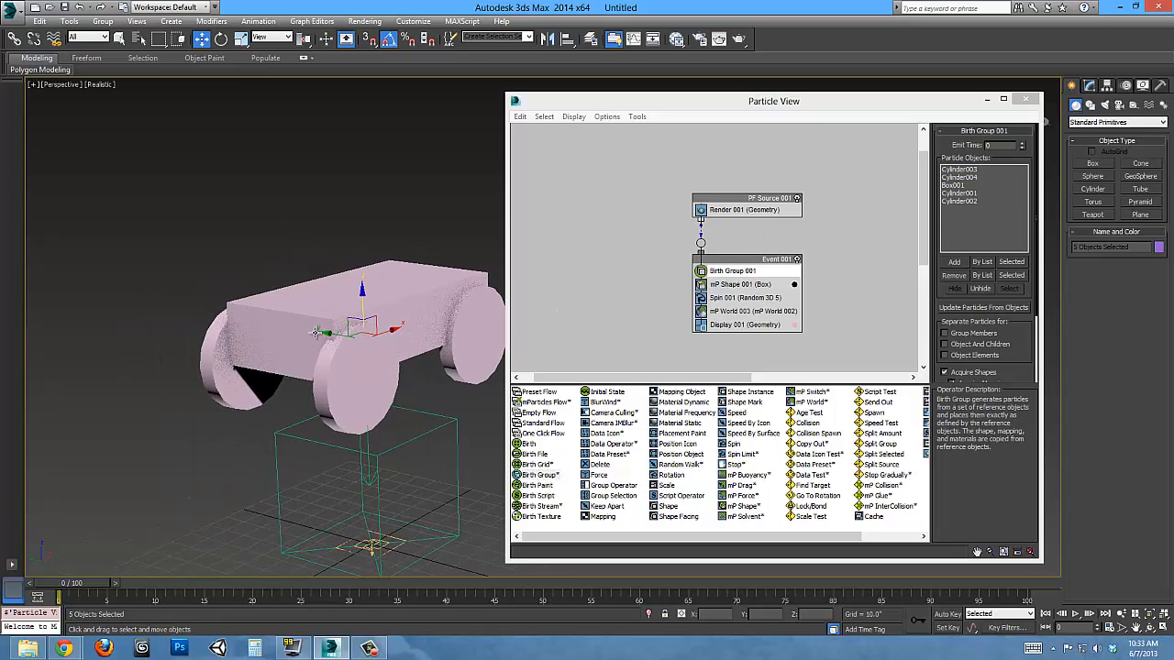
pyautogui.scroll(4, 315, 332)
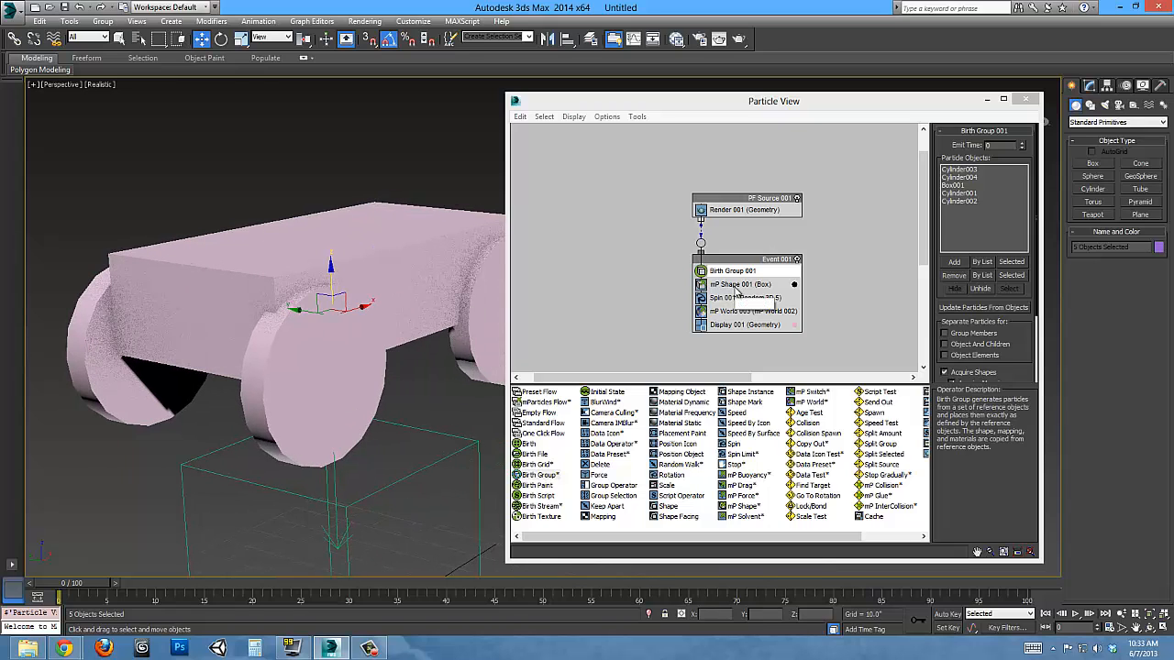
pyautogui.scroll(-5, 275, 285)
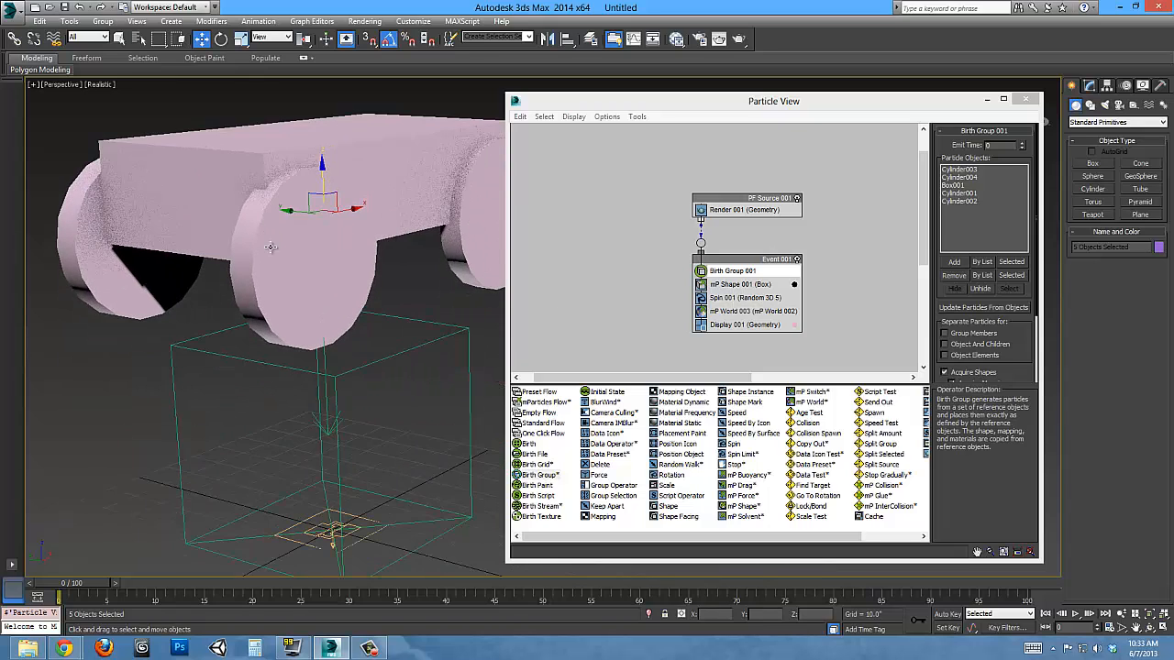
pyautogui.moveTo(273, 262); pyautogui.dragTo(287, 233, button='middle')
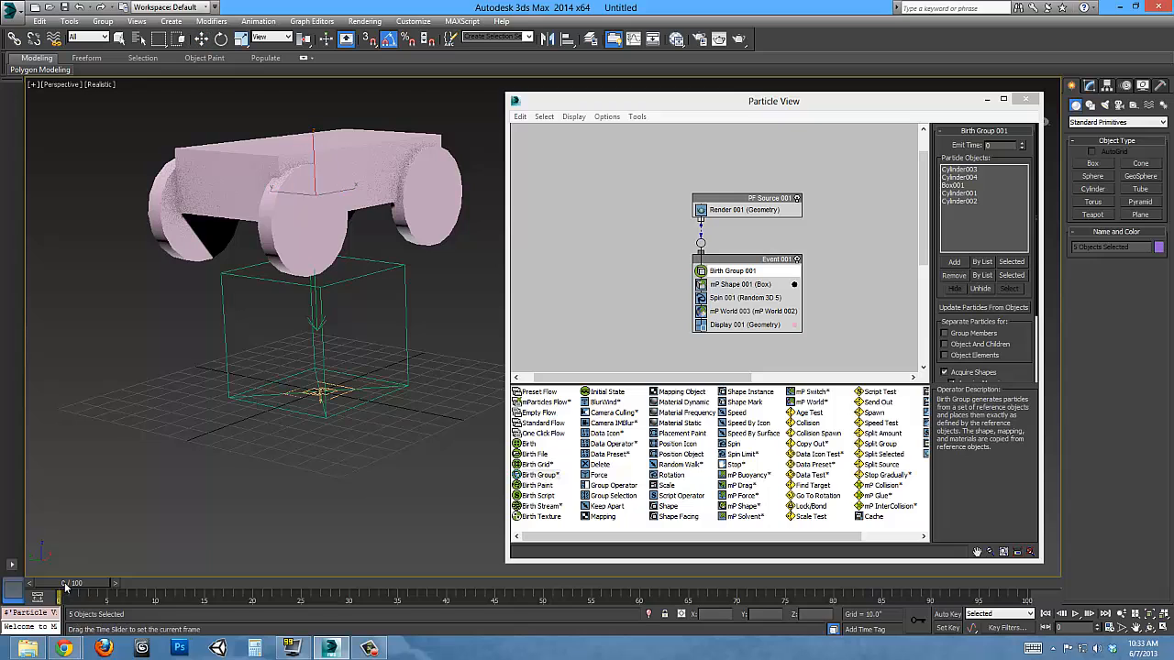
# Scrub the timeline to frame 56 and examine how the car's body and wheels simulate.
pyautogui.moveTo(79, 598); pyautogui.dragTo(601, 605)
pyautogui.press('w')
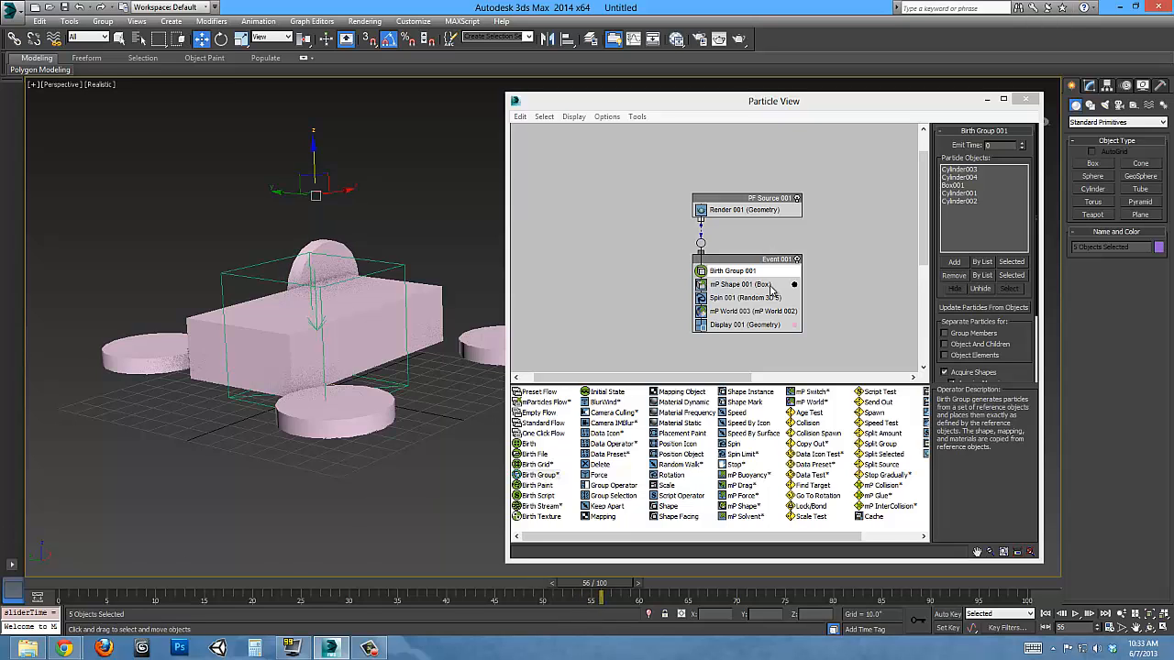
pyautogui.moveTo(332, 451); pyautogui.dragTo(333, 462, button='middle')
pyautogui.scroll(3, 333, 463)
pyautogui.scroll(-3, 333, 461)
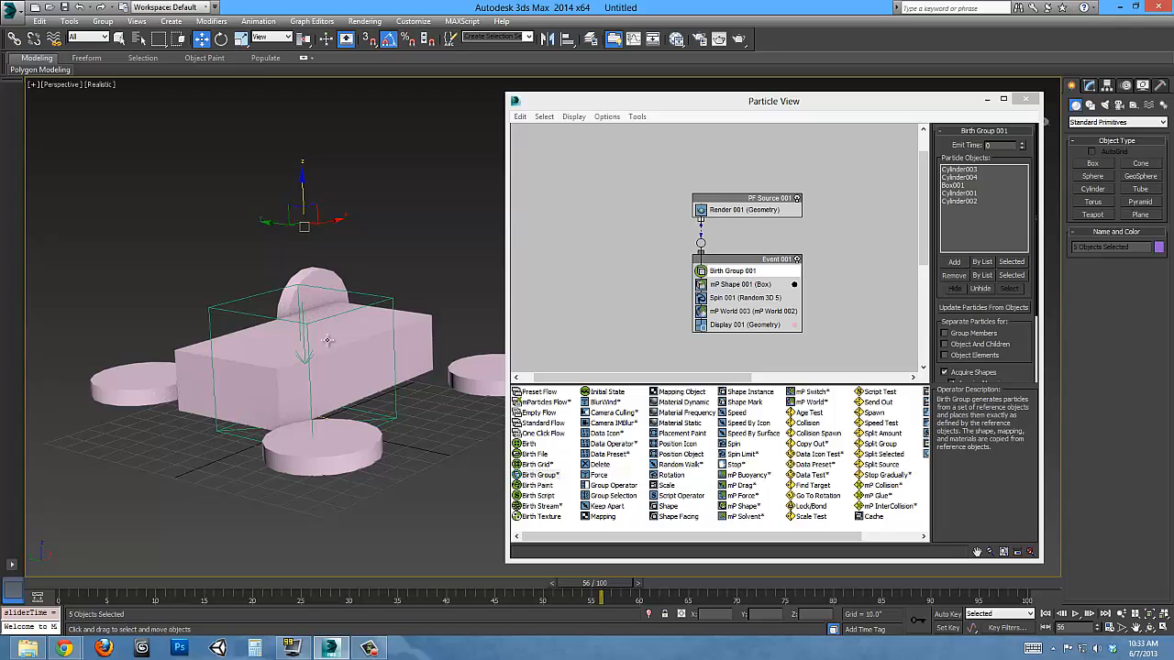
# Set Display As to Wireframe for the mP Shape 001 operator.
pyautogui.click(775, 284)
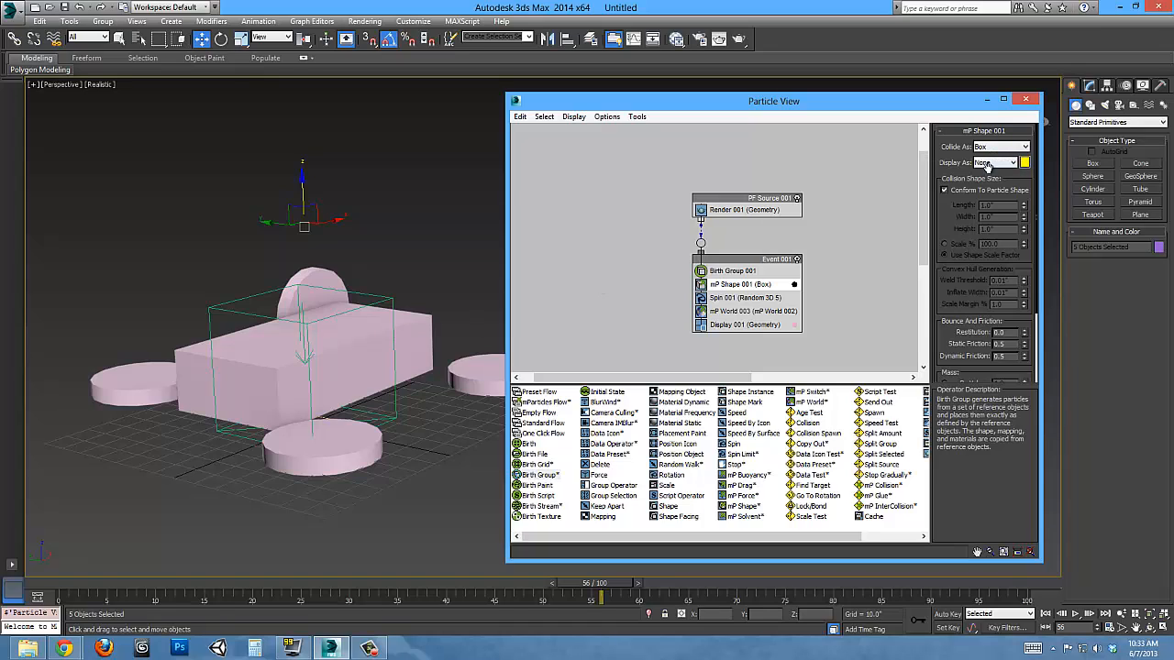
pyautogui.click(981, 165)
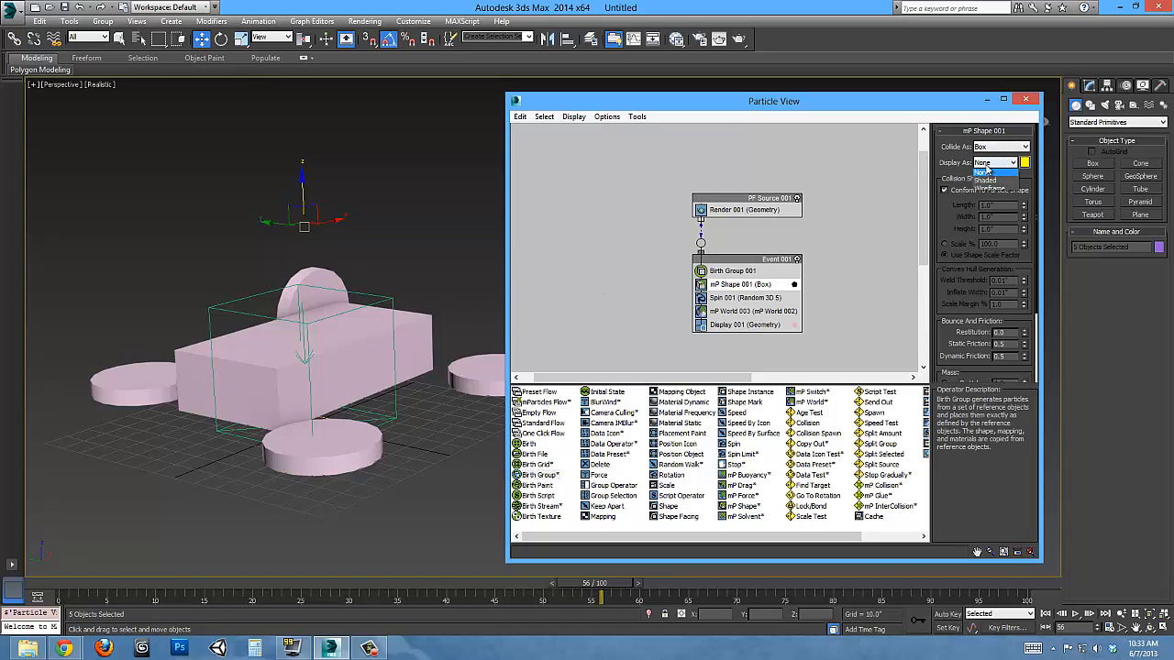
pyautogui.click(991, 182)
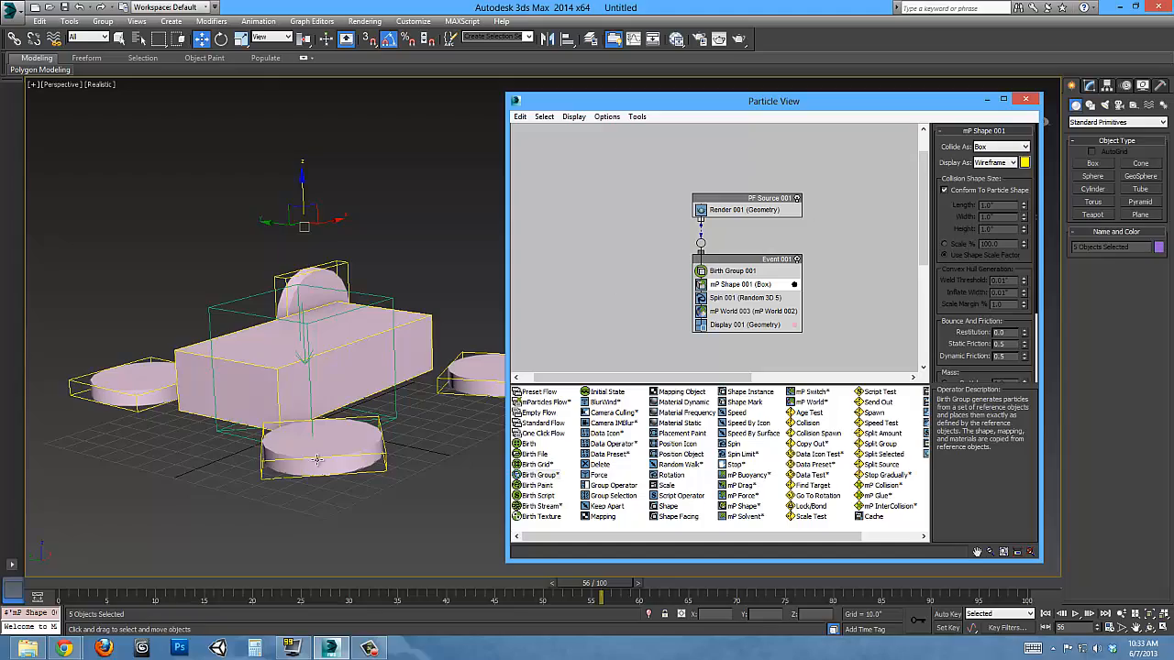
# Set Collide As to Convex Hull for the mP Shape 001 operator.
pyautogui.scroll(3, 317, 460)
pyautogui.keyDown('alt'); pyautogui.moveTo(310, 443); pyautogui.dragTo(318, 479, button='middle'); pyautogui.keyUp('alt')
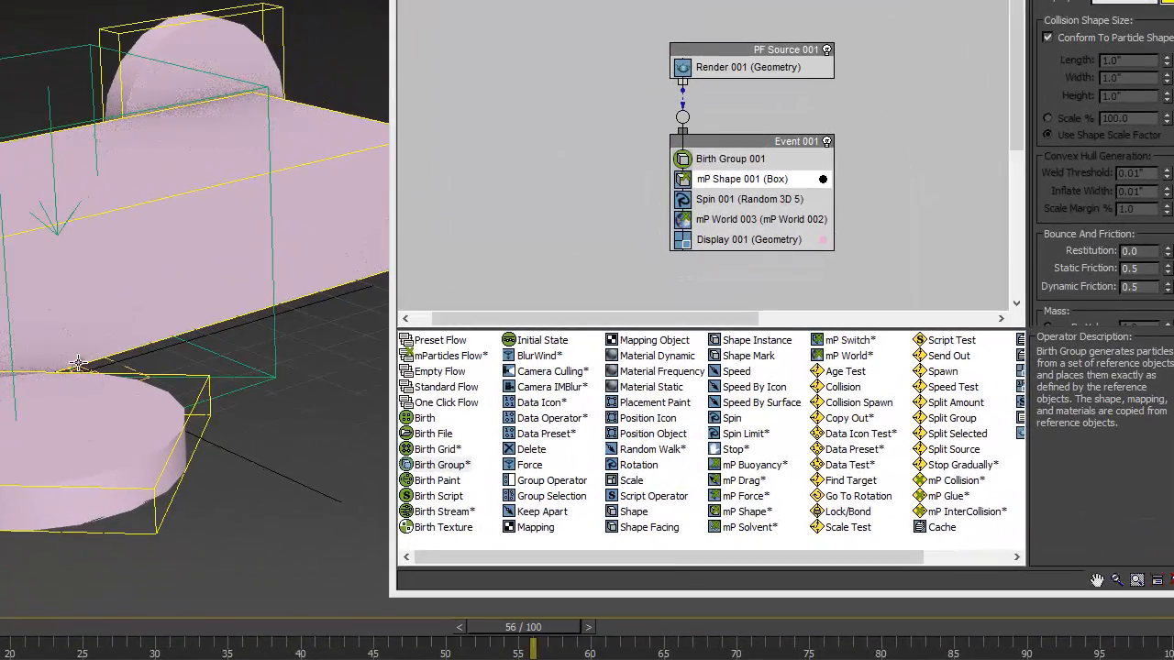
pyautogui.keyDown('alt'); pyautogui.moveTo(78, 362); pyautogui.dragTo(132, 414, button='middle'); pyautogui.keyUp('alt')
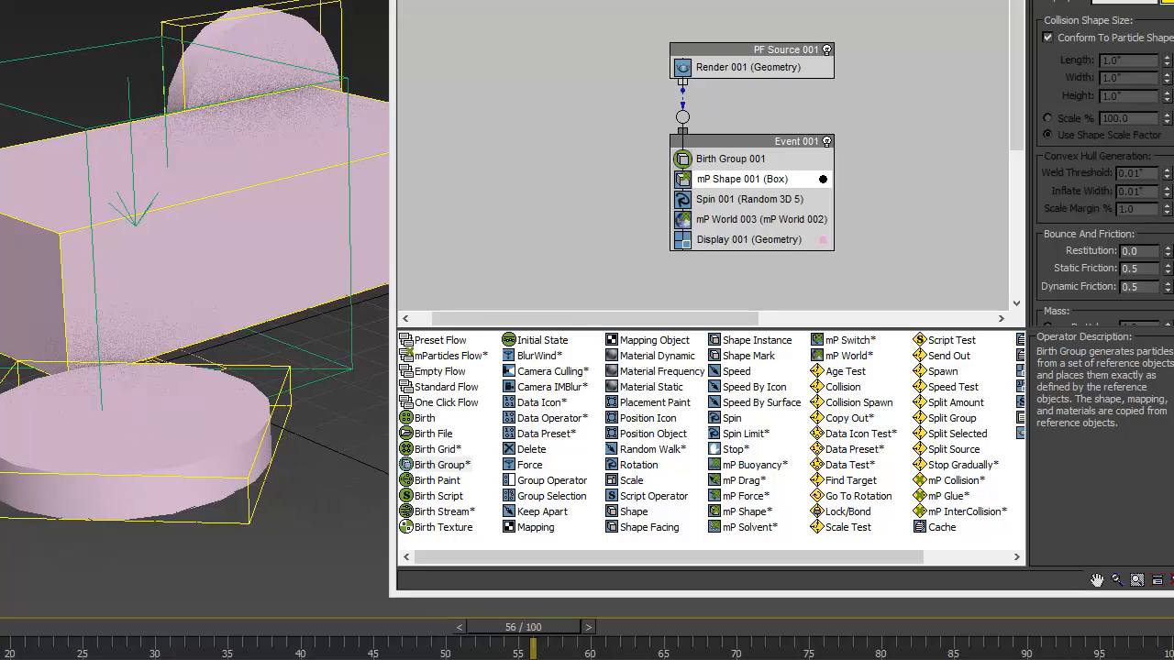
pyautogui.click(1137, 2)
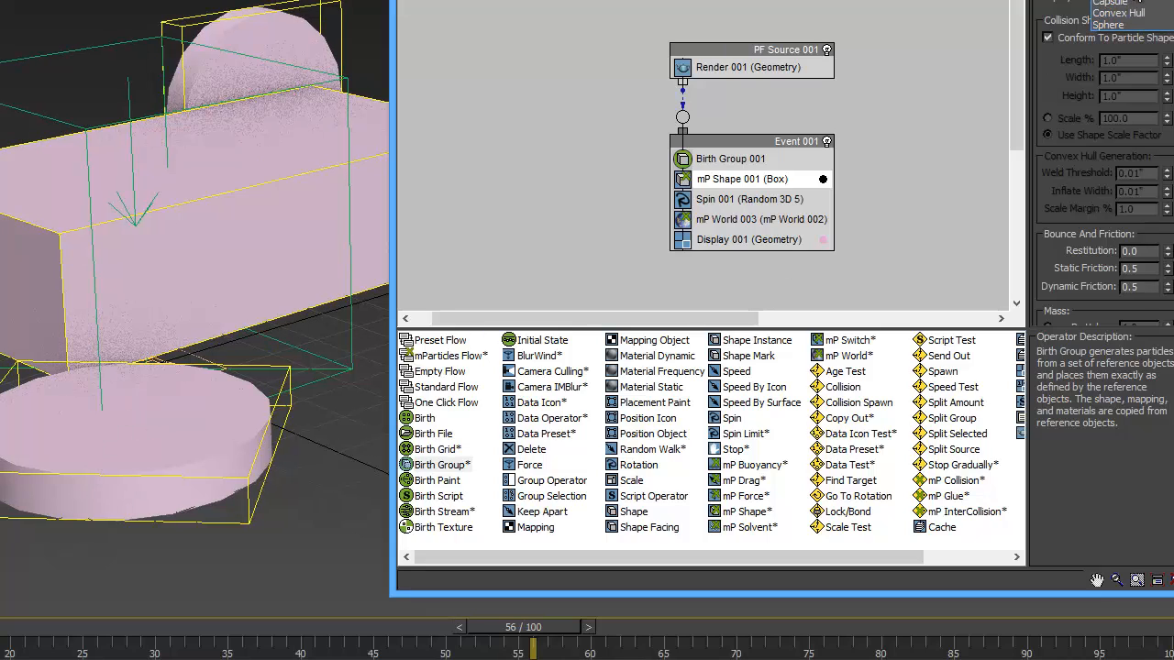
pyautogui.click(1126, 13)
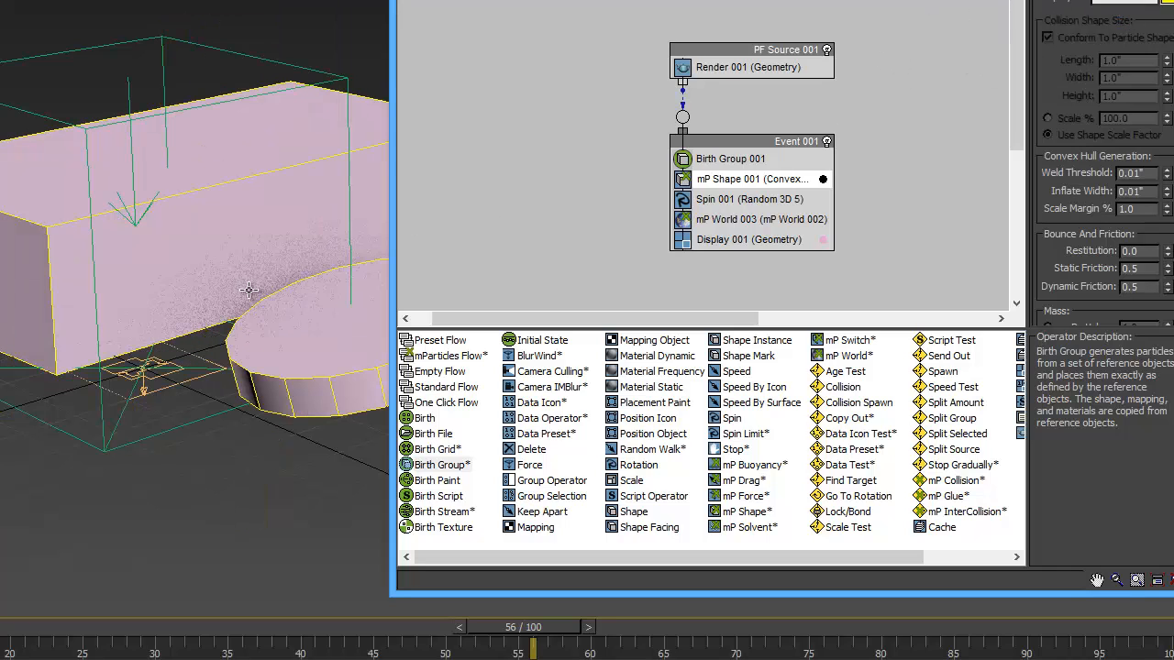
# Examine how the convex hull wireframes fit the car's wheels and body, both at the current frame and back at the first frame.
pyautogui.moveTo(250, 291); pyautogui.dragTo(93, 375, button='middle')
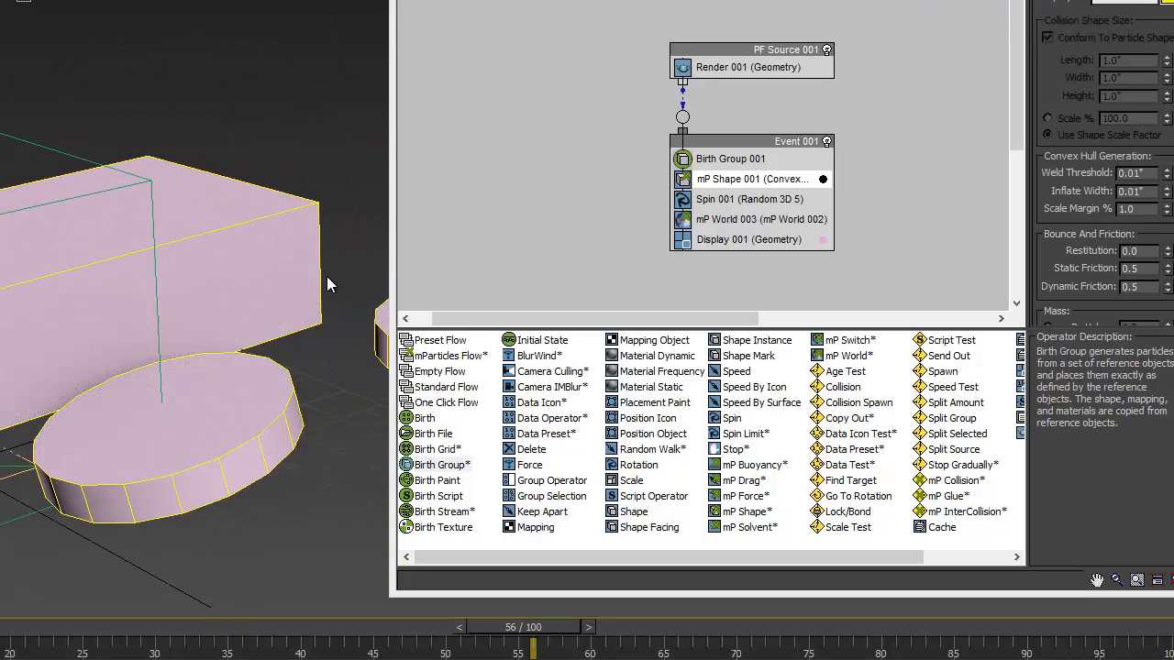
pyautogui.moveTo(262, 309); pyautogui.dragTo(241, 373, button='middle')
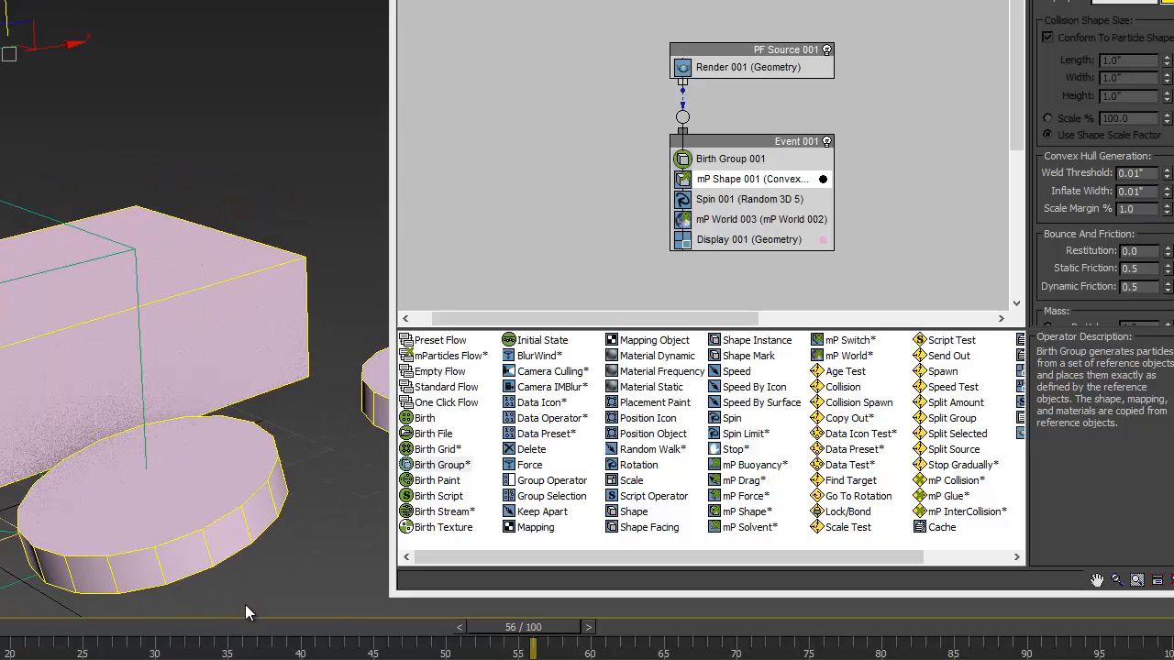
pyautogui.moveTo(155, 432); pyautogui.dragTo(185, 437, button='middle')
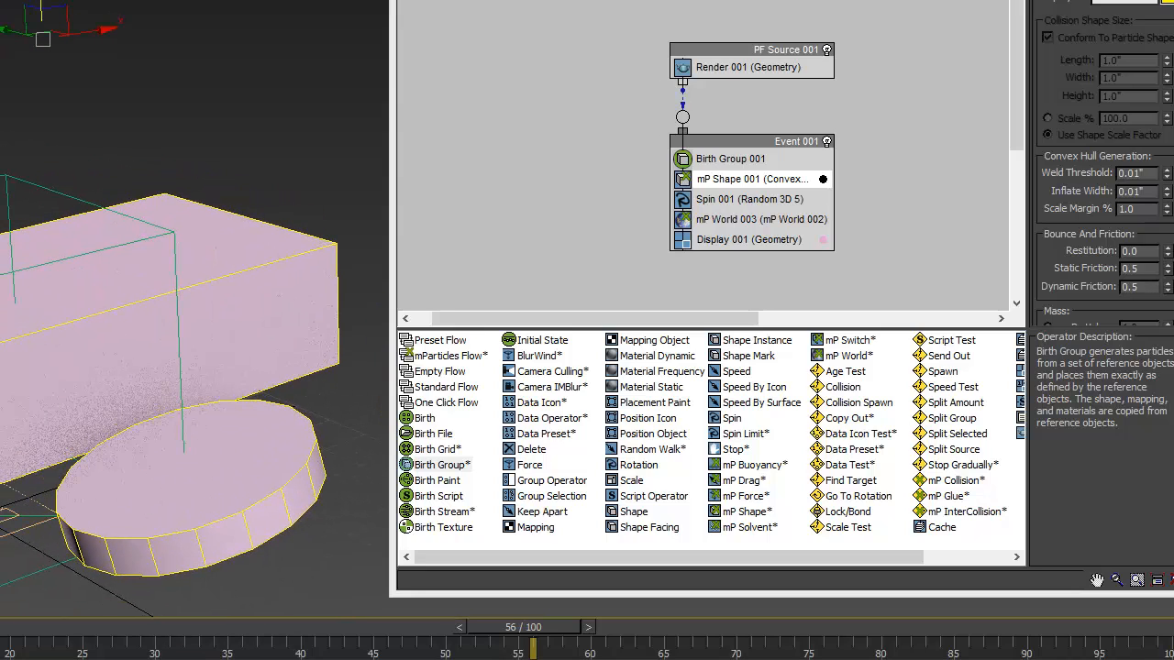
pyautogui.press('Home')
pyautogui.moveTo(11, 351); pyautogui.dragTo(141, 420, button='middle')
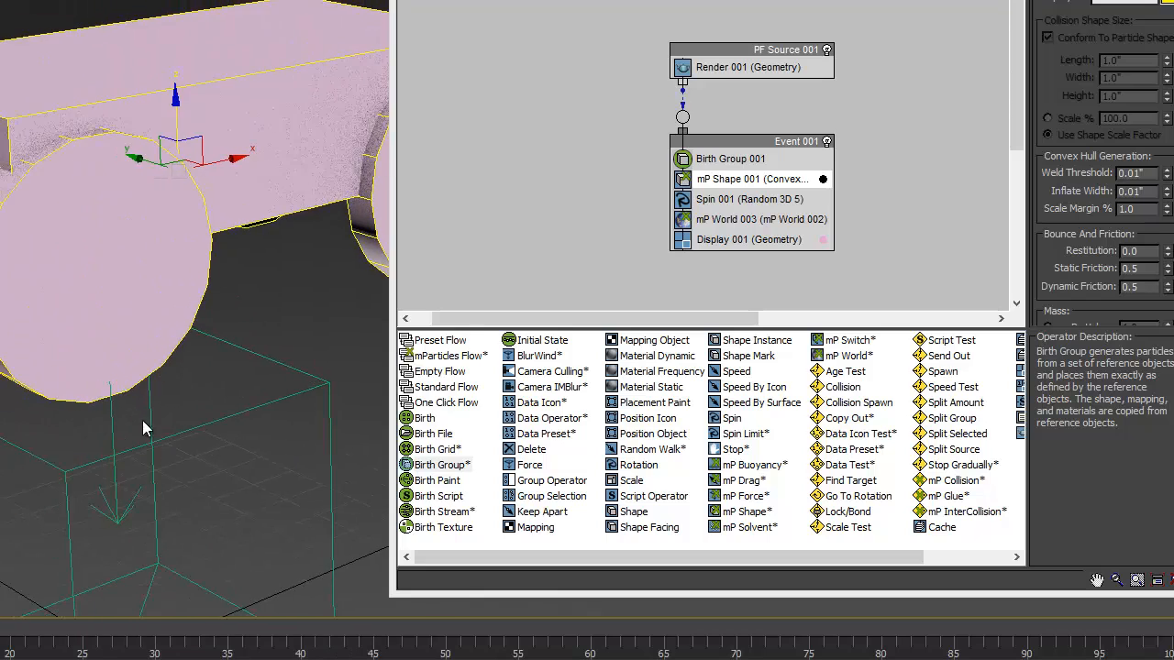
pyautogui.scroll(-3, 141, 420)
pyautogui.moveTo(132, 288); pyautogui.dragTo(103, 268, button='middle')
pyautogui.scroll(3, 107, 297)
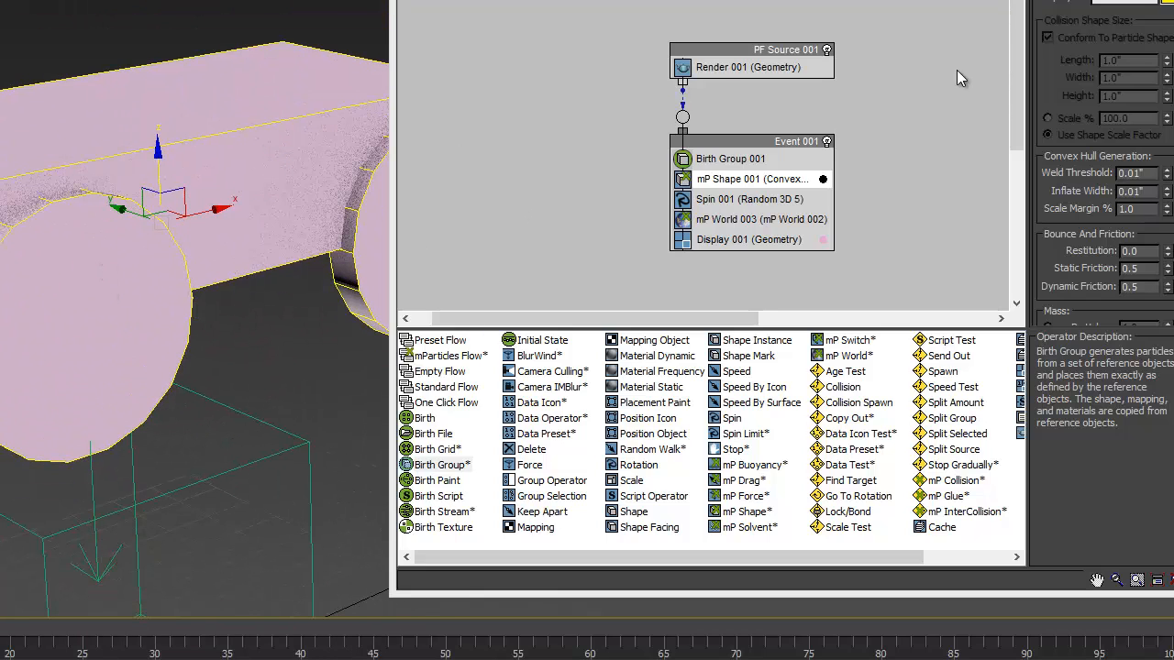
pyautogui.scroll(-3, 59, 249)
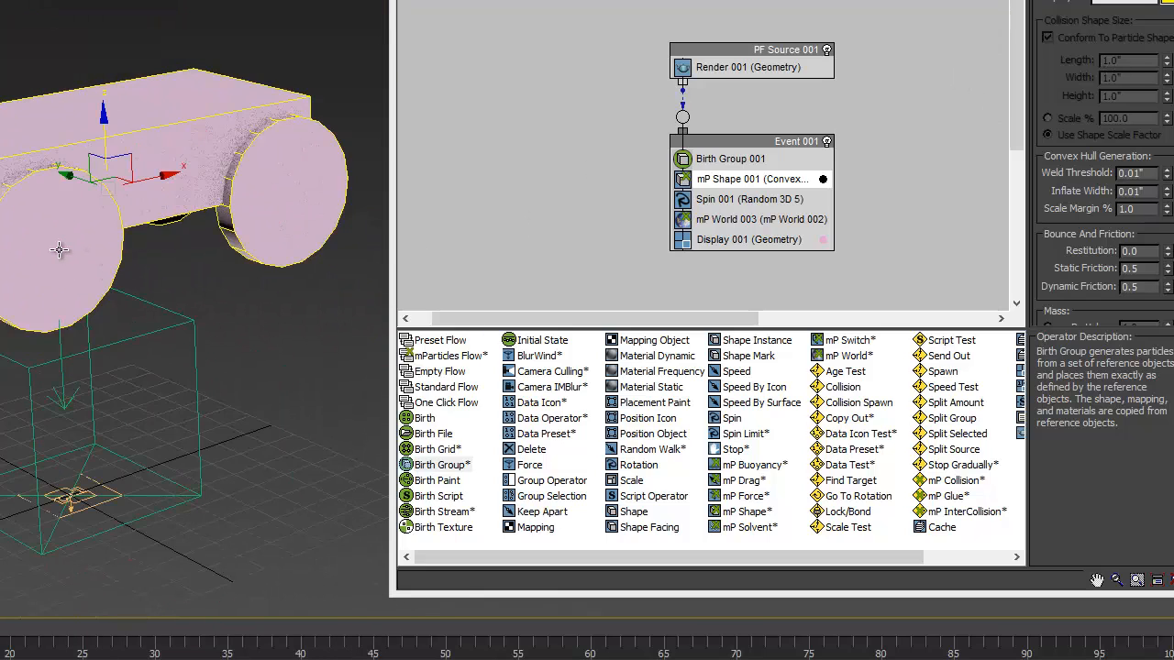
pyautogui.moveTo(59, 249); pyautogui.dragTo(65, 218, button='middle')
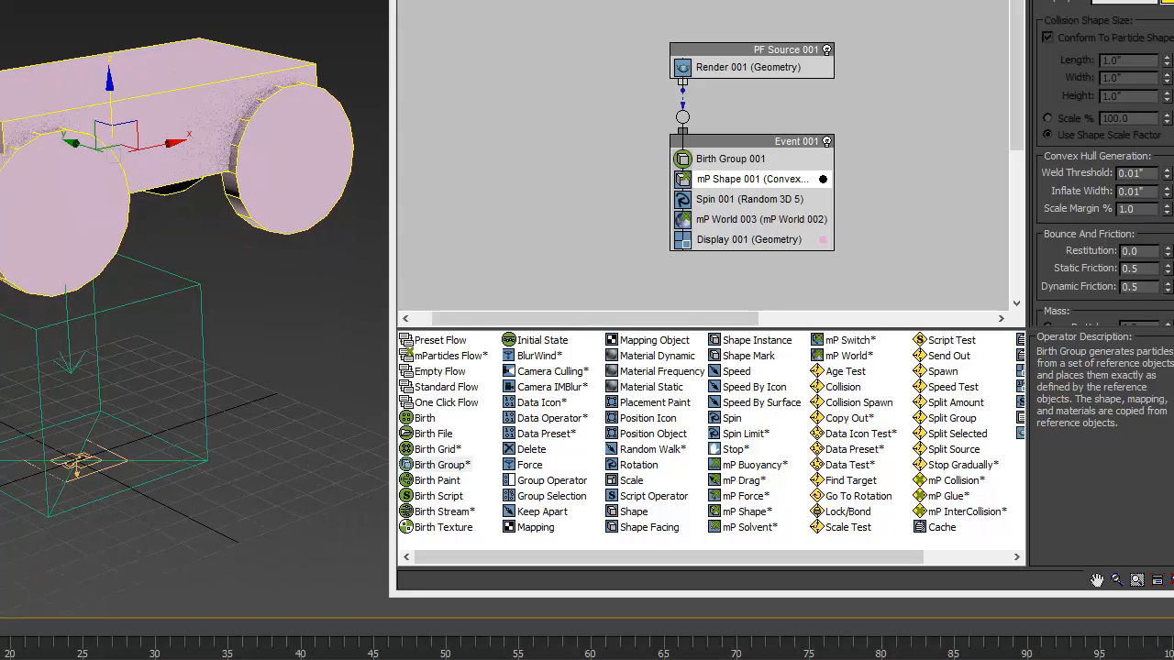
# Play the convex hull simulation of the car, return to the first frame and clear the selection.
pyautogui.press('/')
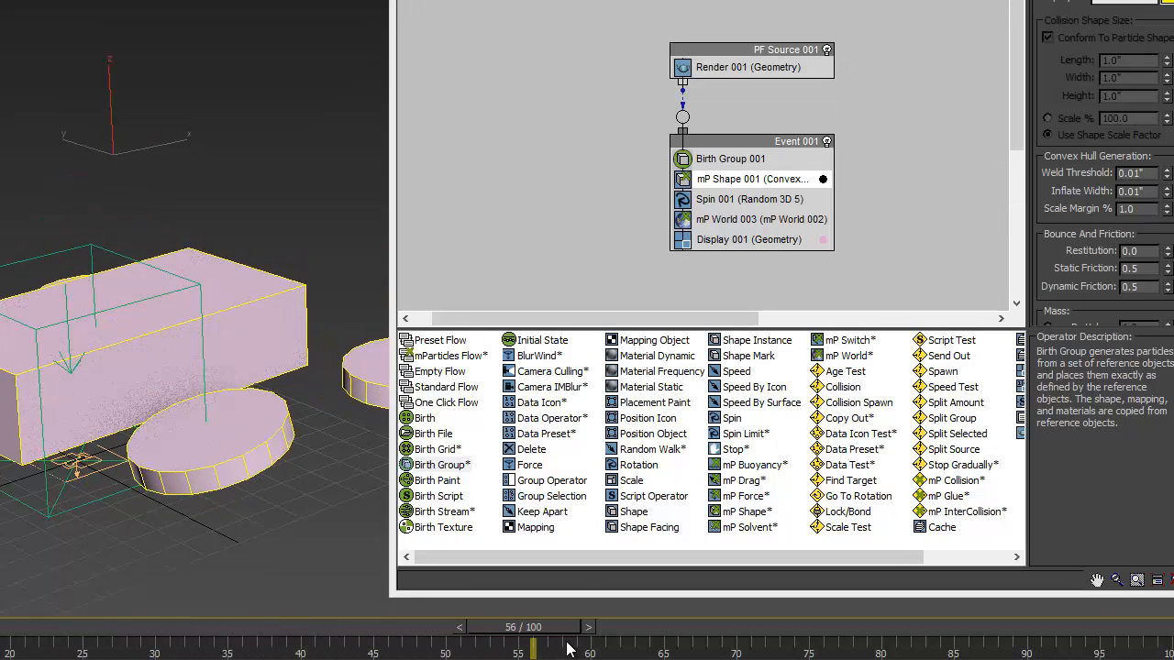
pyautogui.press('/')
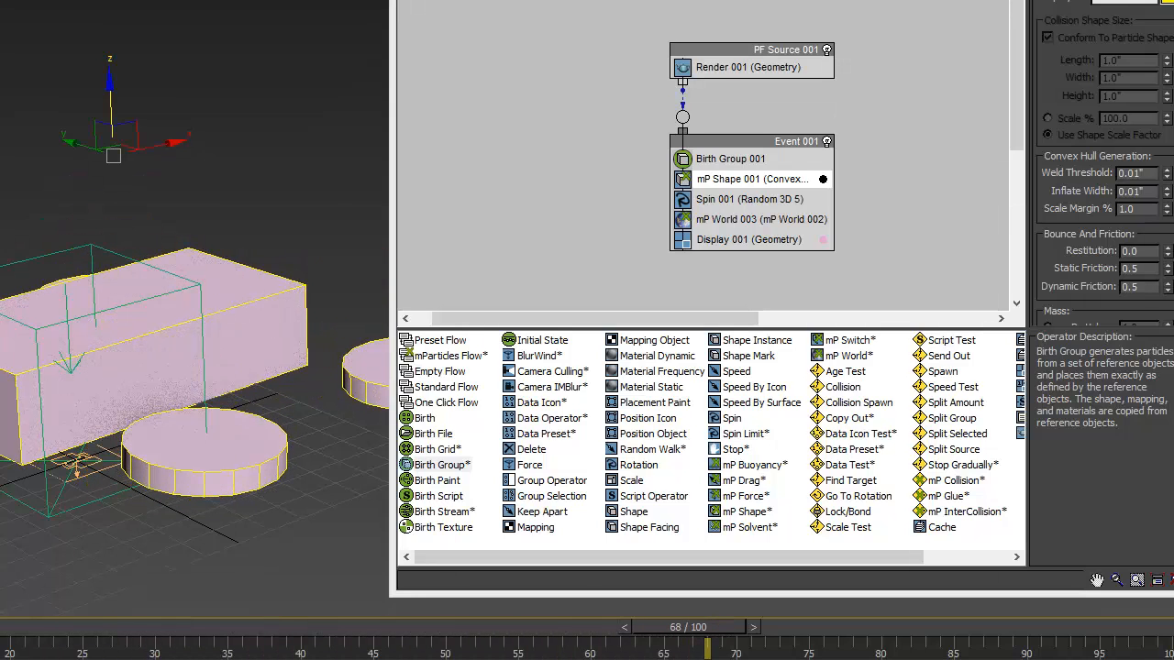
pyautogui.press('Home')
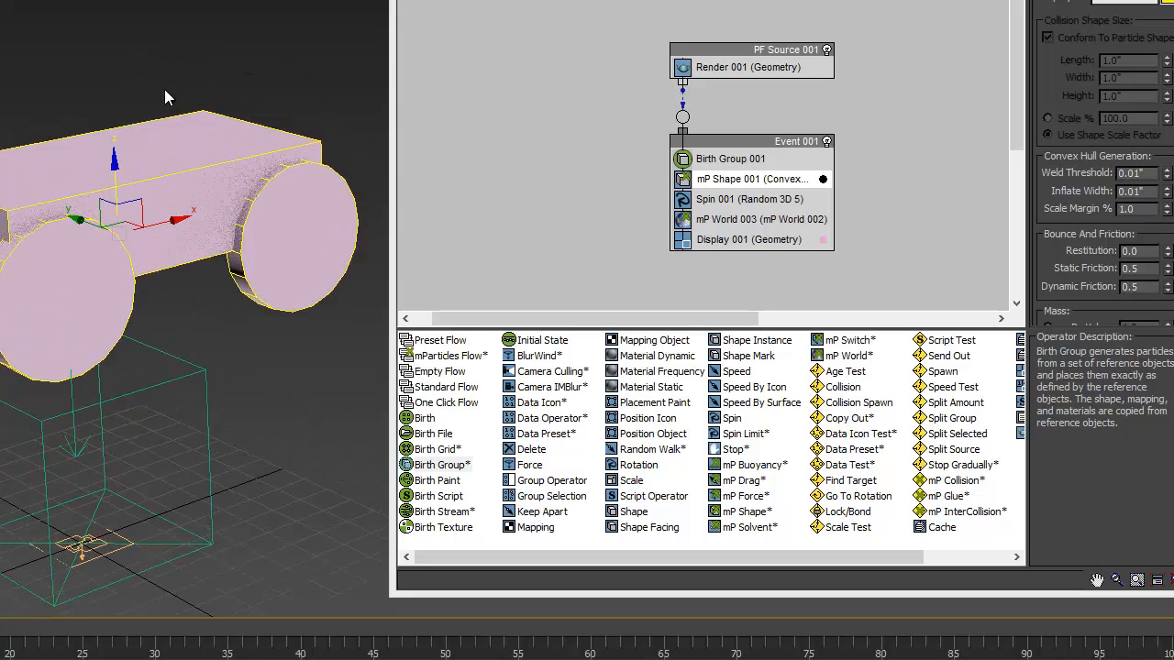
pyautogui.moveTo(165, 97); pyautogui.dragTo(160, 84, button='middle')
pyautogui.click(205, 106)
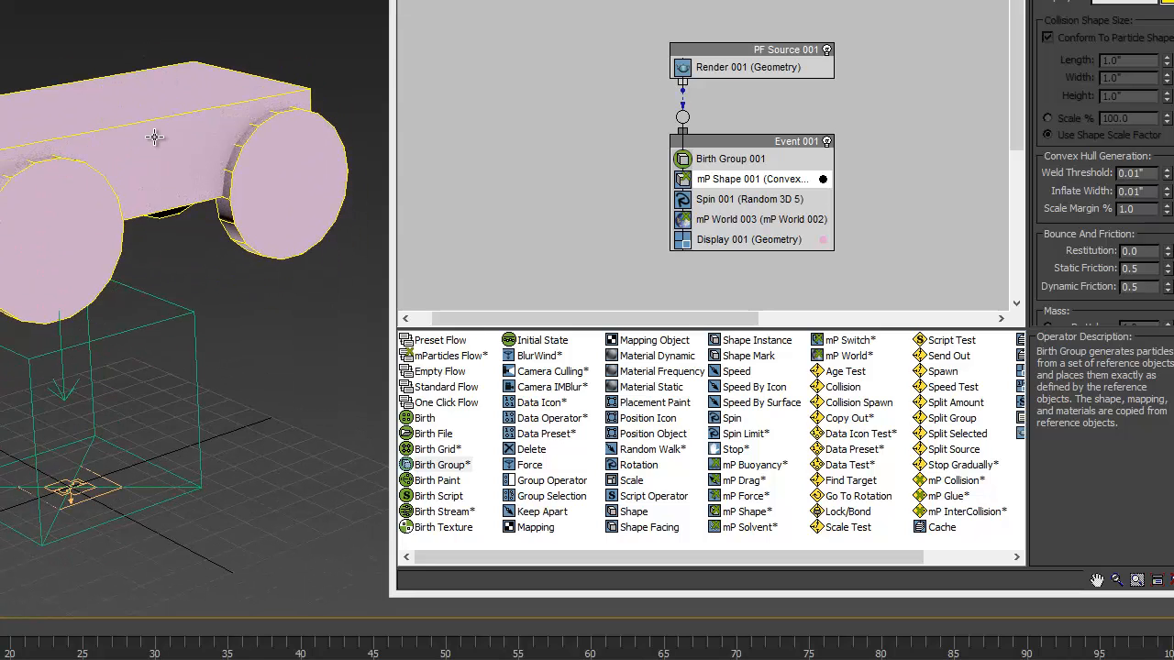
pyautogui.click(180, 137)
pyautogui.click(337, 318)
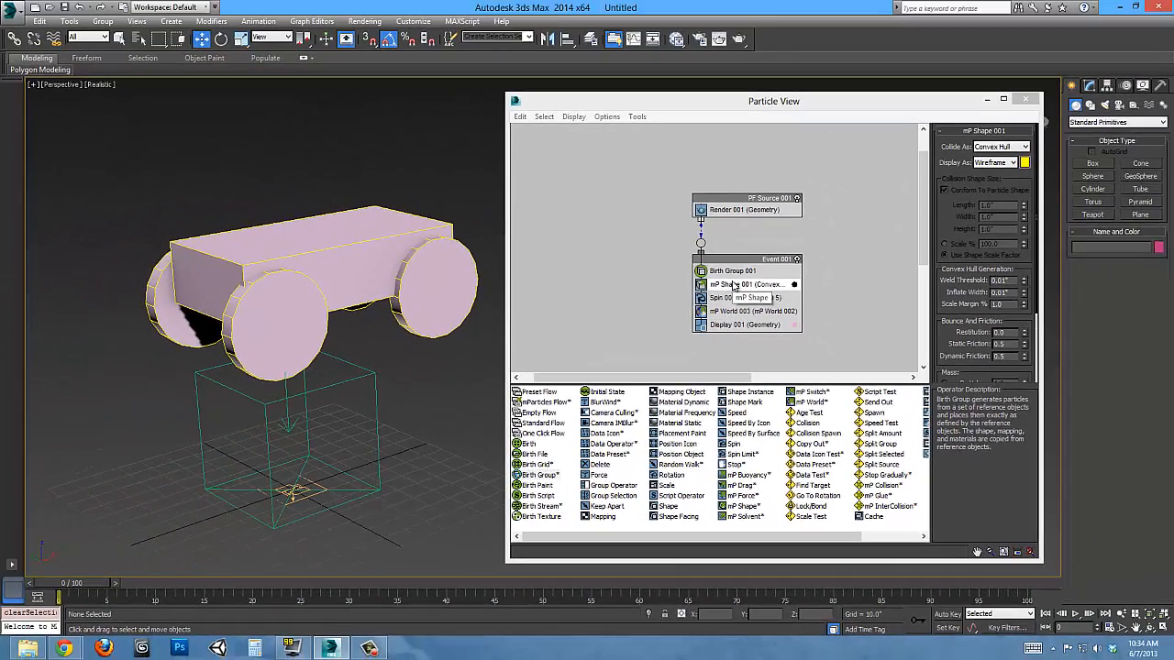
# Turn off Event 001 and unhide the reference objects of the Birth Group 001 operator.
pyautogui.click(734, 272)
pyautogui.click(796, 259)
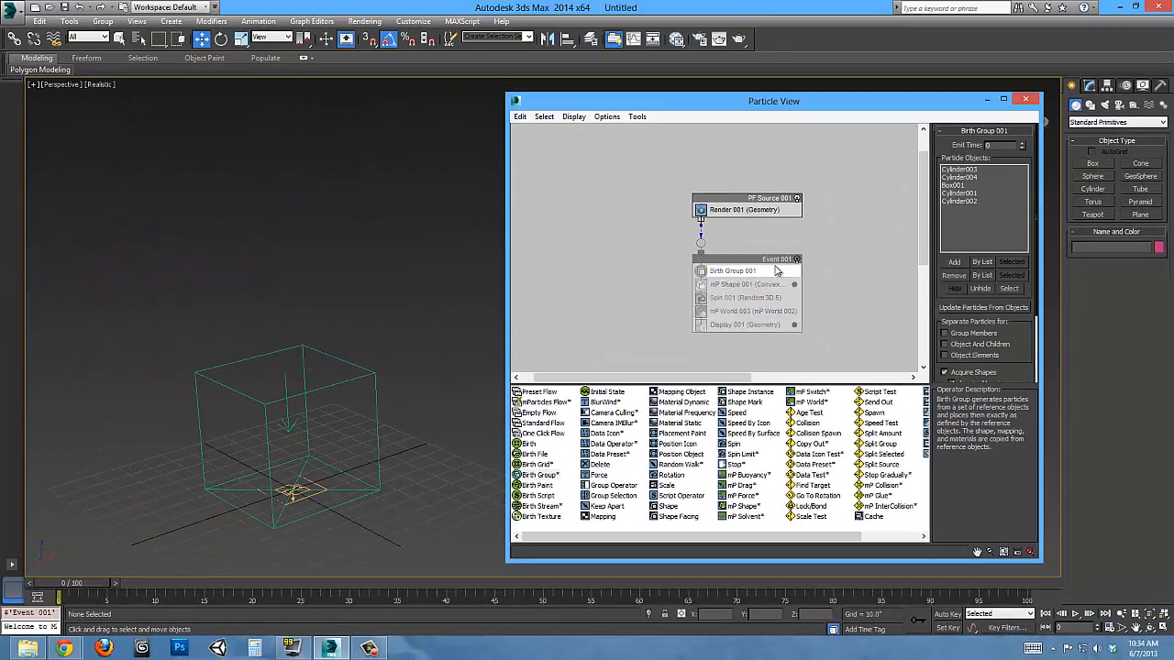
pyautogui.rightClick(509, 309)
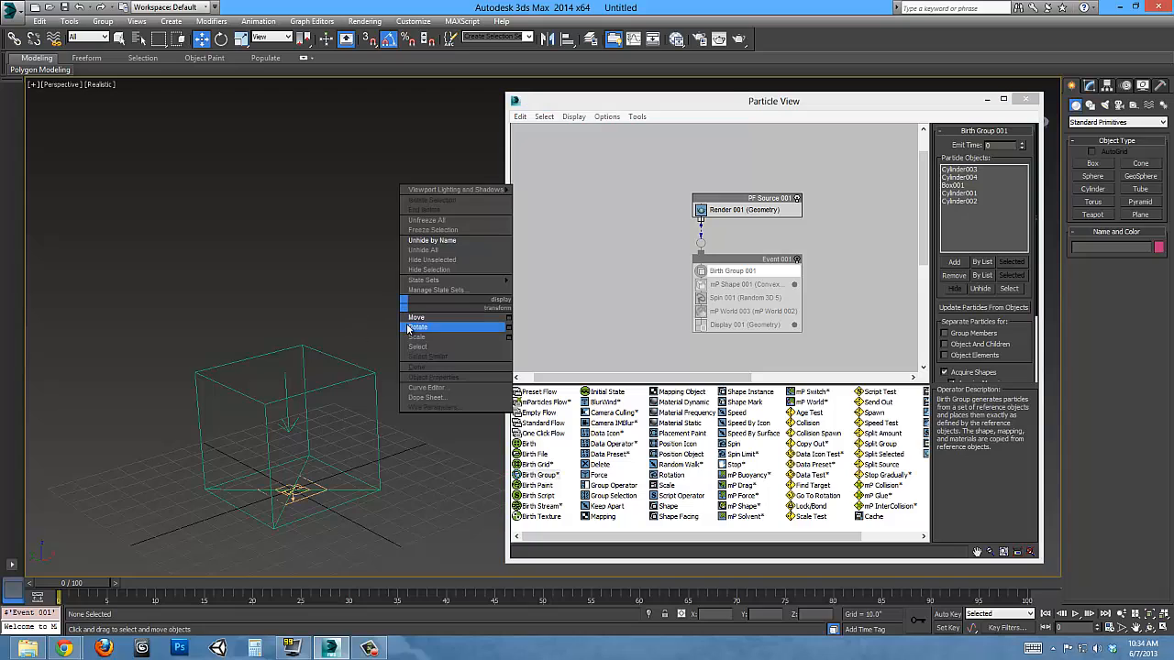
pyautogui.click(731, 287)
pyautogui.click(735, 274)
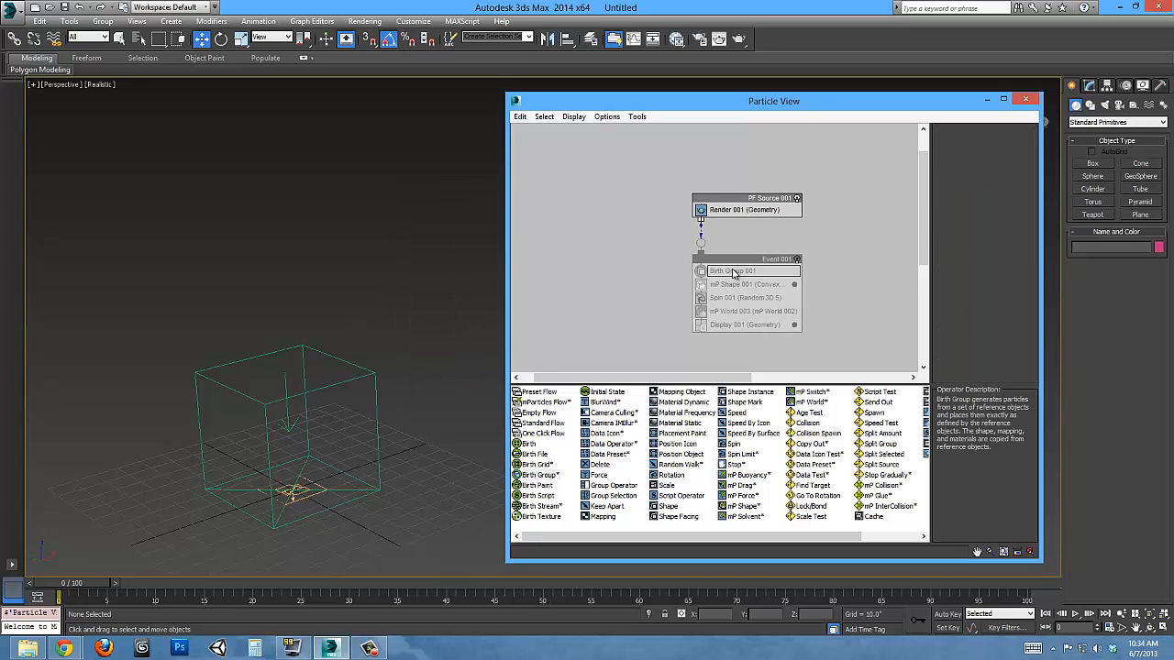
pyautogui.click(979, 287)
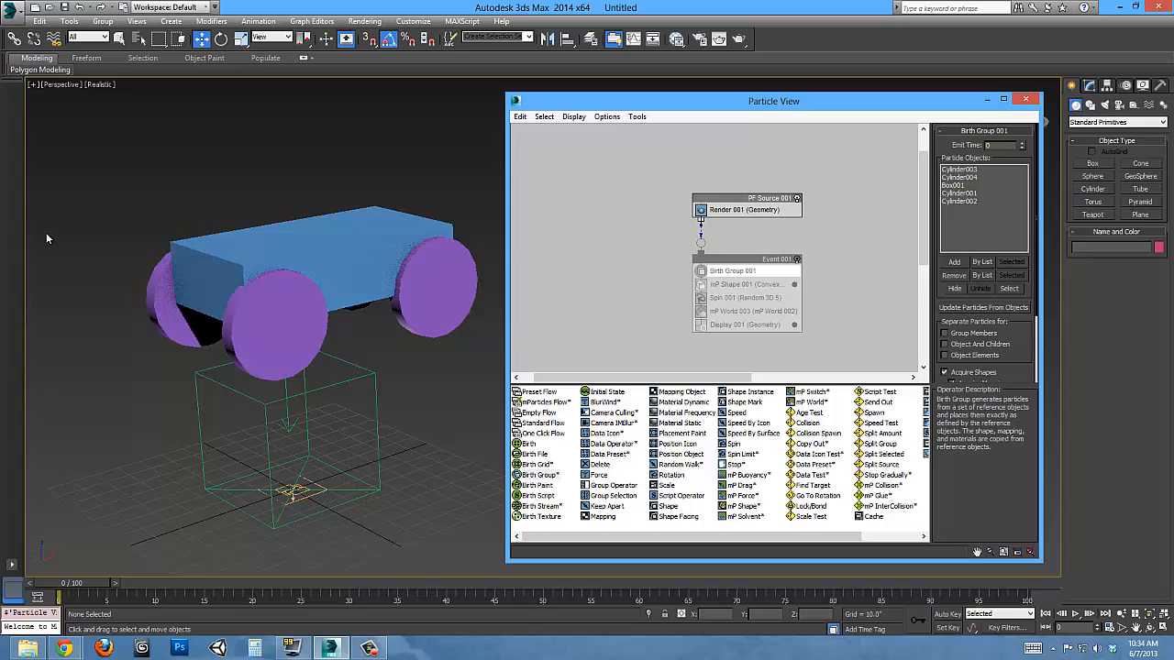
# Delete the car's box and four cylinders from the scene, then turn Event 001 back on and update the particles from objects.
pyautogui.keyDown('alt'); pyautogui.moveTo(46, 238); pyautogui.dragTo(49, 241, button='middle'); pyautogui.keyUp('alt')
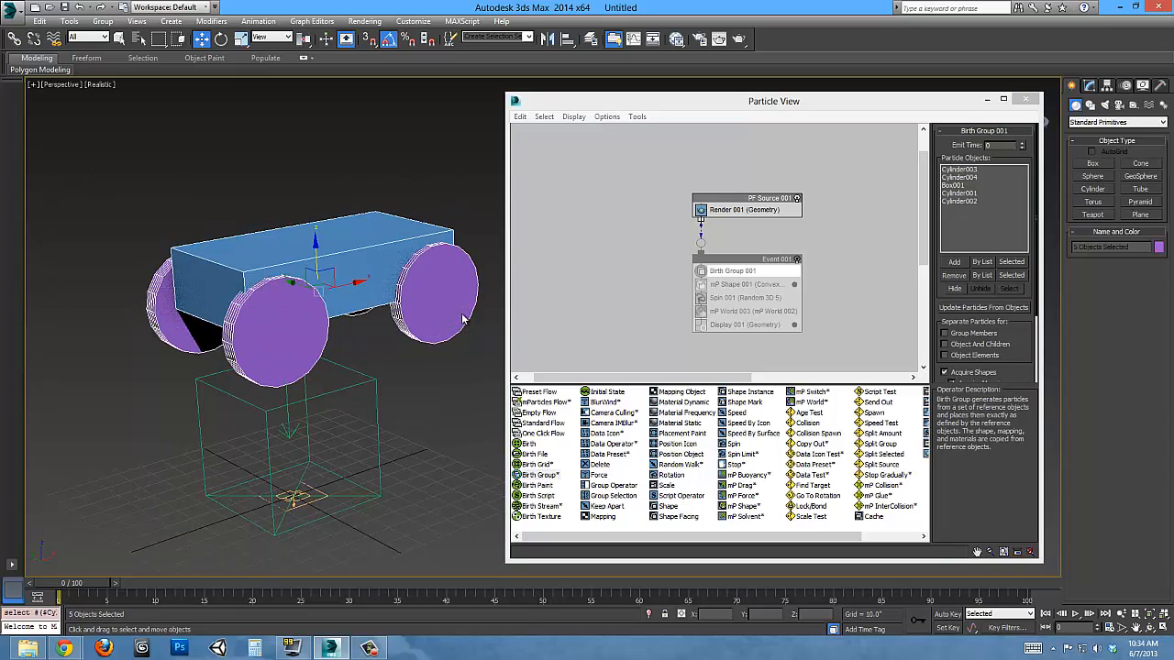
pyautogui.press('Delete')
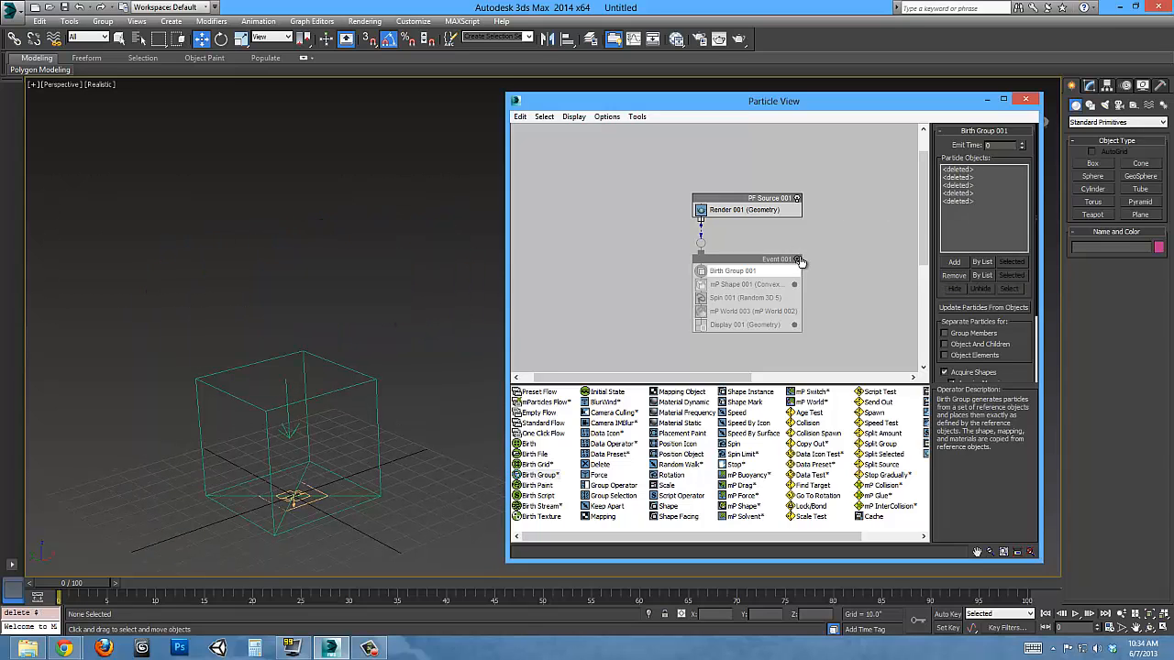
pyautogui.click(798, 259)
pyautogui.click(978, 308)
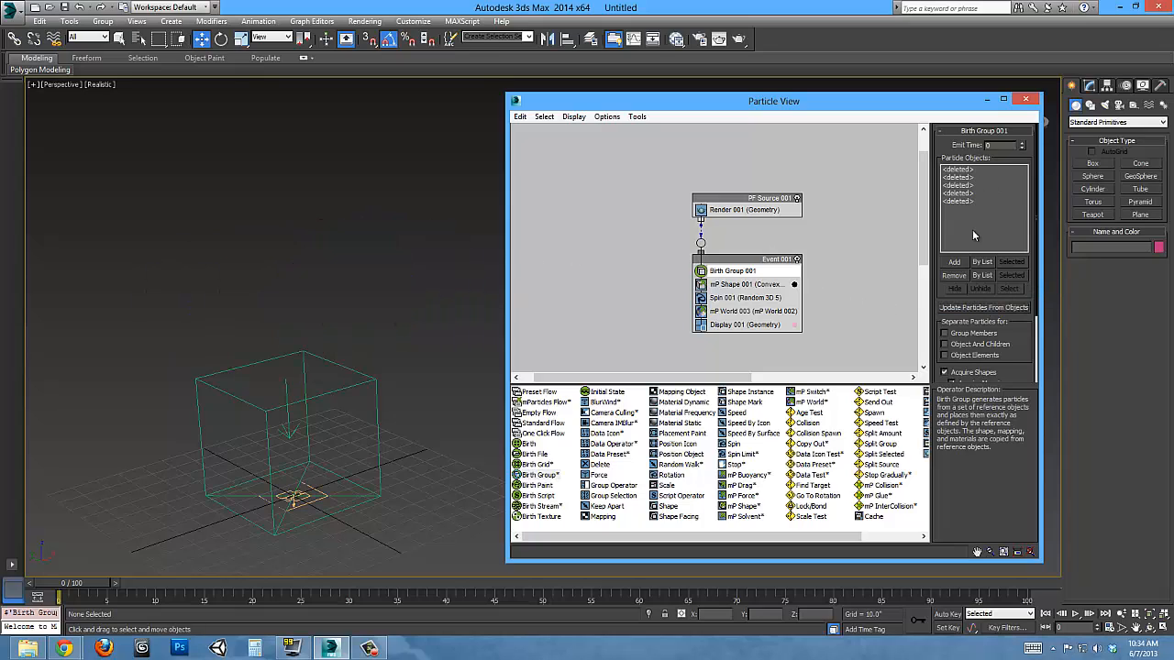
# Remove all the deleted entries from the Particle Objects list of Birth Group 001.
pyautogui.click(977, 172)
pyautogui.keyDown('shift'); pyautogui.click(969, 202); pyautogui.keyUp('shift')
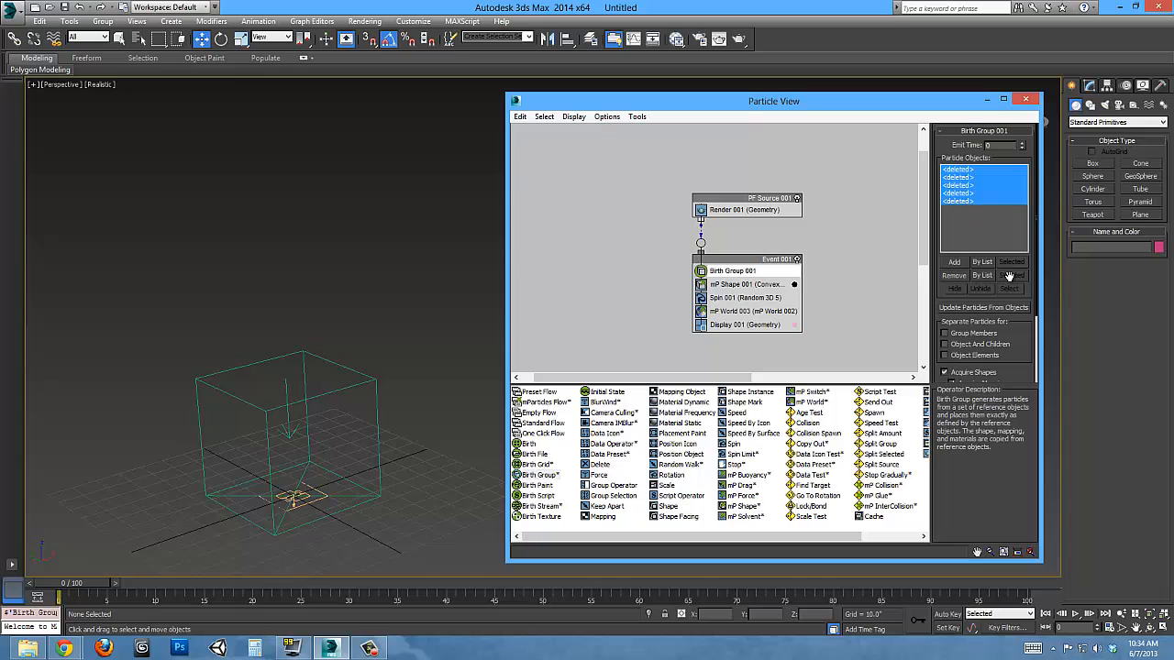
pyautogui.click(962, 277)
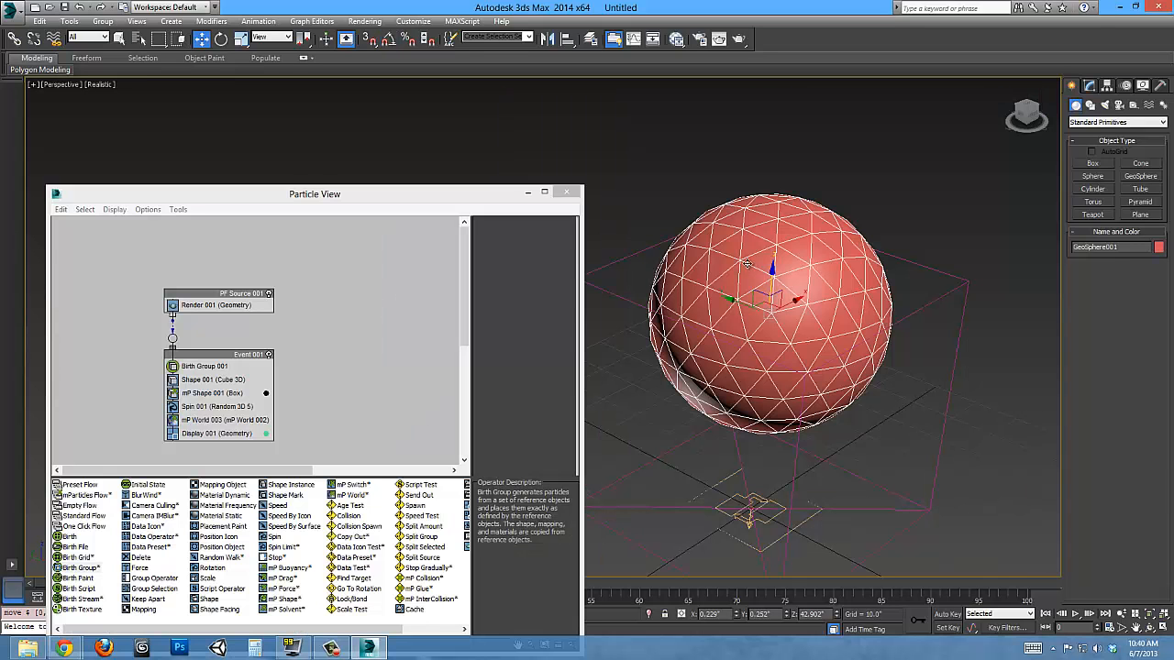
# Convert the geosphere to an Editable Poly.
pyautogui.keyDown('alt'); pyautogui.moveTo(799, 282); pyautogui.dragTo(753, 286, button='middle'); pyautogui.keyUp('alt')
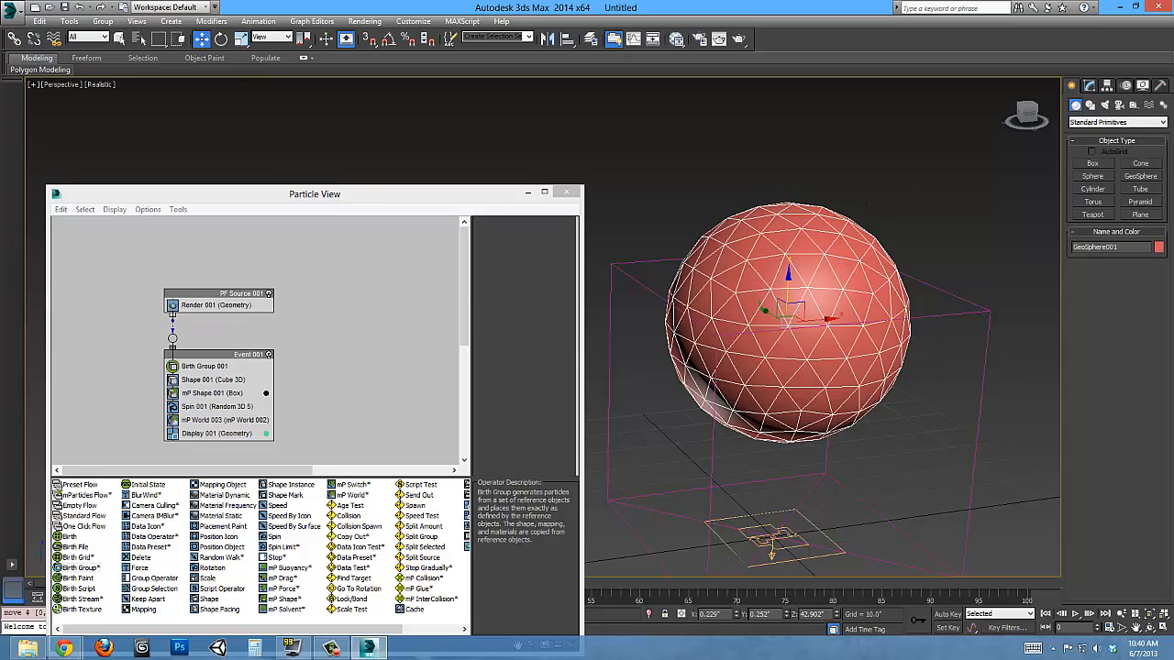
pyautogui.click(1090, 85)
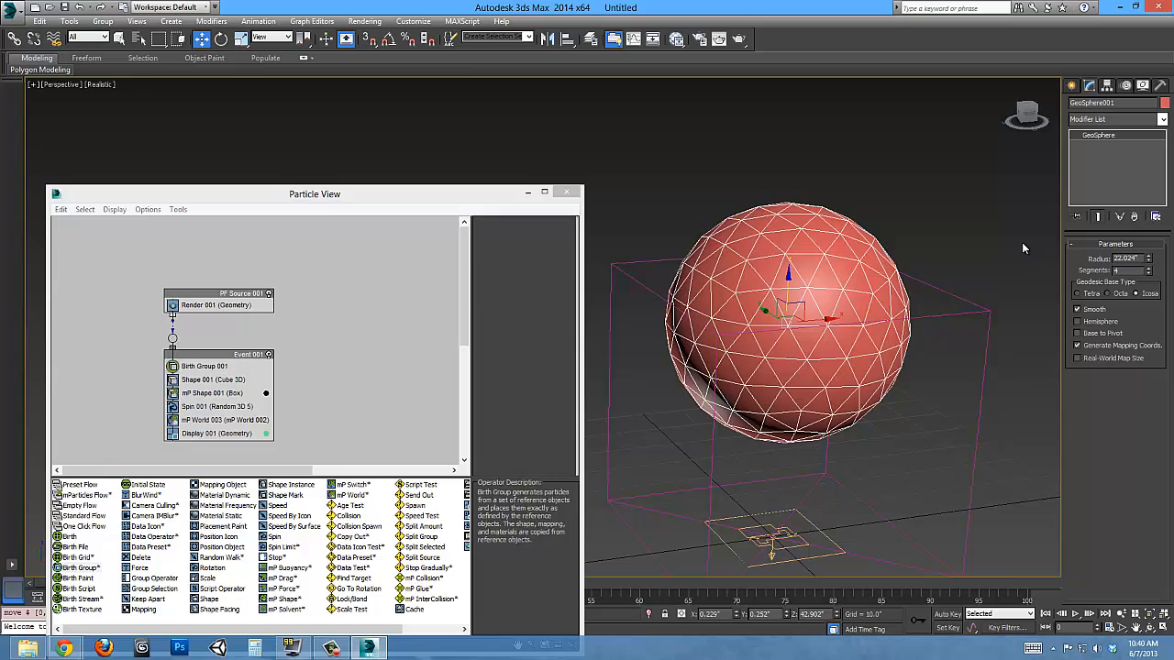
pyautogui.rightClick(826, 262)
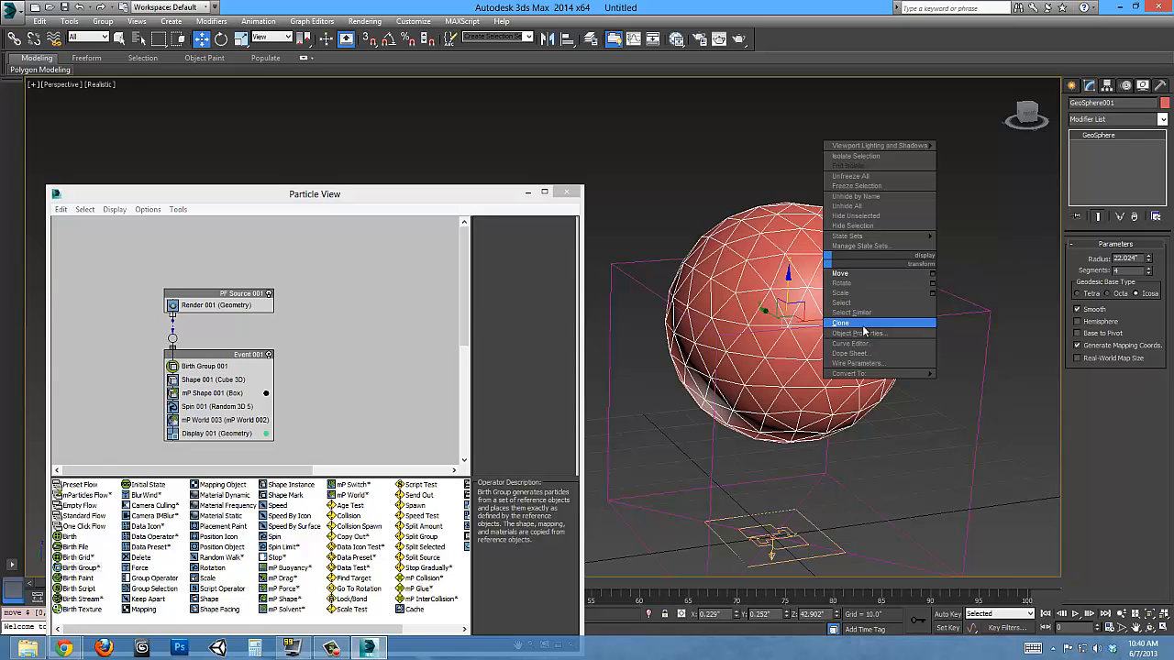
pyautogui.moveTo(917, 368)
pyautogui.click(990, 385)
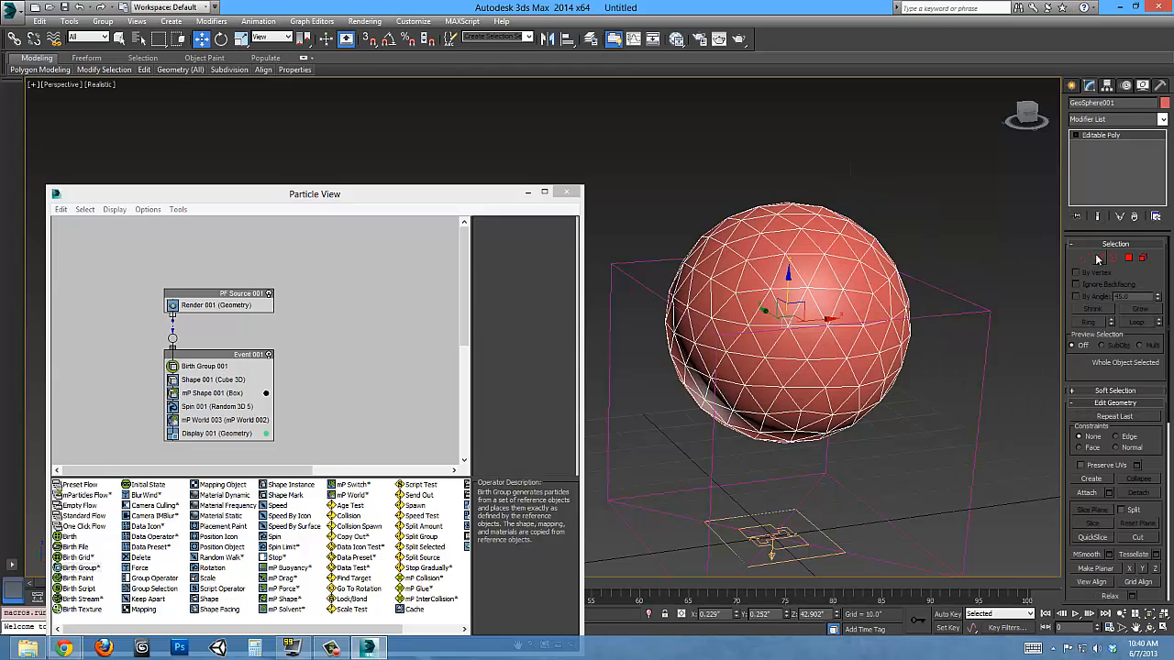
# Select all edges of the geosphere and split them so each face becomes a separate element.
pyautogui.hotkey('ctrl', 'a')
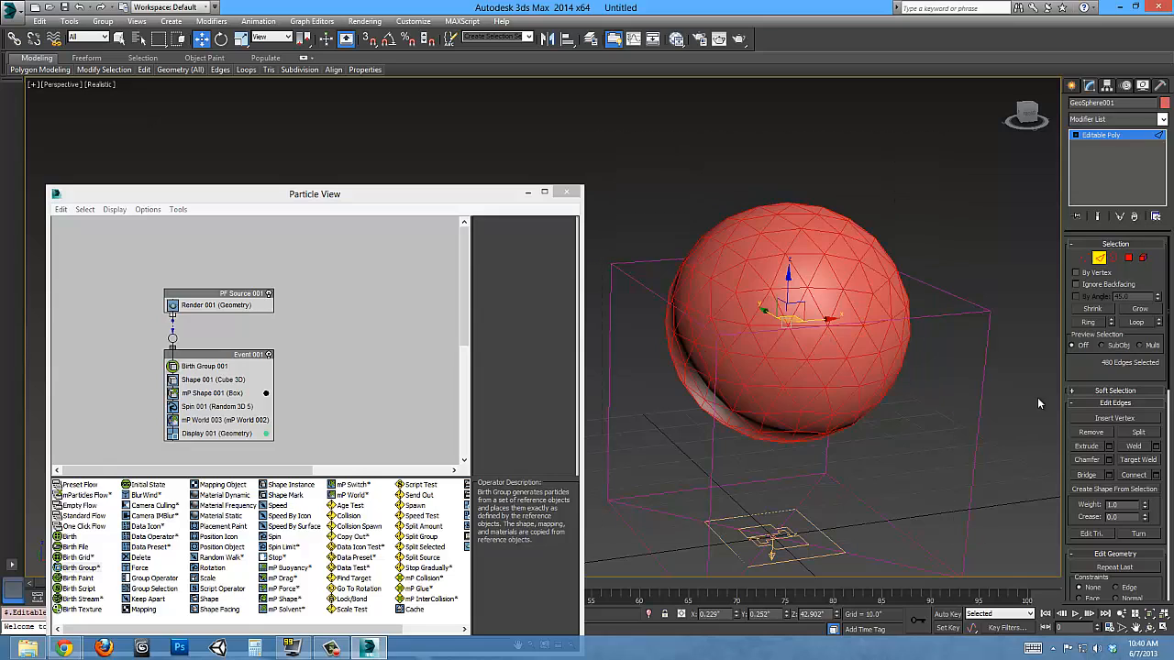
pyautogui.scroll(-2, 1112, 348)
pyautogui.click(1139, 393)
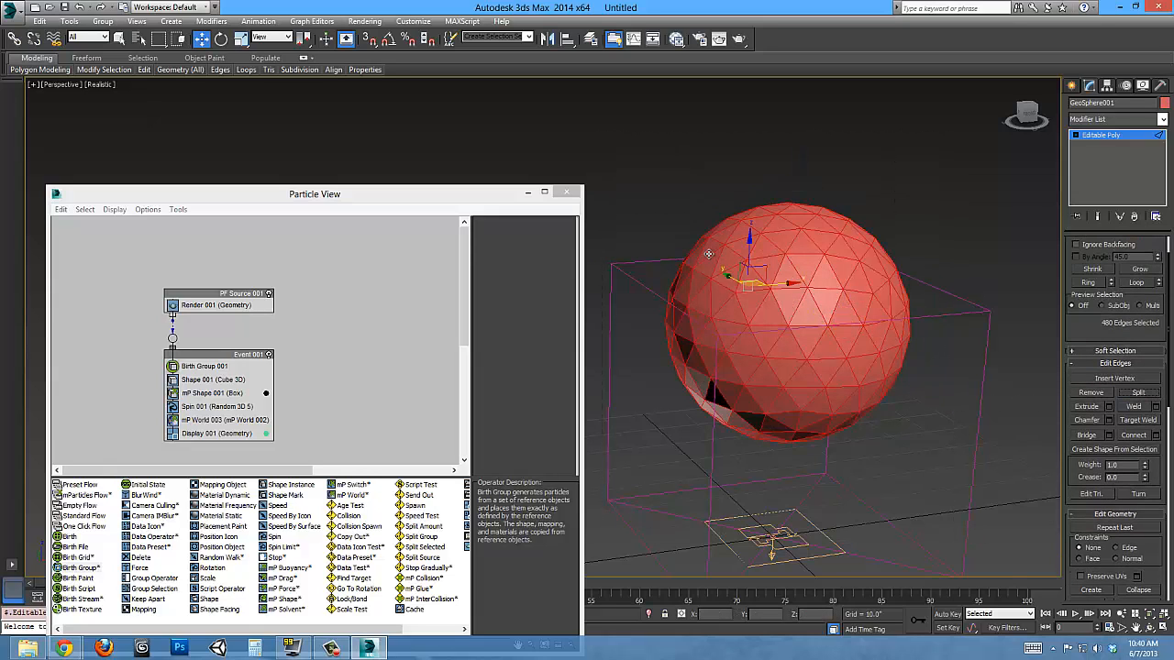
pyautogui.scroll(2, 1106, 446)
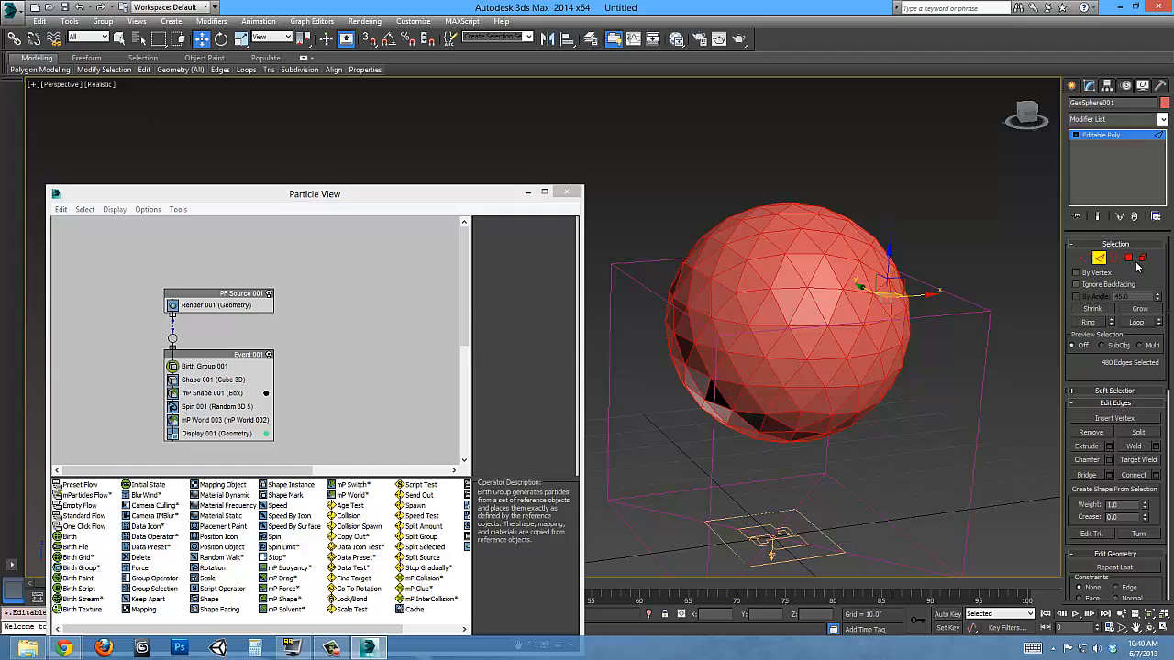
# Select one triangular element of the geosphere to check that it is separate, then leave element level.
pyautogui.click(1142, 259)
pyautogui.click(806, 263)
pyautogui.keyDown('alt'); pyautogui.moveTo(813, 297); pyautogui.dragTo(881, 291, button='middle'); pyautogui.keyUp('alt')
pyautogui.click(1142, 259)
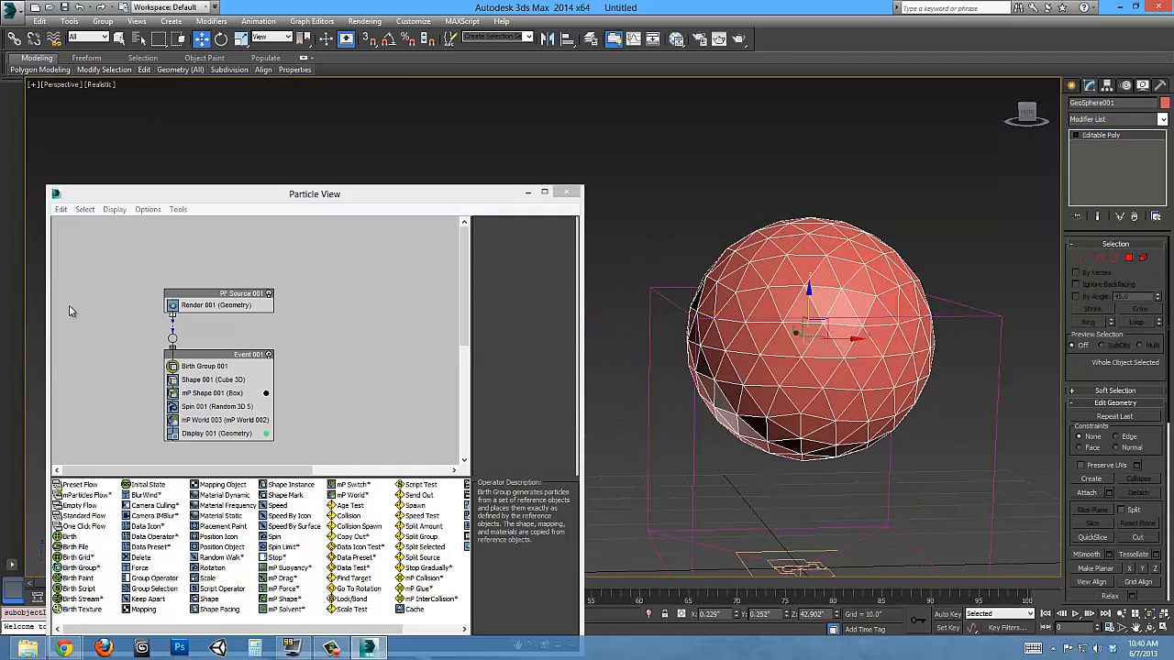
# Add GeoSphere001 to the Particle Objects of the Birth Group 001 operator.
pyautogui.scroll(-2, 291, 316)
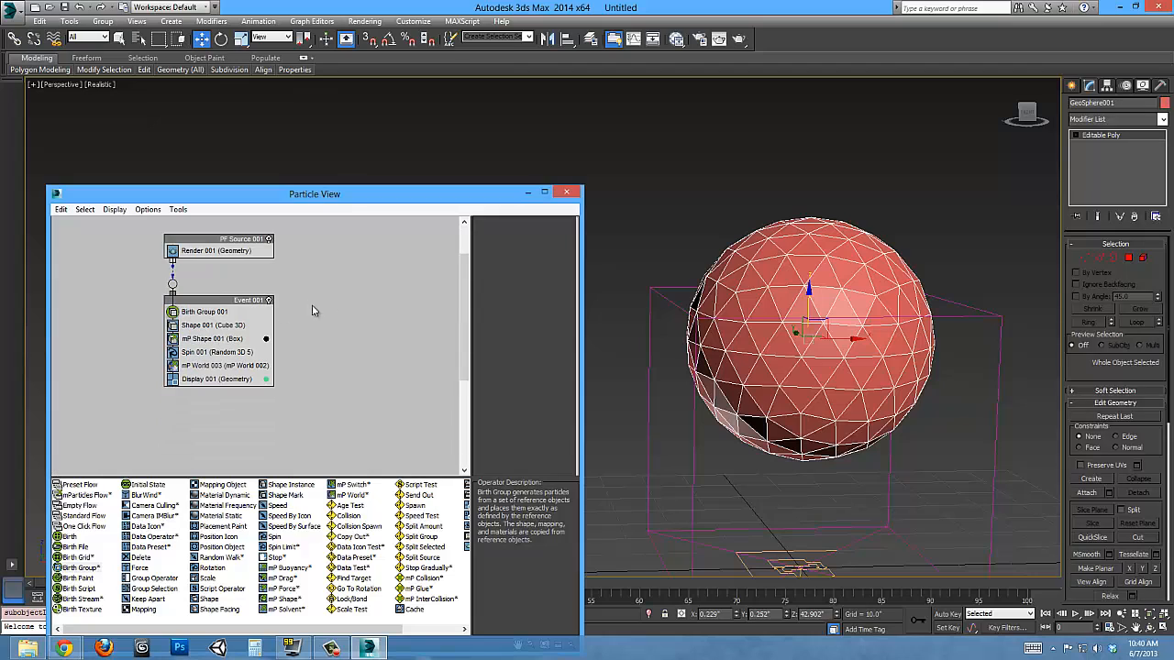
pyautogui.click(206, 313)
pyautogui.click(496, 355)
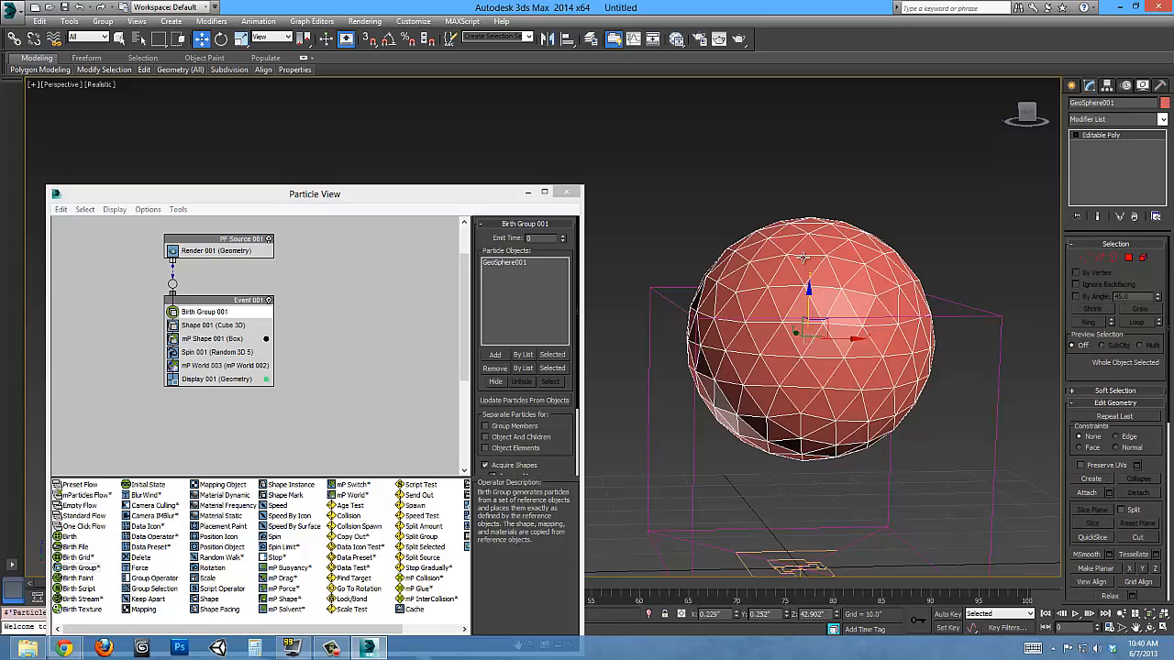
# Delete the Shape 001 (Cube 3D) operator from Event 001.
pyautogui.moveTo(824, 328); pyautogui.dragTo(828, 362, button='middle')
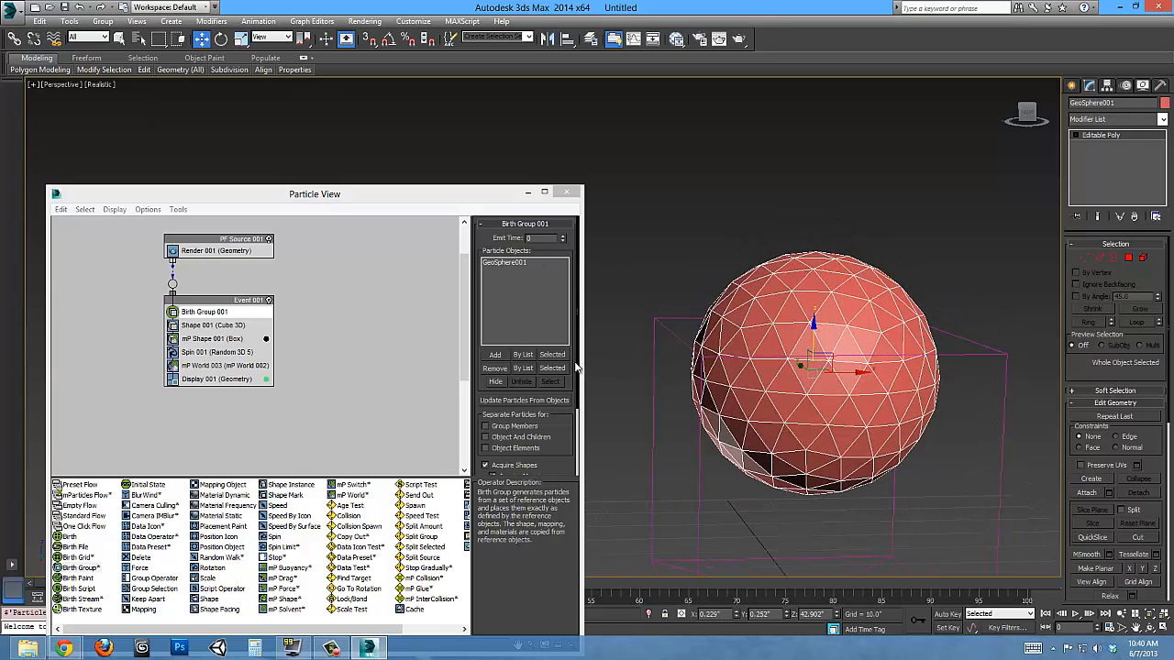
pyautogui.scroll(-1, 569, 426)
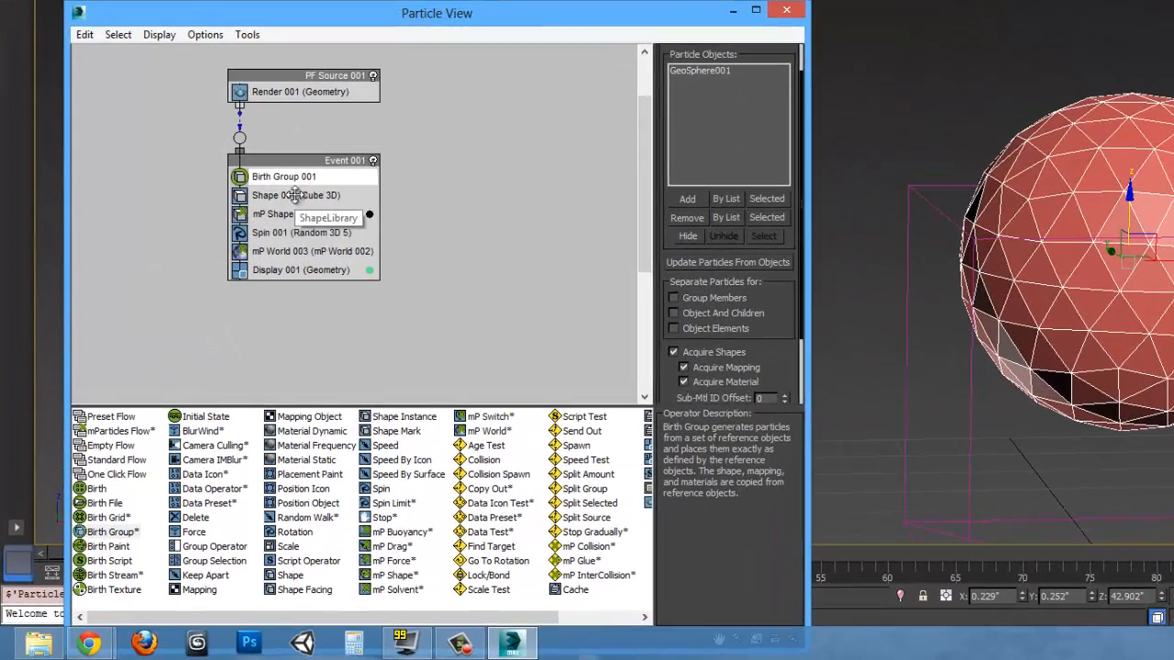
pyautogui.click(294, 195)
pyautogui.rightClick(294, 194)
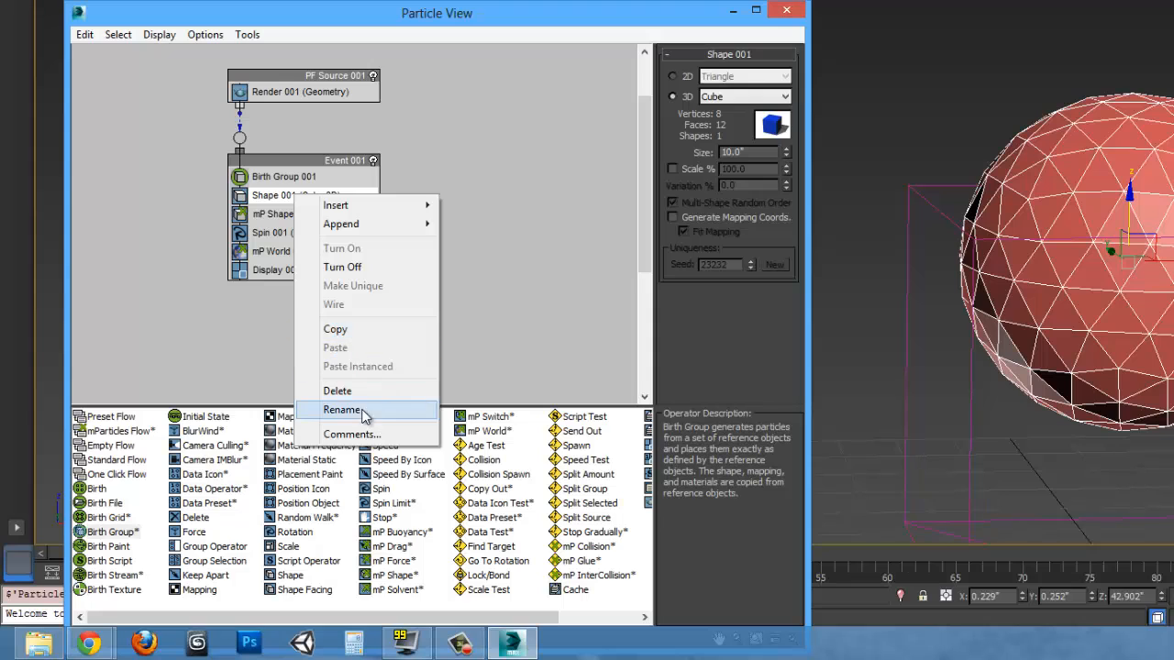
pyautogui.click(338, 392)
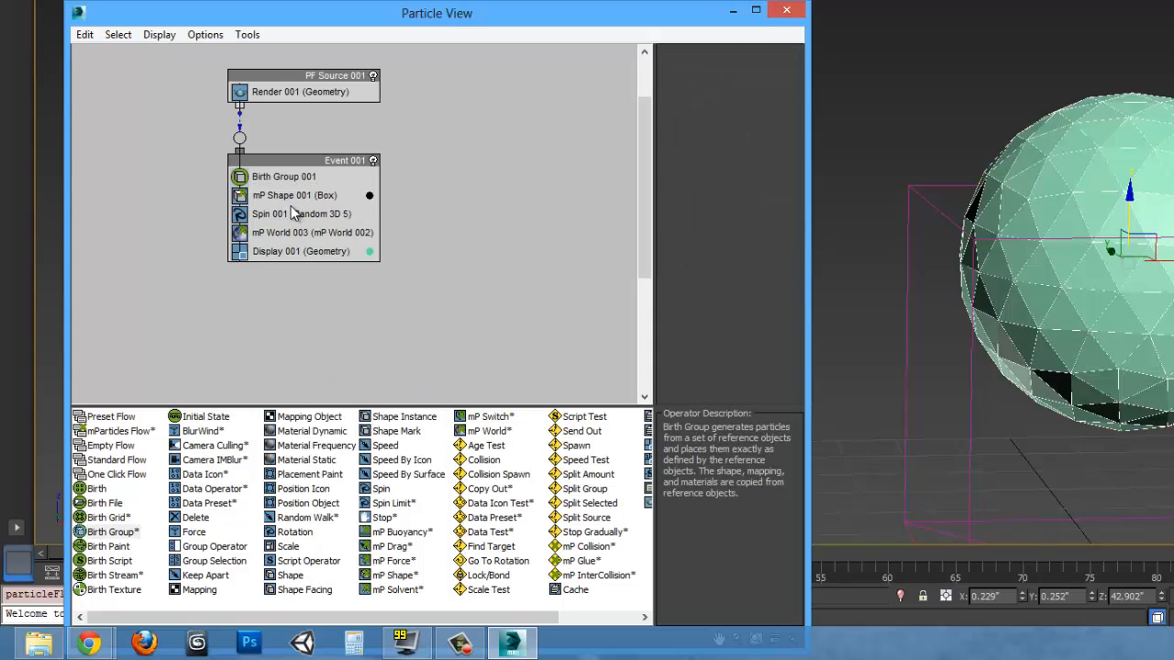
# Turn off Conform To Particle Shape in mP Shape 001 and update the Birth Group 001 particles from their objects.
pyautogui.click(295, 195)
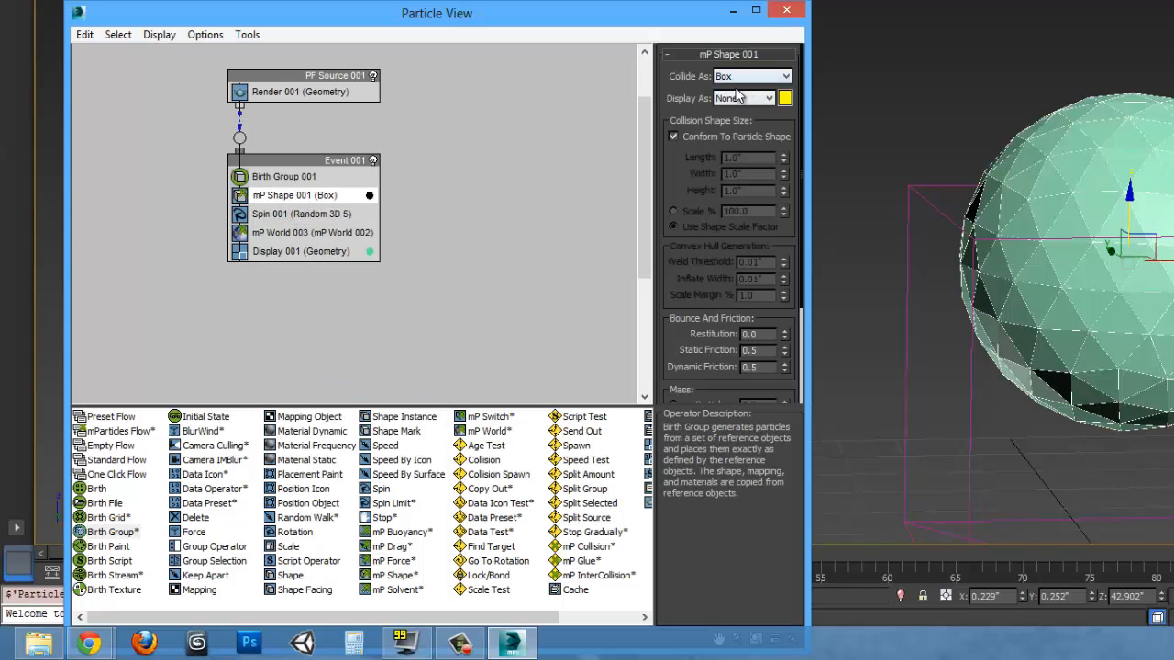
pyautogui.click(699, 135)
pyautogui.click(327, 180)
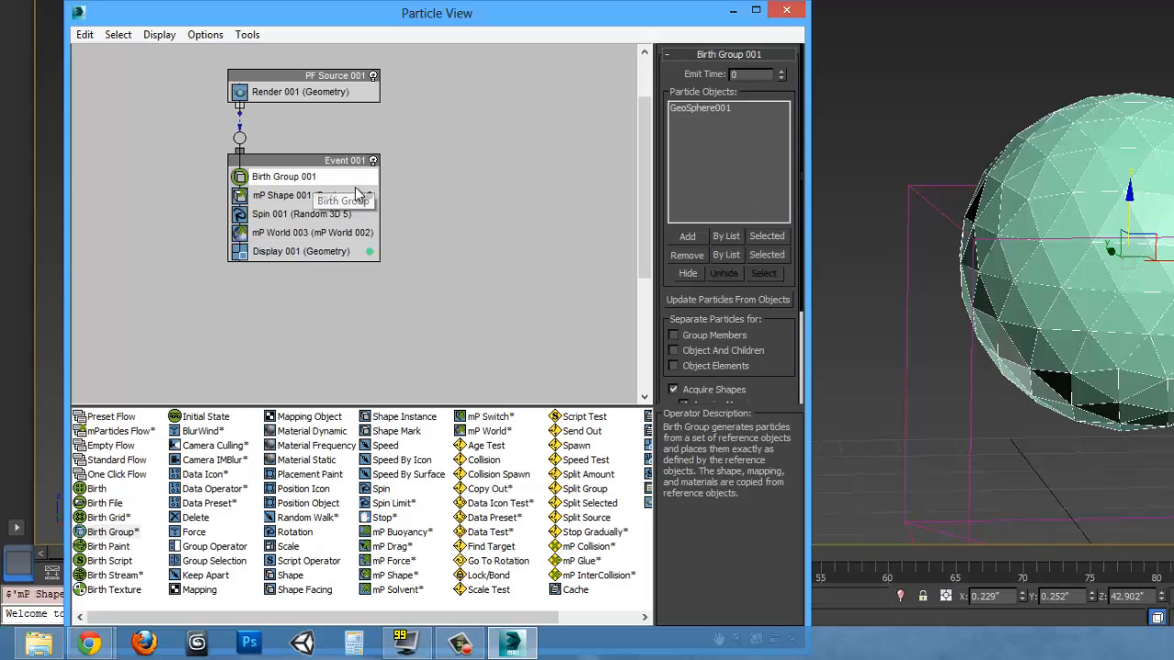
pyautogui.click(725, 302)
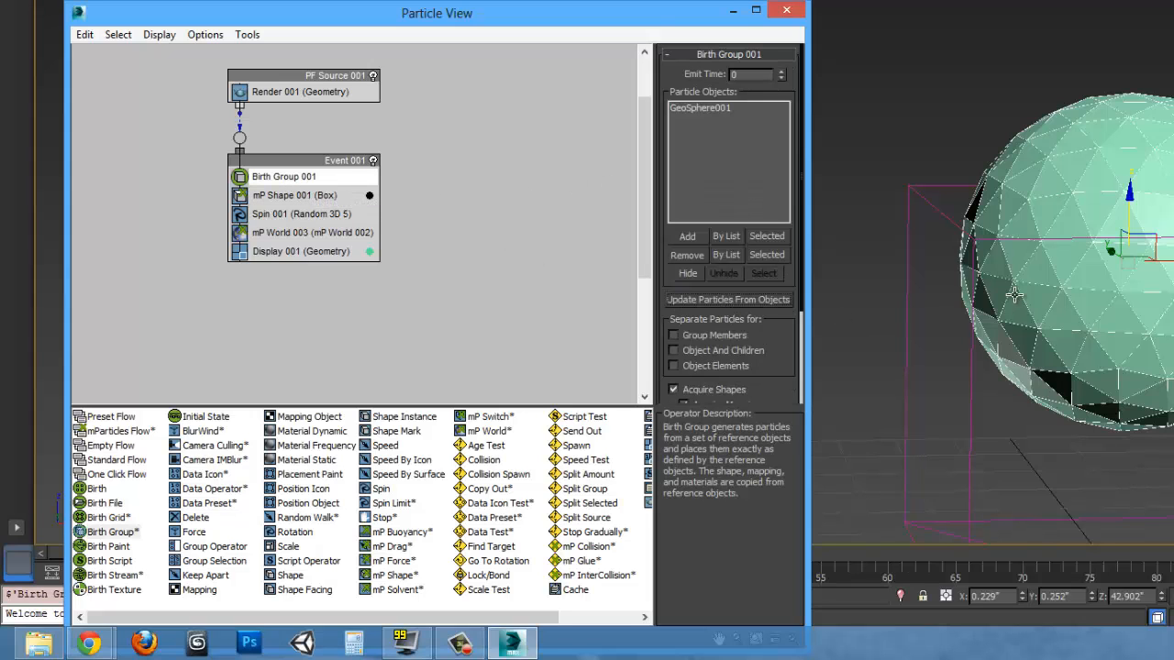
# Set Birth Group 001 to separate particles for Object Elements and check its shape and particle stats.
pyautogui.moveTo(1078, 260); pyautogui.dragTo(1093, 233, button='middle')
pyautogui.scroll(3, 1093, 233)
pyautogui.scroll(-3, 779, 353)
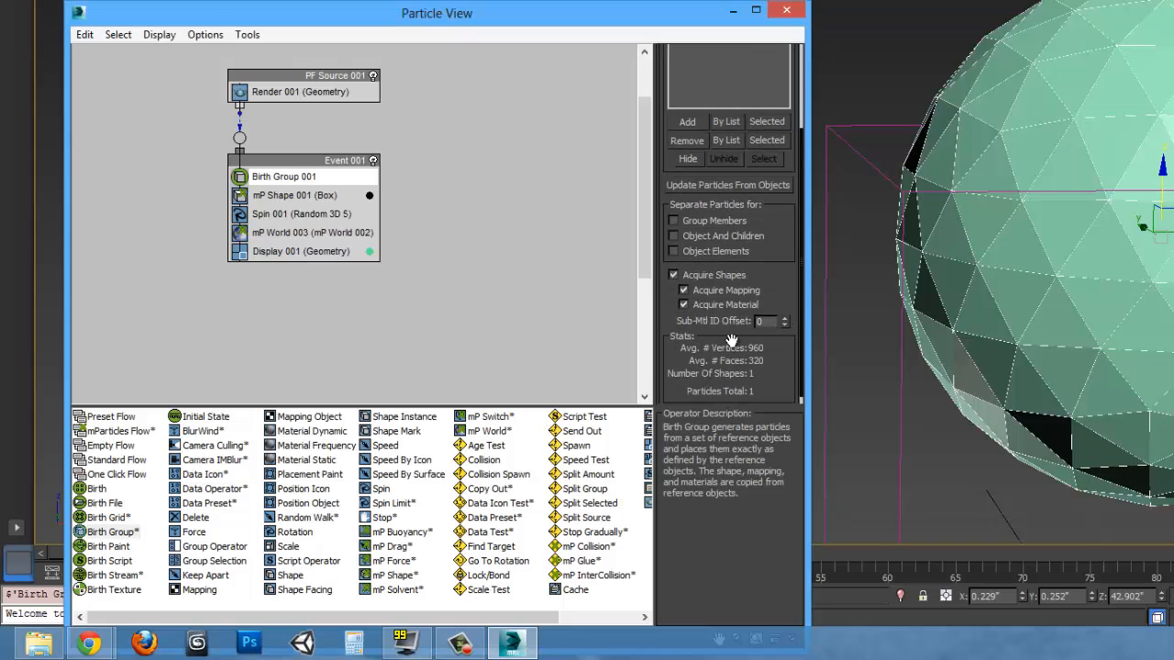
pyautogui.click(678, 252)
pyautogui.scroll(-1, 749, 348)
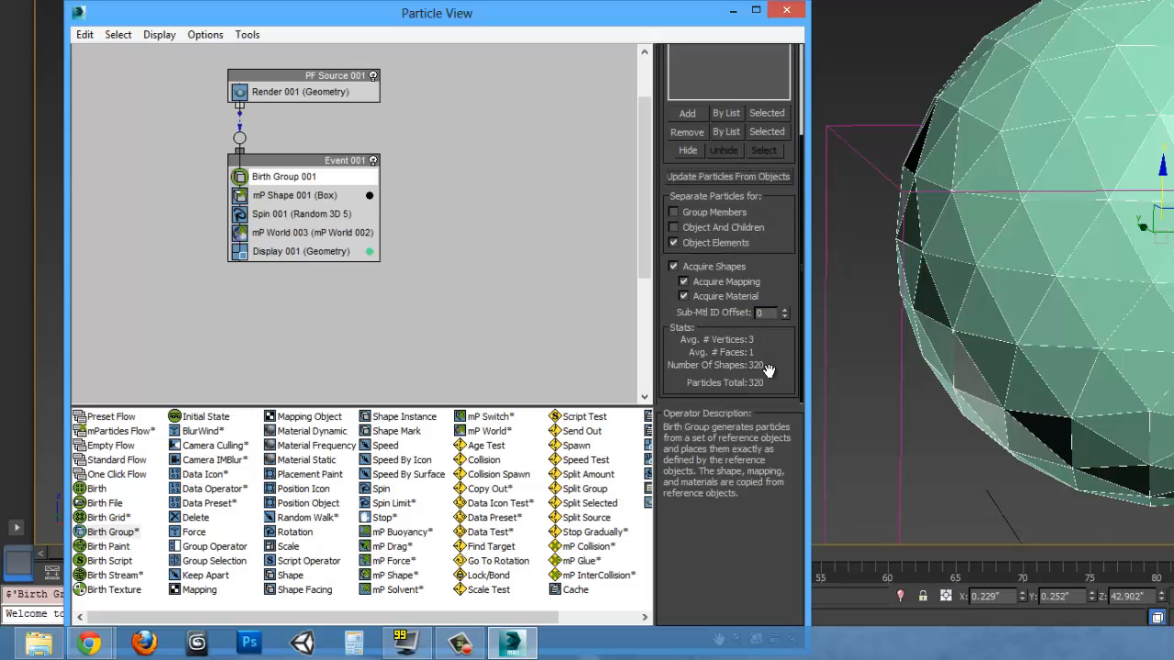
# Hide the source geosphere through Birth Group 001 and scrub the timeline to preview the particle simulation.
pyautogui.moveTo(1149, 270); pyautogui.dragTo(1173, 108, button='middle')
pyautogui.scroll(-3, 1026, 38)
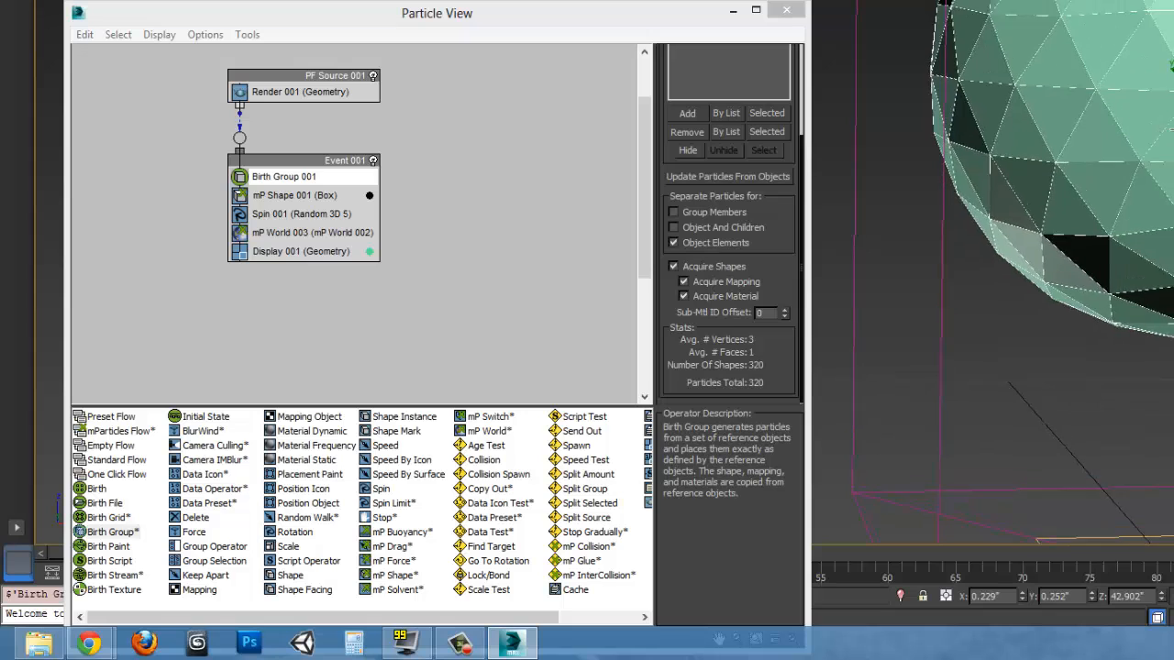
pyautogui.moveTo(691, 12); pyautogui.dragTo(726, 2)
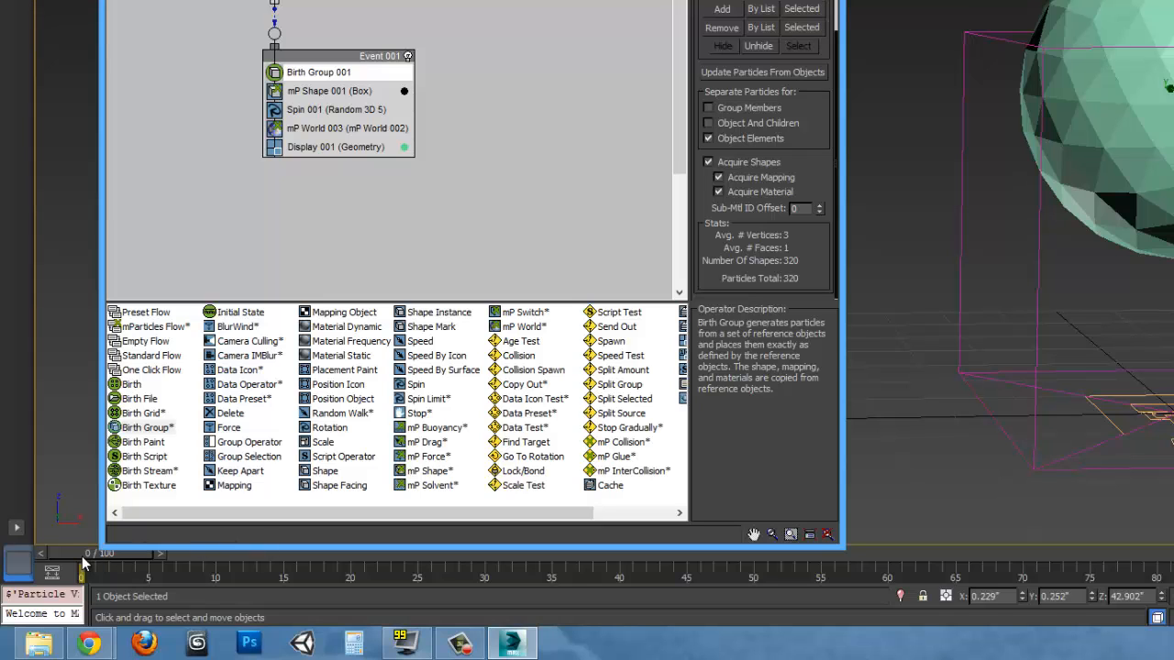
pyautogui.moveTo(82, 556); pyautogui.dragTo(566, 581)
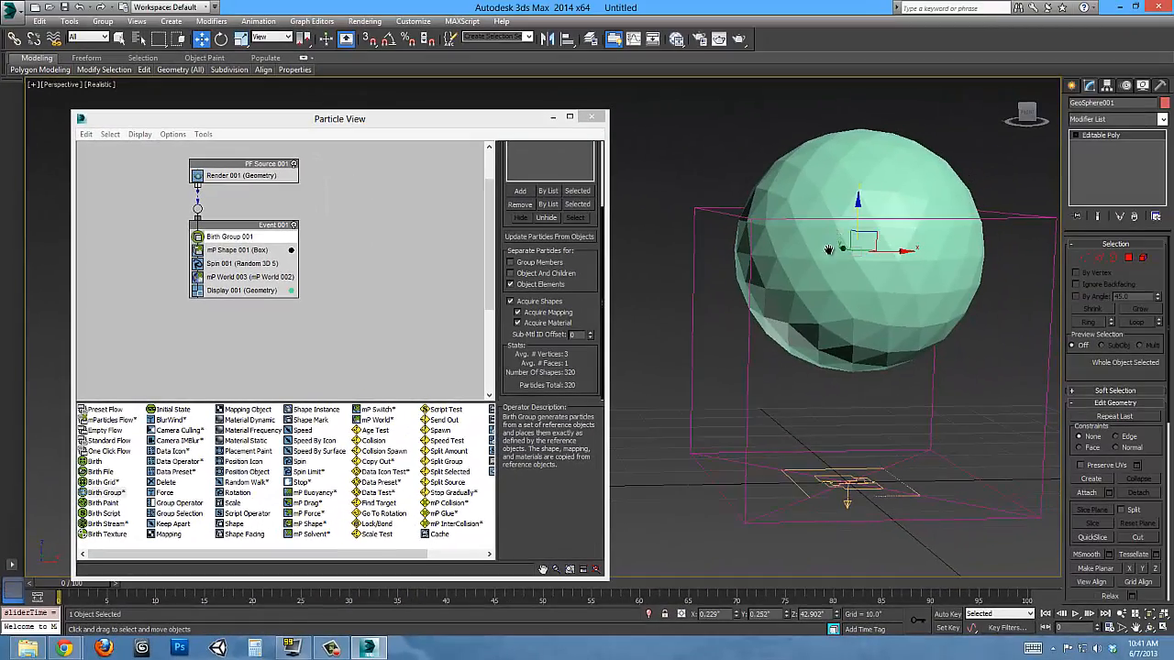
pyautogui.moveTo(829, 249); pyautogui.dragTo(787, 307, button='middle')
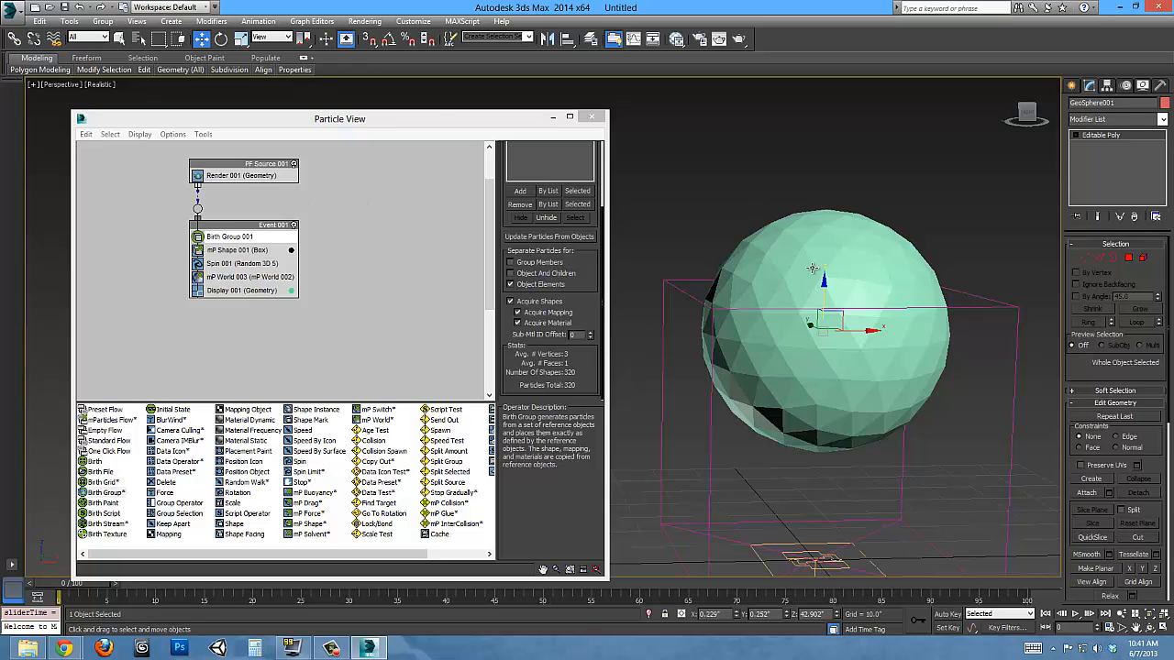
pyautogui.moveTo(822, 275); pyautogui.dragTo(826, 296, button='middle')
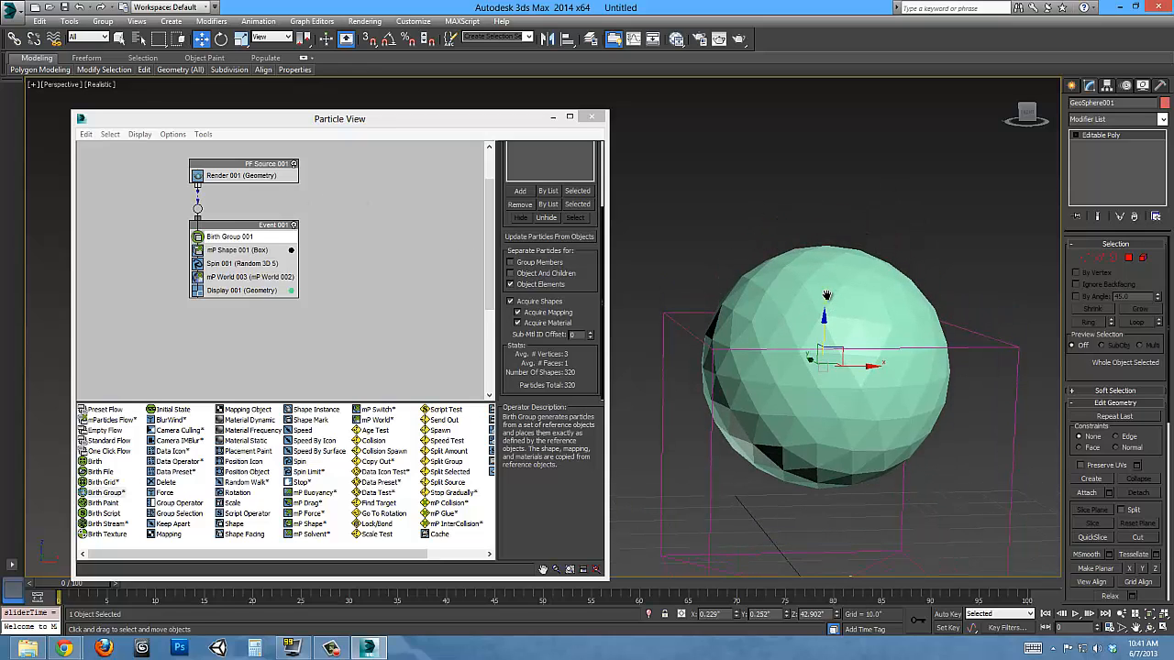
pyautogui.click(237, 249)
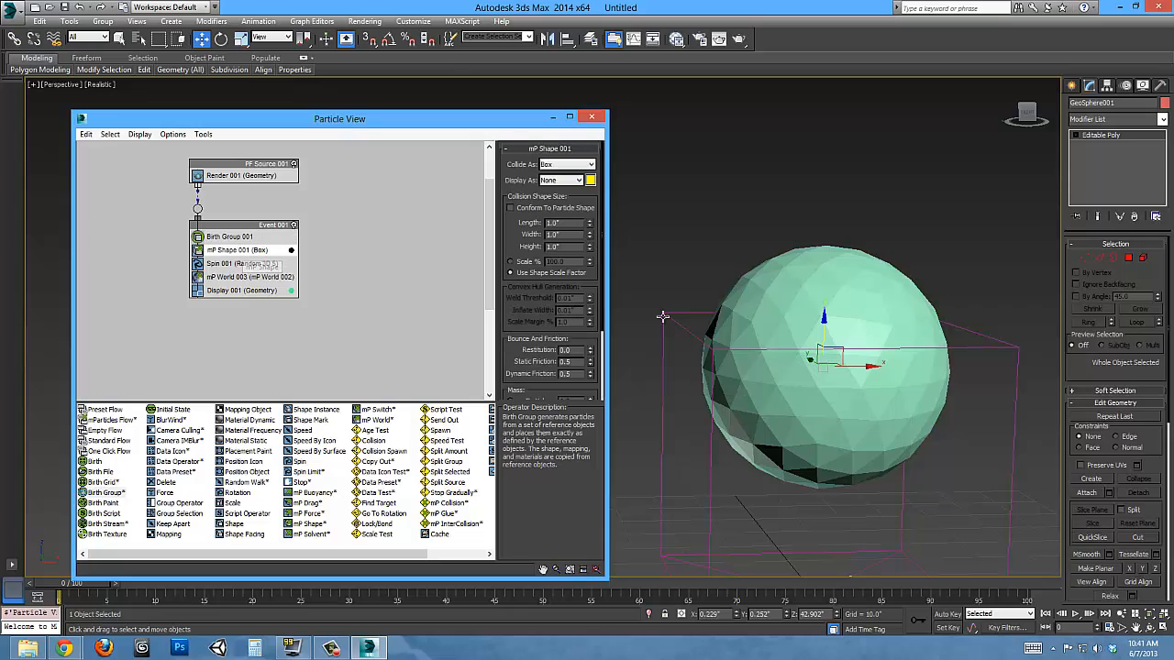
pyautogui.click(574, 164)
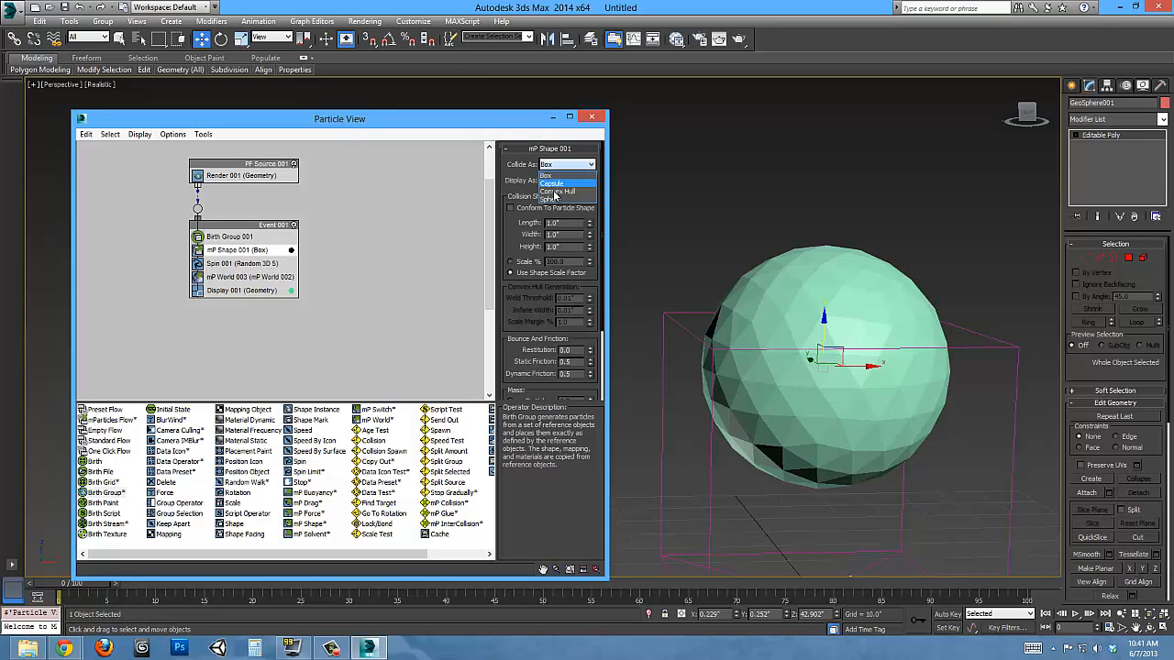
pyautogui.click(516, 165)
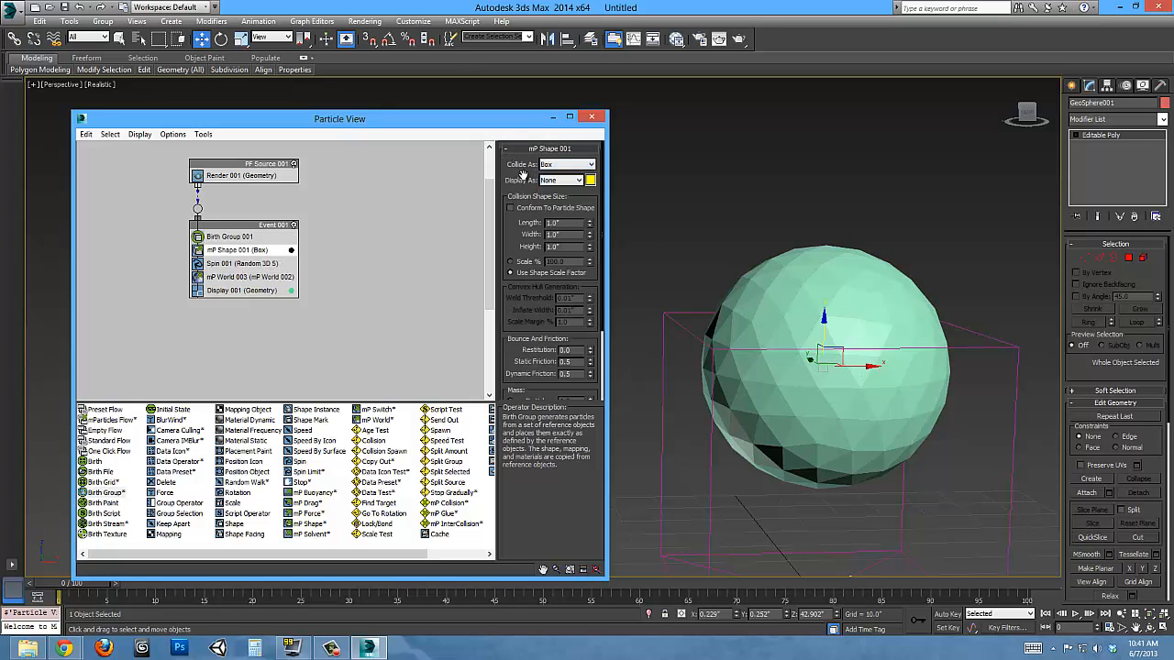
# Add a Shell modifier to GeoSphere001 to give its separated triangles thickness.
pyautogui.scroll(3, 684, 307)
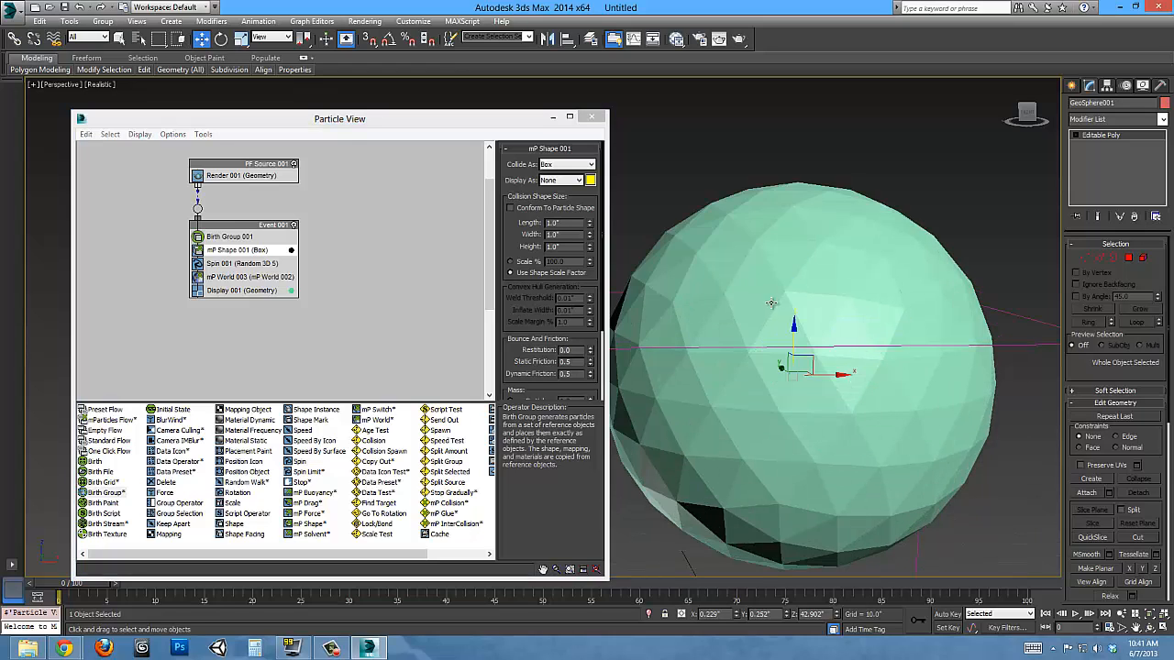
pyautogui.moveTo(786, 303); pyautogui.dragTo(833, 298, button='middle')
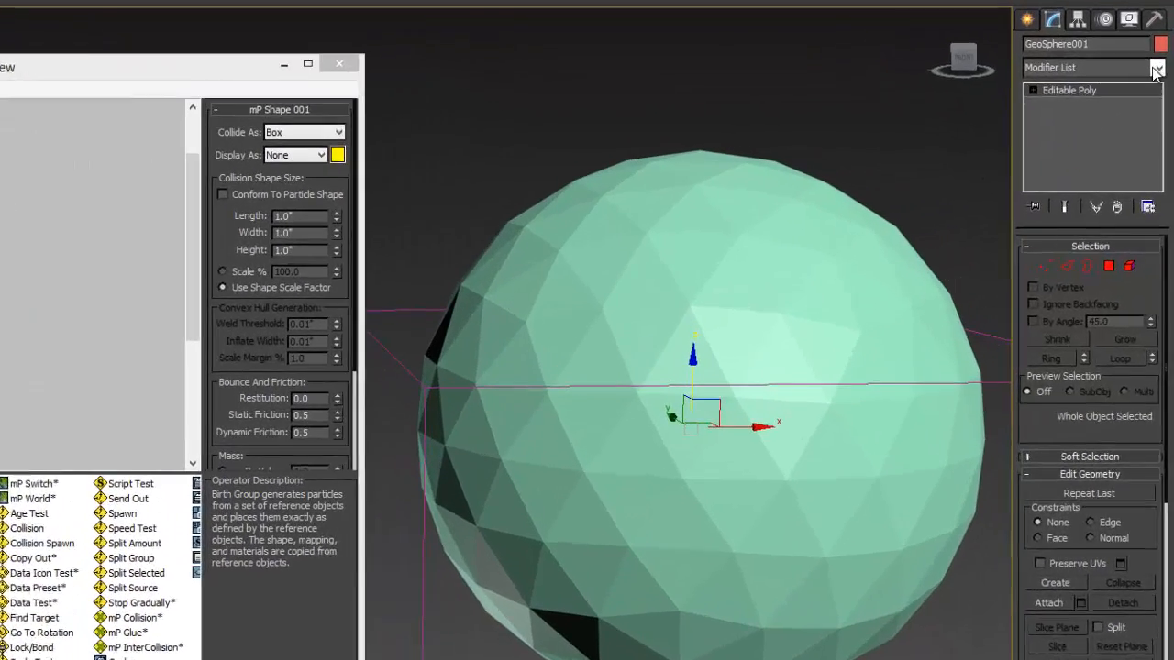
pyautogui.click(1116, 119)
pyautogui.scroll(-5, 1166, 335)
pyautogui.scroll(-10, 1165, 381)
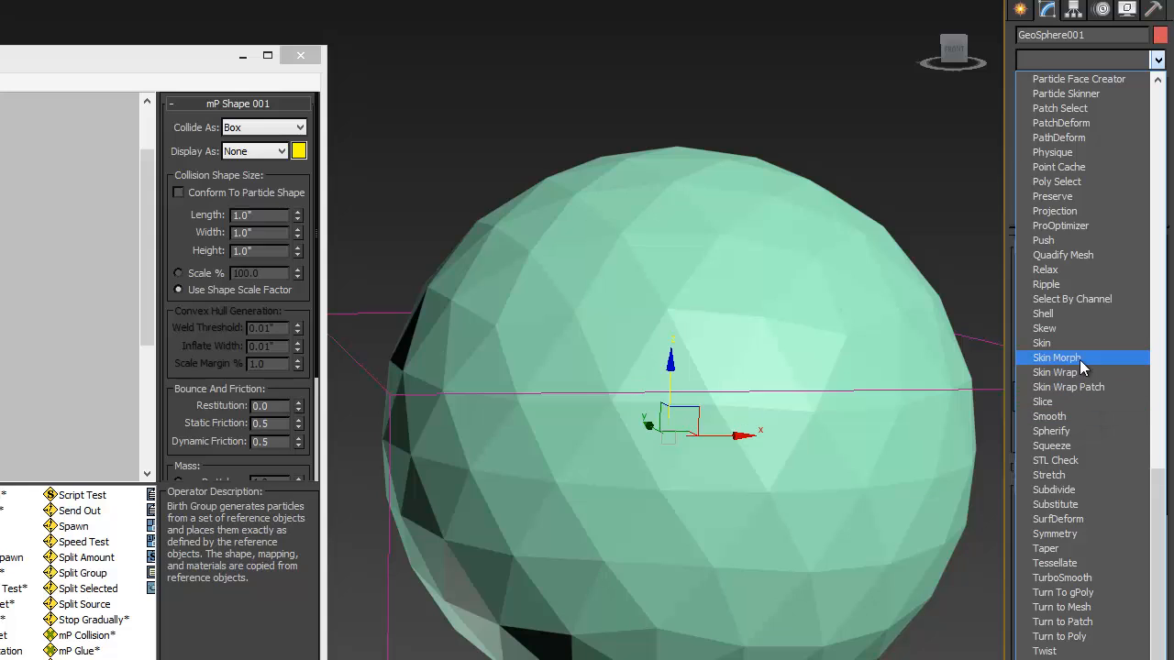
pyautogui.click(1082, 312)
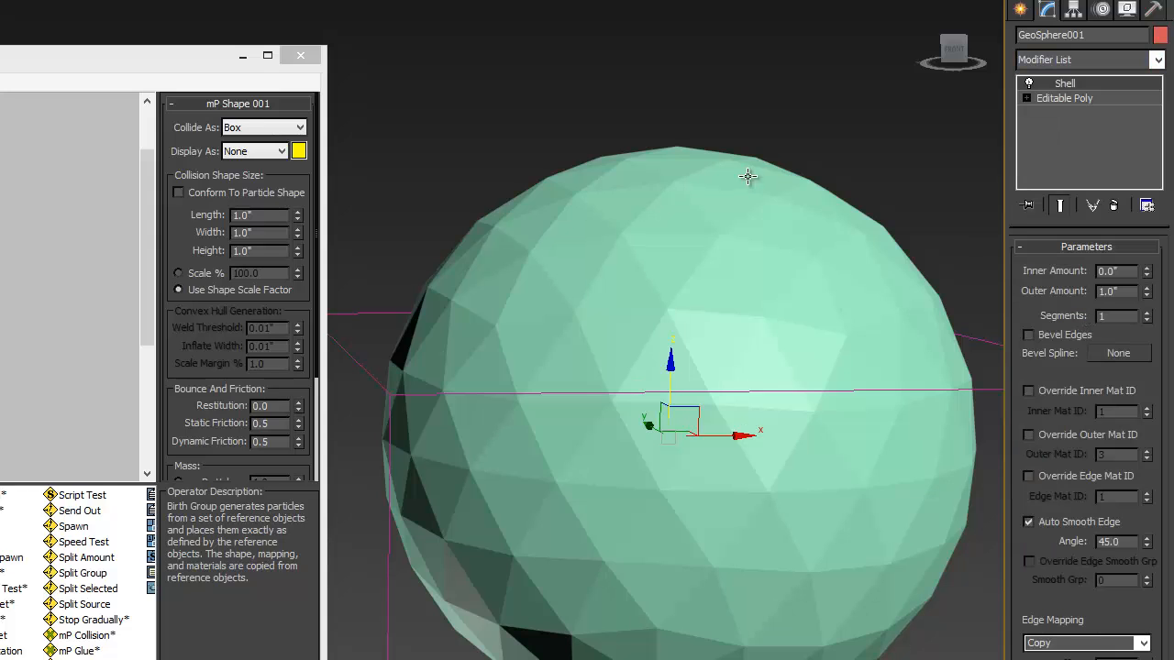
pyautogui.moveTo(665, 382); pyautogui.dragTo(667, 418, button='middle')
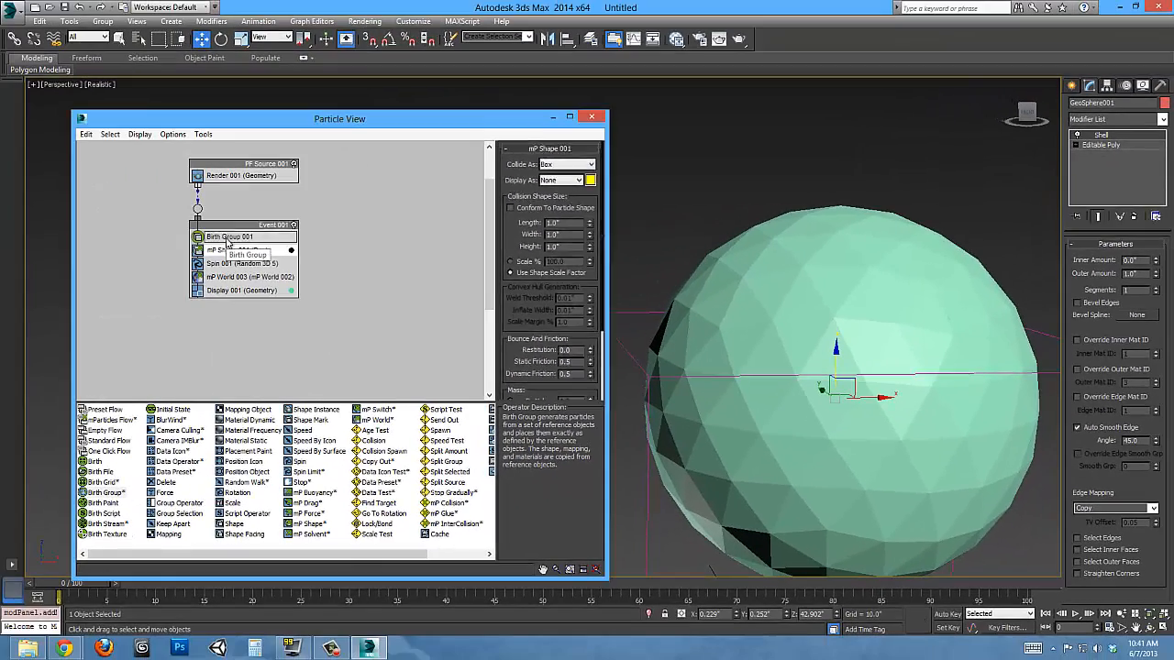
# Unhide the source geosphere through Birth Group 001 and turn off Event 001 to inspect the shelled triangles up close.
pyautogui.click(229, 236)
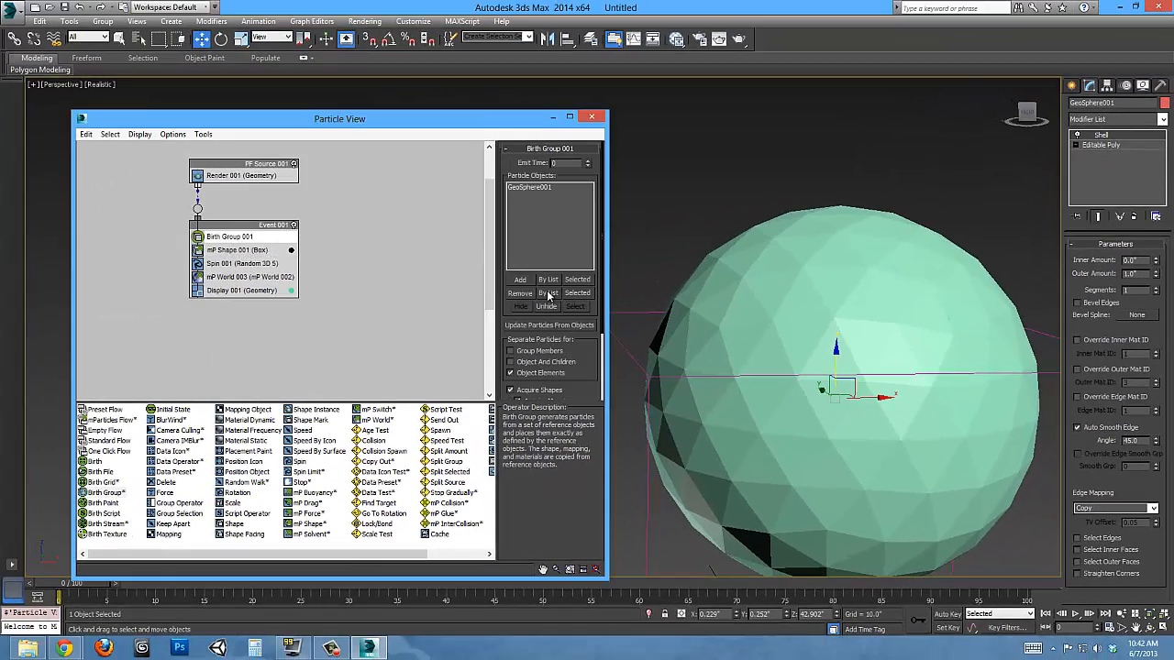
pyautogui.click(545, 306)
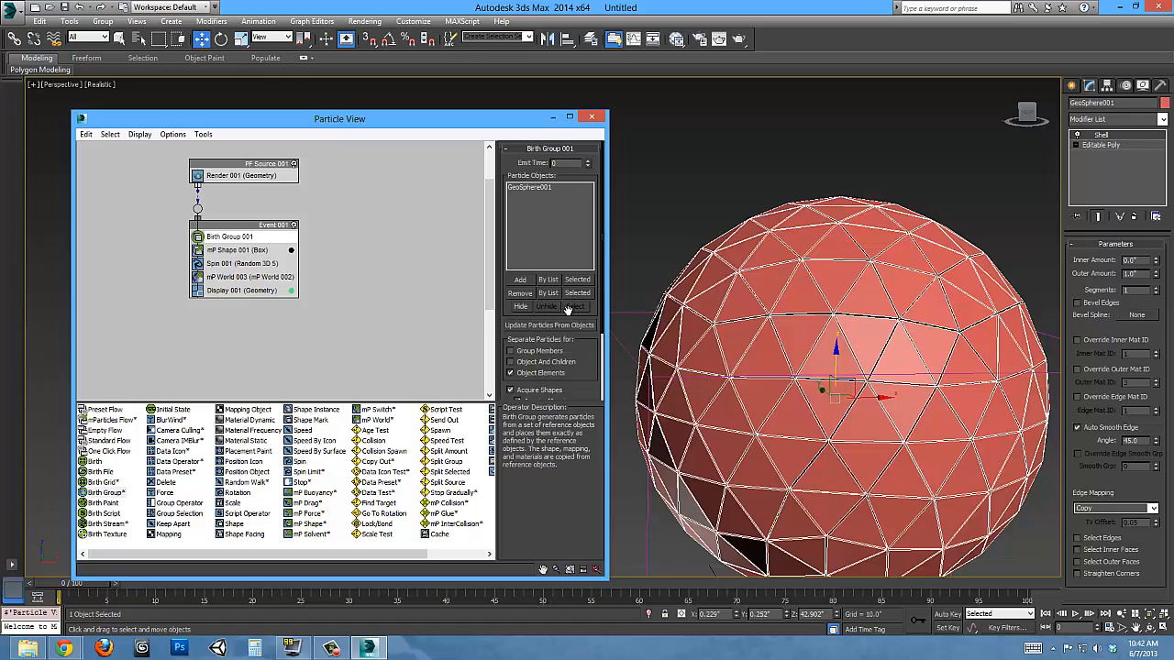
pyautogui.click(294, 225)
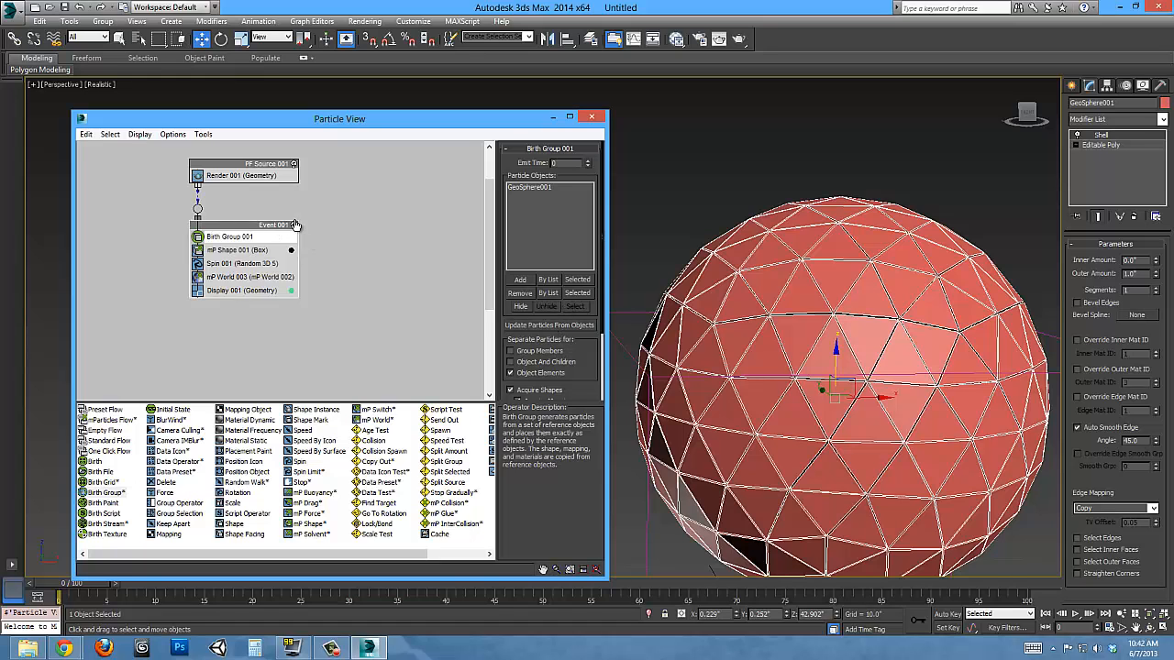
pyautogui.scroll(6, 898, 361)
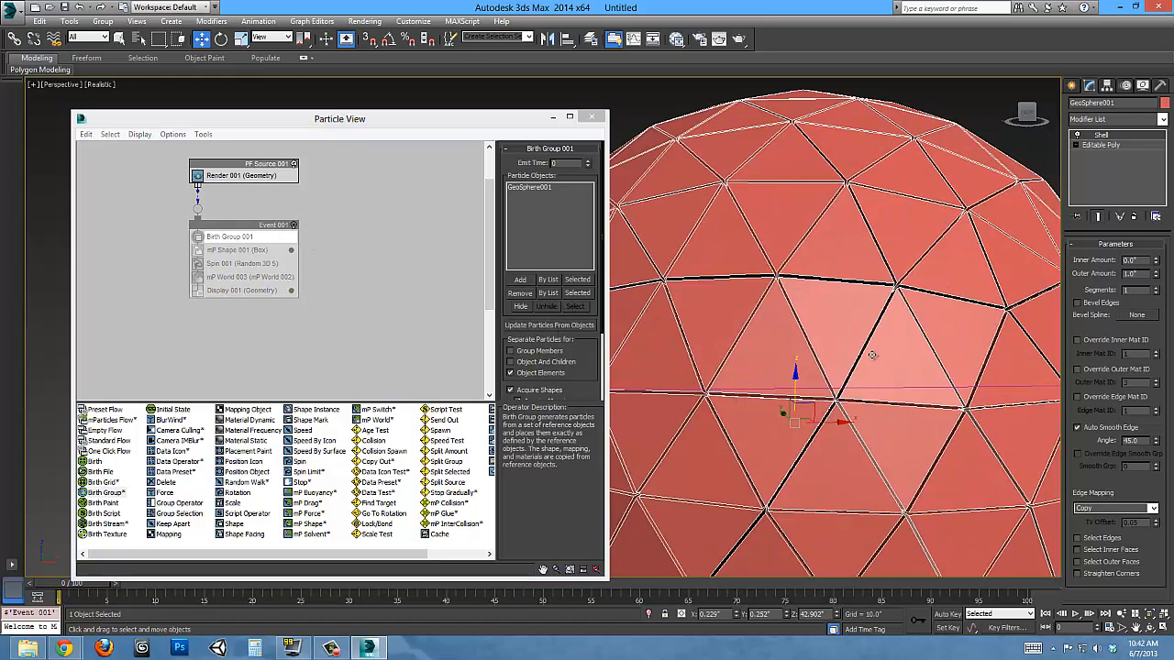
pyautogui.keyDown('alt'); pyautogui.moveTo(904, 385); pyautogui.dragTo(842, 335, button='middle'); pyautogui.keyUp('alt')
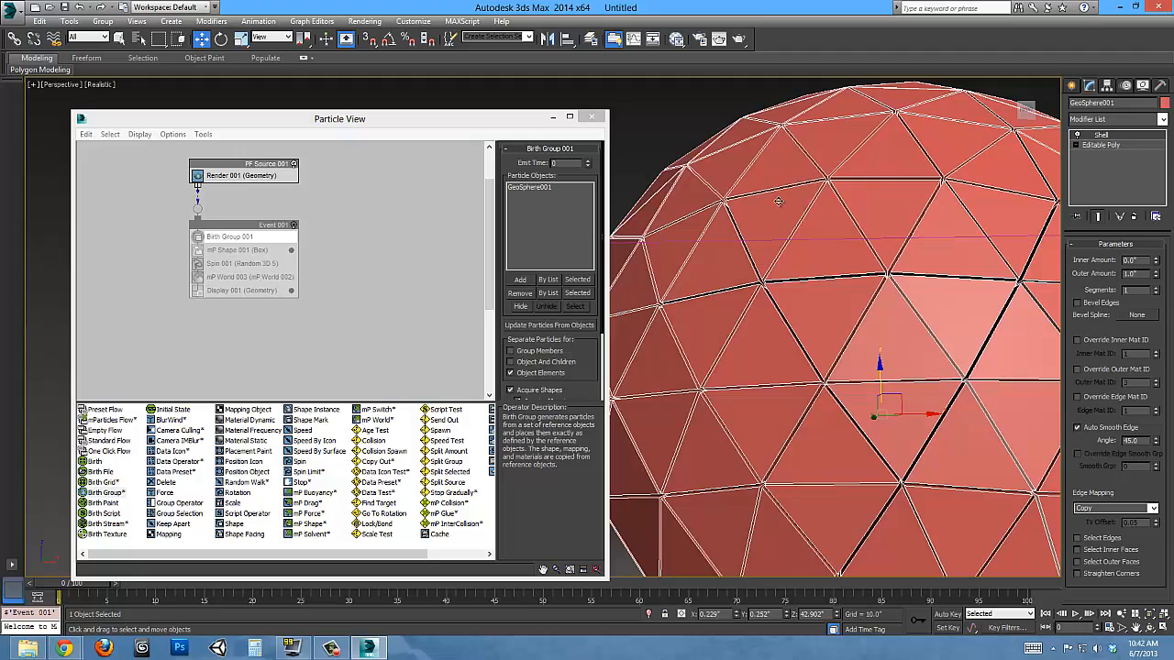
pyautogui.keyDown('alt'); pyautogui.moveTo(838, 223); pyautogui.dragTo(852, 265, button='middle'); pyautogui.keyUp('alt')
pyautogui.keyDown('alt'); pyautogui.moveTo(785, 330); pyautogui.dragTo(713, 262, button='middle'); pyautogui.keyUp('alt')
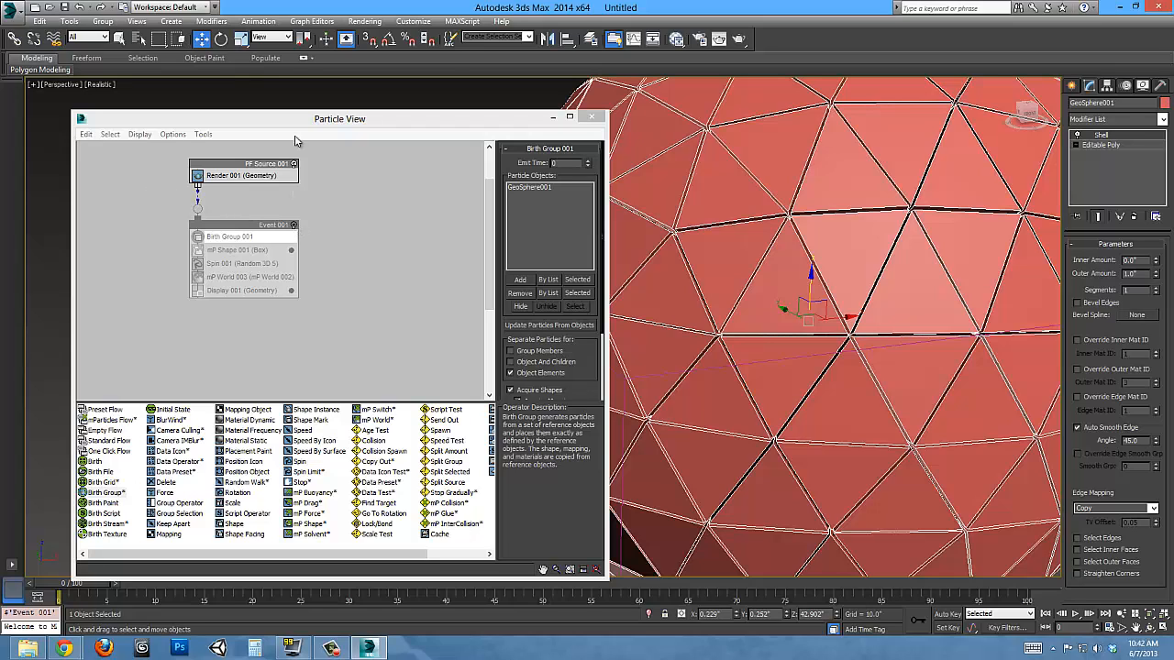
# Turn Event 001 back on and update the Birth Group 001 particles from the shelled geosphere.
pyautogui.click(292, 225)
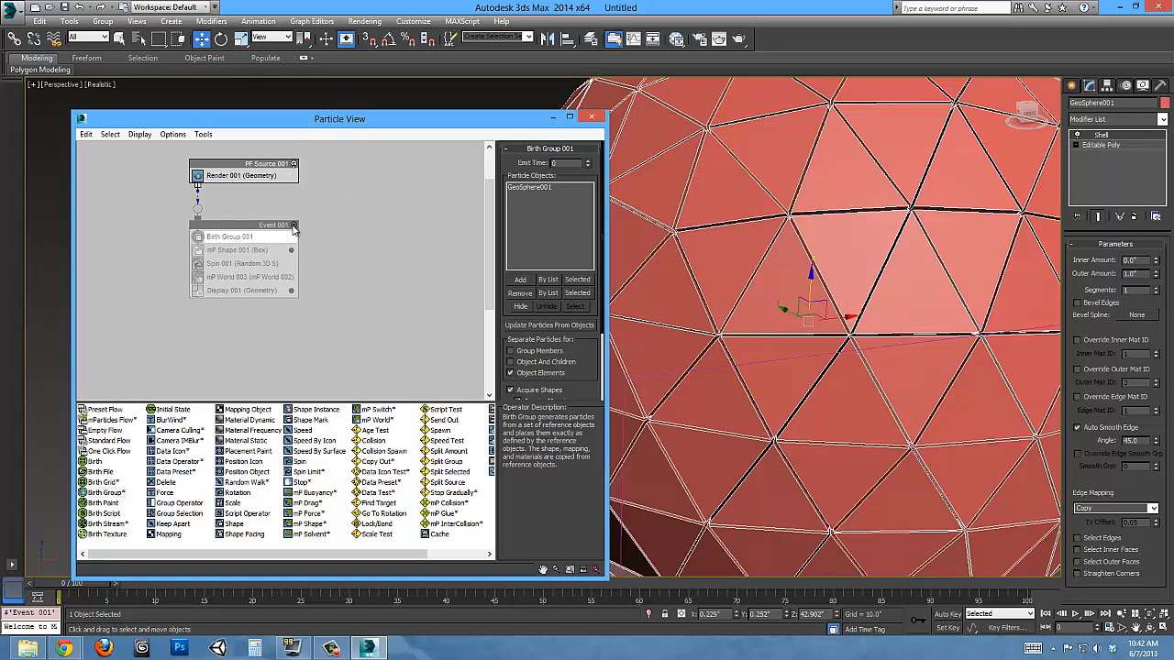
pyautogui.click(237, 250)
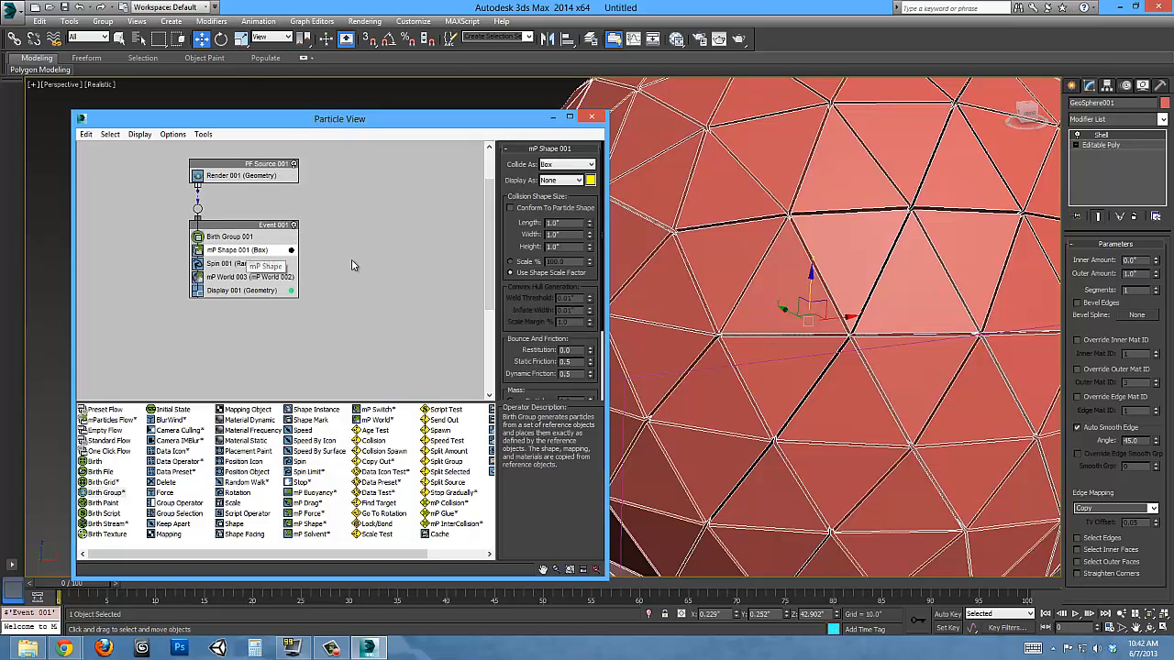
pyautogui.click(262, 237)
pyautogui.click(552, 326)
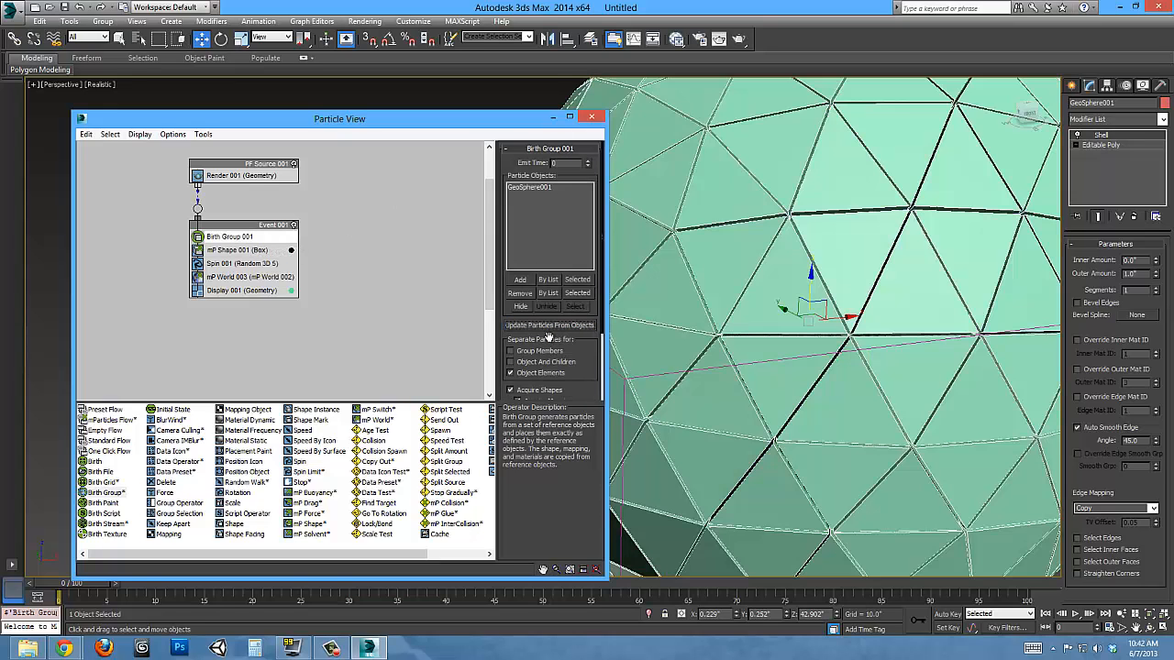
# Set mP Shape 001 to collide as Convex Hull and display its collision shapes as Wireframe.
pyautogui.click(246, 249)
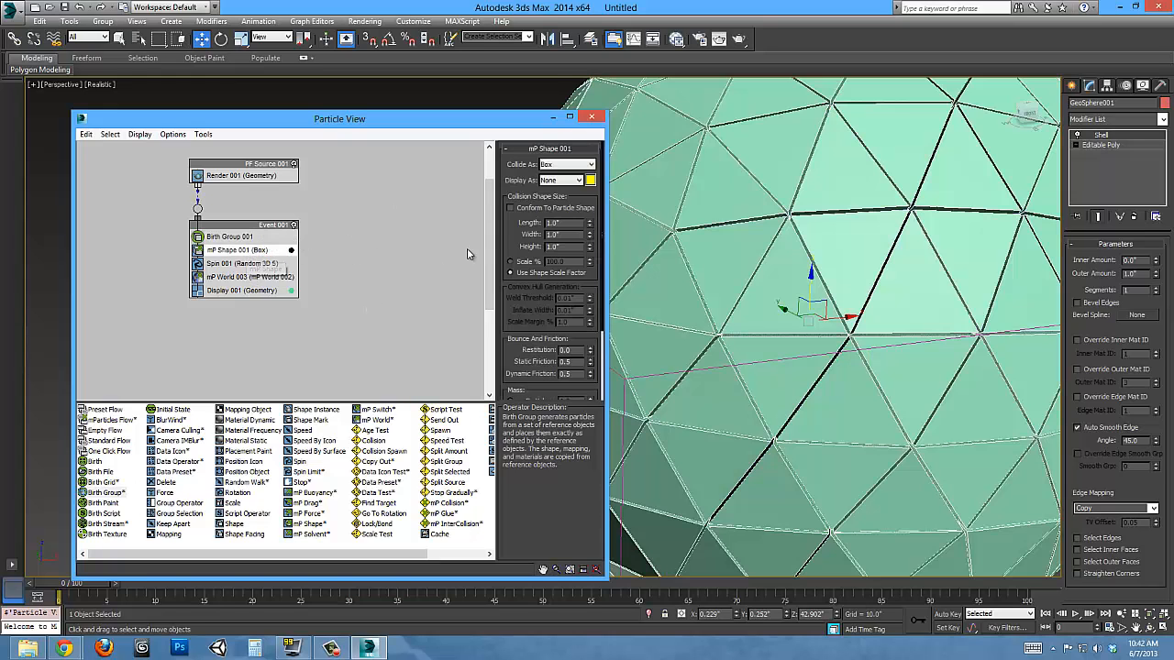
pyautogui.click(568, 165)
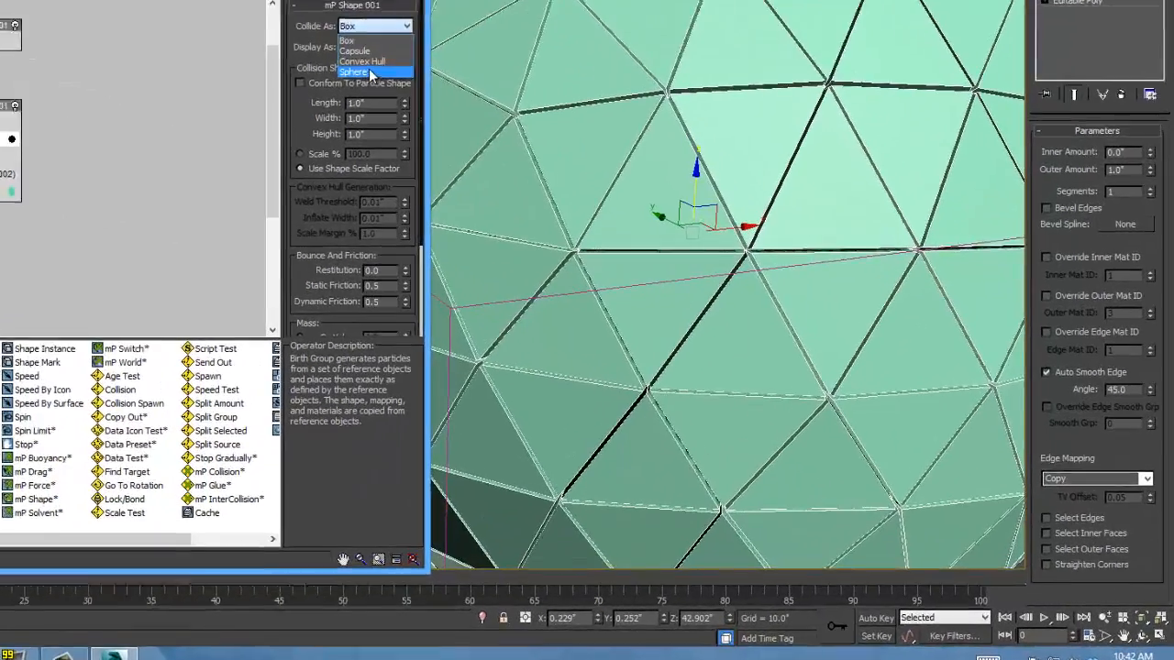
pyautogui.click(558, 191)
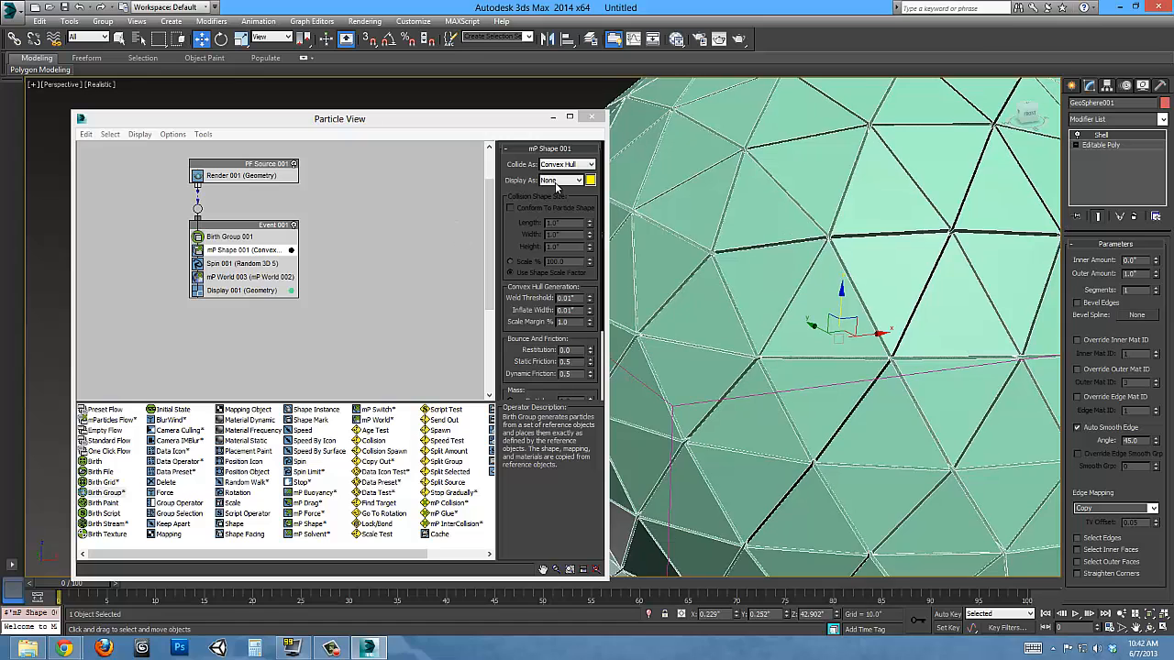
pyautogui.click(454, 110)
pyautogui.click(555, 208)
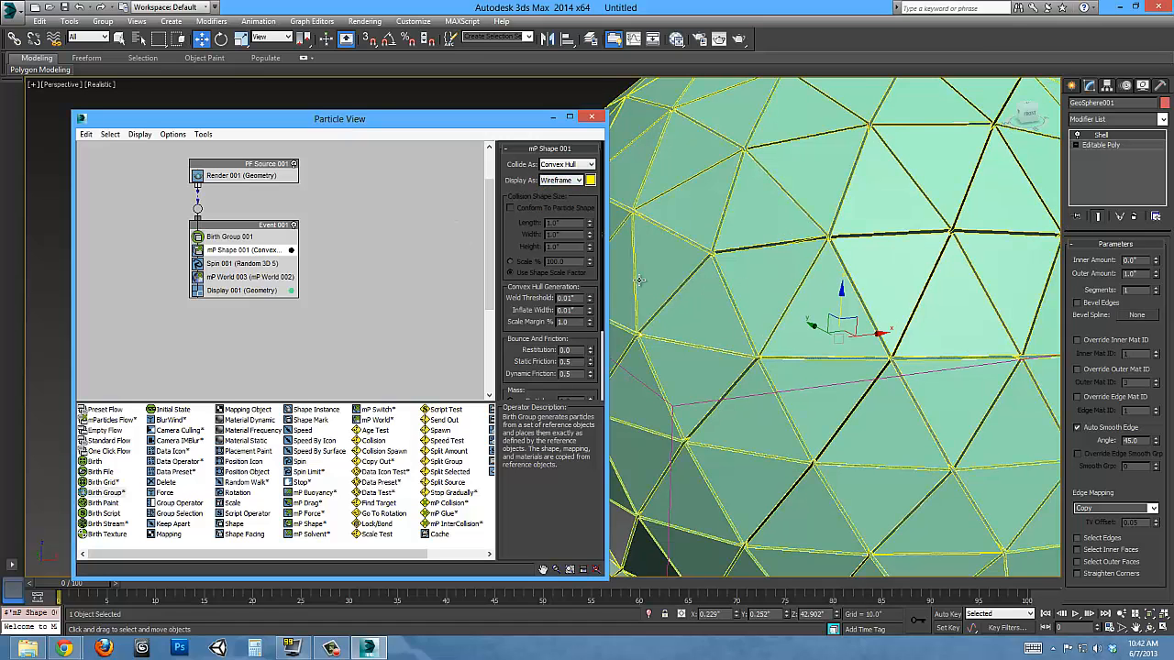
# Scrub the animation from frame 0 to frame 12 to watch the shelled particles fall and collide.
pyautogui.moveTo(888, 334); pyautogui.dragTo(884, 319, button='middle')
pyautogui.scroll(-5, 884, 317)
pyautogui.moveTo(839, 358); pyautogui.dragTo(832, 310, button='middle')
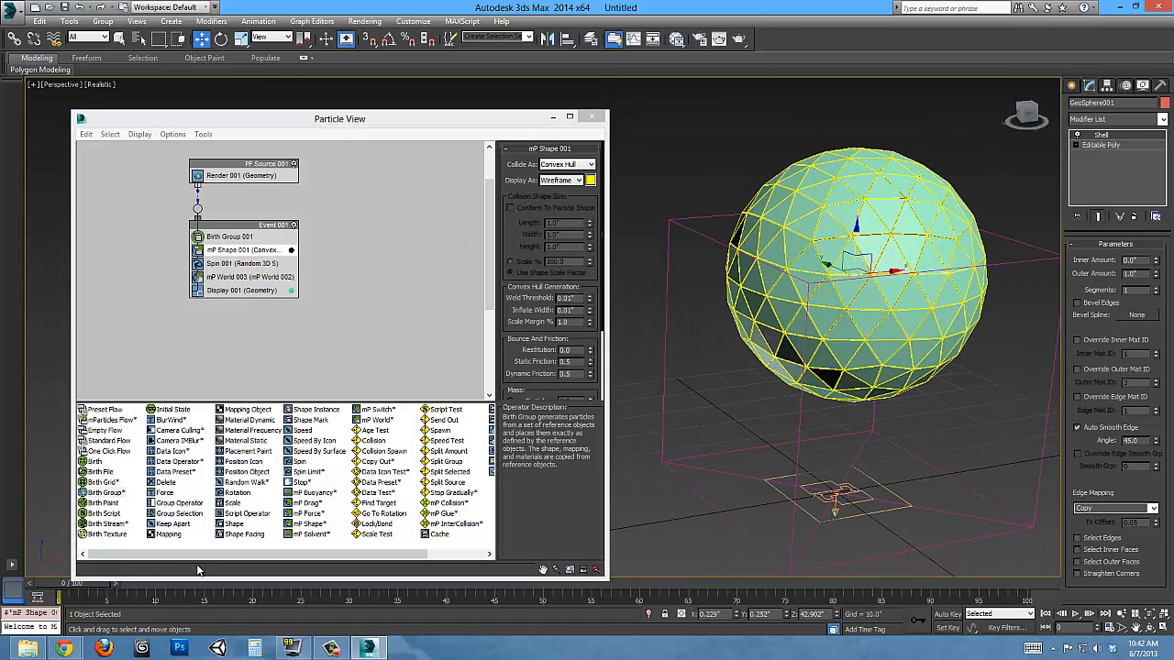
pyautogui.moveTo(70, 596); pyautogui.dragTo(175, 601)
pyautogui.press('w')
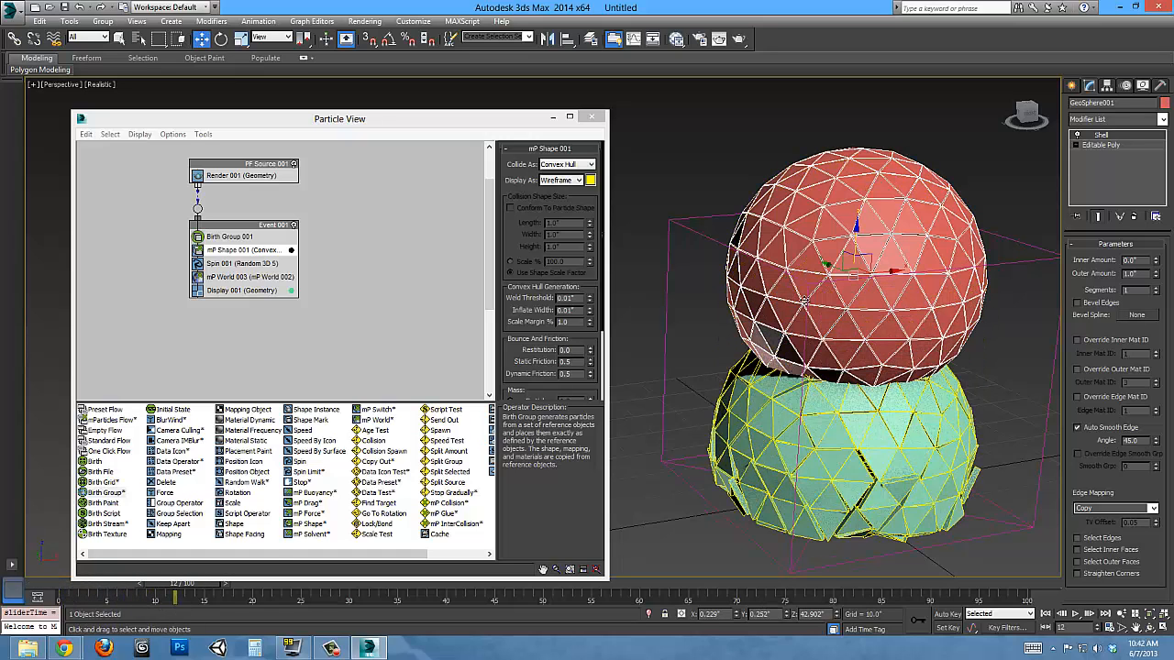
# Hide the source geosphere through Birth Group 001, scrub through the collapse of its shelled pieces, and return to frame 0.
pyautogui.click(246, 236)
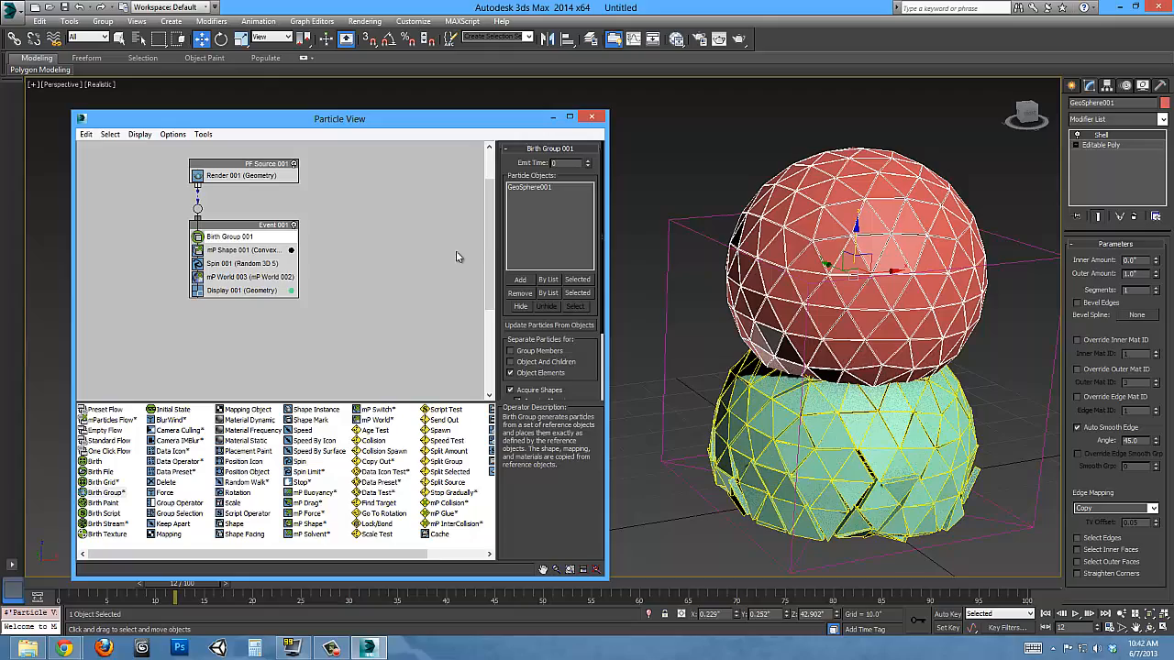
pyautogui.click(523, 310)
pyautogui.moveTo(829, 518); pyautogui.dragTo(821, 482, button='middle')
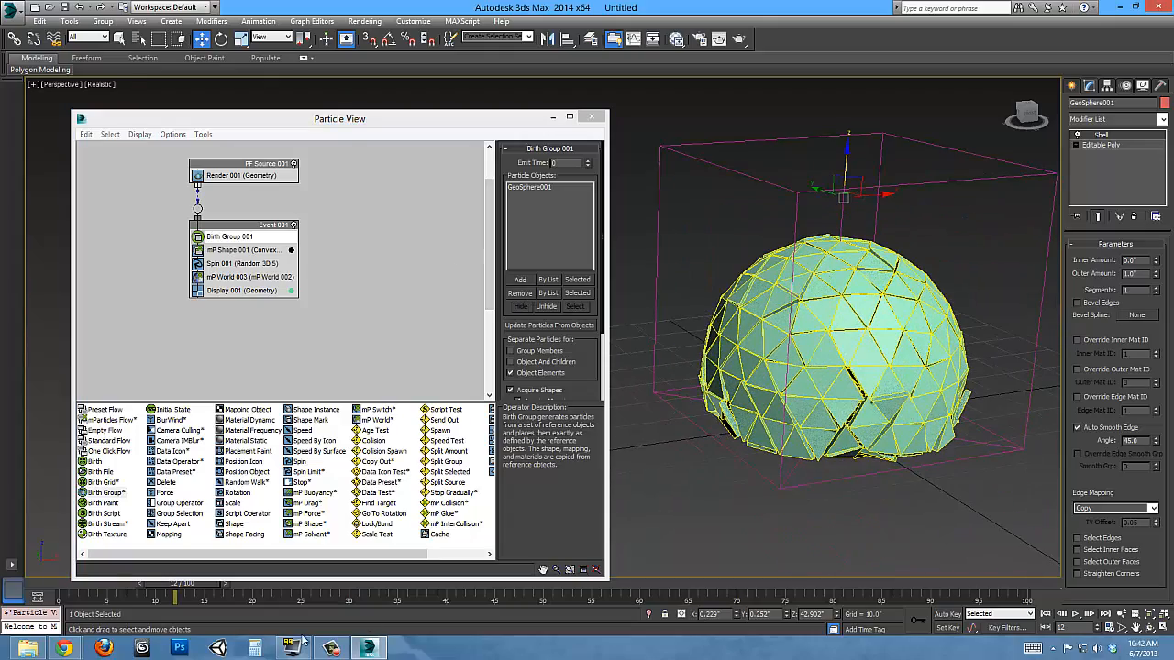
pyautogui.moveTo(186, 587); pyautogui.dragTo(249, 596)
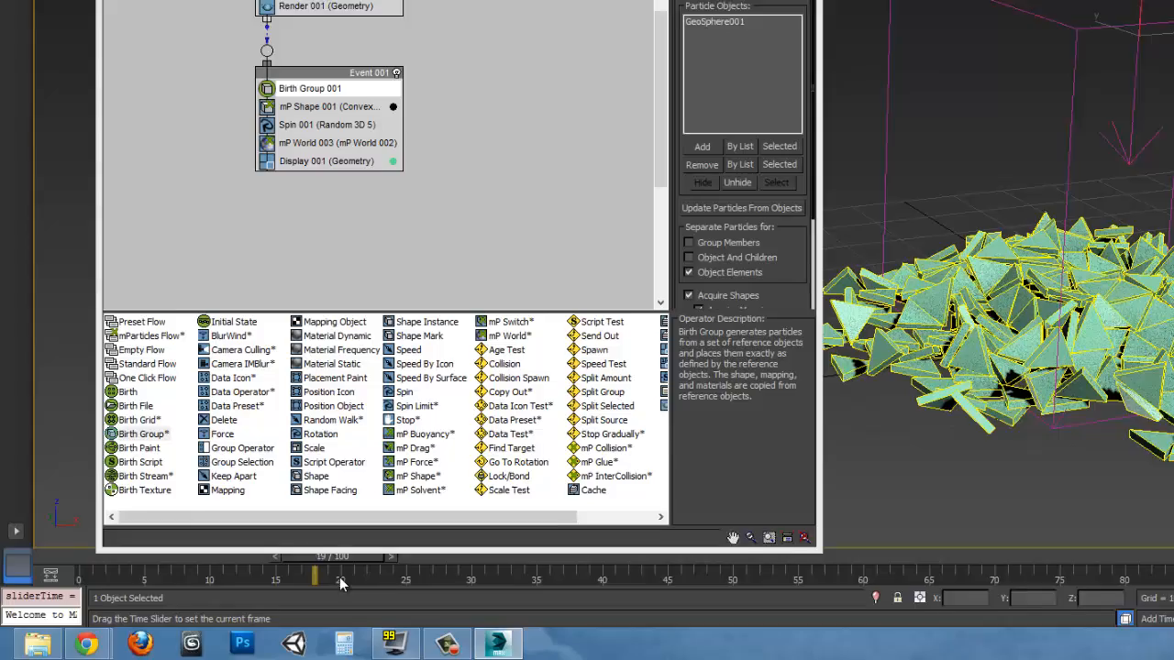
pyautogui.moveTo(340, 576); pyautogui.dragTo(685, 605)
pyautogui.moveTo(122, 548); pyautogui.dragTo(44, 540)
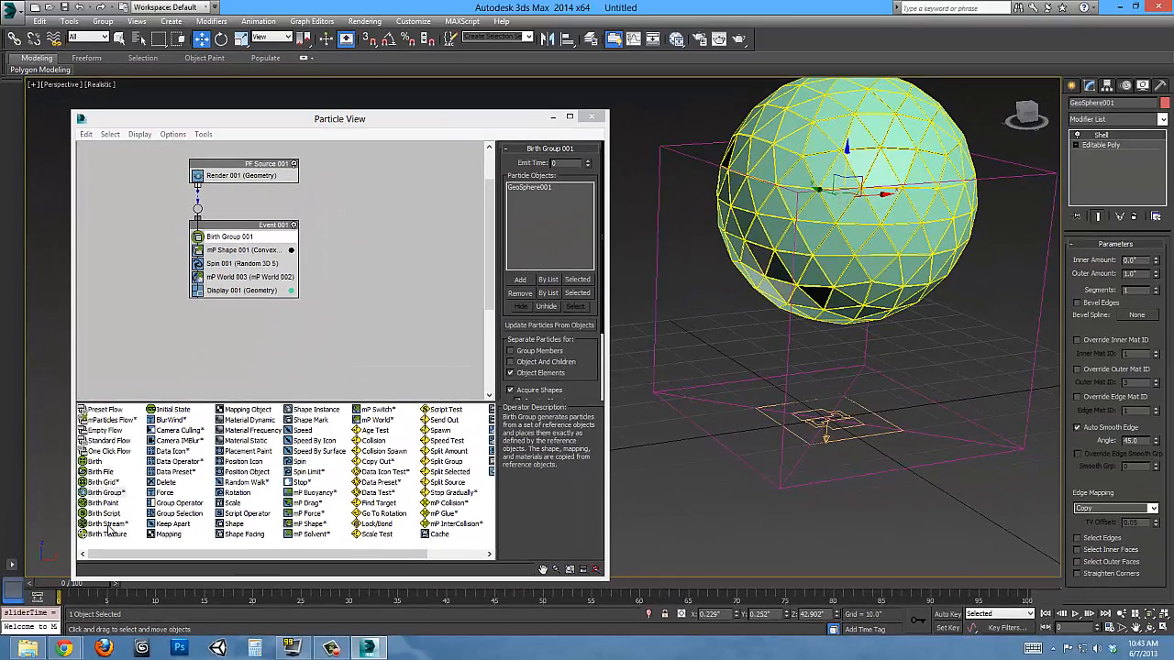
# Replace Birth Group 001 with a Birth Stream operator and insert a Shape operator above mP Shape 001.
pyautogui.click(108, 525)
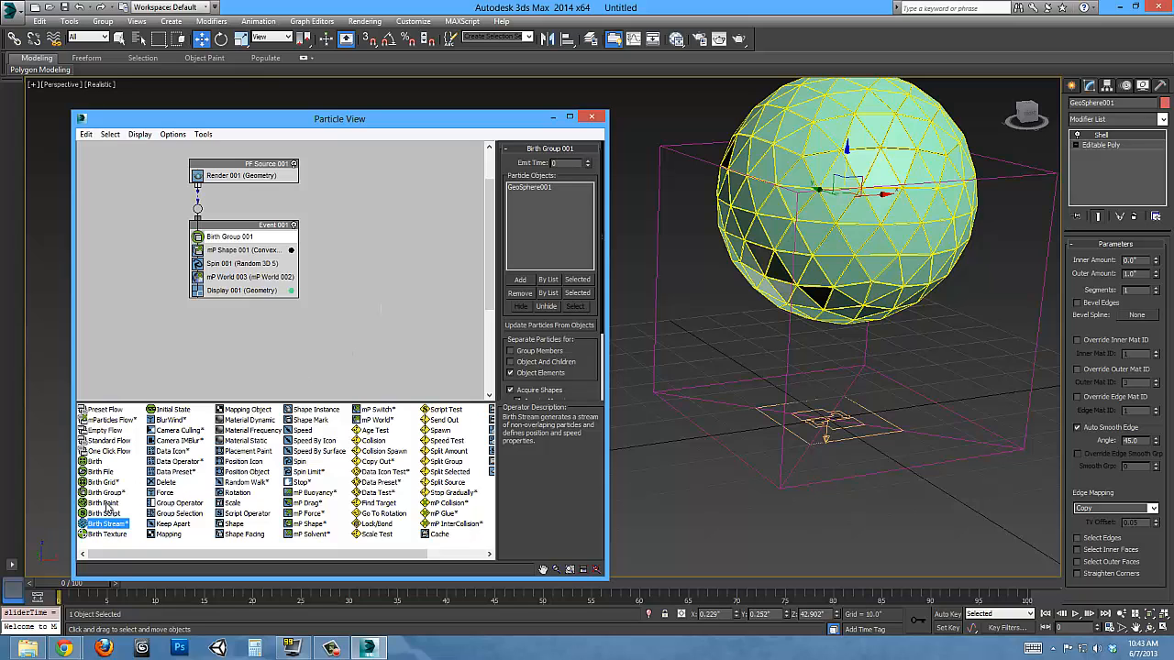
pyautogui.moveTo(109, 525); pyautogui.dragTo(240, 239)
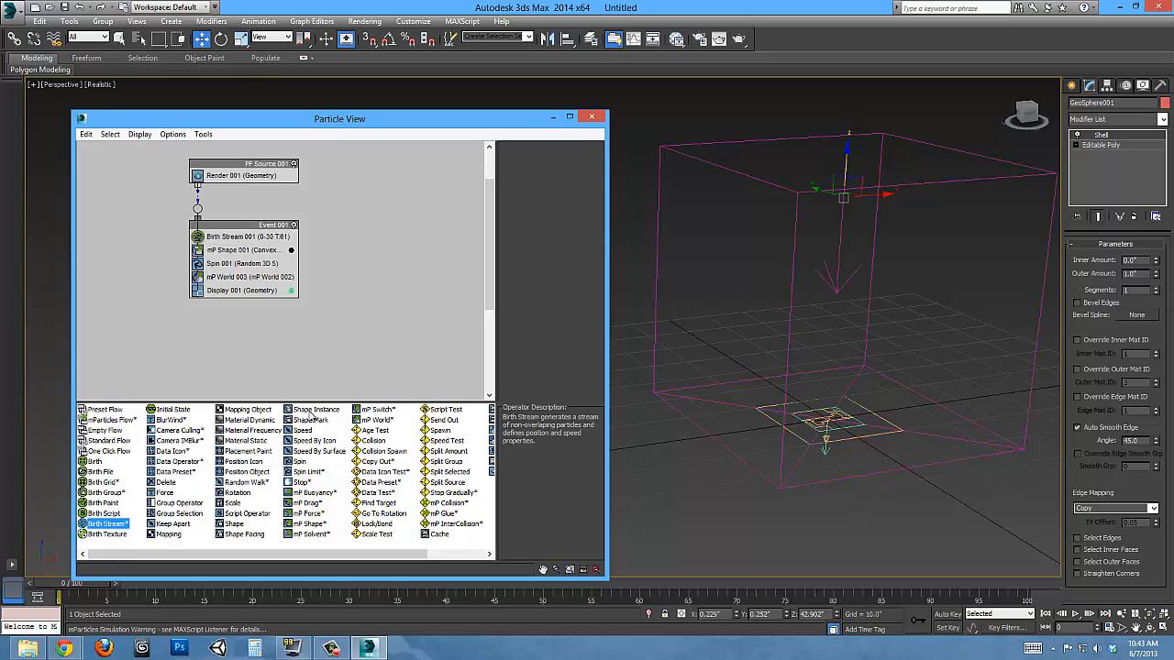
pyautogui.moveTo(234, 526); pyautogui.dragTo(236, 252)
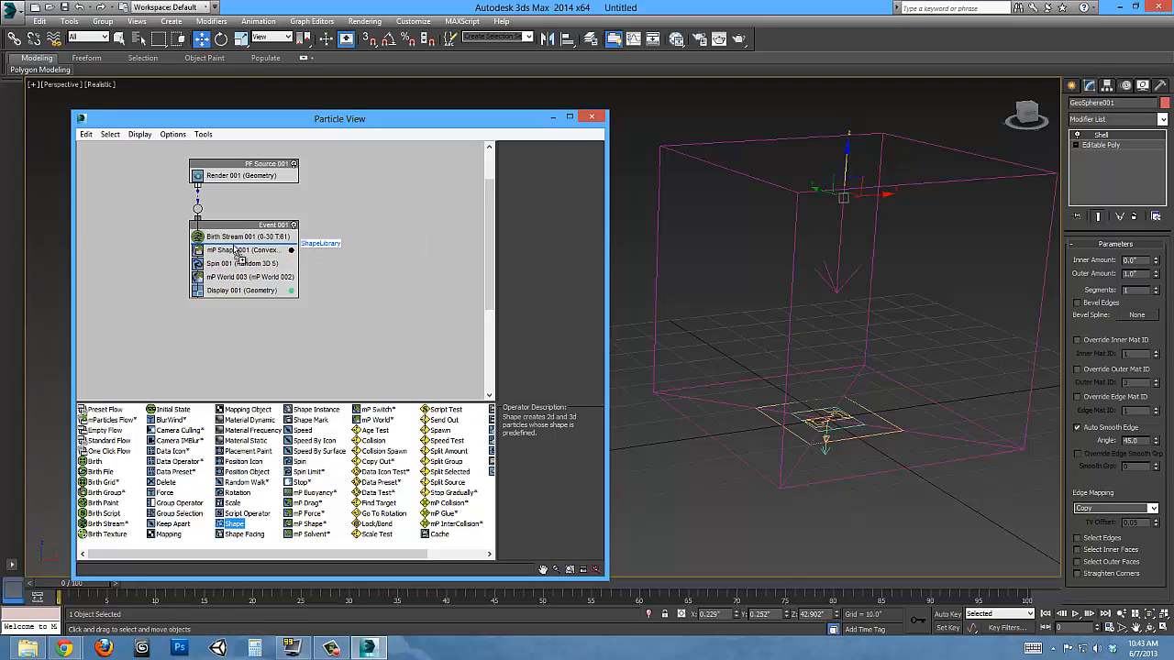
pyautogui.moveTo(236, 249)
pyautogui.mouseDown()
pyautogui.moveTo(236, 268)
pyautogui.moveTo(236, 249)
pyautogui.mouseUp()
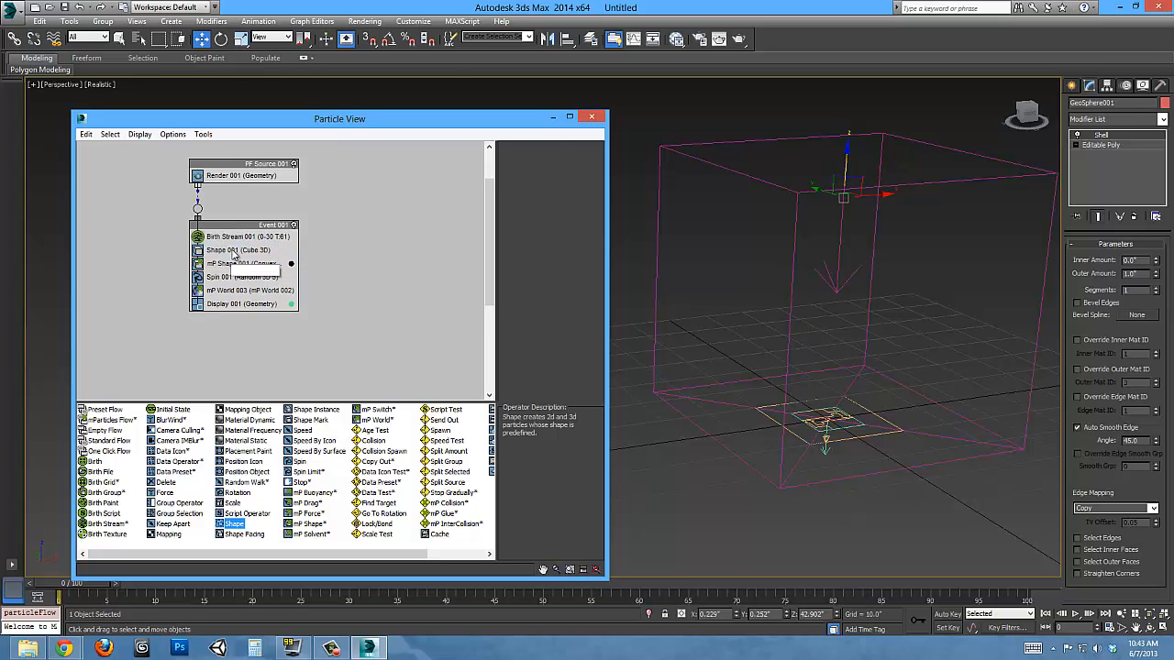
# Show the Birth Stream 001 settings and scrub to frame 46 to examine how the streamed cubes collide and scatter.
pyautogui.click(241, 238)
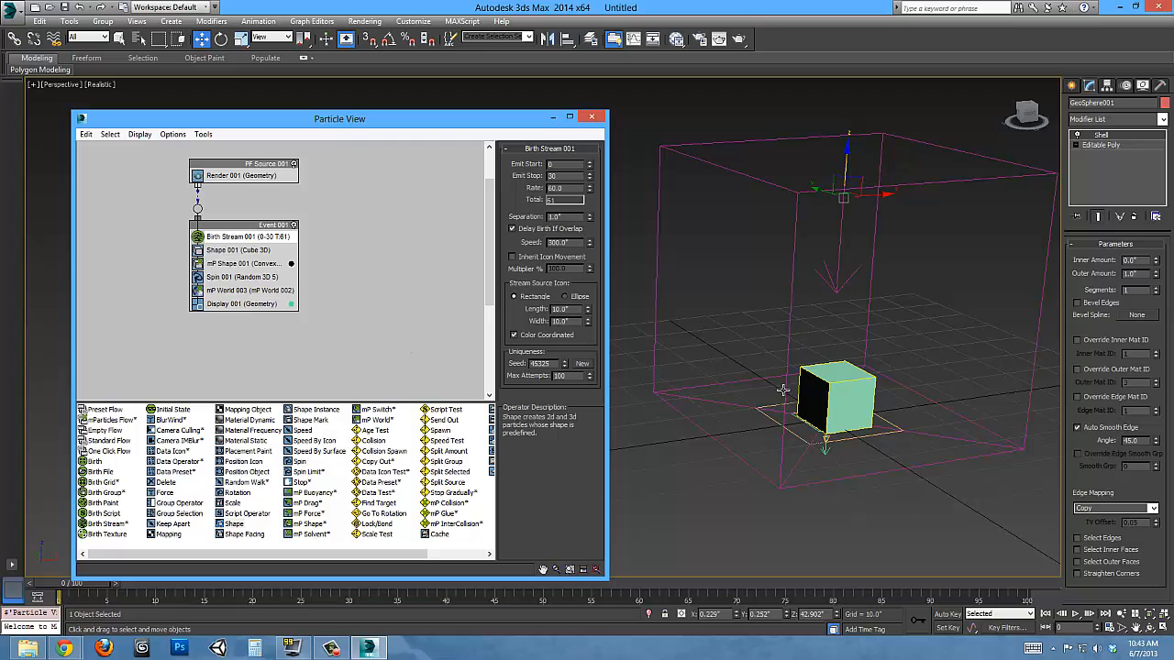
pyautogui.moveTo(783, 390); pyautogui.dragTo(790, 406)
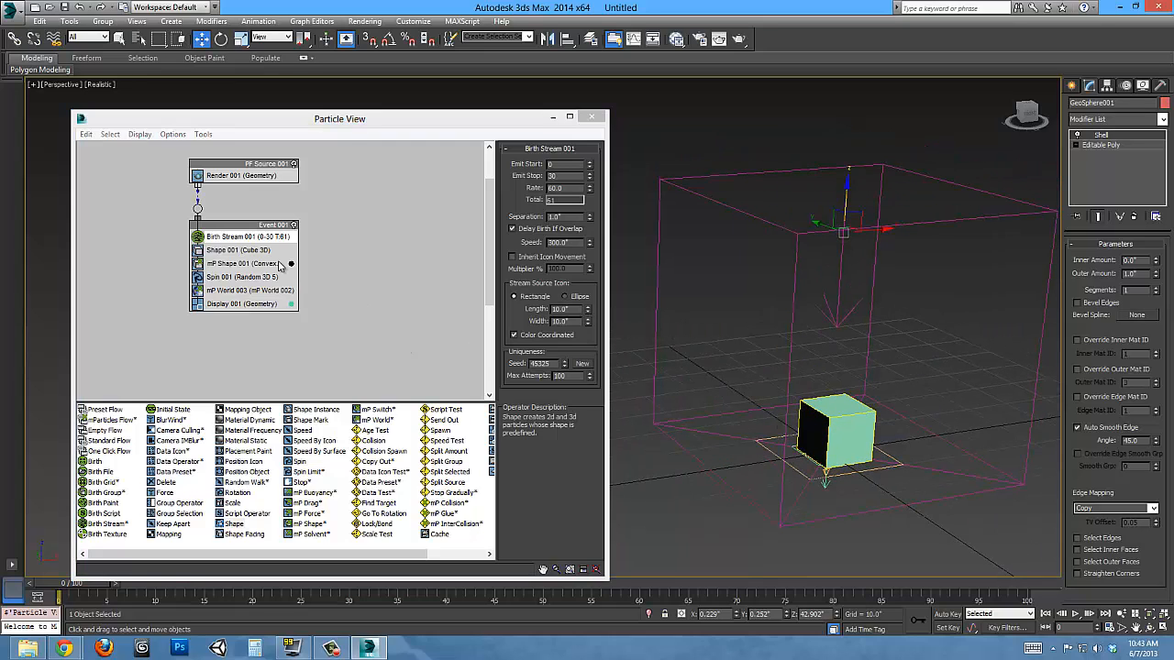
pyautogui.moveTo(77, 587); pyautogui.dragTo(231, 606)
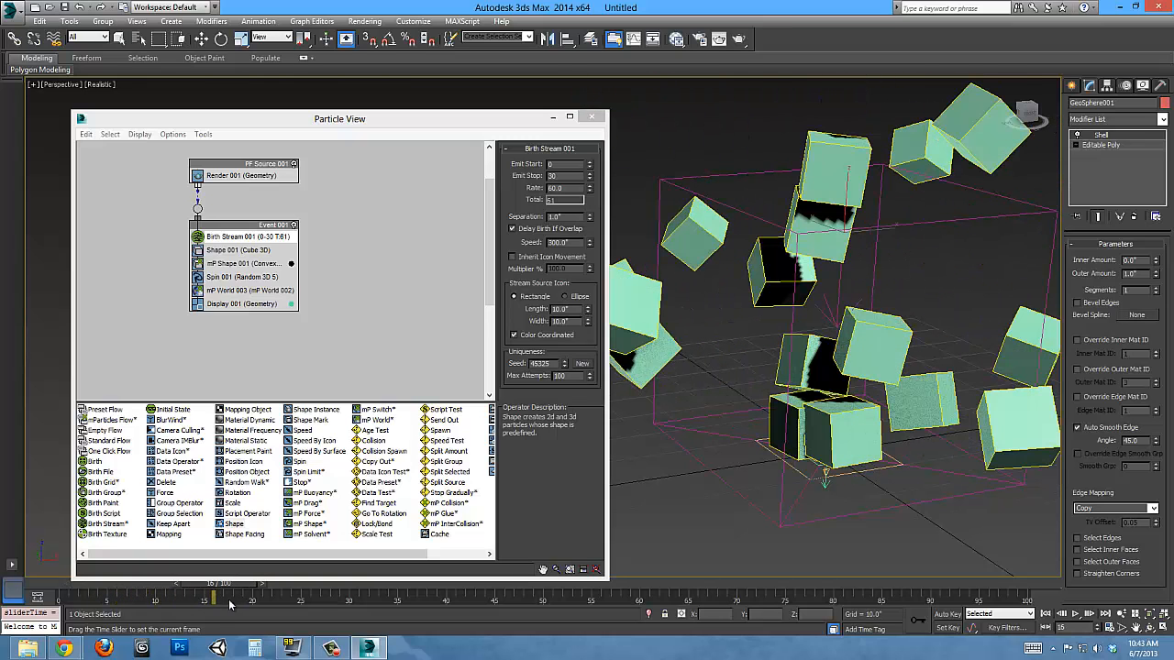
pyautogui.press('w')
pyautogui.scroll(-4, 876, 376)
pyautogui.scroll(-5, 876, 374)
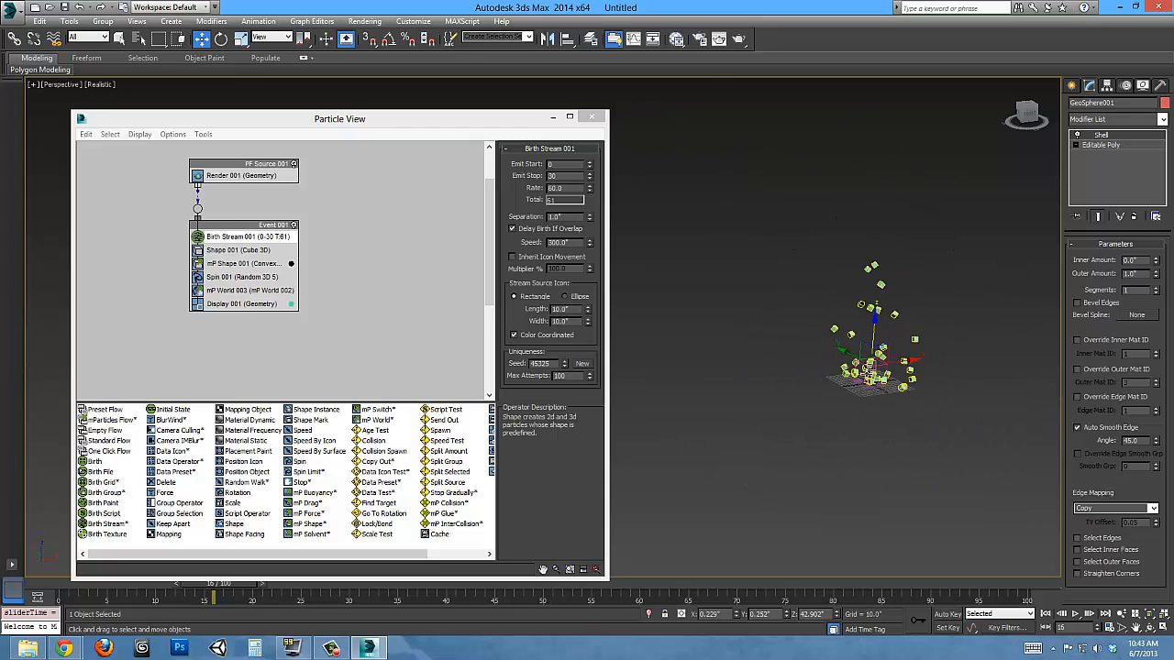
pyautogui.scroll(5, 865, 377)
pyautogui.moveTo(876, 295); pyautogui.dragTo(839, 369, button='middle')
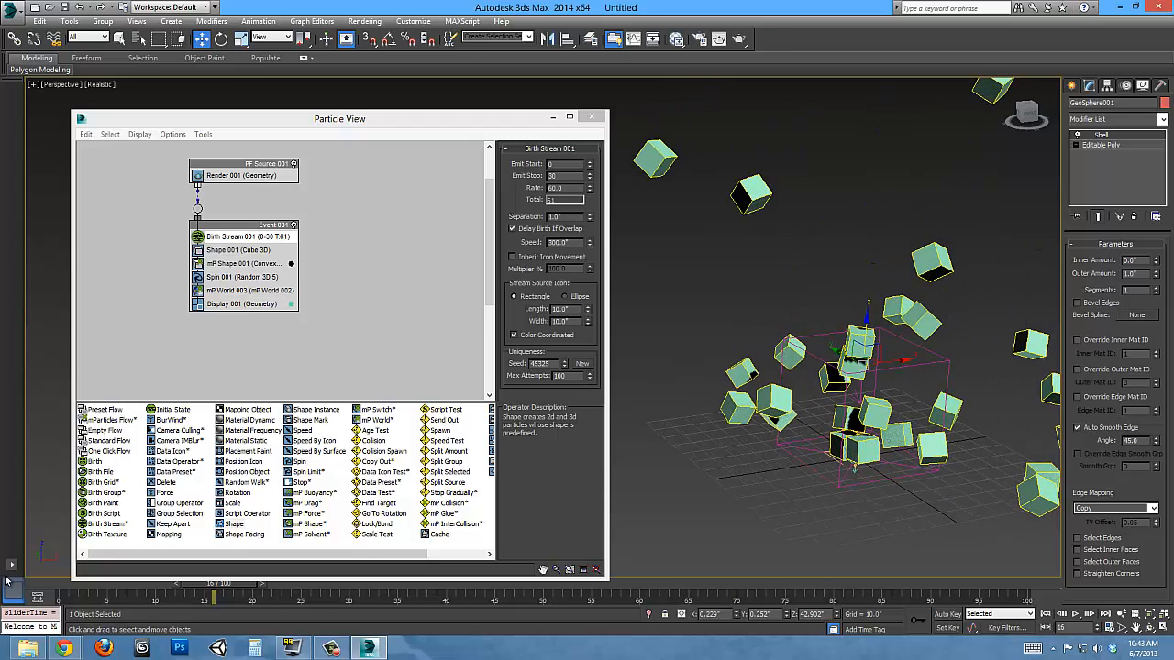
pyautogui.moveTo(187, 592); pyautogui.dragTo(490, 590)
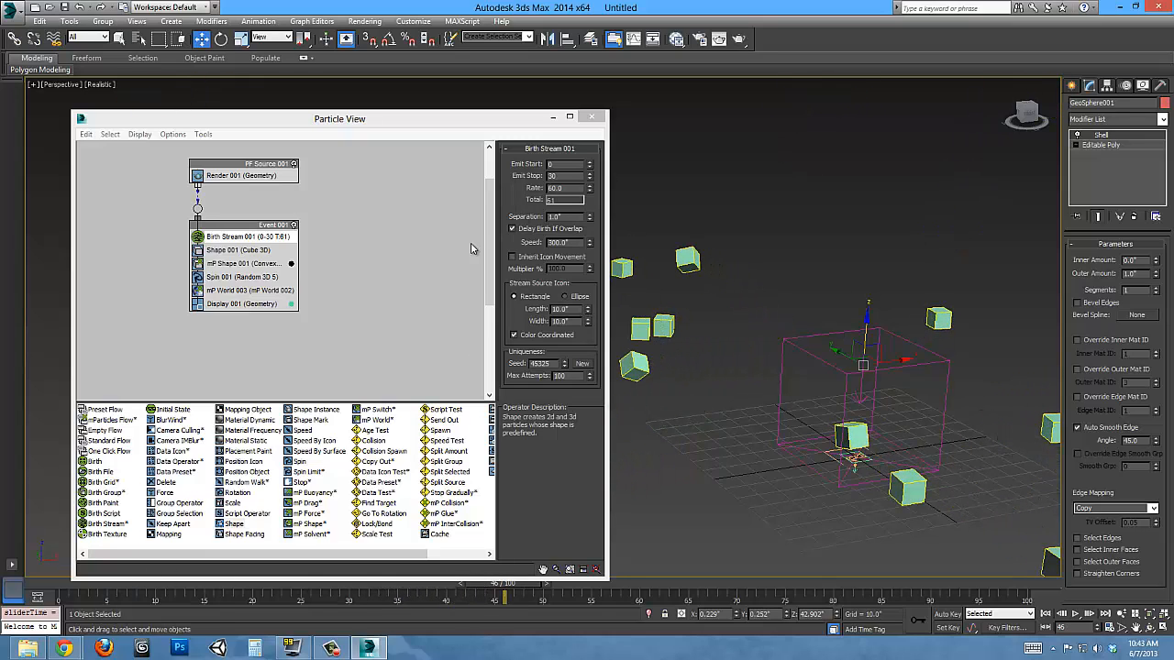
# Read the descriptions of the Camera Culling, Camera IMBlur, Data Operator and Data Preset operators.
pyautogui.click(183, 432)
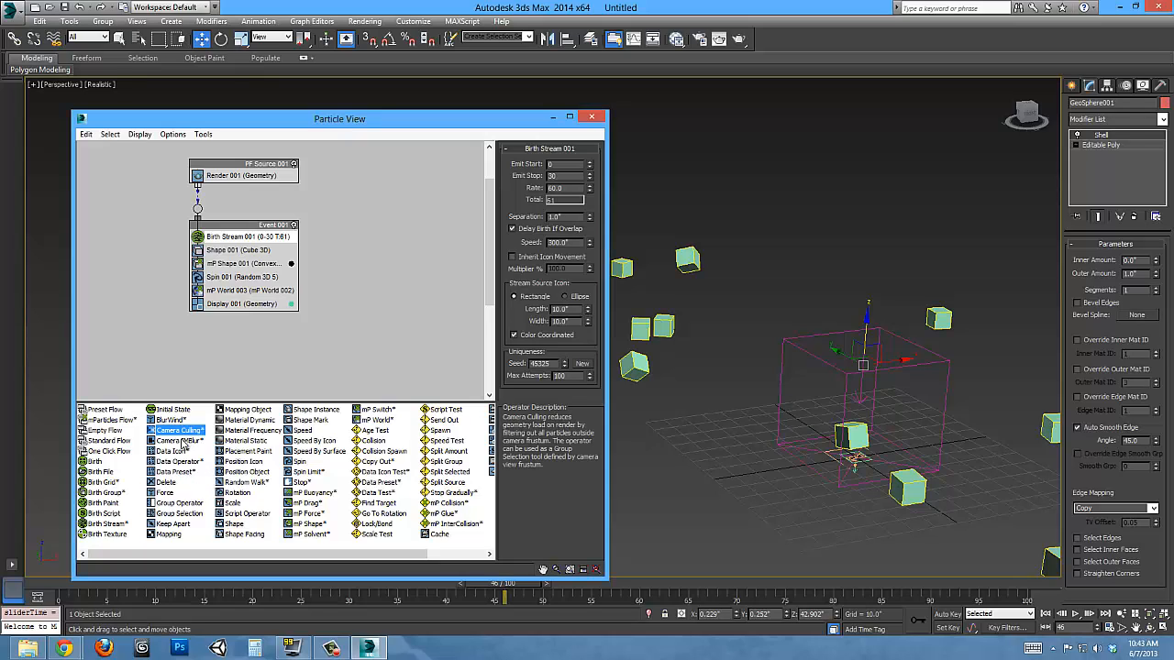
pyautogui.click(179, 441)
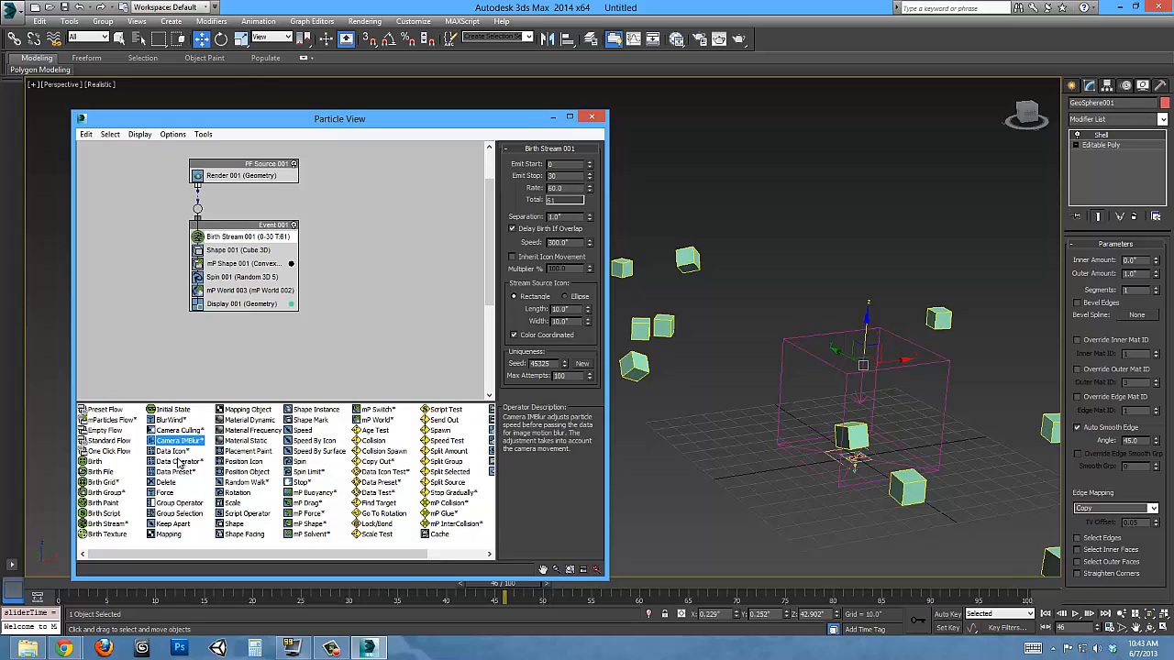
pyautogui.click(179, 462)
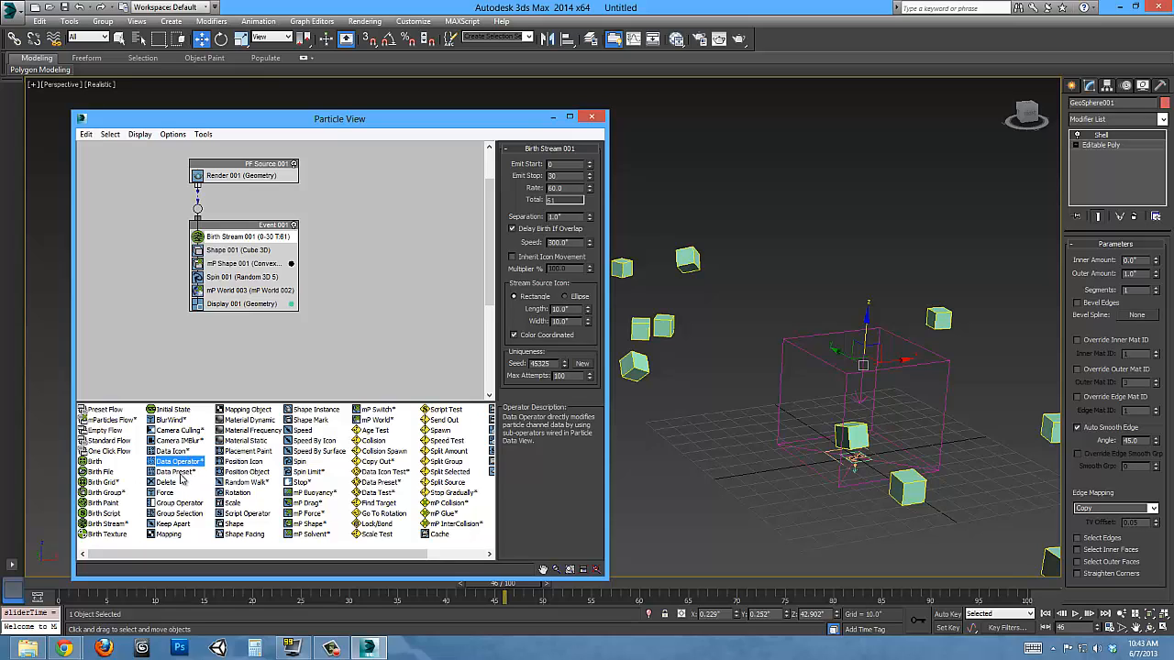
pyautogui.click(179, 474)
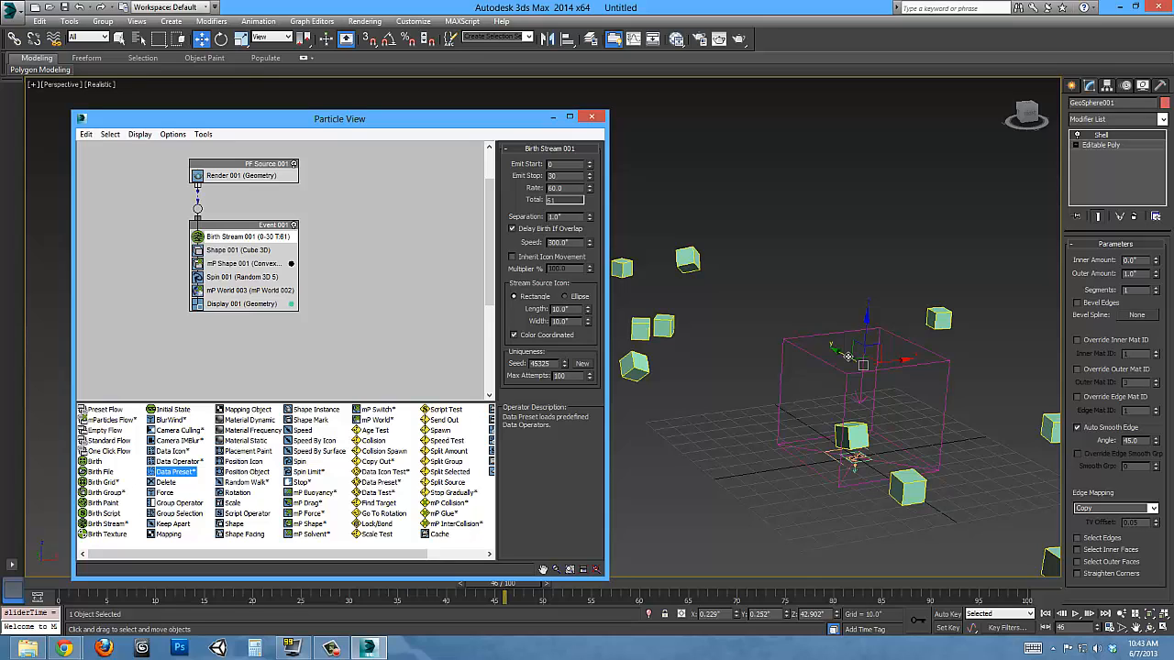
pyautogui.moveTo(848, 343); pyautogui.dragTo(850, 355, button='middle')
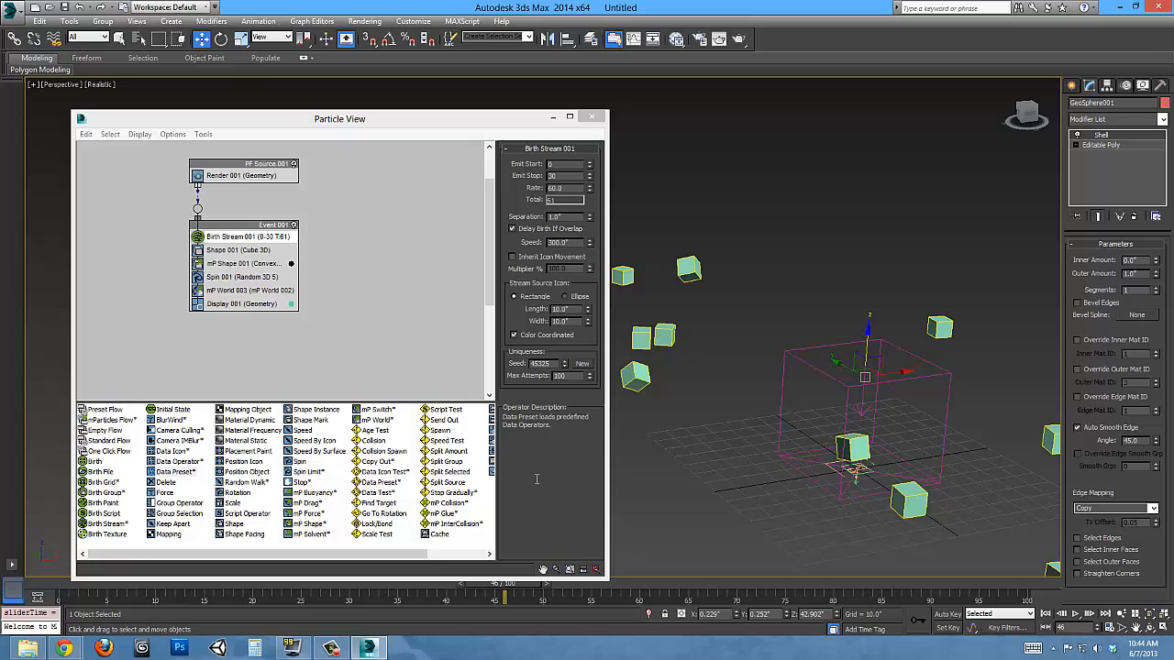
pyautogui.click(184, 462)
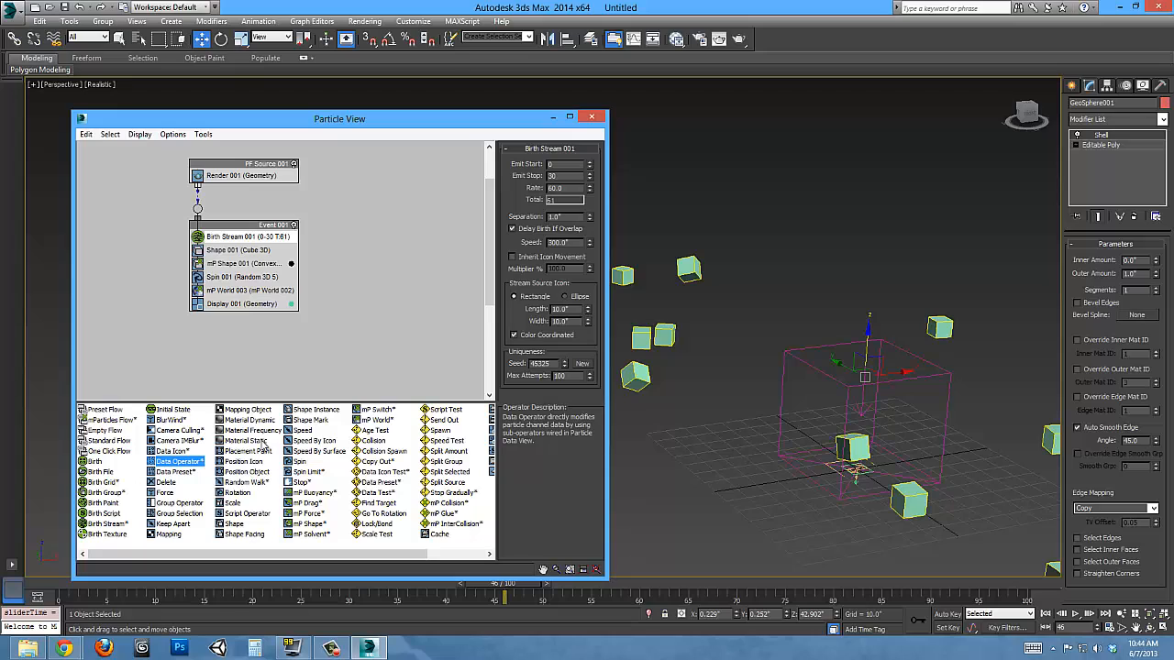
# Delete the entire particle flow from Particle View and remove the mP World 002 helper from the scene.
pyautogui.click(356, 340)
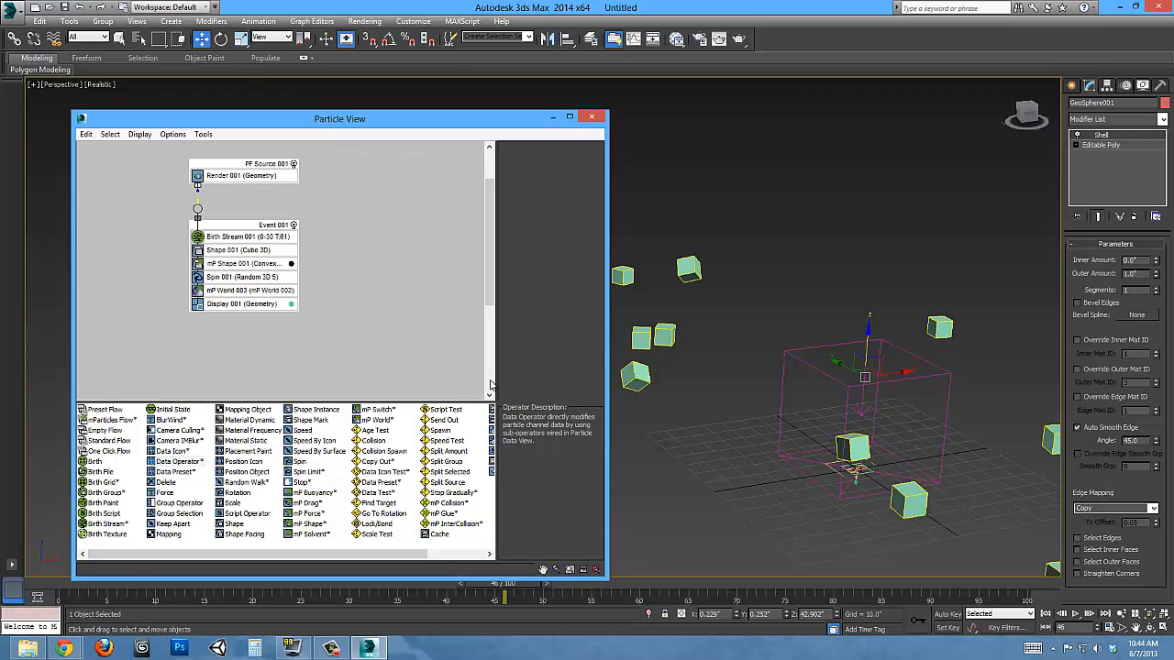
pyautogui.hotkey('ctrl', 'a')
pyautogui.press('Delete')
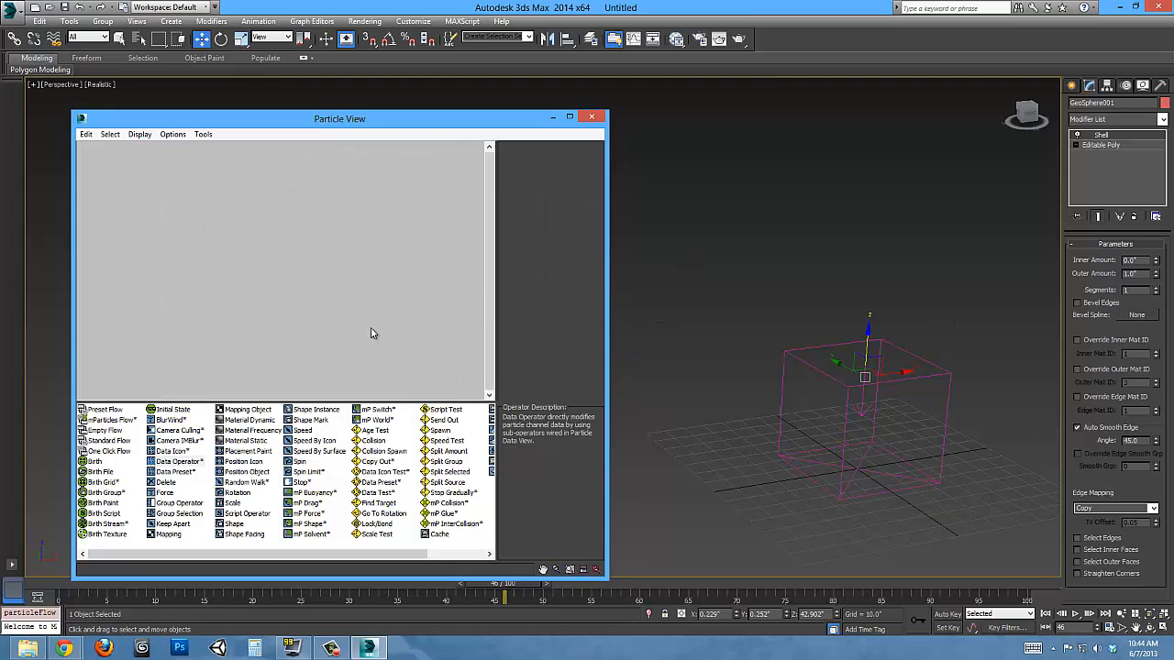
pyautogui.click(909, 470)
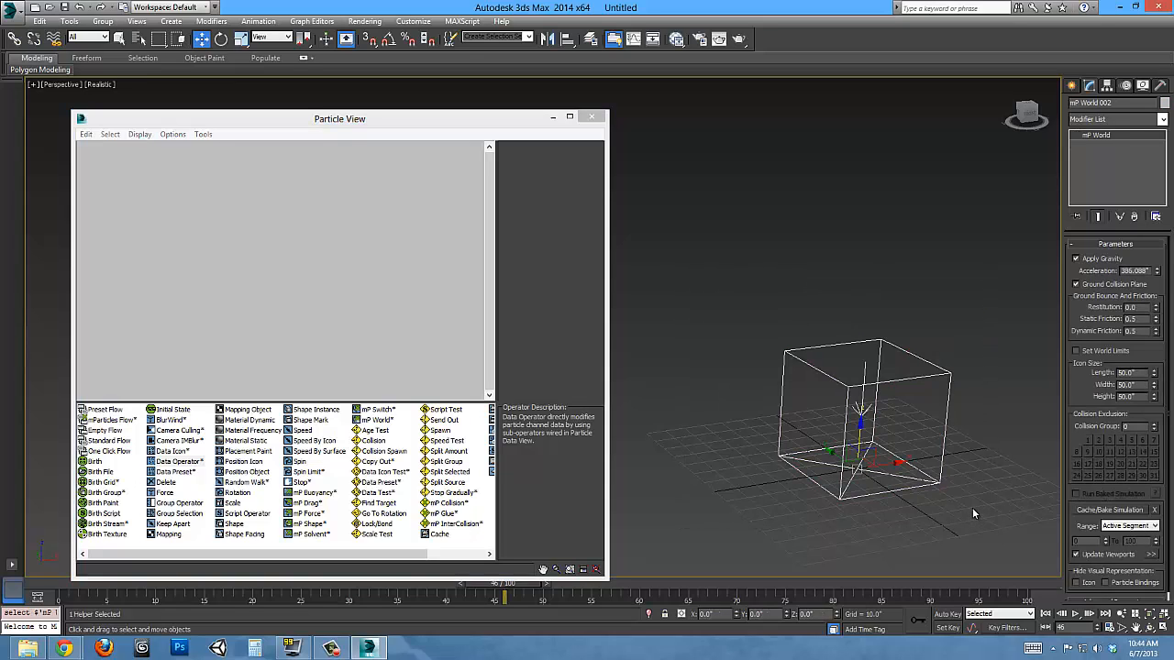
pyautogui.press('Delete')
pyautogui.click(1075, 87)
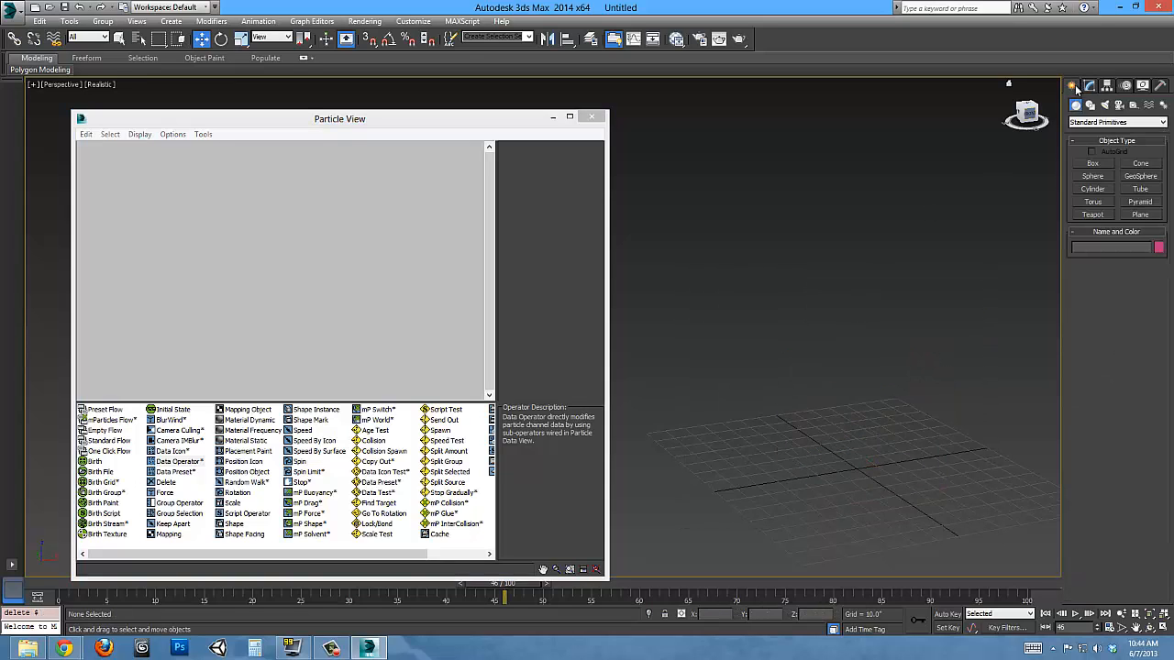
pyautogui.click(1093, 190)
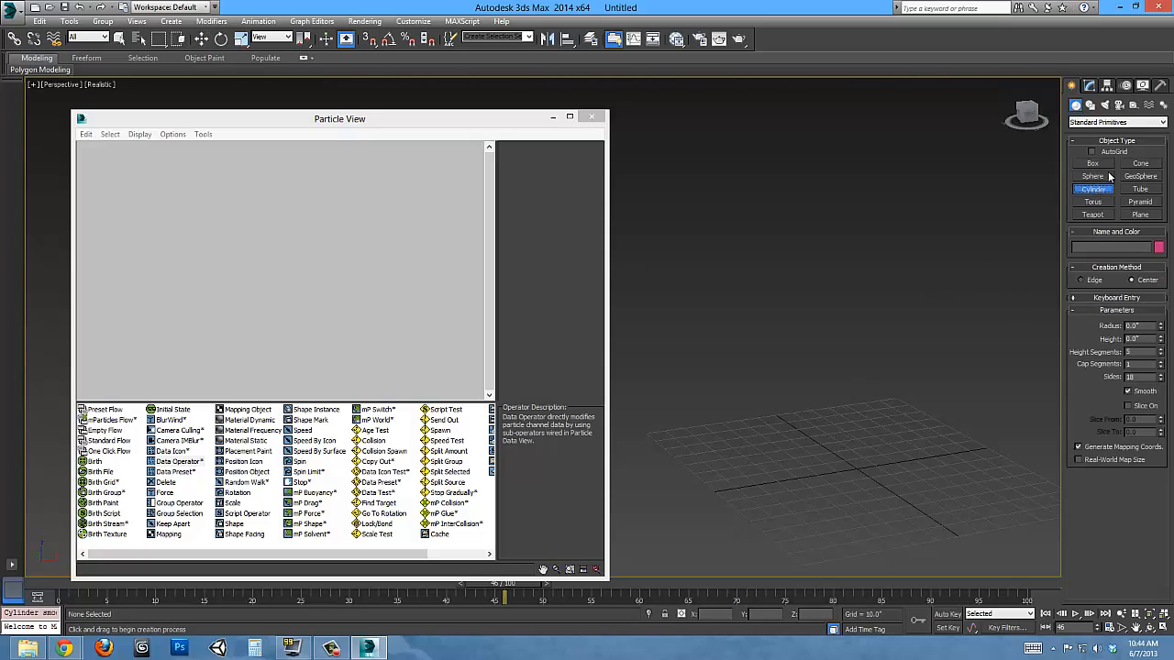
pyautogui.press('w')
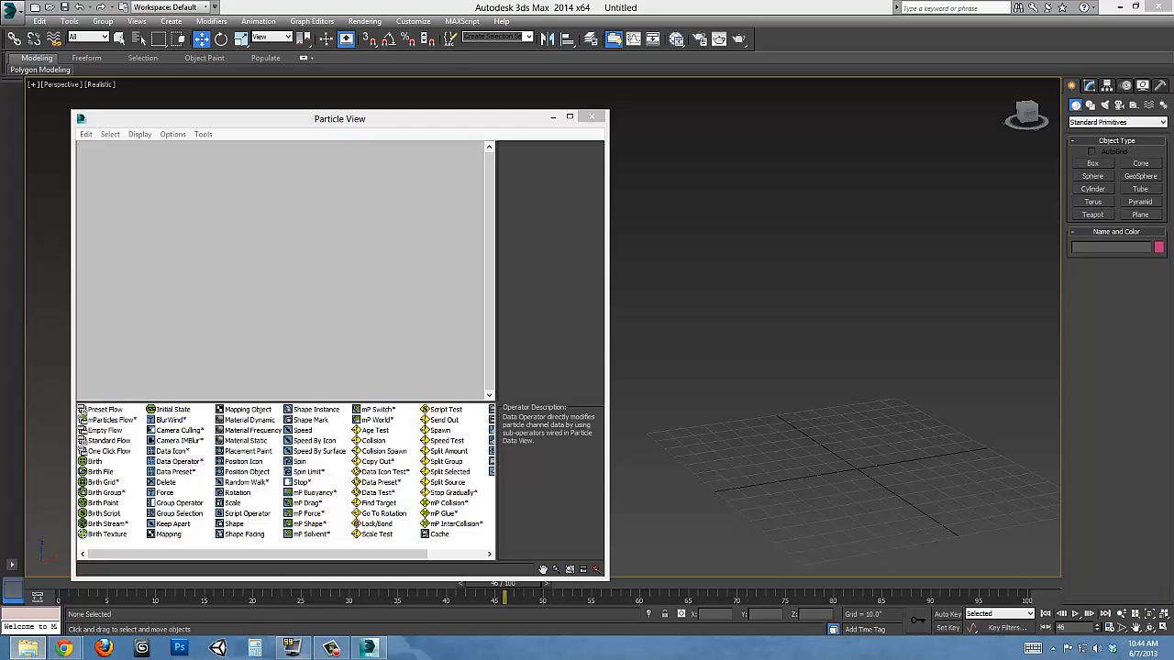
# Merge the male head model into the empty scene and place it beside the grid.
pyautogui.moveTo(758, 390); pyautogui.dragTo(739, 425)
pyautogui.click(836, 448)
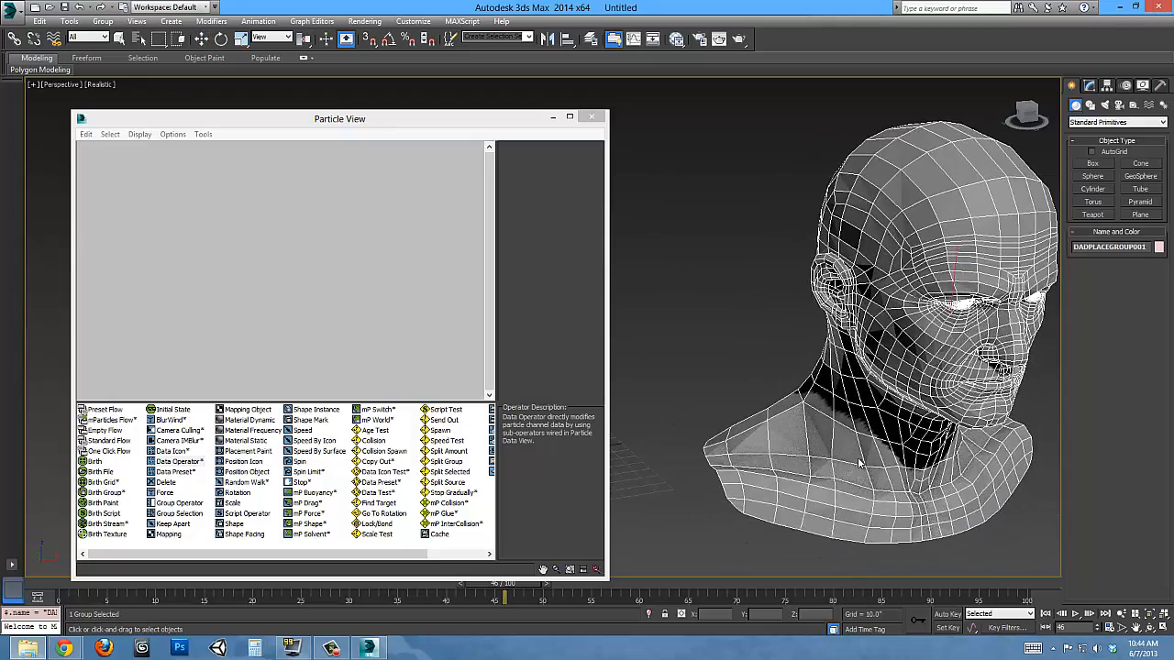
pyautogui.click(737, 461)
pyautogui.moveTo(737, 461); pyautogui.dragTo(817, 428, button='middle')
pyautogui.scroll(-2, 908, 361)
pyautogui.moveTo(817, 332); pyautogui.dragTo(830, 369, button='middle')
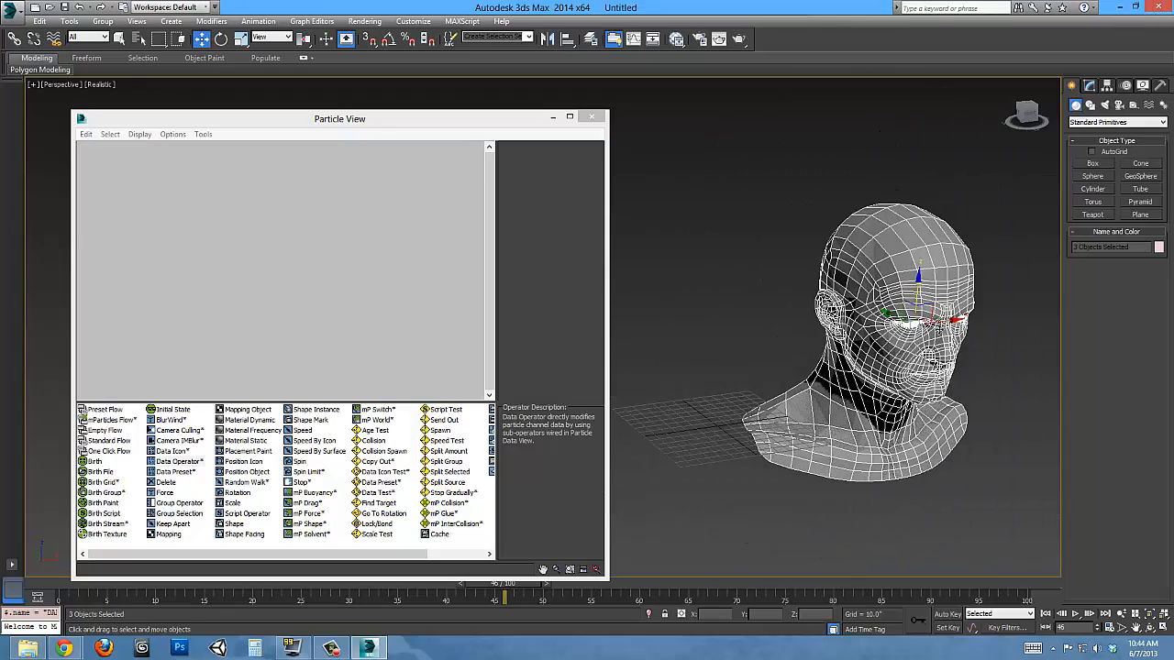
# Move the male head over the centre of the grid and raise it above the ground plane.
pyautogui.moveTo(948, 321); pyautogui.dragTo(782, 339)
pyautogui.keyDown('alt'); pyautogui.moveTo(553, 295); pyautogui.dragTo(673, 284, button='middle'); pyautogui.keyUp('alt')
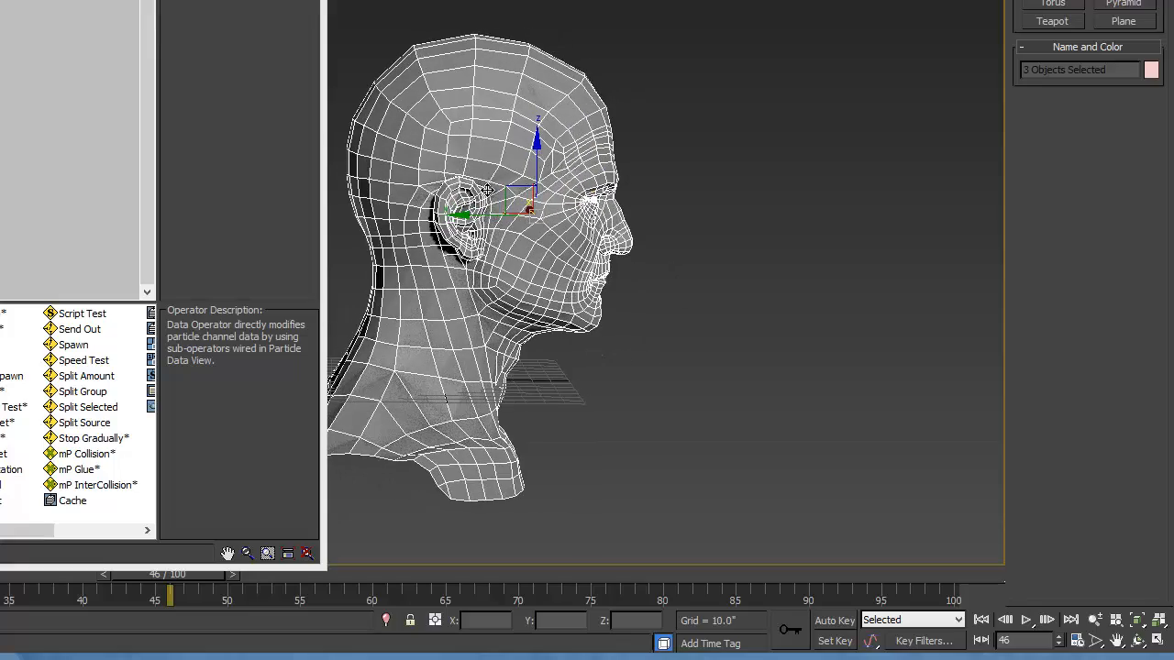
pyautogui.moveTo(509, 195); pyautogui.dragTo(540, 114)
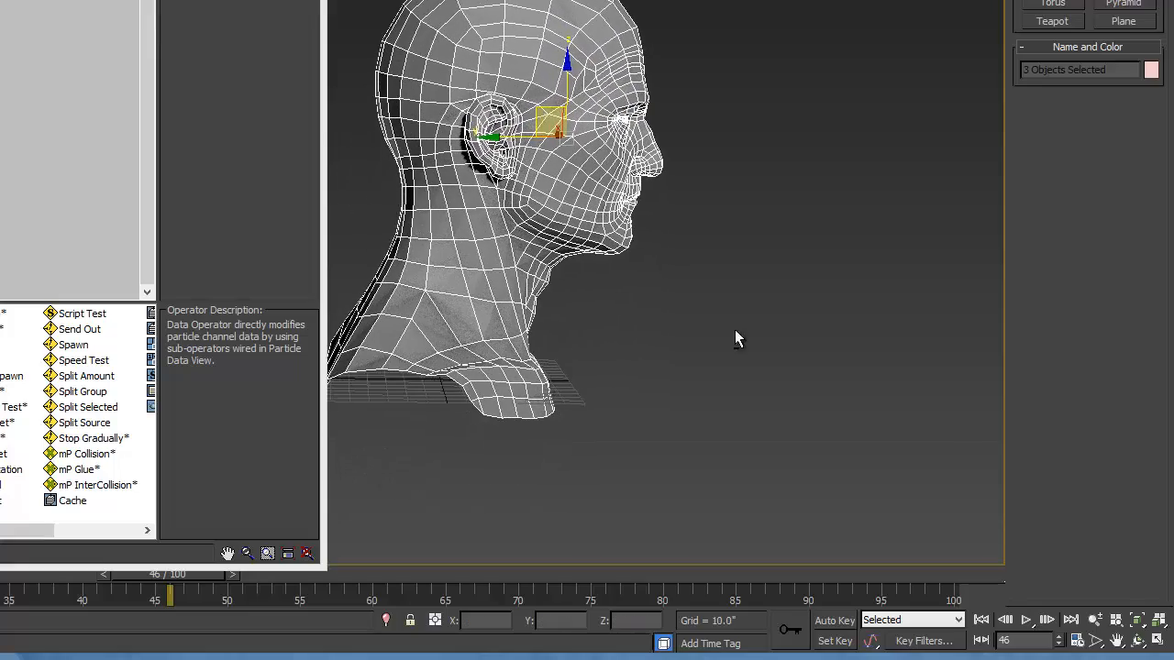
pyautogui.keyDown('alt'); pyautogui.moveTo(735, 329); pyautogui.dragTo(733, 353, button='middle'); pyautogui.keyUp('alt')
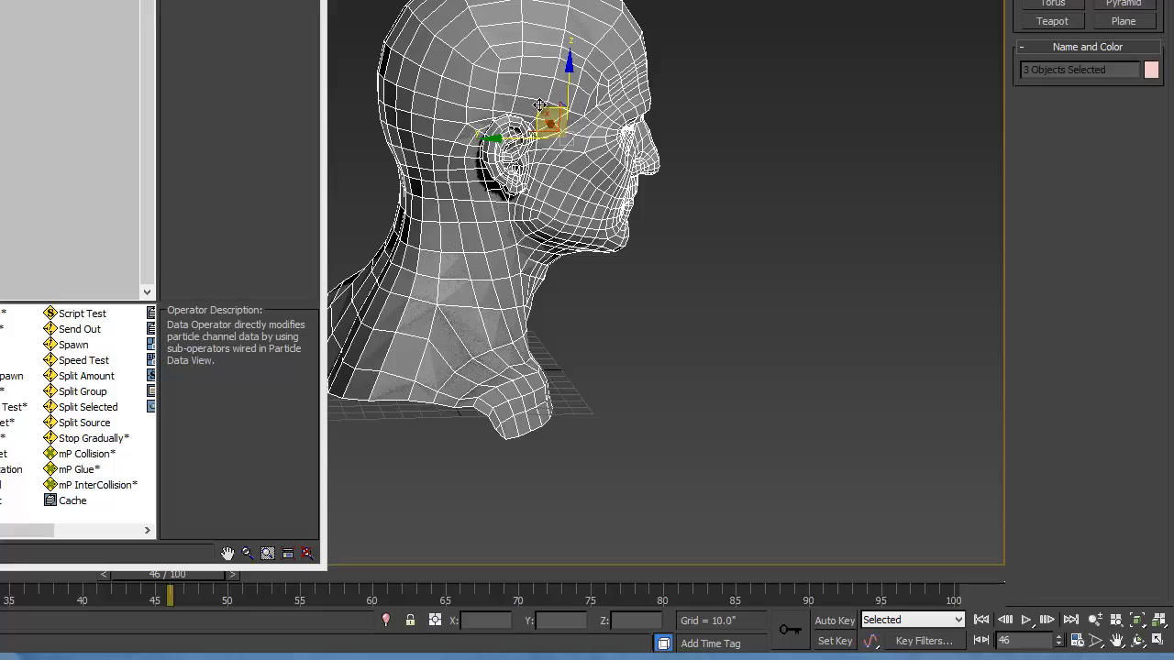
pyautogui.moveTo(541, 117); pyautogui.dragTo(533, 70)
pyautogui.keyDown('alt'); pyautogui.moveTo(631, 311); pyautogui.dragTo(501, 301, button='middle'); pyautogui.keyUp('alt')
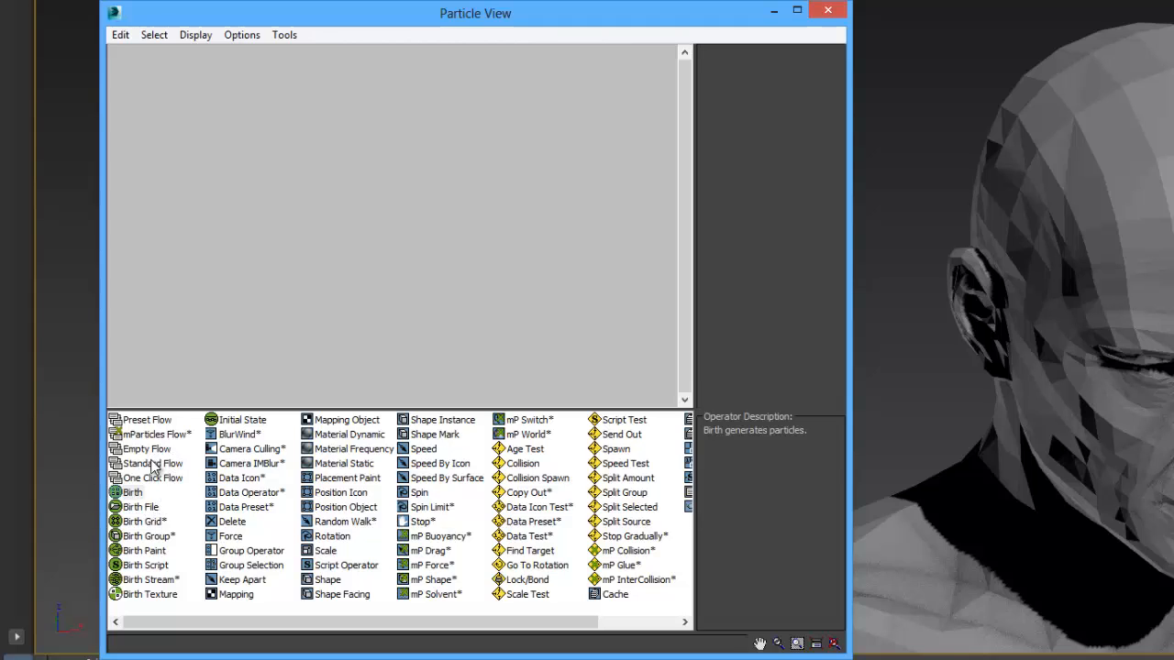
# Add a Standard Flow to the empty particle diagram.
pyautogui.moveTo(153, 465); pyautogui.dragTo(330, 330)
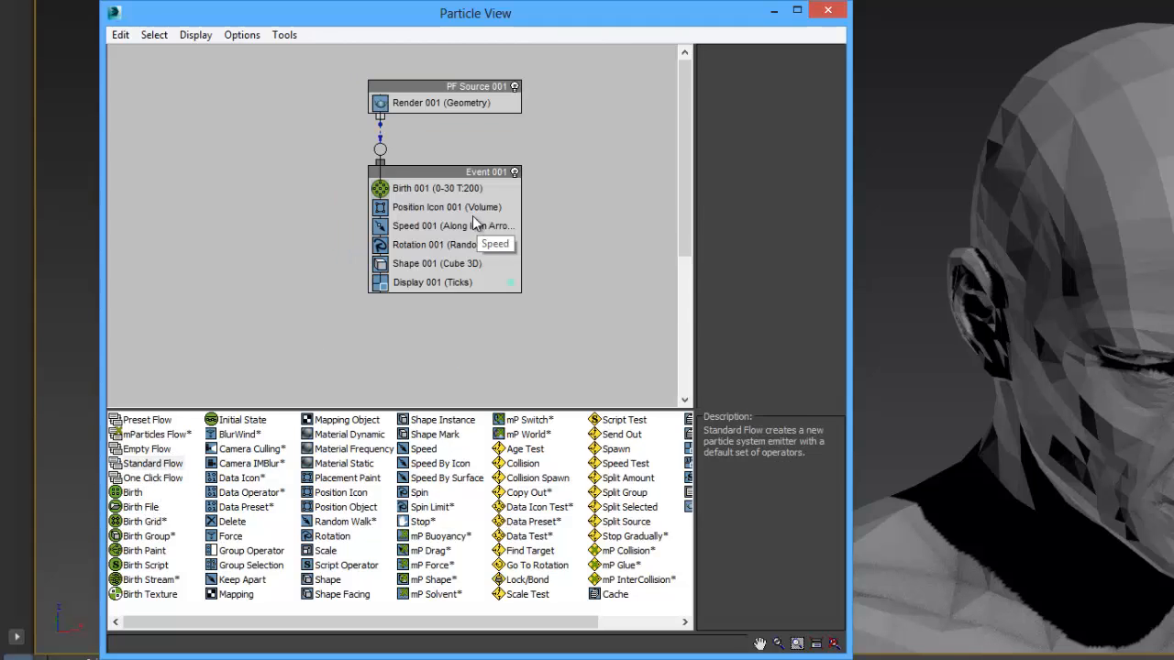
# Delete the Position Icon operator from Event 001.
pyautogui.click(400, 211)
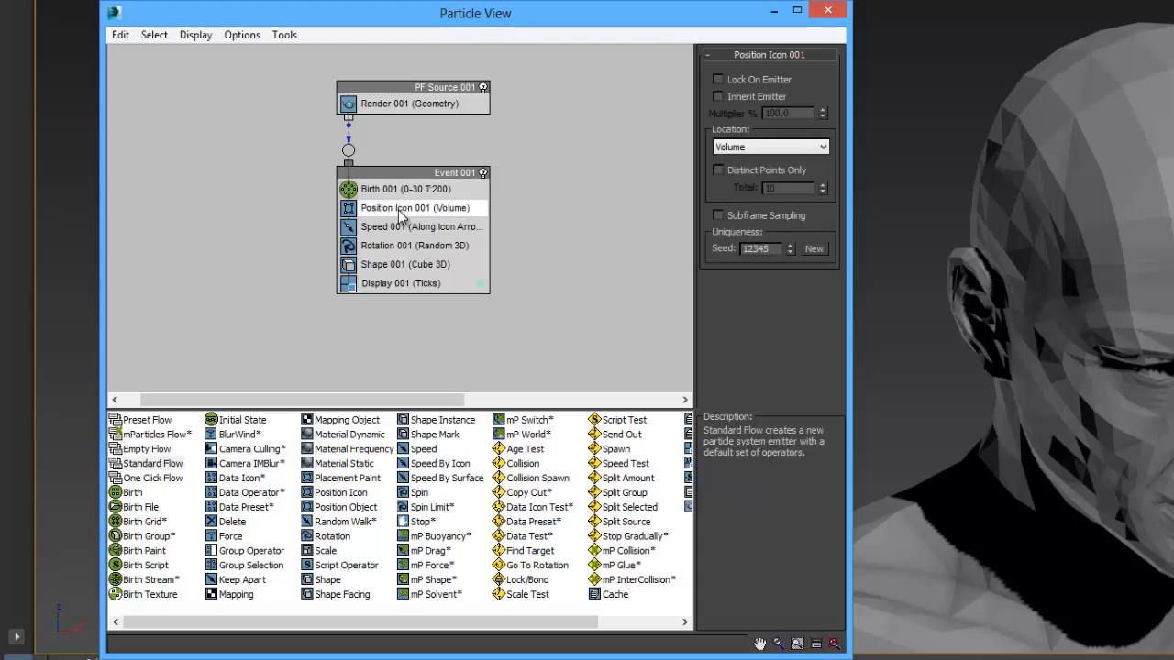
pyautogui.rightClick(400, 213)
pyautogui.click(483, 406)
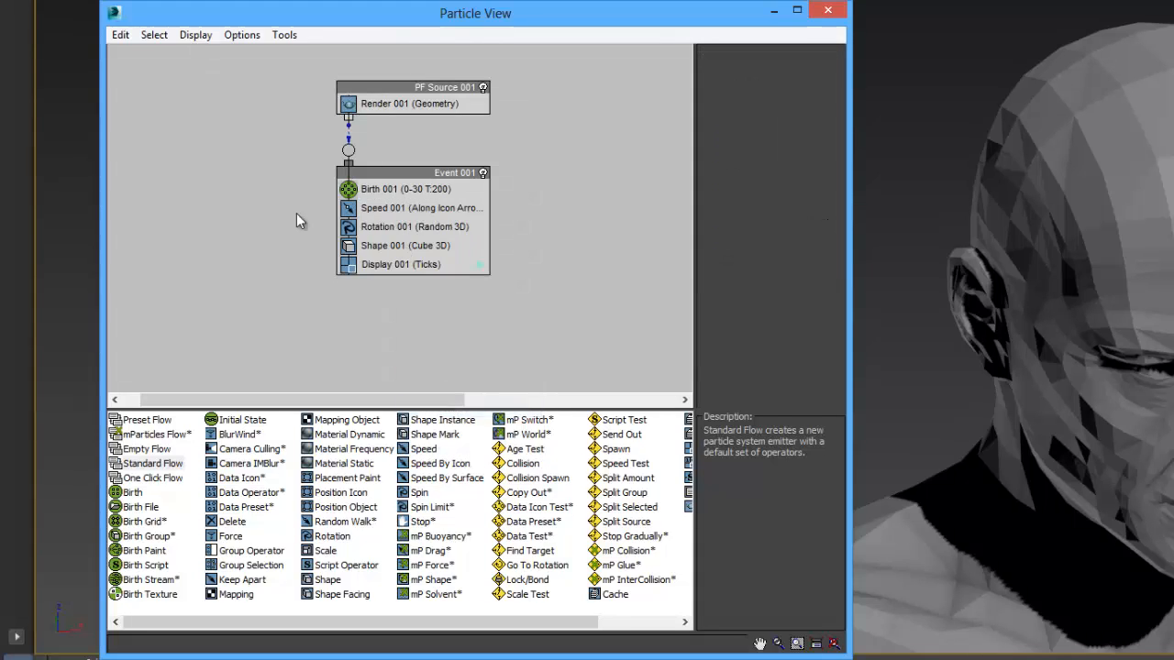
# Try to delete the Speed and Rotation operators of Event 001 together, and undo the deletion.
pyautogui.click(417, 211)
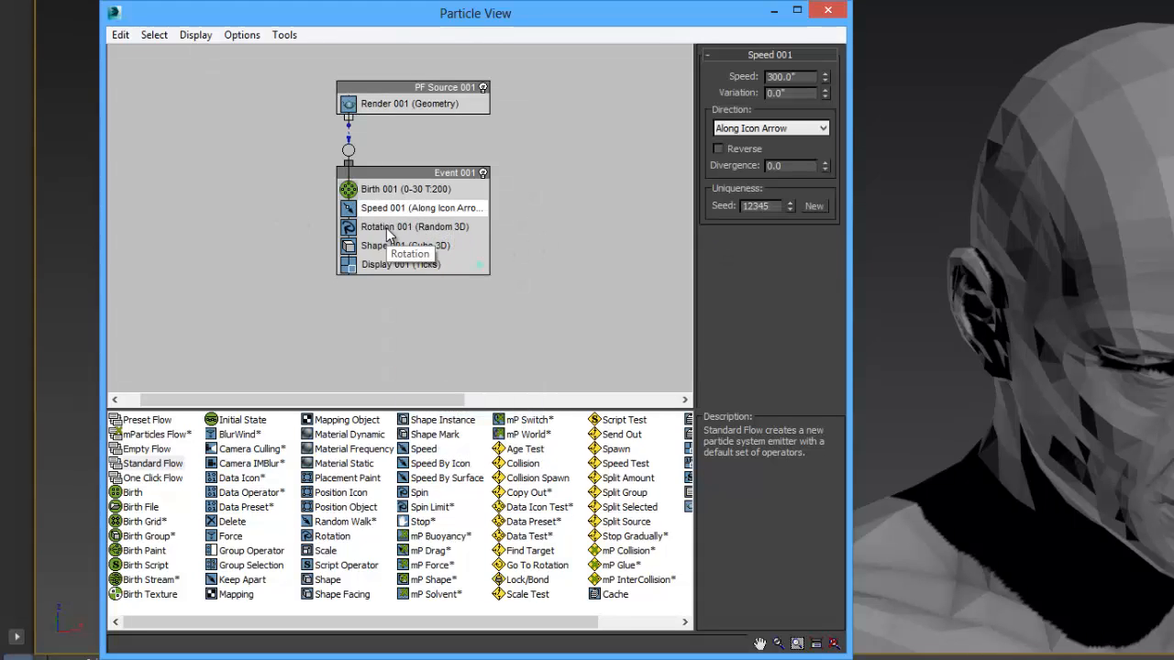
pyautogui.keyDown('ctrl'); pyautogui.click(387, 229); pyautogui.keyUp('ctrl')
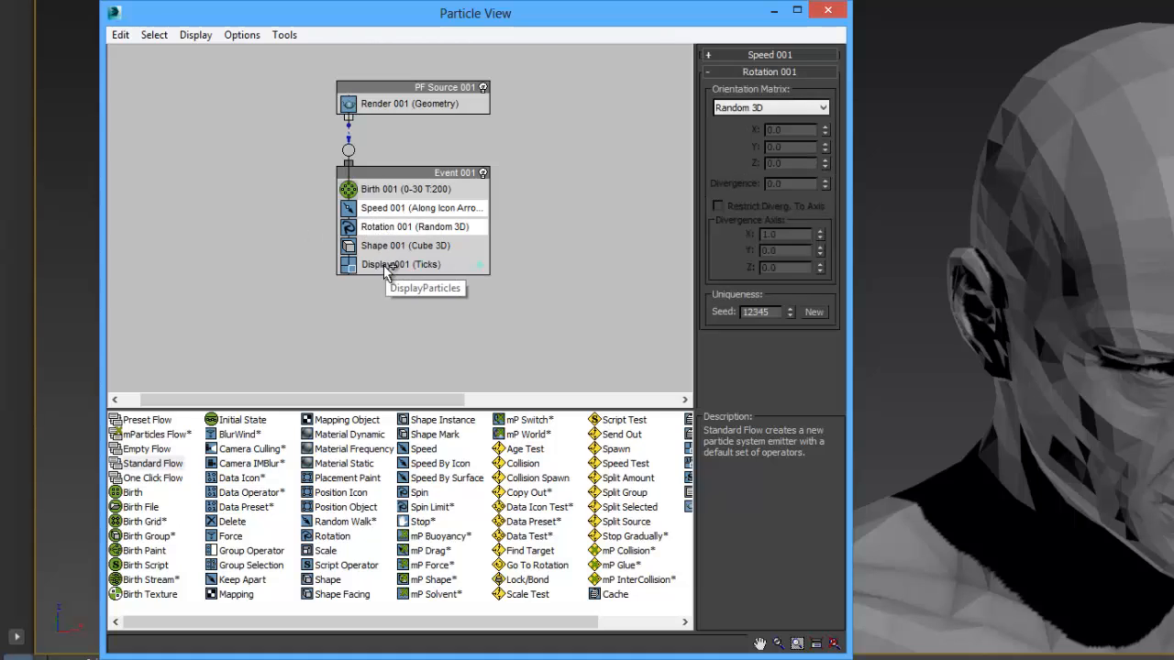
pyautogui.rightClick(384, 222)
pyautogui.click(448, 351)
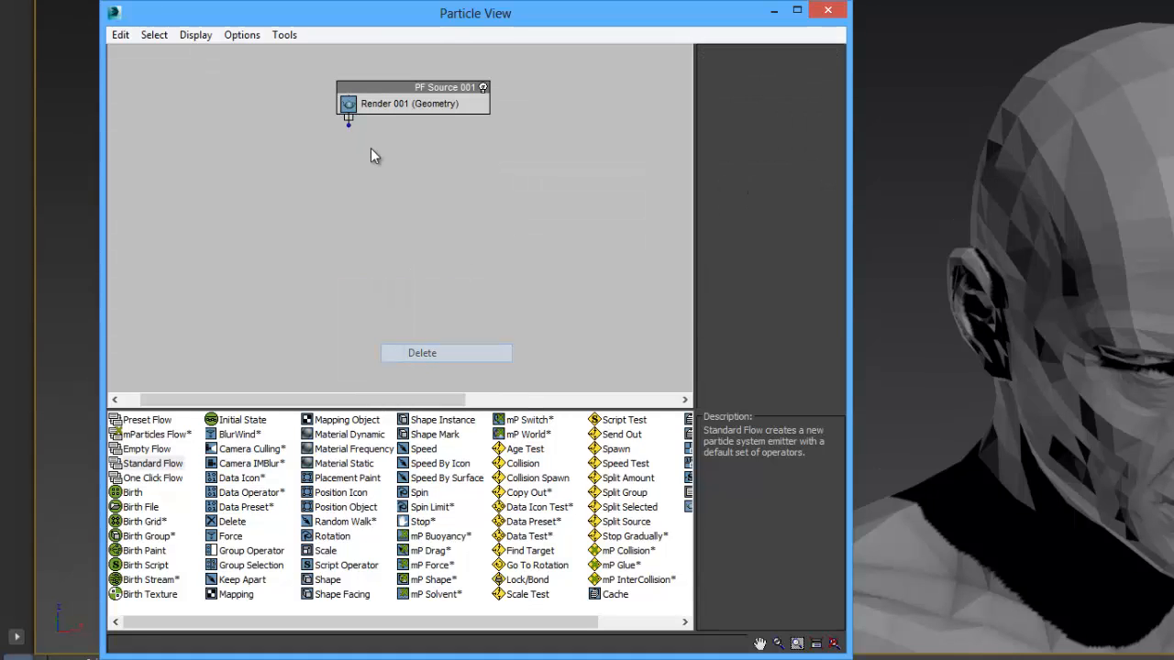
pyautogui.hotkey('ctrl', 'z')
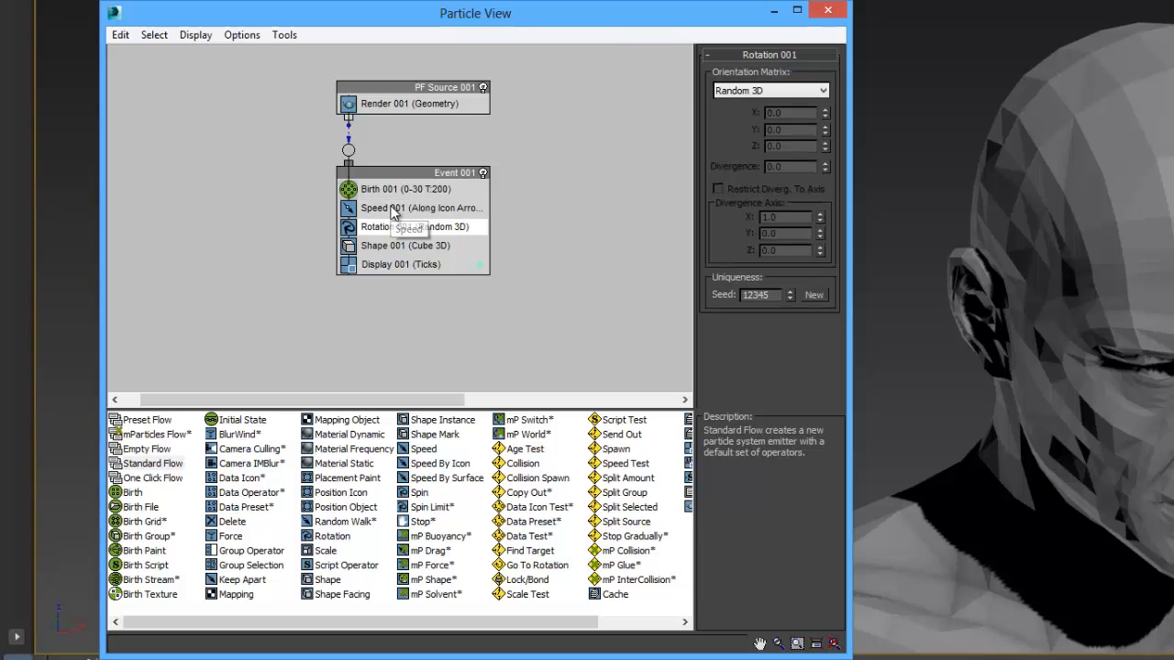
# Delete the Speed and Rotation operators from Event 001 one at a time.
pyautogui.rightClick(390, 211)
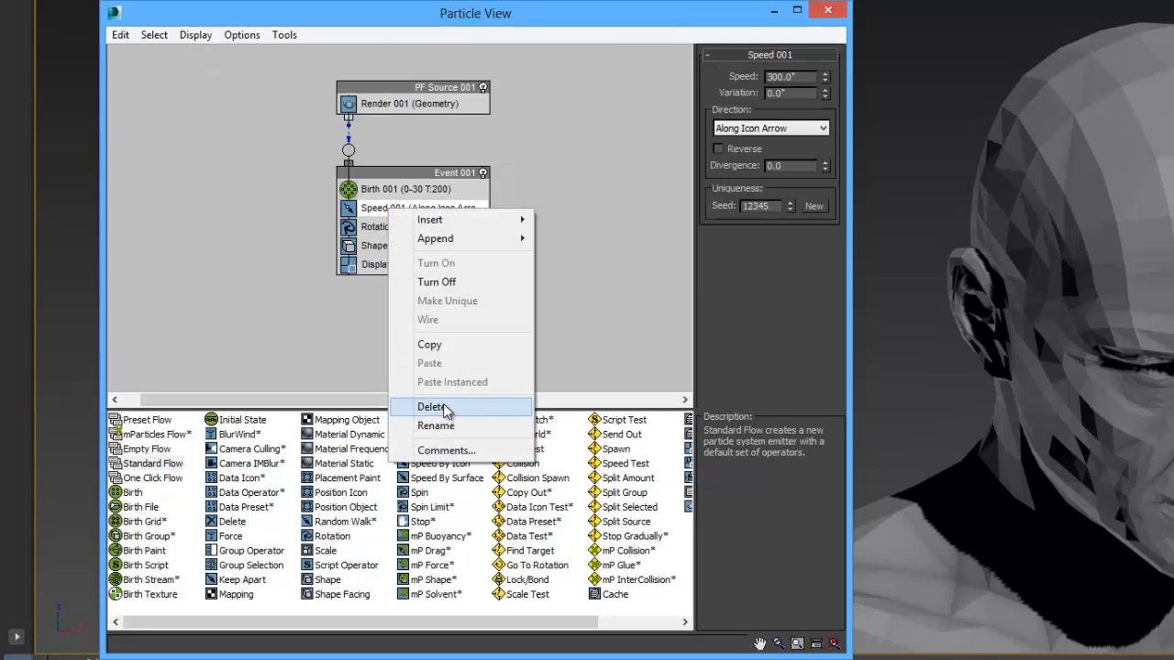
pyautogui.click(444, 409)
pyautogui.rightClick(405, 207)
pyautogui.click(448, 403)
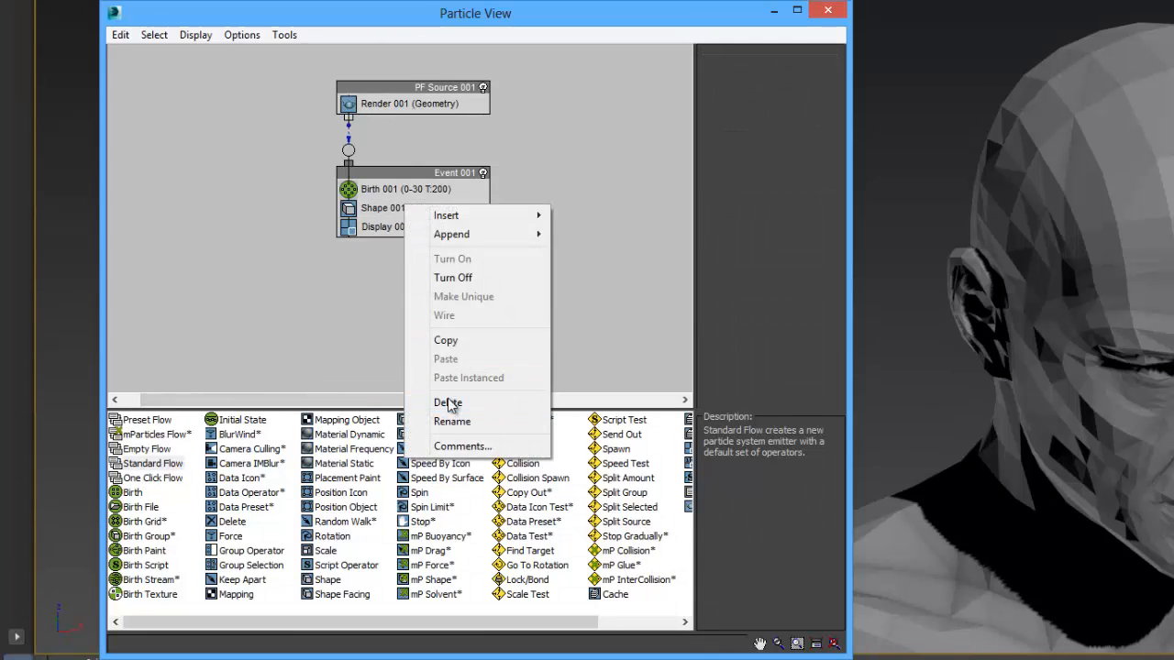
# Set the Birth operator's Emit Stop to 0 and its Amount to 1.
pyautogui.click(388, 188)
pyautogui.click(387, 189)
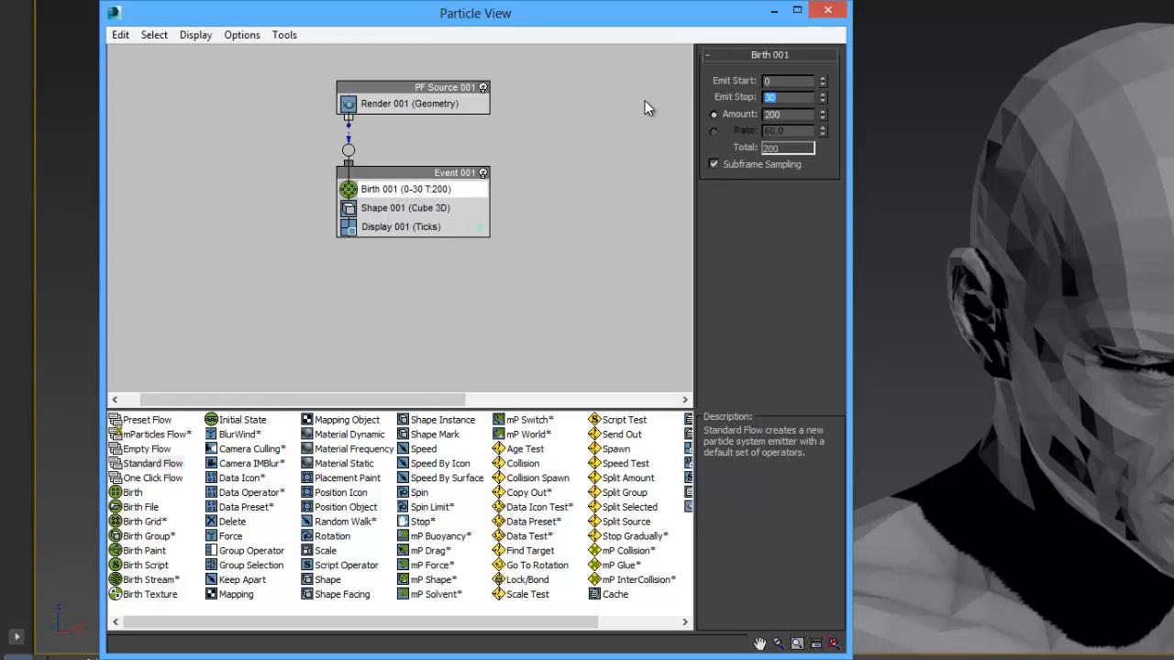
pyautogui.write('0')
pyautogui.press('Return')
pyautogui.write('1')
pyautogui.press('Return')
pyautogui.moveTo(409, 271); pyautogui.dragTo(397, 319, button='middle')
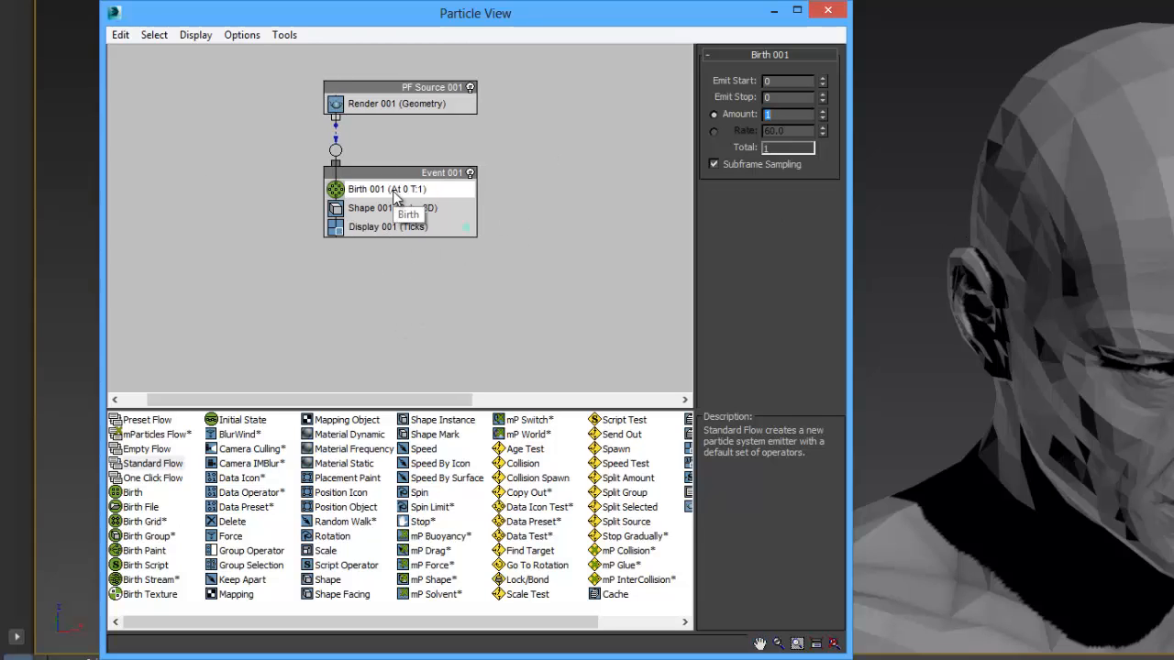
# Insert a Data Operator between Birth and Shape in Event 001 and open its data flow for editing.
pyautogui.click(256, 510)
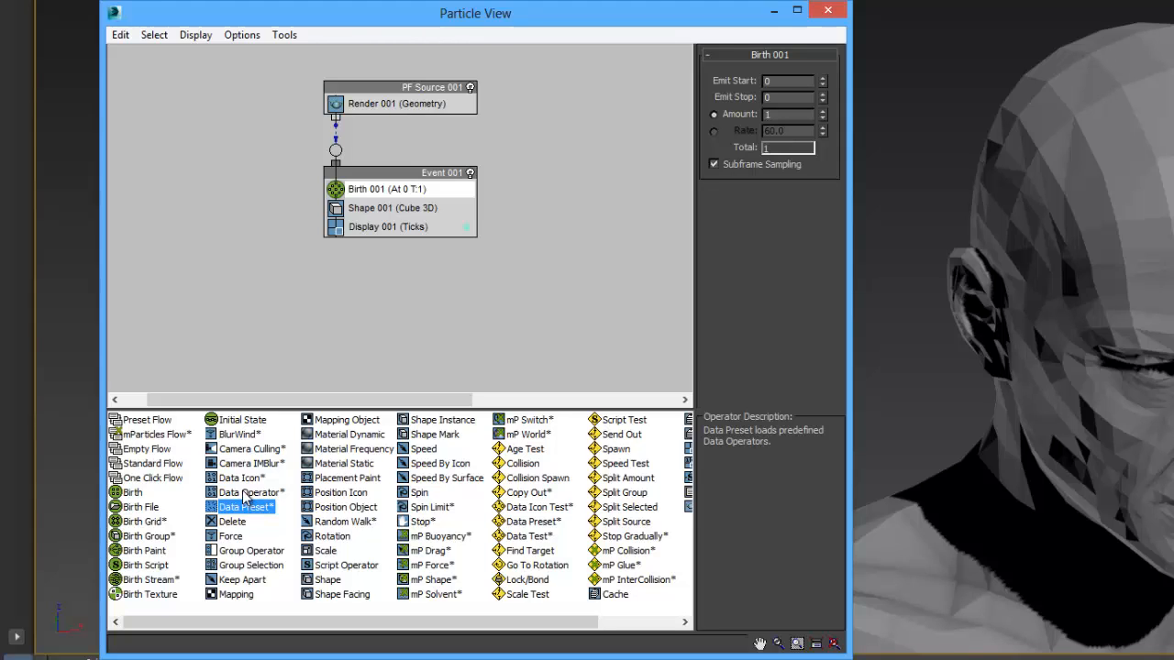
pyautogui.moveTo(245, 494); pyautogui.dragTo(360, 223)
pyautogui.click(371, 206)
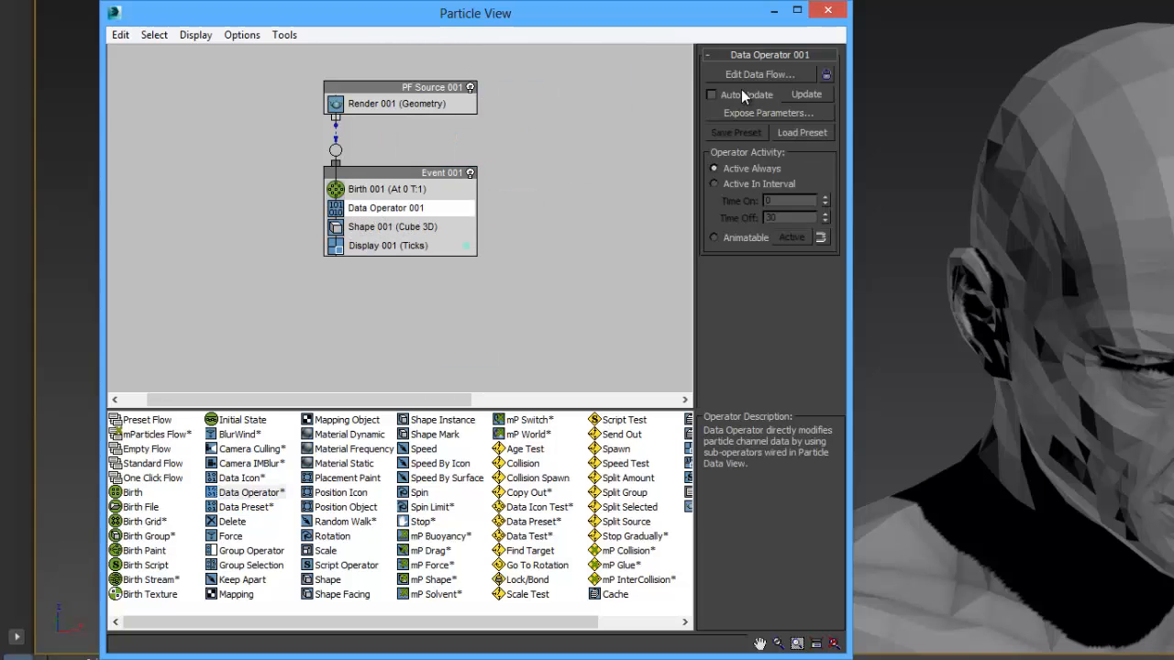
pyautogui.click(760, 76)
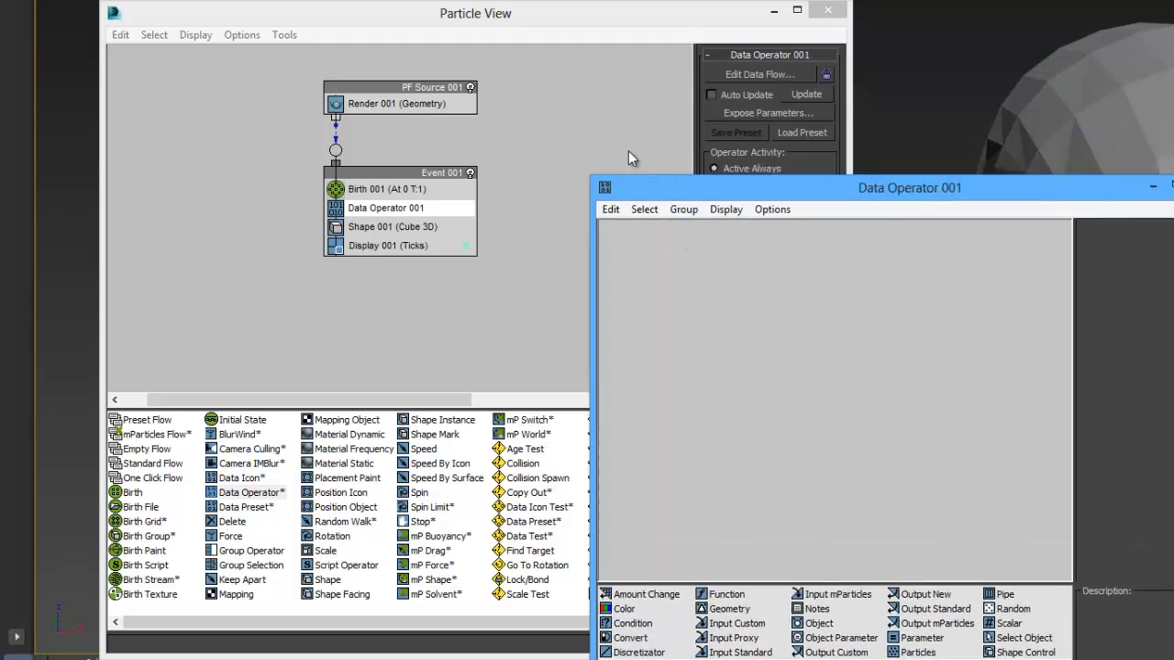
pyautogui.moveTo(652, 161); pyautogui.dragTo(485, 82)
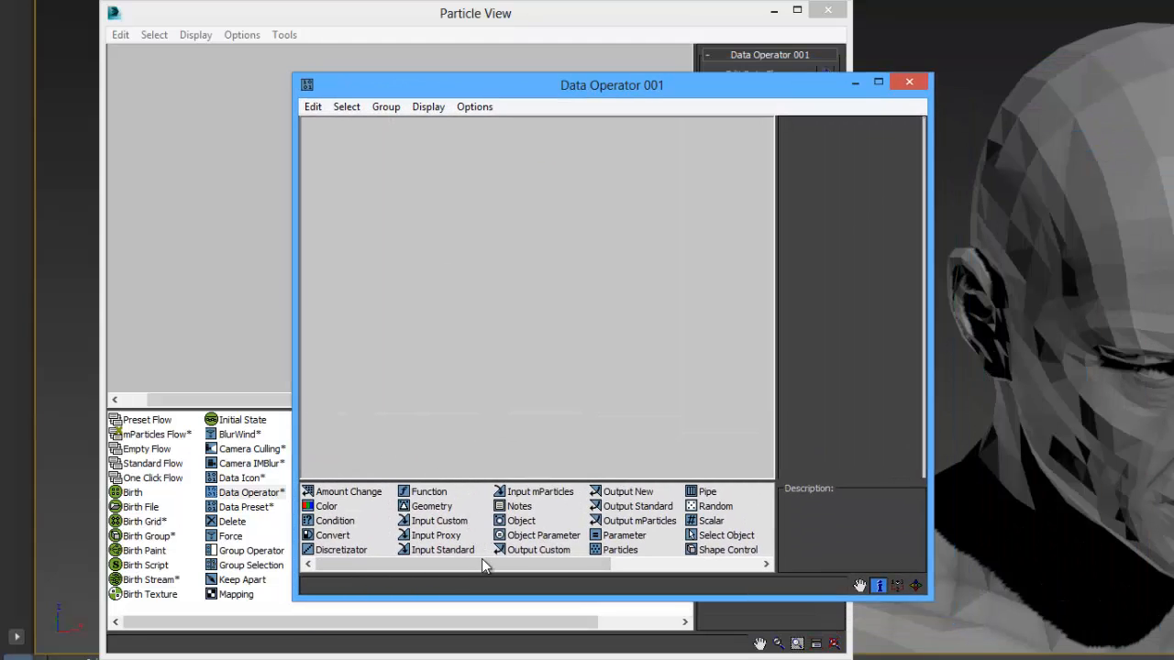
# Place an Input Standard sub-operator in the data flow, inspect its Position Vector output connector, and close the data flow editor.
pyautogui.moveTo(434, 549); pyautogui.dragTo(477, 323)
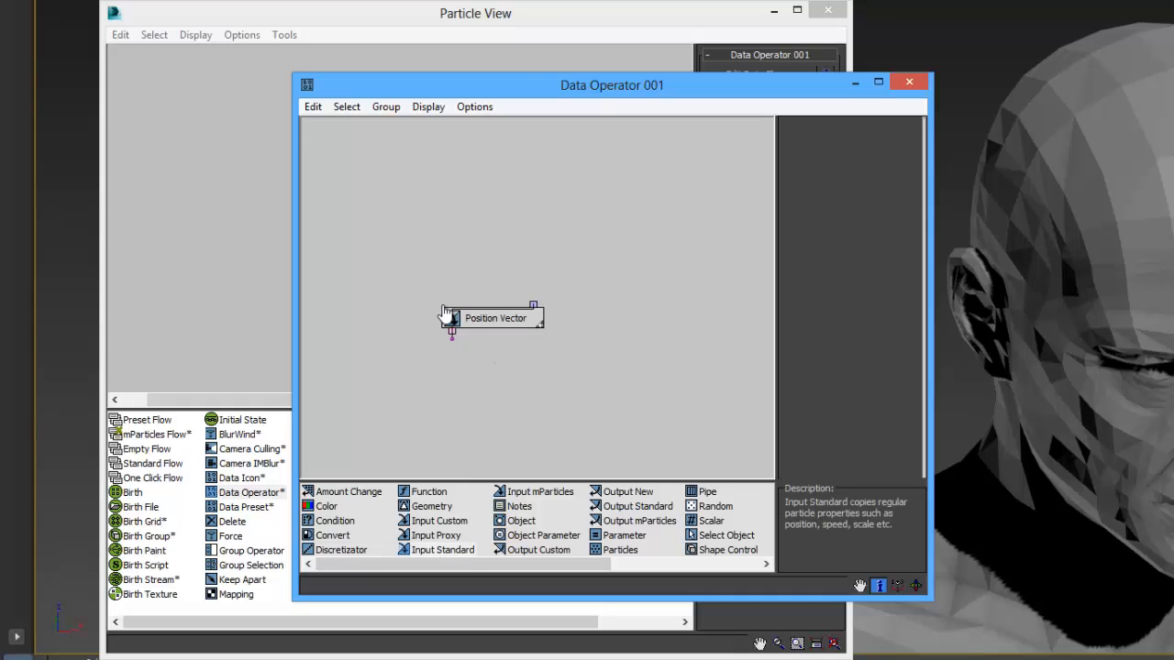
pyautogui.click(477, 323)
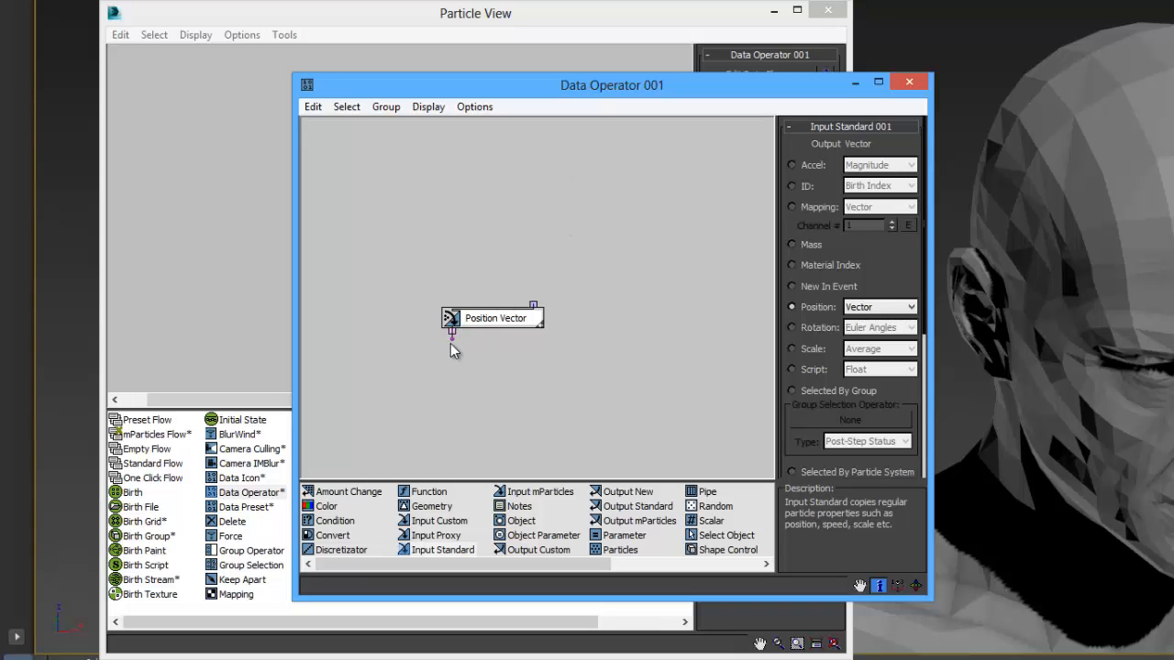
pyautogui.moveTo(451, 332); pyautogui.dragTo(424, 387)
pyautogui.moveTo(453, 337); pyautogui.dragTo(547, 410)
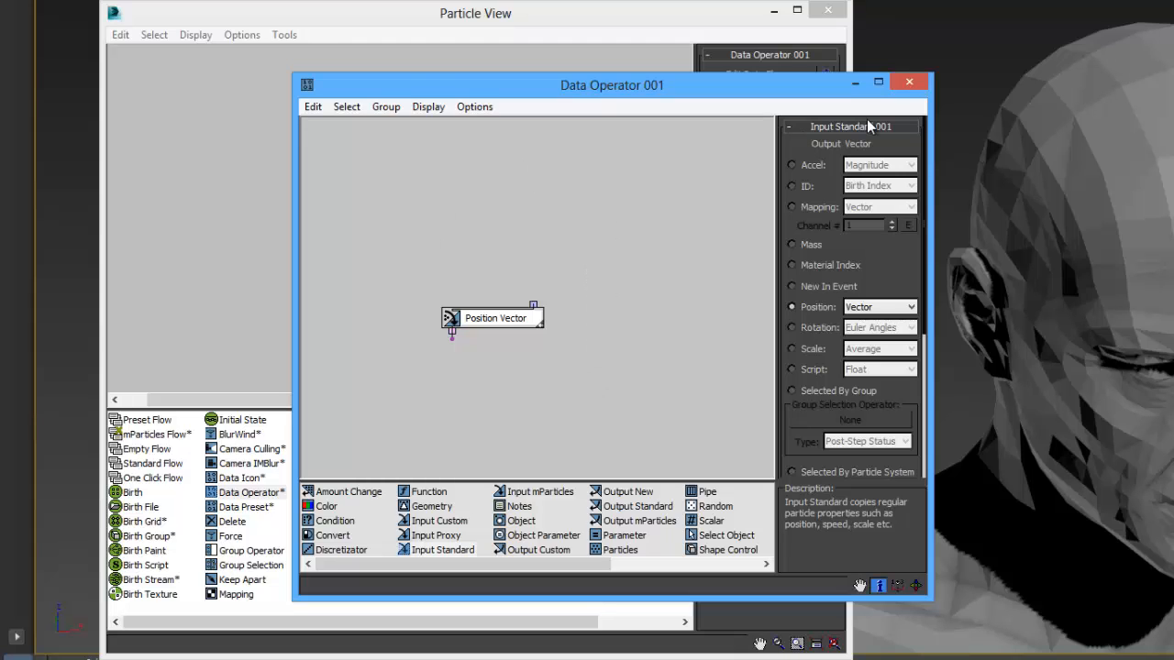
pyautogui.click(908, 82)
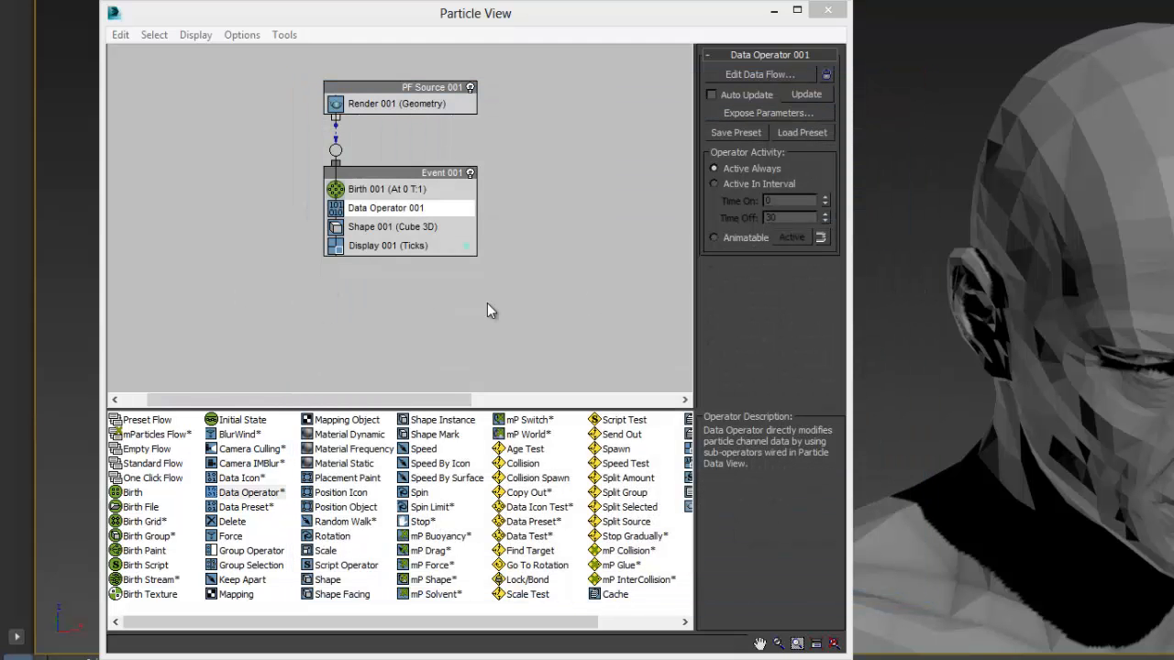
# Replace the Data Operator in Event 001 with a Data Preset, using the ParticlePerVertex preset.
pyautogui.click(243, 507)
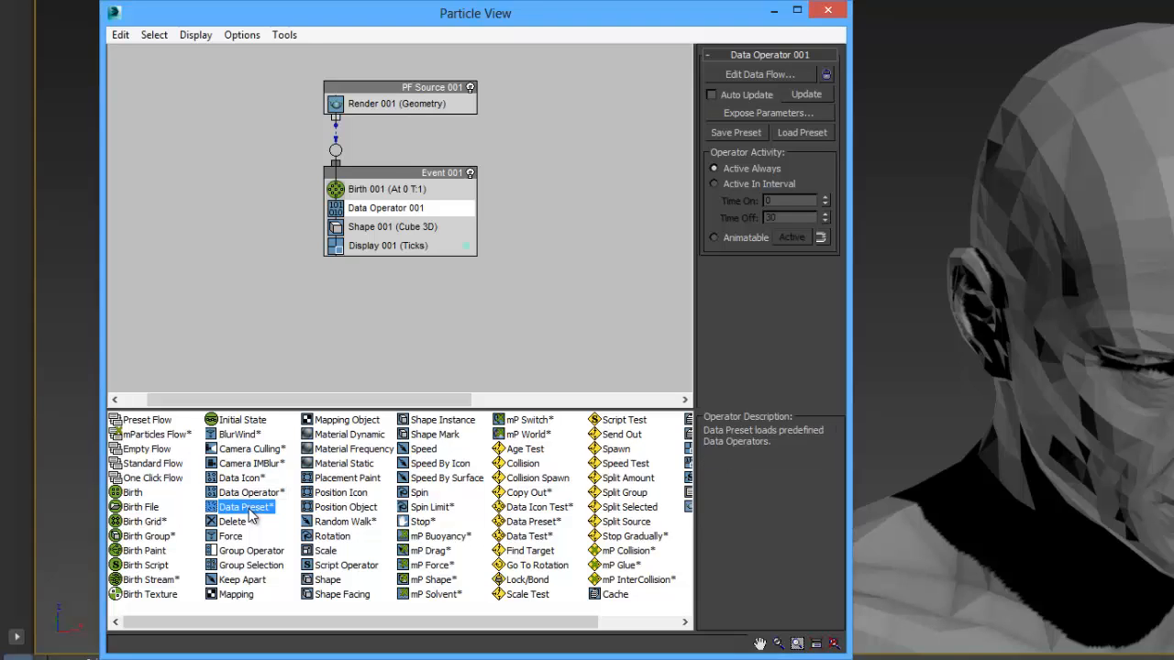
pyautogui.moveTo(248, 518); pyautogui.dragTo(395, 214)
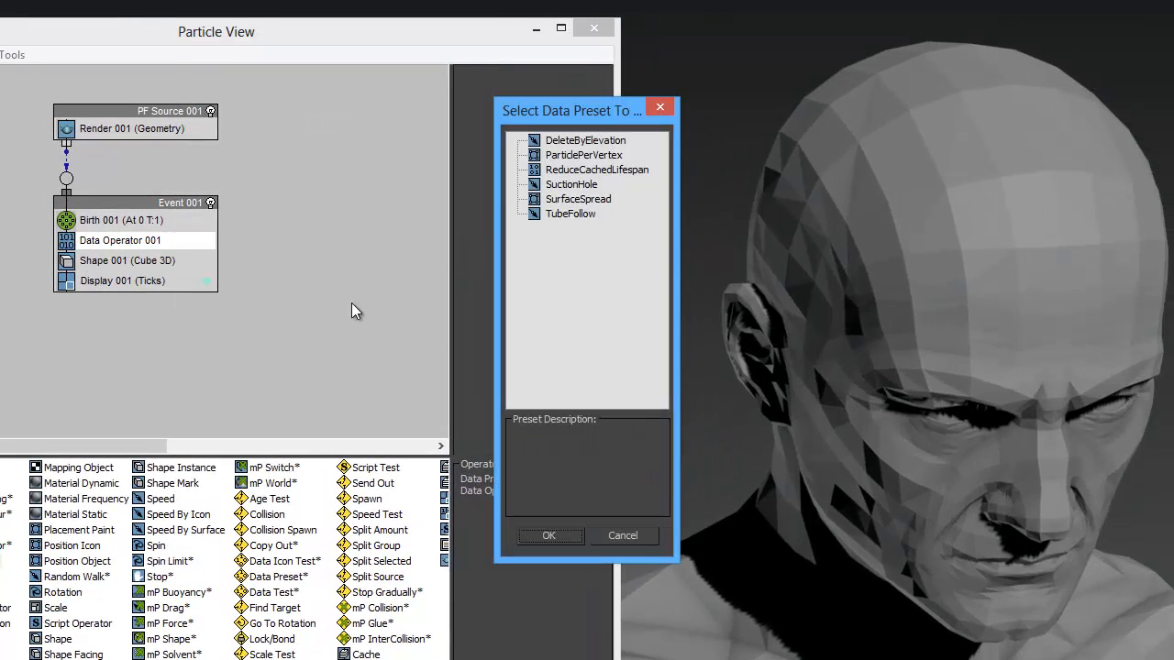
pyautogui.click(585, 156)
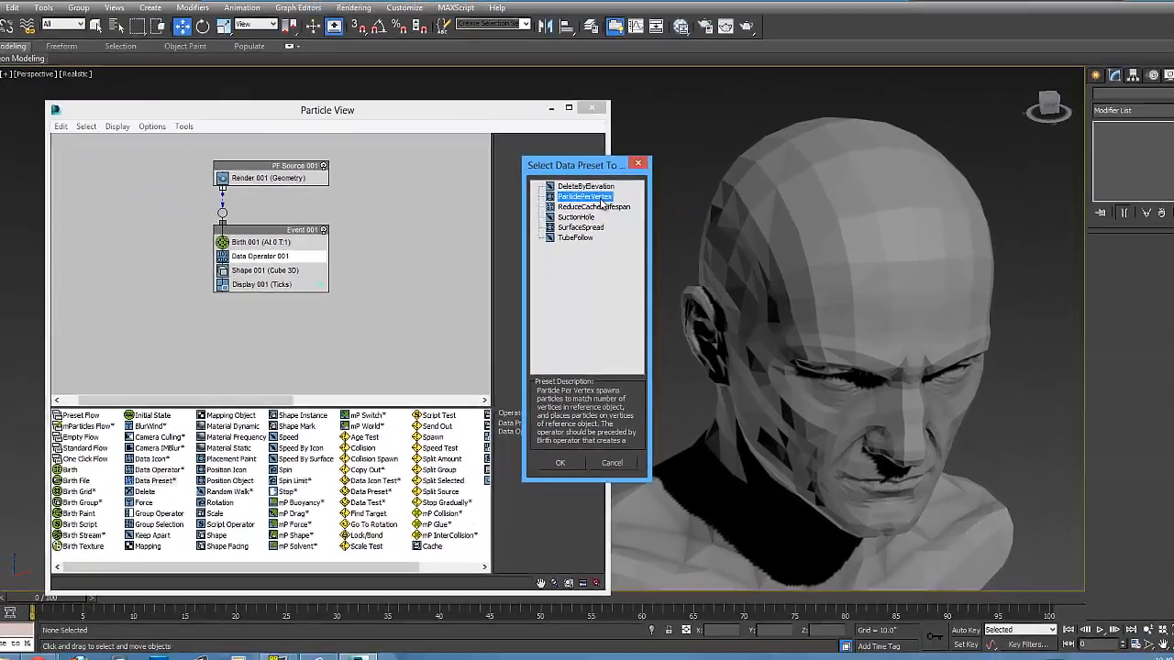
pyautogui.doubleClick(607, 160)
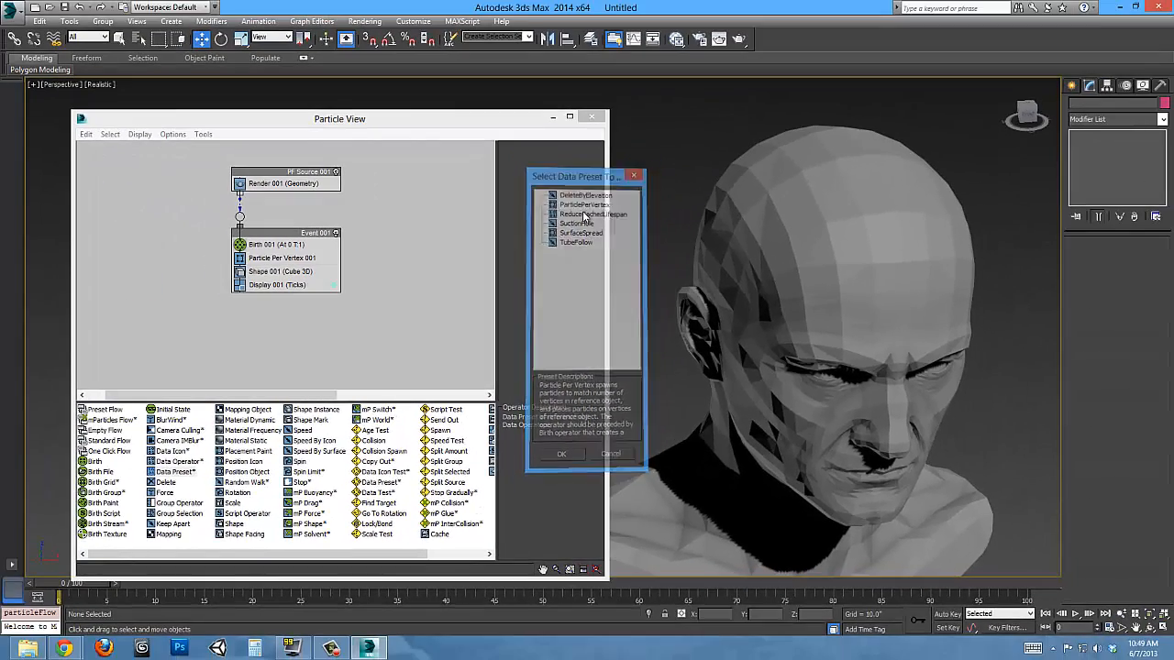
# Assign the male head as the object on which Particle Per Vertex places particles, and inspect the particles around the face.
pyautogui.click(327, 260)
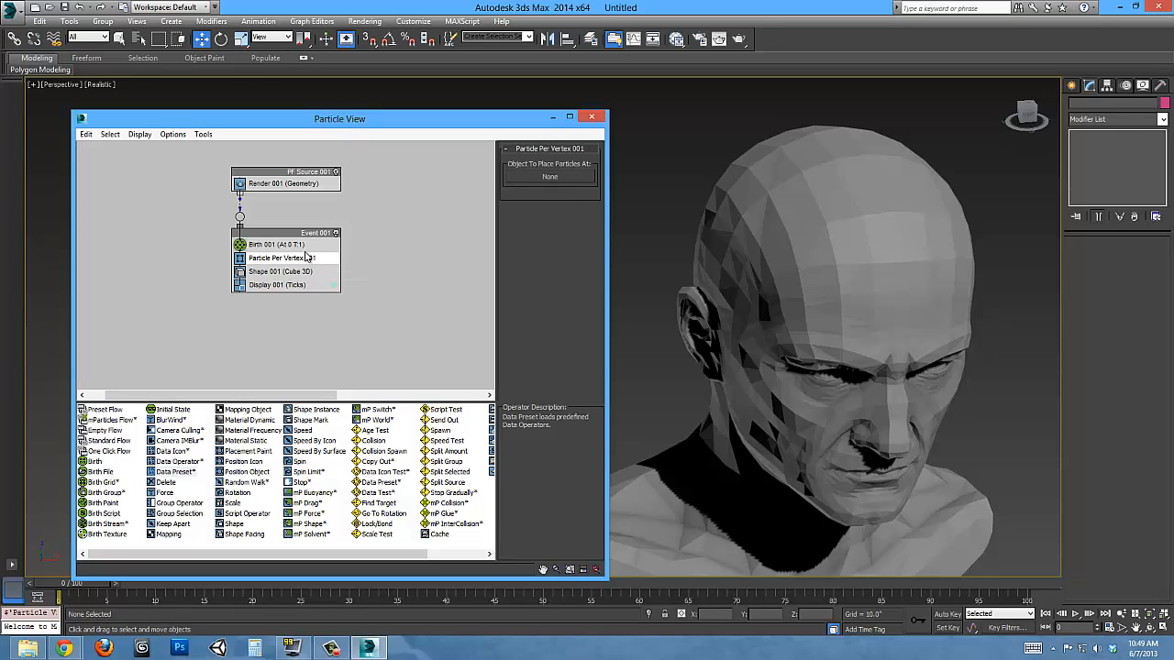
pyautogui.click(541, 174)
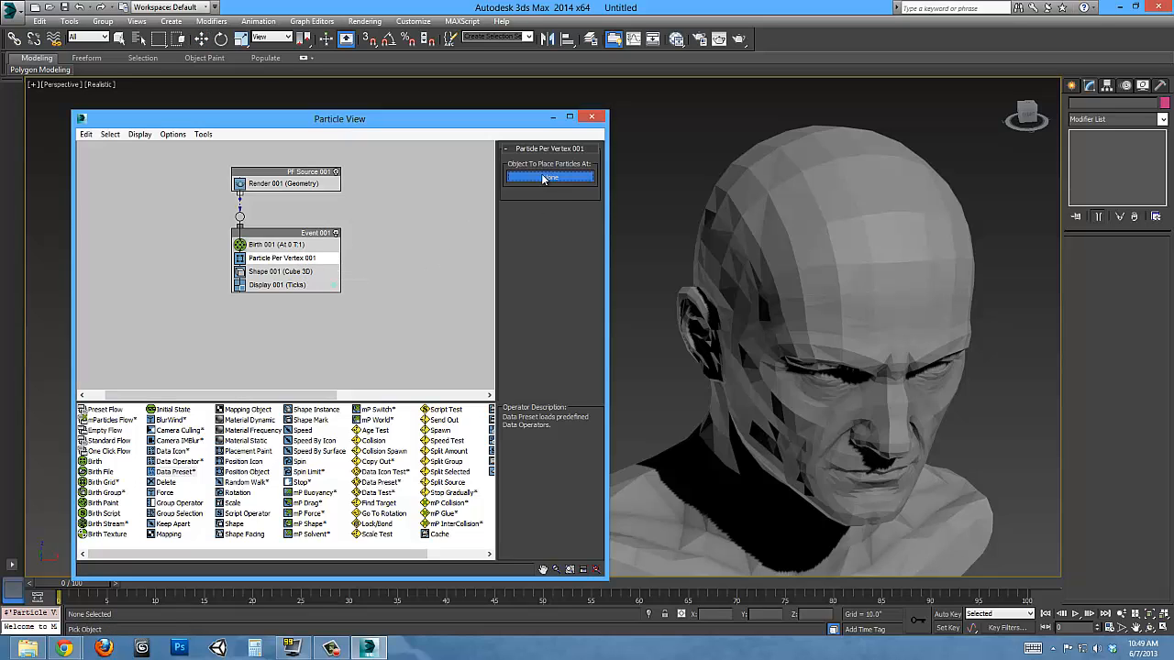
pyautogui.click(805, 244)
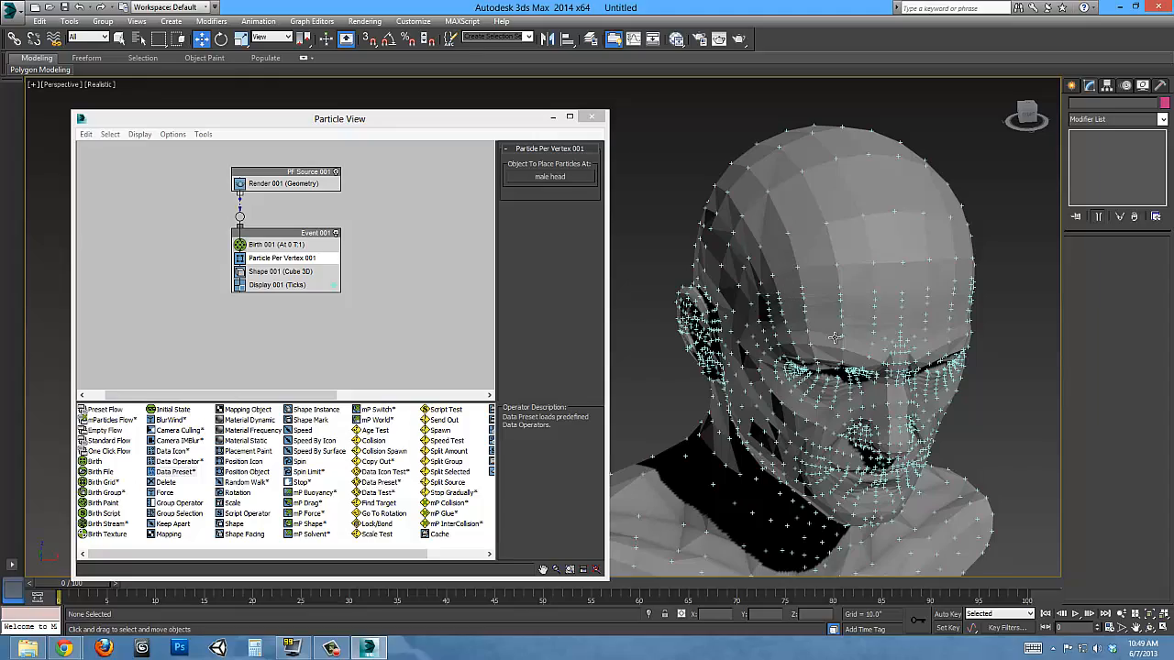
pyautogui.moveTo(836, 386)
pyautogui.keyDown('alt'); pyautogui.mouseDown(button='middle')
pyautogui.moveTo(907, 352)
pyautogui.moveTo(798, 311)
pyautogui.moveTo(792, 322)
pyautogui.moveTo(841, 404)
pyautogui.mouseUp(button='middle'); pyautogui.keyUp('alt')
pyautogui.keyDown('alt'); pyautogui.moveTo(829, 347); pyautogui.dragTo(873, 382, button='middle'); pyautogui.keyUp('alt')
pyautogui.scroll(5, 866, 371)
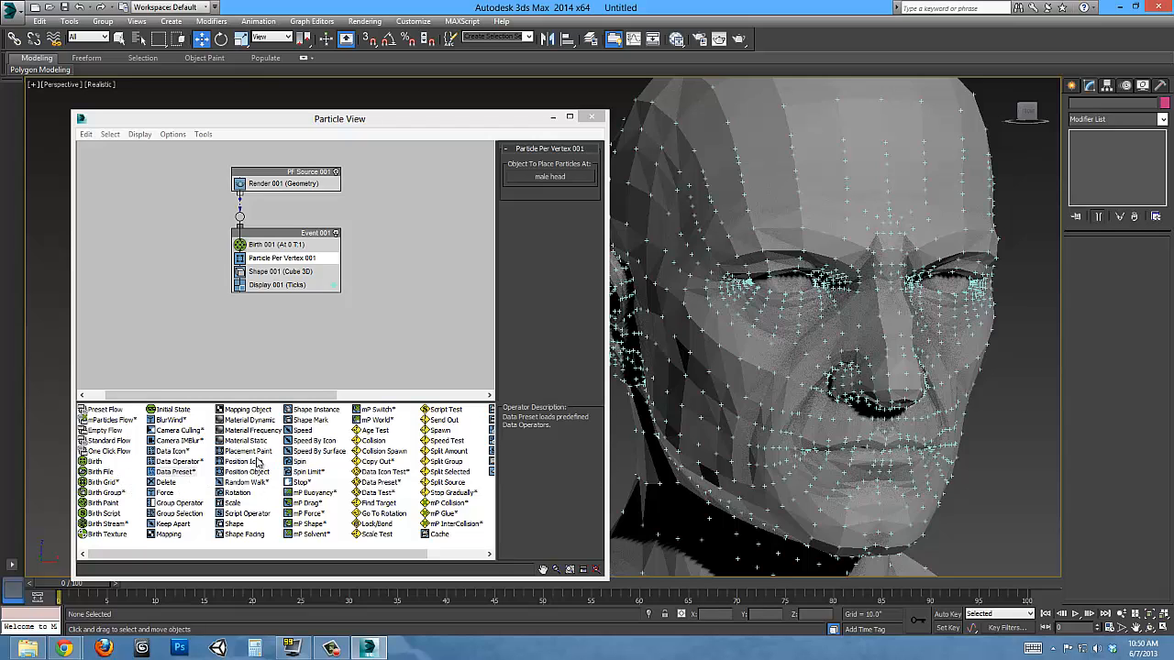
# Add a Position Object operator as a separate event, set its Location to Vertices All, and review its remaining options.
pyautogui.moveTo(246, 473); pyautogui.dragTo(101, 224)
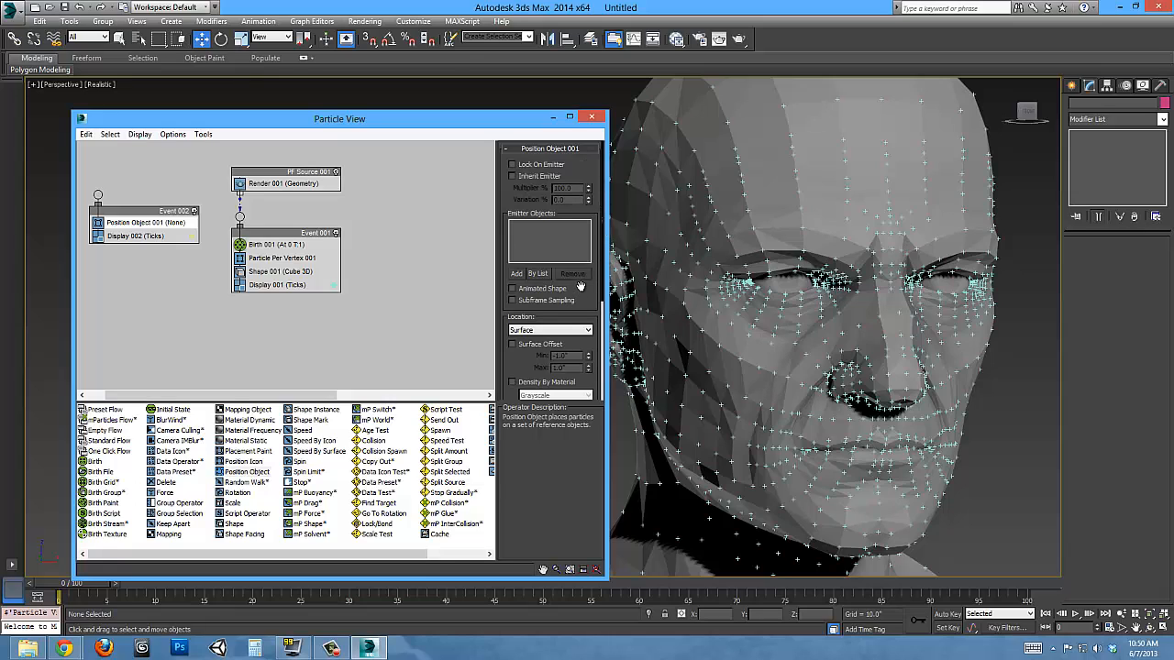
pyautogui.scroll(-3, 579, 286)
pyautogui.moveTo(517, 268); pyautogui.dragTo(521, 251)
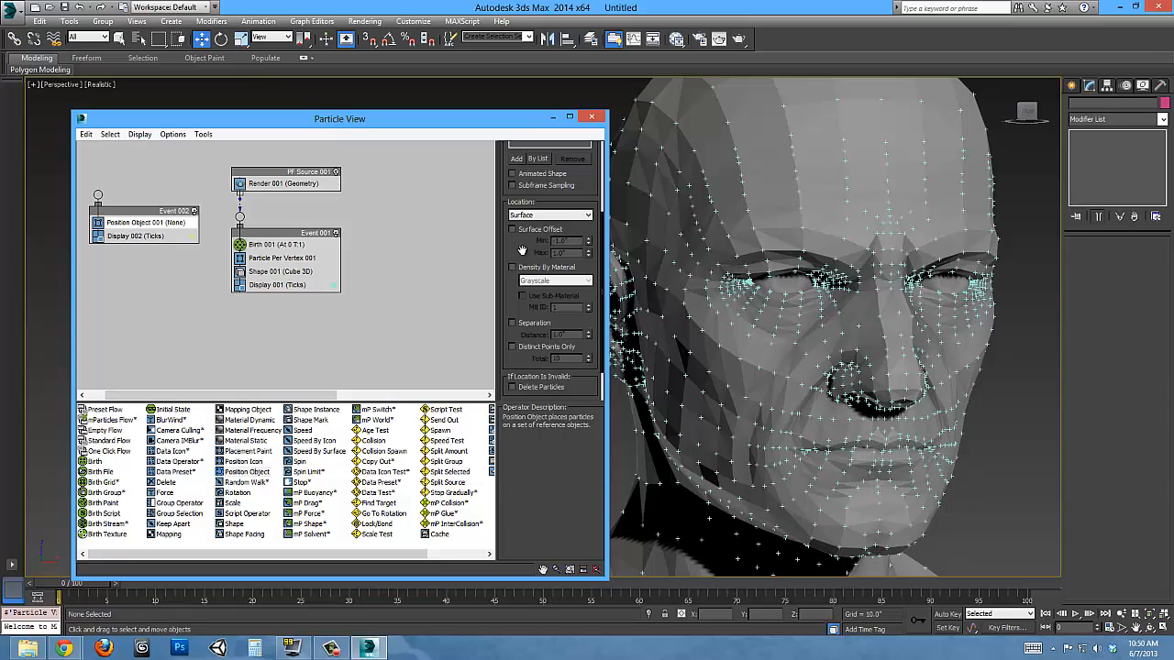
pyautogui.click(541, 215)
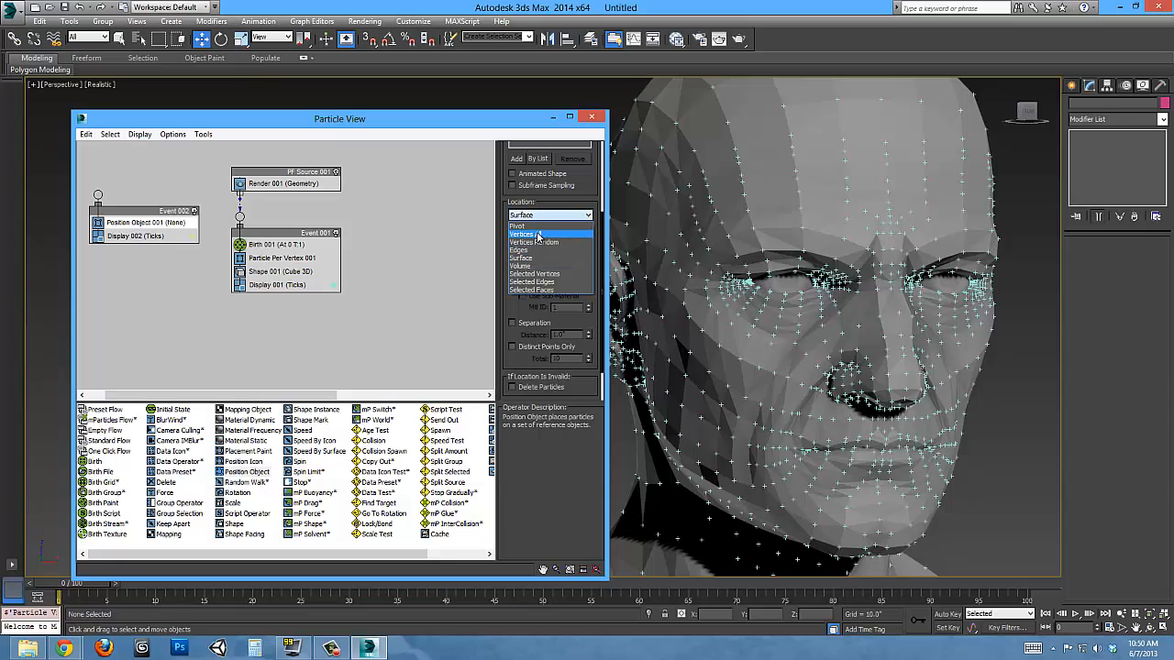
pyautogui.click(517, 238)
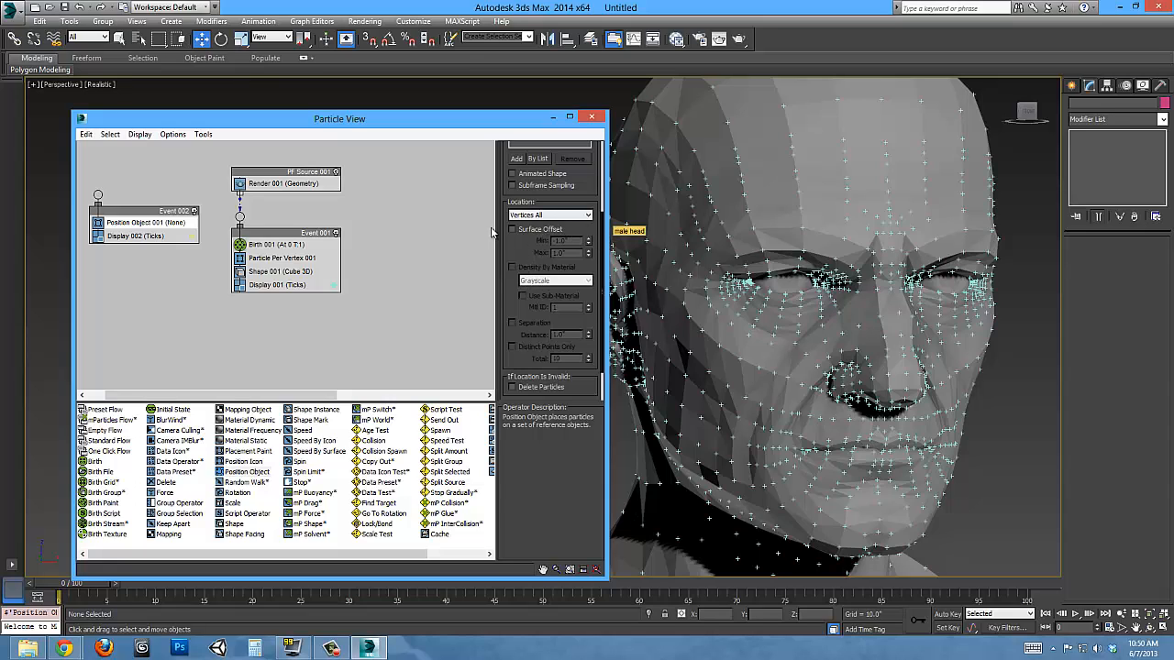
pyautogui.scroll(-3, 528, 237)
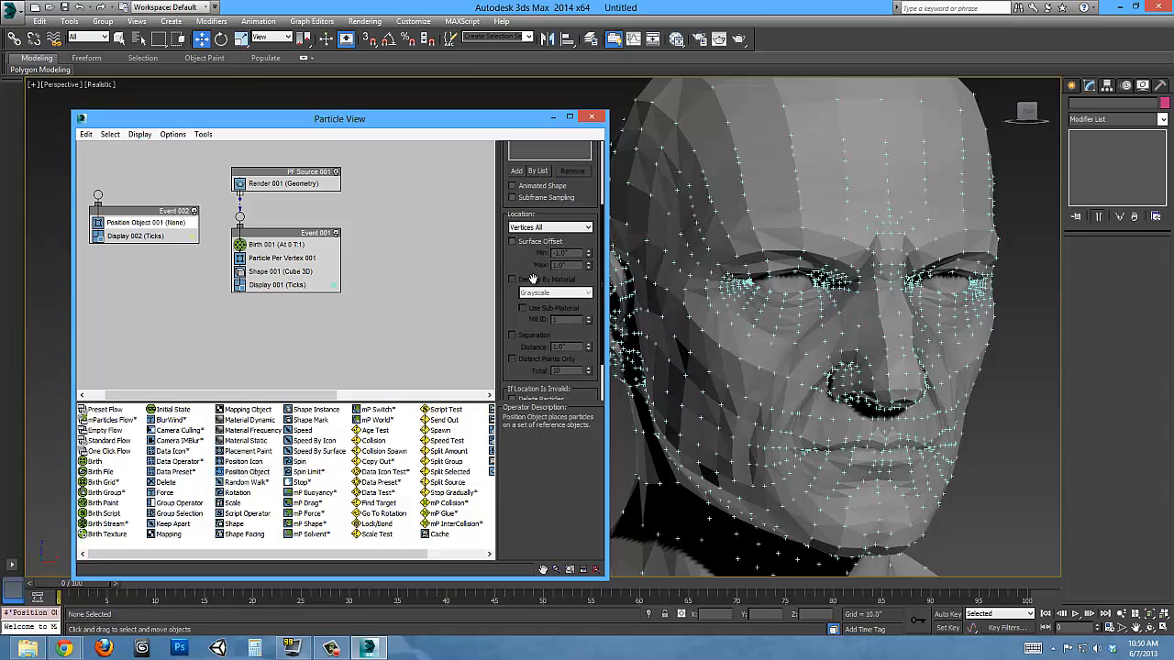
pyautogui.scroll(-1, 530, 248)
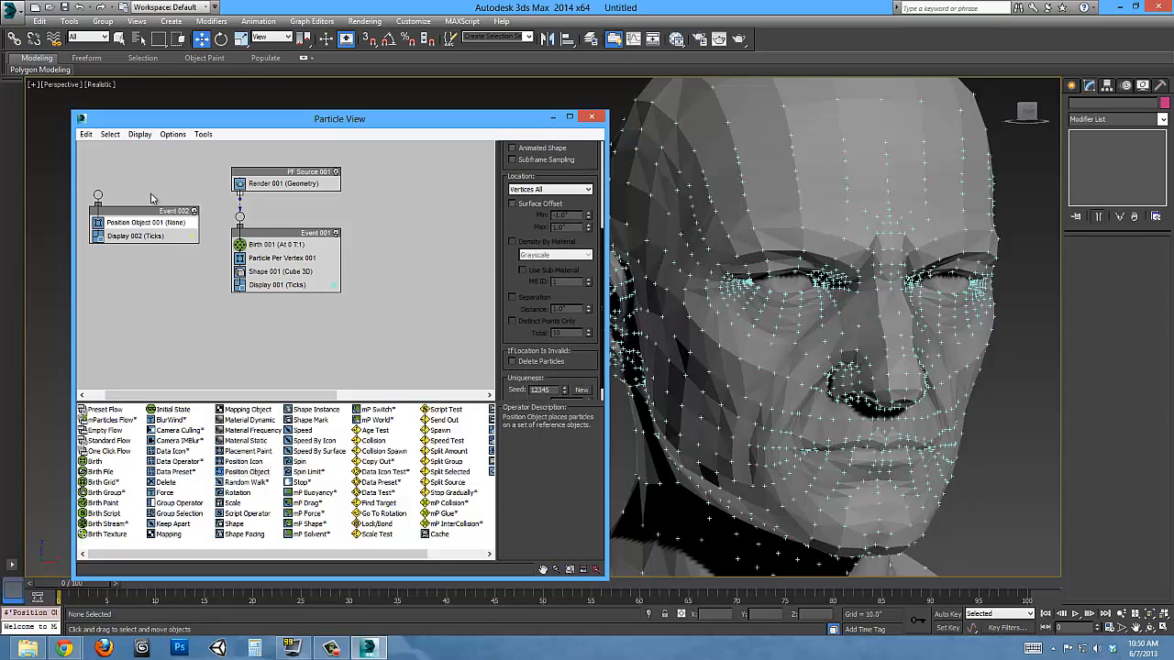
# Delete the separate Position Object event and inspect the particles on the side of the male head.
pyautogui.moveTo(87, 179); pyautogui.dragTo(176, 301)
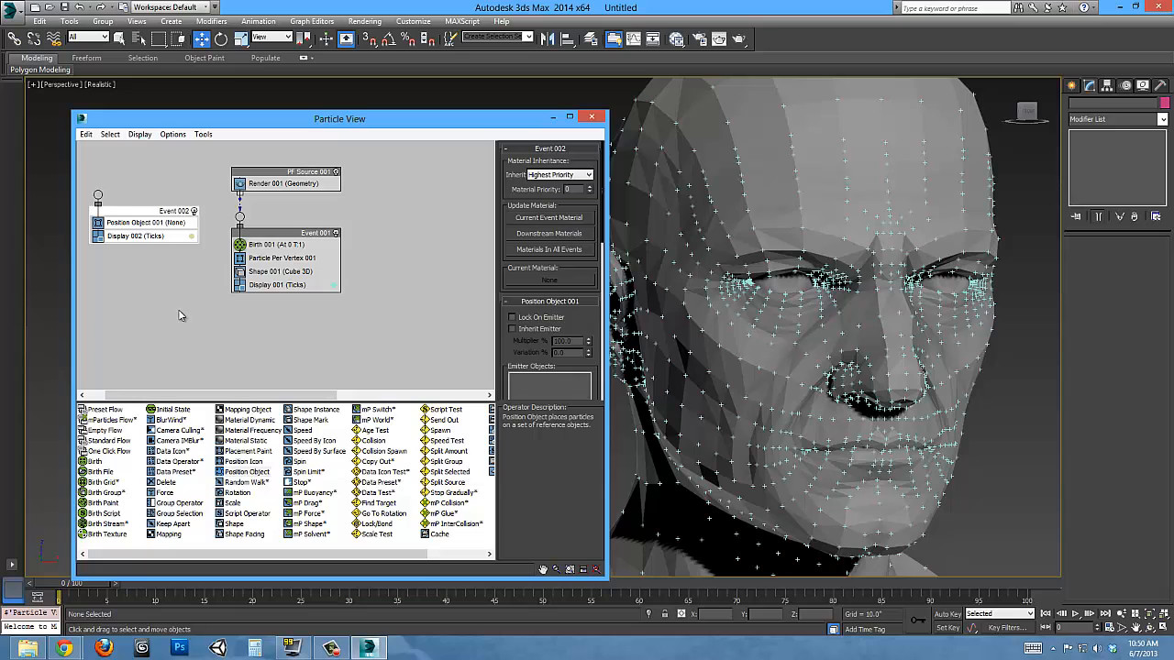
pyautogui.press('Delete')
pyautogui.moveTo(789, 273)
pyautogui.keyDown('alt'); pyautogui.mouseDown(button='middle')
pyautogui.moveTo(819, 343)
pyautogui.moveTo(784, 281)
pyautogui.mouseUp(button='middle'); pyautogui.keyUp('alt')
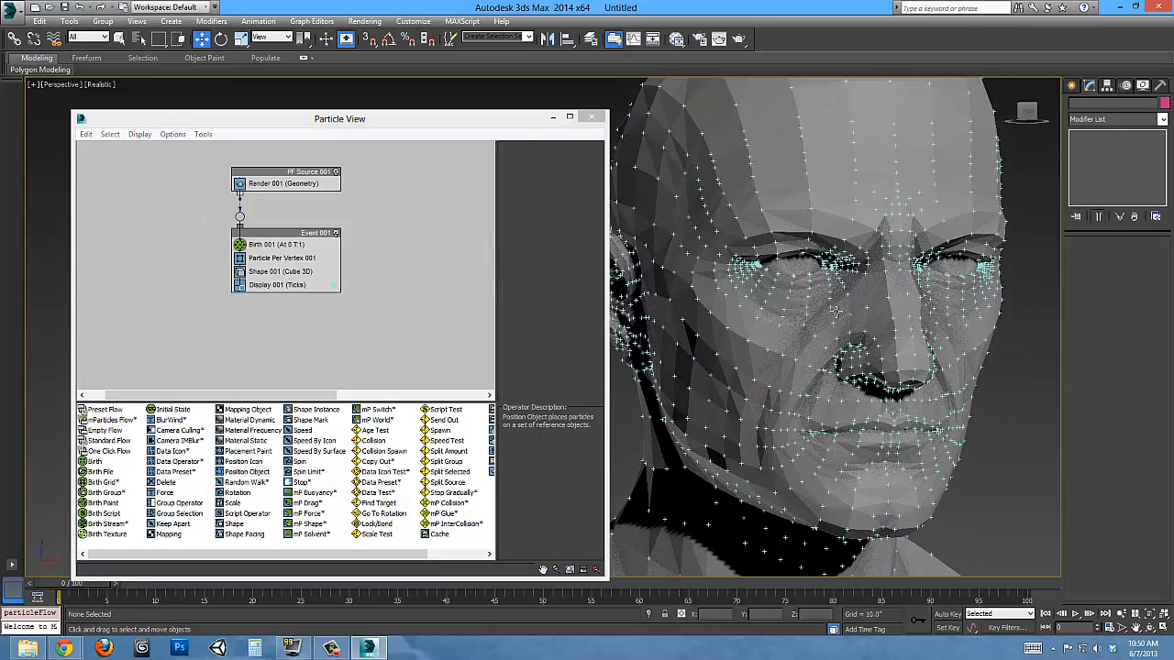
pyautogui.keyDown('alt'); pyautogui.moveTo(836, 312); pyautogui.dragTo(749, 314, button='middle'); pyautogui.keyUp('alt')
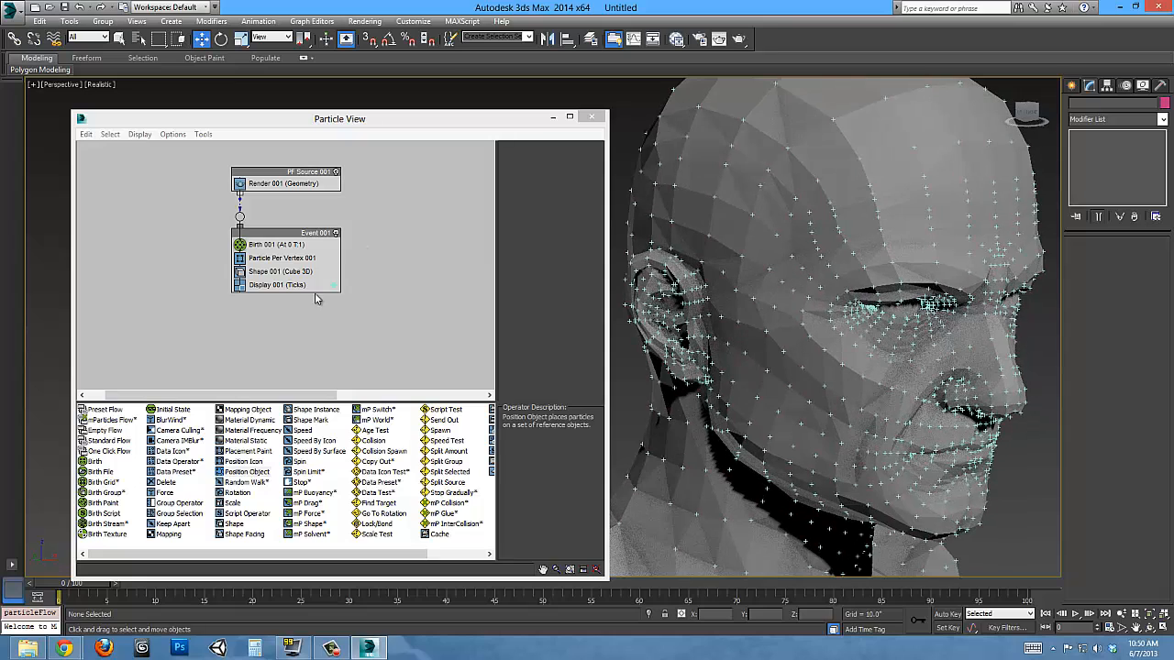
# Insert a Random Walk operator directly below Particle Per Vertex in Event 001 and scrub the timeline to preview the particle motion.
pyautogui.click(280, 259)
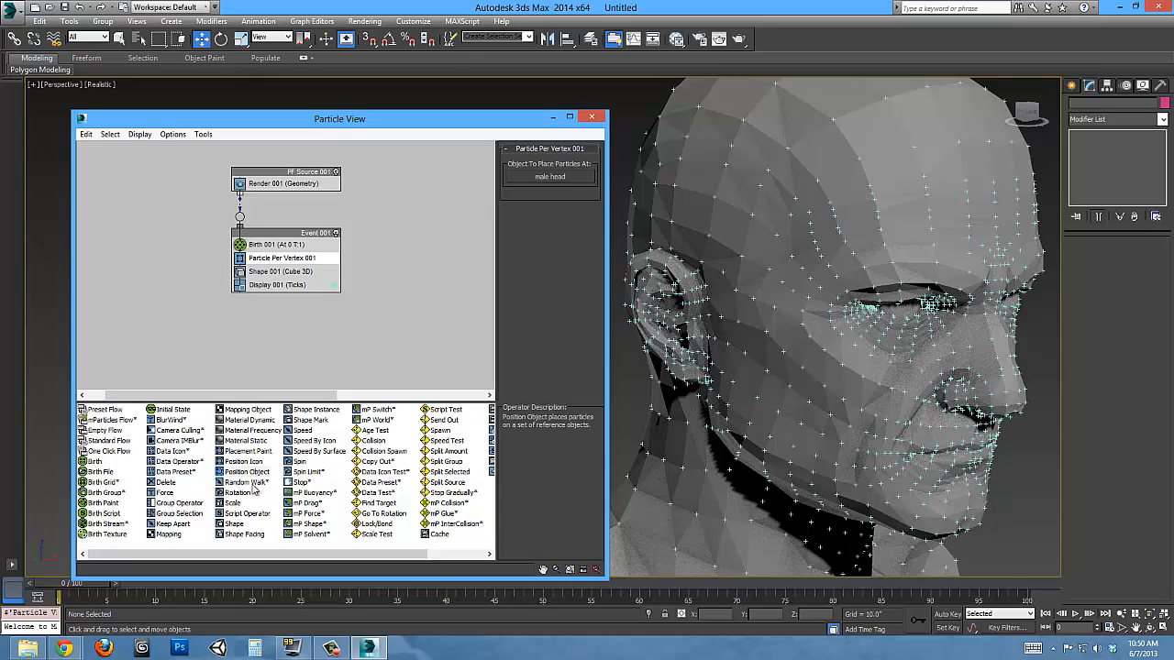
pyautogui.moveTo(255, 488); pyautogui.dragTo(286, 271)
pyautogui.click(272, 274)
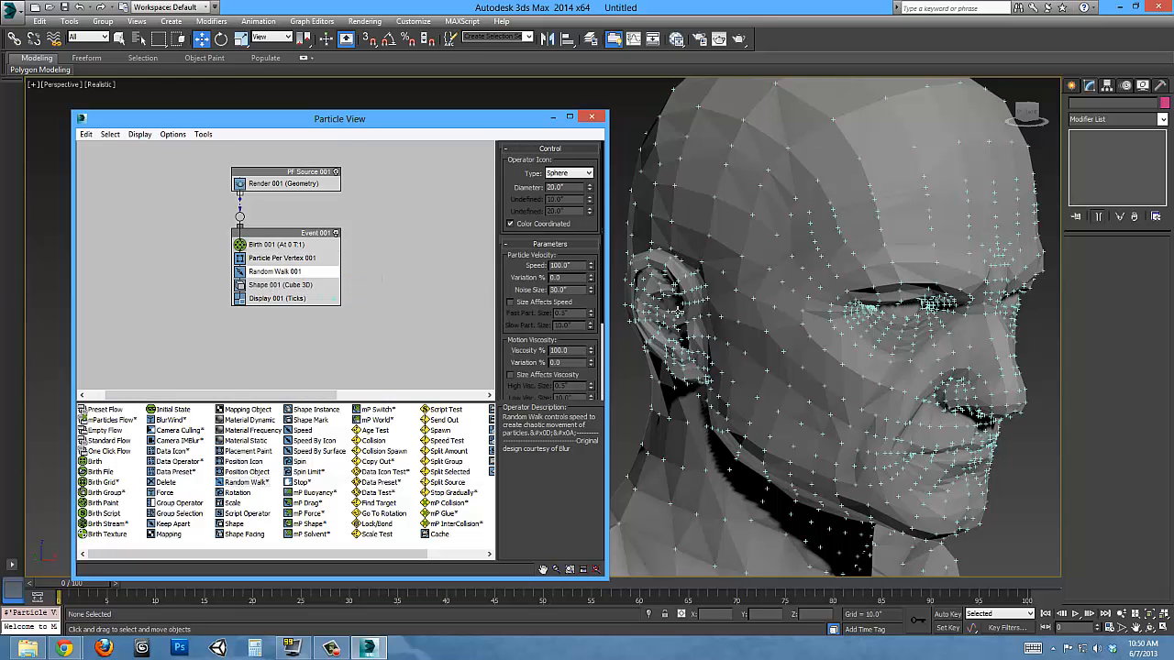
pyautogui.keyDown('alt'); pyautogui.moveTo(752, 324); pyautogui.dragTo(814, 370, button='middle'); pyautogui.keyUp('alt')
pyautogui.scroll(-3, 795, 364)
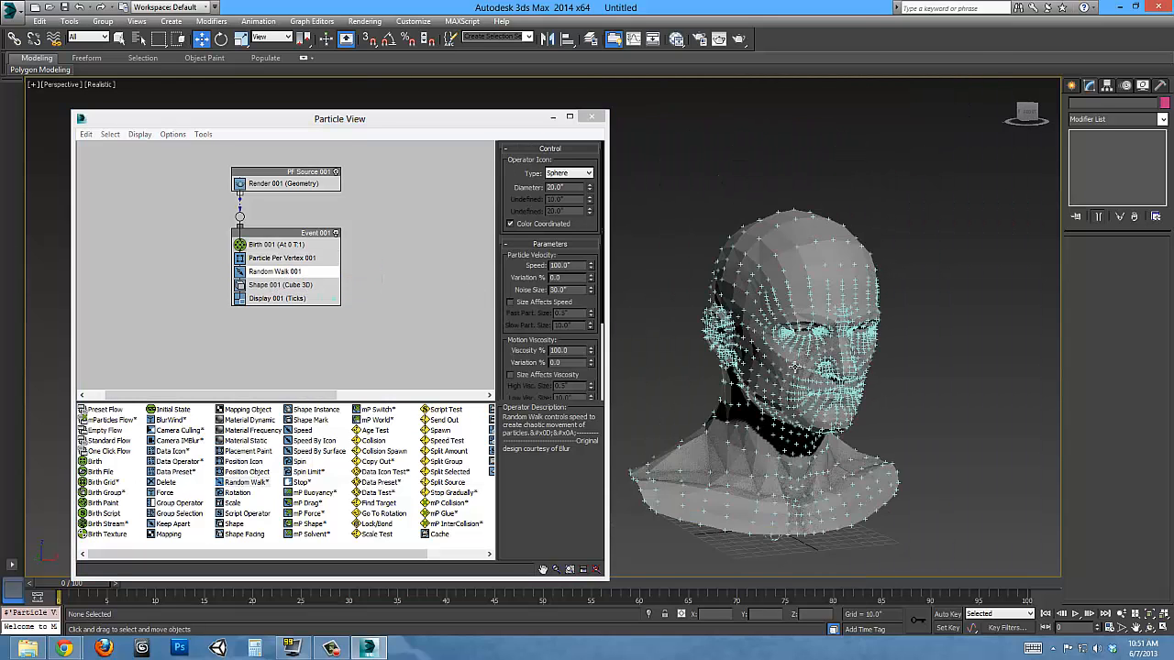
pyautogui.moveTo(81, 591); pyautogui.dragTo(3, 641)
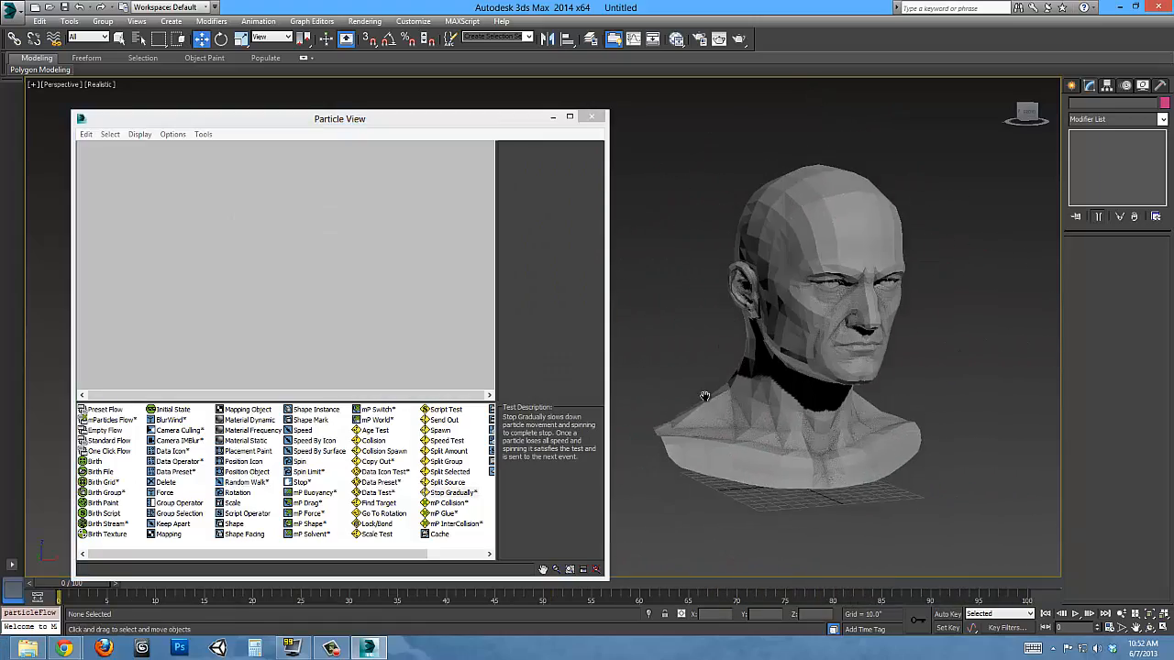
# Select the male head mesh and convert it to an Editable Poly.
pyautogui.keyDown('alt'); pyautogui.moveTo(711, 380); pyautogui.dragTo(760, 374, button='middle'); pyautogui.keyUp('alt')
pyautogui.scroll(4, 750, 314)
pyautogui.scroll(-2, 823, 303)
pyautogui.keyDown('alt'); pyautogui.moveTo(825, 239); pyautogui.dragTo(847, 277, button='middle'); pyautogui.keyUp('alt')
pyautogui.click(699, 228)
pyautogui.keyDown('alt'); pyautogui.moveTo(714, 266); pyautogui.dragTo(786, 323, button='middle'); pyautogui.keyUp('alt')
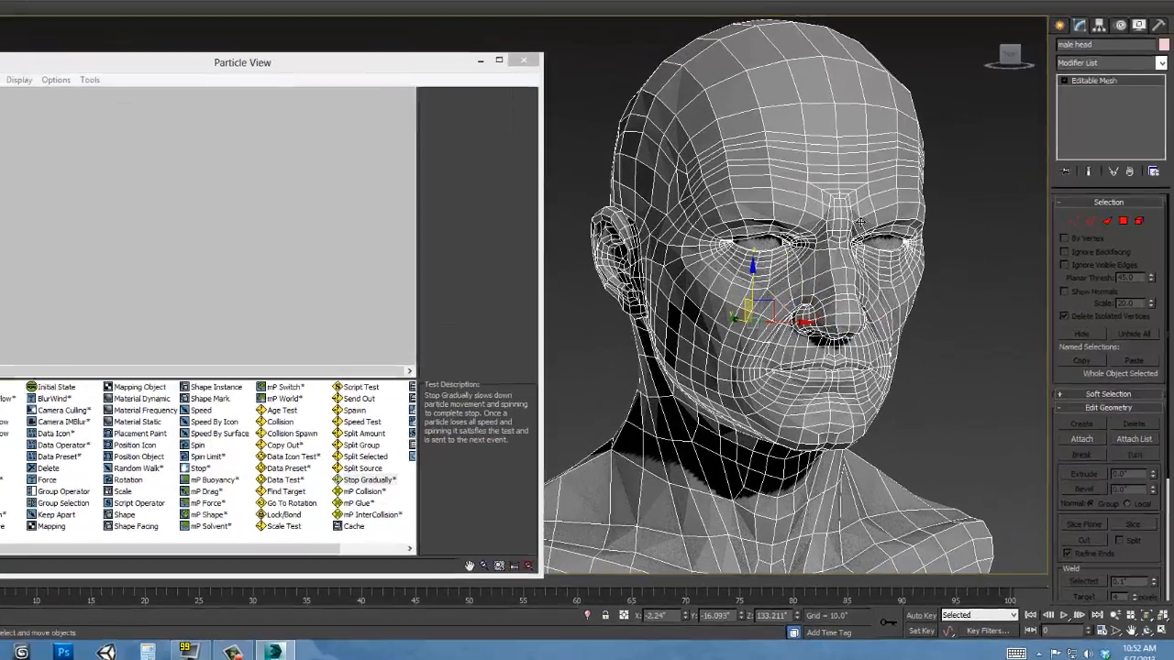
pyautogui.rightClick(865, 238)
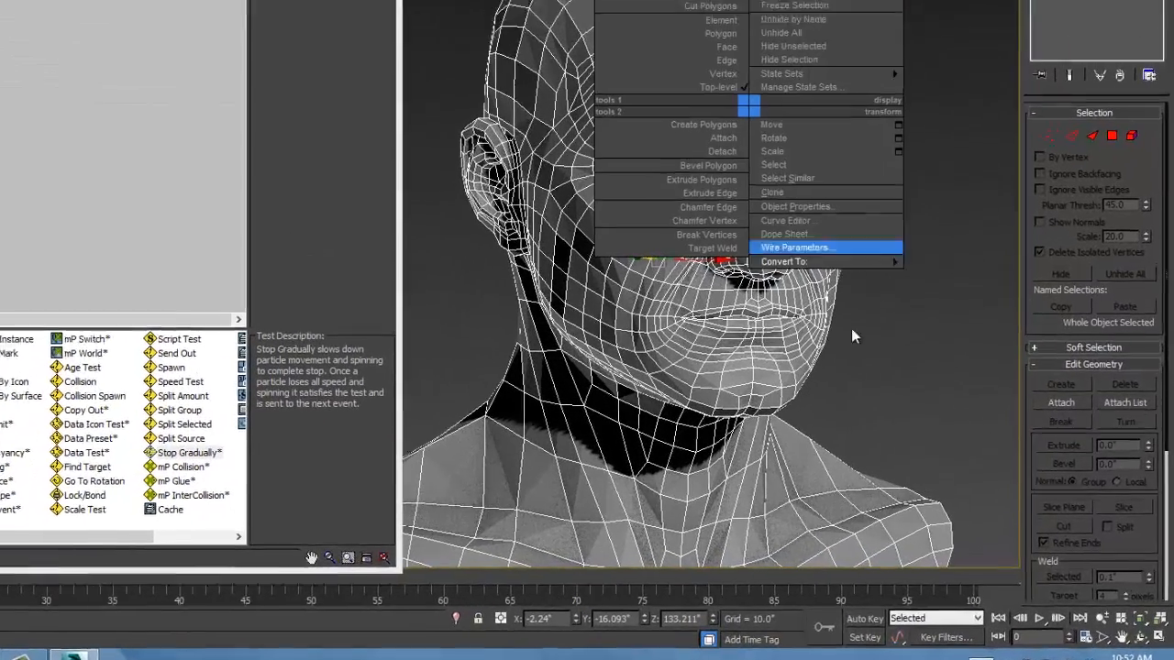
pyautogui.moveTo(917, 352)
pyautogui.click(942, 243)
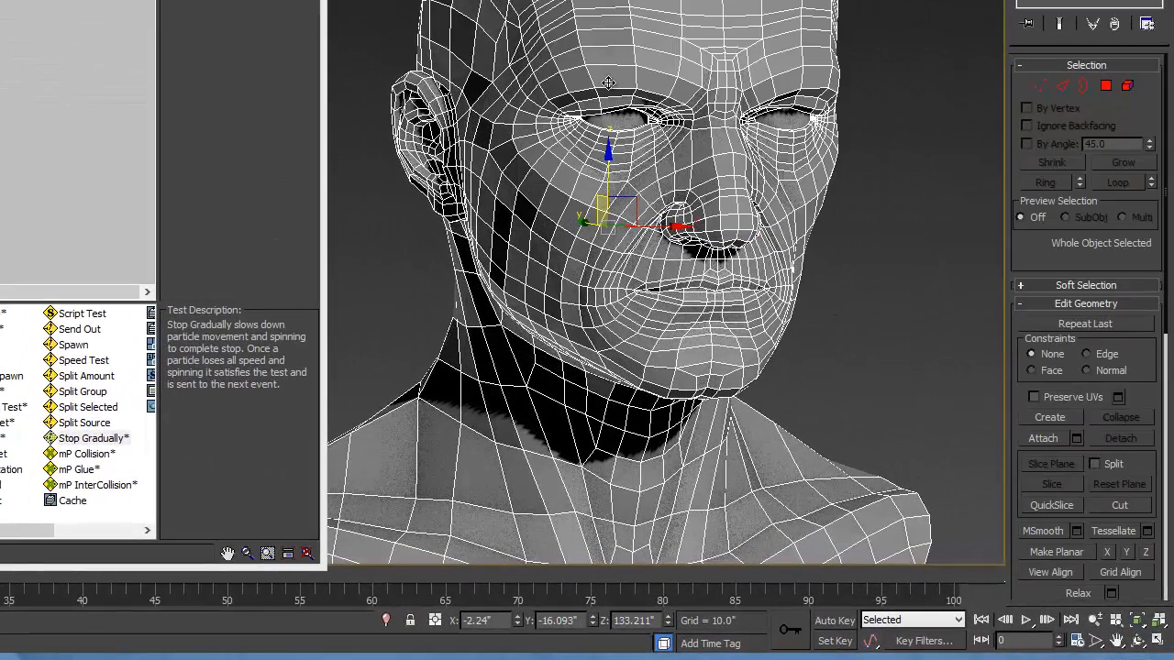
# Select the edge loop around the face, add the two missing edges at the brow centre, and split the mesh along it.
pyautogui.press('2')
pyautogui.keyDown('alt'); pyautogui.moveTo(518, 108); pyautogui.dragTo(528, 137, button='middle'); pyautogui.keyUp('alt')
pyautogui.click(678, 78)
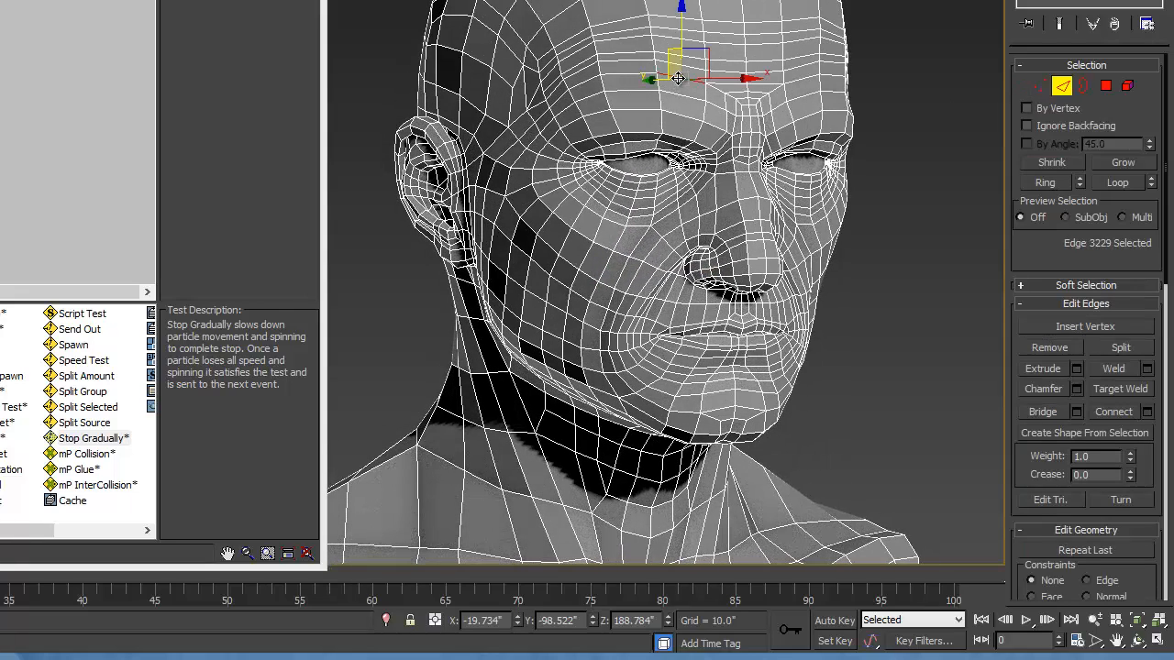
pyautogui.click(1119, 183)
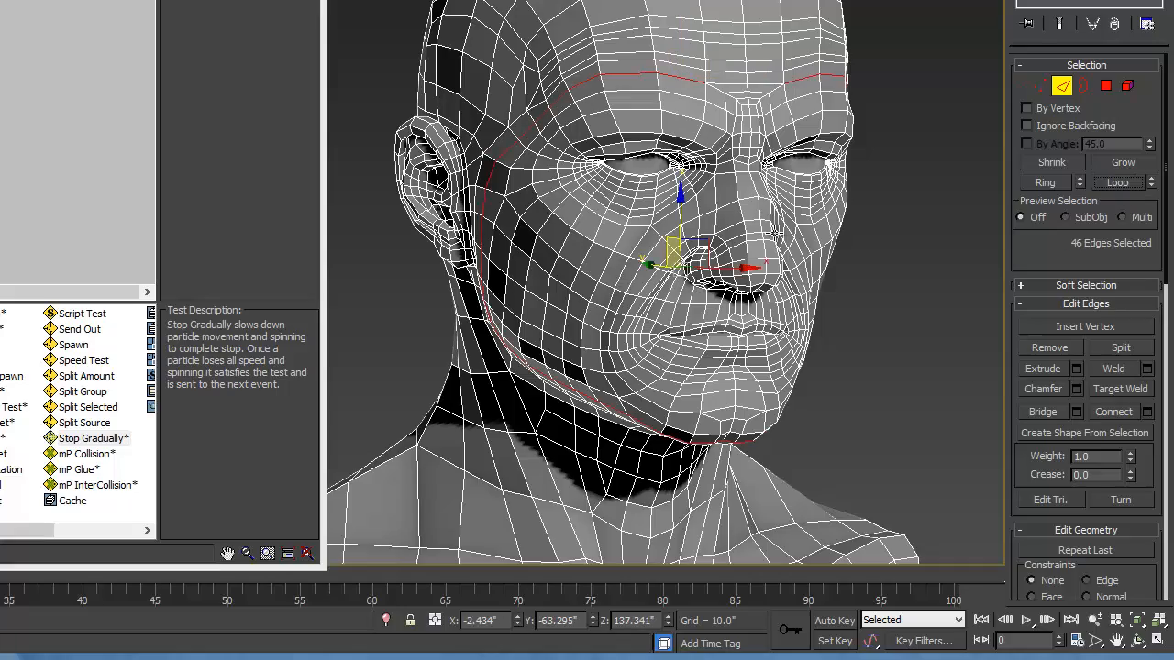
pyautogui.keyDown('alt'); pyautogui.moveTo(679, 184); pyautogui.dragTo(683, 138, button='middle'); pyautogui.keyUp('alt')
pyautogui.keyDown('ctrl'); pyautogui.click(683, 109); pyautogui.keyUp('ctrl')
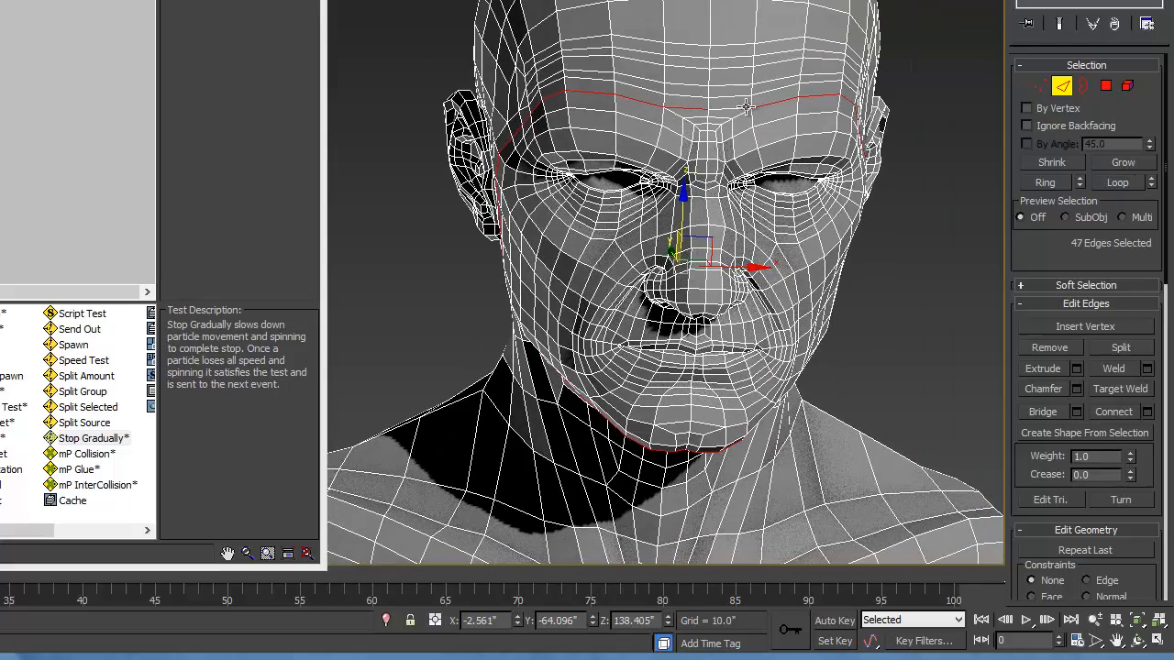
pyautogui.keyDown('ctrl'); pyautogui.click(741, 107); pyautogui.keyUp('ctrl')
pyautogui.click(1124, 349)
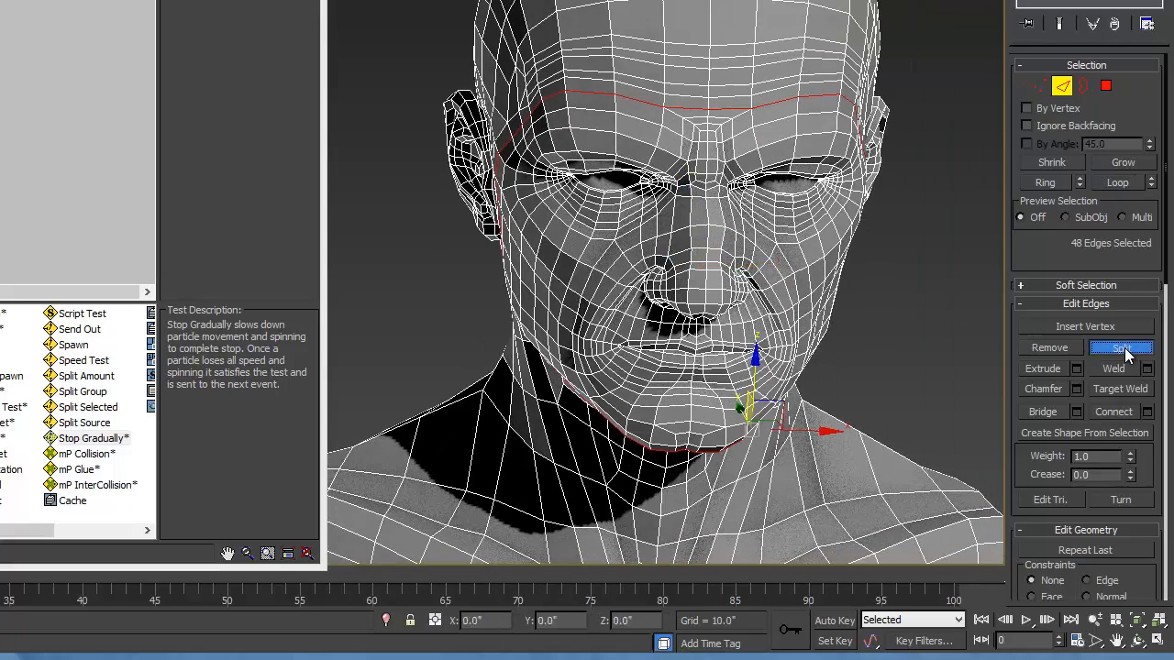
# Select the face element and detach it as a separate object named FACE!
pyautogui.click(1127, 84)
pyautogui.click(789, 203)
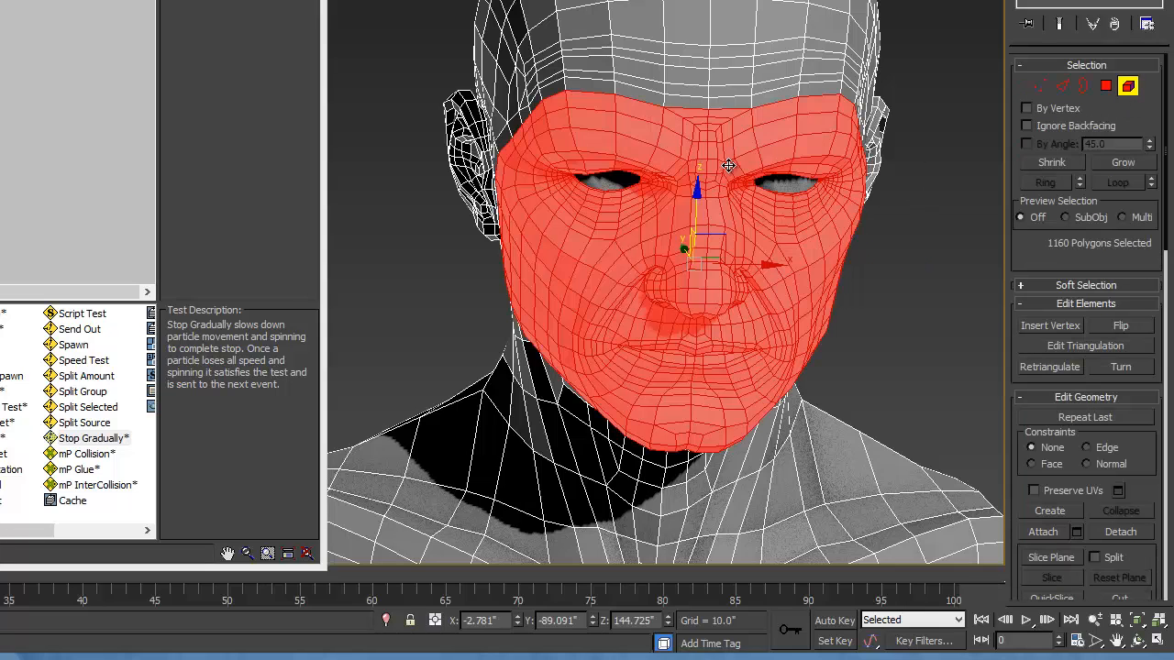
pyautogui.rightClick(727, 167)
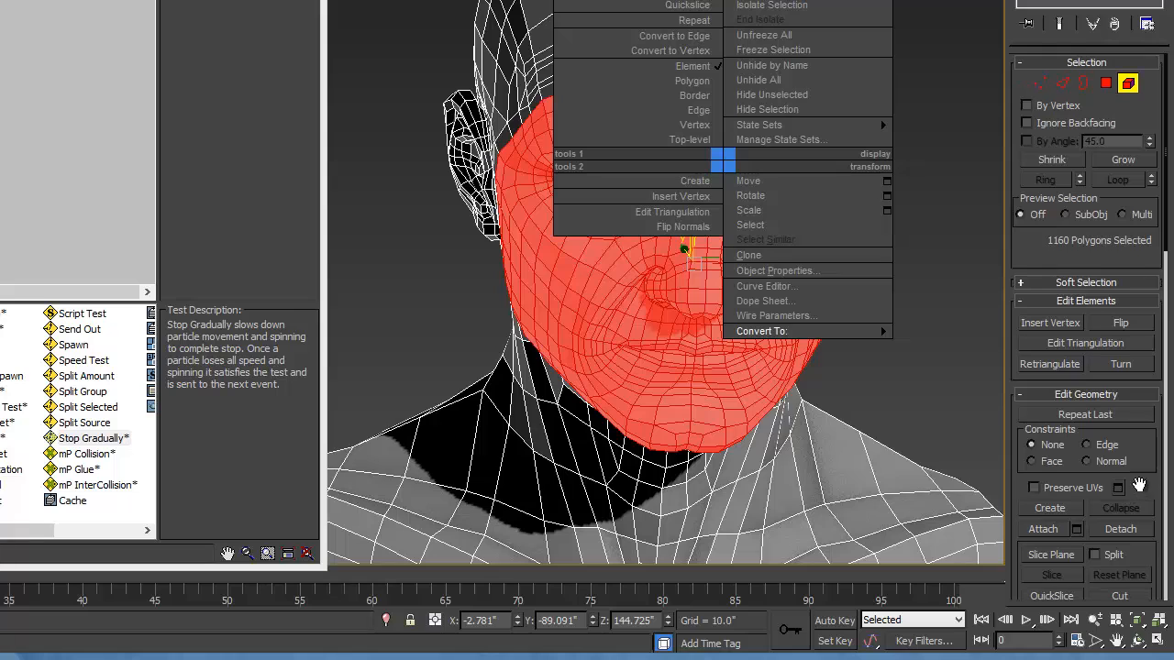
pyautogui.click(1121, 531)
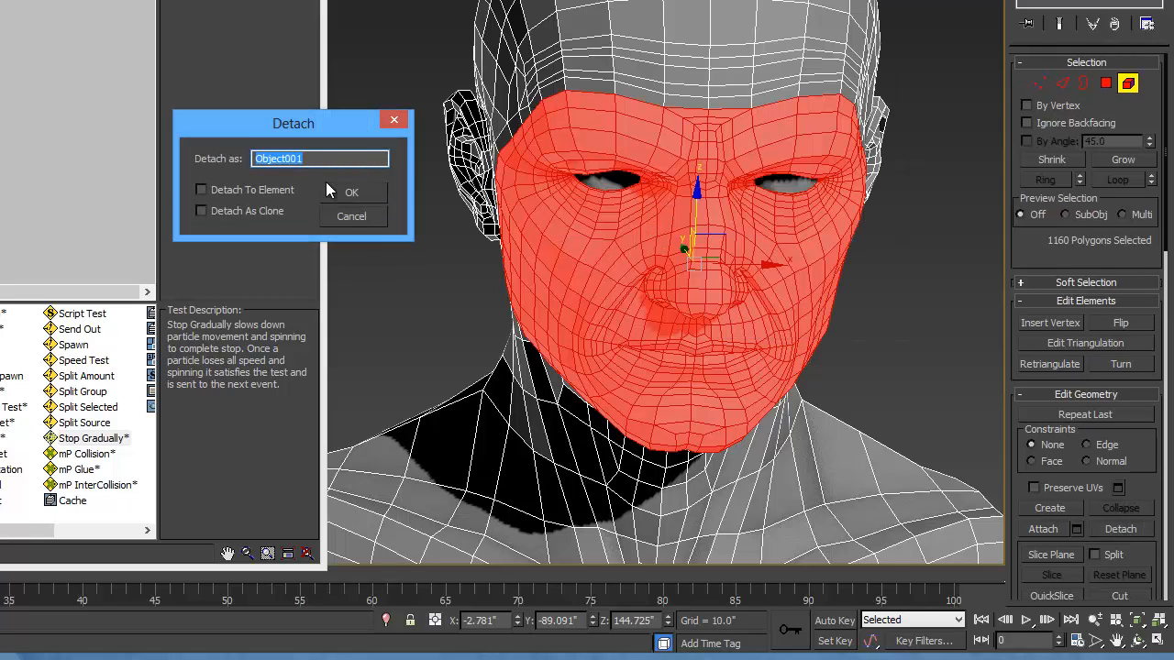
pyautogui.write('FACE!')
pyautogui.press('Return')
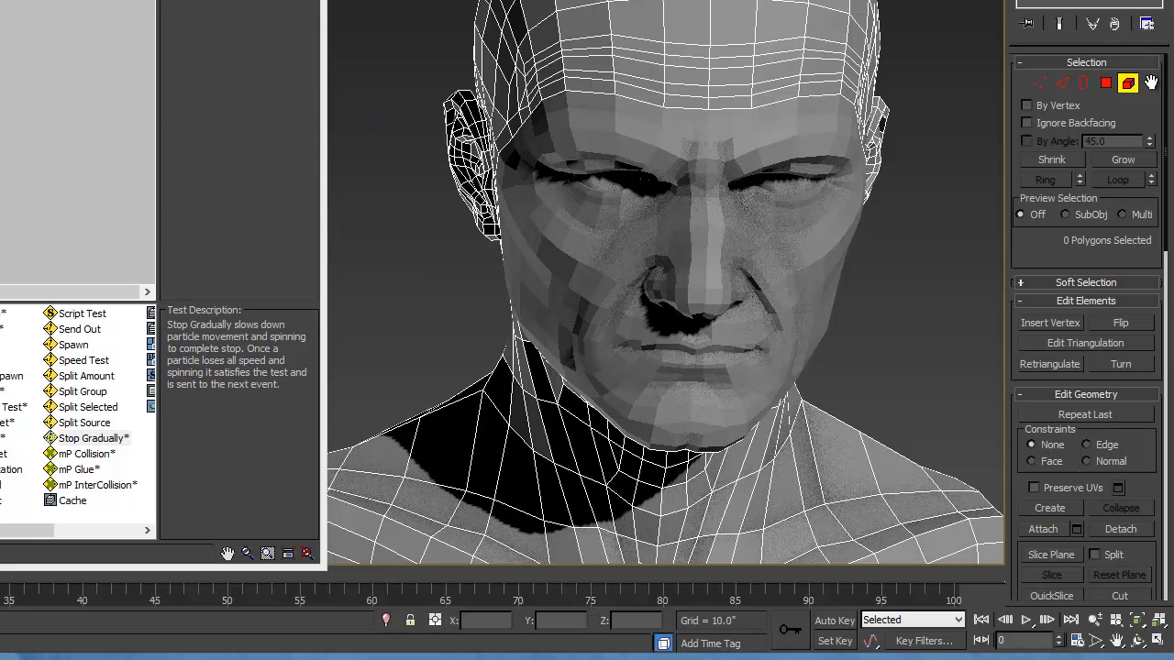
# Leave element editing on the head, select the detached FACE! object, and isolate it in the viewport.
pyautogui.click(1128, 85)
pyautogui.click(613, 139)
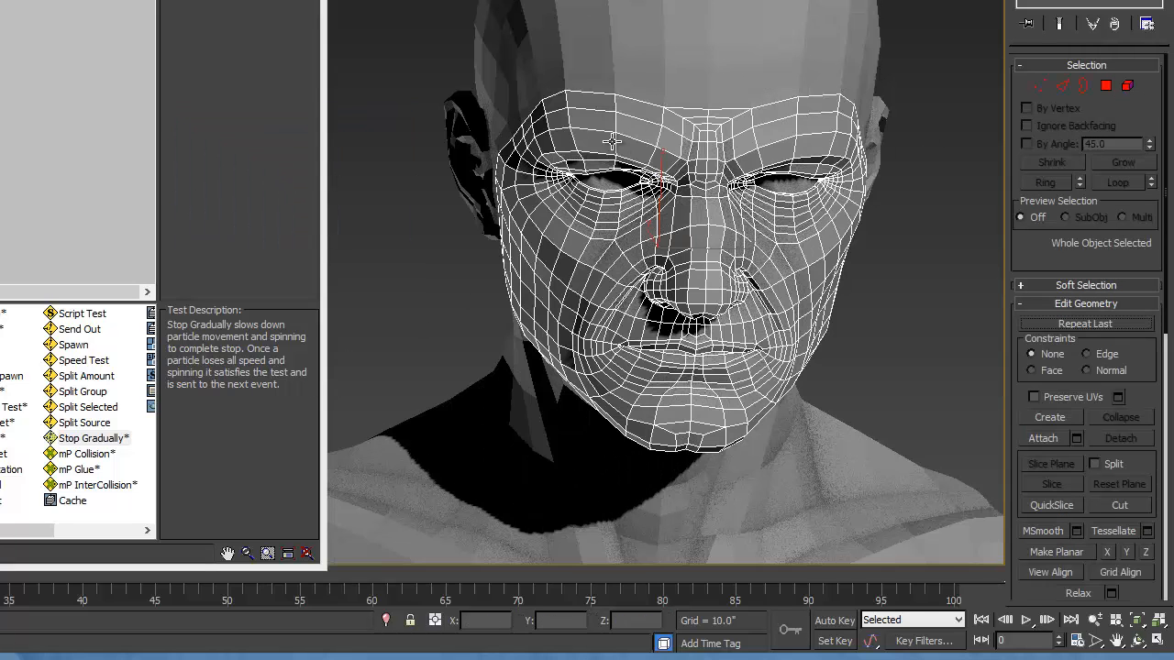
pyautogui.keyDown('alt'); pyautogui.moveTo(613, 244); pyautogui.dragTo(658, 203, button='middle'); pyautogui.keyUp('alt')
pyautogui.scroll(3, 706, 193)
pyautogui.hotkey('alt', 'q')
pyautogui.scroll(-3, 566, 226)
pyautogui.keyDown('alt'); pyautogui.moveTo(500, 184); pyautogui.dragTo(564, 184, button='middle'); pyautogui.keyUp('alt')
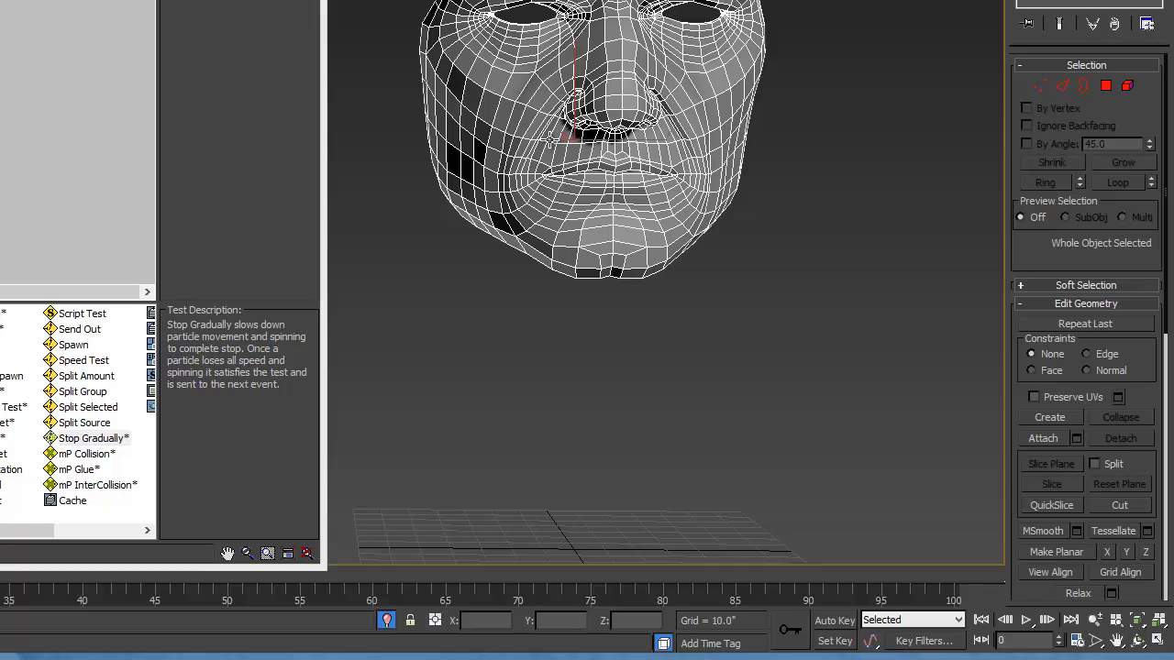
pyautogui.keyDown('alt'); pyautogui.moveTo(552, 140); pyautogui.dragTo(527, 204, button='middle'); pyautogui.keyUp('alt')
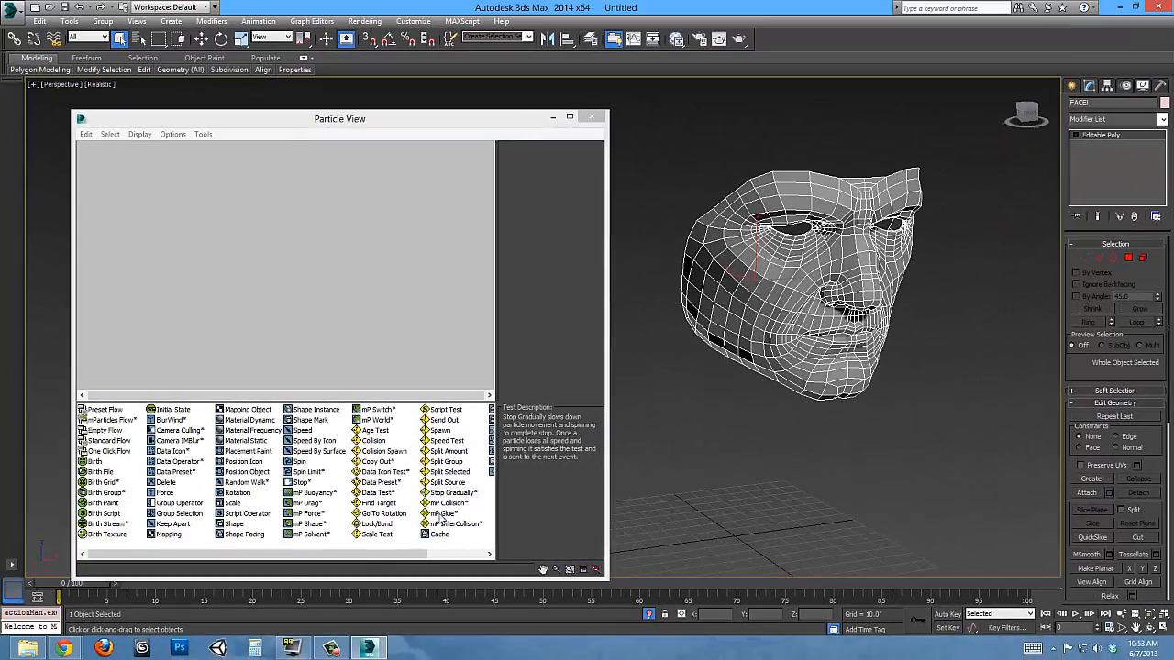
# Look up the description of the mP Glue test and examine the isolated face mesh up close.
pyautogui.click(79, 470)
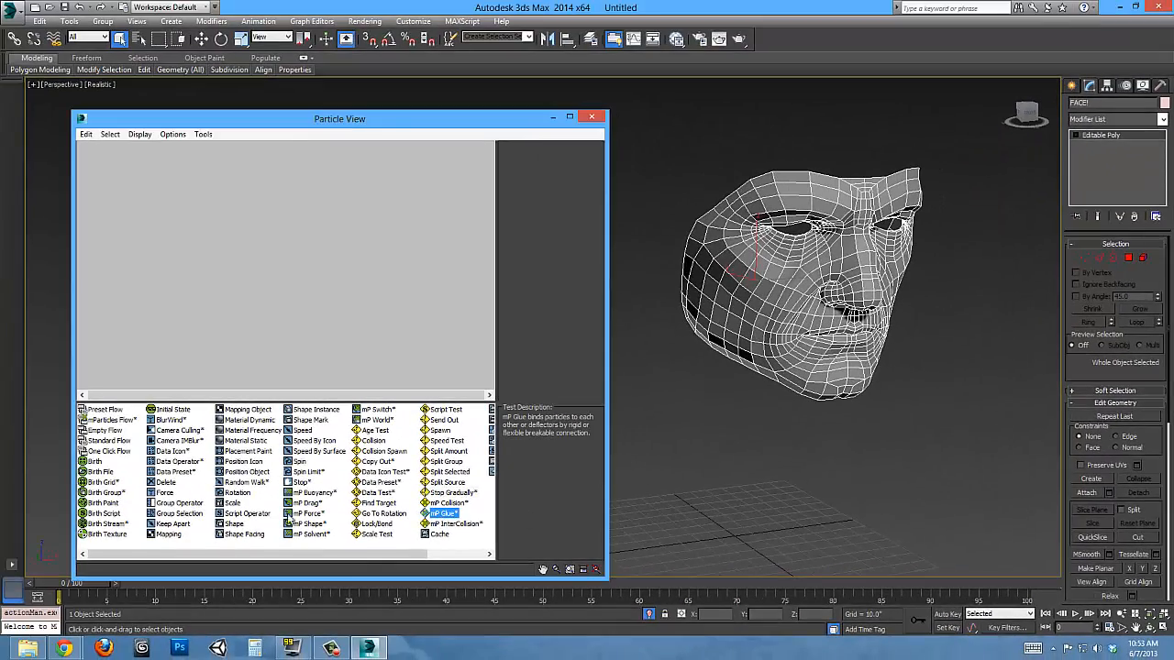
pyautogui.scroll(5, 789, 288)
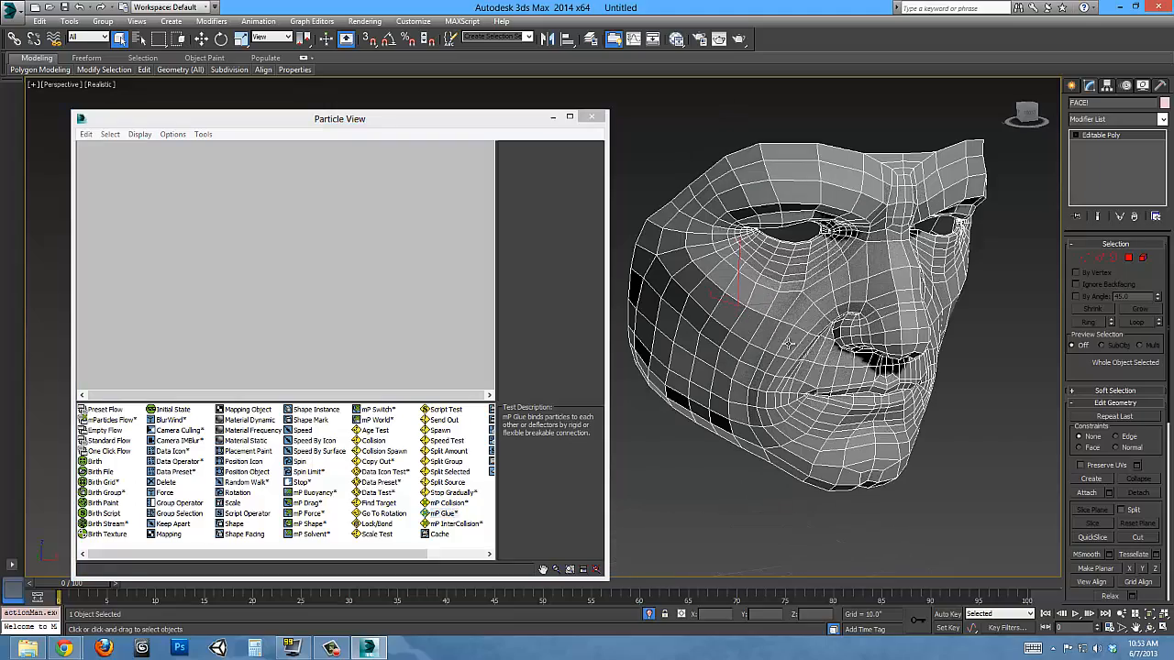
# Clone the FACE! mesh as a copy named ParticleRigFace.
pyautogui.keyDown('alt'); pyautogui.moveTo(969, 292); pyautogui.dragTo(943, 274, button='middle'); pyautogui.keyUp('alt')
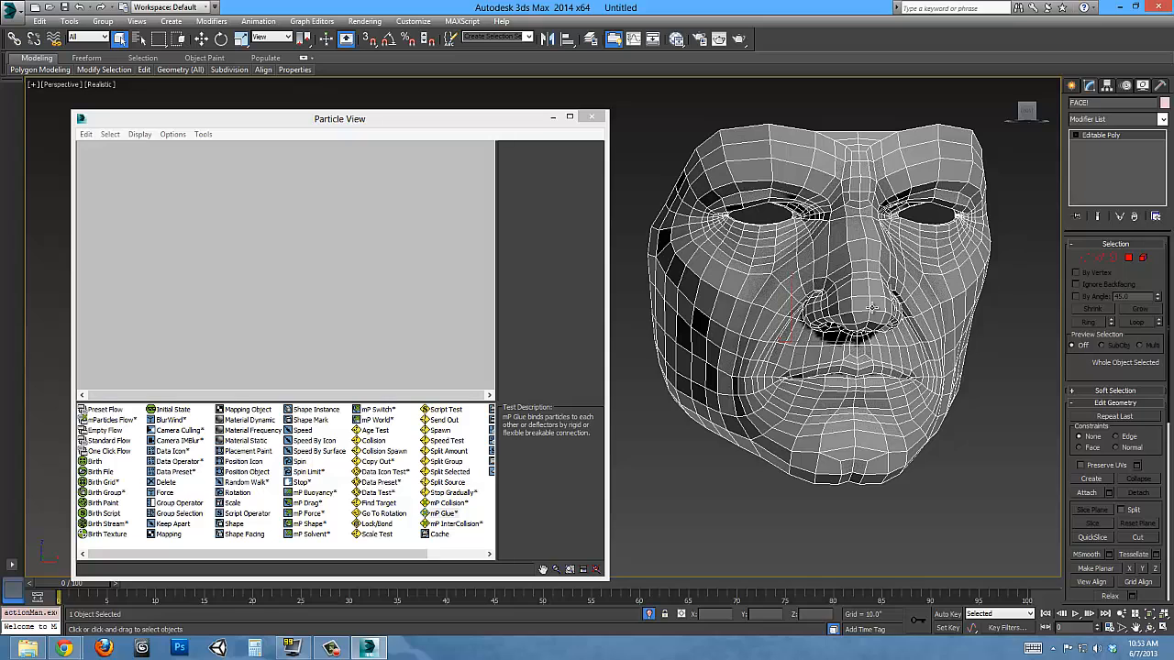
pyautogui.keyDown('alt'); pyautogui.moveTo(872, 308); pyautogui.dragTo(903, 305, button='middle'); pyautogui.keyUp('alt')
pyautogui.hotkey('ctrl', 'v')
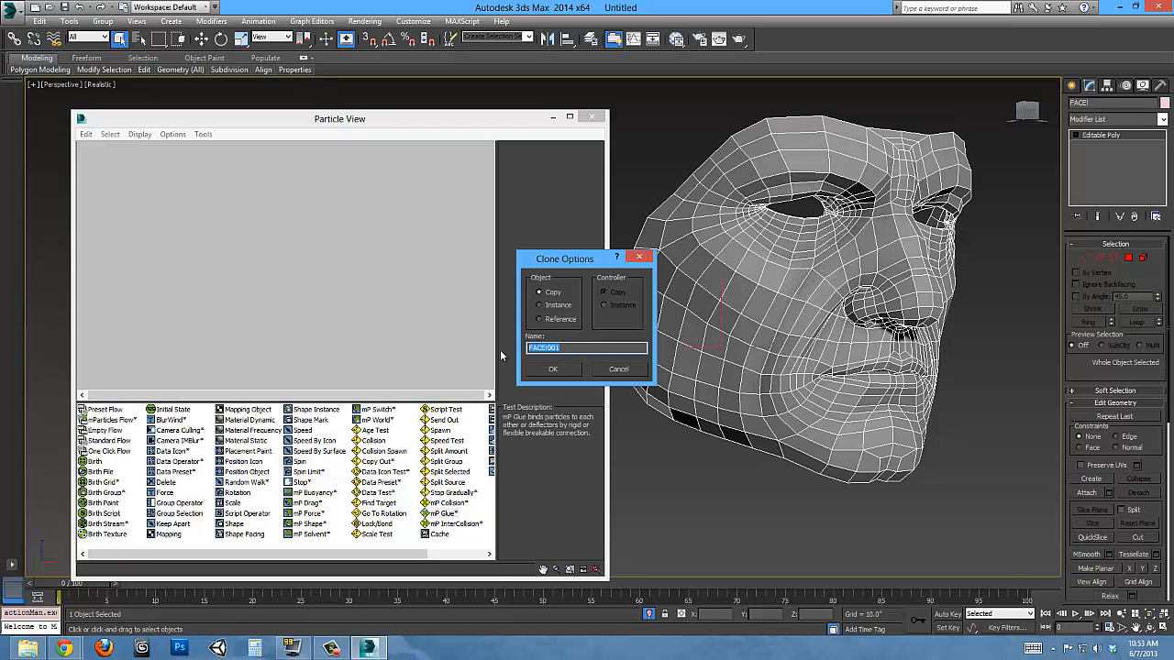
pyautogui.write('ParticleRigFace')
pyautogui.press('Return')
pyautogui.press('z')
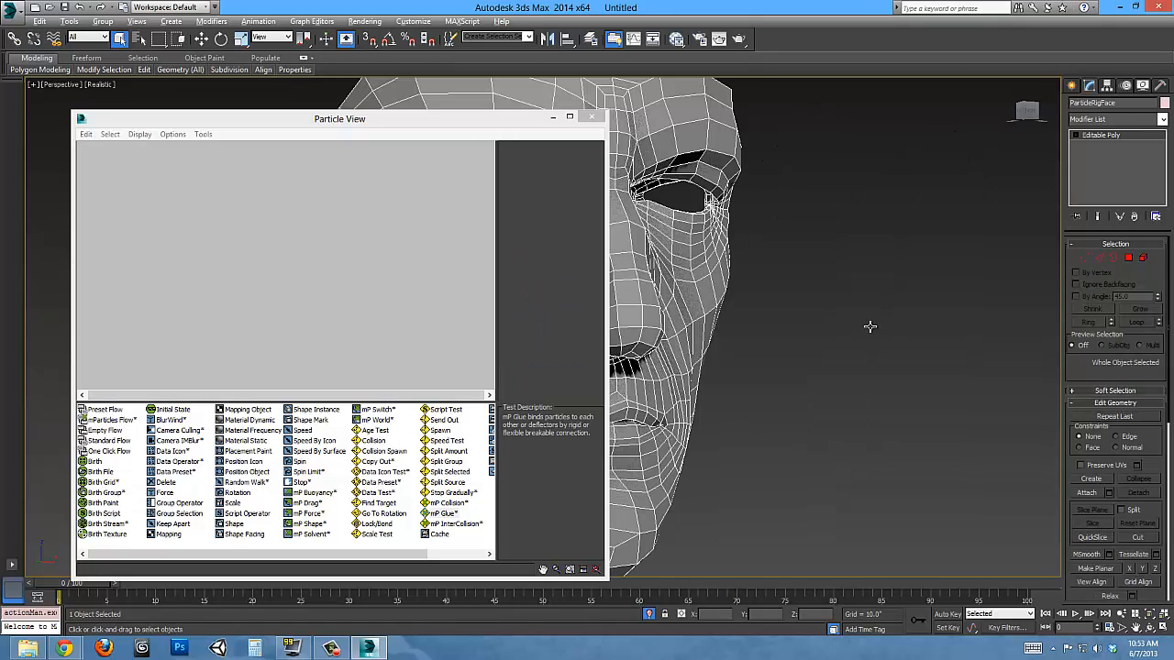
# Move the ParticleRigFace copy sideways as a test, and undo that move.
pyautogui.keyDown('alt'); pyautogui.moveTo(776, 295); pyautogui.dragTo(872, 295, button='middle'); pyautogui.keyUp('alt')
pyautogui.rightClick(741, 317)
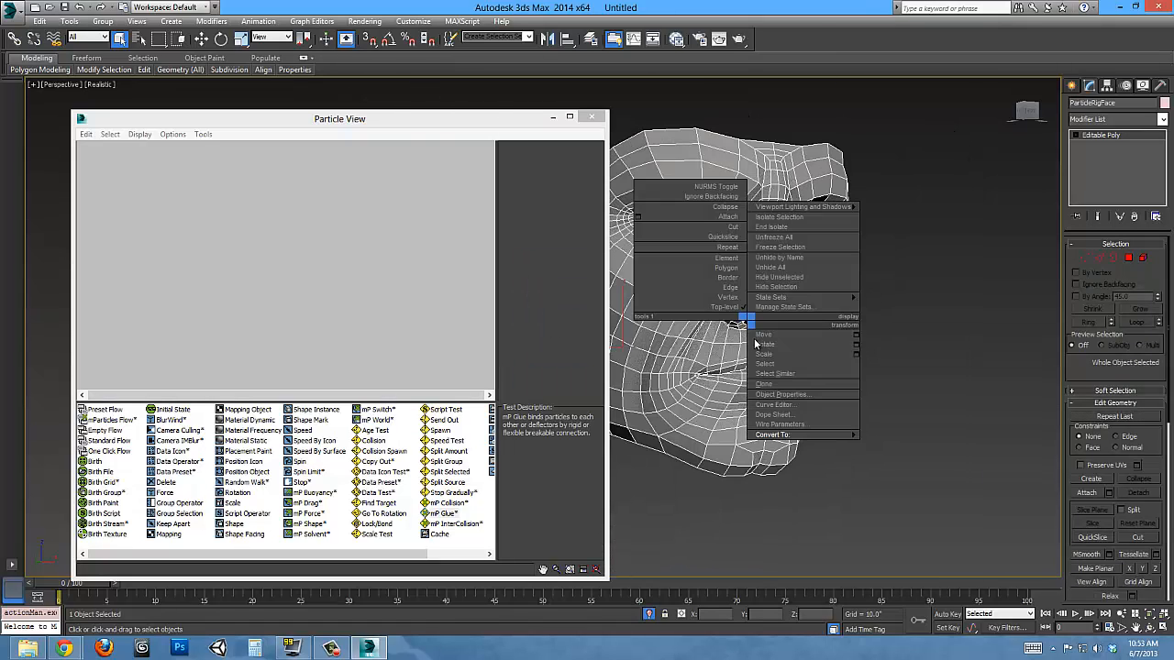
pyautogui.click(761, 336)
pyautogui.scroll(-3, 777, 362)
pyautogui.moveTo(714, 351); pyautogui.dragTo(859, 351)
pyautogui.hotkey('ctrl', 'z')
pyautogui.scroll(3, 757, 350)
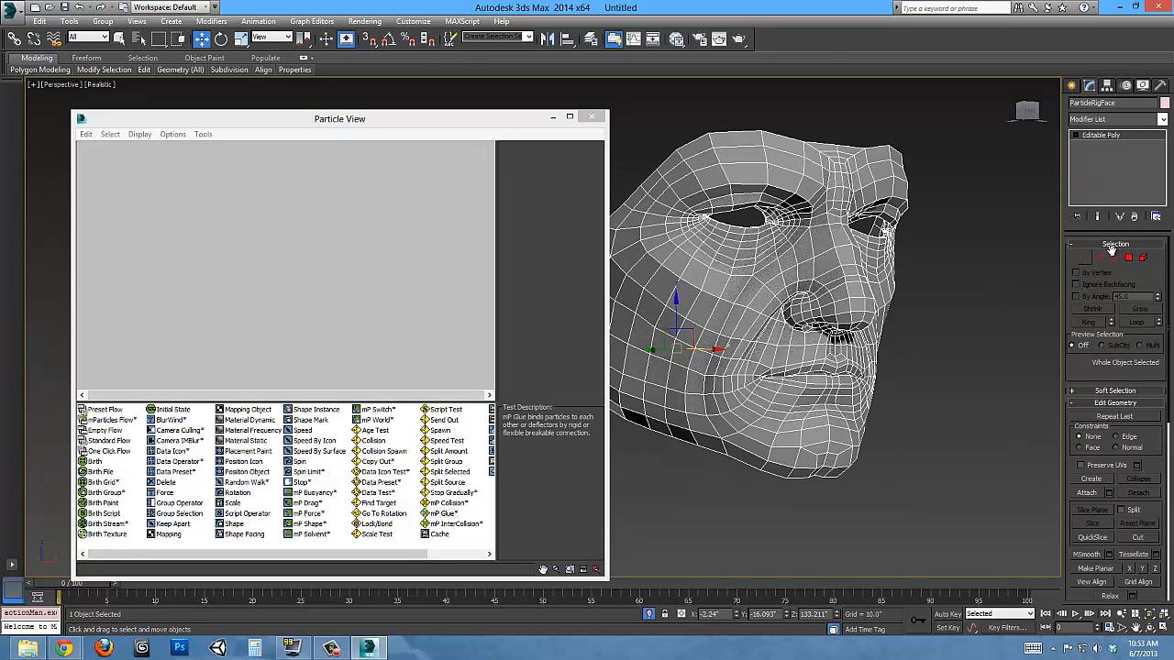
# Select all polygons of the ParticleRigFace mesh.
pyautogui.click(1129, 258)
pyautogui.scroll(-2, 748, 304)
pyautogui.hotkey('ctrl', 'a')
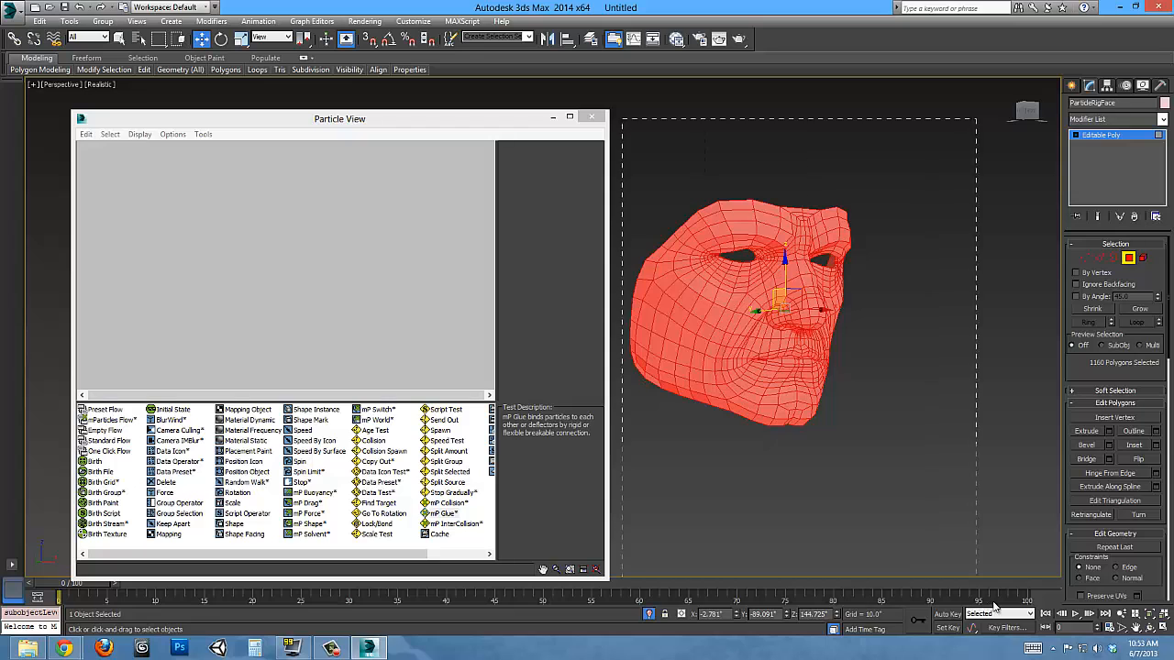
pyautogui.scroll(2, 812, 394)
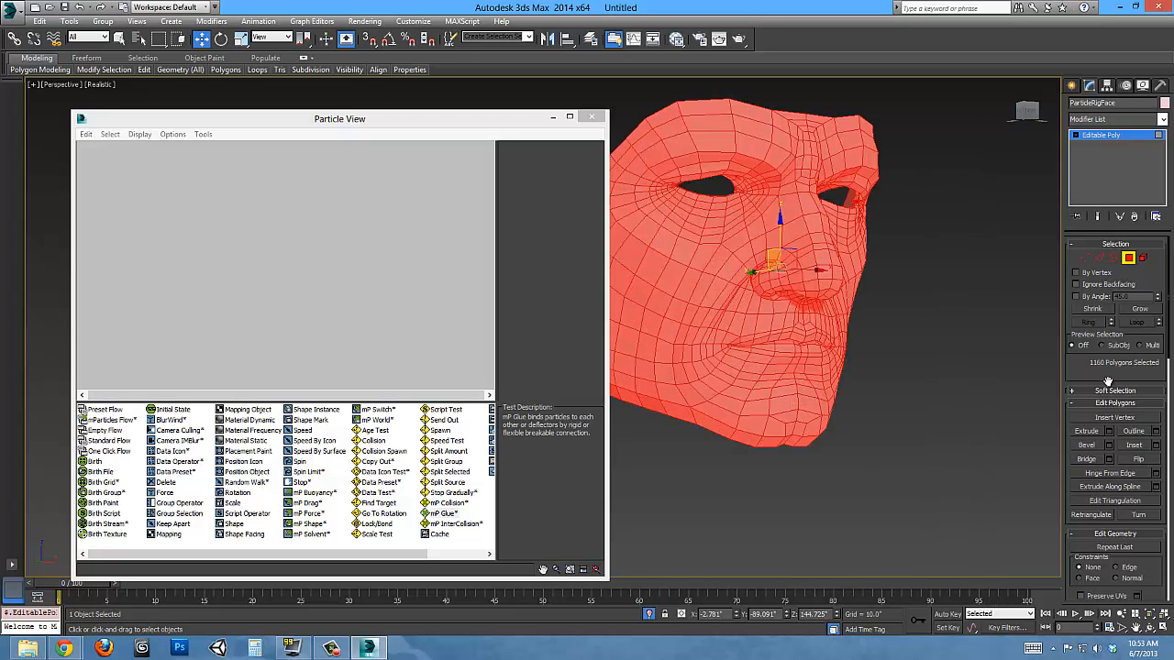
# Select all edges of ParticleRigFace, split them, and leave sub-object editing.
pyautogui.click(1099, 258)
pyautogui.scroll(-3, 681, 183)
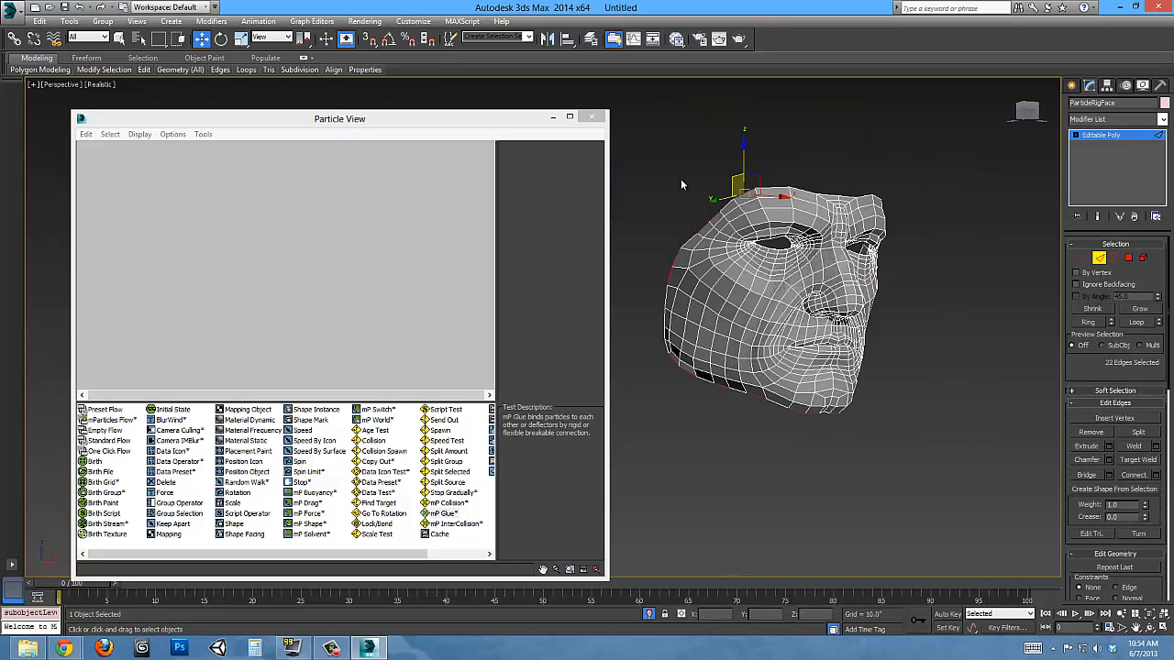
pyautogui.hotkey('ctrl', 'a')
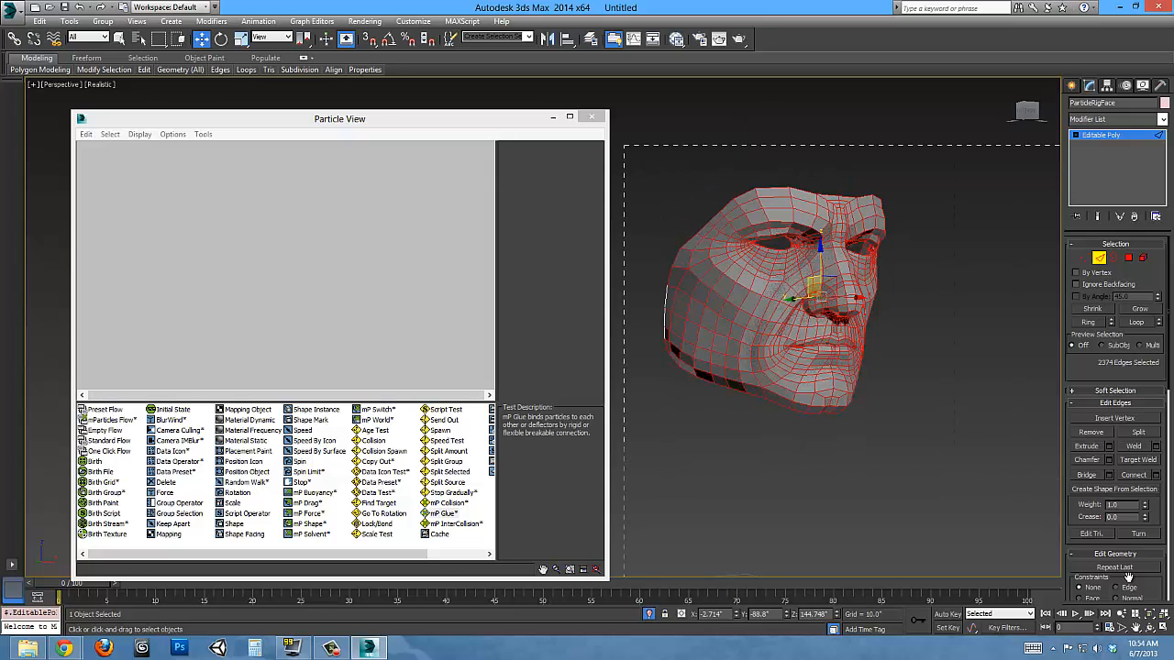
pyautogui.moveTo(1128, 578); pyautogui.dragTo(1128, 575)
pyautogui.scroll(-2, 1109, 374)
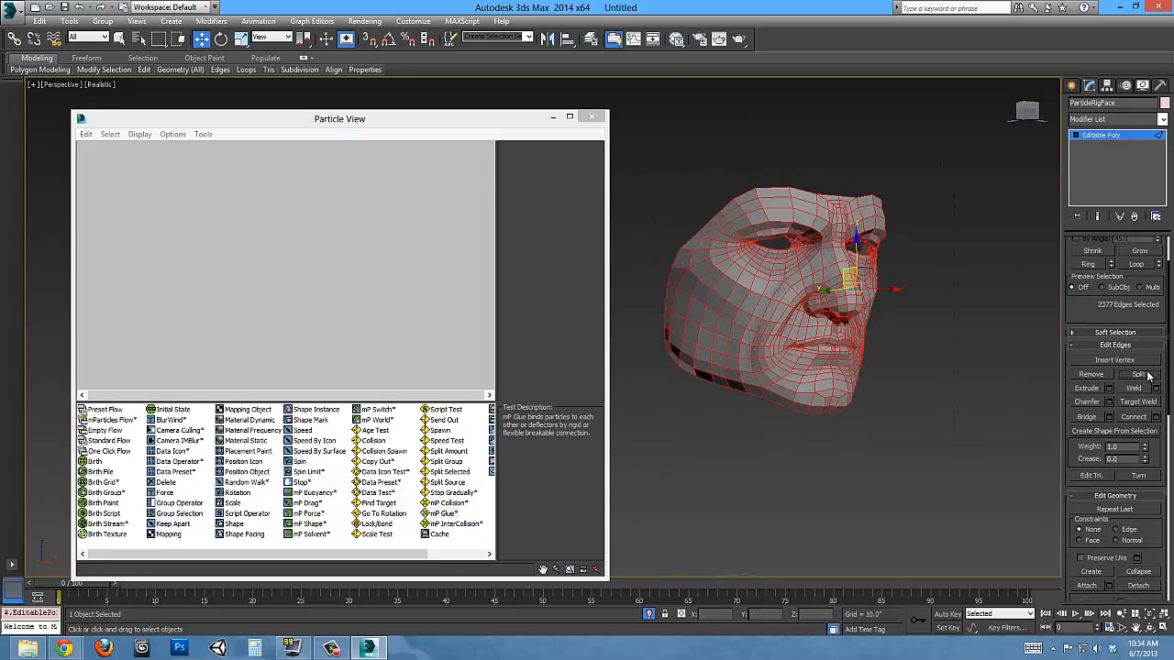
pyautogui.scroll(5, 804, 290)
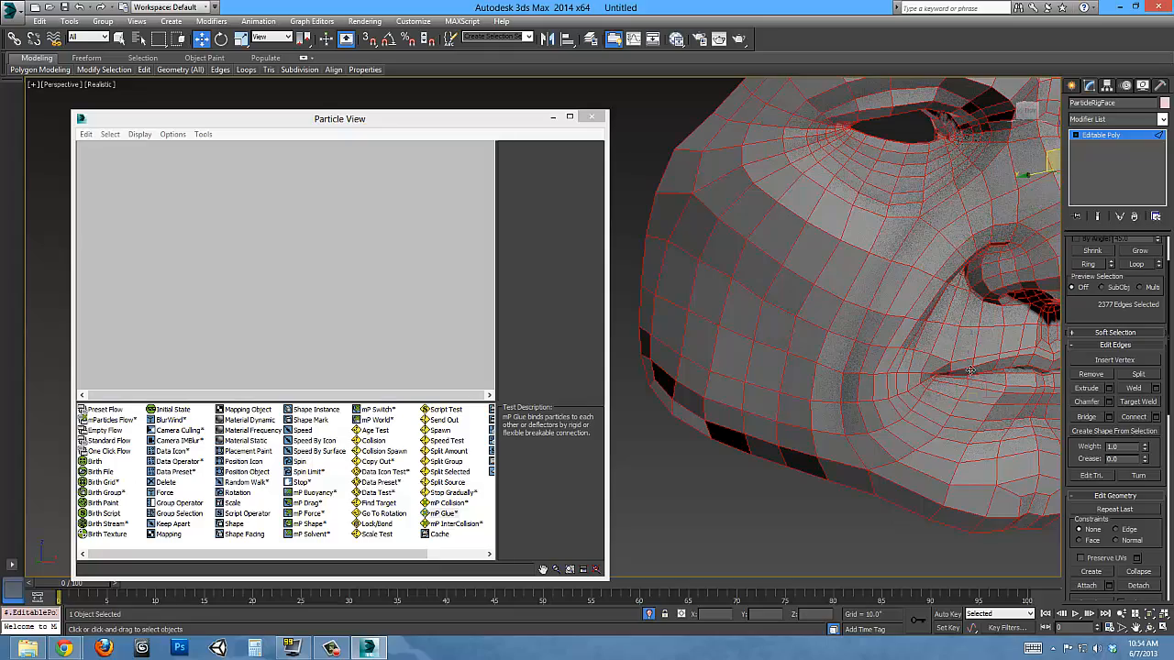
pyautogui.click(1114, 137)
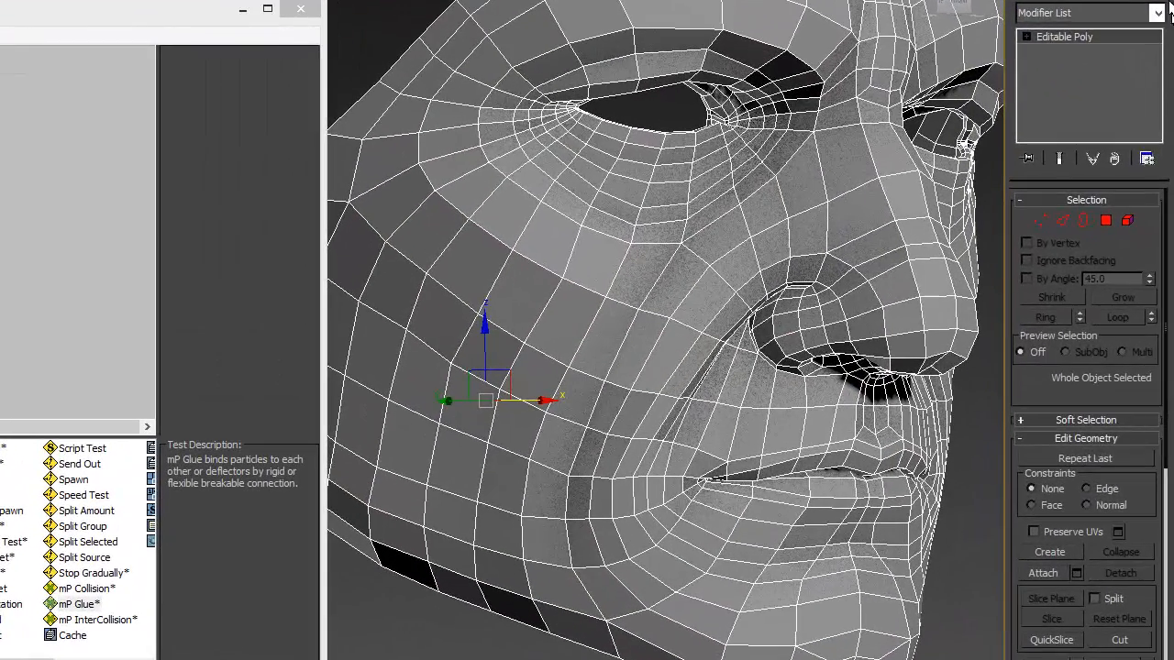
# Add a Shell modifier to ParticleRigFace to give its polygons thickness.
pyautogui.click(1160, 12)
pyautogui.scroll(-15, 1091, 367)
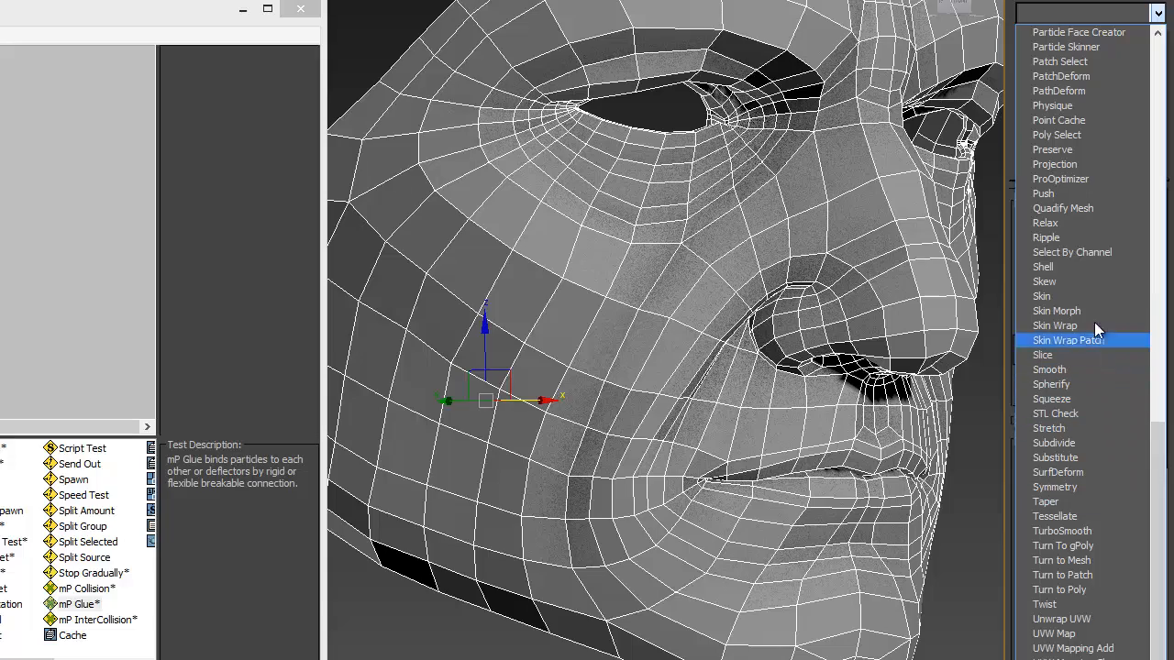
pyautogui.click(1087, 270)
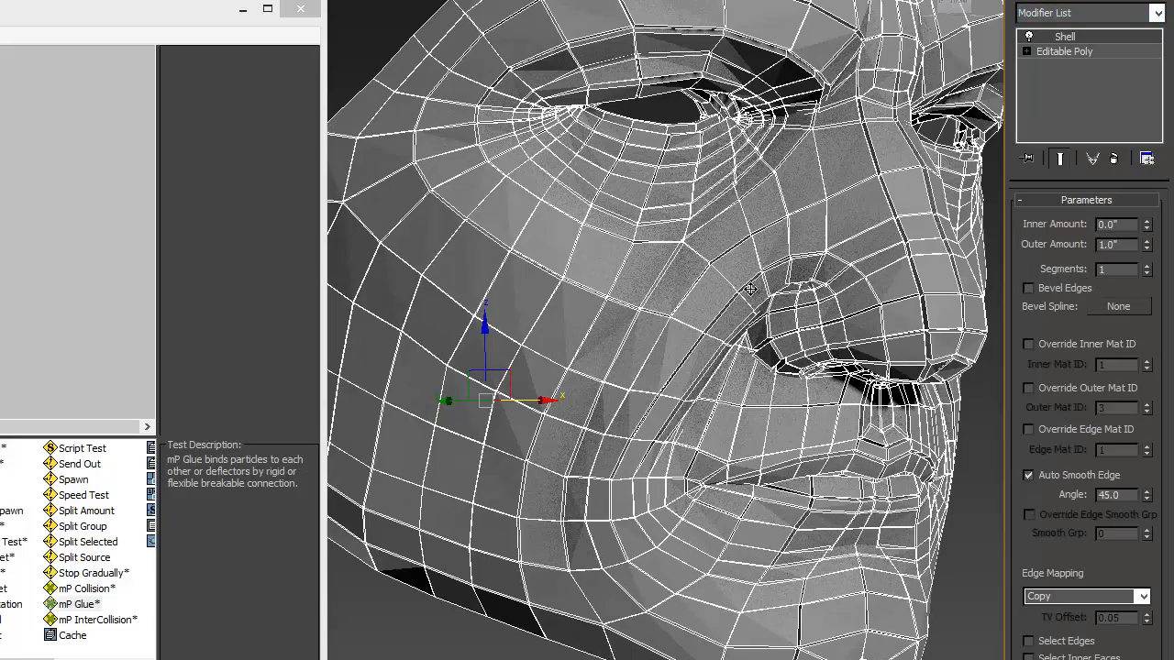
pyautogui.keyDown('alt'); pyautogui.moveTo(681, 331); pyautogui.dragTo(497, 415, button='middle'); pyautogui.keyUp('alt')
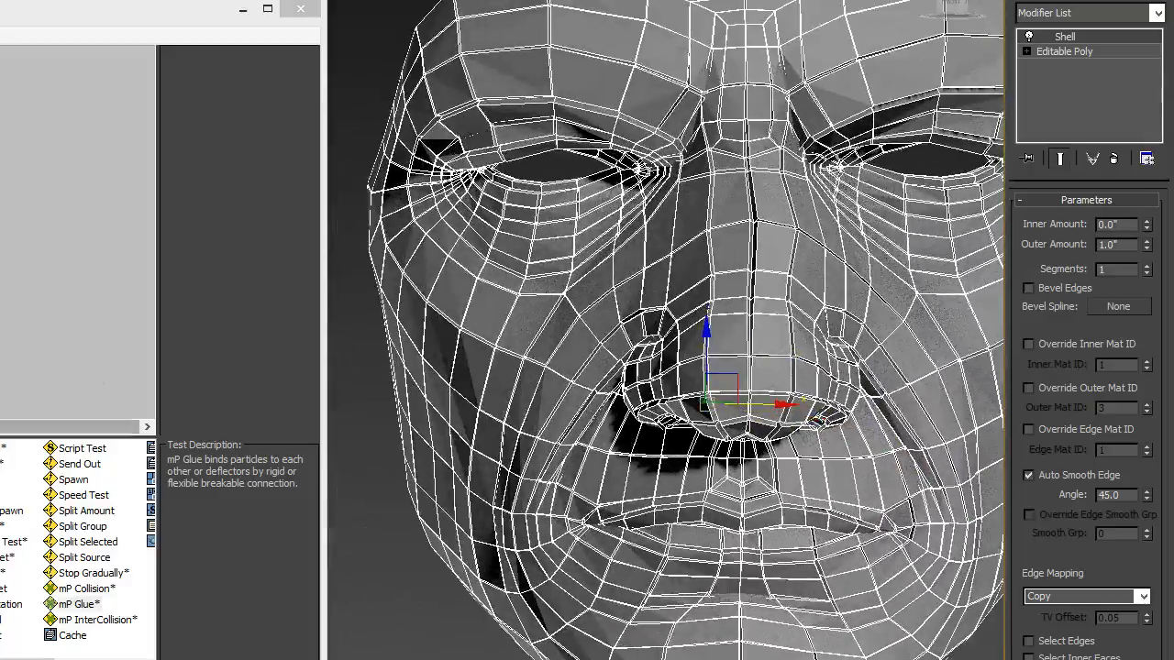
# Add an mParticles Flow to the particle graph and preview its simulation to about frame 23, returning to frame 0.
pyautogui.click(5, 367)
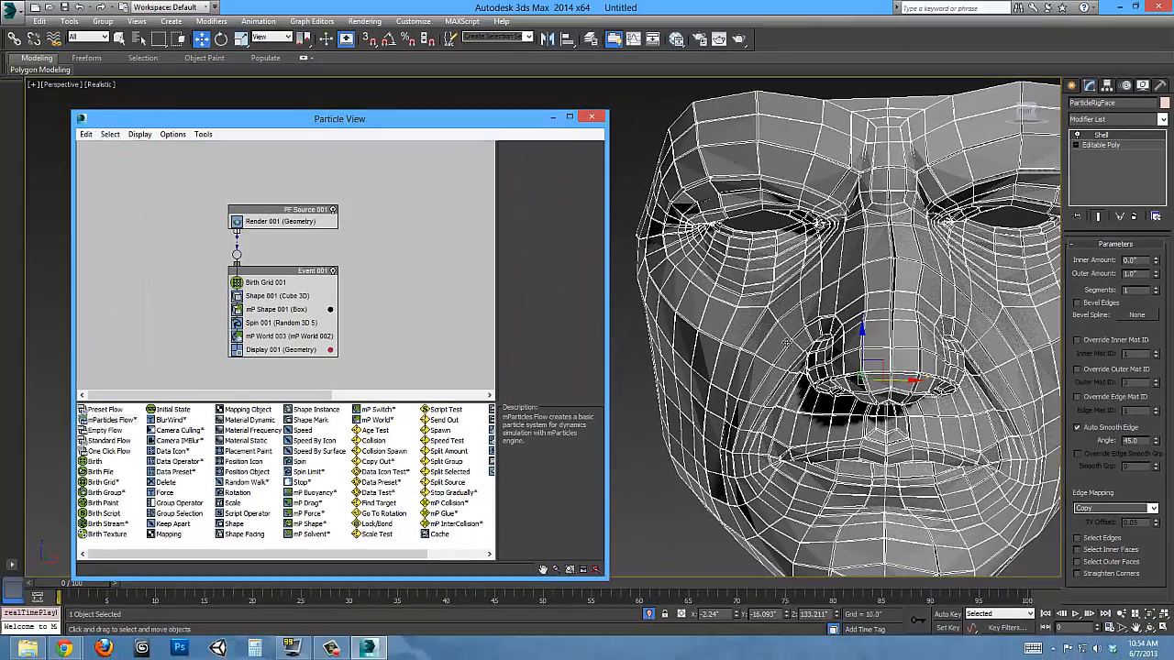
pyautogui.scroll(-3, 845, 281)
pyautogui.moveTo(786, 342); pyautogui.dragTo(903, 316, button='middle')
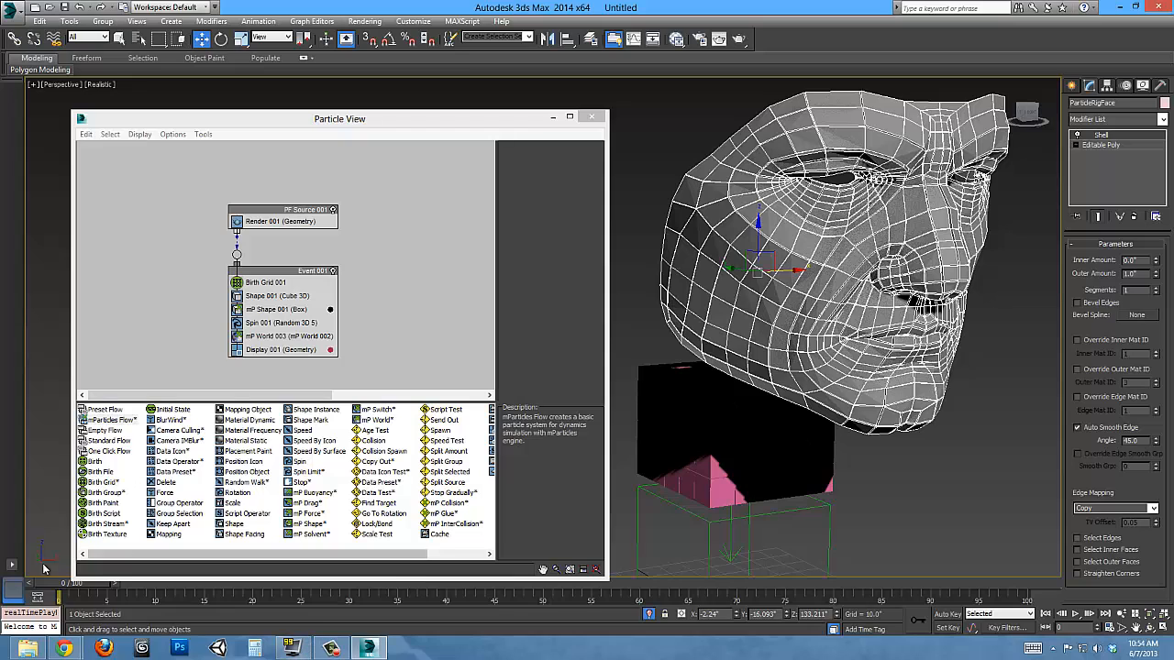
pyautogui.moveTo(92, 583); pyautogui.dragTo(265, 589)
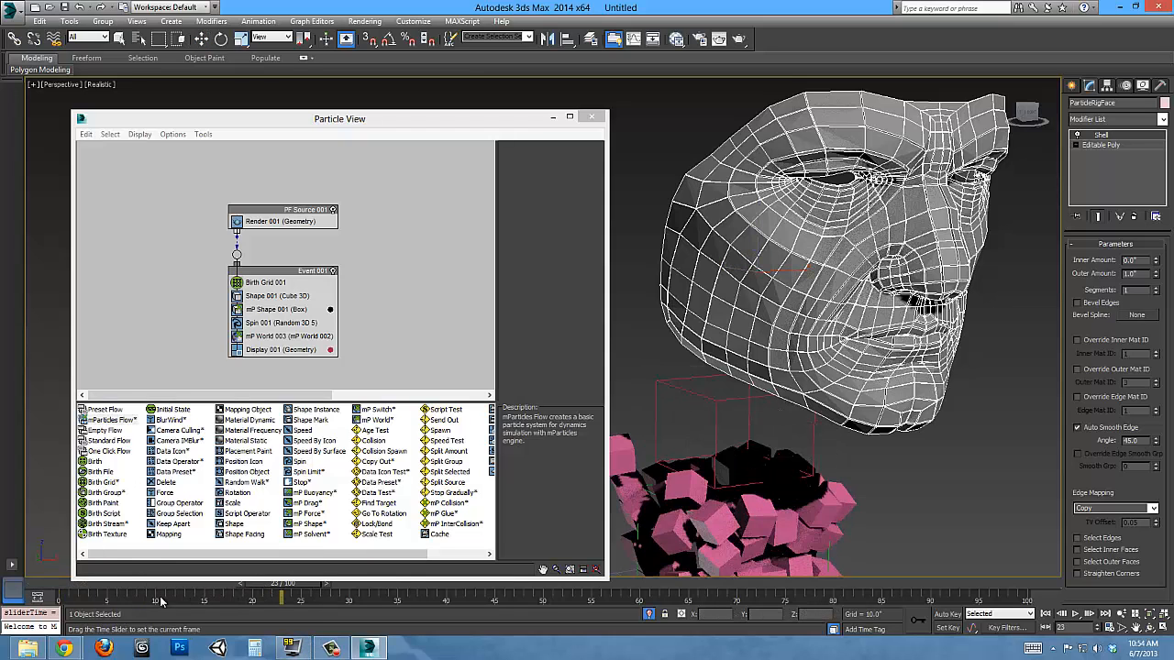
pyautogui.moveTo(162, 601); pyautogui.dragTo(50, 587)
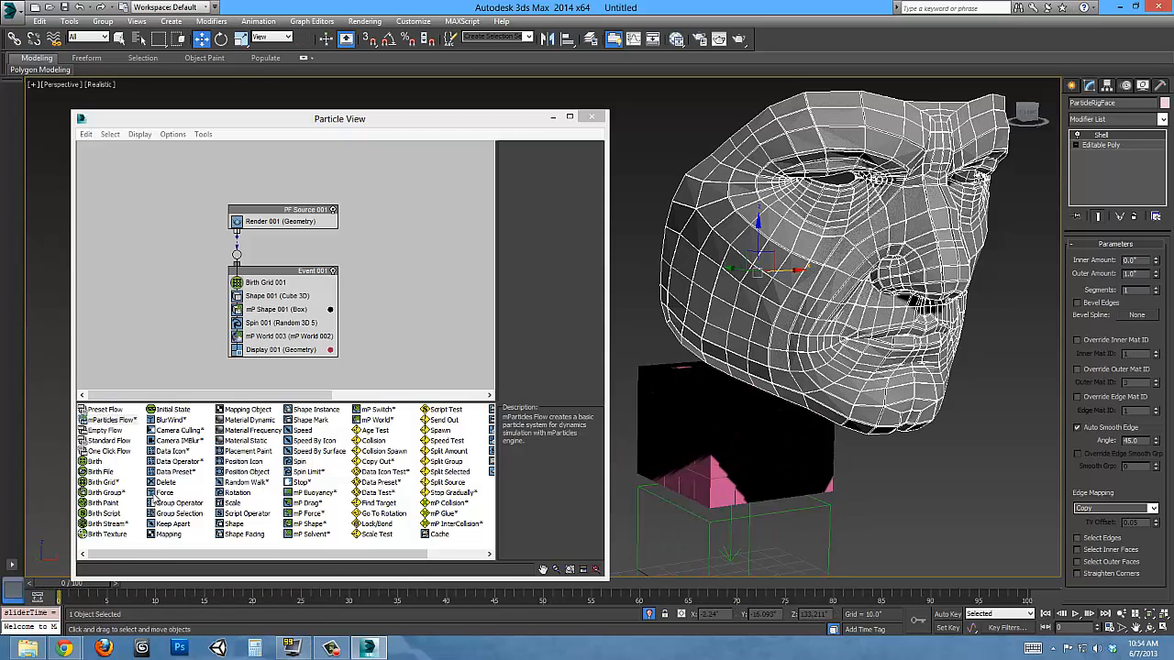
# Replace the Birth Grid operator with a Birth Group operator and add ParticleRigFace as its particle object.
pyautogui.click(262, 284)
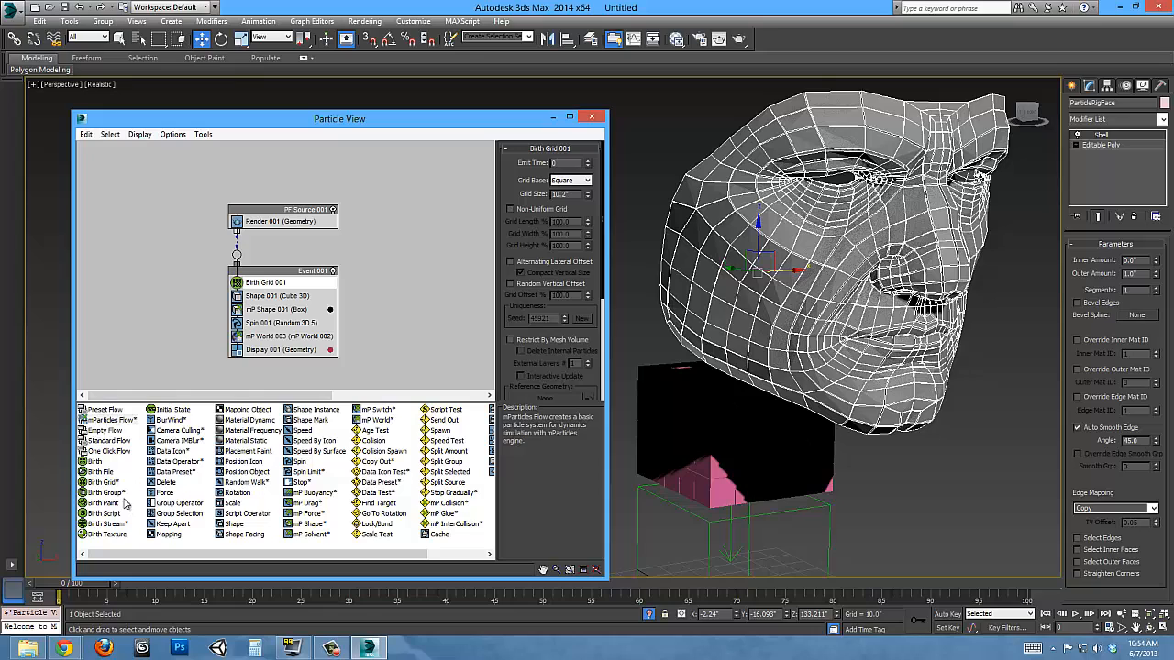
pyautogui.moveTo(103, 493); pyautogui.dragTo(286, 285)
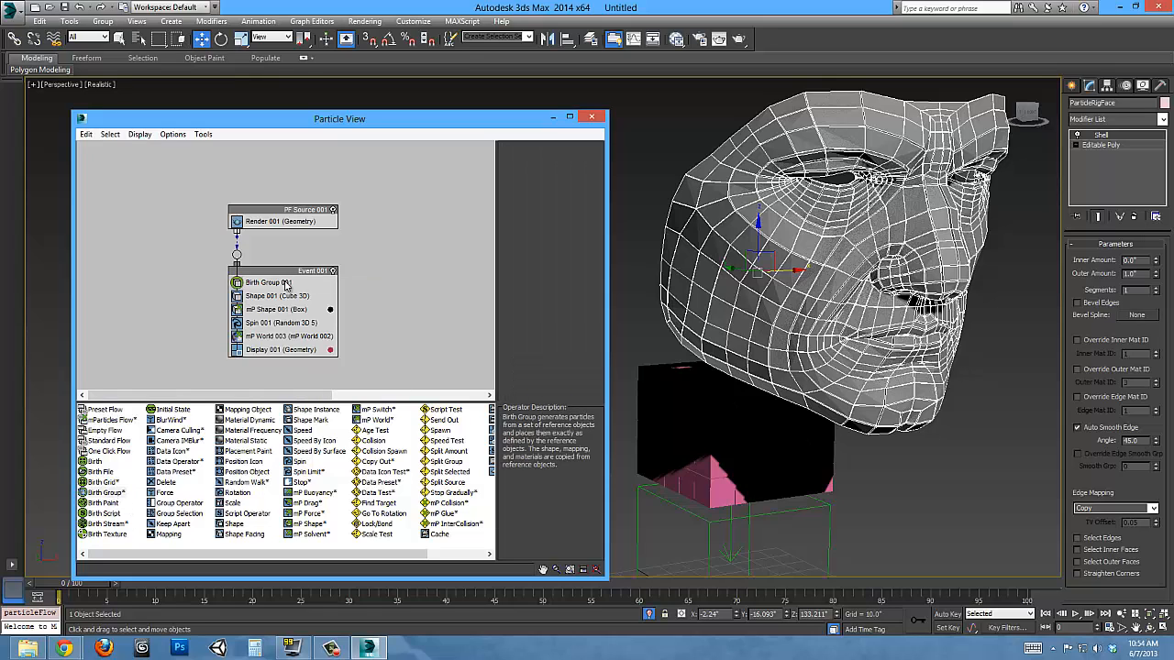
pyautogui.click(519, 279)
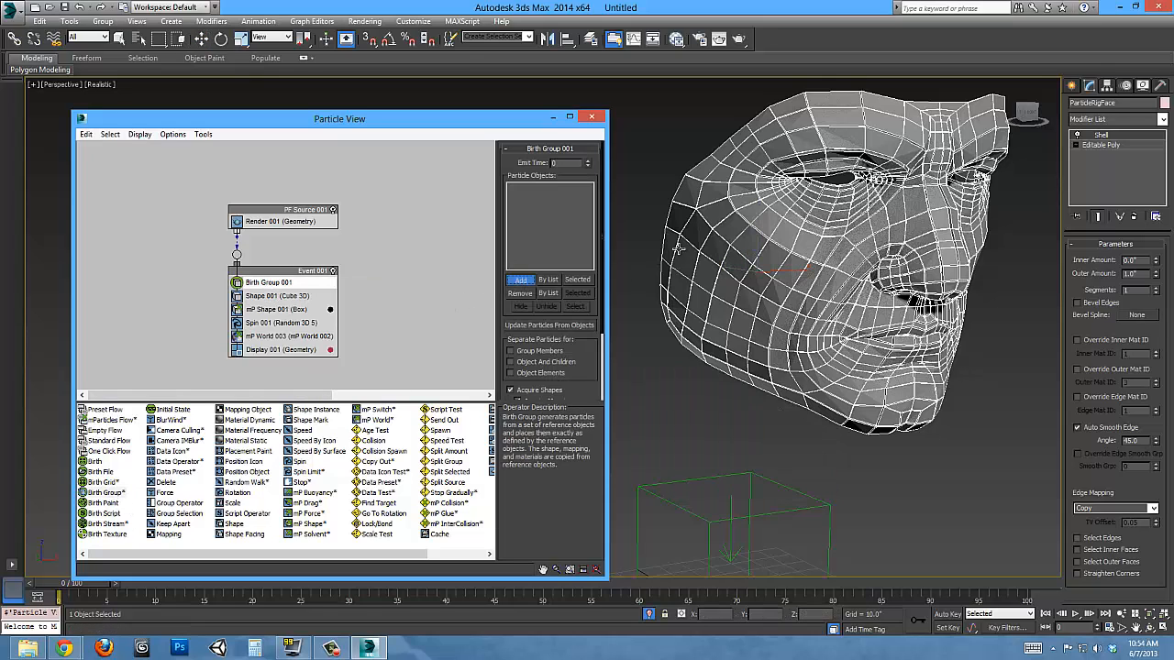
pyautogui.click(704, 212)
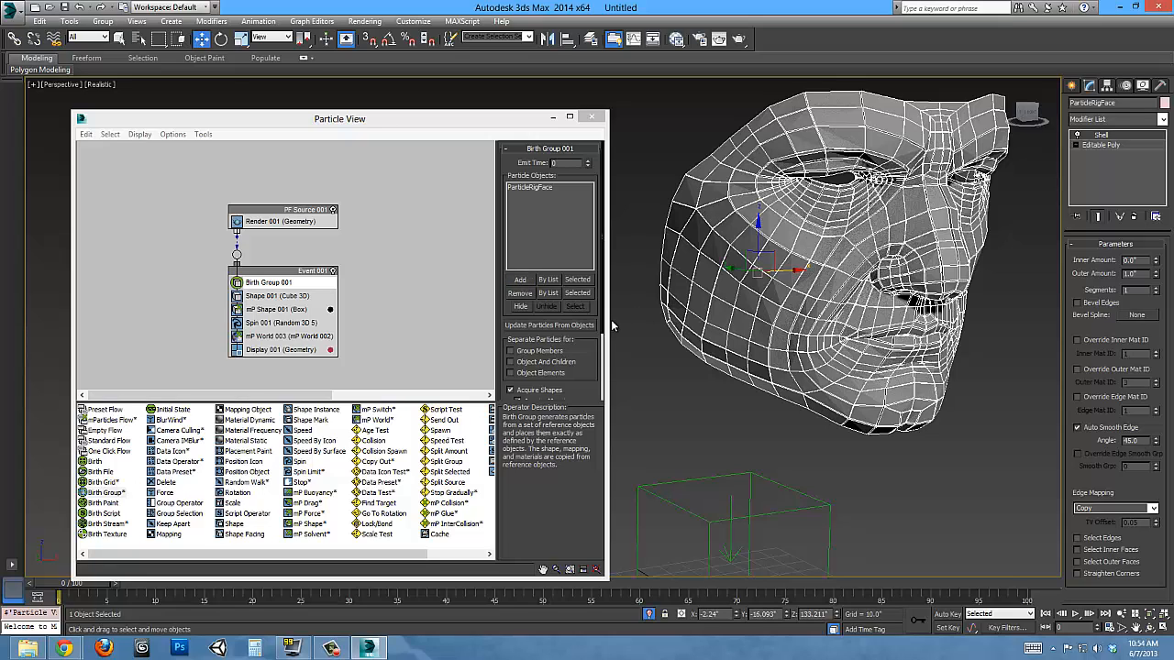
# Set Birth Group 001 to generate separate particles for Object Elements.
pyautogui.click(511, 373)
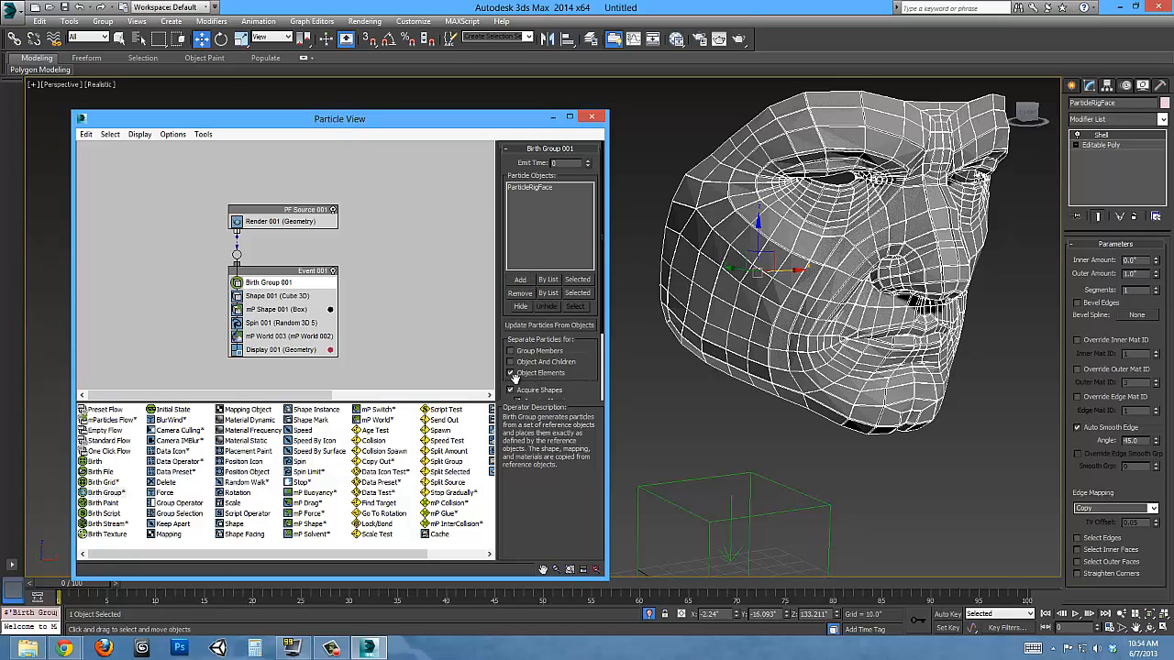
pyautogui.moveTo(576, 374)
pyautogui.mouseDown()
pyautogui.moveTo(576, 294)
pyautogui.moveTo(576, 367)
pyautogui.mouseUp()
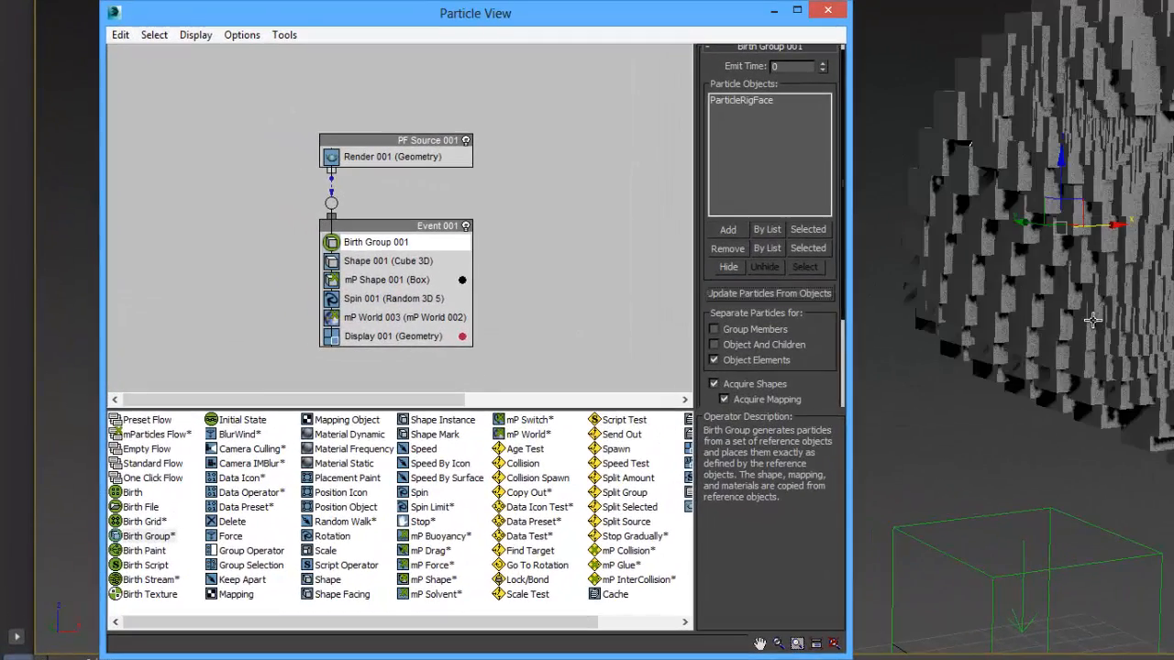
pyautogui.moveTo(1093, 326); pyautogui.dragTo(1041, 385, button='middle')
# Delete the Shape 001 (Cube 3D) operator from Event 001.
pyautogui.click(418, 266)
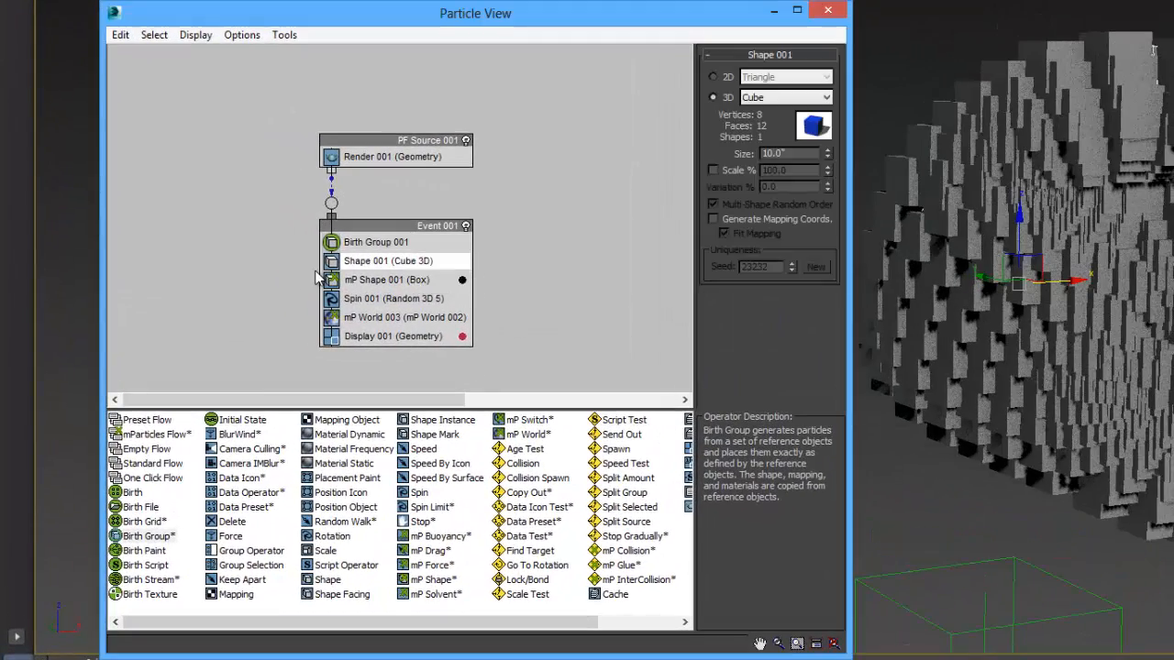
pyautogui.rightClick(378, 266)
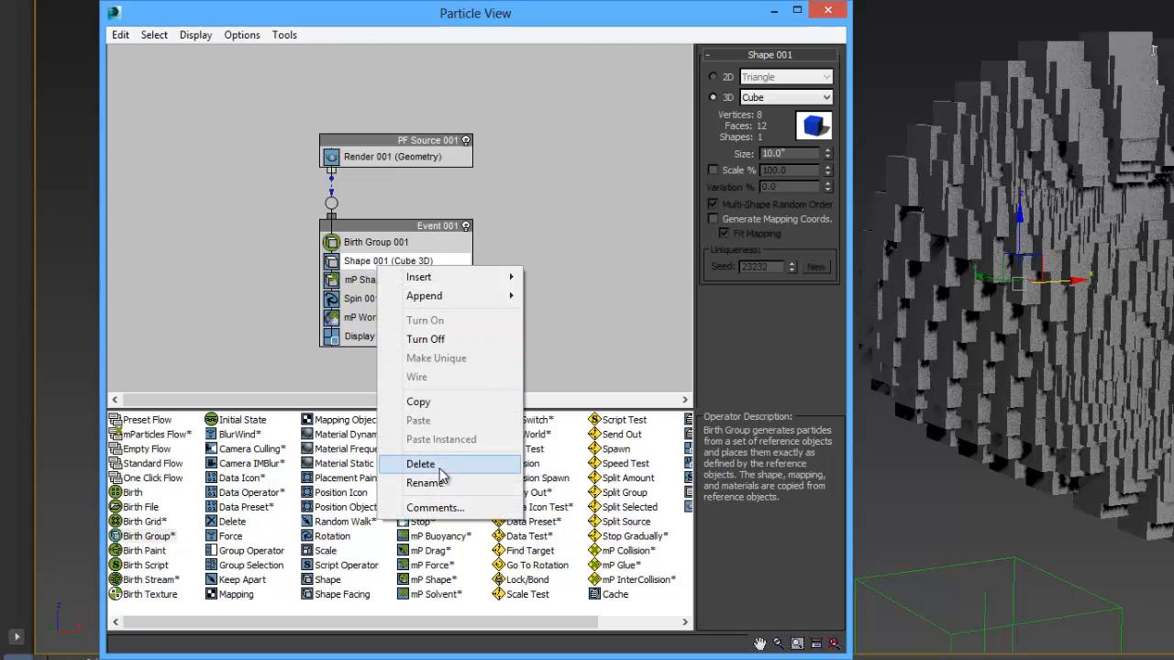
pyautogui.click(422, 464)
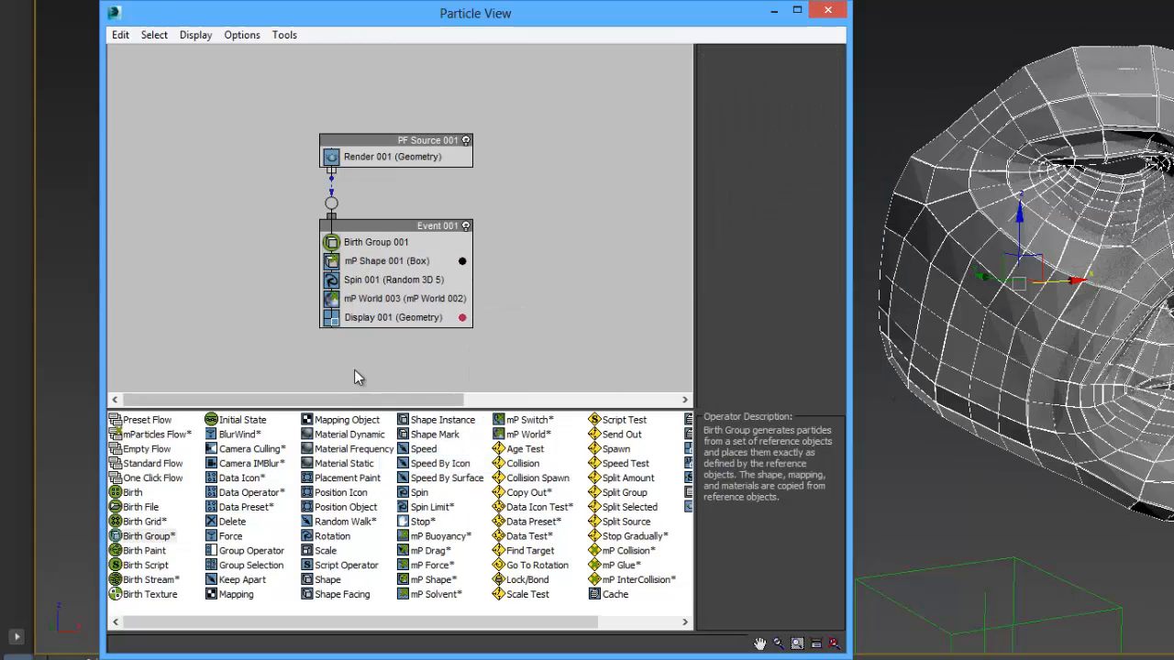
# Set mP Shape 001 to collide as Convex Hull and display as Wireframe, and inspect the collision shapes on the face.
pyautogui.click(382, 264)
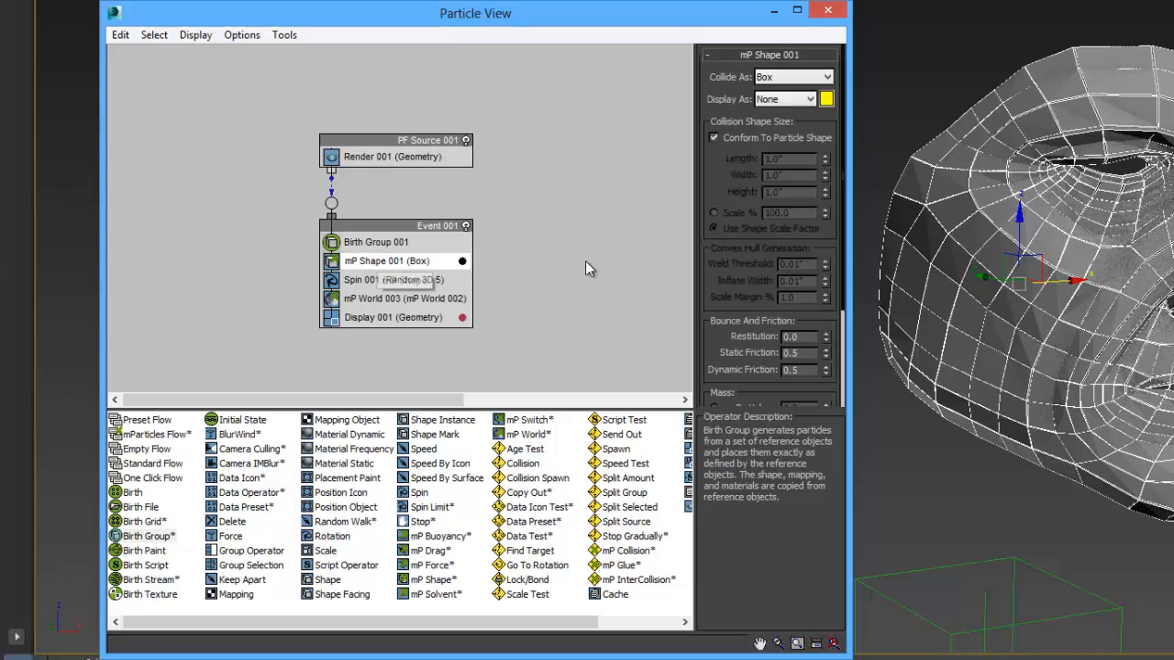
pyautogui.click(791, 77)
pyautogui.click(781, 115)
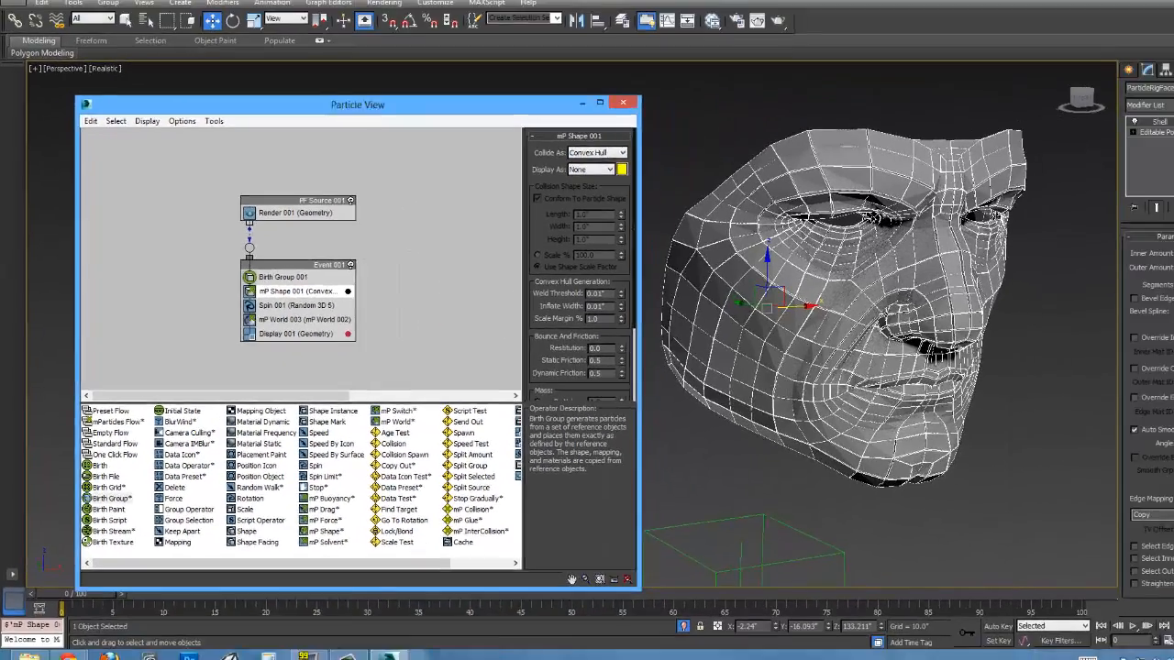
pyautogui.moveTo(1132, 299); pyautogui.dragTo(1135, 264, button='middle')
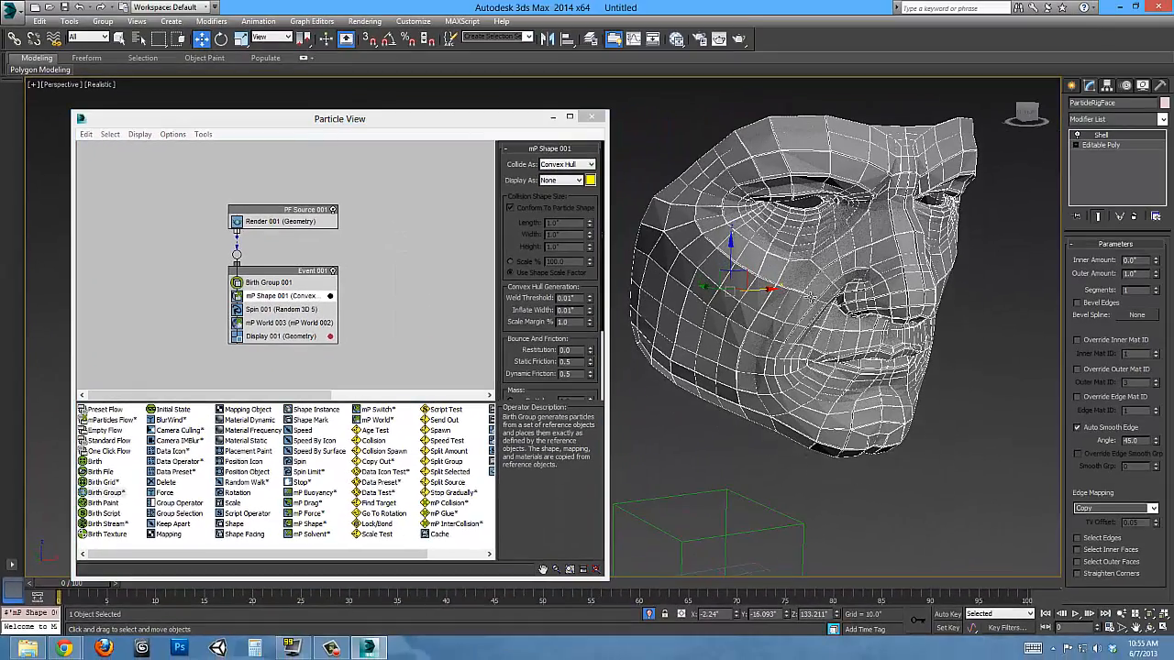
pyautogui.click(568, 179)
pyautogui.click(559, 203)
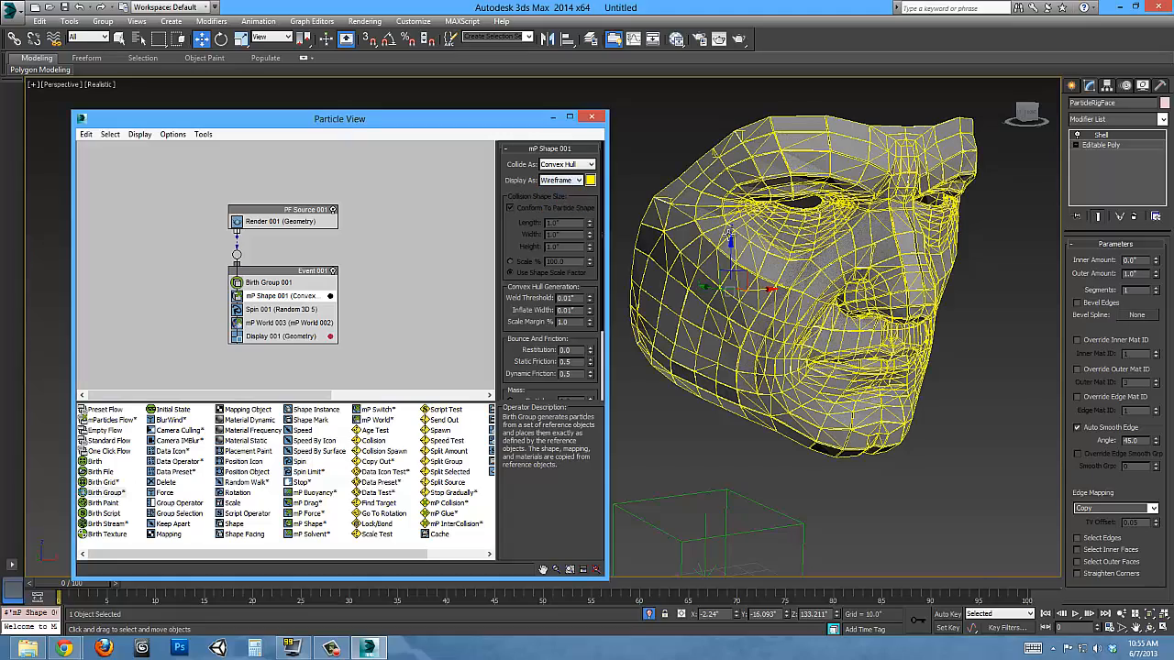
pyautogui.scroll(4, 715, 300)
pyautogui.keyDown('alt'); pyautogui.moveTo(718, 300); pyautogui.dragTo(799, 279, button='middle'); pyautogui.keyUp('alt')
pyautogui.scroll(-3, 798, 280)
pyautogui.moveTo(835, 351); pyautogui.dragTo(818, 314, button='middle')
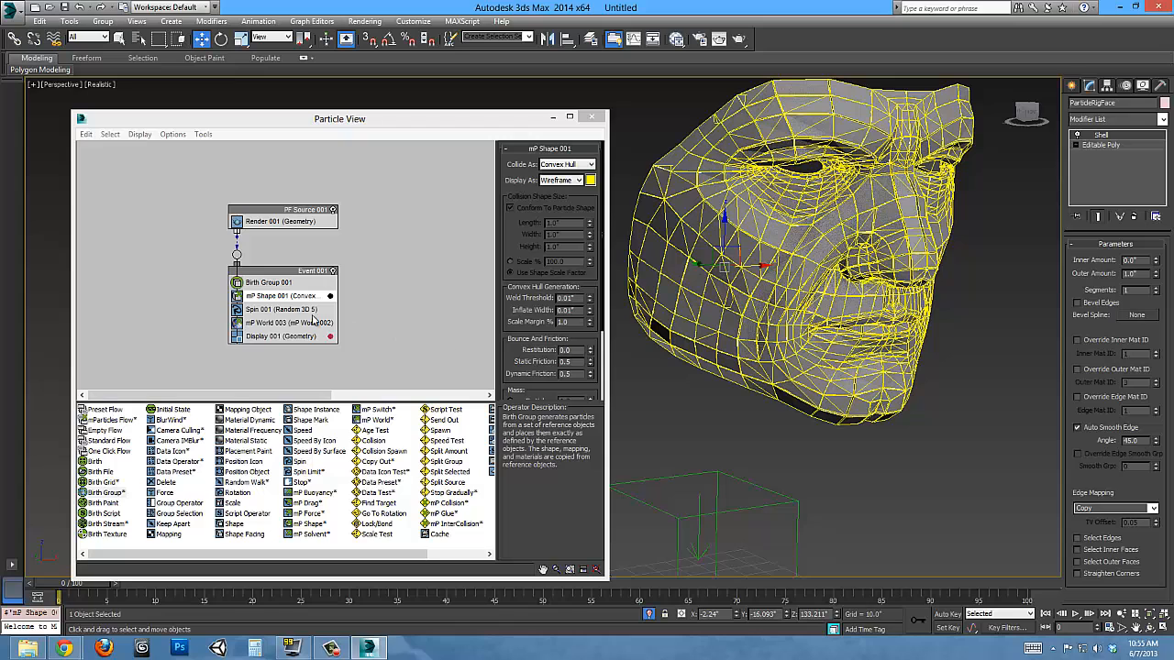
# Delete the Spin 001 operator from Event 001.
pyautogui.rightClick(287, 310)
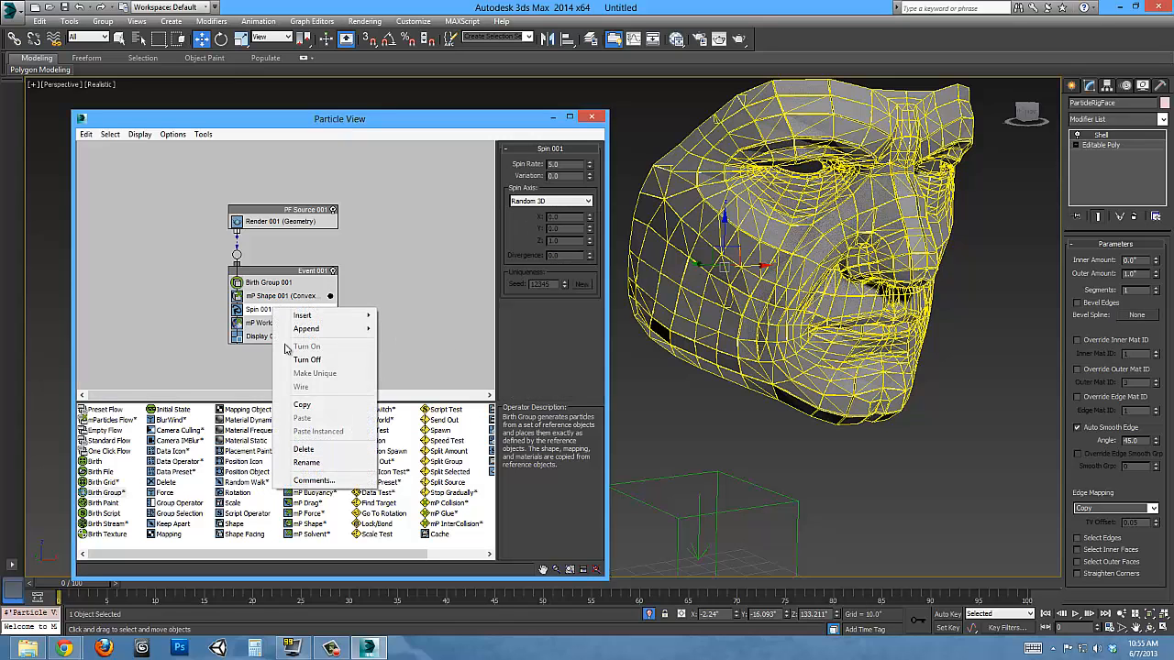
pyautogui.click(320, 450)
pyautogui.moveTo(383, 263); pyautogui.dragTo(379, 255, button='middle')
pyautogui.moveTo(853, 411); pyautogui.dragTo(789, 336, button='middle')
pyautogui.scroll(-3, 852, 362)
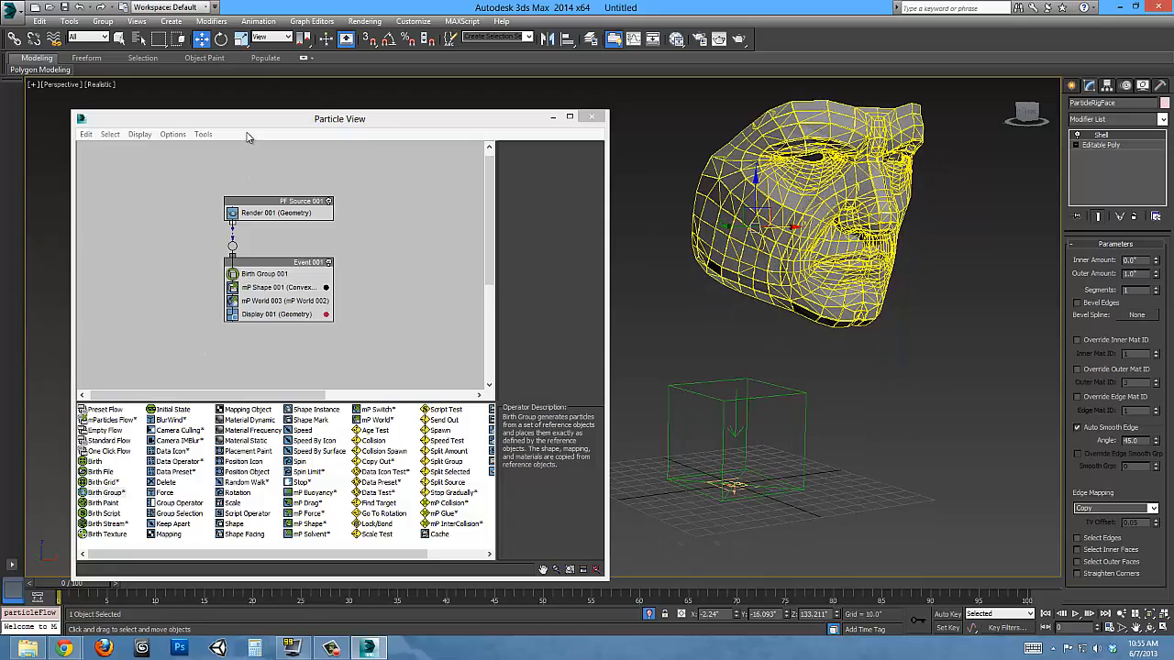
# Preview the simulation to frame 25, hide the ParticleRigFace reference object through Birth Group 001, and return to frame 0.
pyautogui.moveTo(249, 118); pyautogui.dragTo(244, 87)
pyautogui.moveTo(77, 588); pyautogui.dragTo(418, 602)
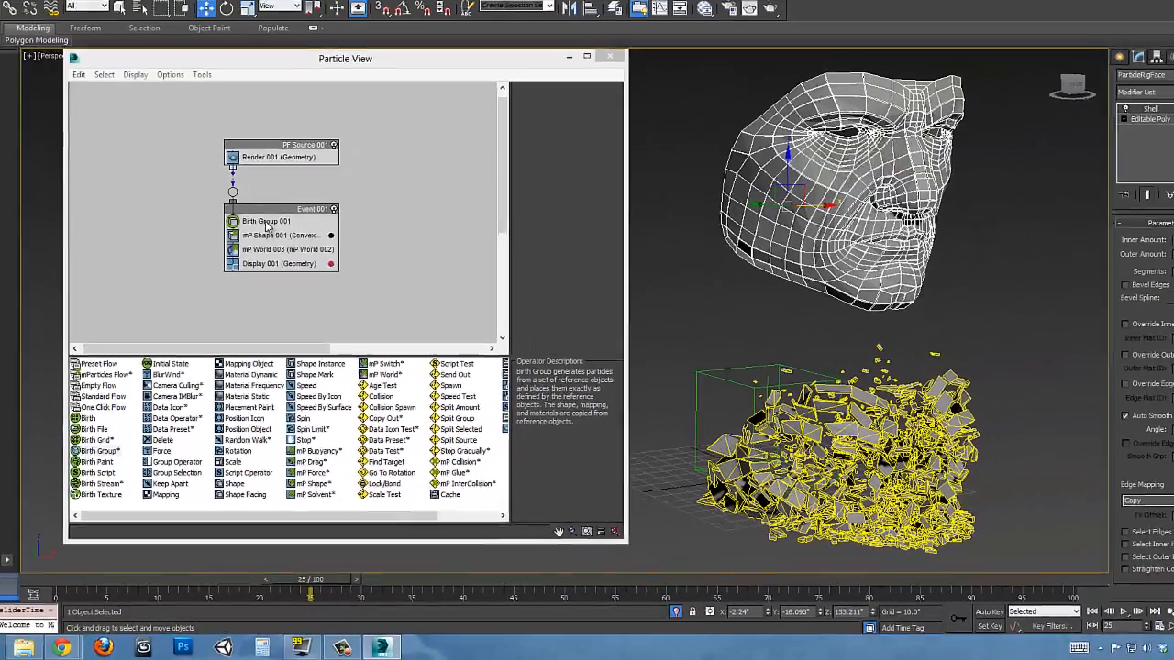
pyautogui.click(266, 223)
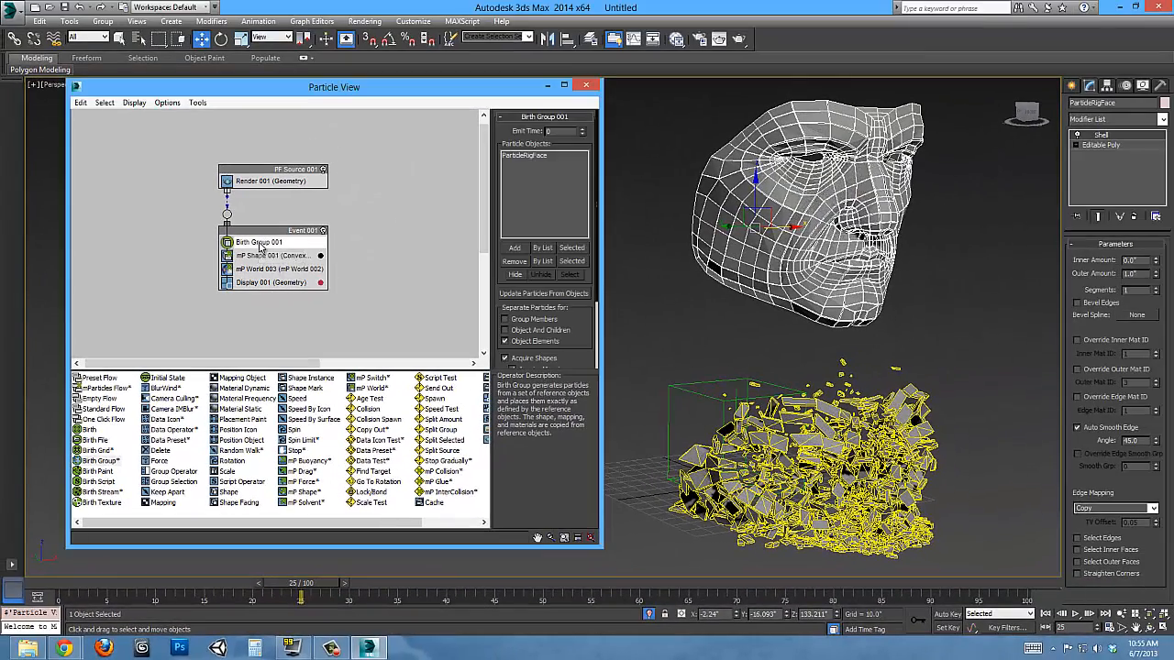
pyautogui.click(515, 275)
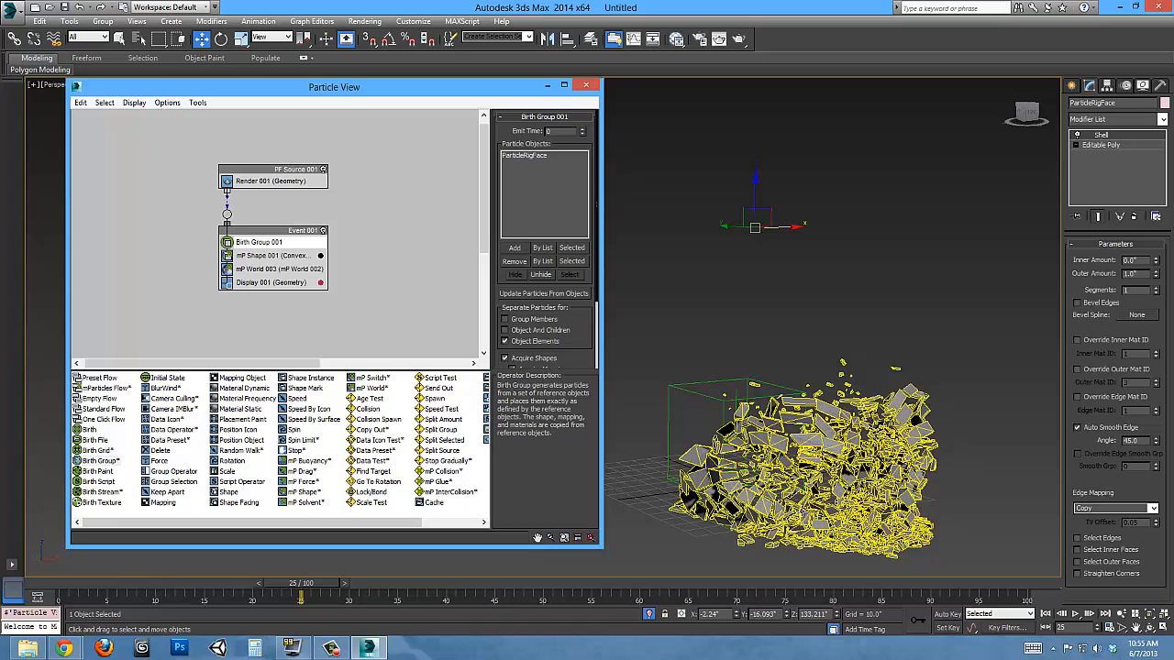
pyautogui.moveTo(115, 587); pyautogui.dragTo(1, 594)
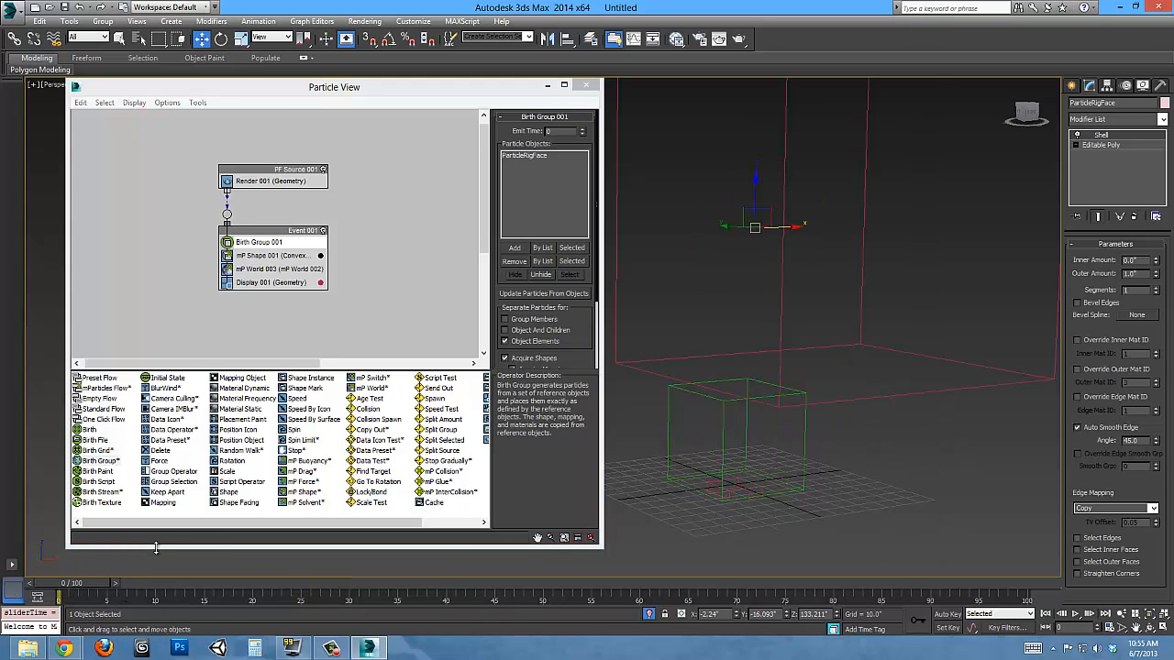
# Examine the overlapping collision shapes around the eye and nose and the particle statistics of Birth Group 001.
pyautogui.scroll(10, 739, 224)
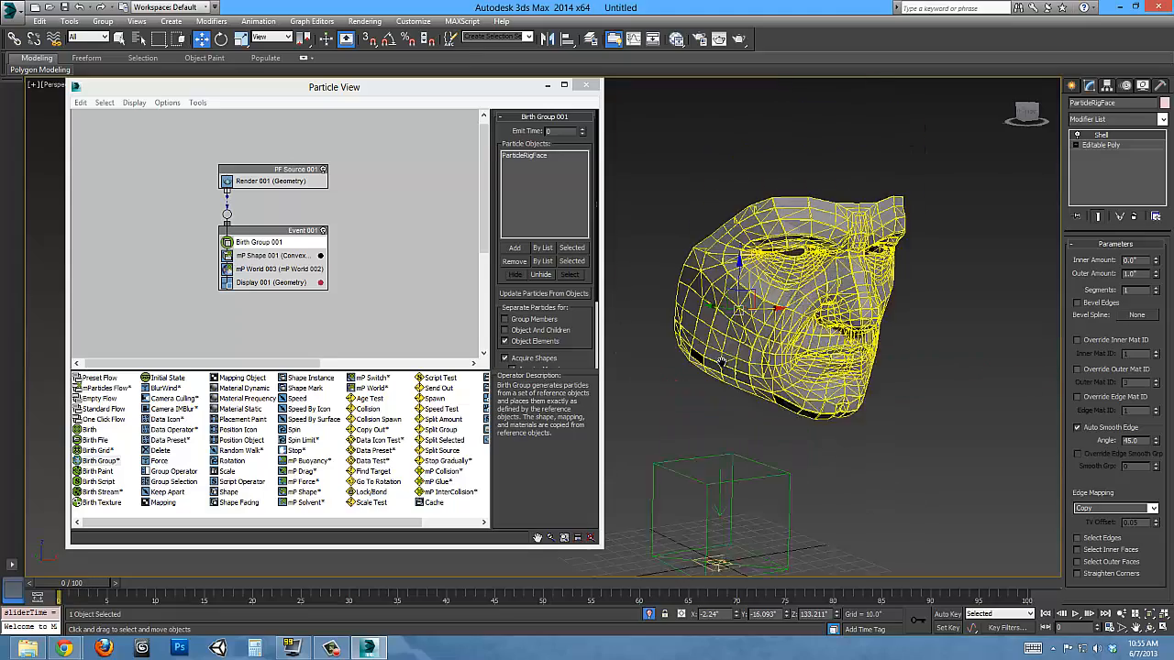
pyautogui.moveTo(697, 442); pyautogui.dragTo(719, 436, button='middle')
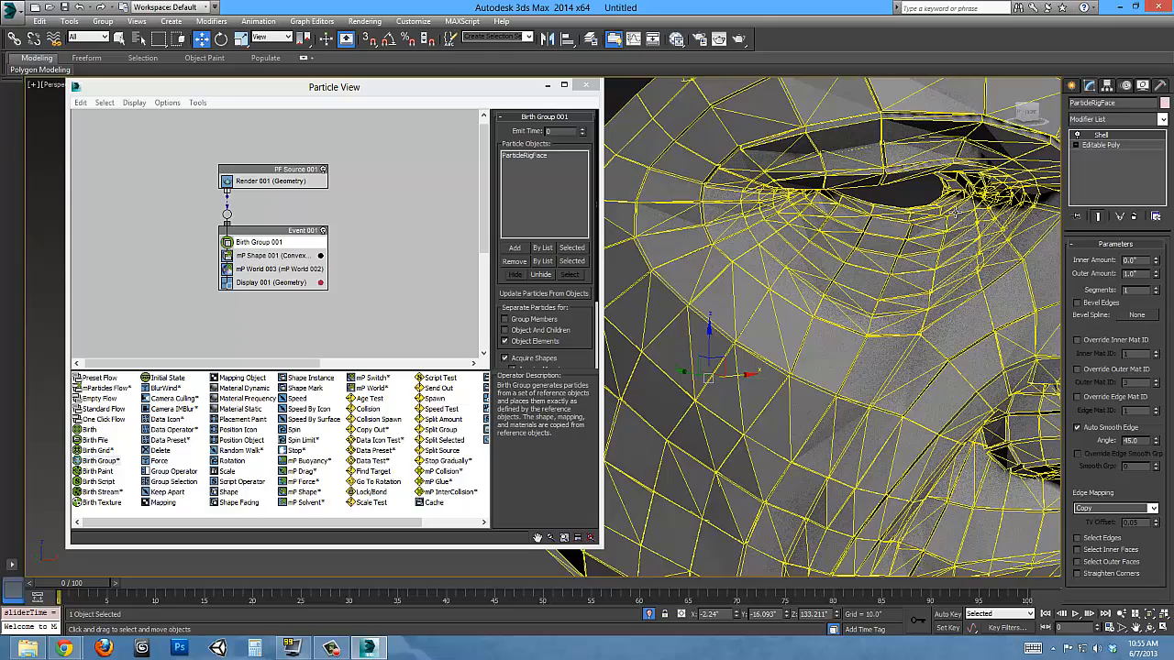
pyautogui.moveTo(926, 346); pyautogui.dragTo(821, 287, button='middle')
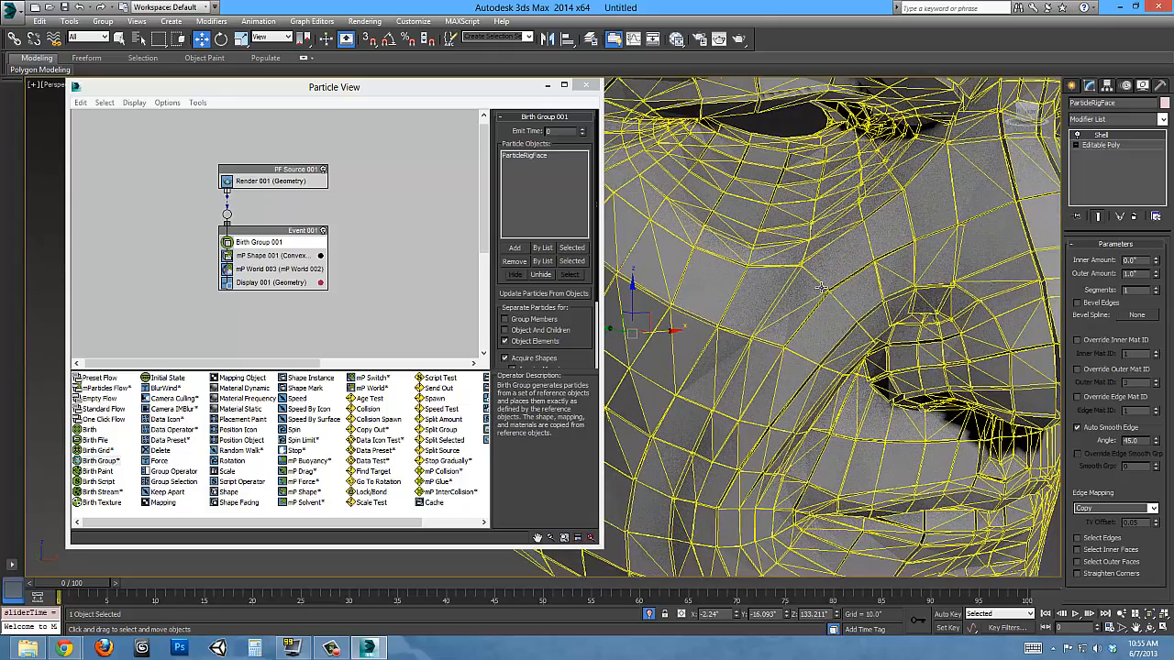
pyautogui.moveTo(703, 300); pyautogui.dragTo(699, 238, button='middle')
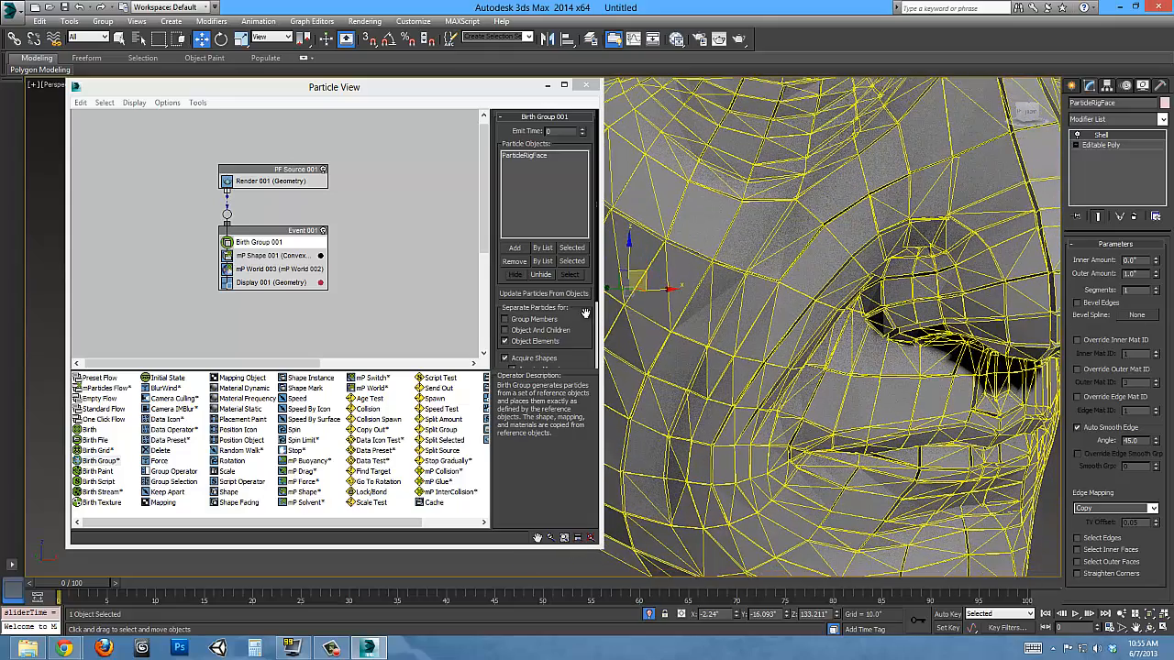
pyautogui.moveTo(585, 313); pyautogui.dragTo(587, 205)
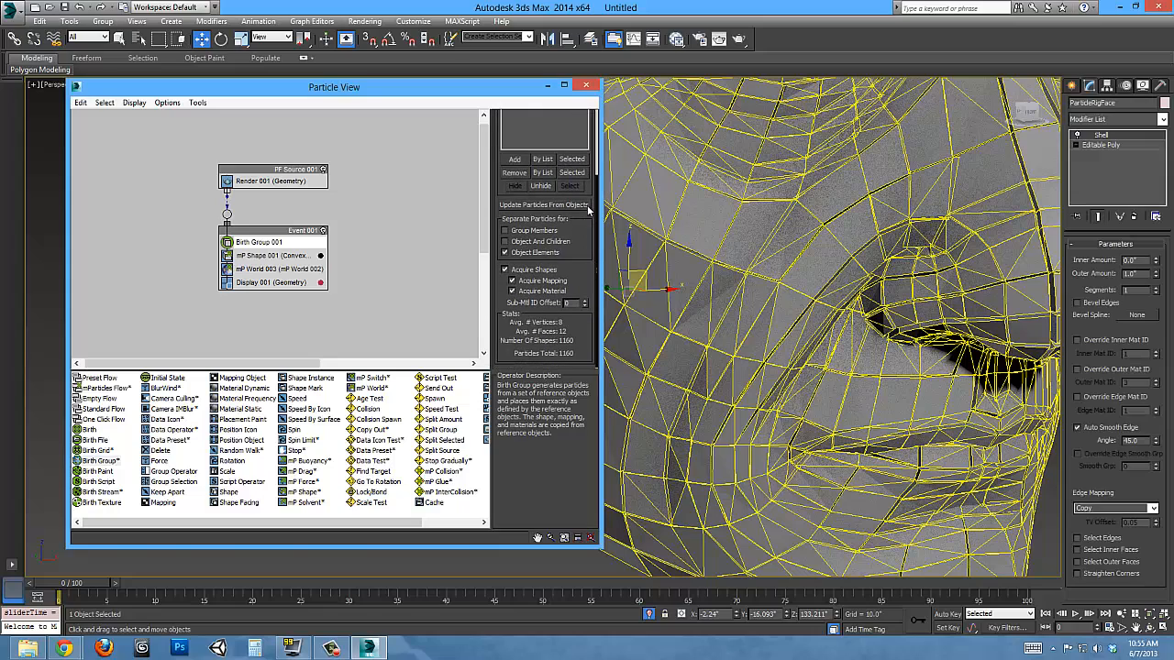
# Set the Shape Interpenetration tolerance of mP Shape 001 to 0.2".
pyautogui.click(270, 256)
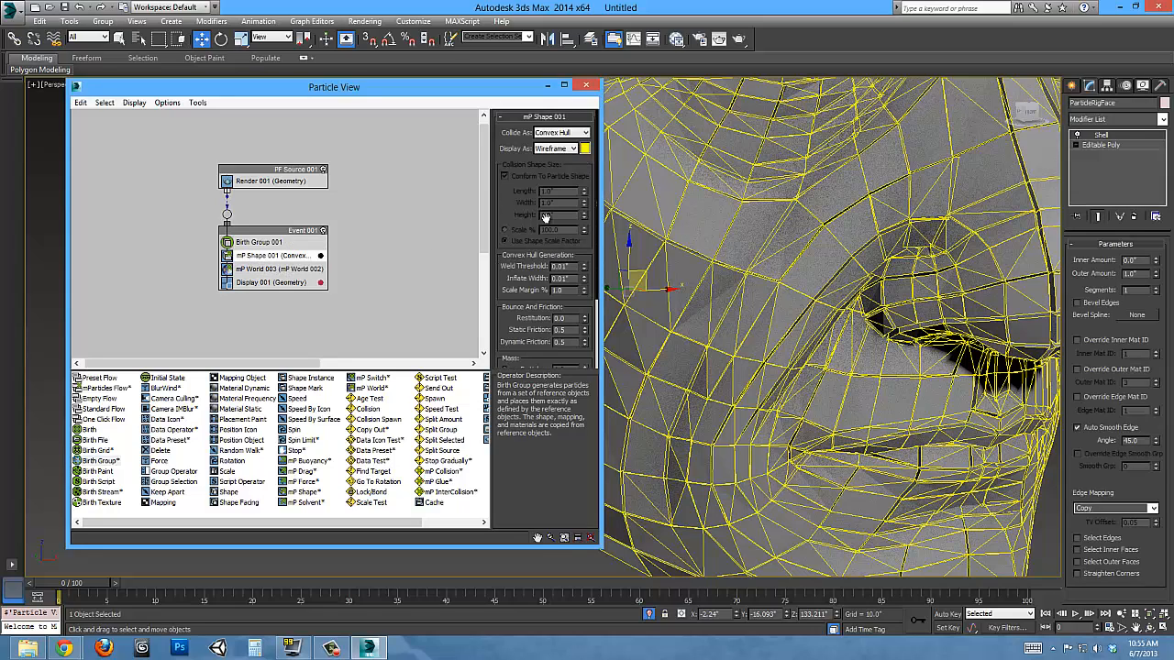
pyautogui.scroll(-2, 511, 199)
pyautogui.scroll(-1, 511, 241)
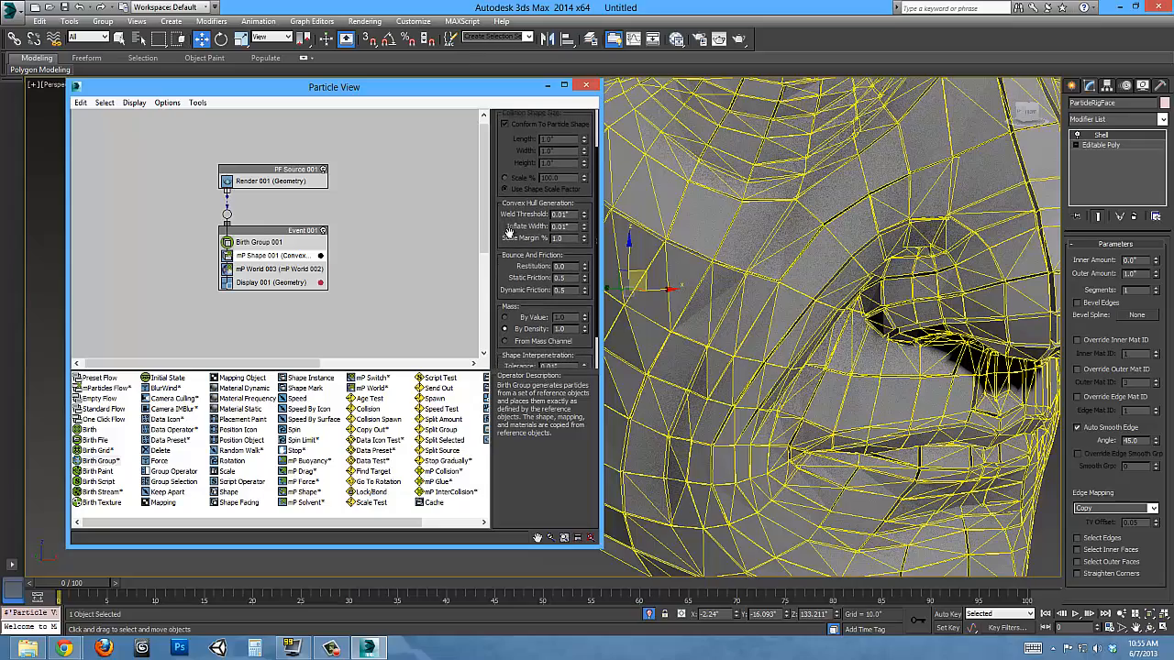
pyautogui.moveTo(700, 205); pyautogui.dragTo(832, 385, button='middle')
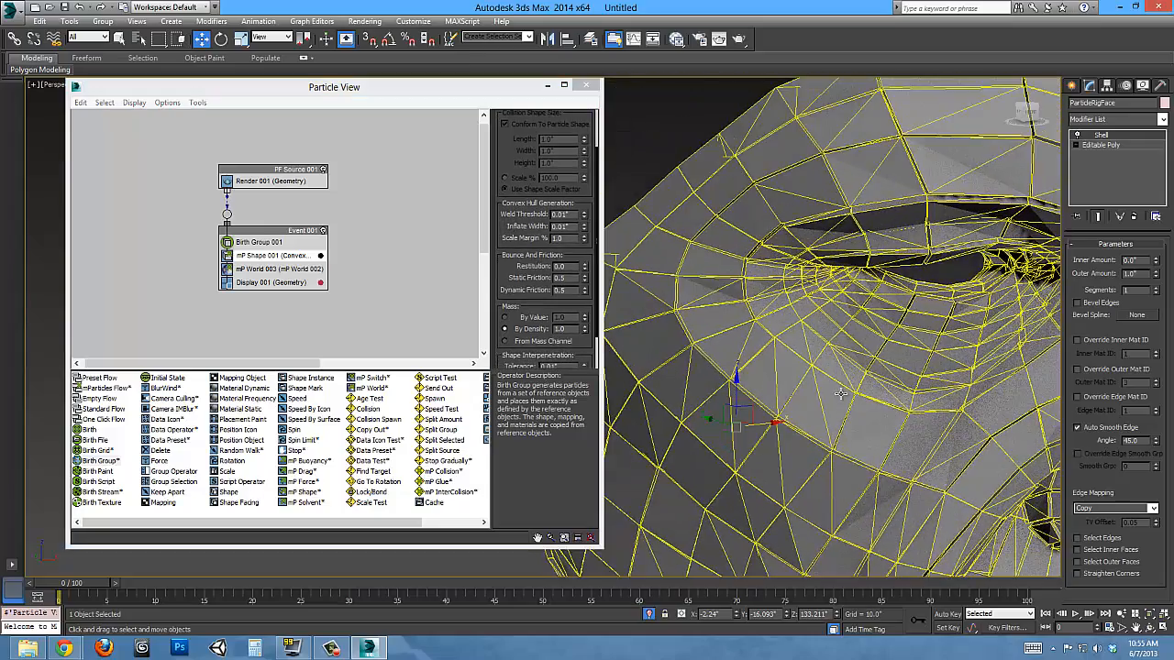
pyautogui.moveTo(674, 341); pyautogui.dragTo(730, 359, button='middle')
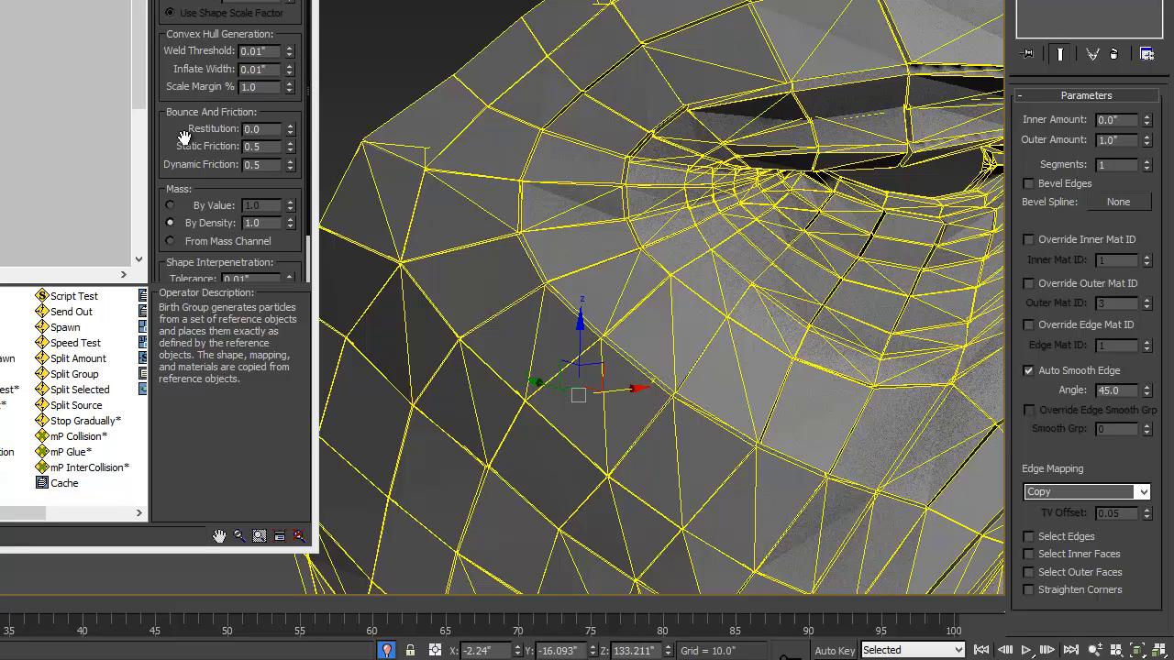
pyautogui.moveTo(192, 166); pyautogui.dragTo(189, 128)
pyautogui.scroll(-2, 189, 127)
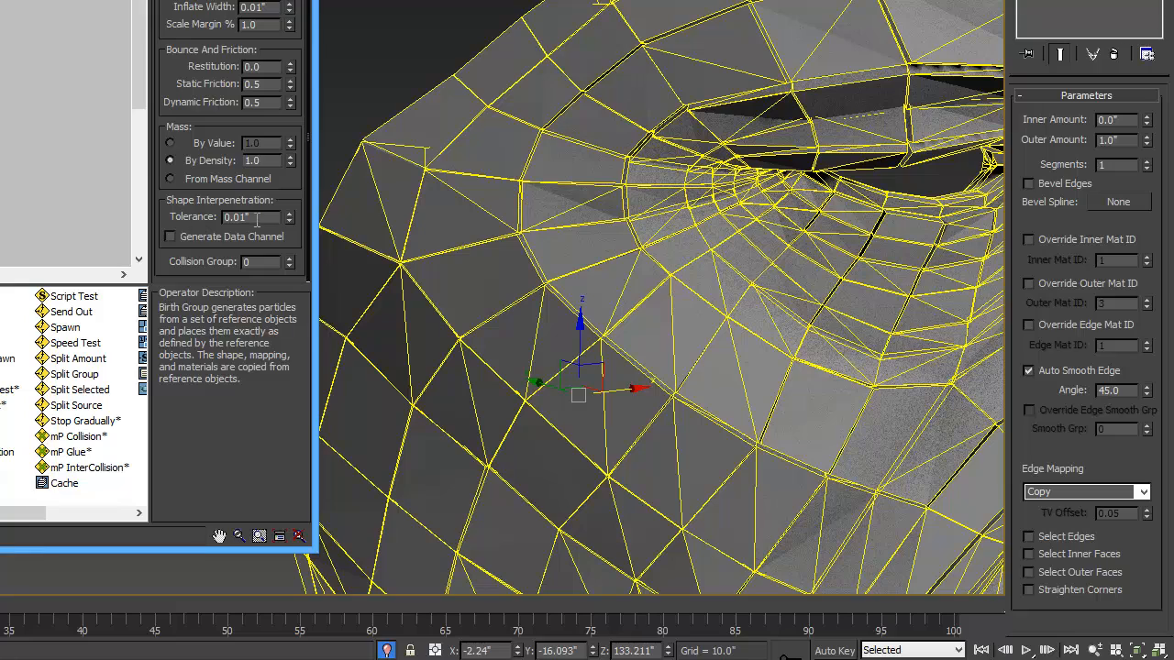
pyautogui.moveTo(245, 218); pyautogui.dragTo(240, 217)
pyautogui.write('0.2')
pyautogui.press('Return')
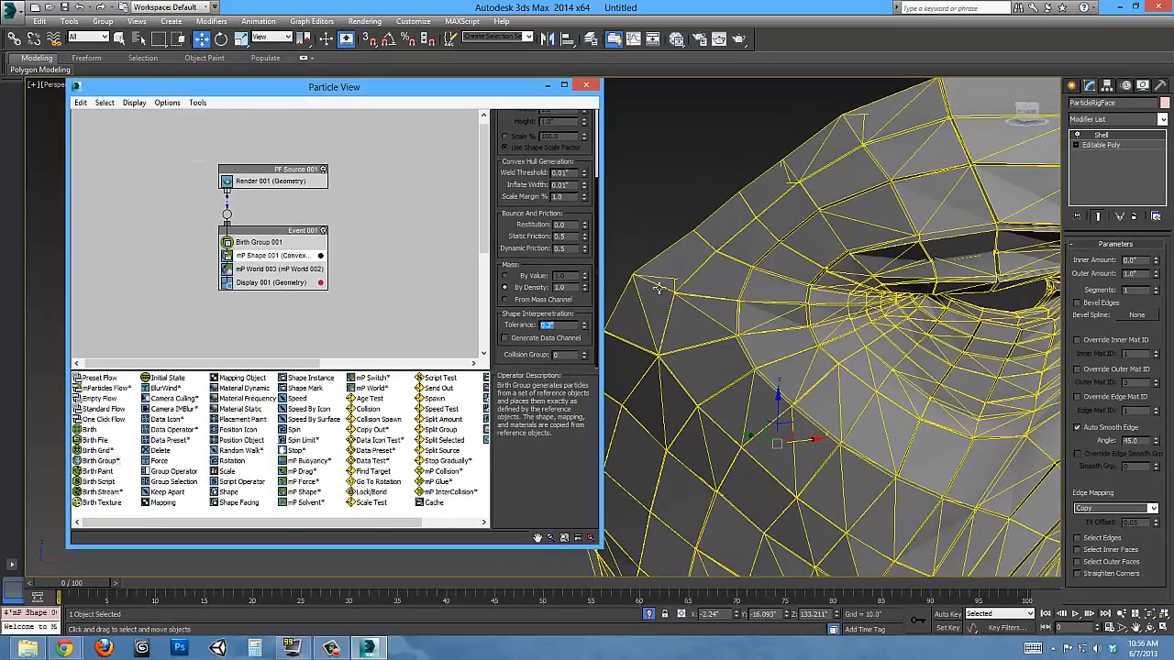
# Preview the simulation to frame 15 and inspect the face from the front and side for particles breaking away.
pyautogui.keyDown('alt'); pyautogui.moveTo(582, 158); pyautogui.dragTo(542, 95, button='middle'); pyautogui.keyUp('alt')
pyautogui.scroll(-2, 722, 222)
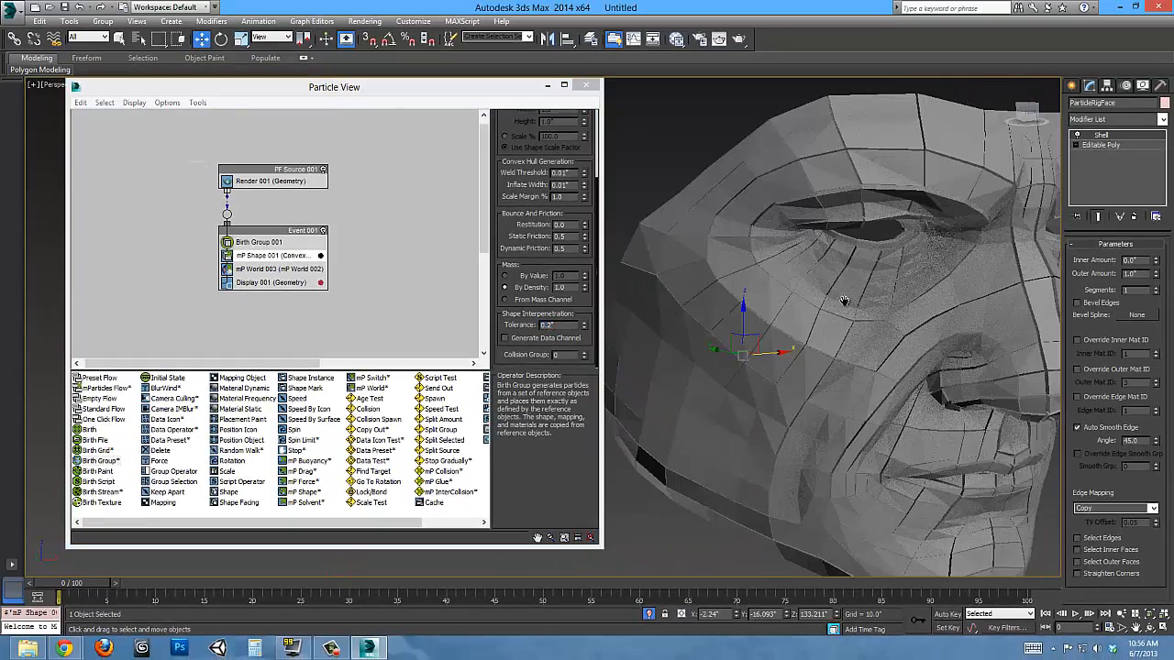
pyautogui.moveTo(844, 301); pyautogui.dragTo(782, 216, button='middle')
pyautogui.scroll(-2, 783, 217)
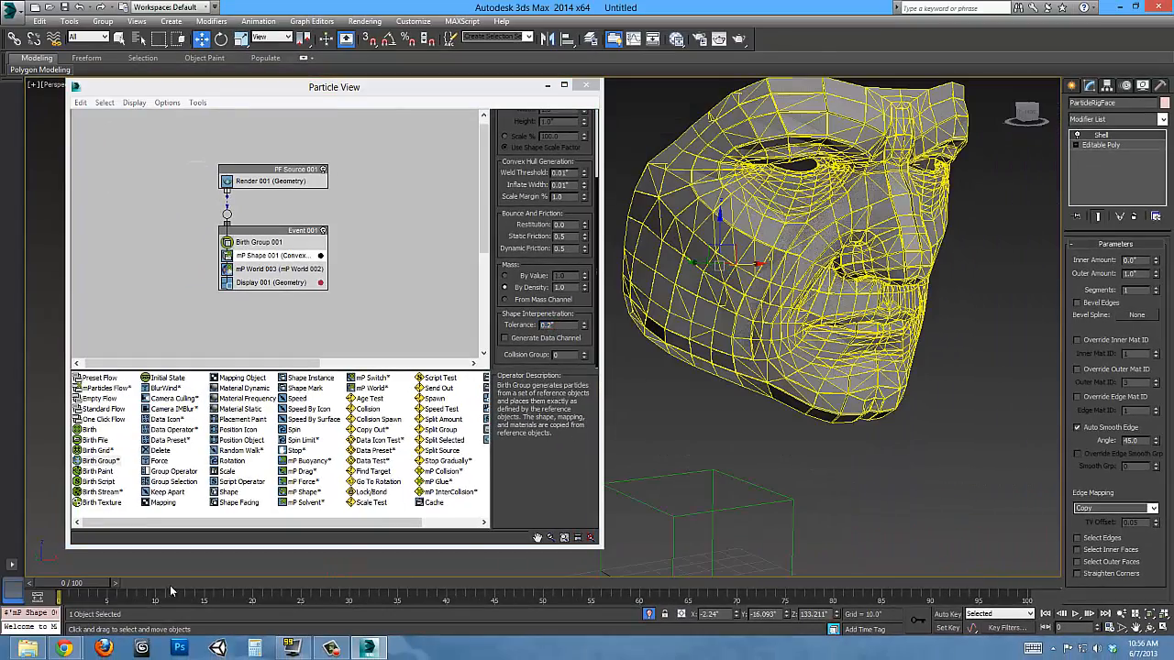
pyautogui.moveTo(74, 586); pyautogui.dragTo(210, 600)
pyautogui.moveTo(812, 343); pyautogui.dragTo(757, 273, button='middle')
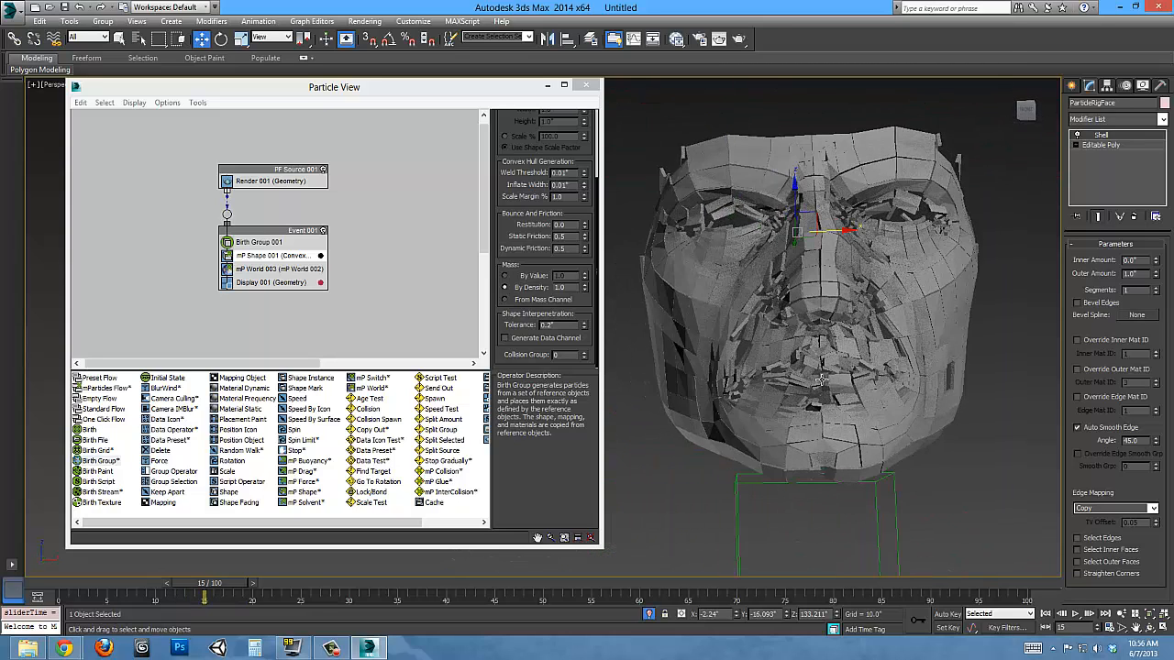
pyautogui.press('F4')
pyautogui.keyDown('alt'); pyautogui.moveTo(784, 312); pyautogui.dragTo(736, 325, button='middle'); pyautogui.keyUp('alt')
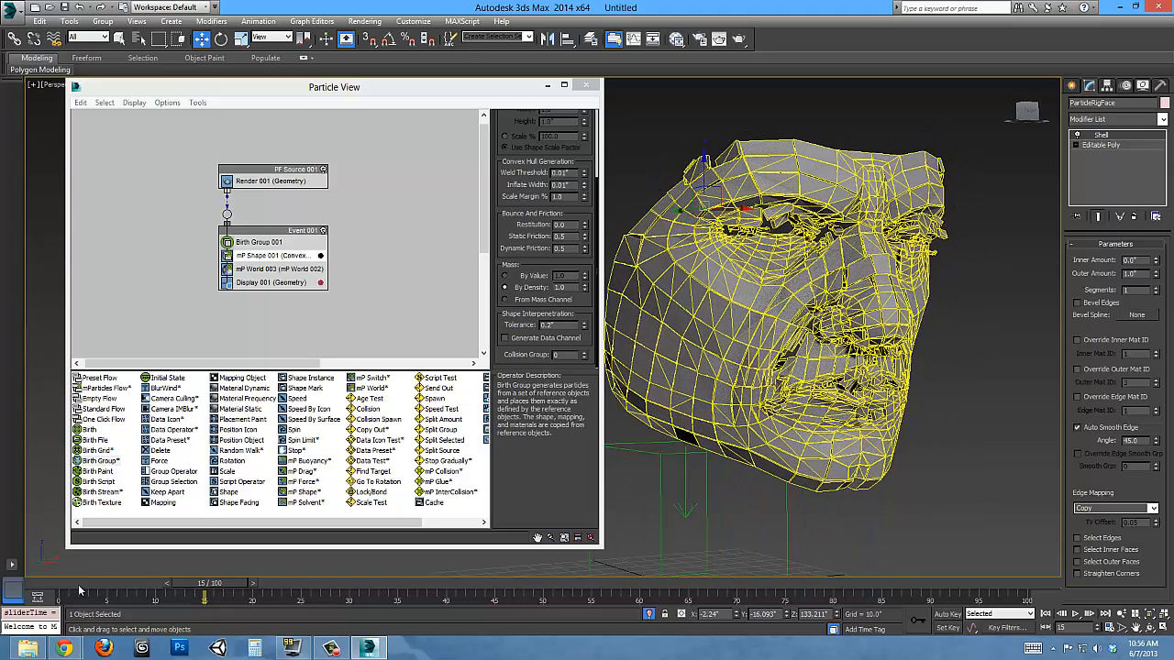
# Return to frame 0 and set the Shape Interpenetration tolerance of mP Shape 001 to 0.5".
pyautogui.moveTo(79, 591); pyautogui.dragTo(8, 587)
pyautogui.moveTo(747, 295); pyautogui.dragTo(774, 388, button='middle')
pyautogui.click(550, 326)
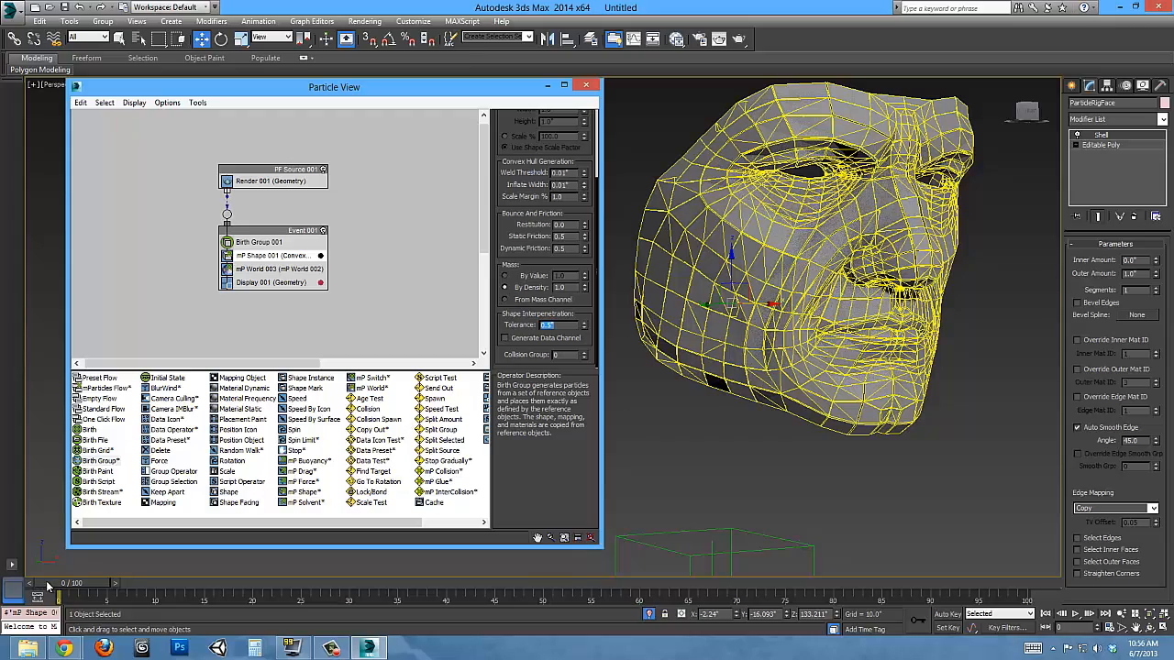
# Preview the simulation to frame 23 and examine how the face holds together while falling to the ground.
pyautogui.moveTo(48, 587); pyautogui.dragTo(306, 601)
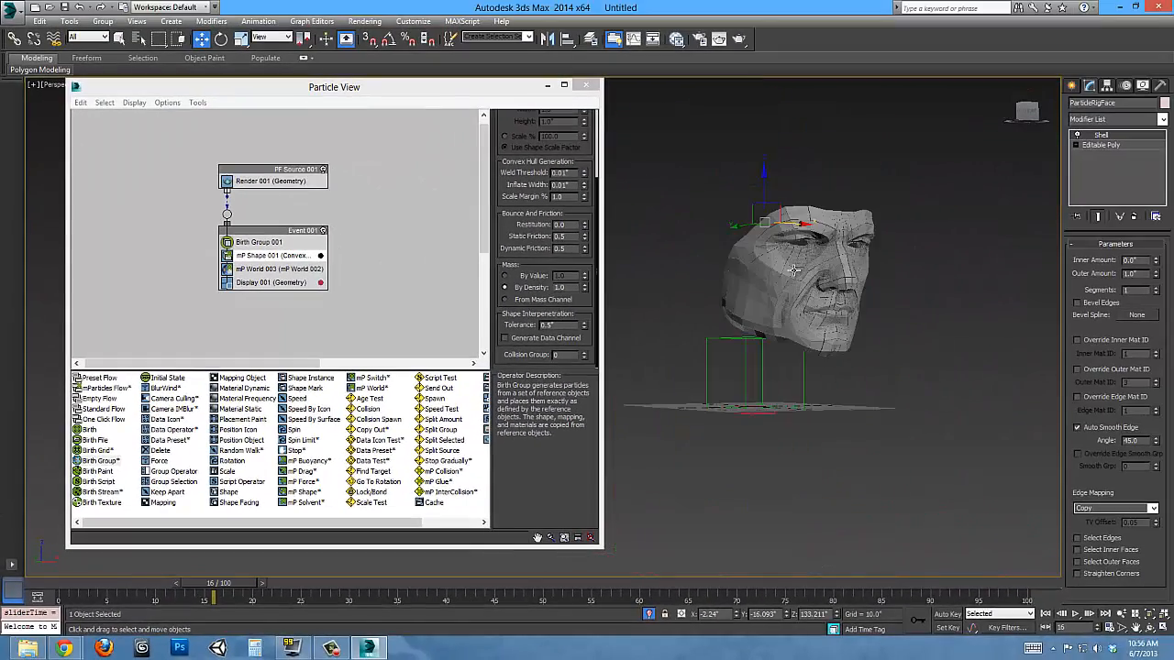
pyautogui.click(290, 583)
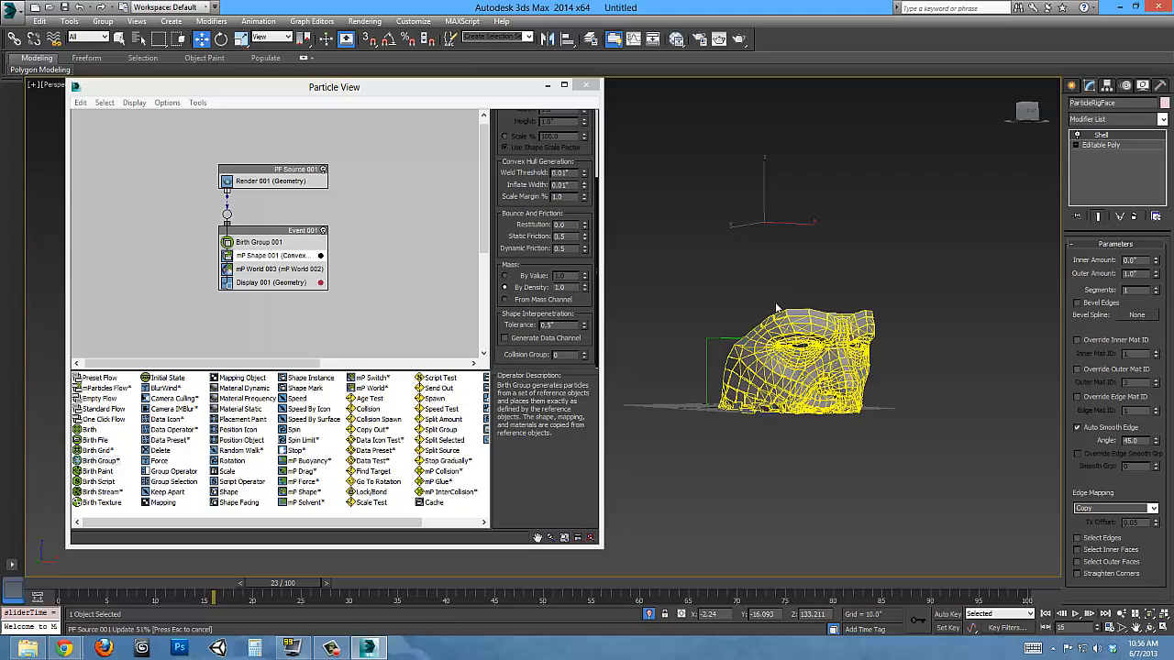
pyautogui.scroll(5, 802, 371)
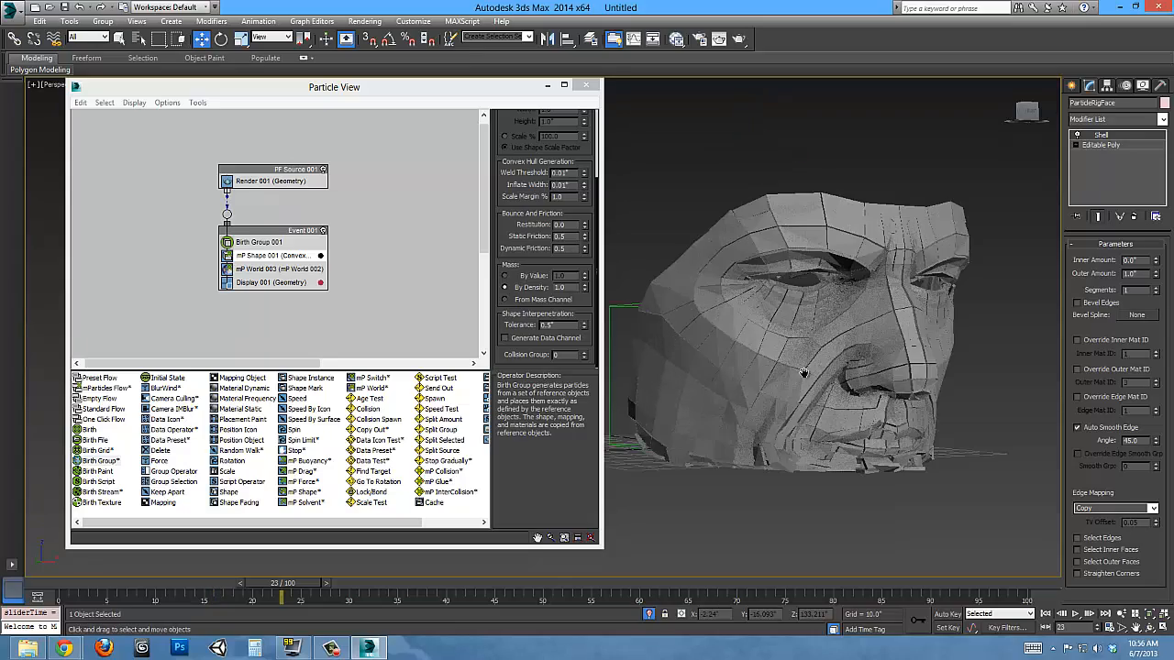
pyautogui.keyDown('alt'); pyautogui.moveTo(803, 374); pyautogui.dragTo(843, 420, button='middle'); pyautogui.keyUp('alt')
# Return to frame 0 and set the collision shape display of mP Shape 001 to None.
pyautogui.click(52, 587)
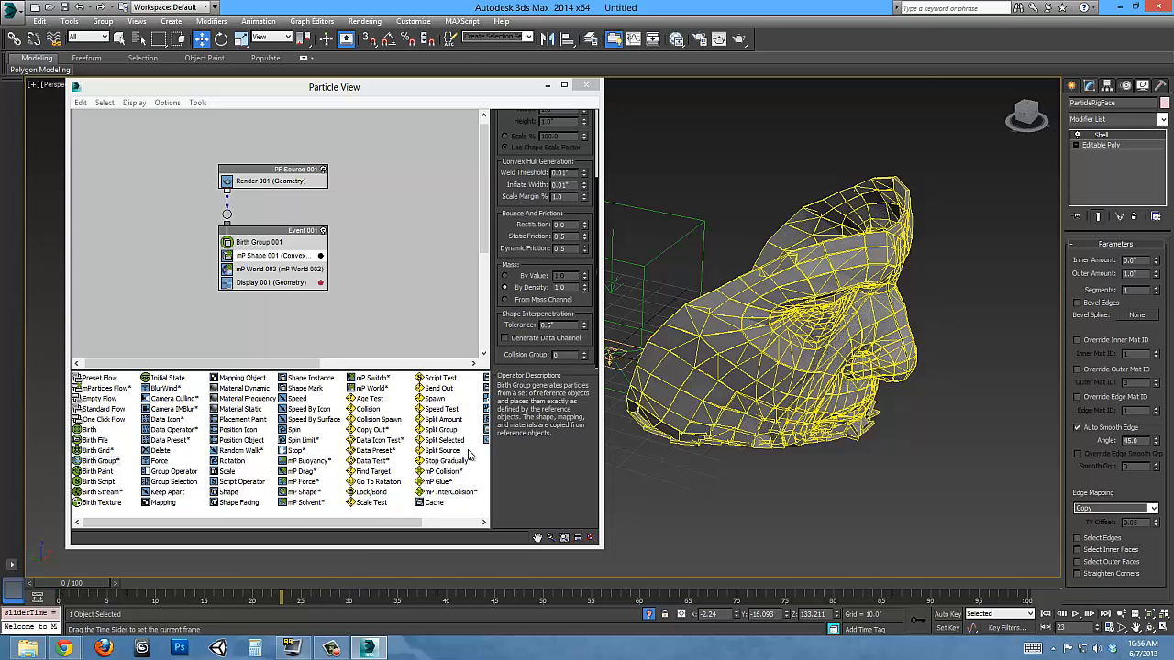
pyautogui.moveTo(752, 301); pyautogui.dragTo(773, 478, button='middle')
pyautogui.scroll(-4, 784, 359)
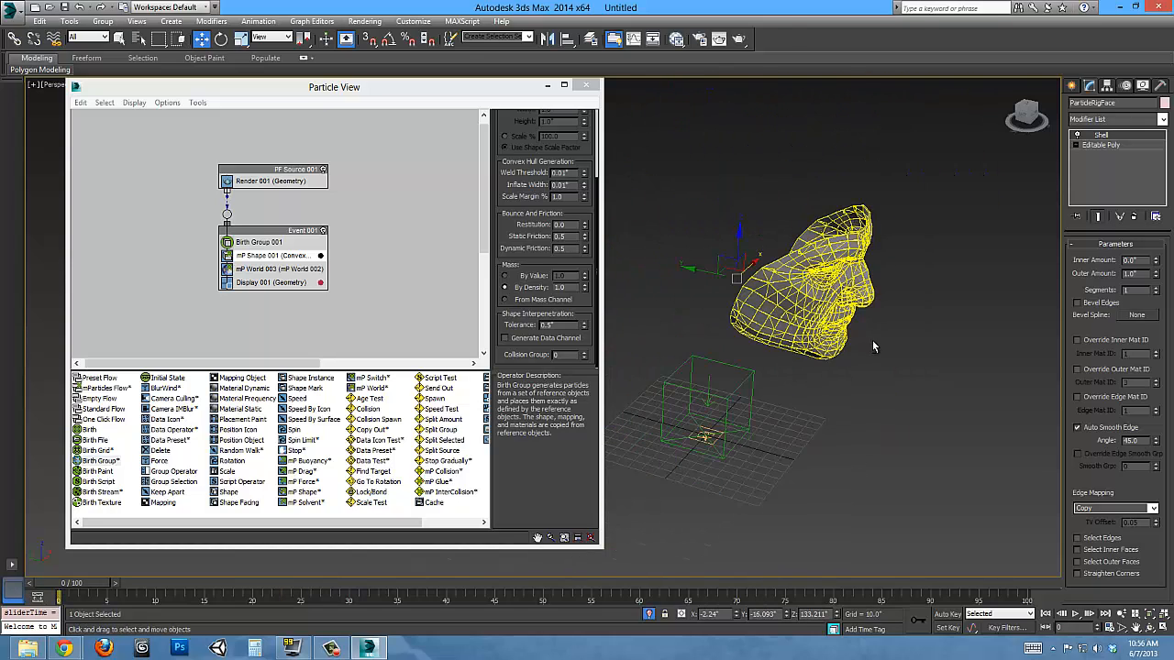
pyautogui.keyDown('alt'); pyautogui.moveTo(872, 345); pyautogui.dragTo(807, 314, button='middle'); pyautogui.keyUp('alt')
pyautogui.moveTo(806, 314); pyautogui.dragTo(825, 375, button='middle')
pyautogui.scroll(3, 800, 374)
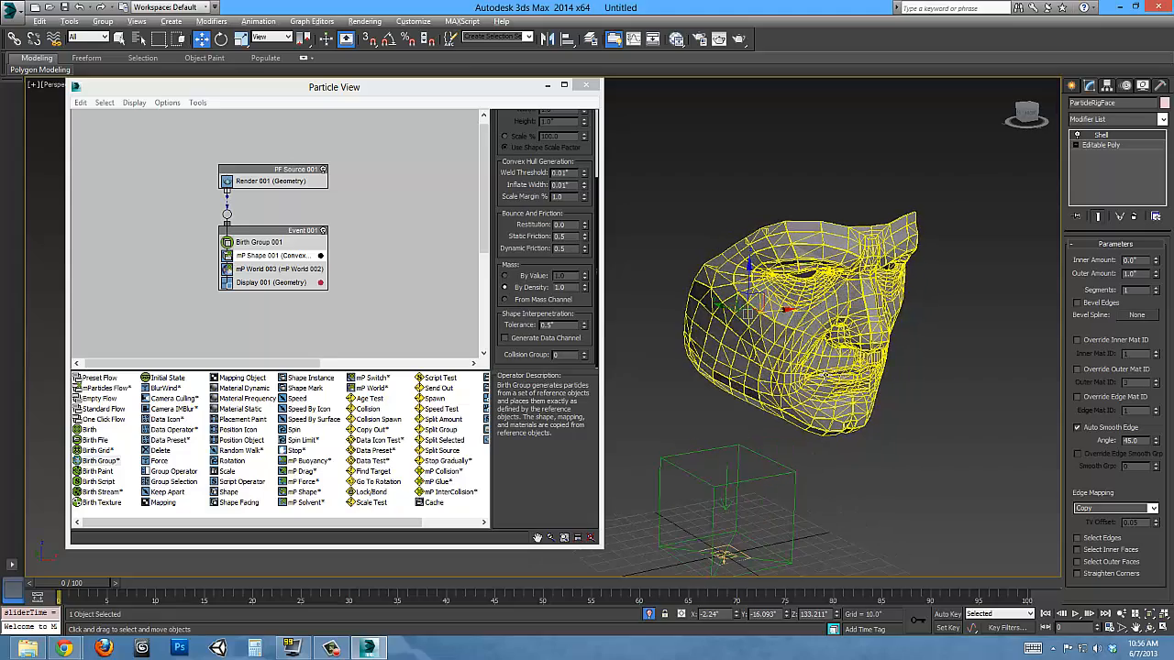
pyautogui.scroll(2, 826, 375)
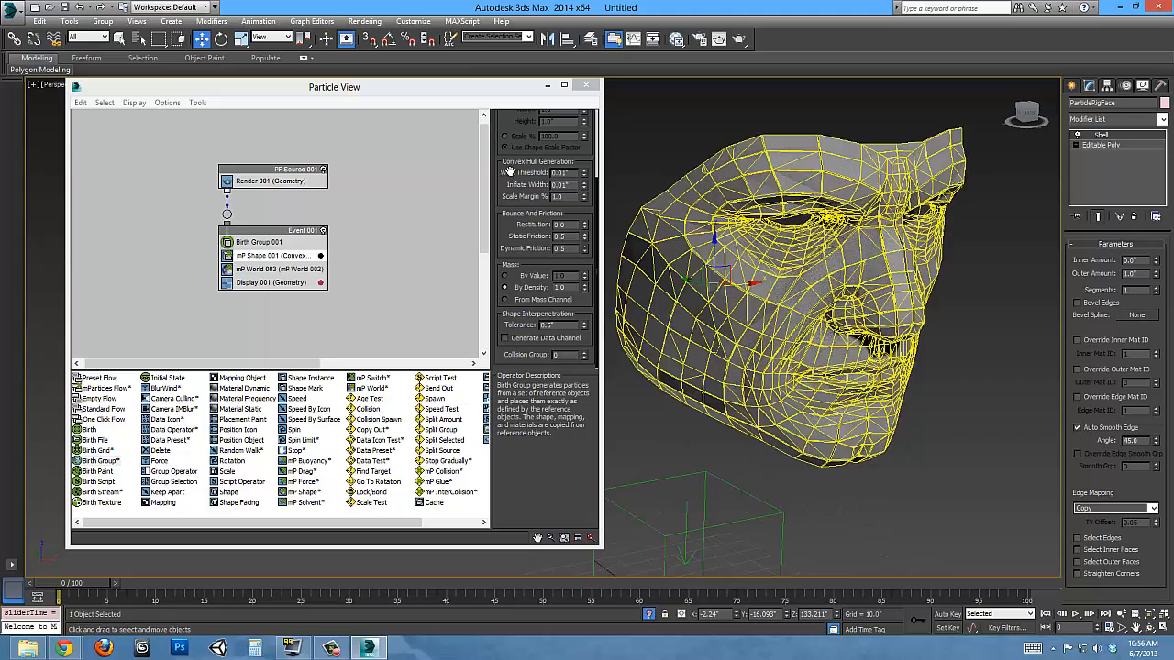
pyautogui.scroll(3, 543, 148)
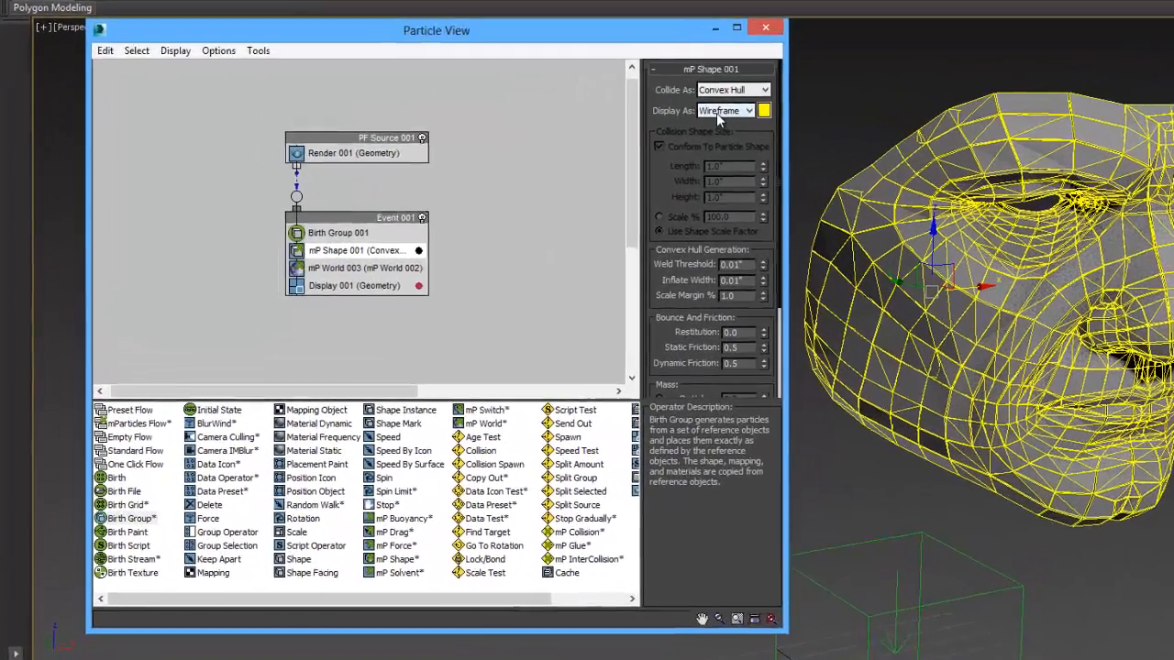
pyautogui.click(718, 111)
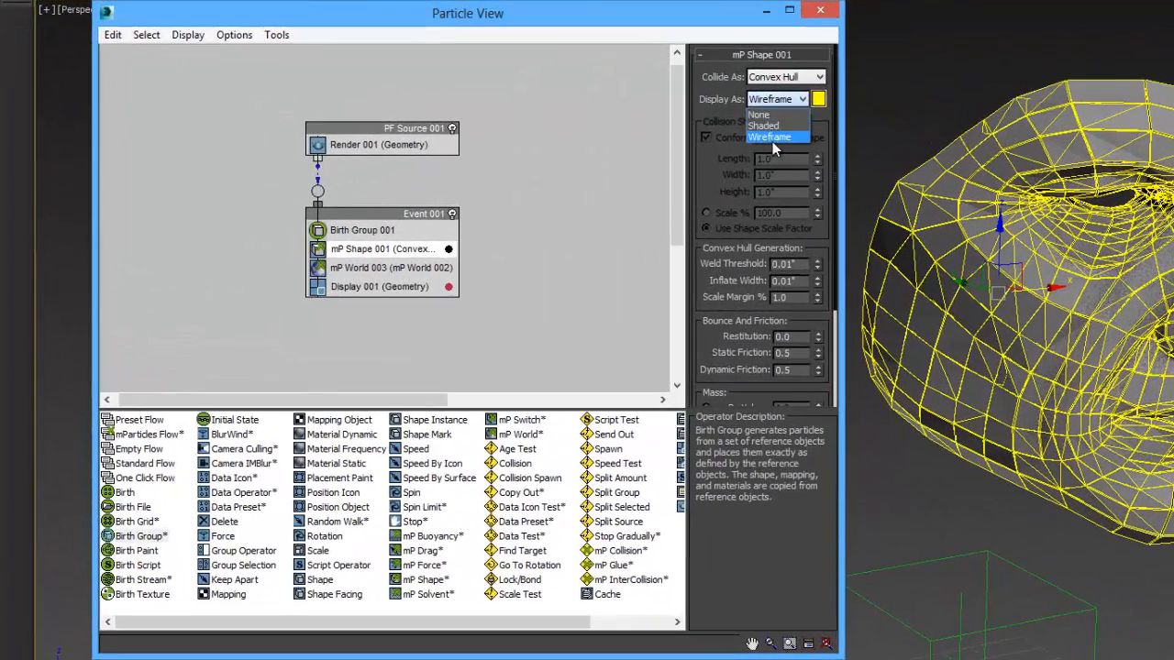
pyautogui.click(723, 124)
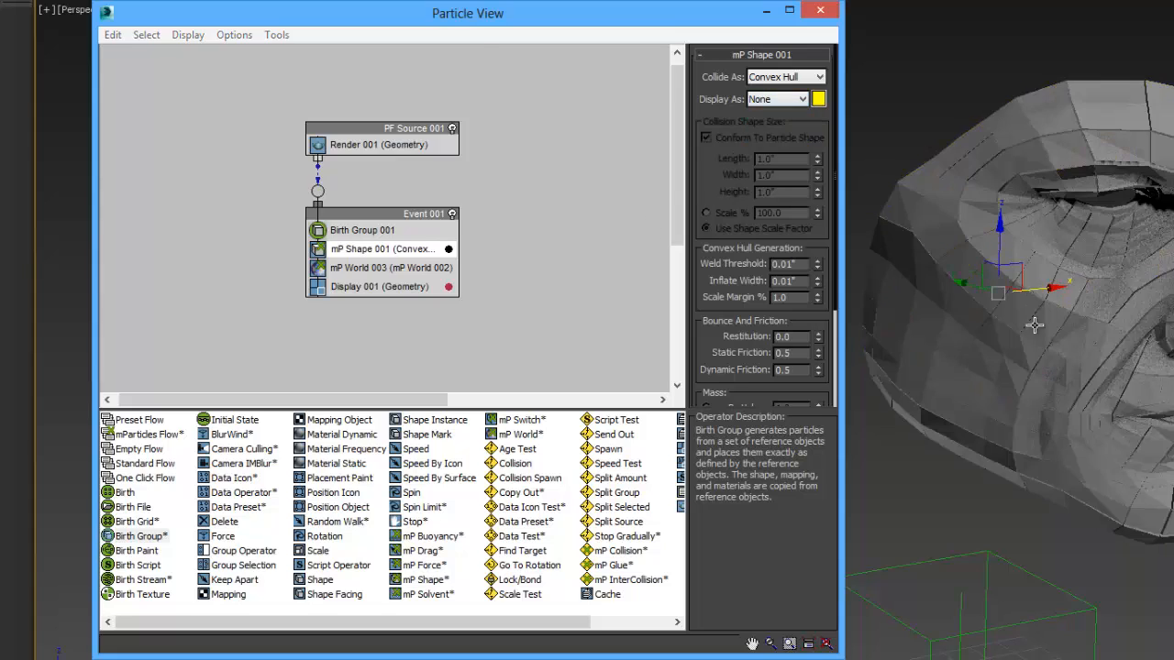
# Add an mP Glue test to Event 001 between mP World 003 and Display 001, and turn on Visualize Binding.
pyautogui.moveTo(1033, 325); pyautogui.dragTo(1052, 356, button='middle')
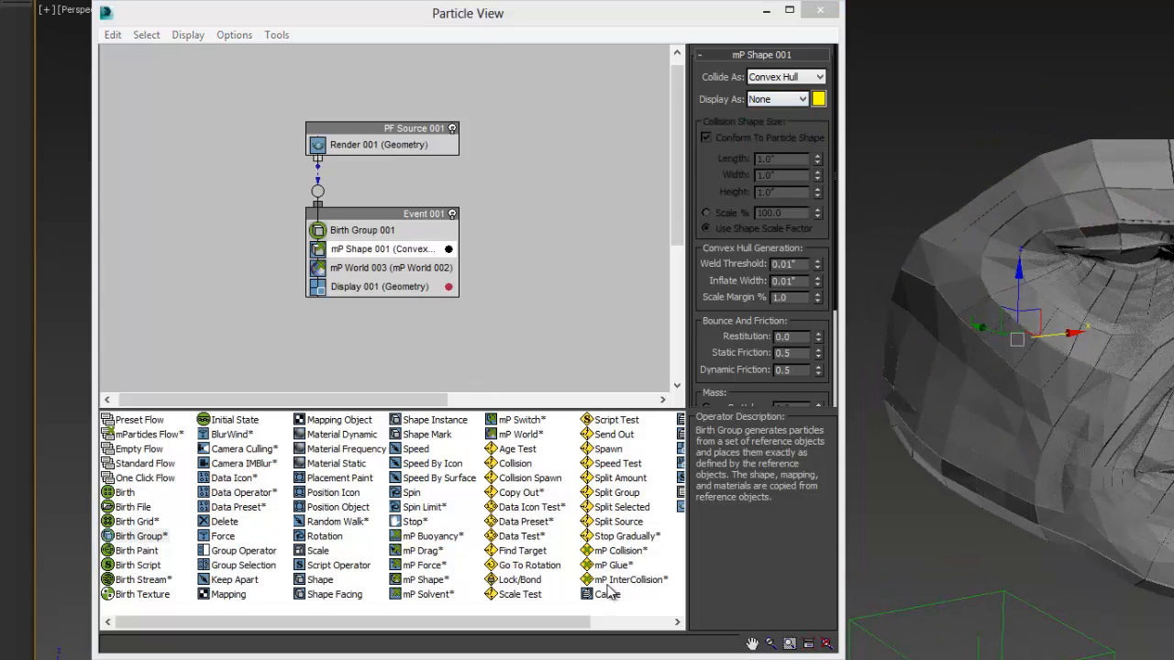
pyautogui.moveTo(612, 565); pyautogui.dragTo(367, 303)
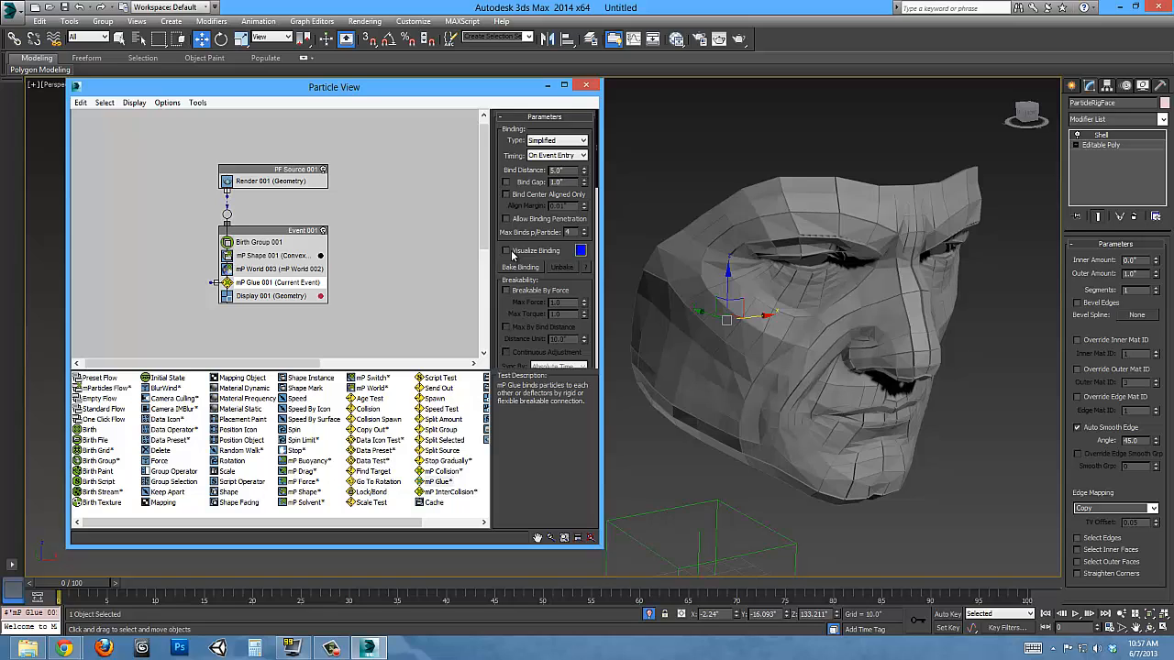
pyautogui.click(510, 253)
# Step through the simulation and back to frame 0 to update the glue bindings, and inspect them up close on the face.
pyautogui.click(115, 588)
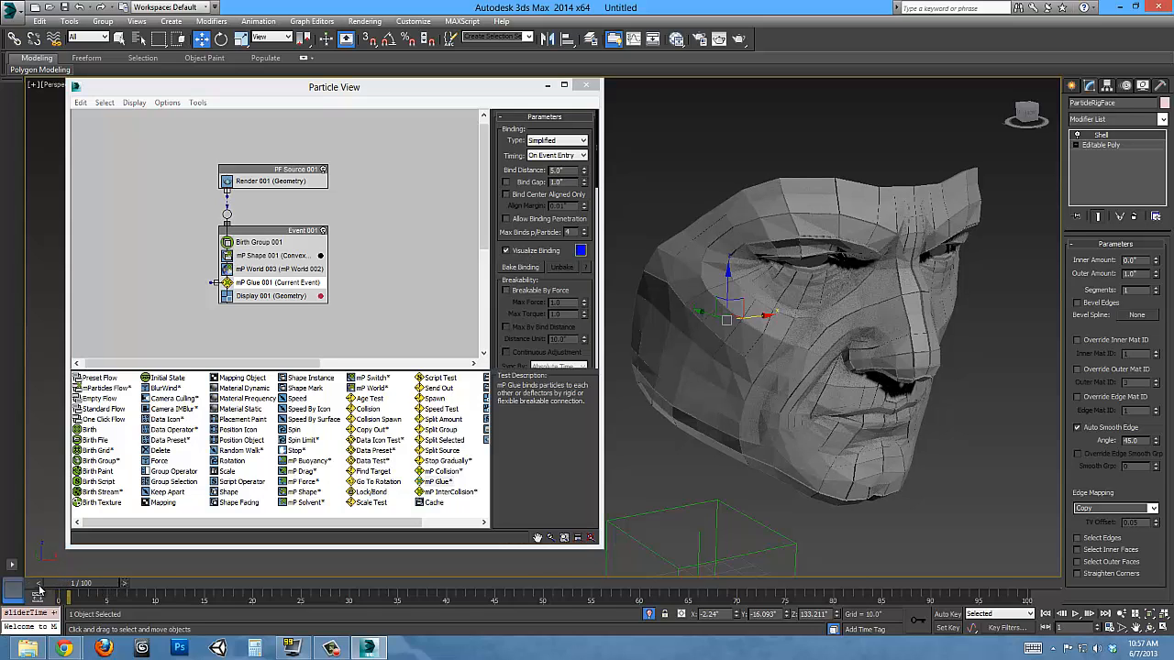
pyautogui.click(39, 586)
pyautogui.click(39, 585)
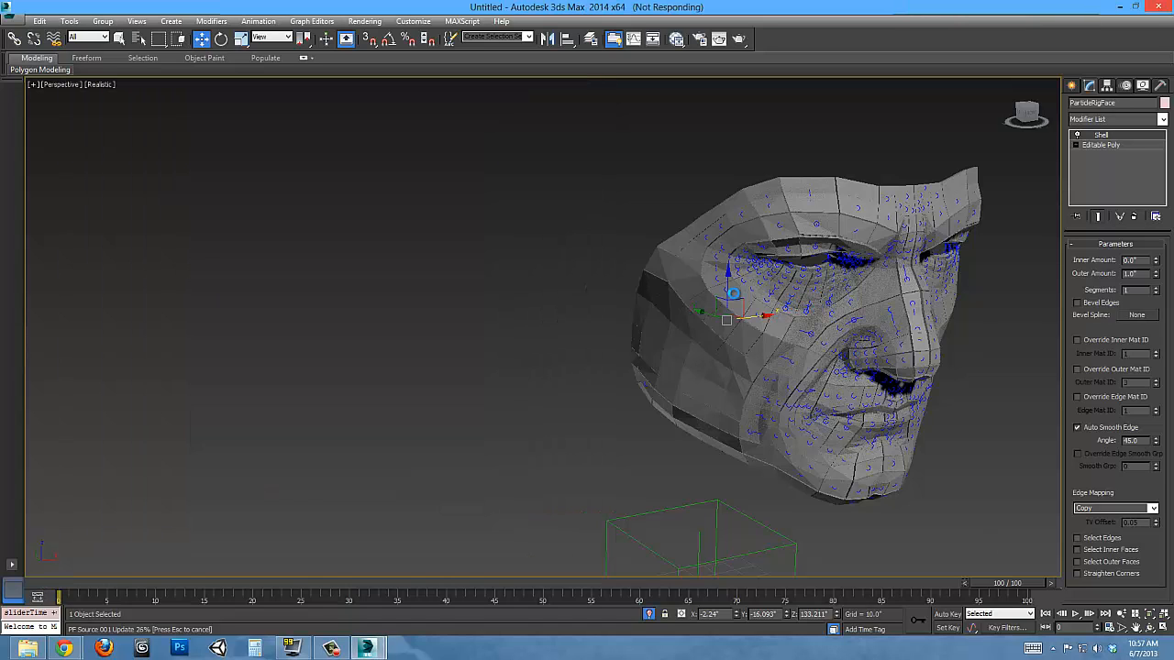
pyautogui.scroll(3, 742, 352)
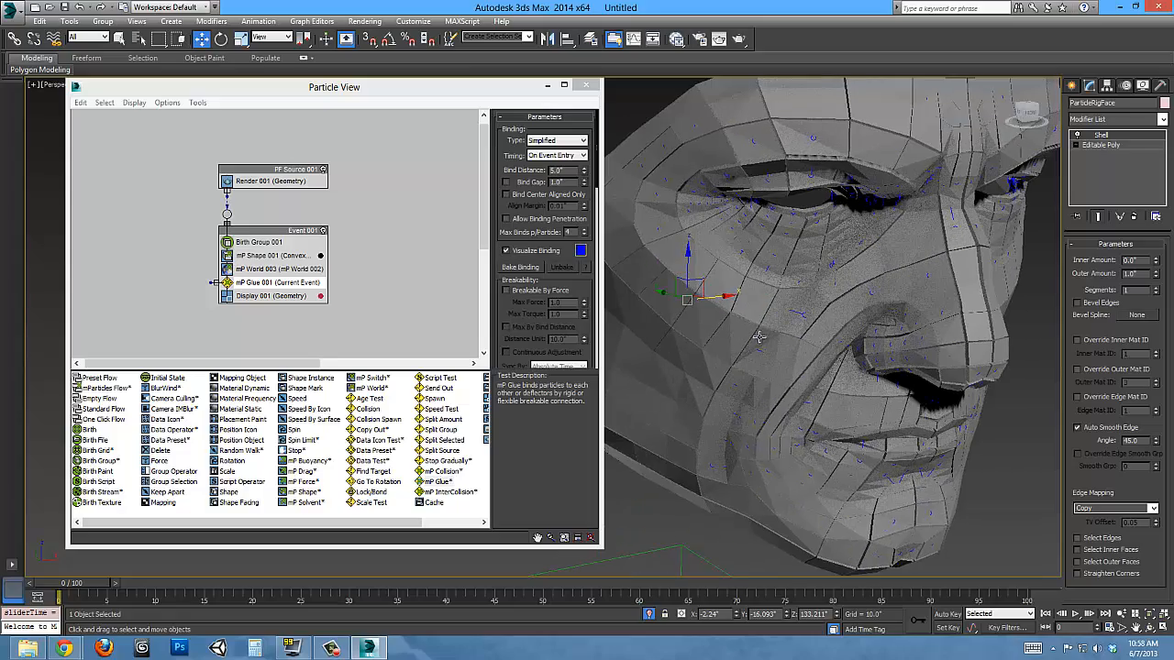
# Show the face in wireframe to check its glue bindings, and set the mP Glue bind distance to 20 inches.
pyautogui.moveTo(787, 319)
pyautogui.keyDown('alt'); pyautogui.mouseDown(button='middle')
pyautogui.moveTo(799, 317)
pyautogui.moveTo(769, 300)
pyautogui.moveTo(753, 273)
pyautogui.moveTo(794, 254)
pyautogui.moveTo(796, 301)
pyautogui.mouseUp(button='middle'); pyautogui.keyUp('alt')
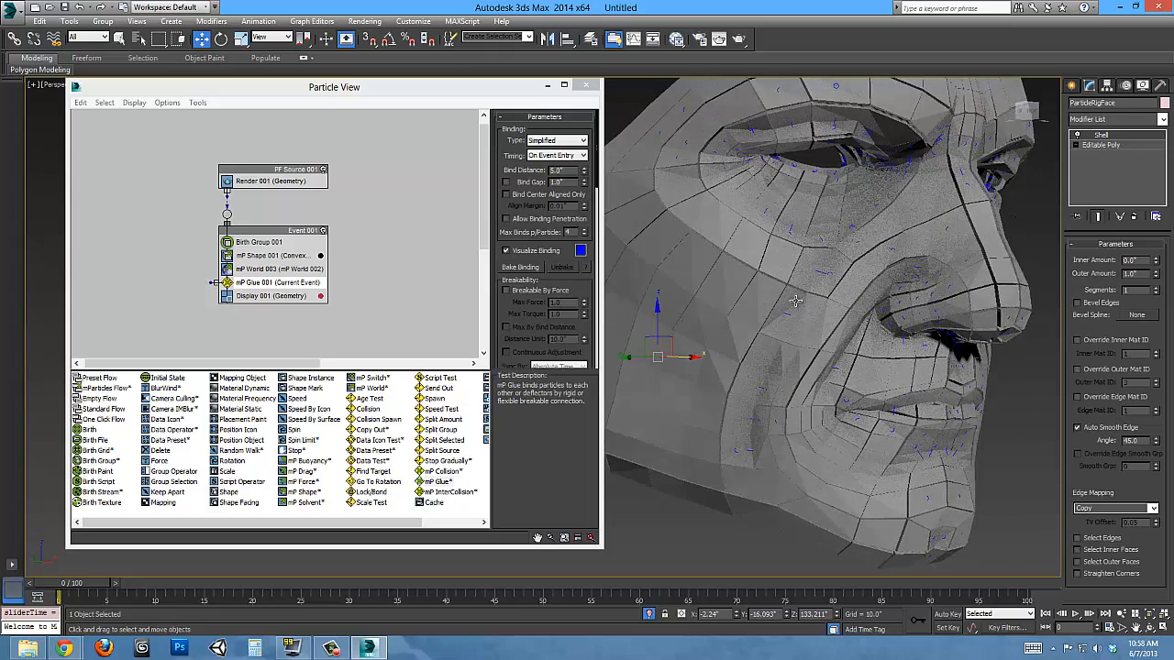
pyautogui.press('F3')
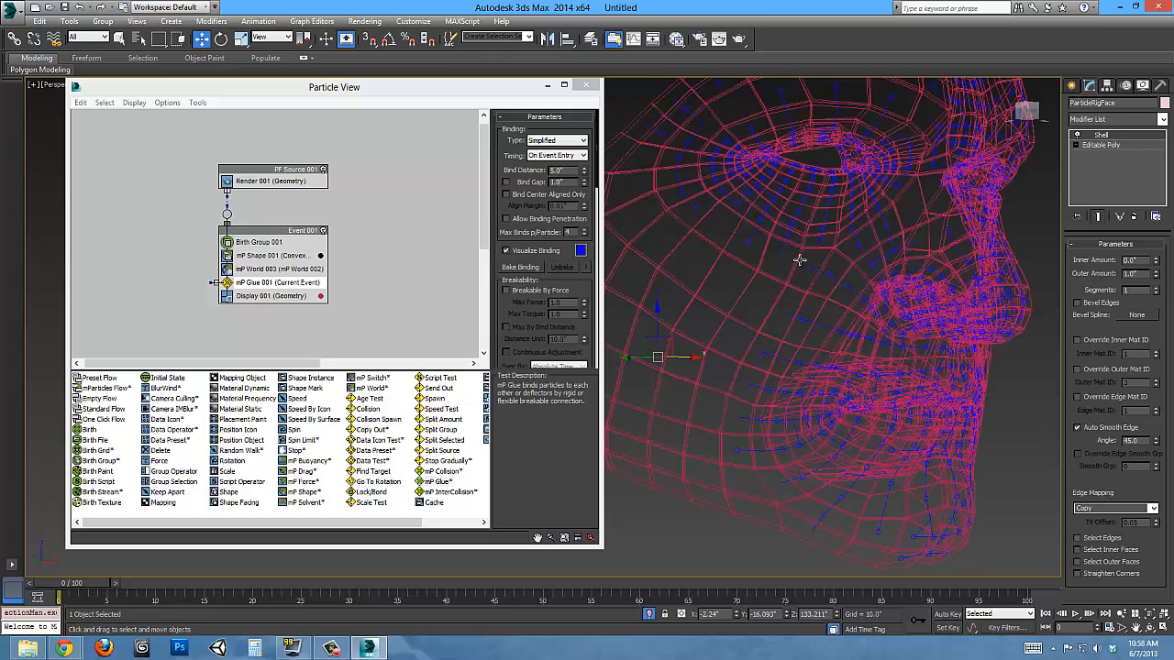
pyautogui.keyDown('alt'); pyautogui.moveTo(798, 260); pyautogui.dragTo(821, 387, button='middle'); pyautogui.keyUp('alt')
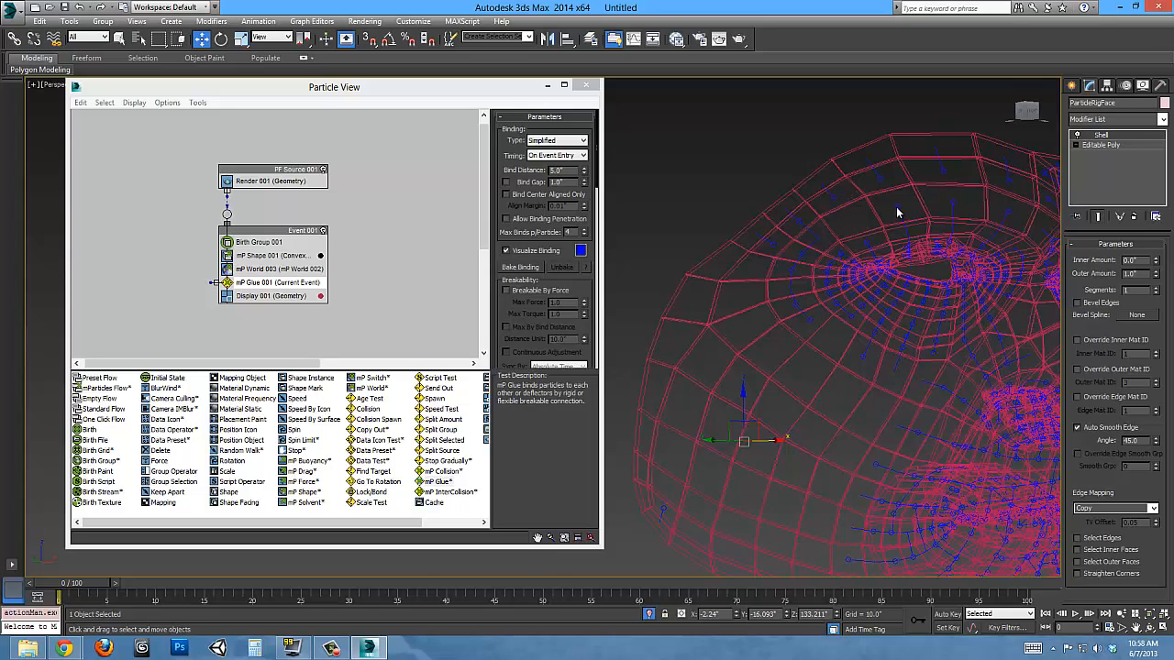
pyautogui.keyDown('alt'); pyautogui.moveTo(905, 245); pyautogui.dragTo(844, 255, button='middle'); pyautogui.keyUp('alt')
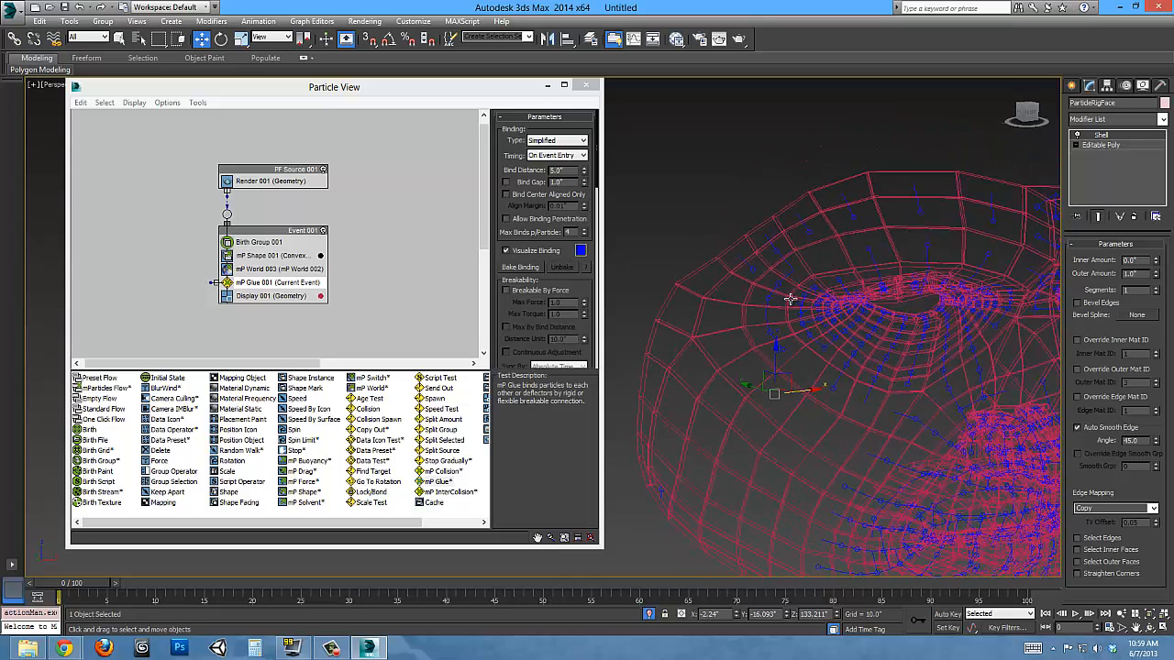
pyautogui.keyDown('alt'); pyautogui.moveTo(789, 298); pyautogui.dragTo(721, 288, button='middle'); pyautogui.keyUp('alt')
pyautogui.keyDown('alt'); pyautogui.moveTo(733, 328); pyautogui.dragTo(769, 353, button='middle'); pyautogui.keyUp('alt')
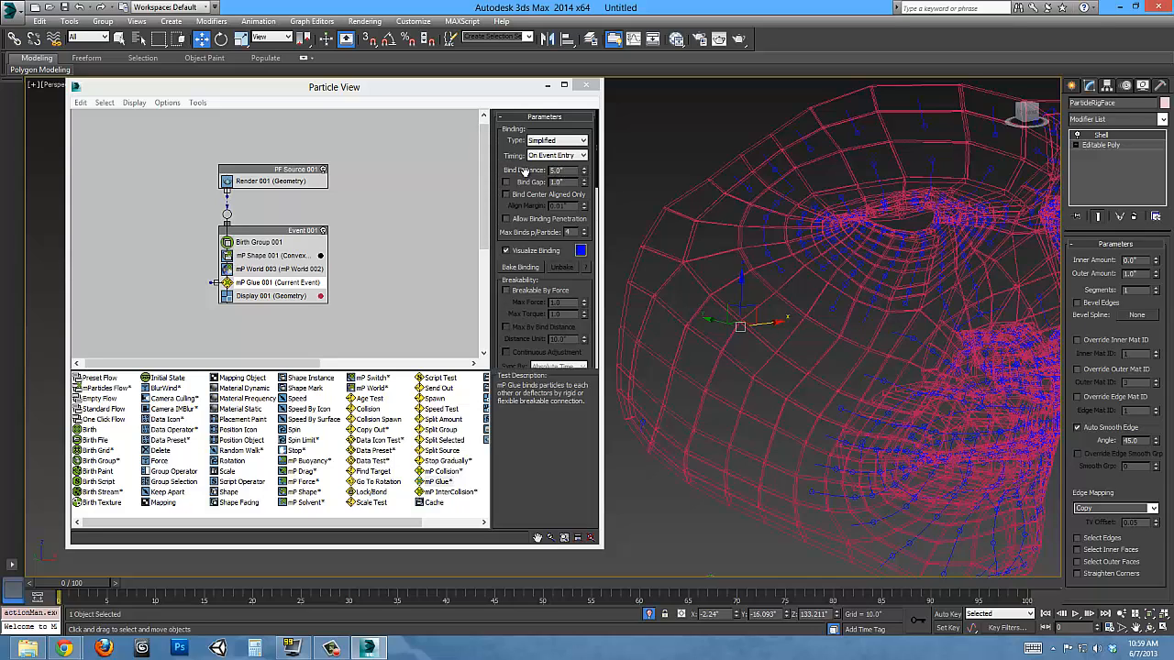
pyautogui.doubleClick(566, 171)
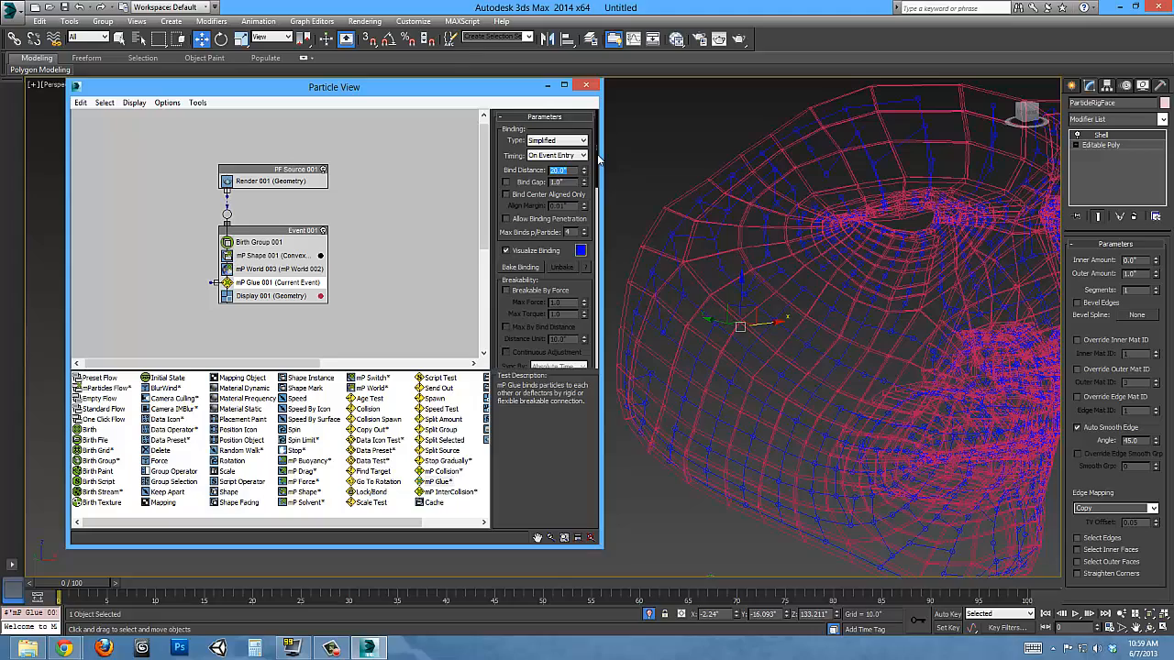
# Check the binding lines around the cheek, eye and forehead, and set Max Binds p/Particle to 8 in mP Glue 001.
pyautogui.keyDown('alt'); pyautogui.moveTo(735, 338); pyautogui.dragTo(781, 327, button='middle'); pyautogui.keyUp('alt')
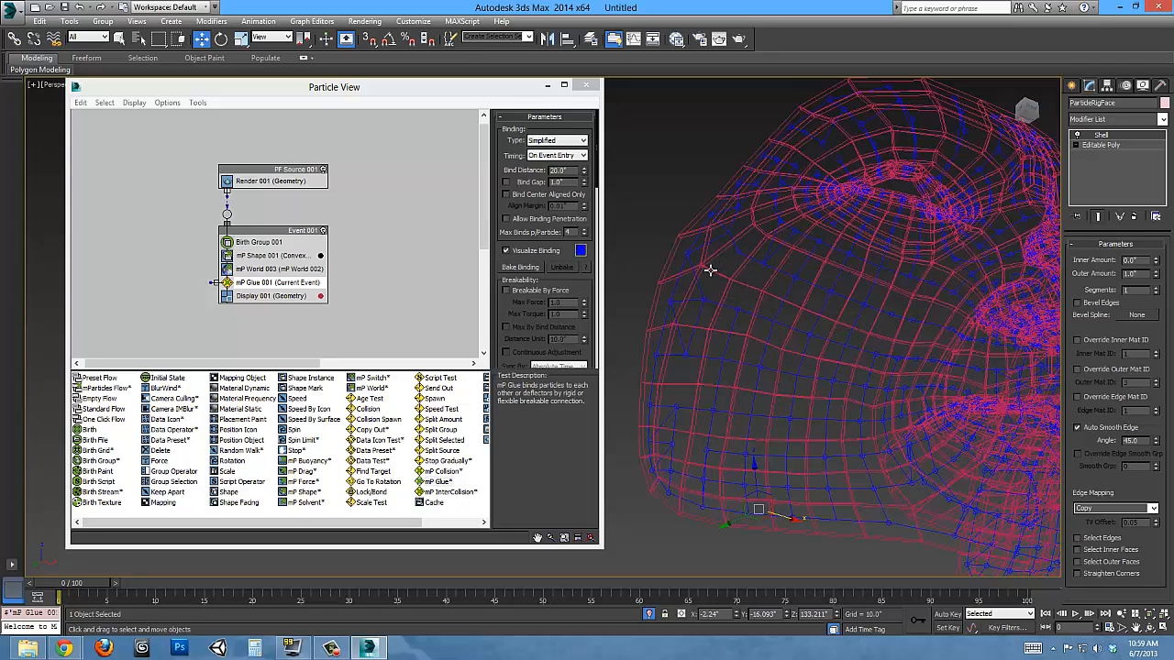
pyautogui.moveTo(711, 301); pyautogui.dragTo(741, 395, button='middle')
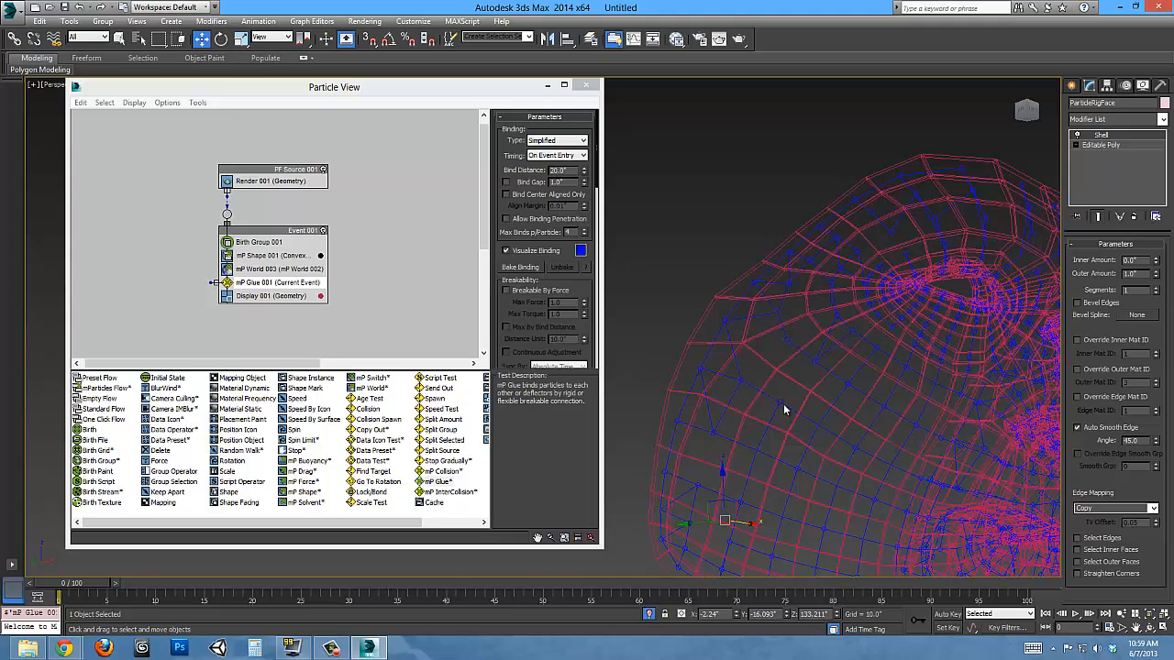
pyautogui.moveTo(816, 385)
pyautogui.keyDown('alt'); pyautogui.mouseDown(button='middle')
pyautogui.moveTo(752, 336)
pyautogui.moveTo(857, 359)
pyautogui.moveTo(822, 369)
pyautogui.mouseUp(button='middle'); pyautogui.keyUp('alt')
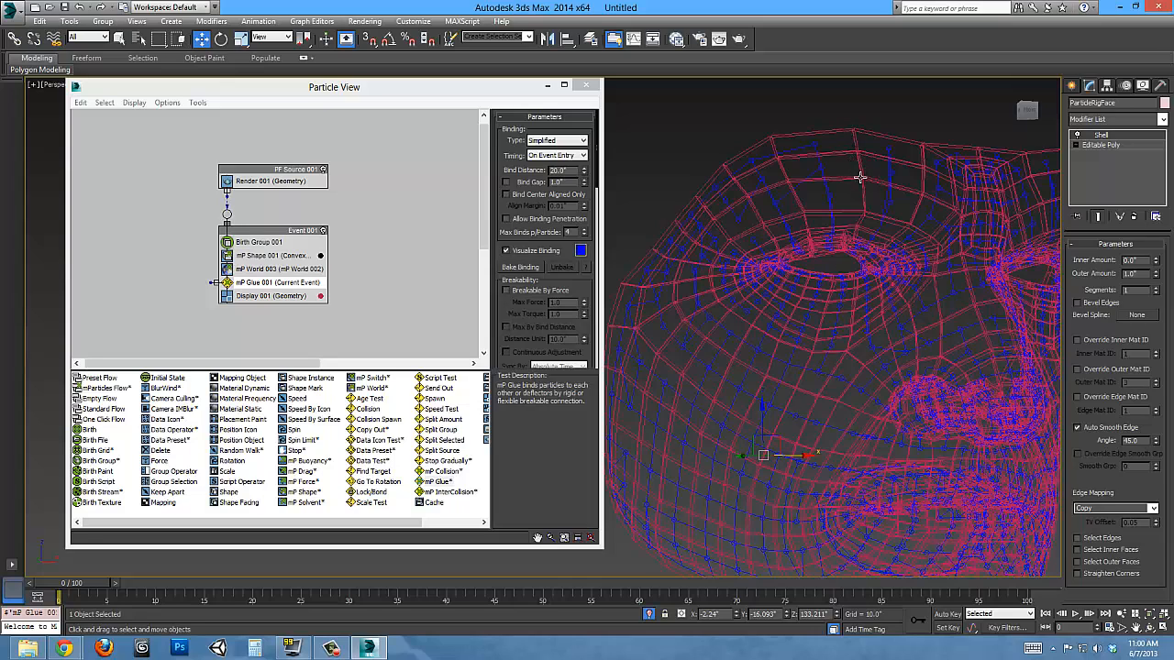
pyautogui.keyDown('alt'); pyautogui.moveTo(841, 219); pyautogui.dragTo(770, 184, button='middle'); pyautogui.keyUp('alt')
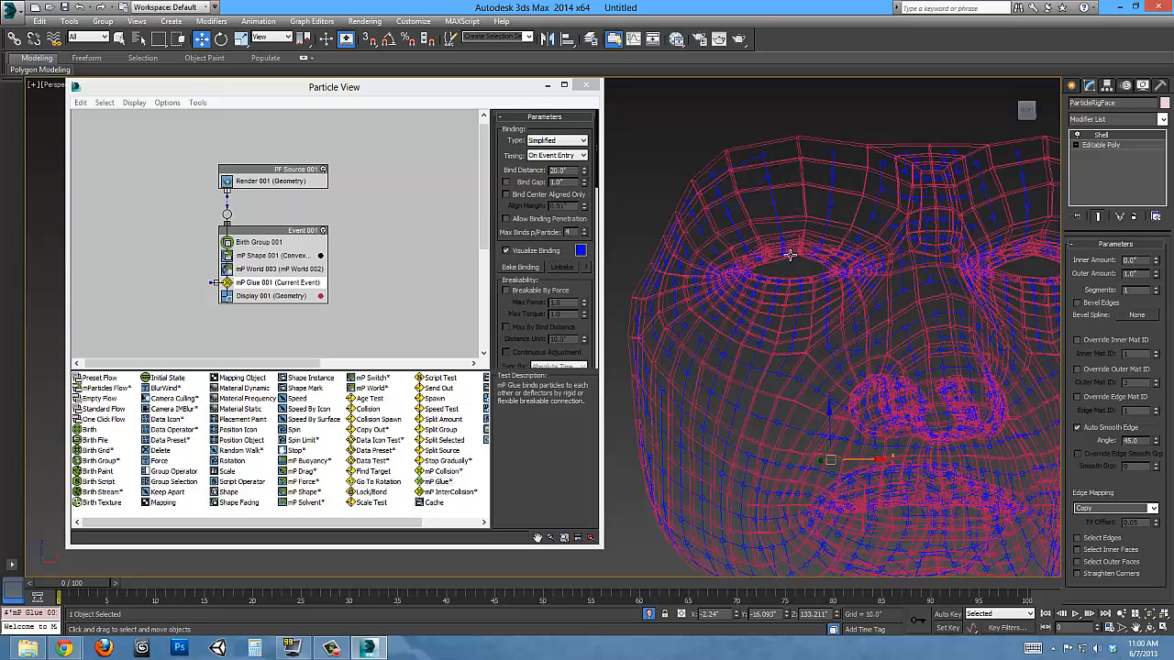
pyautogui.scroll(3, 780, 316)
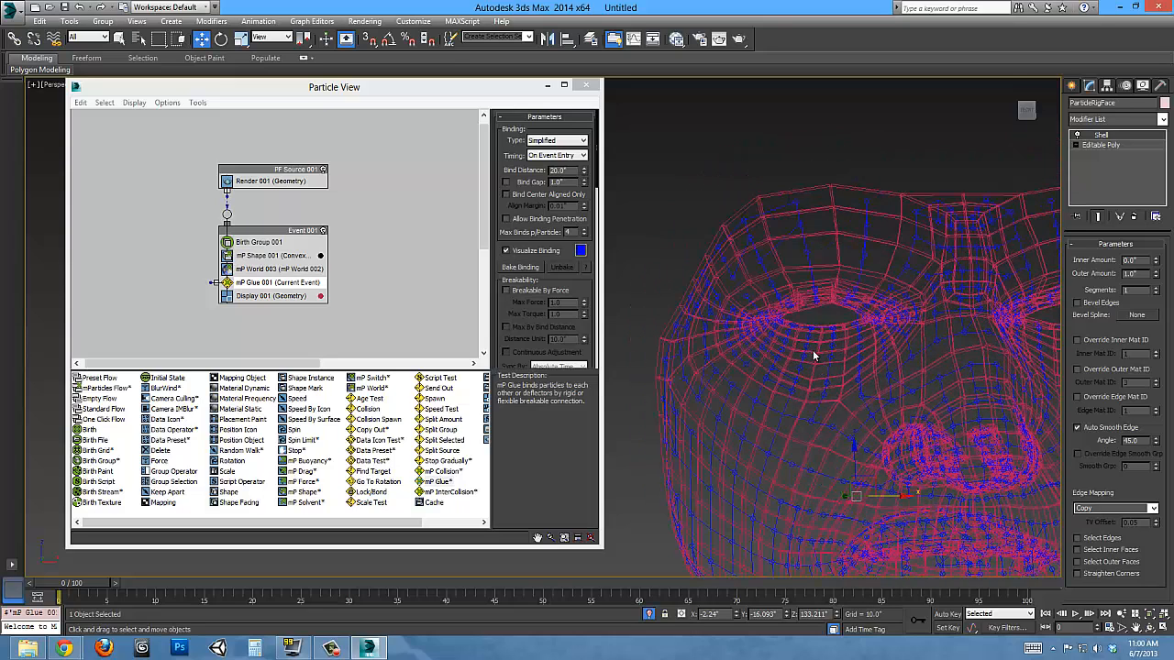
pyautogui.click(572, 232)
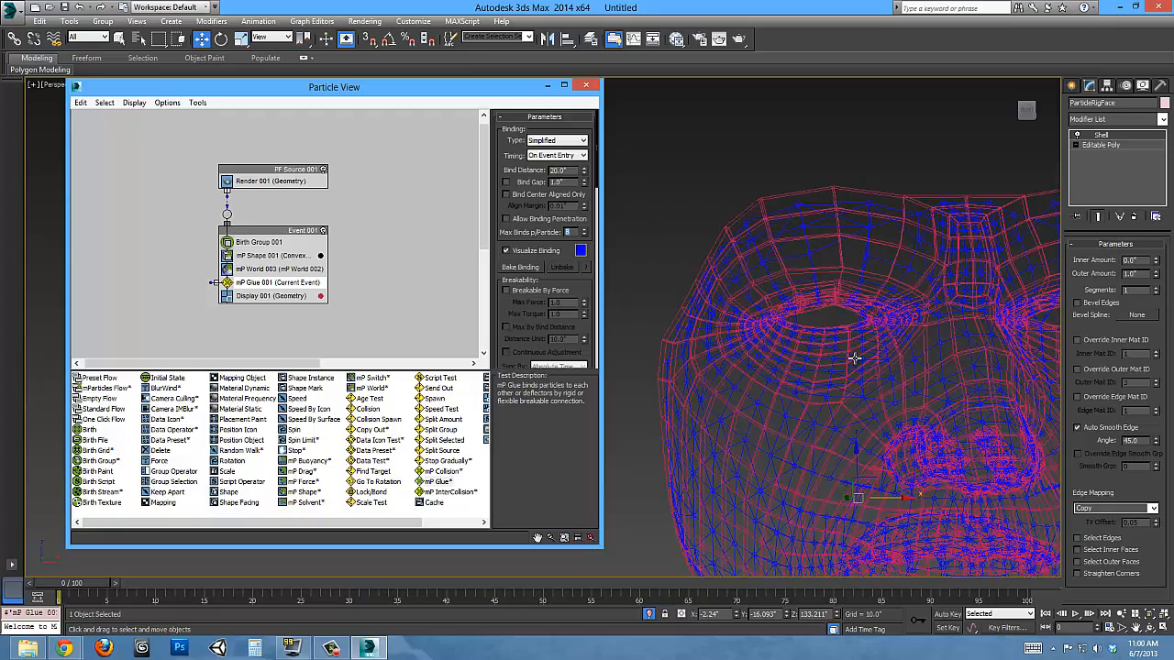
# Examine the glue bindings across the wireframe face and return the viewport to shaded display.
pyautogui.keyDown('alt'); pyautogui.moveTo(852, 354); pyautogui.dragTo(809, 314, button='middle'); pyautogui.keyUp('alt')
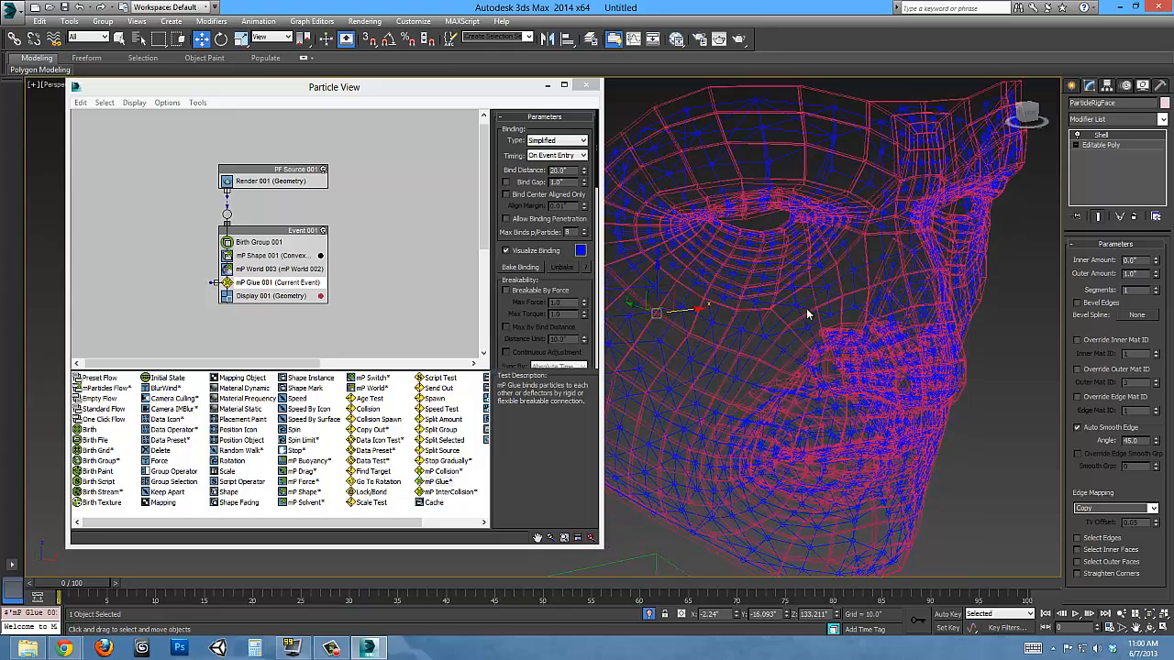
pyautogui.keyDown('alt'); pyautogui.moveTo(722, 346); pyautogui.dragTo(741, 303, button='middle'); pyautogui.keyUp('alt')
pyautogui.keyDown('alt'); pyautogui.moveTo(726, 361); pyautogui.dragTo(665, 324, button='middle'); pyautogui.keyUp('alt')
pyautogui.moveTo(533, 328); pyautogui.dragTo(540, 203)
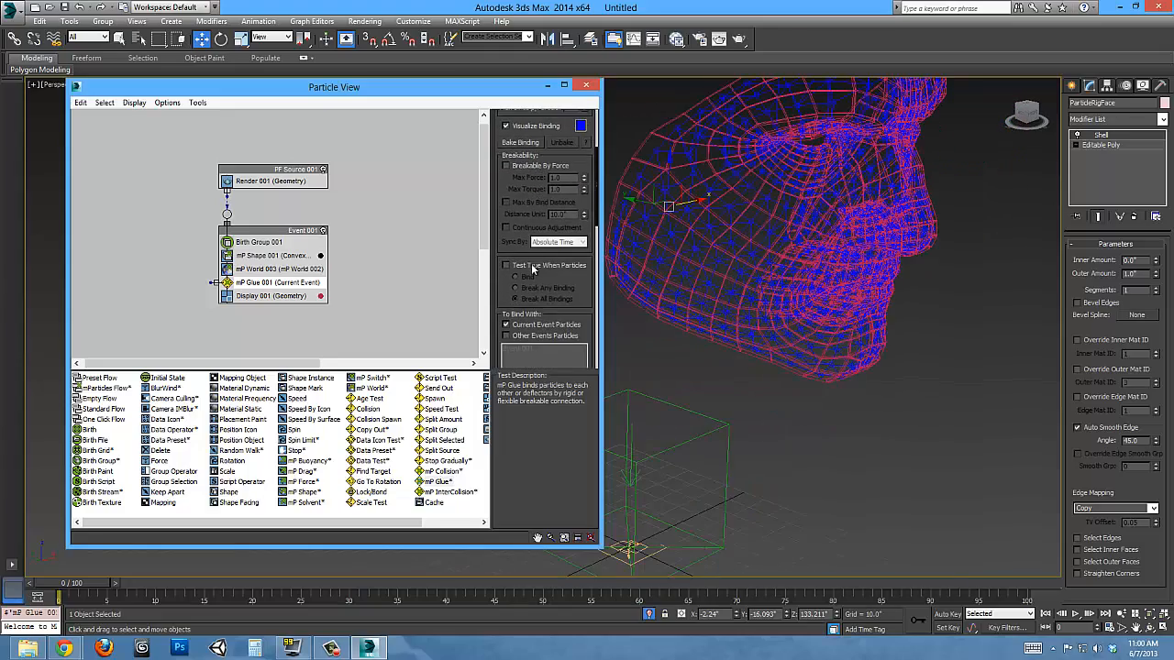
pyautogui.moveTo(857, 262)
pyautogui.keyDown('alt'); pyautogui.mouseDown(button='middle')
pyautogui.moveTo(854, 343)
pyautogui.moveTo(816, 348)
pyautogui.moveTo(836, 261)
pyautogui.mouseUp(button='middle'); pyautogui.keyUp('alt')
pyautogui.press('F3')
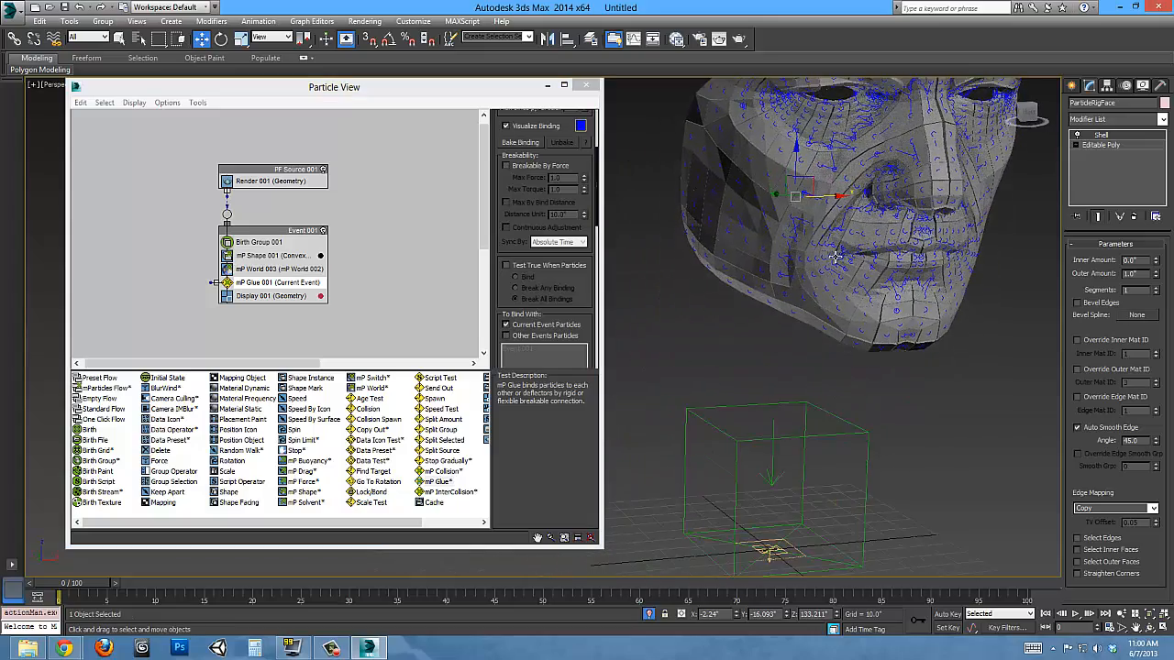
pyautogui.scroll(-2, 836, 260)
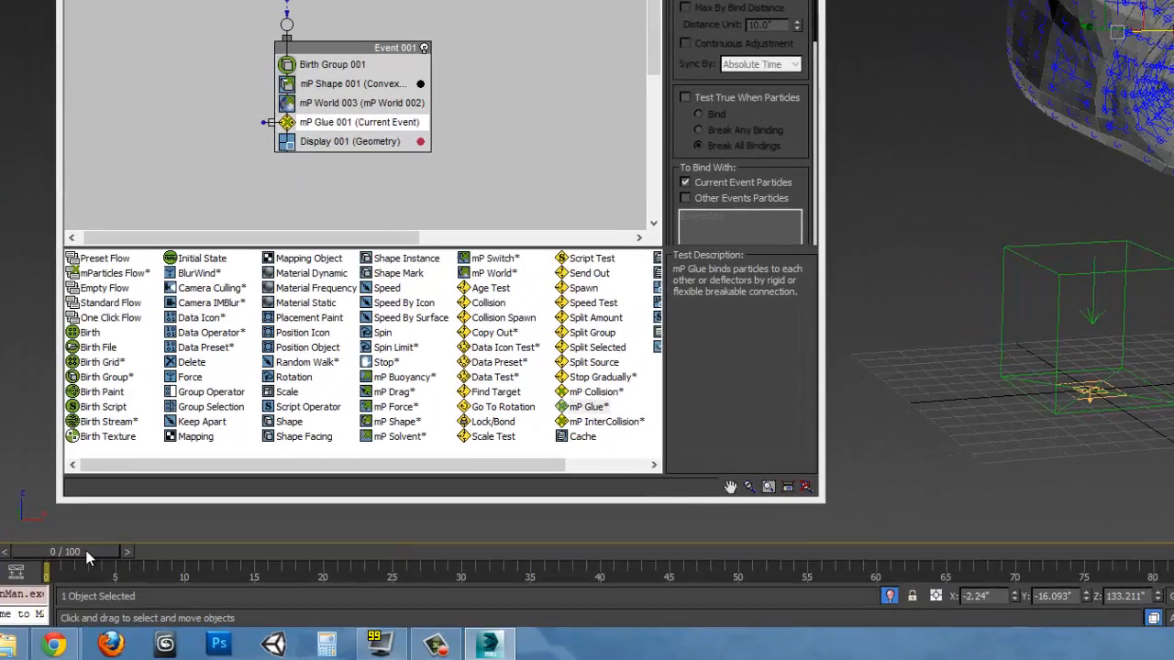
# Preview the simulation through frame 26 and examine how the glued face behaves when it hits the ground.
pyautogui.moveTo(77, 570); pyautogui.dragTo(340, 583)
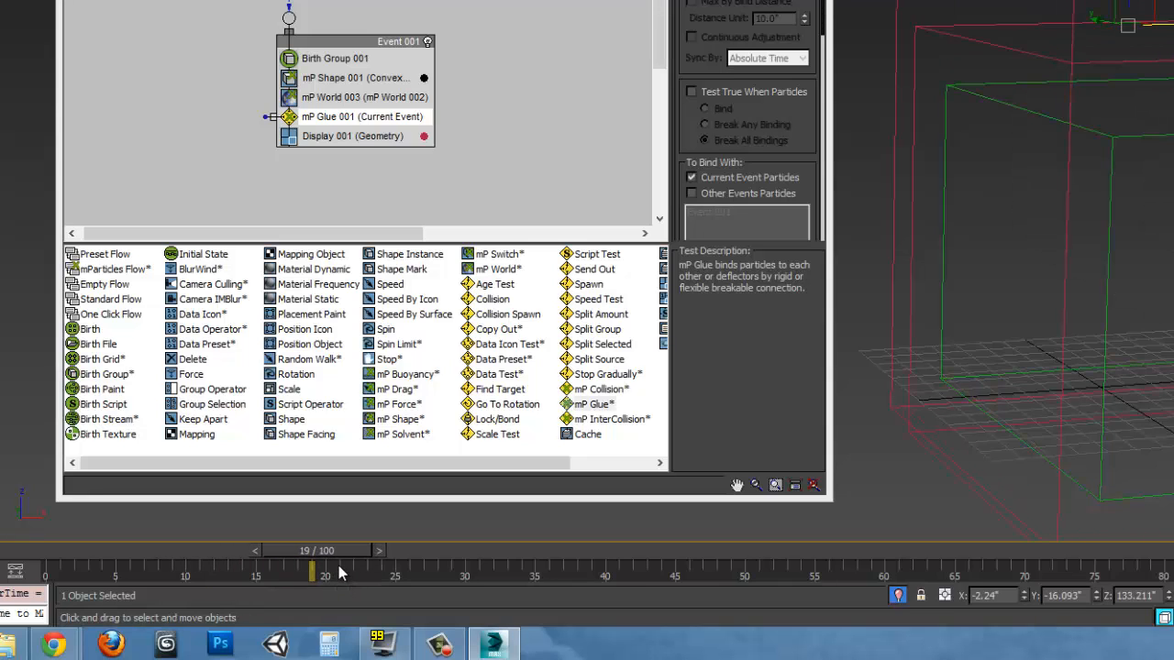
pyautogui.moveTo(363, 553); pyautogui.dragTo(355, 554)
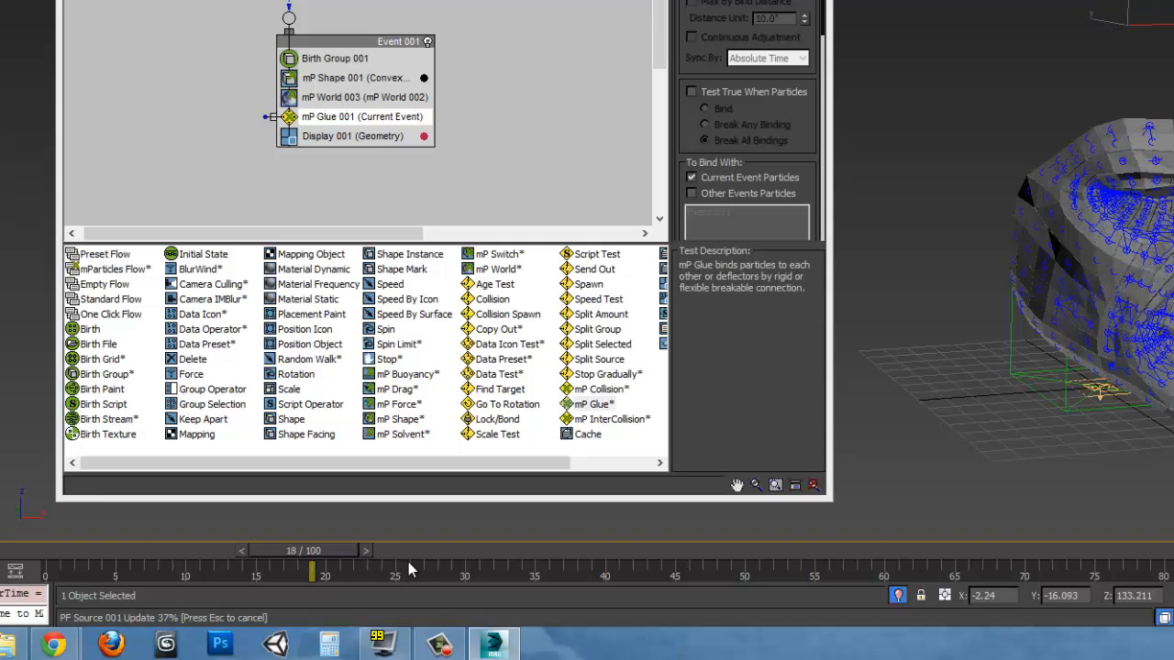
pyautogui.moveTo(419, 562); pyautogui.dragTo(436, 565)
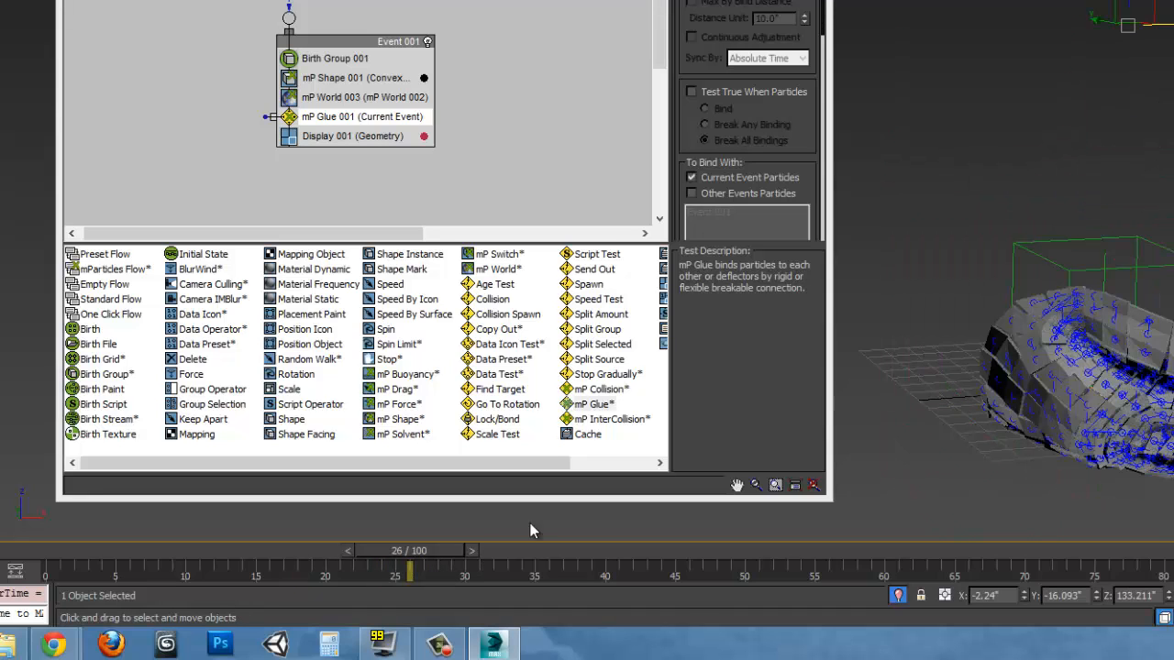
pyautogui.keyDown('alt'); pyautogui.moveTo(1084, 372); pyautogui.dragTo(1103, 347, button='middle'); pyautogui.keyUp('alt')
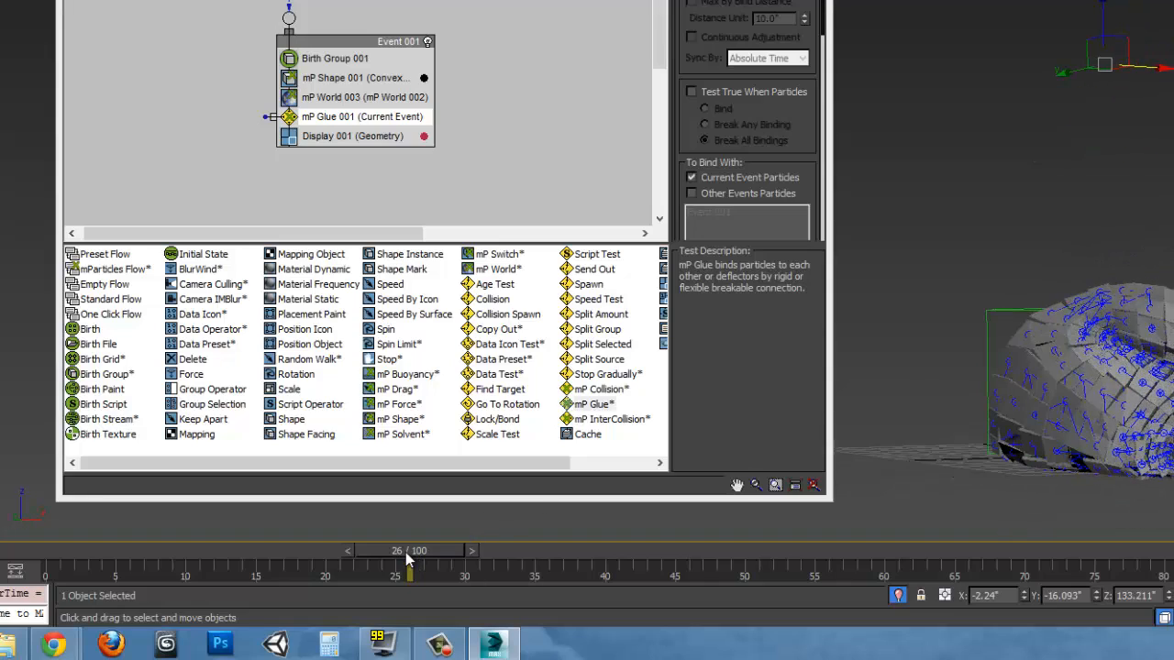
# Advance the simulation past frame 37 and examine from several angles how well the bindings hold the face's shape.
pyautogui.moveTo(405, 552); pyautogui.dragTo(504, 570)
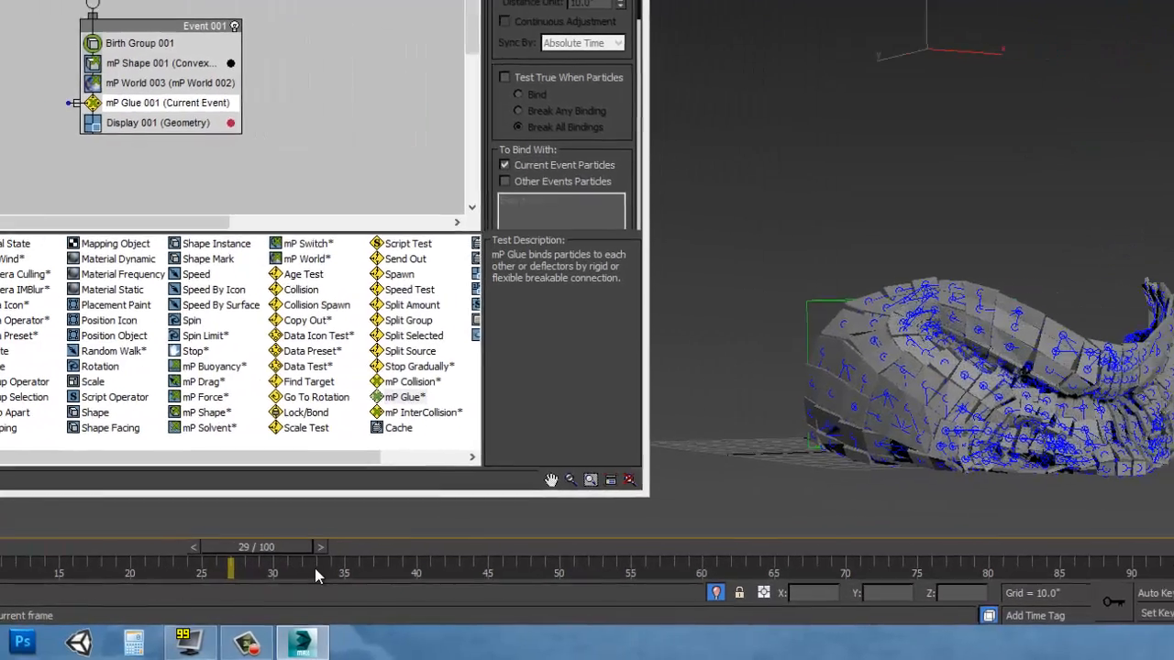
pyautogui.moveTo(314, 573); pyautogui.dragTo(323, 577)
pyautogui.moveTo(215, 578); pyautogui.dragTo(250, 580)
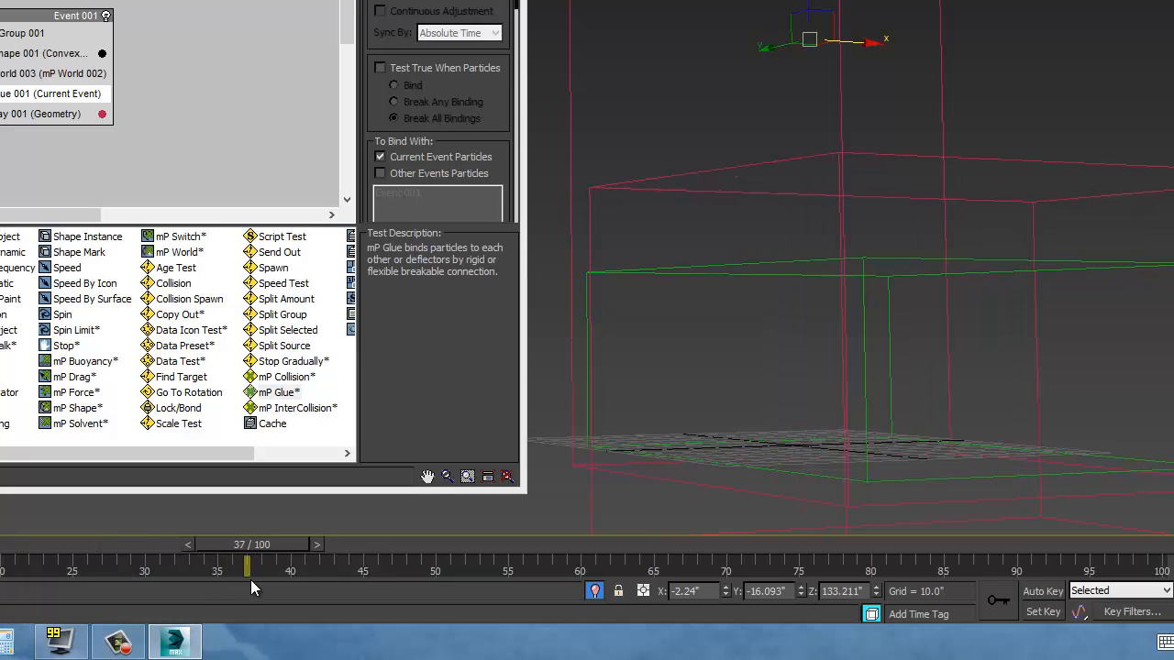
pyautogui.moveTo(857, 353)
pyautogui.mouseDown(button='middle')
pyautogui.moveTo(782, 201)
pyautogui.moveTo(862, 192)
pyautogui.moveTo(835, 188)
pyautogui.mouseUp(button='middle')
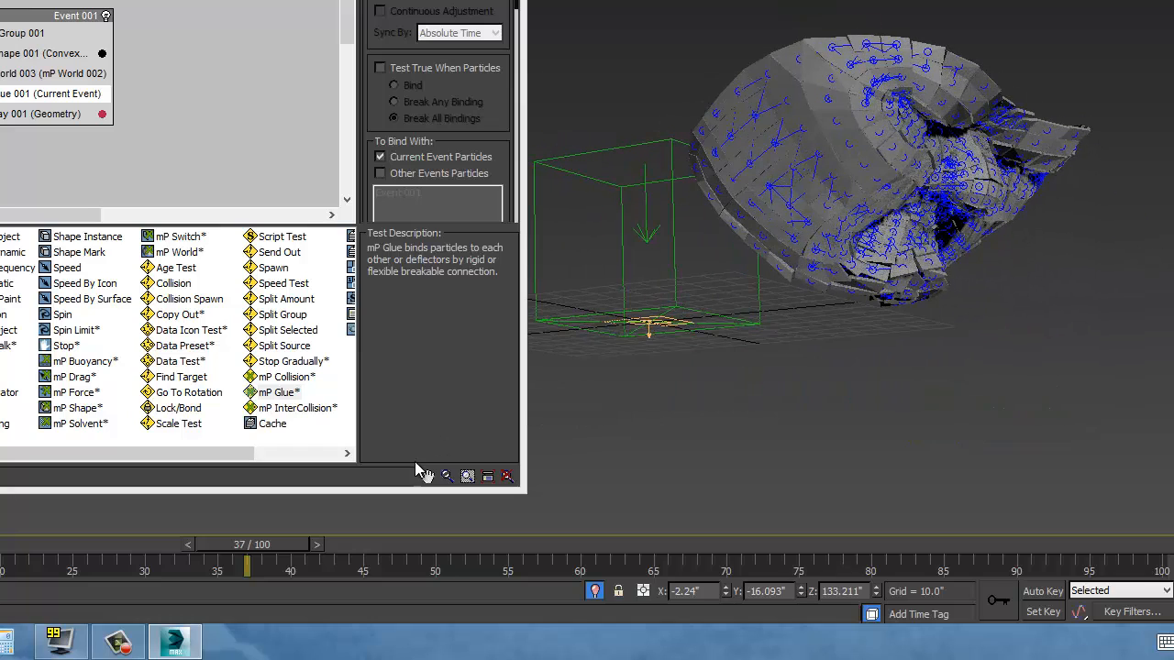
pyautogui.moveTo(245, 556); pyautogui.dragTo(399, 571)
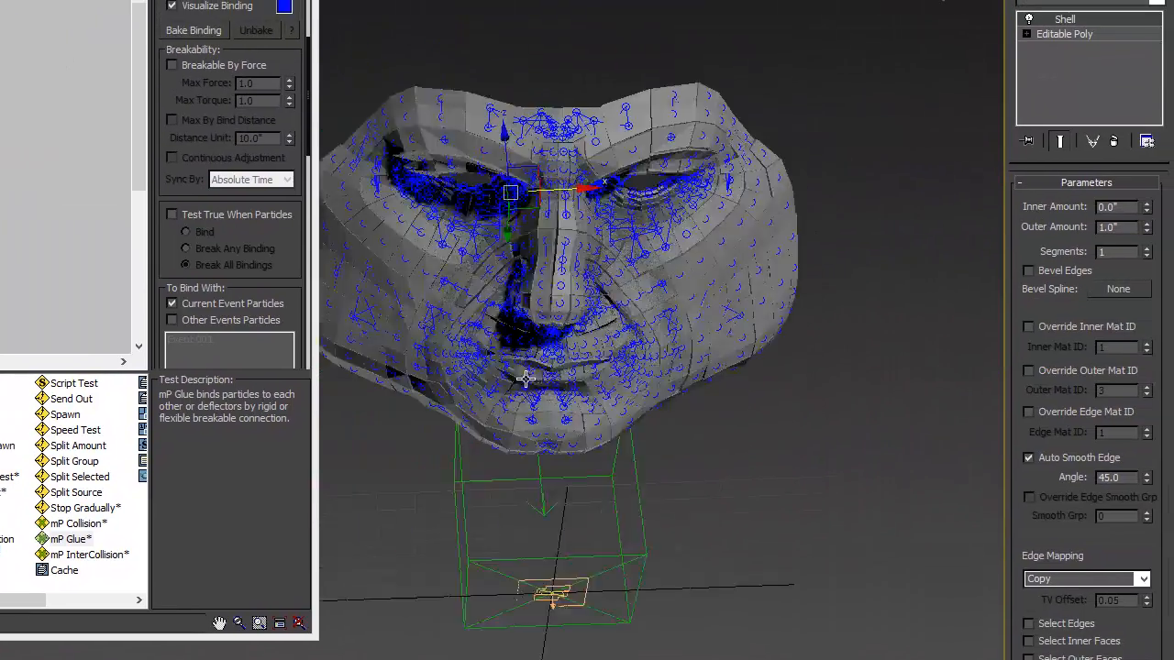
pyautogui.keyDown('alt'); pyautogui.moveTo(525, 378); pyautogui.dragTo(647, 428, button='middle'); pyautogui.keyUp('alt')
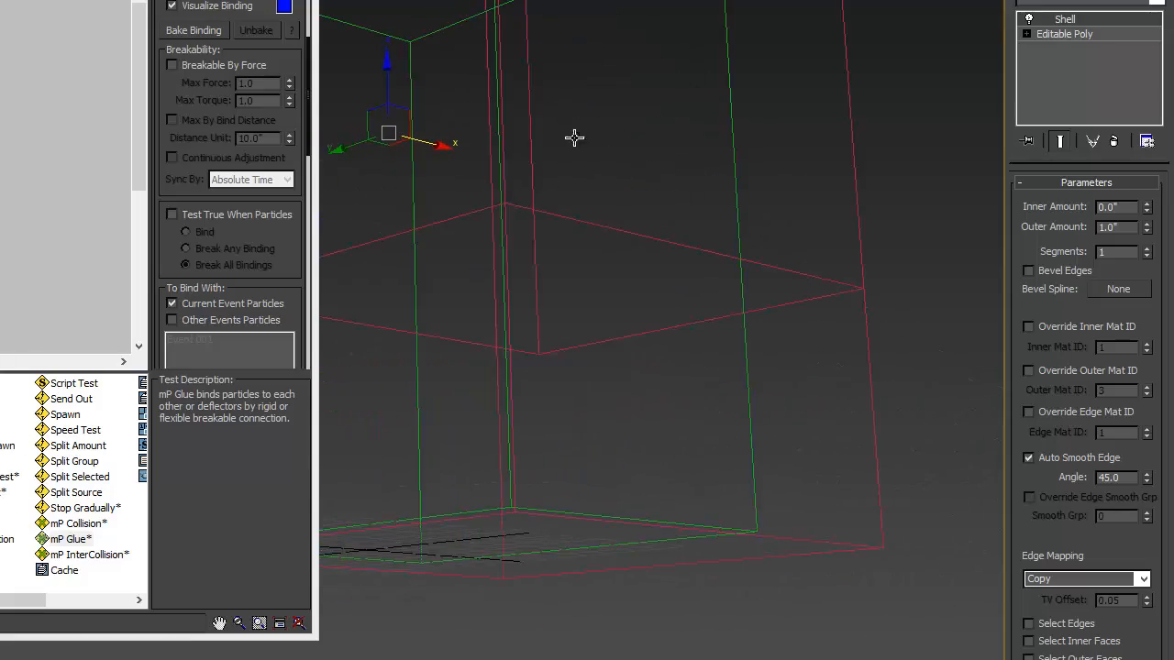
# With the simulation back at frame 0, set the relative maximum distance limit in mP Glue's Distance Binding settings to 100.5%.
pyautogui.moveTo(513, 49)
pyautogui.mouseDown(button='middle')
pyautogui.moveTo(623, 563)
pyautogui.moveTo(561, 316)
pyautogui.moveTo(600, 336)
pyautogui.mouseUp(button='middle')
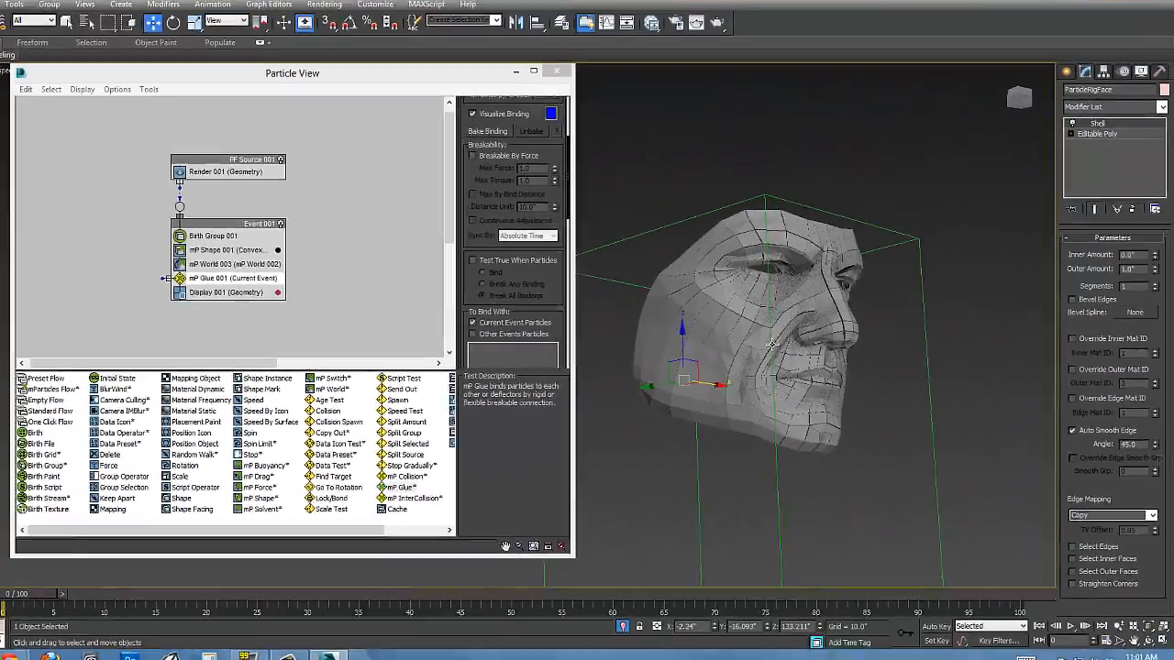
pyautogui.scroll(3, 772, 345)
pyautogui.moveTo(547, 215); pyautogui.dragTo(536, 78)
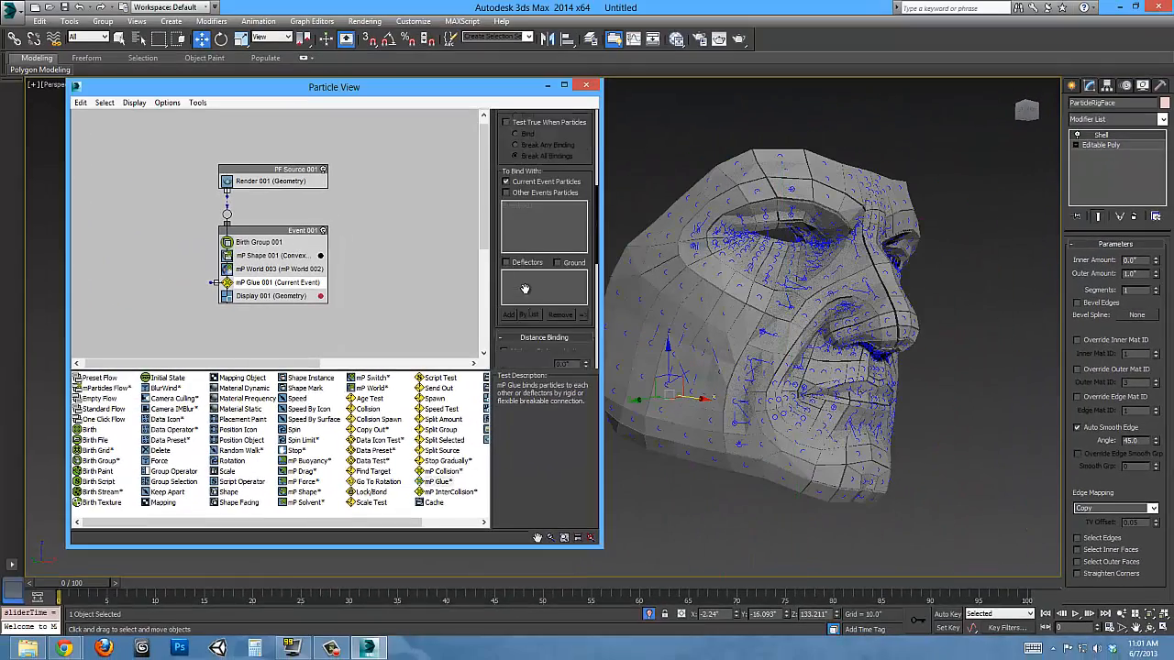
pyautogui.scroll(-5, 525, 289)
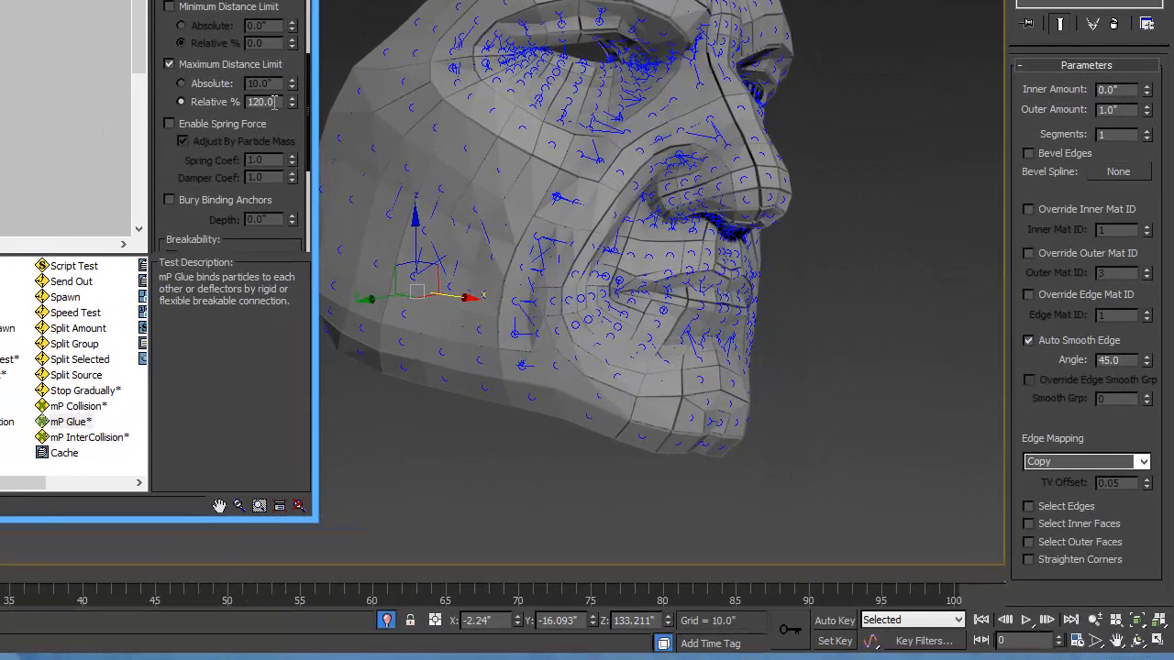
pyautogui.write('100.5')
pyautogui.press('Return')
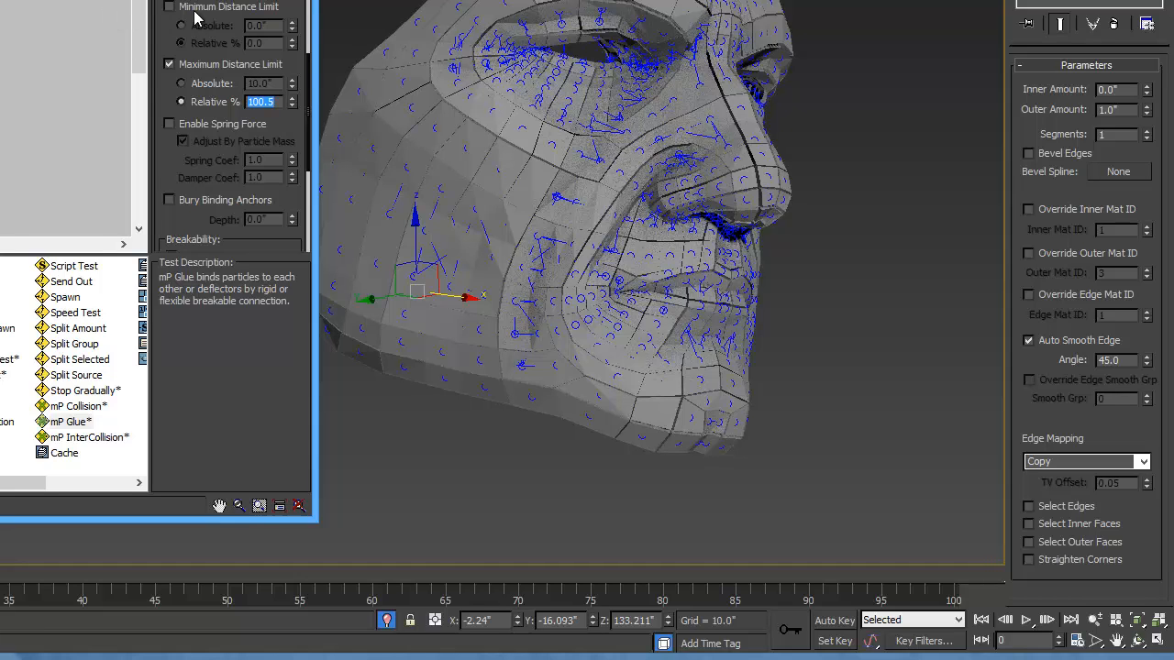
# Enable the minimum distance limit for the glue bindings and set its relative value to 100%.
pyautogui.click(169, 7)
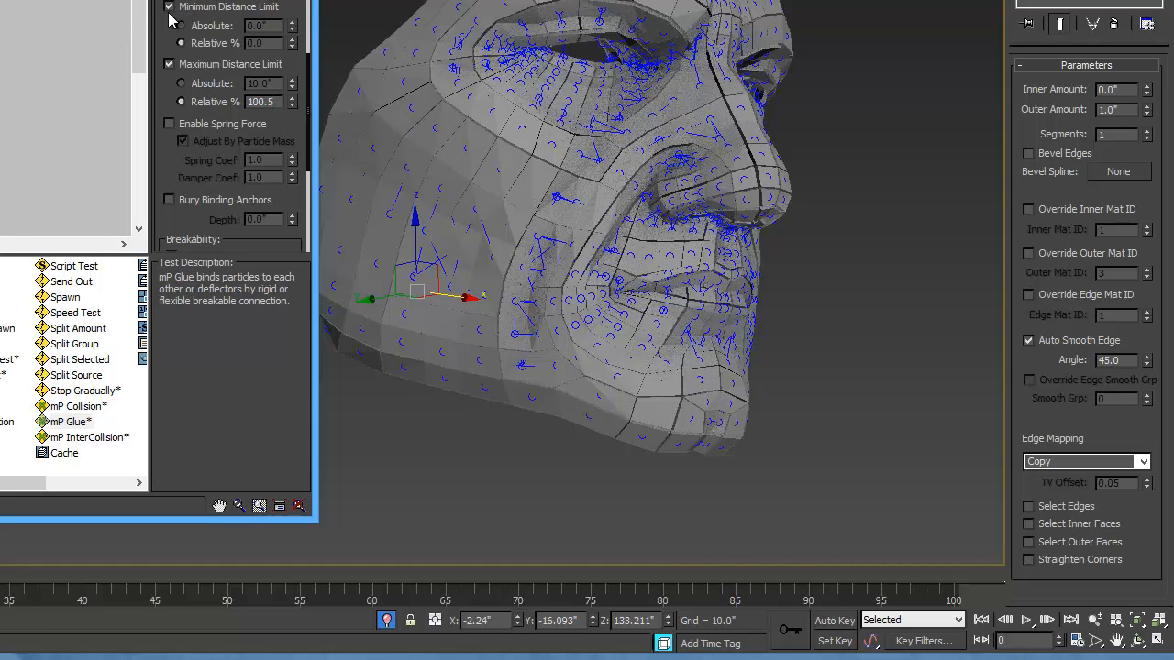
pyautogui.doubleClick(257, 43)
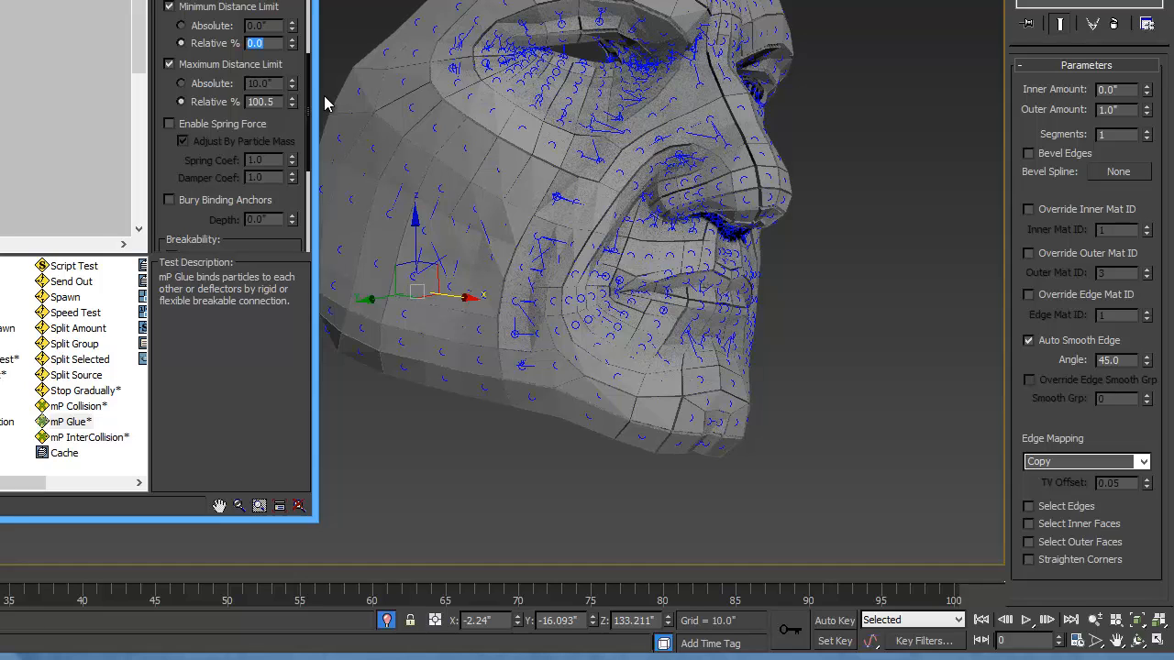
pyautogui.write('100')
pyautogui.press('Return')
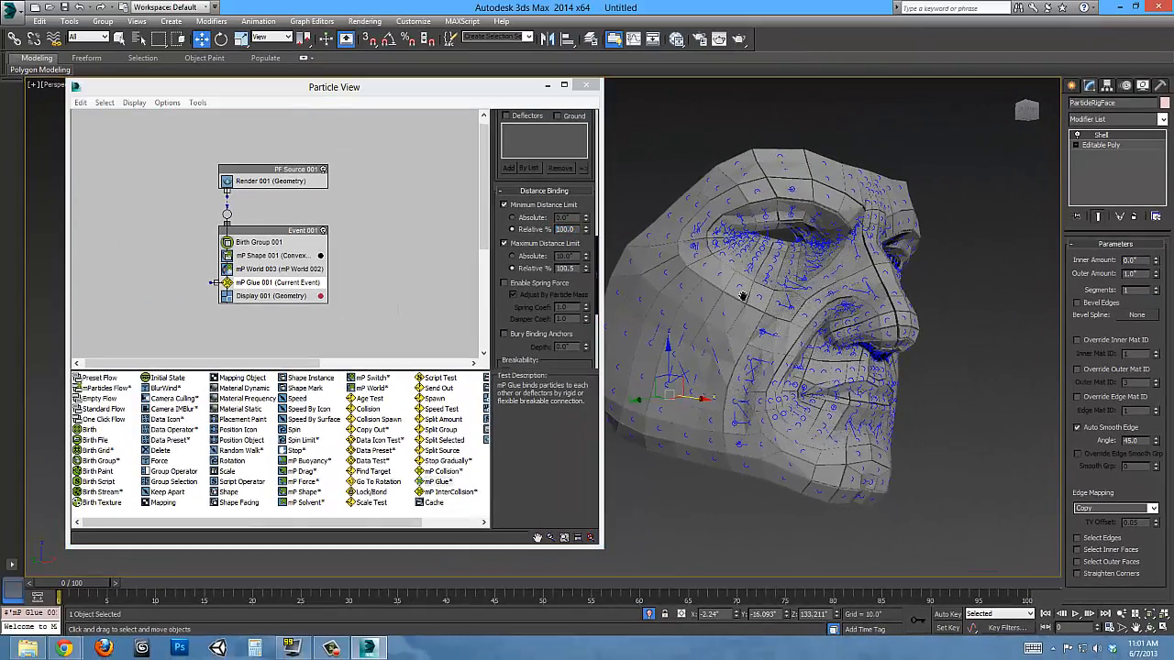
# Review the mP Glue distance settings and inspect the polygon seams and bindings up close below the eye.
pyautogui.moveTo(527, 144); pyautogui.dragTo(542, 57, button='middle')
pyautogui.keyDown('alt'); pyautogui.moveTo(751, 238); pyautogui.dragTo(787, 333, button='middle'); pyautogui.keyUp('alt')
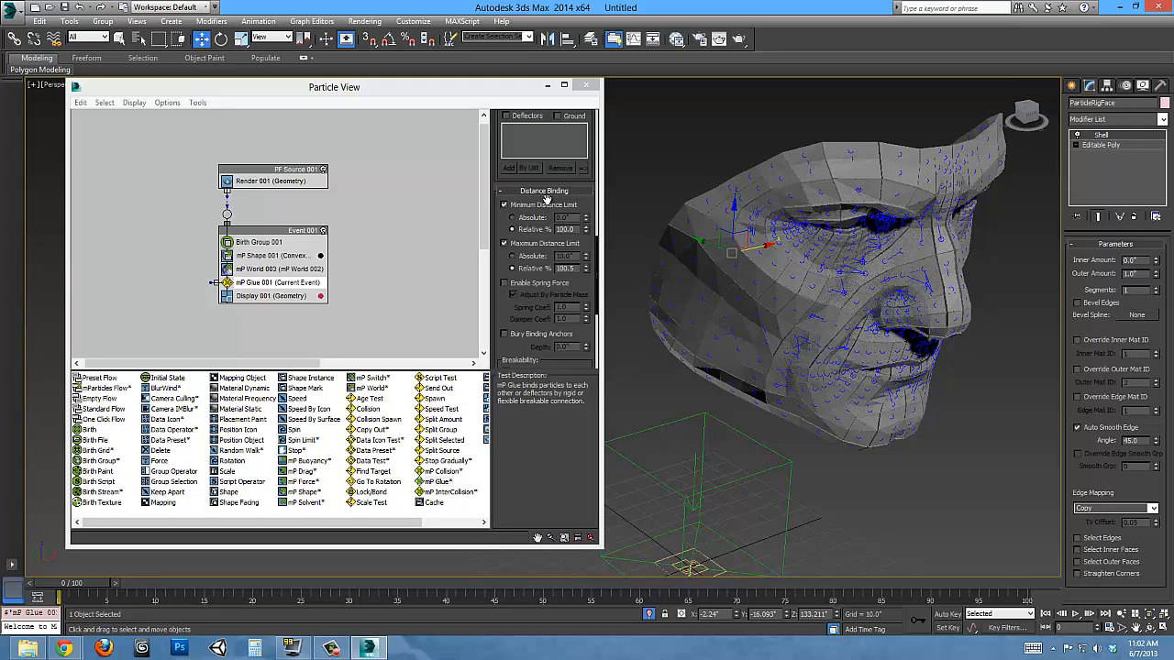
pyautogui.moveTo(545, 202); pyautogui.dragTo(554, 280)
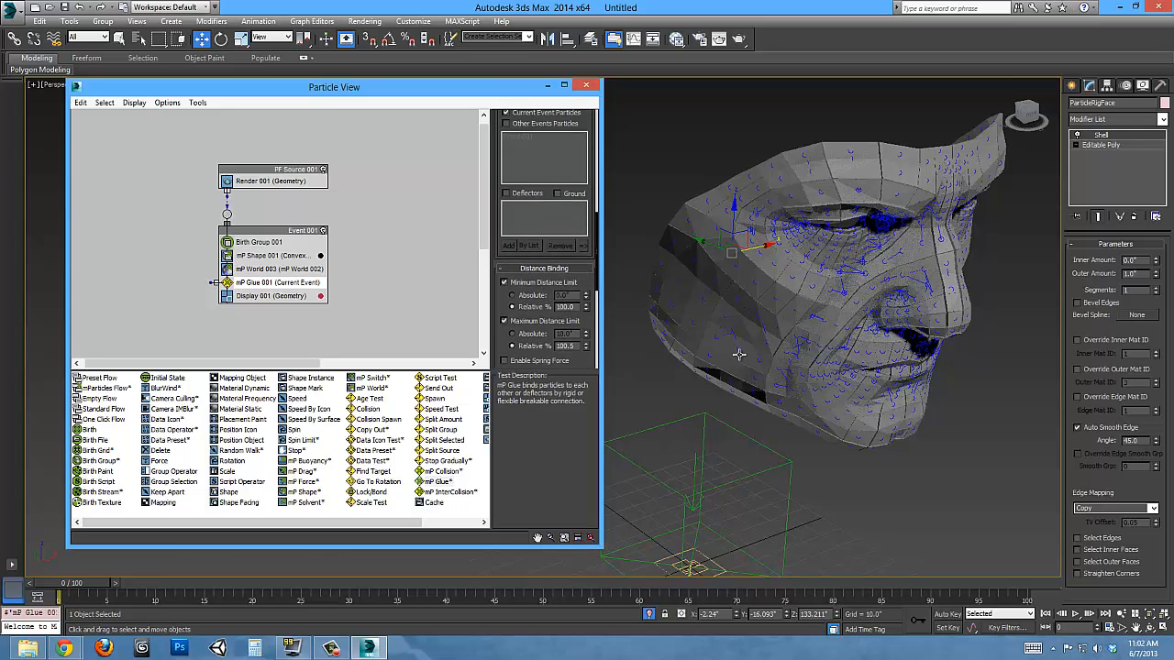
pyautogui.scroll(5, 755, 434)
pyautogui.scroll(3, 755, 434)
pyautogui.moveTo(833, 122); pyautogui.dragTo(653, 447, button='middle')
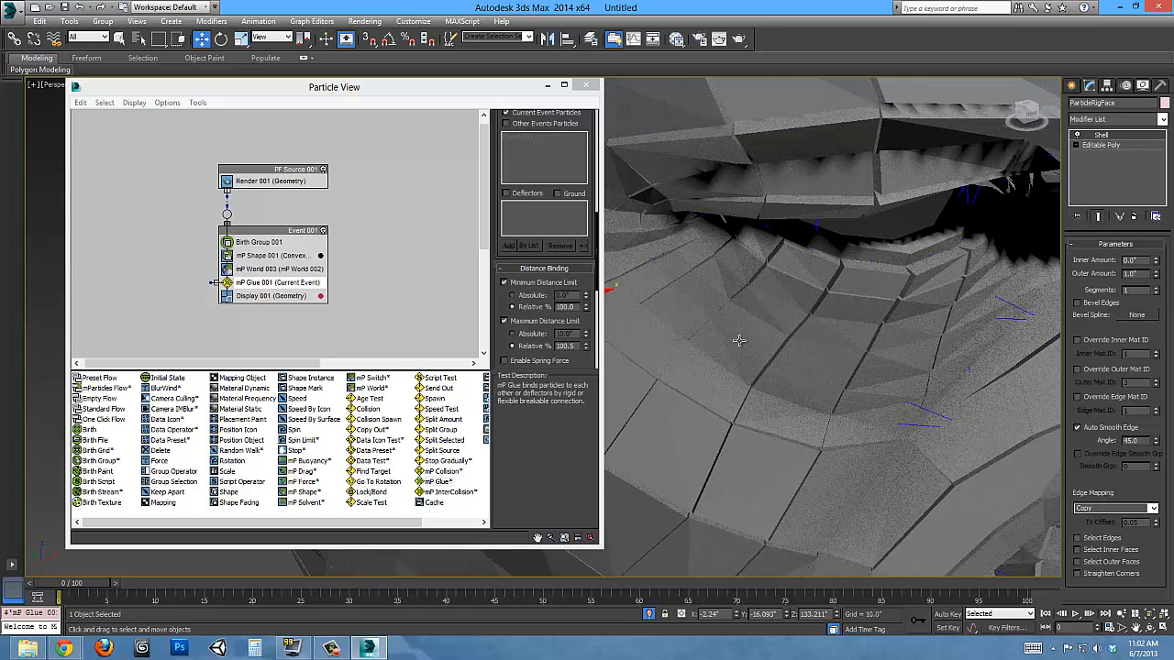
# Inspect the bindings and polygon seams across the cheek and whole face, and review the mP Glue binding and breakability parameters.
pyautogui.moveTo(769, 320); pyautogui.dragTo(821, 132, button='middle')
pyautogui.scroll(-2, 819, 134)
pyautogui.moveTo(759, 229); pyautogui.dragTo(791, 318, button='middle')
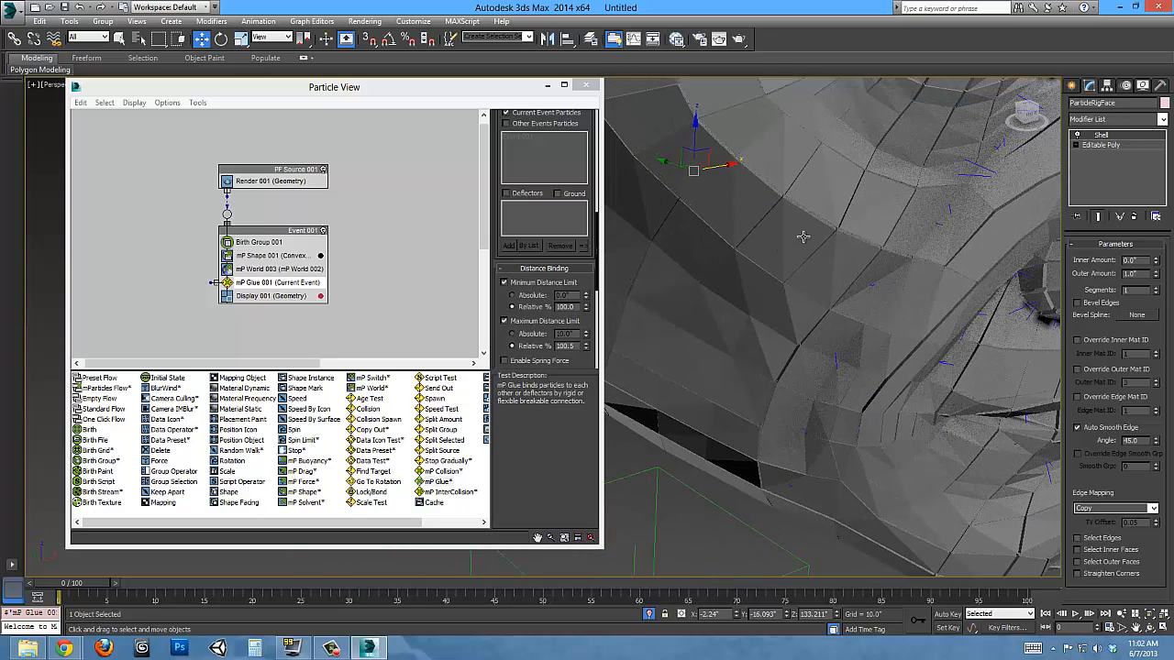
pyautogui.moveTo(782, 236); pyautogui.dragTo(786, 269, button='middle')
pyautogui.scroll(-10, 790, 270)
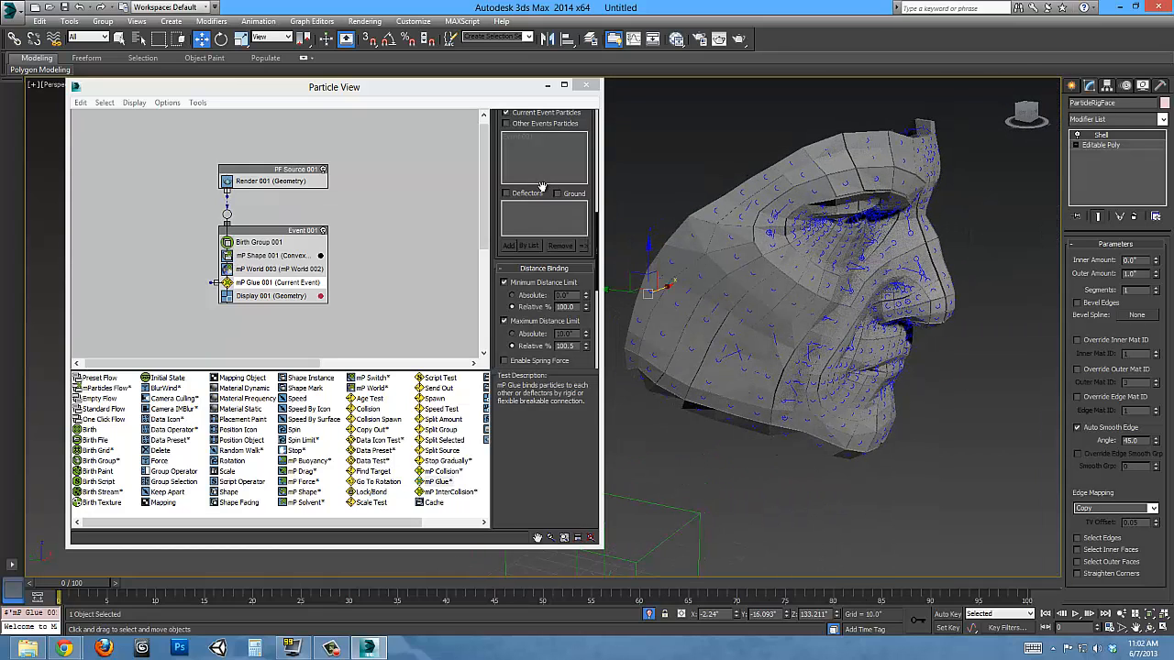
pyautogui.moveTo(541, 274); pyautogui.dragTo(537, 477)
pyautogui.moveTo(517, 218); pyautogui.dragTo(514, 425)
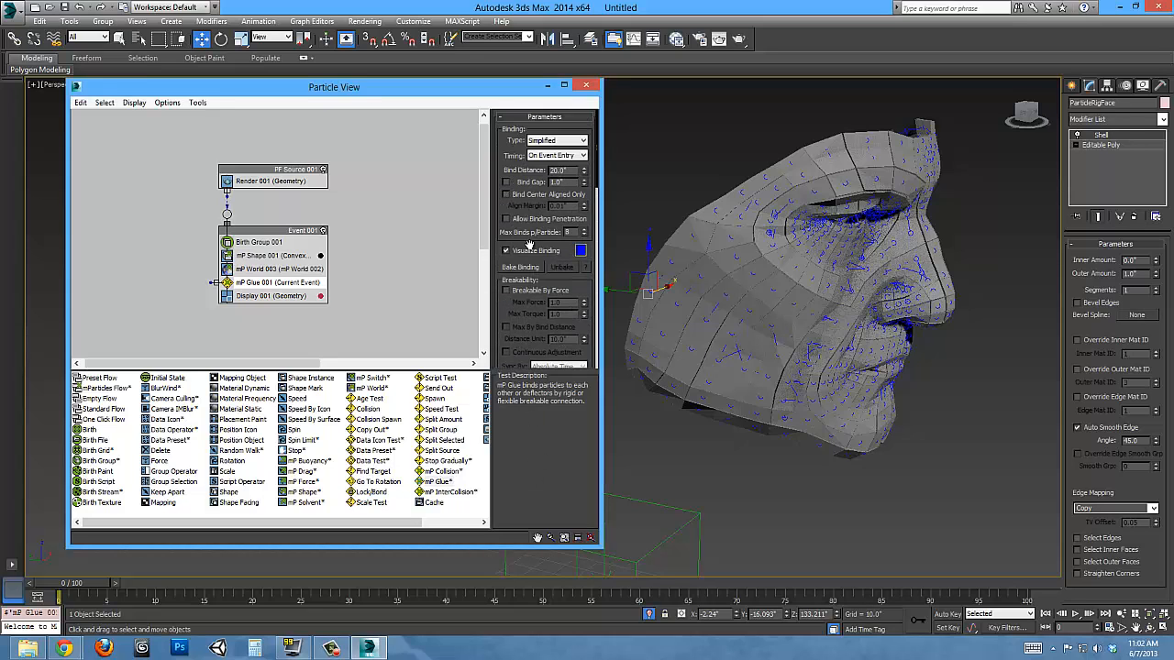
pyautogui.keyDown('alt'); pyautogui.moveTo(829, 319); pyautogui.dragTo(781, 305, button='middle'); pyautogui.keyUp('alt')
pyautogui.scroll(-5, 798, 311)
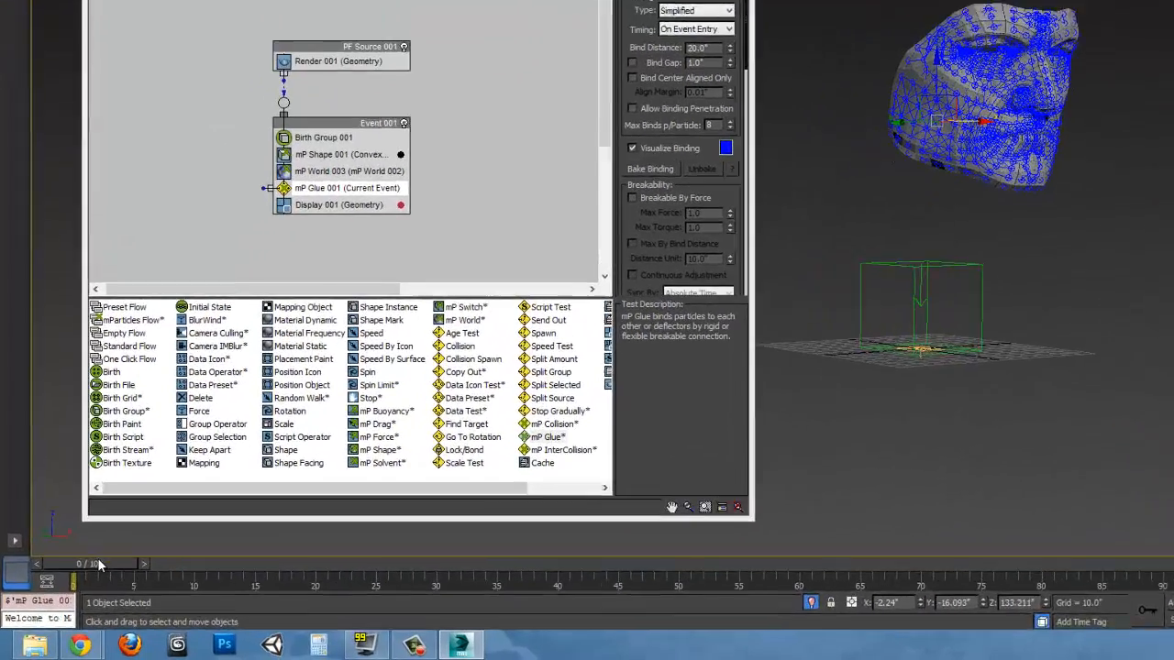
# Advance the simulation to frame 38 and on to frame 51, examine the falling face from several angles, and return to frame 0.
pyautogui.moveTo(99, 565); pyautogui.dragTo(313, 578)
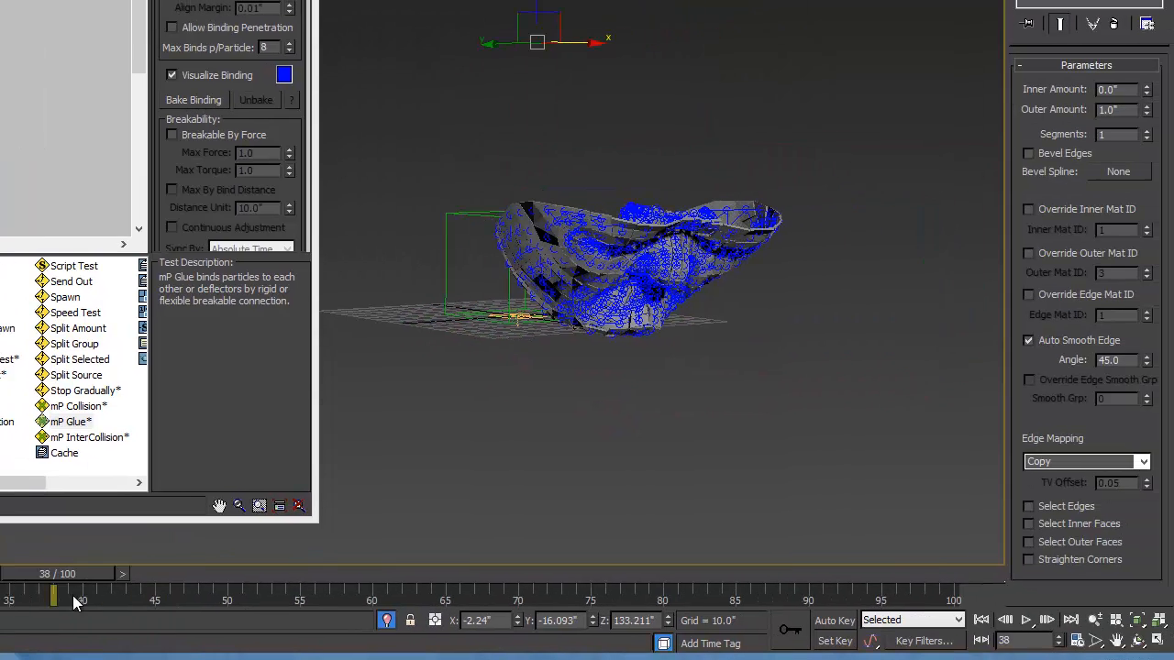
pyautogui.keyDown('alt'); pyautogui.moveTo(690, 253); pyautogui.dragTo(620, 210, button='middle'); pyautogui.keyUp('alt')
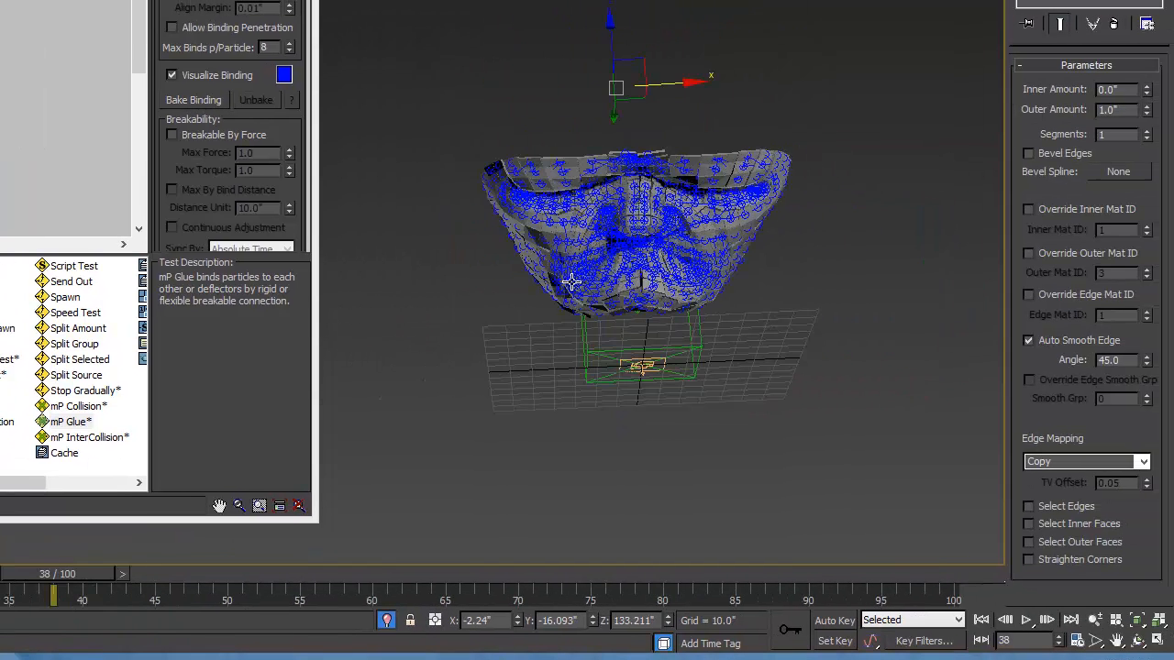
pyautogui.press('/')
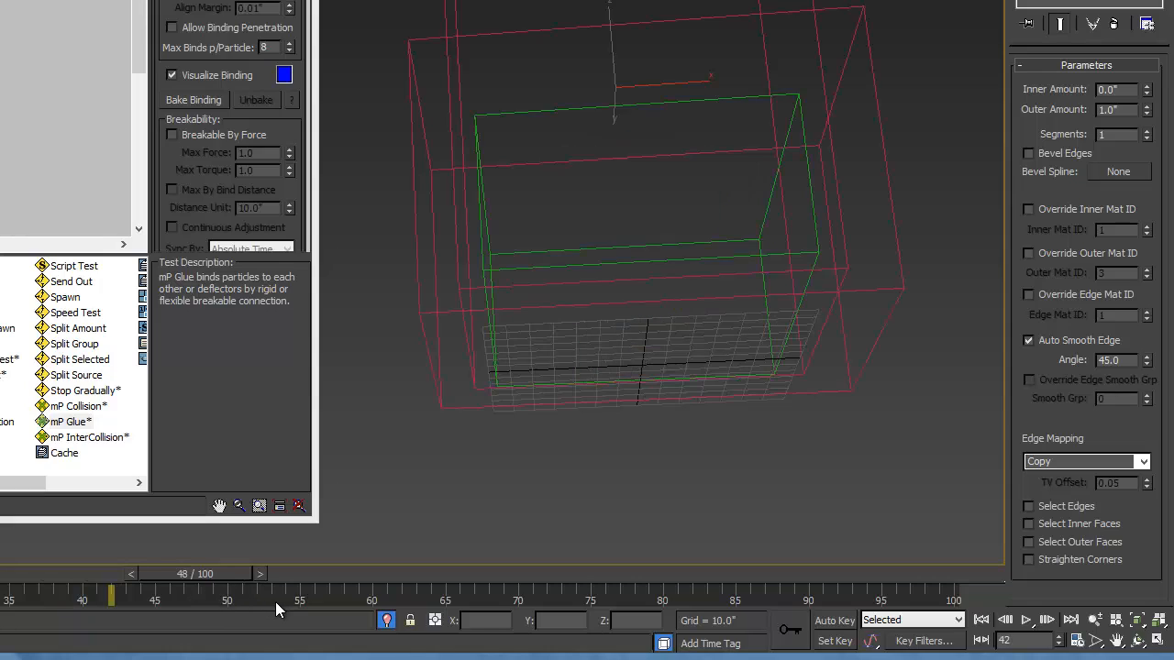
pyautogui.press('/')
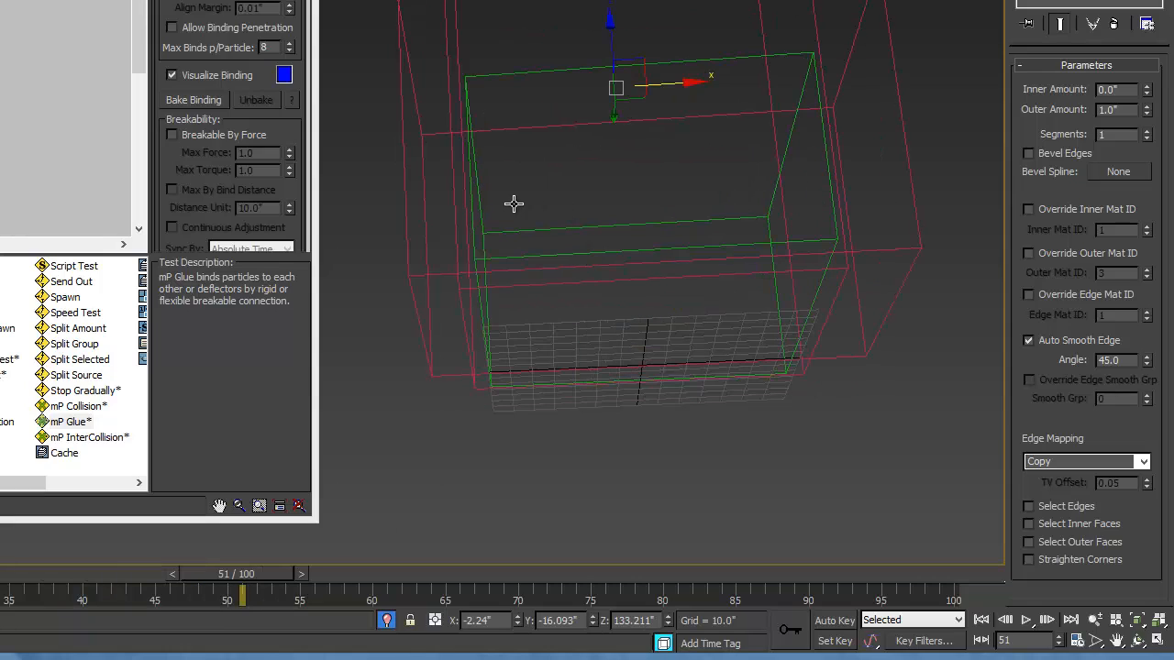
pyautogui.keyDown('alt'); pyautogui.moveTo(488, 196); pyautogui.dragTo(582, 196, button='middle'); pyautogui.keyUp('alt')
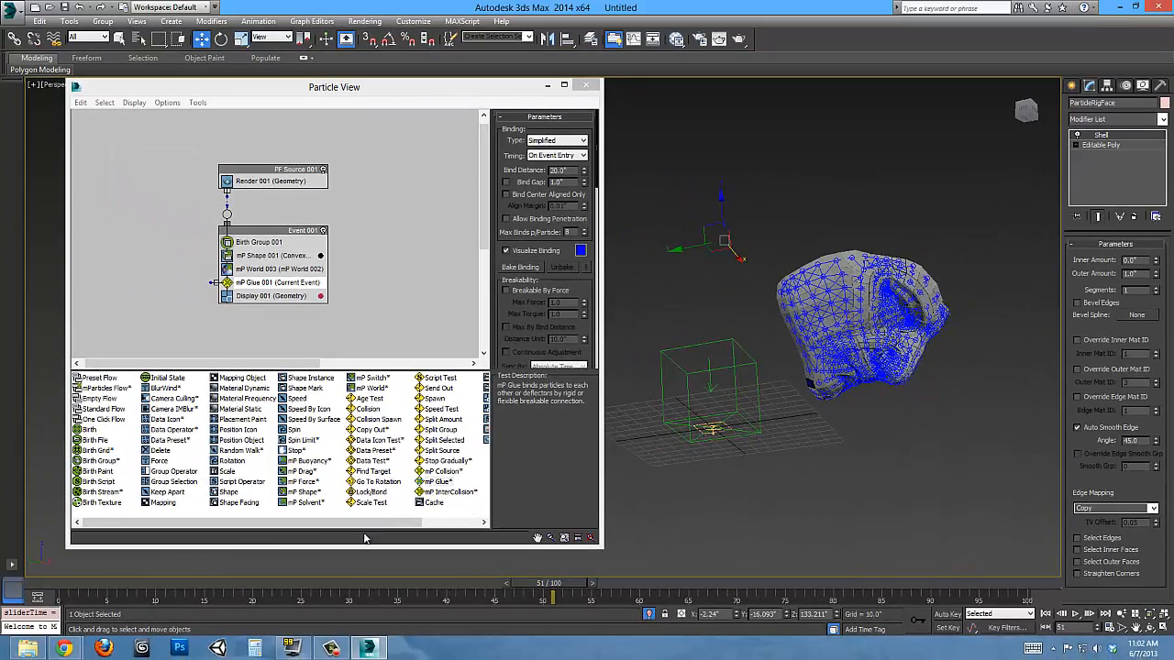
pyautogui.click(29, 585)
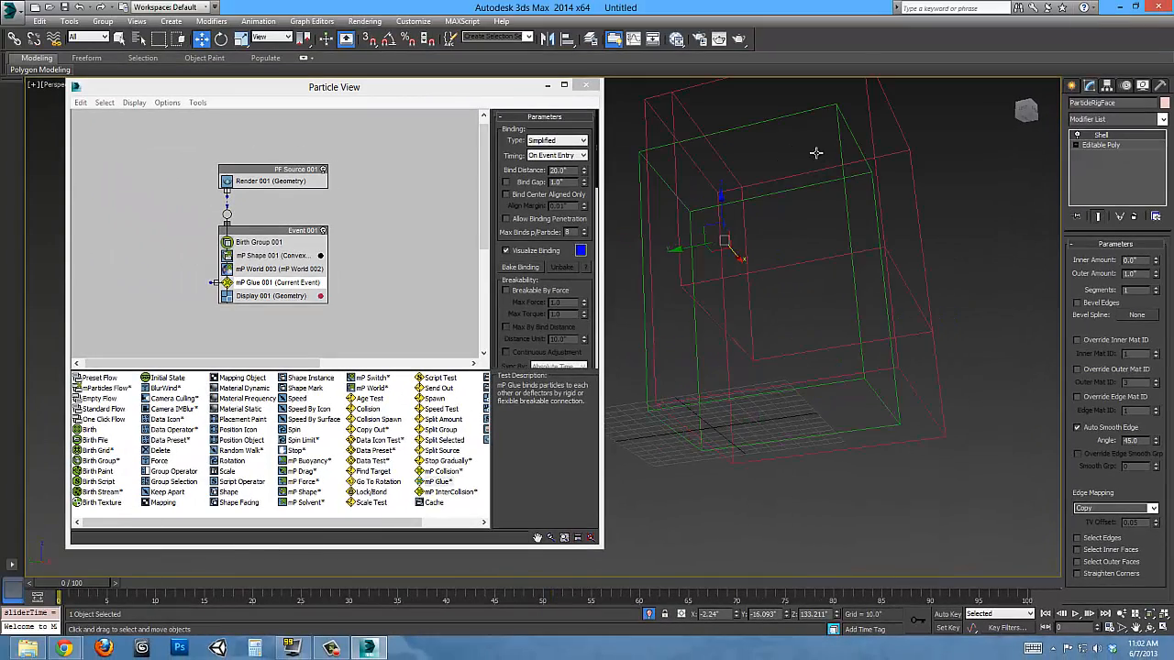
# Bring the particle face back into view and exit isolation mode to show the rest of the head.
pyautogui.moveTo(815, 152)
pyautogui.keyDown('alt'); pyautogui.mouseDown(button='middle')
pyautogui.moveTo(752, 239)
pyautogui.moveTo(757, 335)
pyautogui.moveTo(746, 371)
pyautogui.moveTo(750, 351)
pyautogui.mouseUp(button='middle'); pyautogui.keyUp('alt')
pyautogui.scroll(3, 747, 372)
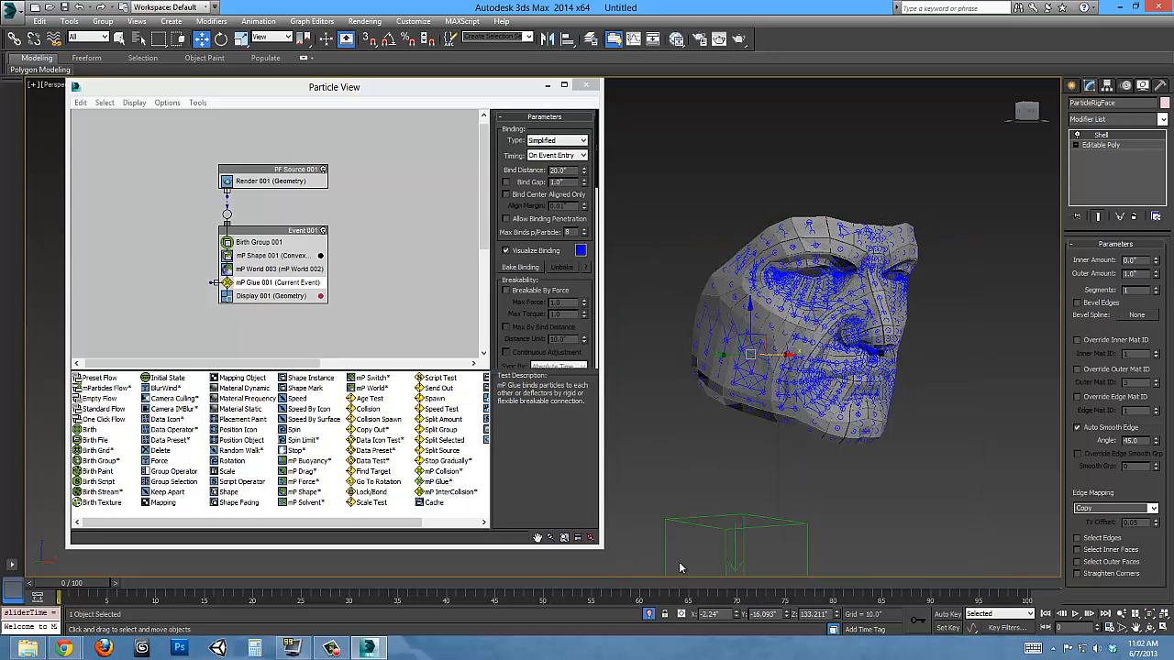
pyautogui.click(652, 620)
pyautogui.scroll(-4, 821, 412)
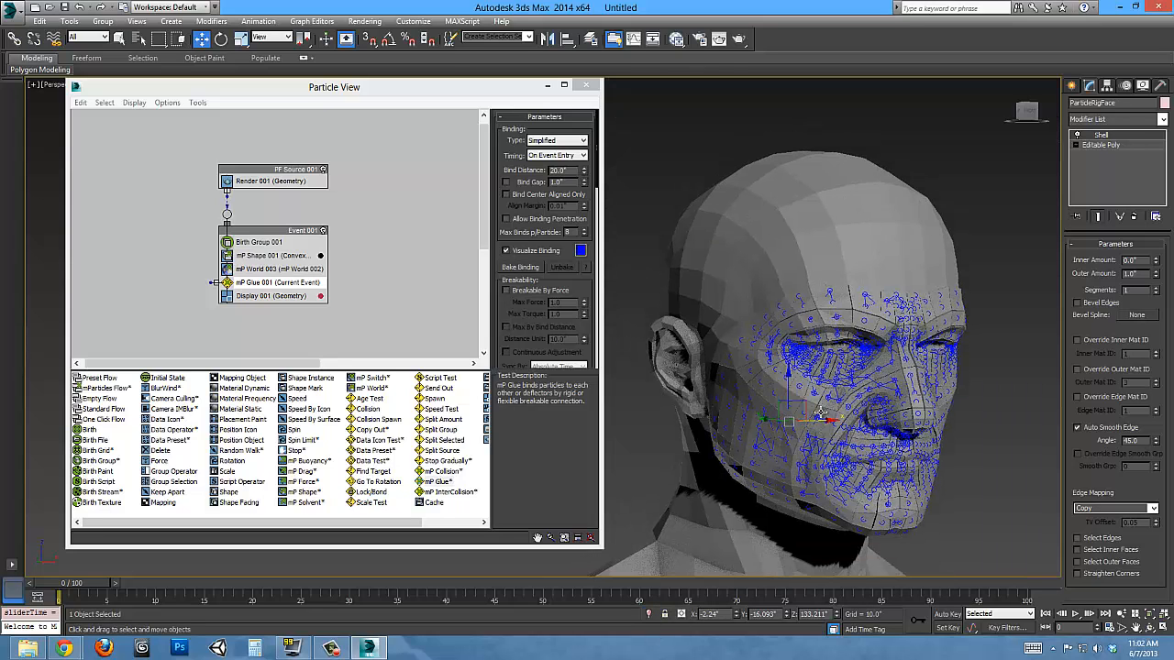
# Turn off the PF Source 001 particle system and hide the original face mesh, leaving the open head and eyeballs.
pyautogui.keyDown('alt'); pyautogui.moveTo(775, 402); pyautogui.dragTo(814, 385, button='middle'); pyautogui.keyUp('alt')
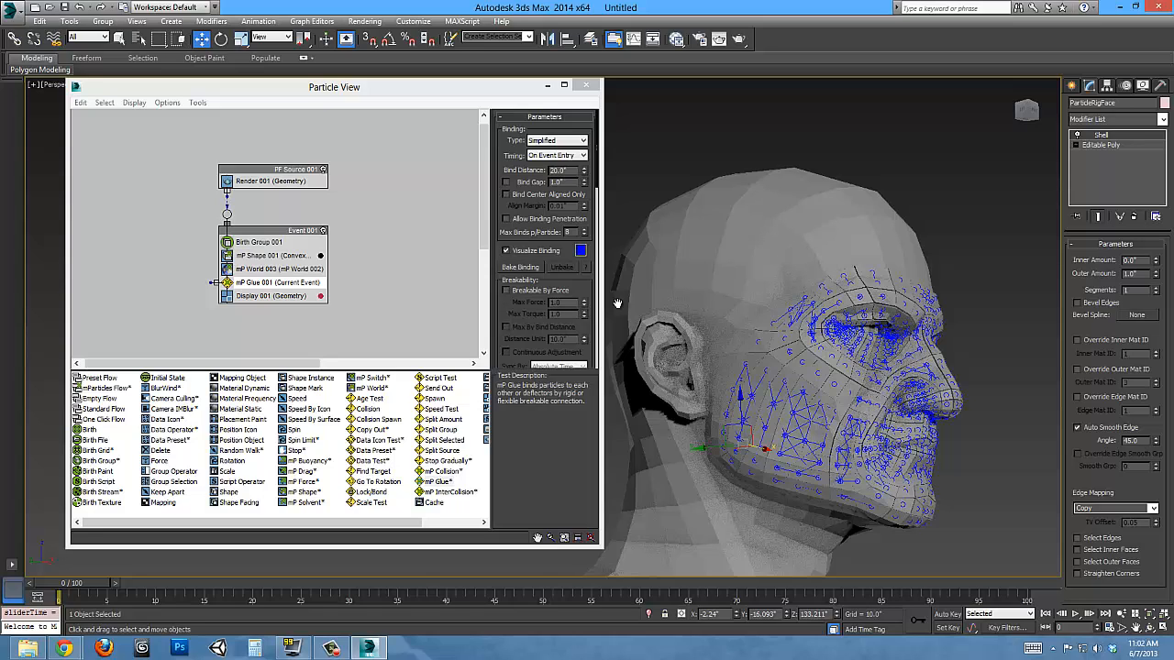
pyautogui.click(322, 168)
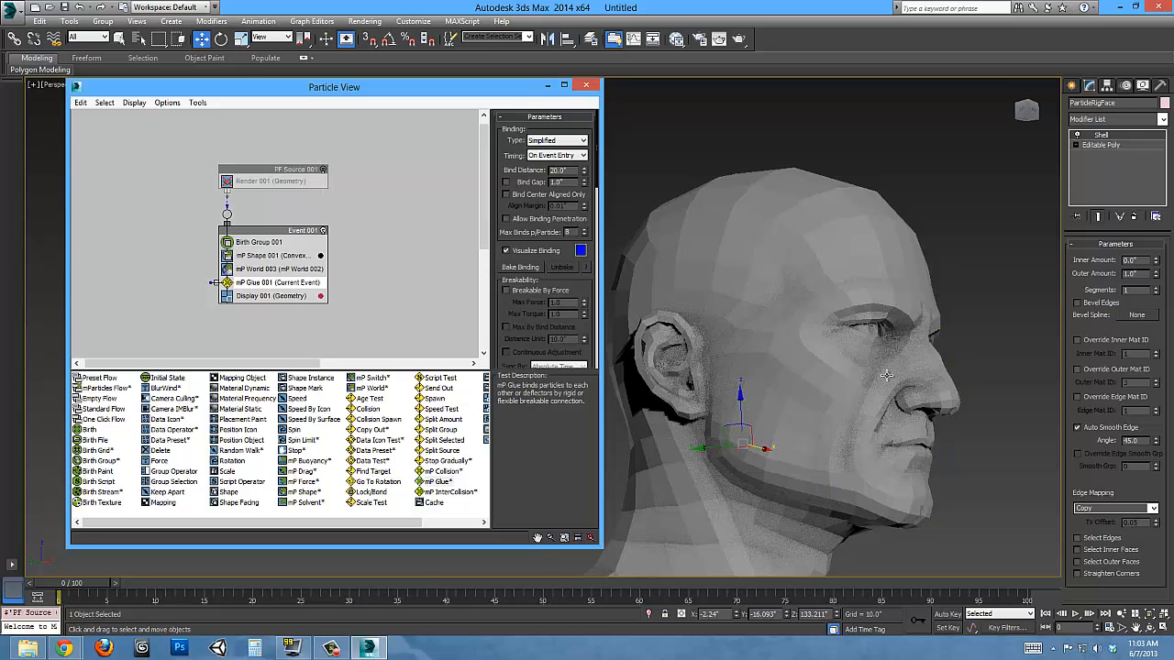
pyautogui.click(817, 365)
pyautogui.rightClick(816, 363)
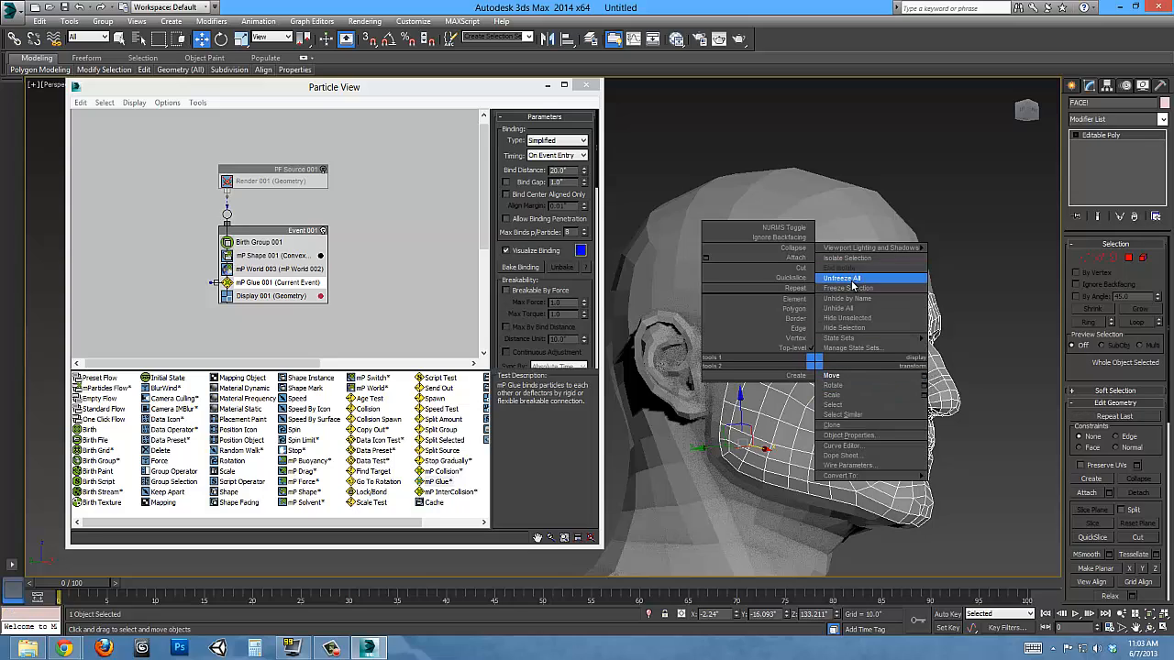
pyautogui.click(845, 328)
pyautogui.click(776, 220)
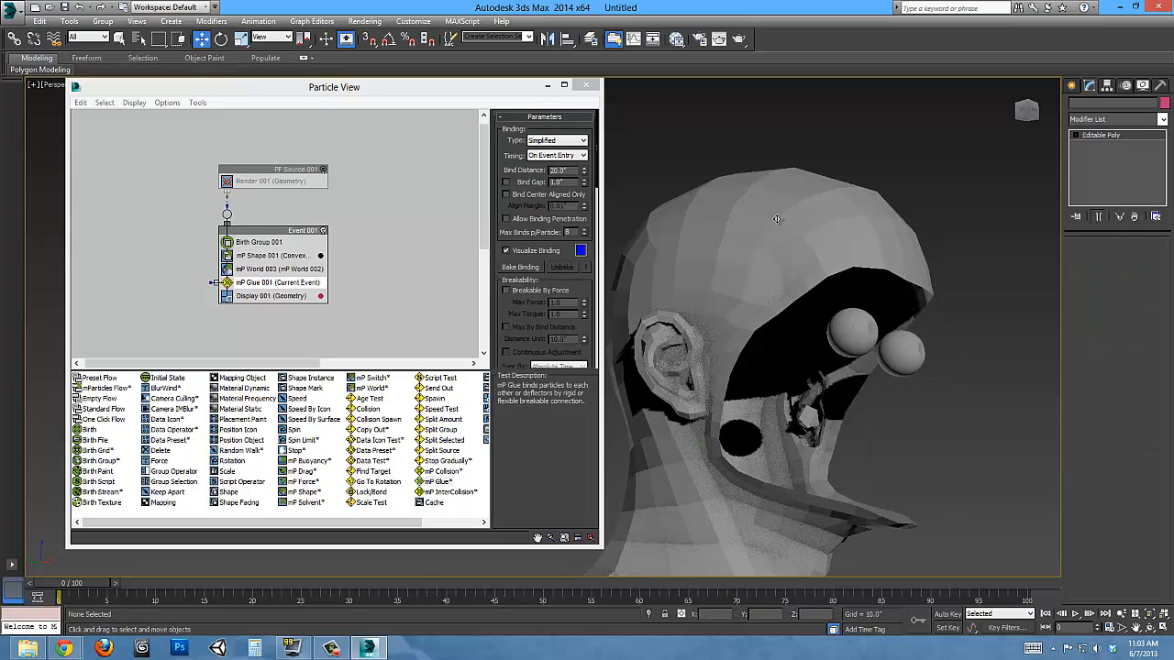
# Select the male head mesh and apply a PFlow Collision Shape (WSM) modifier to it.
pyautogui.keyDown('alt'); pyautogui.moveTo(832, 286); pyautogui.dragTo(807, 291, button='middle'); pyautogui.keyUp('alt')
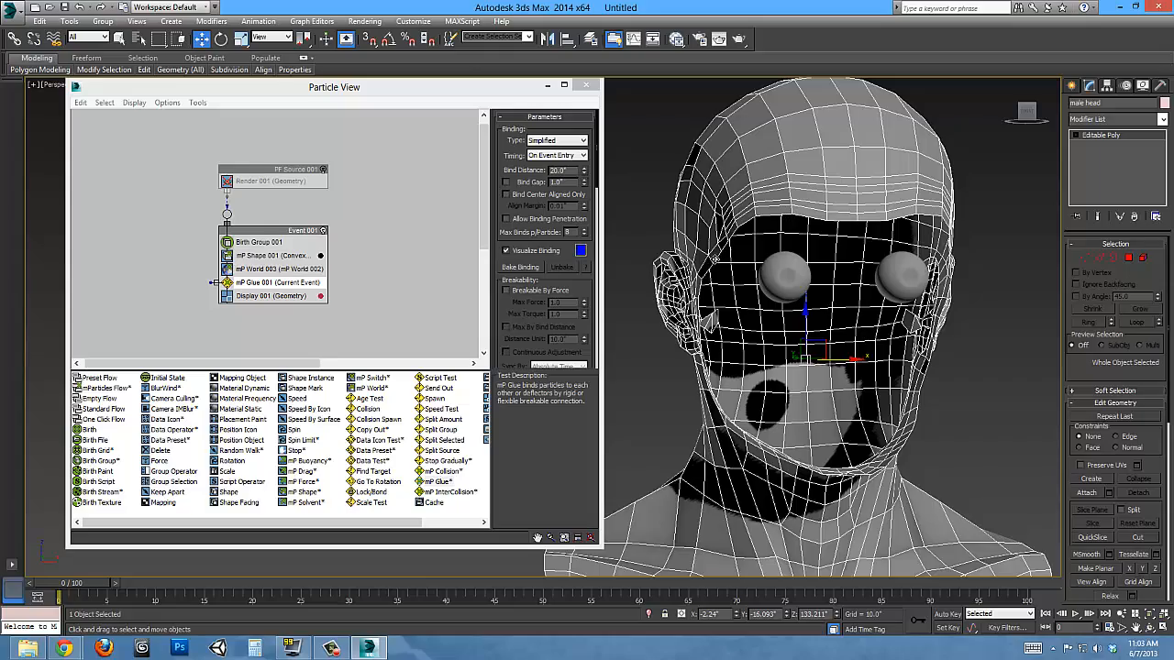
pyautogui.keyDown('alt'); pyautogui.moveTo(715, 259); pyautogui.dragTo(862, 313, button='middle'); pyautogui.keyUp('alt')
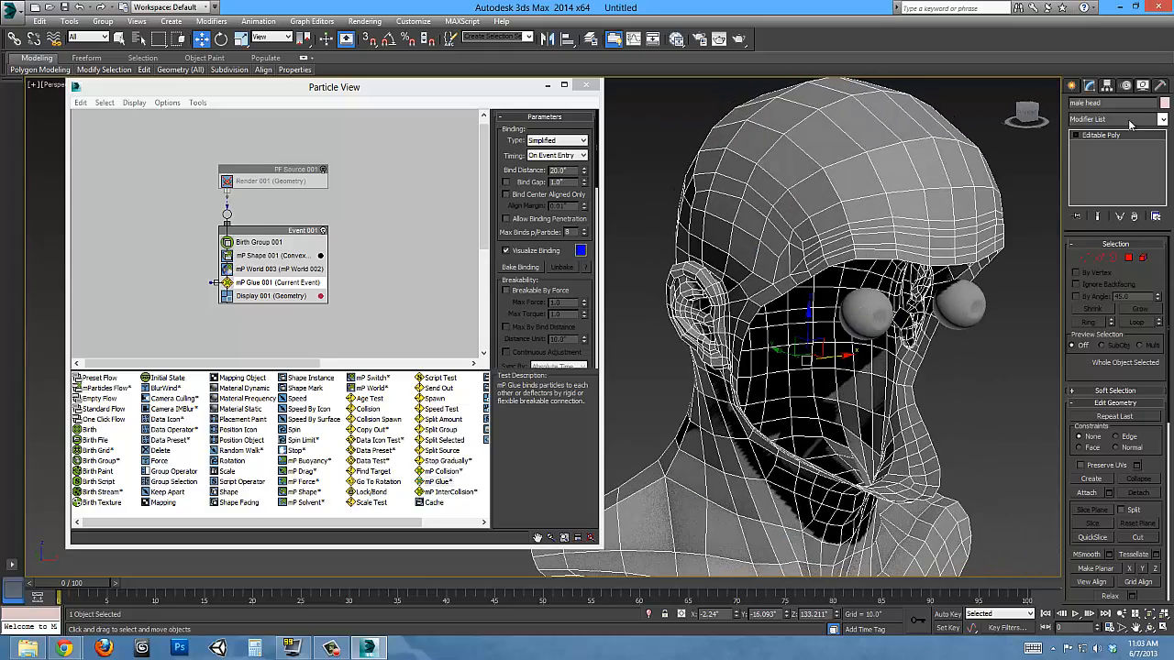
pyautogui.click(1161, 121)
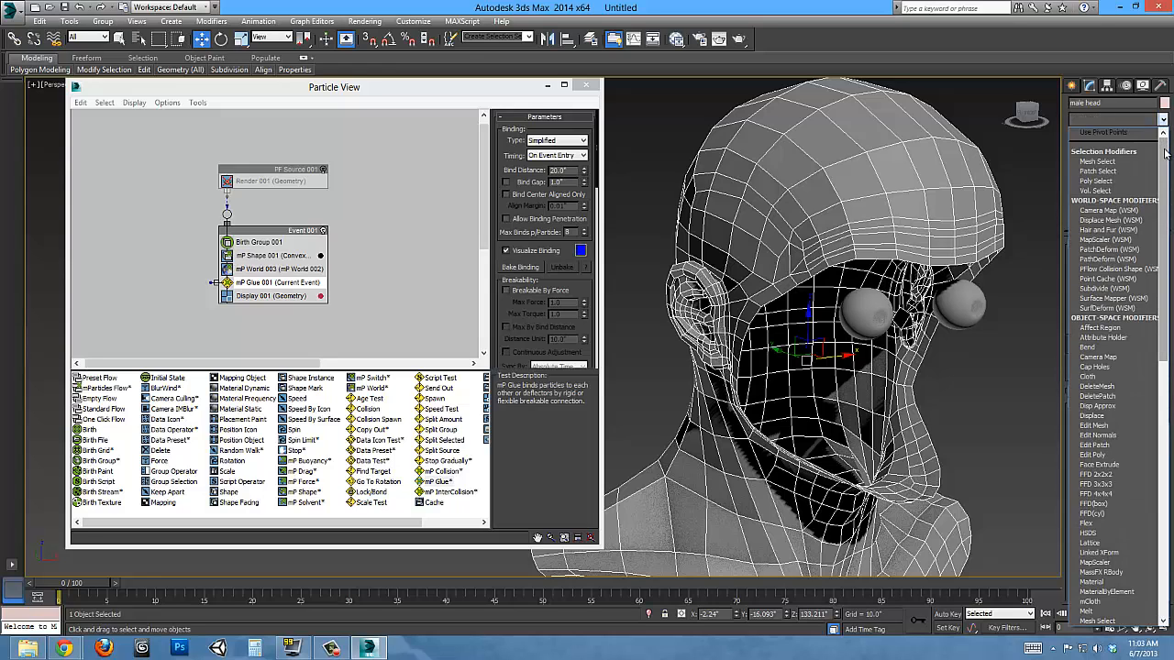
pyautogui.click(1113, 268)
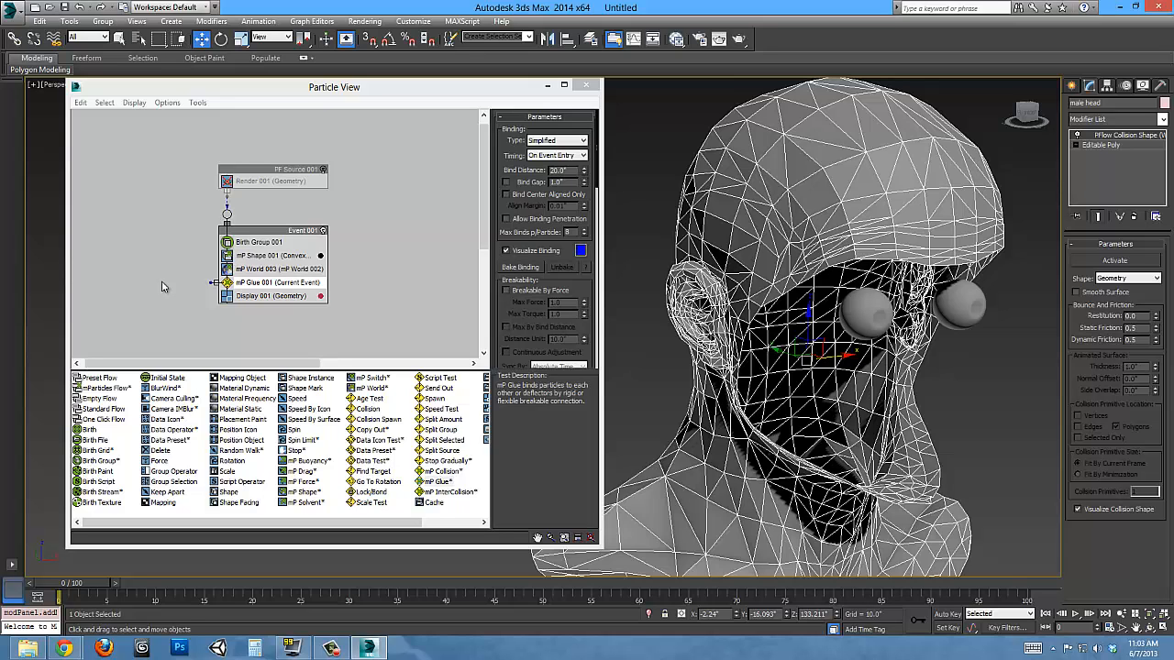
# Add an mP Collision test to Event 001 between the mP Glue and Display operators and show its settings.
pyautogui.scroll(-5, 856, 364)
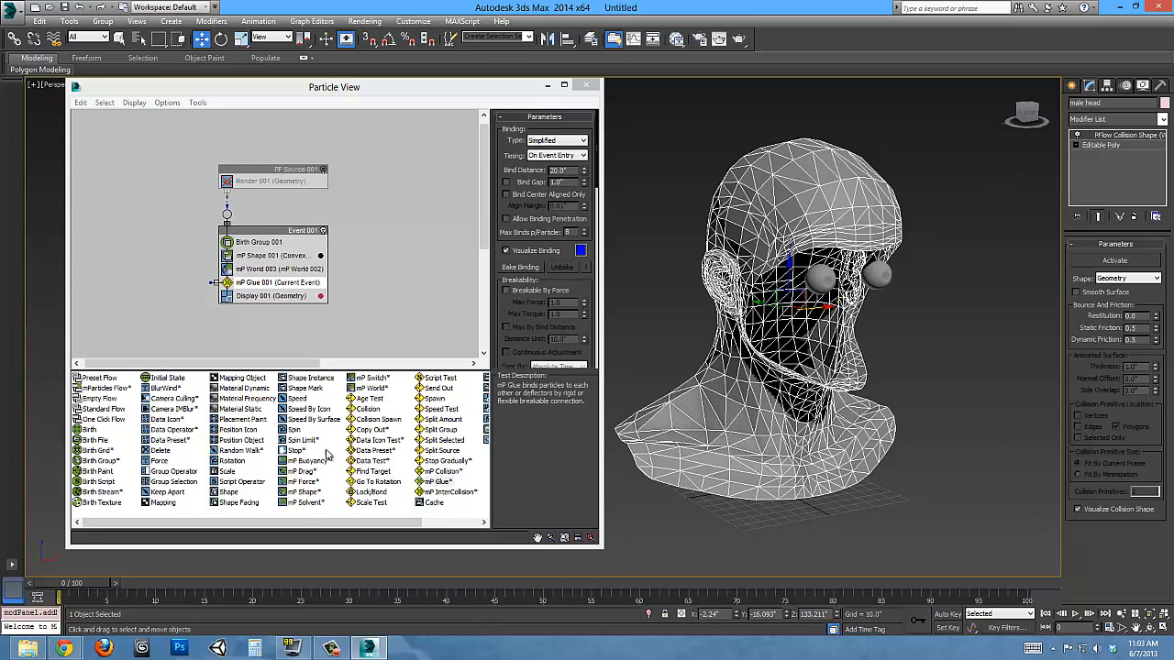
pyautogui.click(367, 409)
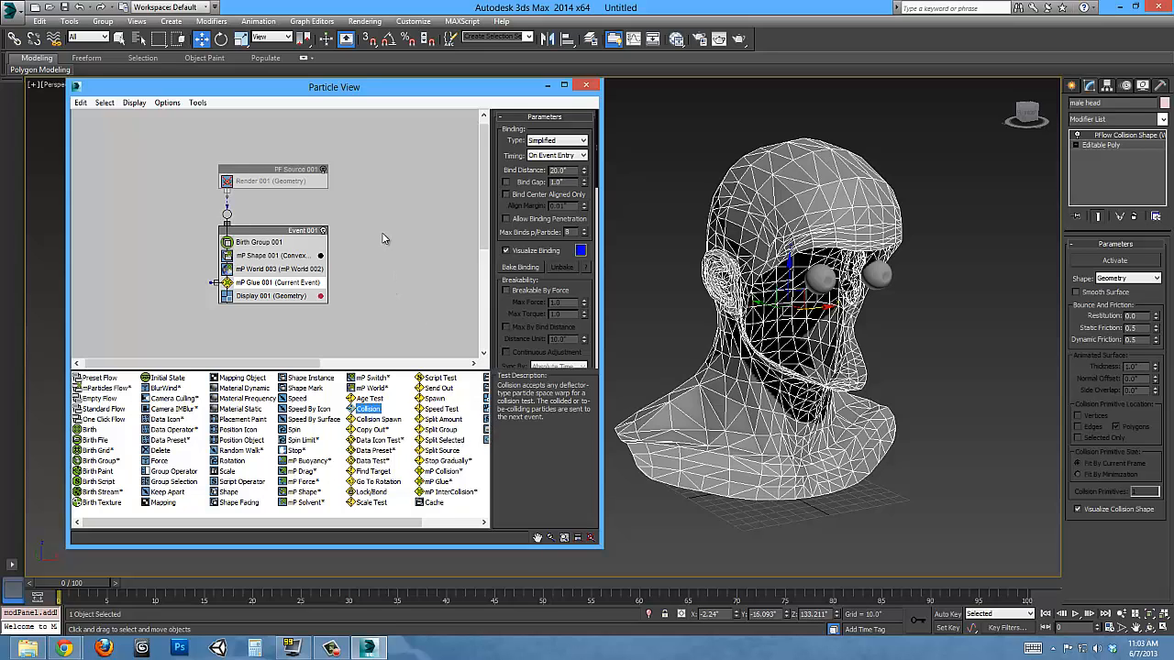
pyautogui.click(442, 471)
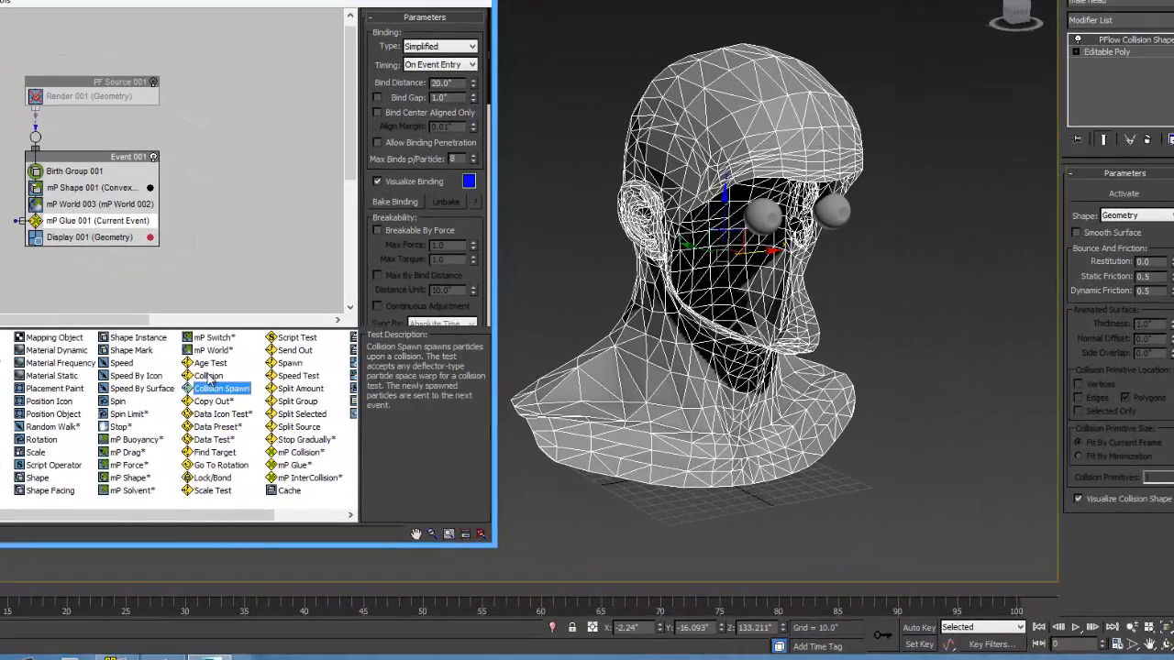
pyautogui.click(369, 410)
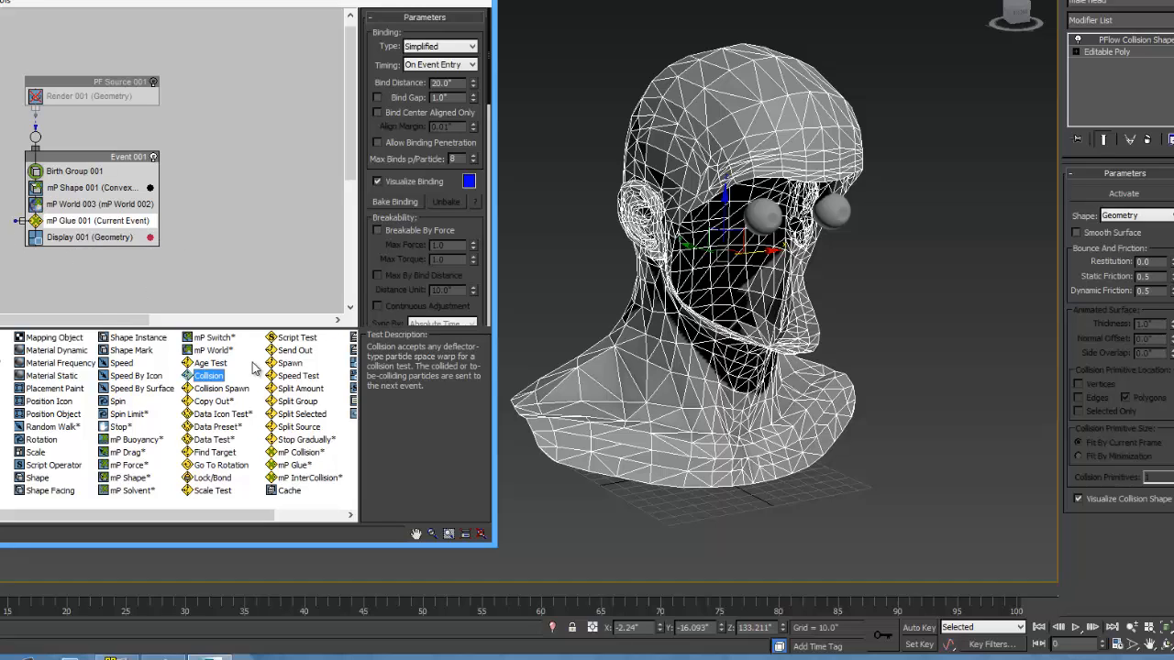
pyautogui.click(301, 453)
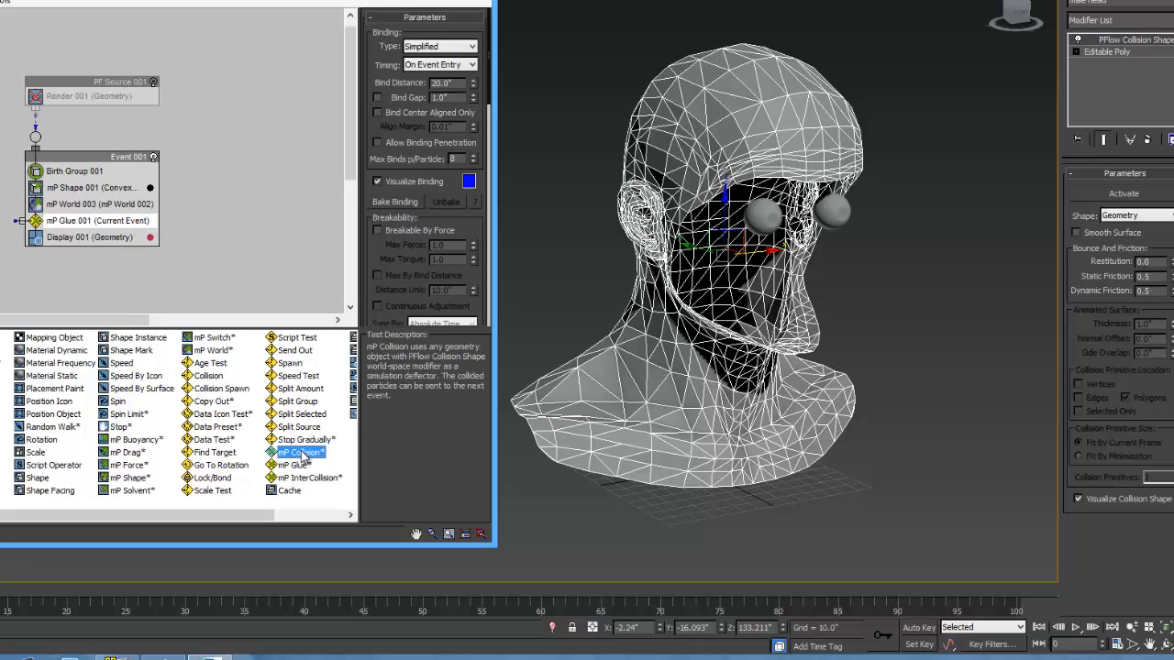
pyautogui.moveTo(300, 453); pyautogui.dragTo(75, 238)
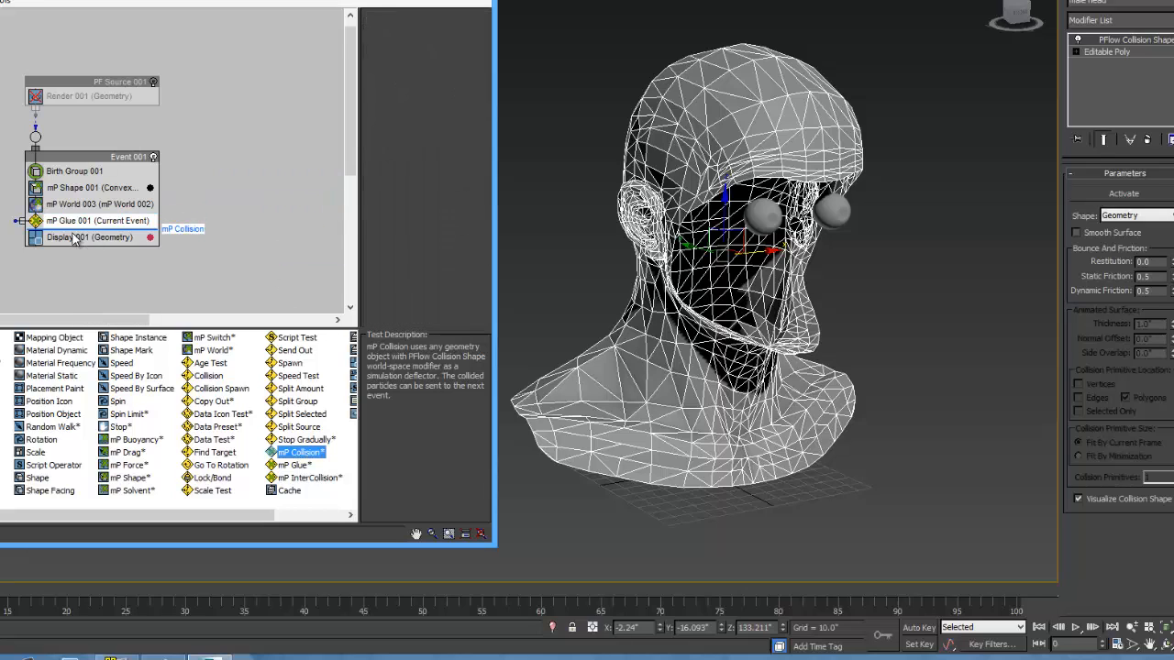
pyautogui.click(76, 238)
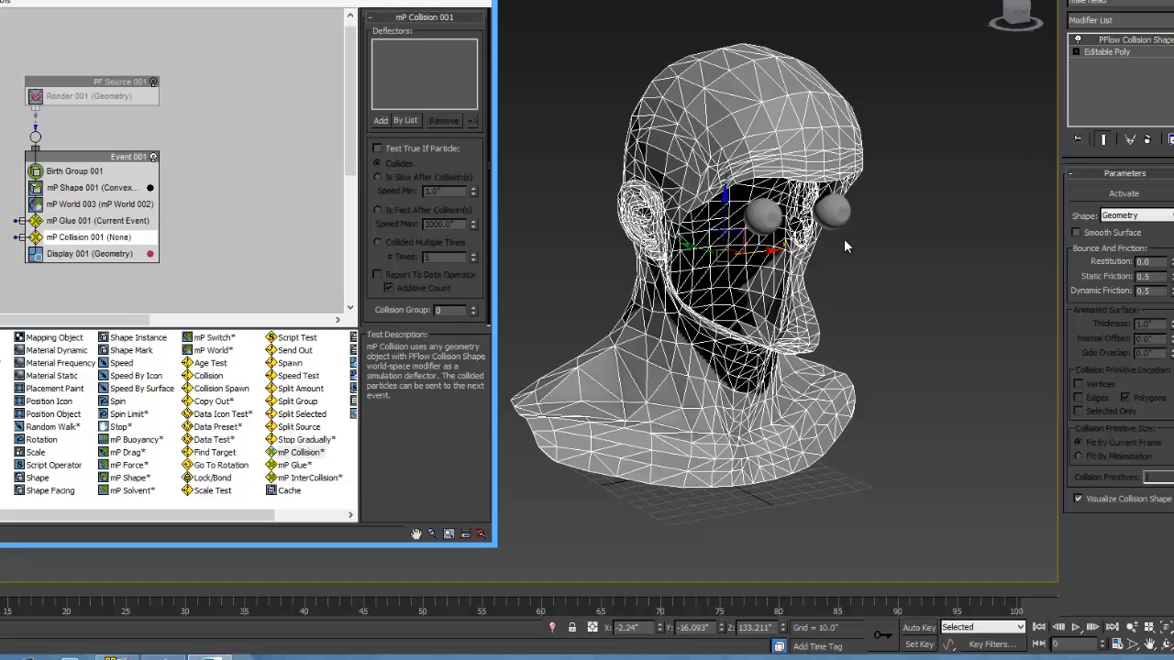
# Activate the male head's PFlow Collision Shape and add the male head as a deflector in the mP Collision test.
pyautogui.scroll(5, 858, 266)
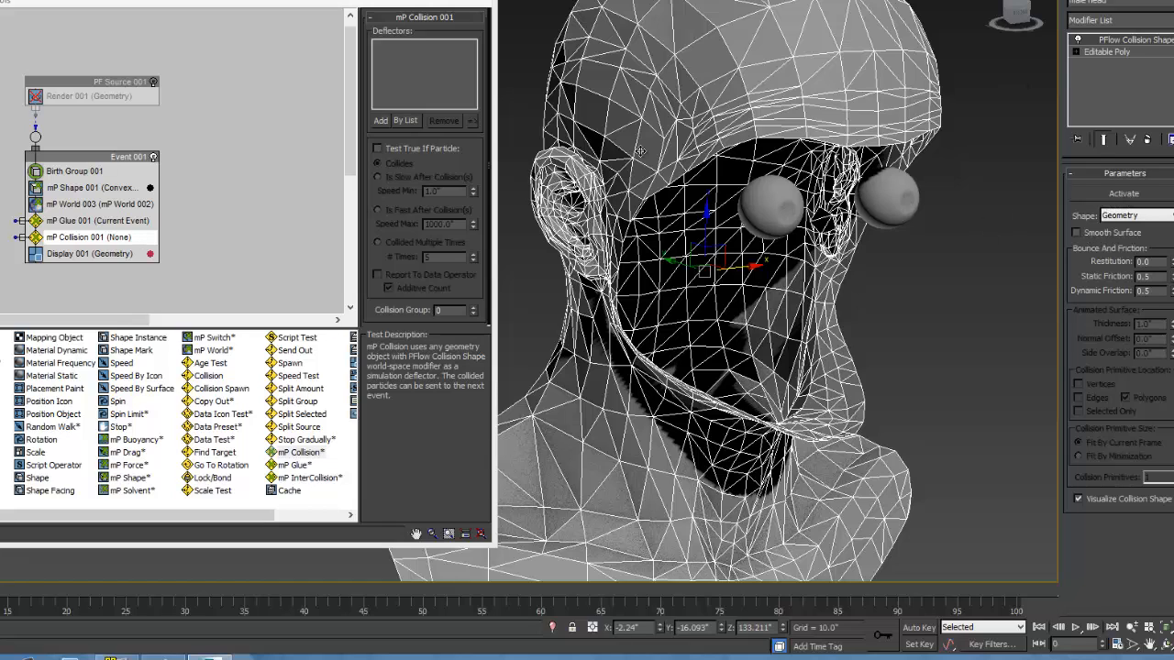
pyautogui.click(1127, 193)
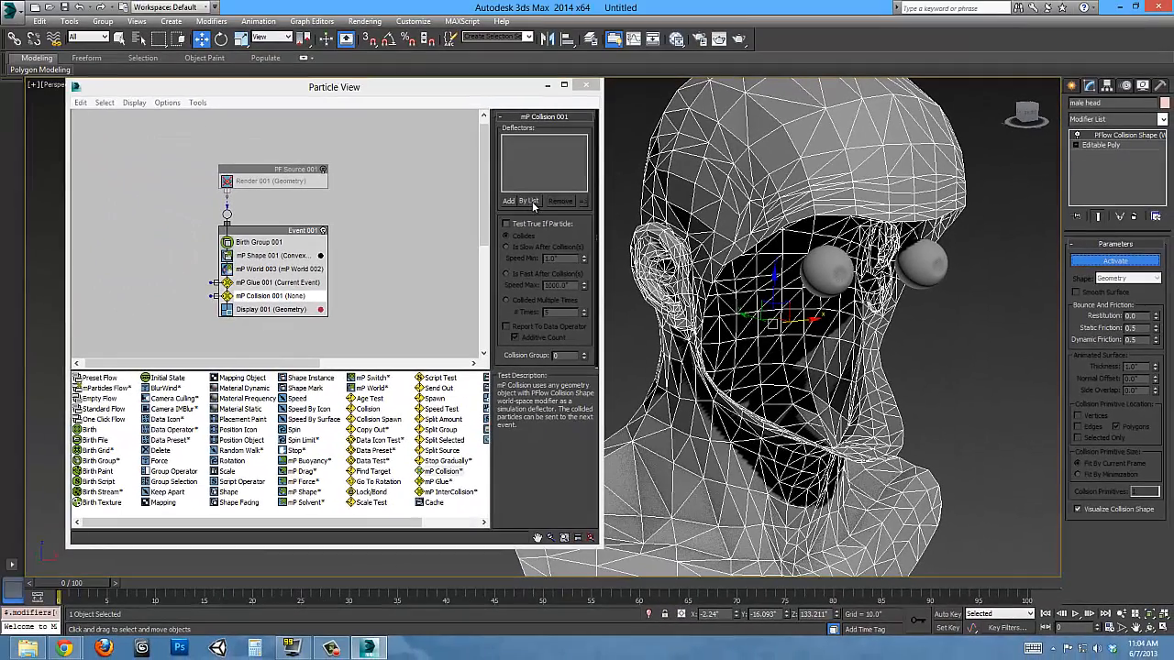
pyautogui.click(528, 200)
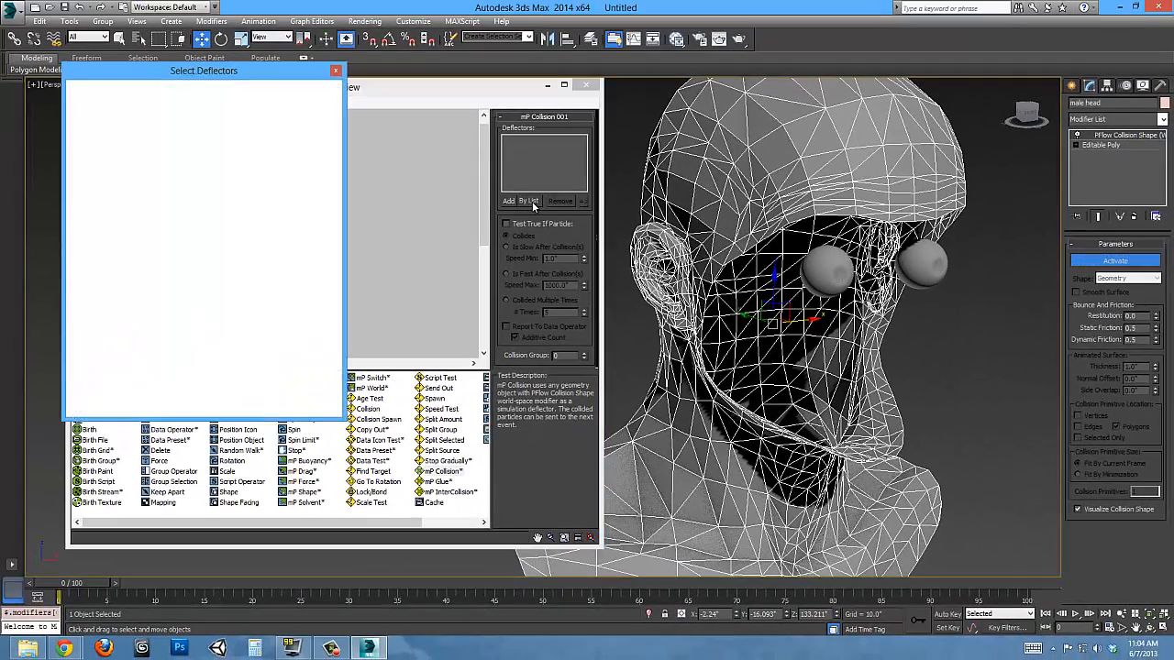
pyautogui.doubleClick(87, 145)
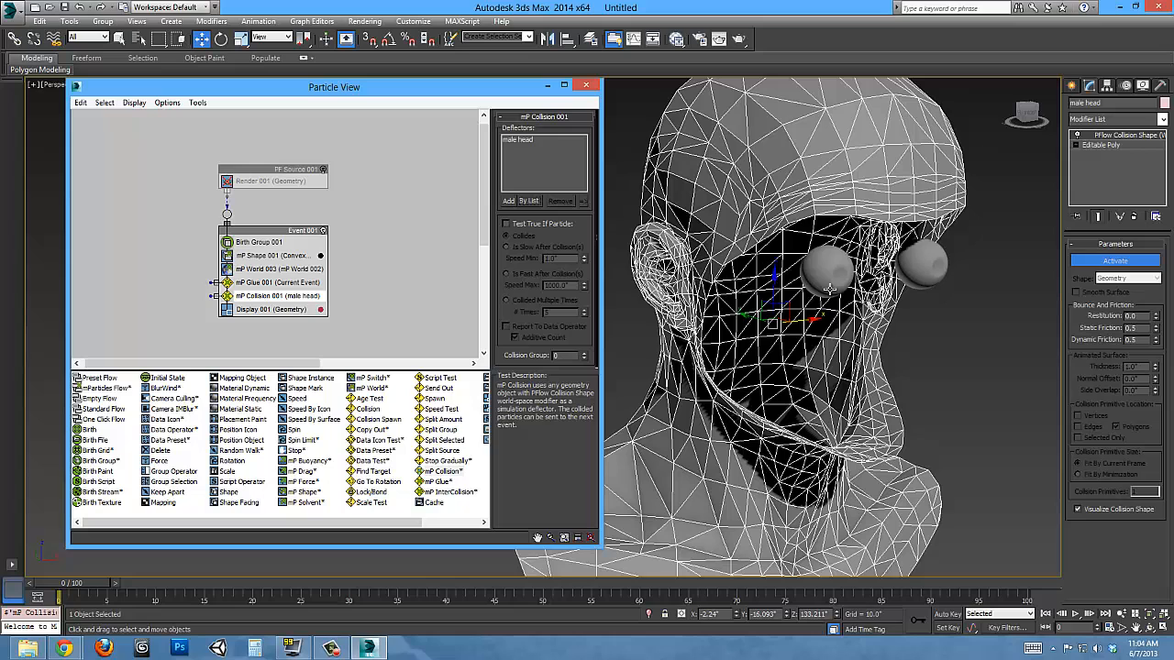
# Turn the PF Source 001 particle system back on and advance the simulation to frame 21 to test the head collision.
pyautogui.keyDown('alt'); pyautogui.moveTo(786, 378); pyautogui.dragTo(810, 370, button='middle'); pyautogui.keyUp('alt')
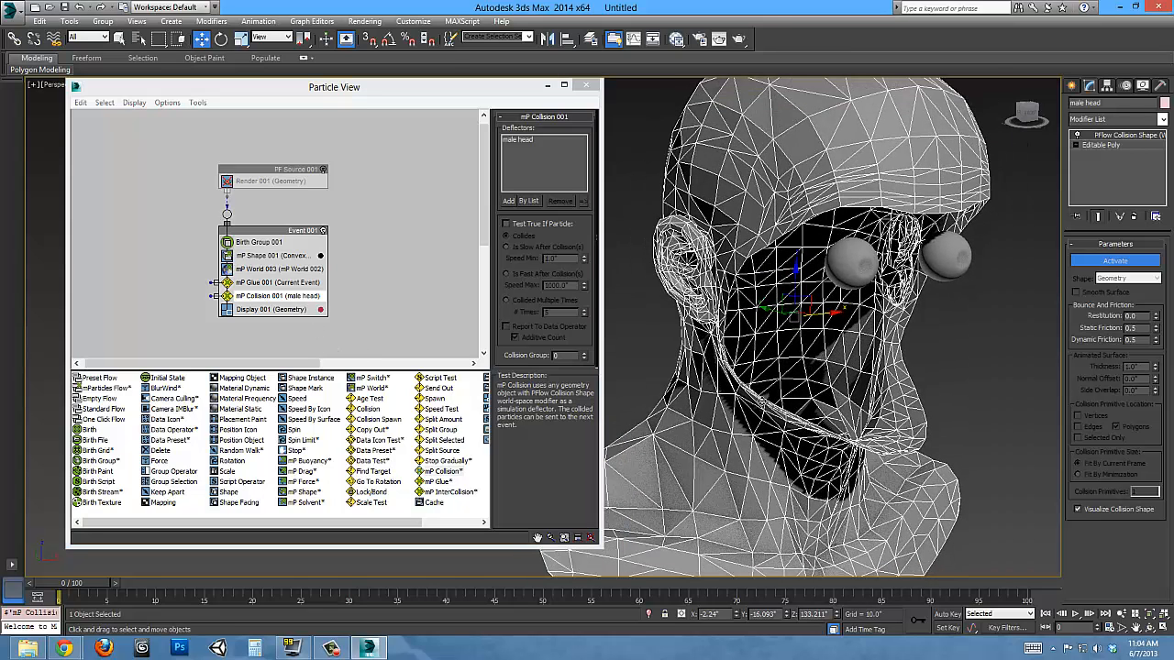
pyautogui.click(324, 170)
pyautogui.click(323, 170)
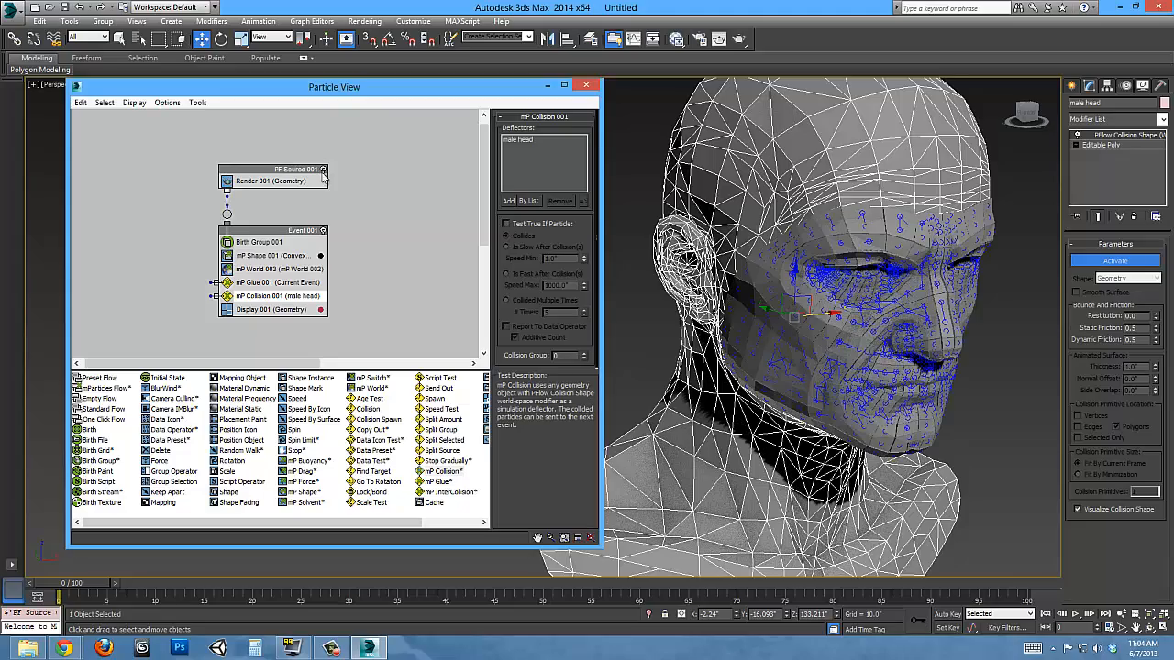
pyautogui.keyDown('alt'); pyautogui.moveTo(824, 414); pyautogui.dragTo(802, 439, button='middle'); pyautogui.keyUp('alt')
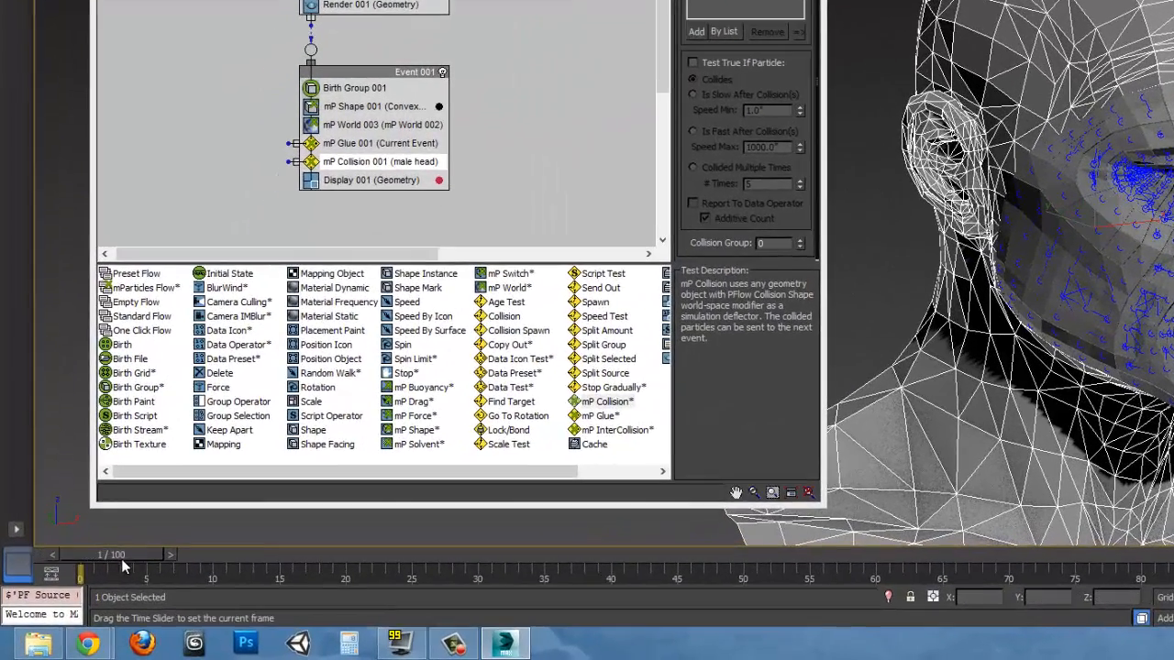
pyautogui.moveTo(87, 585); pyautogui.dragTo(386, 644)
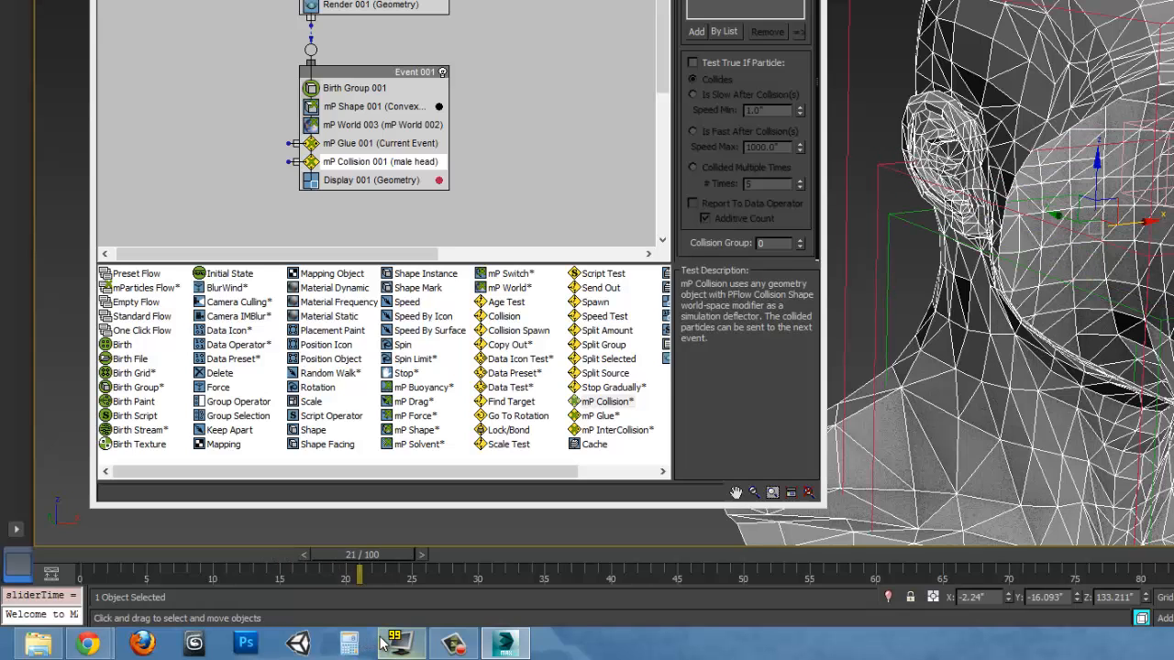
# Return the animation to frame 0 and view the particle face on the male head.
pyautogui.click(75, 557)
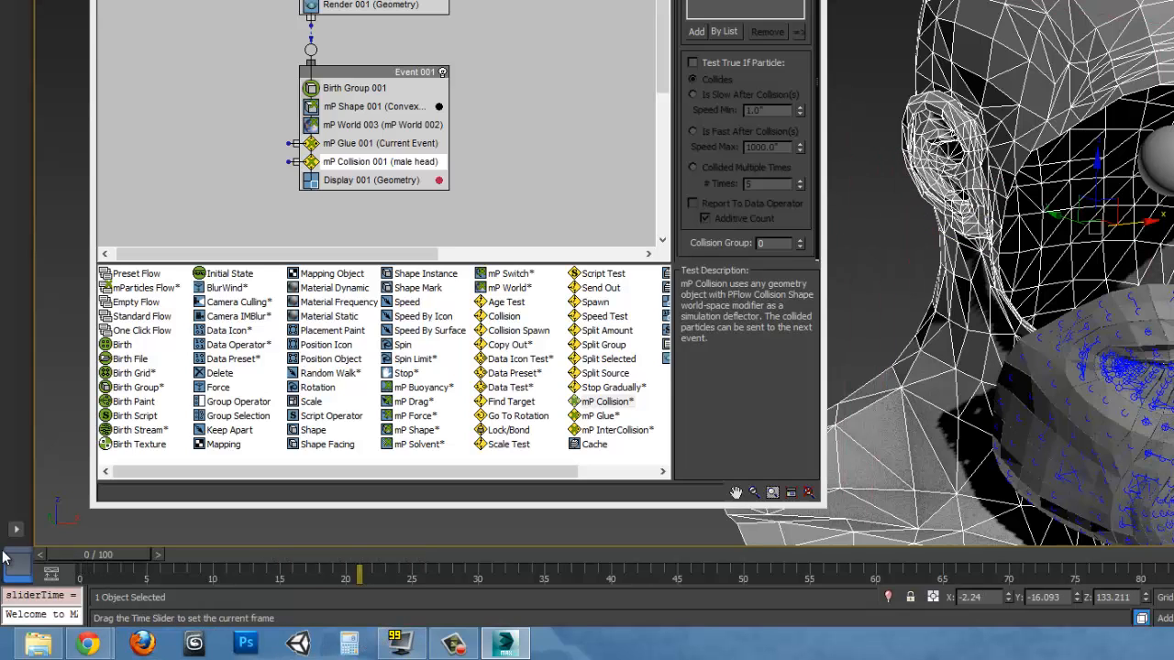
pyautogui.moveTo(1098, 242); pyautogui.dragTo(1068, 53, button='middle')
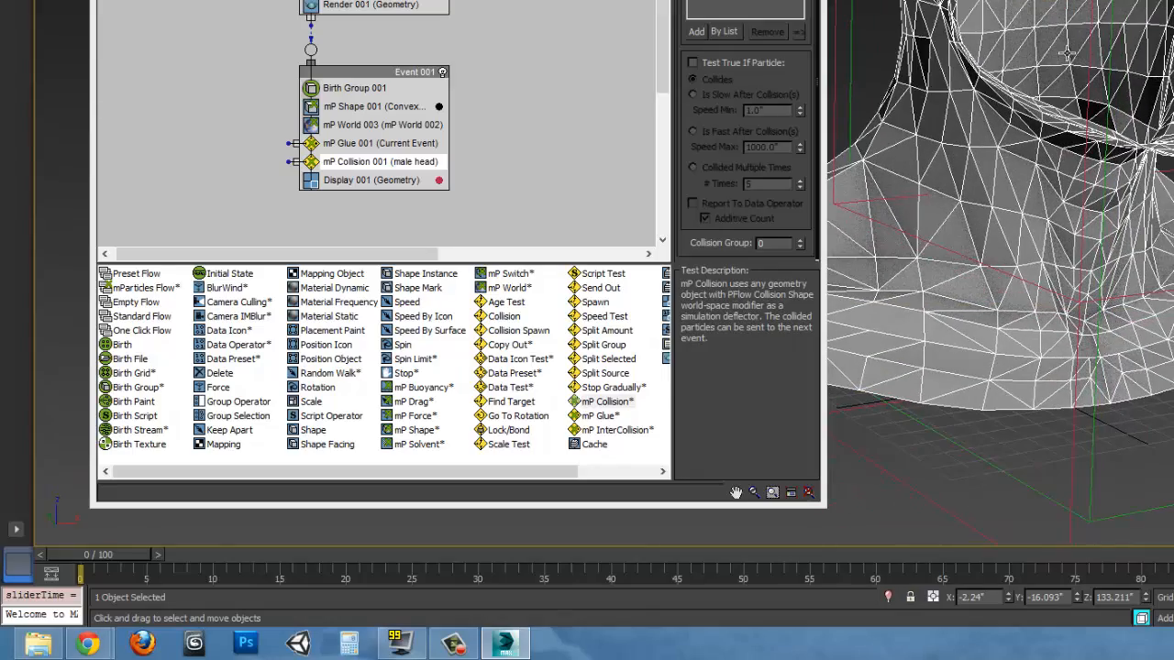
pyautogui.click(114, 555)
pyautogui.moveTo(1012, 112); pyautogui.dragTo(1079, 185, button='middle')
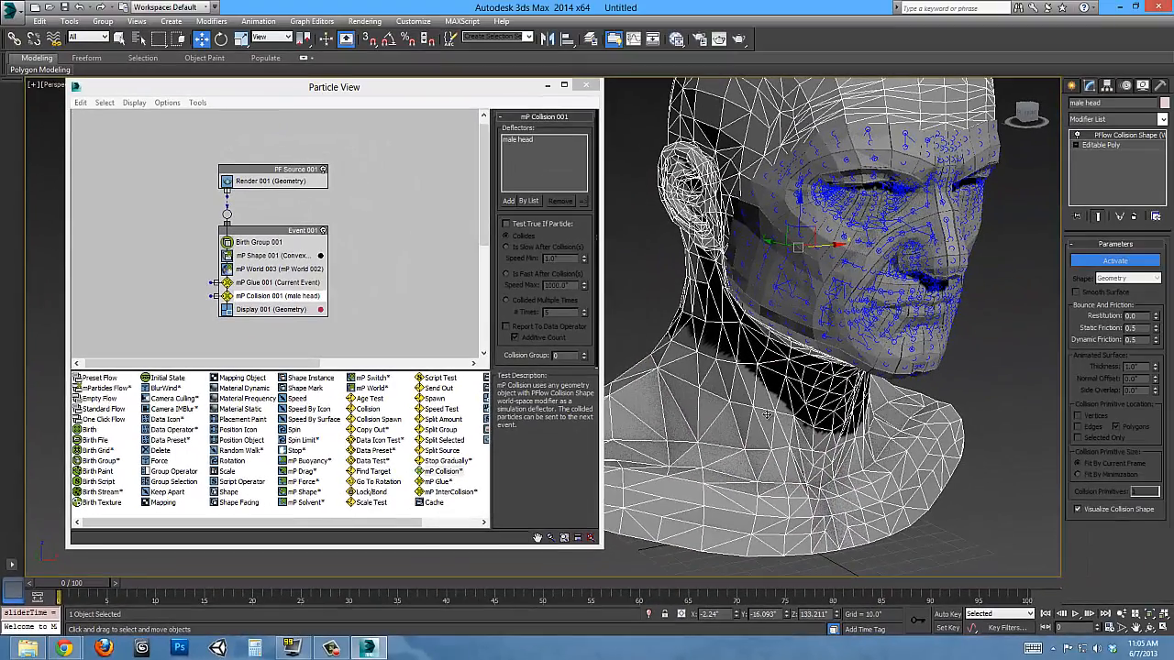
pyautogui.rightClick(797, 253)
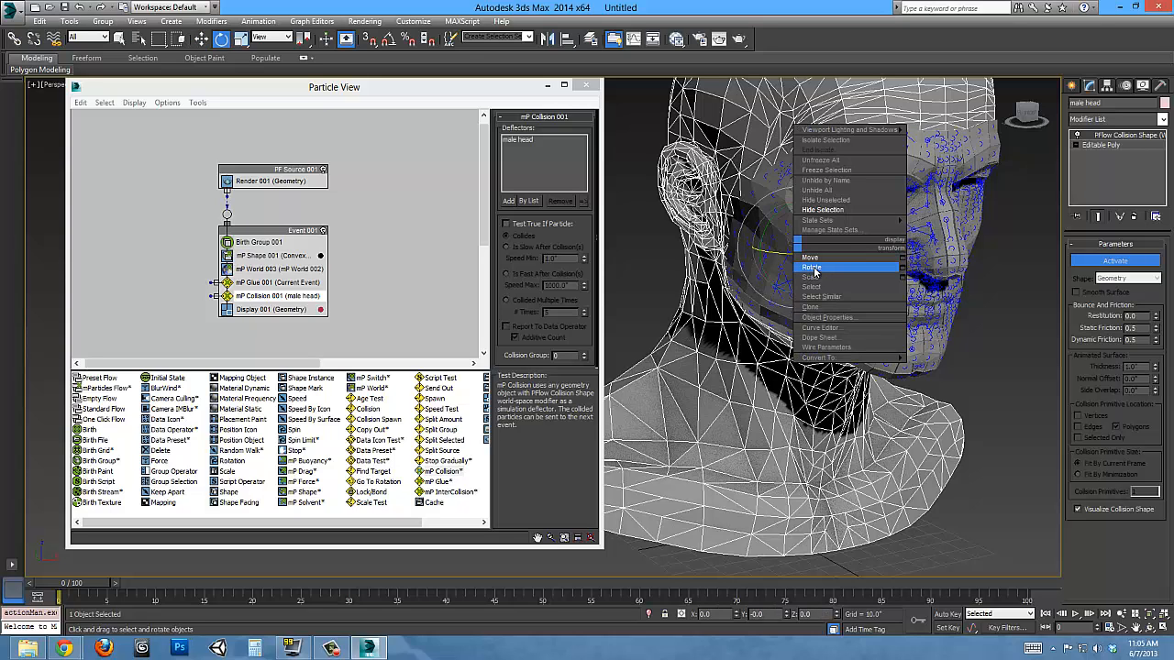
pyautogui.click(812, 262)
pyautogui.moveTo(788, 227); pyautogui.dragTo(786, 587)
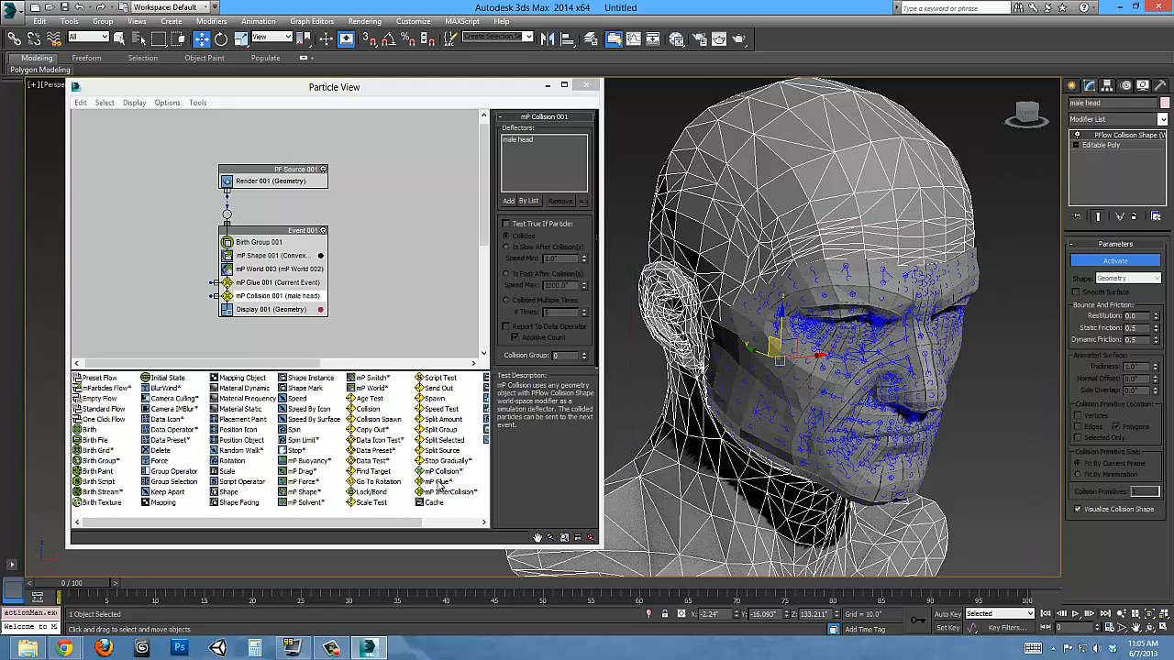
# Add a second mP Glue test to Event 001 between the mP Collision test and the Display operator.
pyautogui.keyDown('alt'); pyautogui.moveTo(842, 271); pyautogui.dragTo(1027, 412, button='middle'); pyautogui.keyUp('alt')
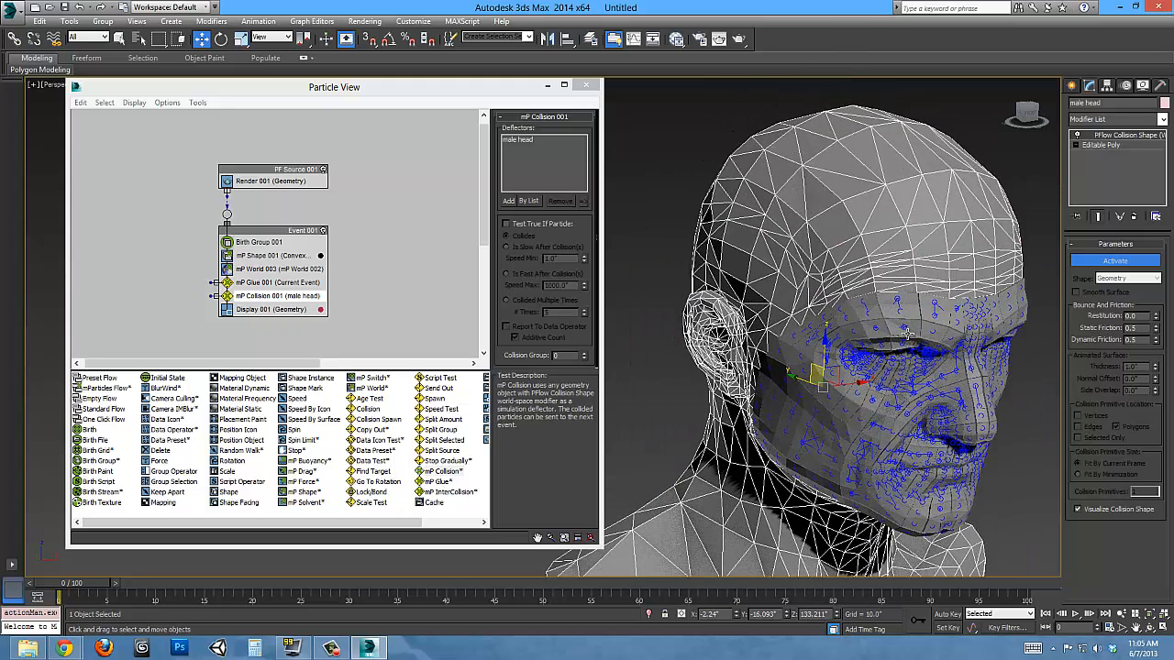
pyautogui.scroll(5, 896, 391)
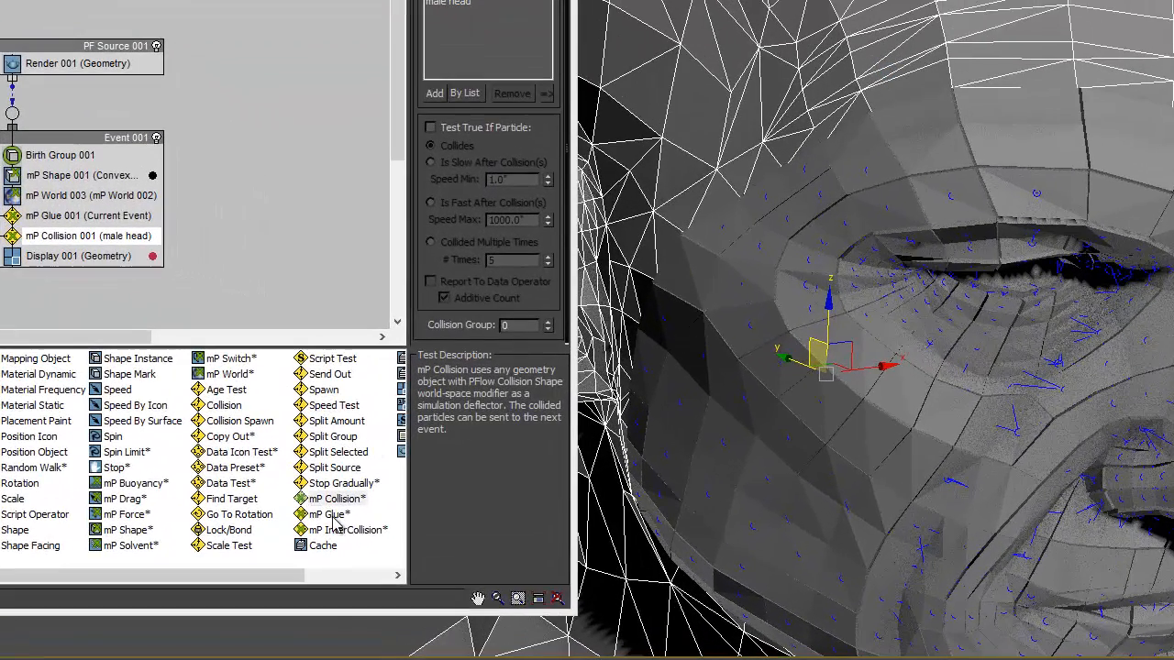
pyautogui.moveTo(334, 516); pyautogui.dragTo(60, 256)
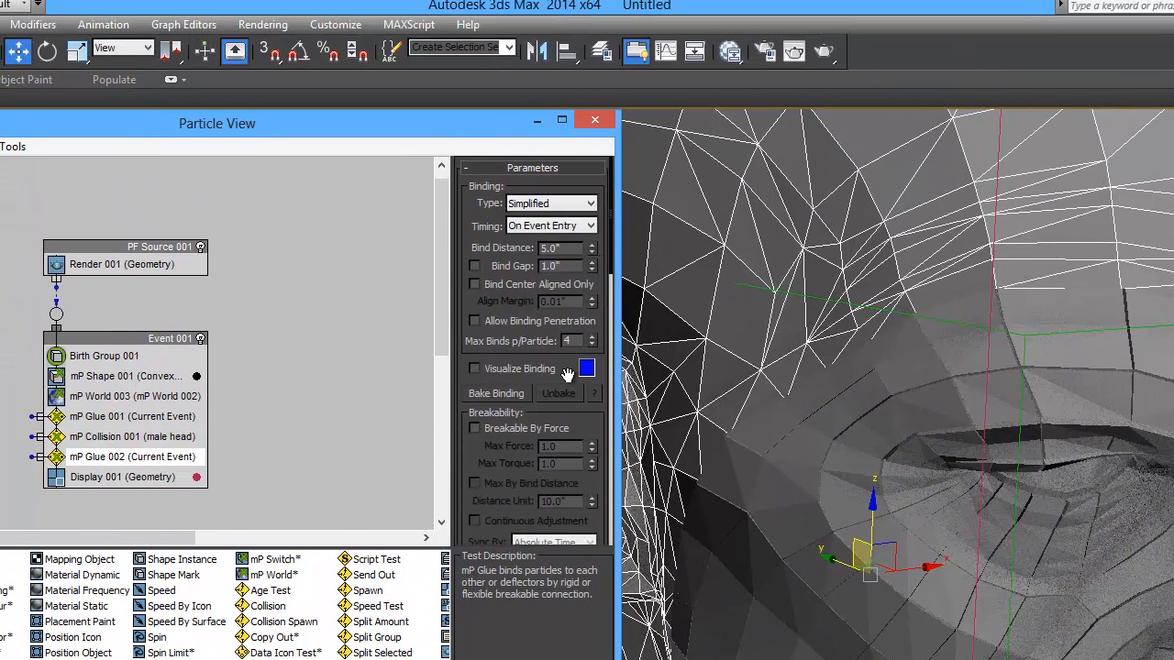
# Enable Visualize Binding in red for the second mP Glue test, then refresh by advancing one frame and returning to frame 0.
pyautogui.click(590, 390)
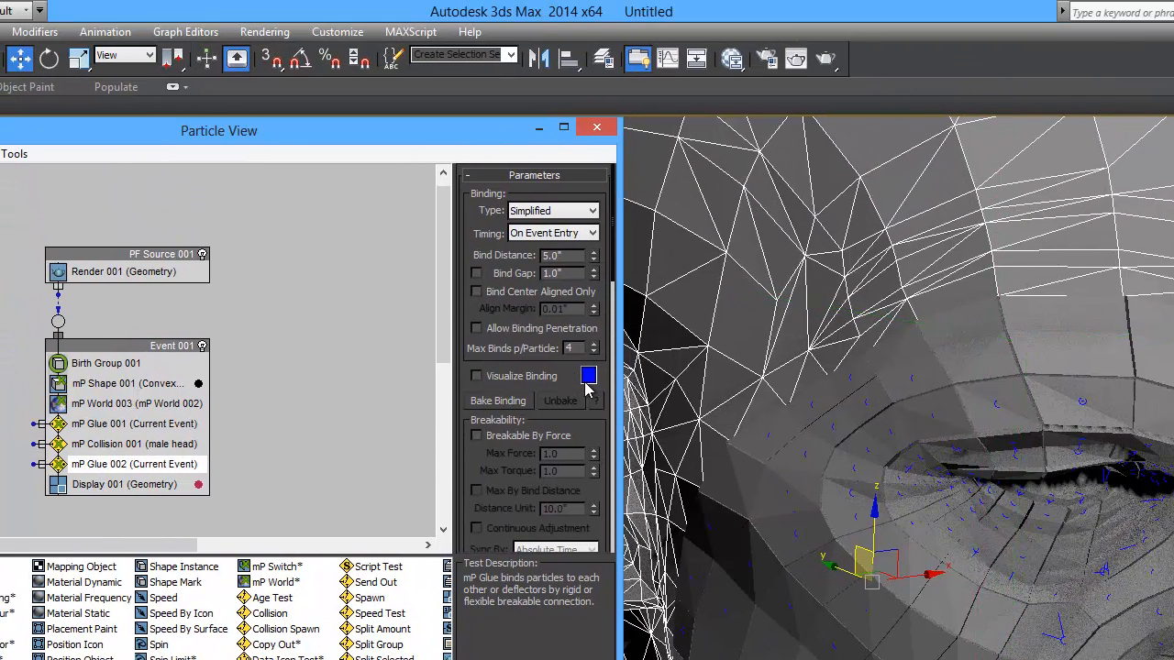
pyautogui.moveTo(119, 142); pyautogui.dragTo(86, 116)
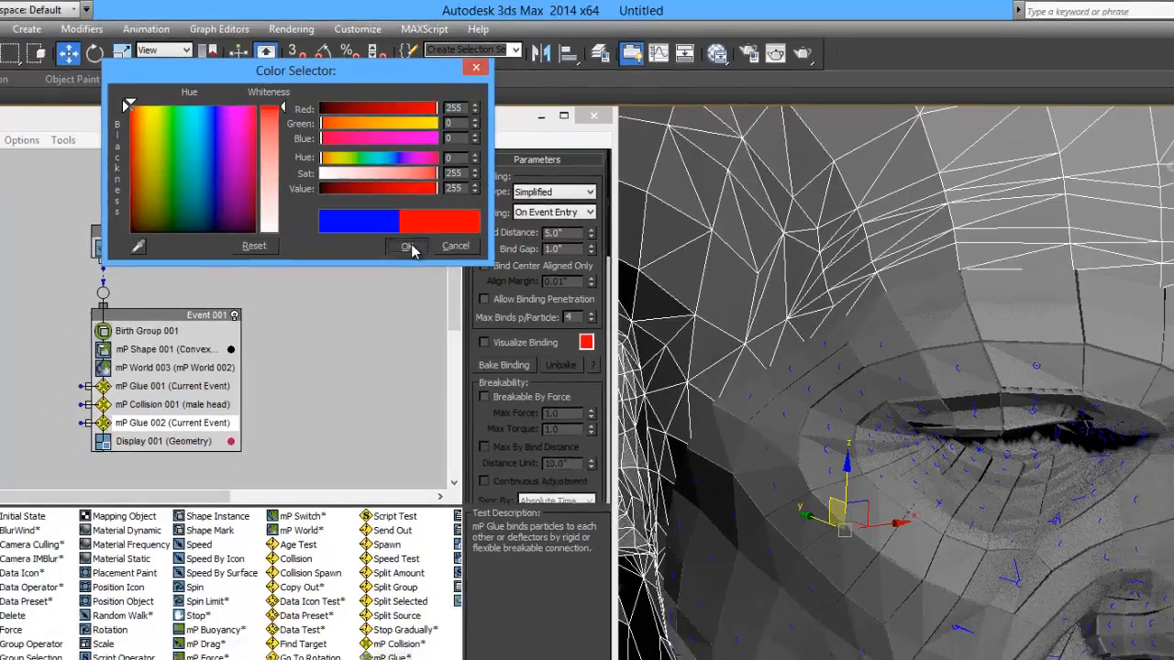
pyautogui.click(391, 269)
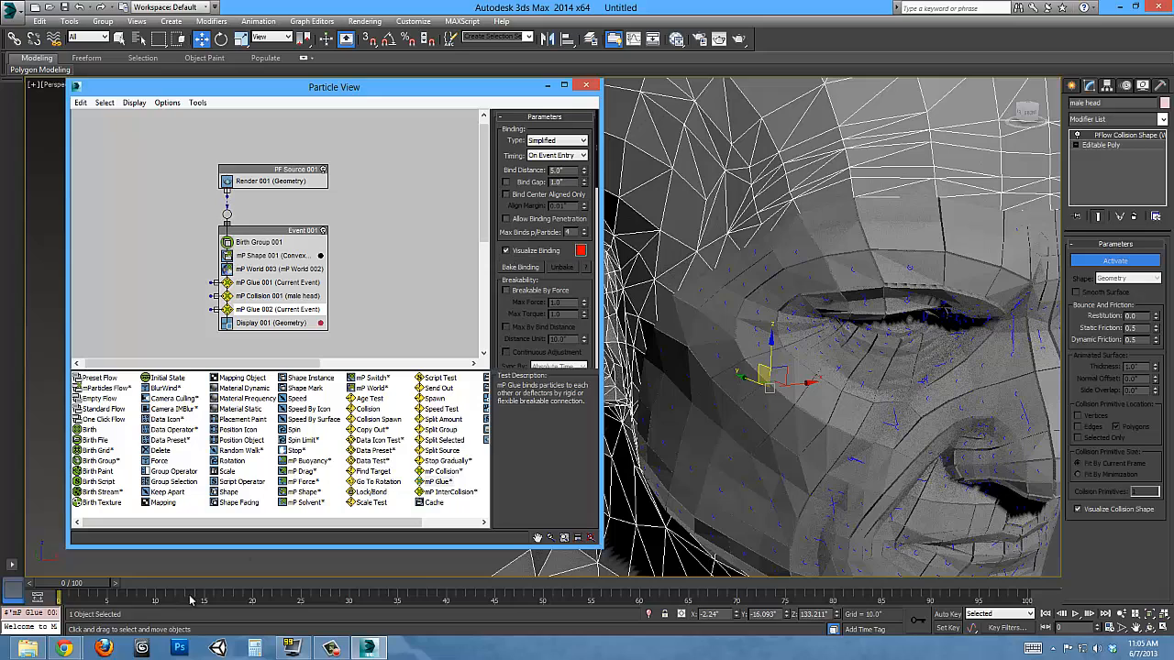
pyautogui.click(116, 588)
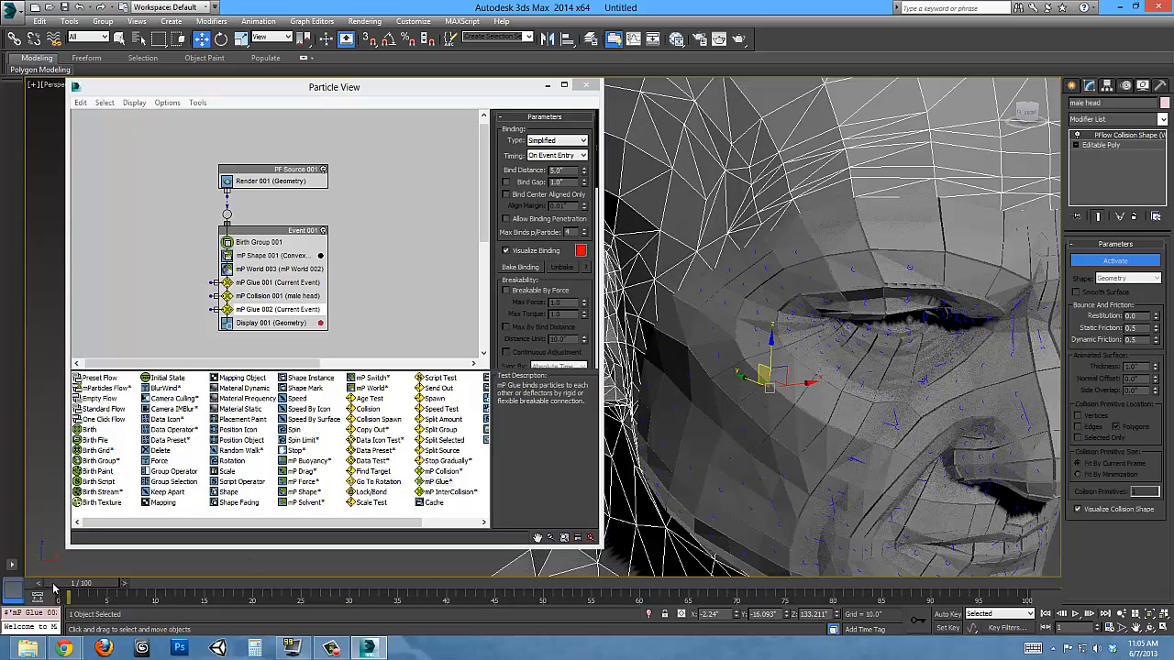
pyautogui.click(37, 586)
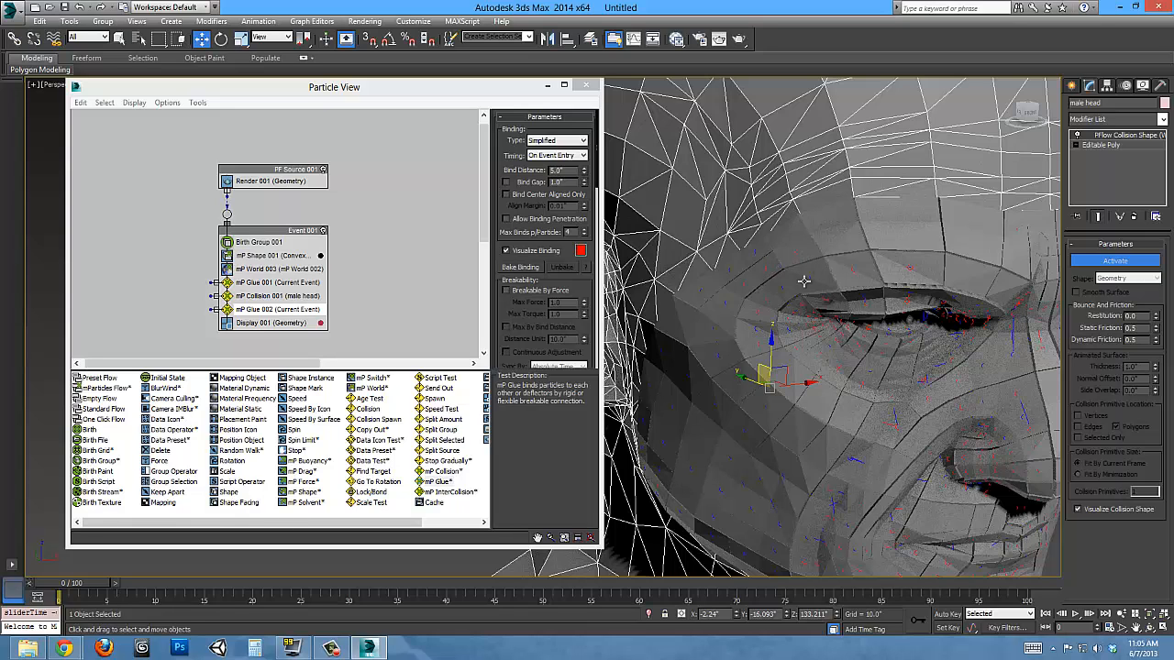
# Switch the viewport to wireframe and refresh the simulation at frame 0 to examine the glue bindings around the face.
pyautogui.moveTo(803, 283)
pyautogui.keyDown('alt'); pyautogui.mouseDown(button='middle')
pyautogui.moveTo(811, 299)
pyautogui.moveTo(804, 238)
pyautogui.mouseUp(button='middle'); pyautogui.keyUp('alt')
pyautogui.press('F3')
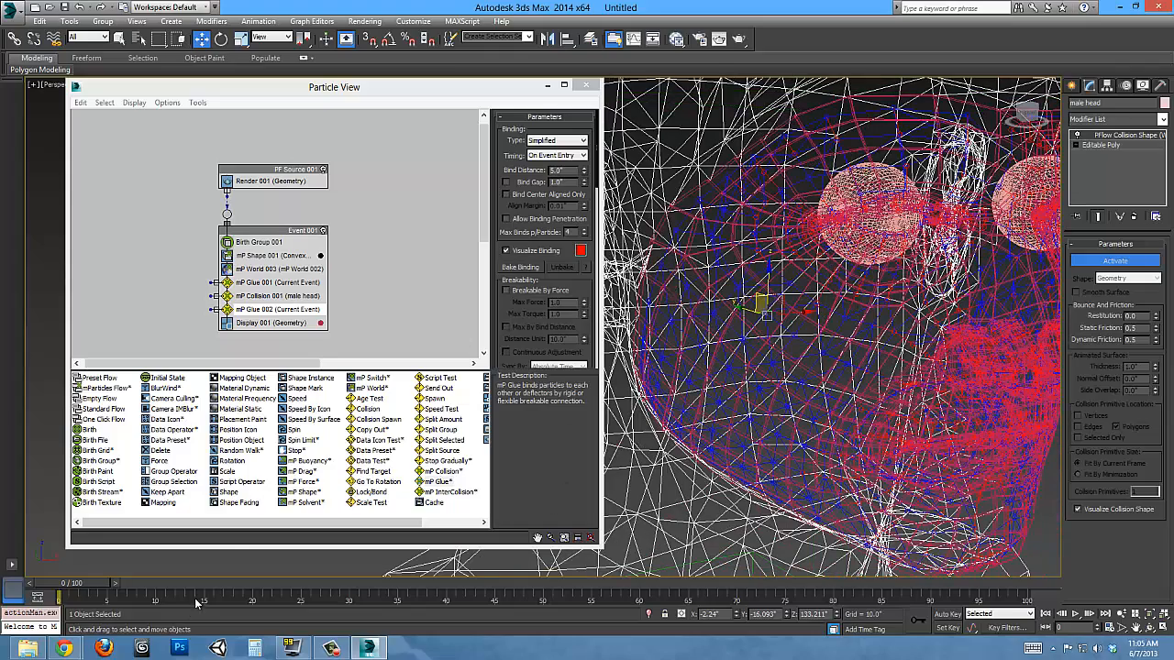
pyautogui.click(114, 588)
pyautogui.click(40, 587)
pyautogui.keyDown('alt'); pyautogui.moveTo(830, 220); pyautogui.dragTo(849, 229, button='middle'); pyautogui.keyUp('alt')
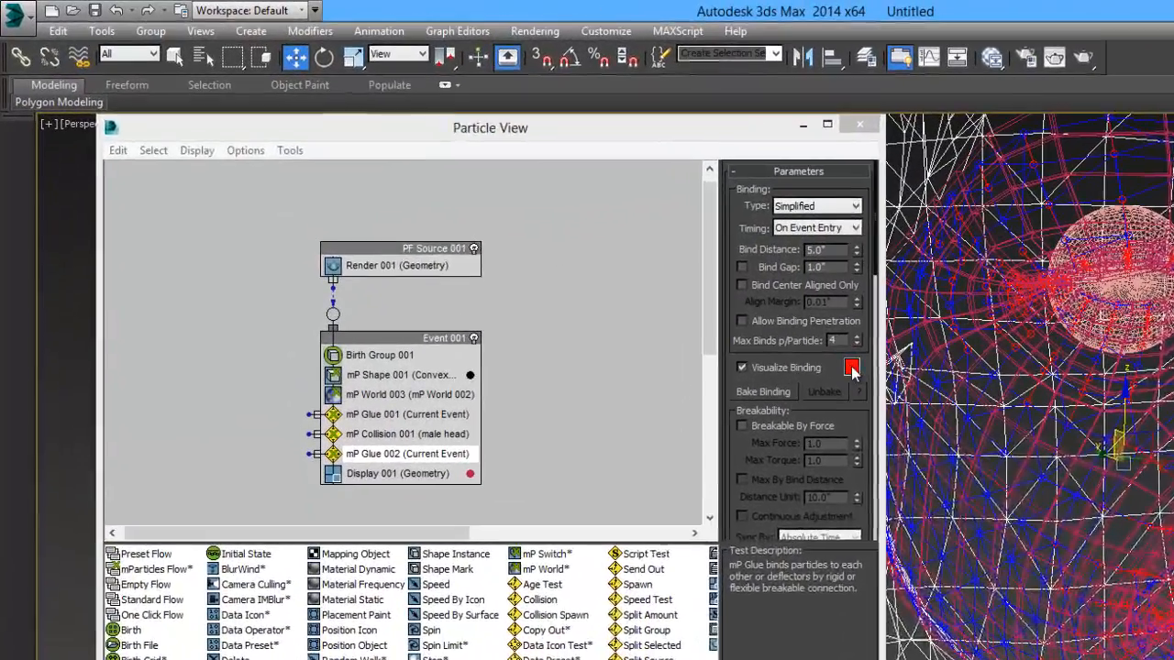
# Change the second mP Glue test's binding display colour to pure green.
pyautogui.click(580, 251)
pyautogui.moveTo(590, 175); pyautogui.dragTo(609, 174)
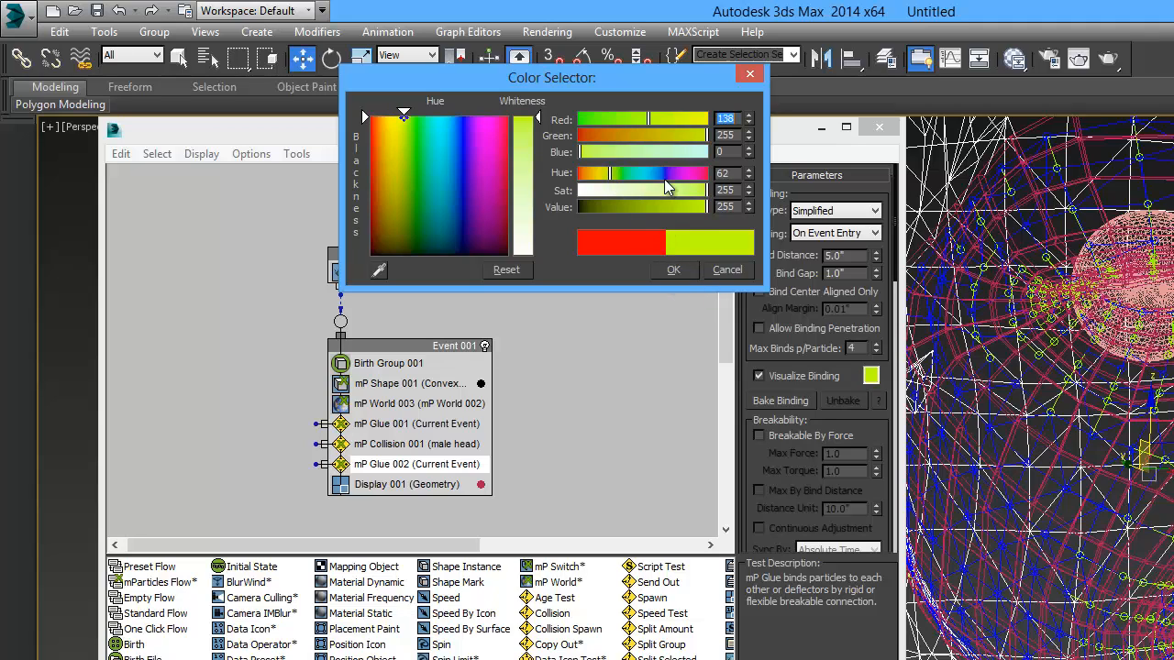
pyautogui.moveTo(649, 119); pyautogui.dragTo(544, 118)
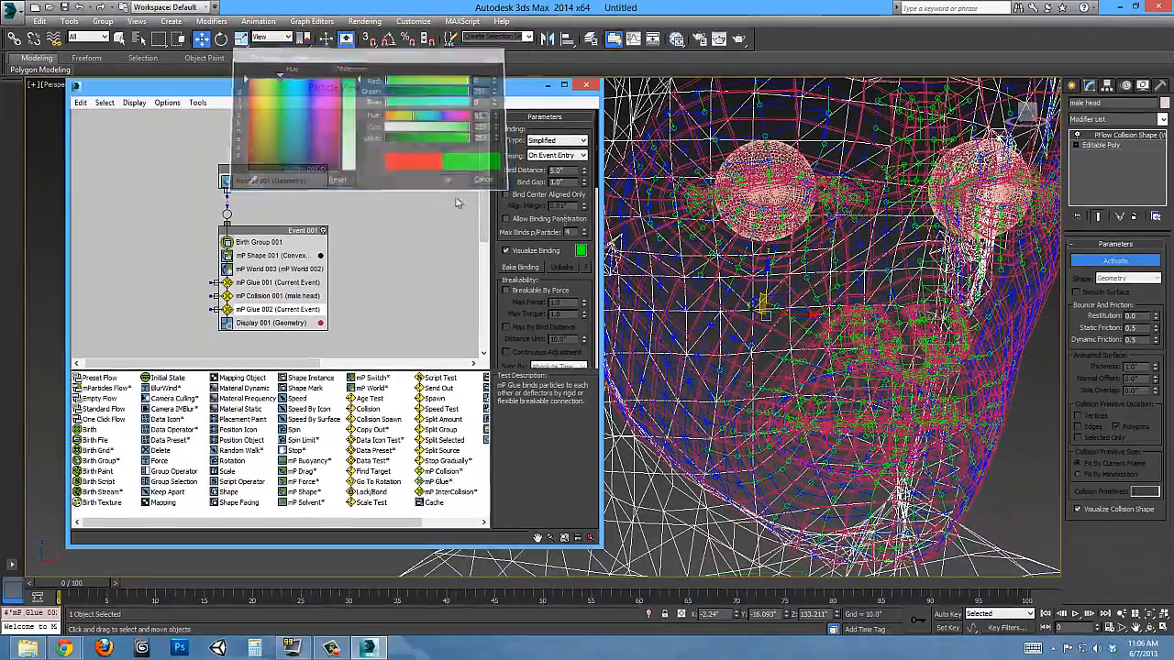
pyautogui.click(613, 246)
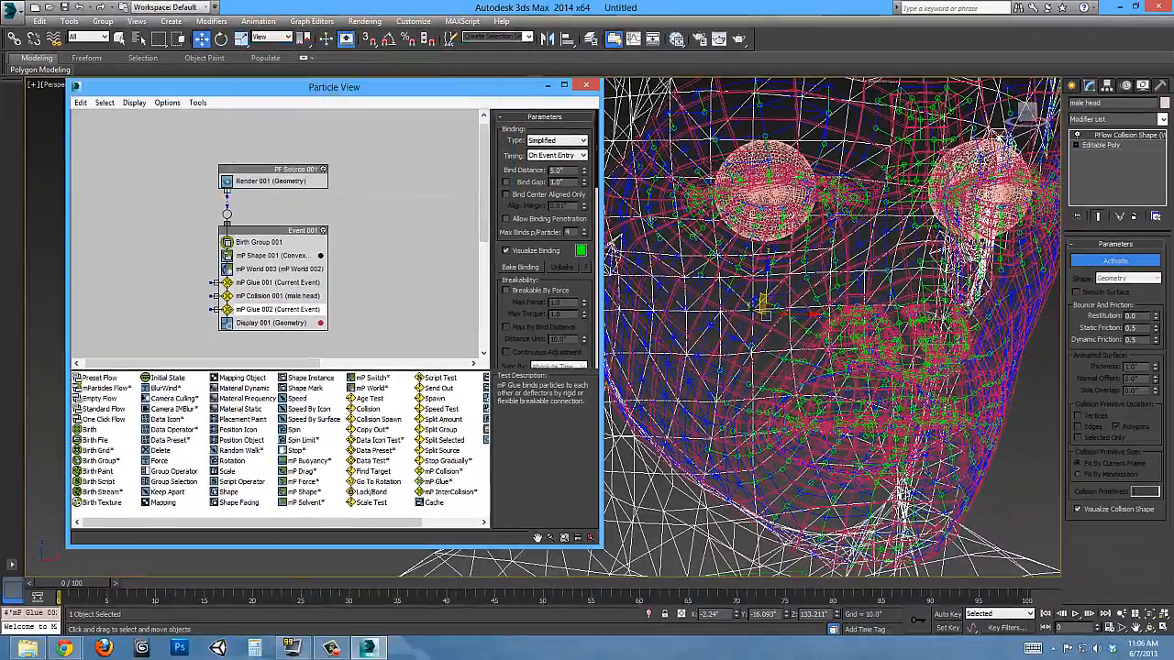
# Set the second mP Glue test's binding type to Distance.
pyautogui.keyDown('alt'); pyautogui.moveTo(744, 303); pyautogui.dragTo(797, 309, button='middle'); pyautogui.keyUp('alt')
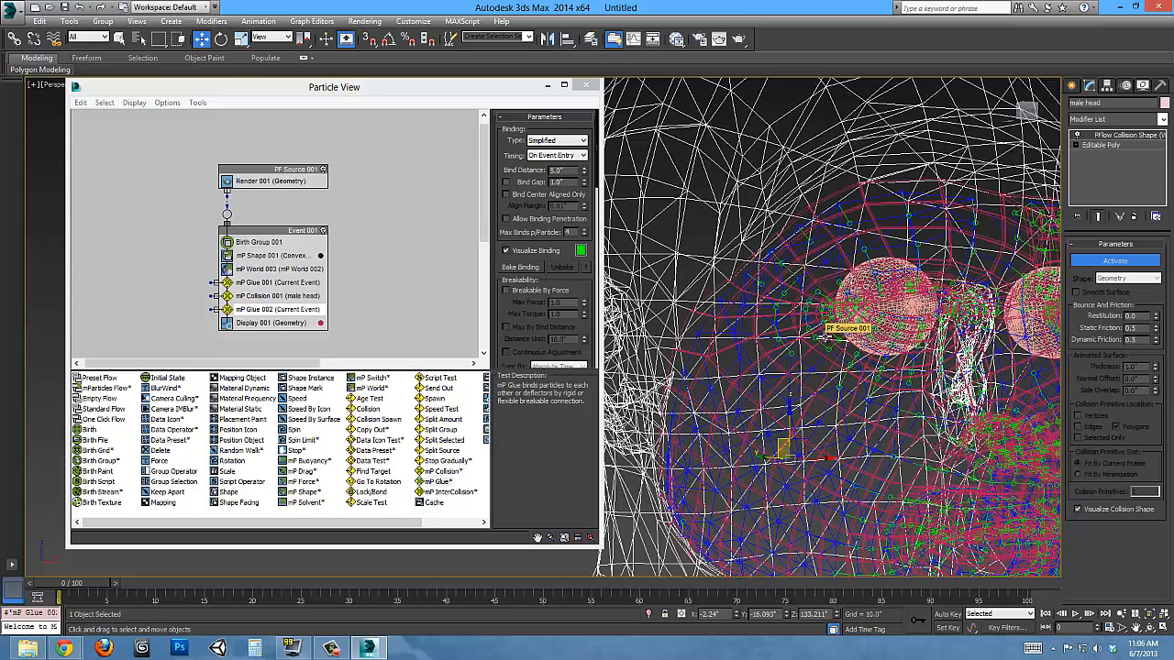
pyautogui.click(550, 140)
pyautogui.click(548, 157)
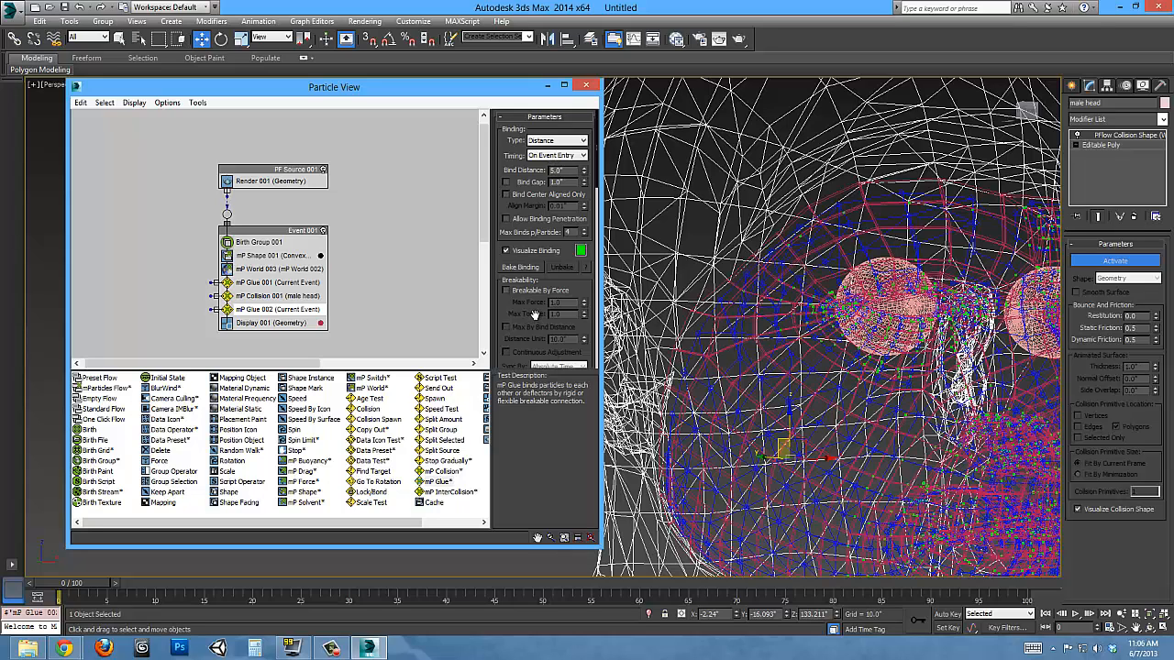
# Make the second mP Glue test bind to deflectors instead of current event particles, with the male head as the deflector.
pyautogui.scroll(-3, 536, 317)
pyautogui.scroll(-3, 552, 175)
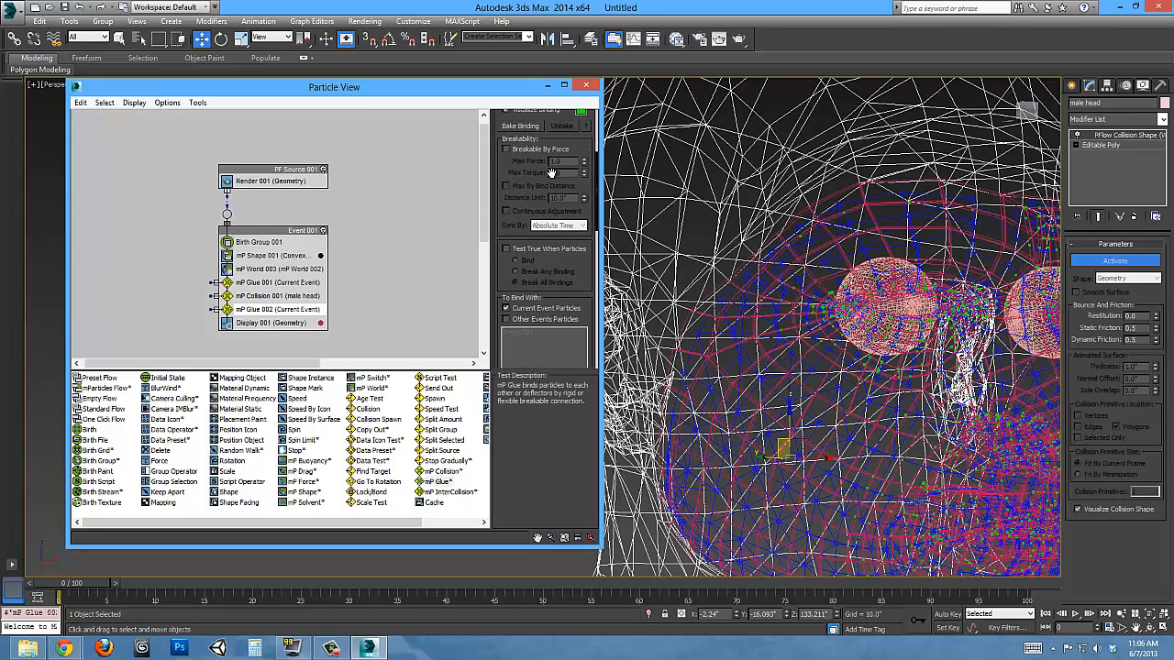
pyautogui.scroll(6, 551, 172)
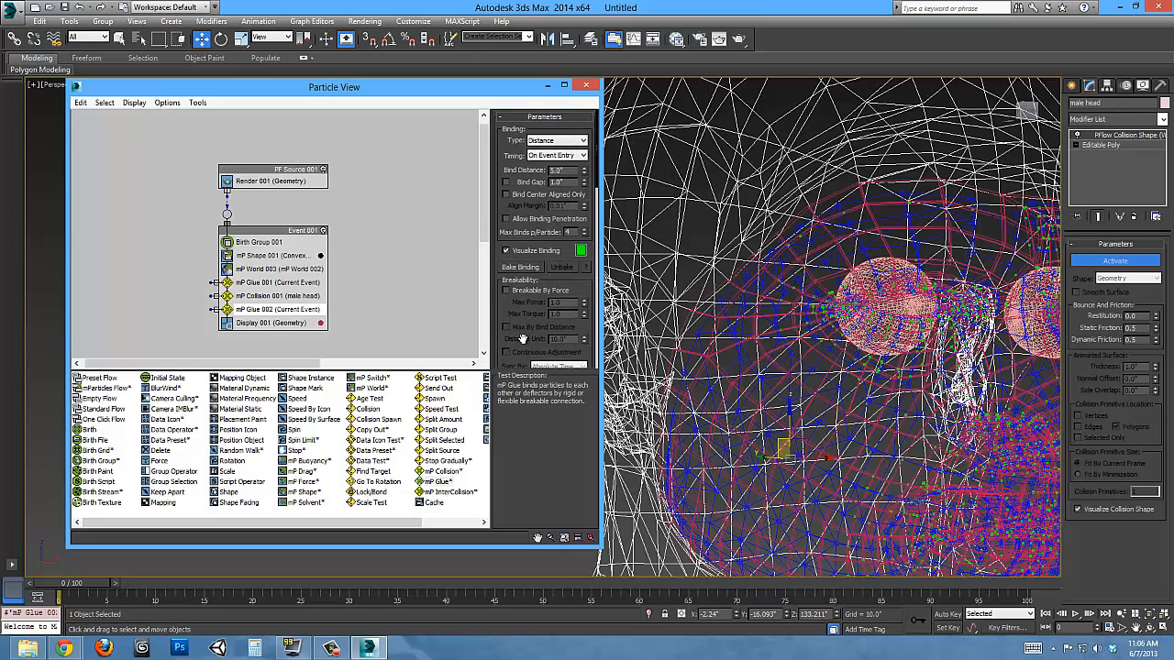
pyautogui.scroll(-7, 548, 152)
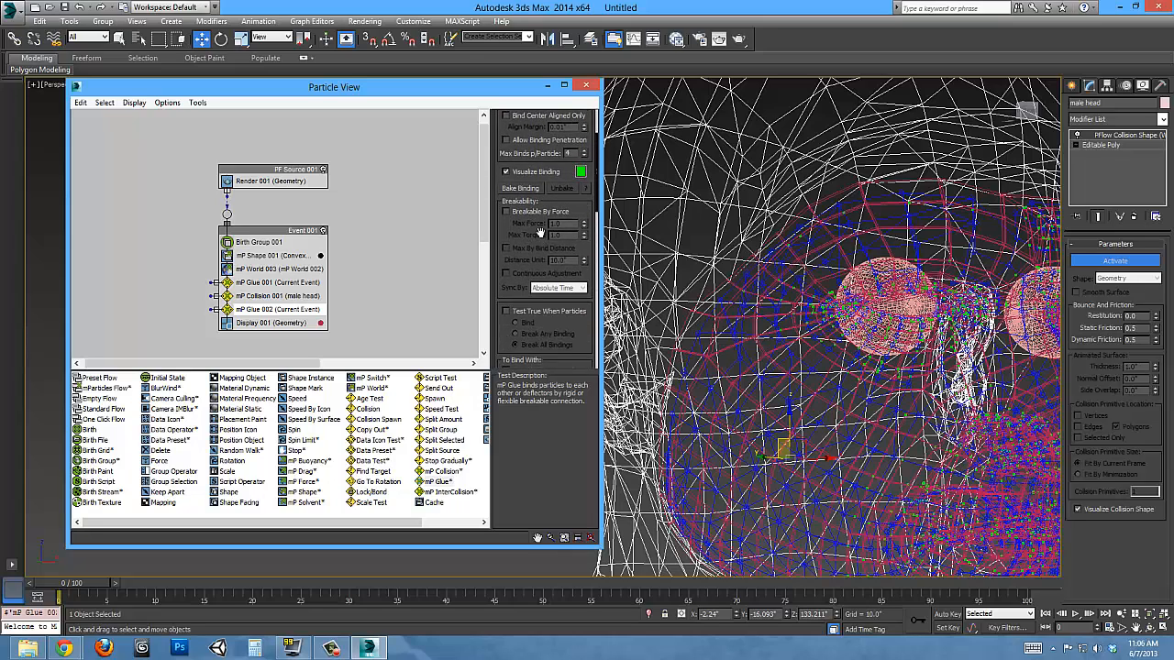
pyautogui.scroll(-3, 530, 251)
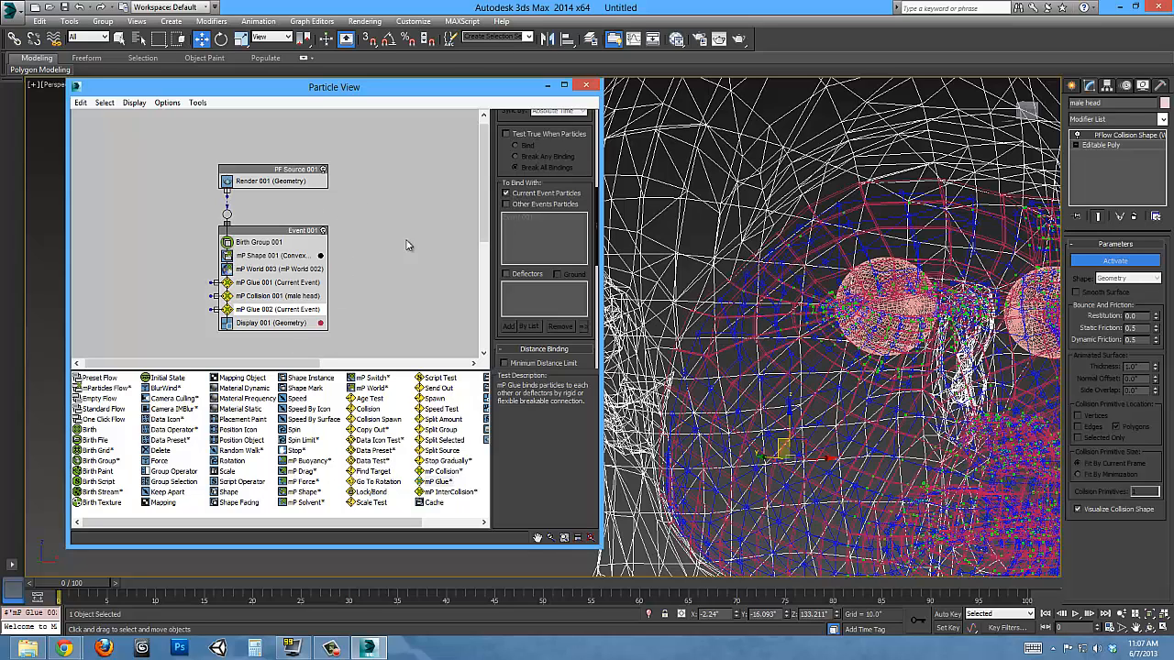
pyautogui.click(507, 193)
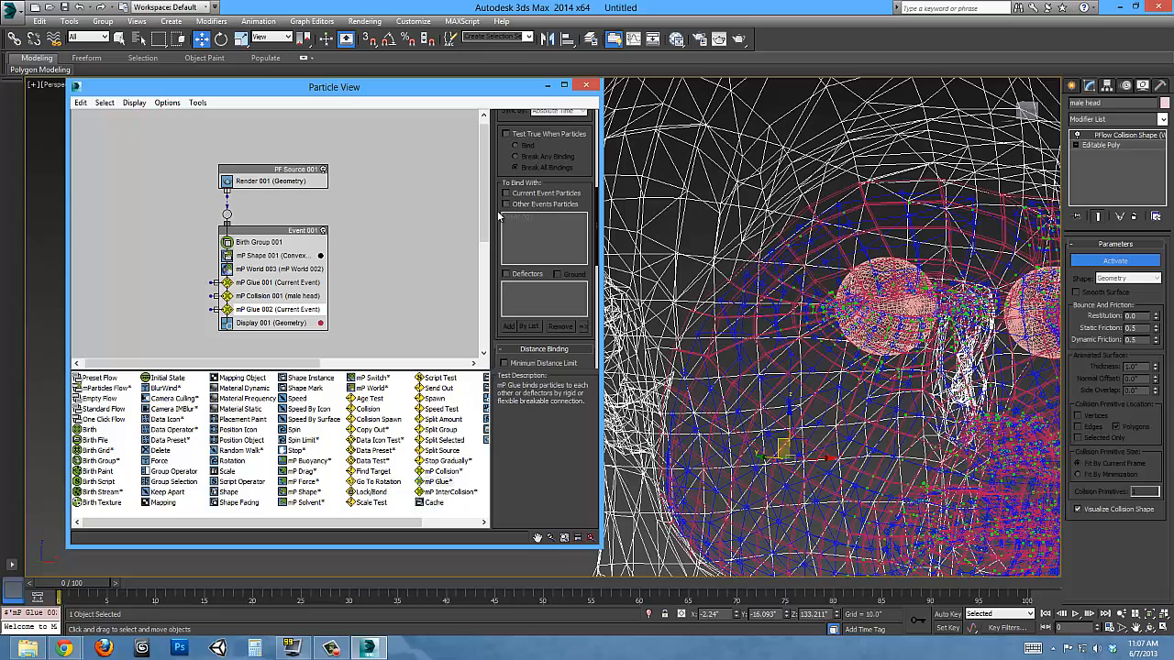
pyautogui.click(507, 274)
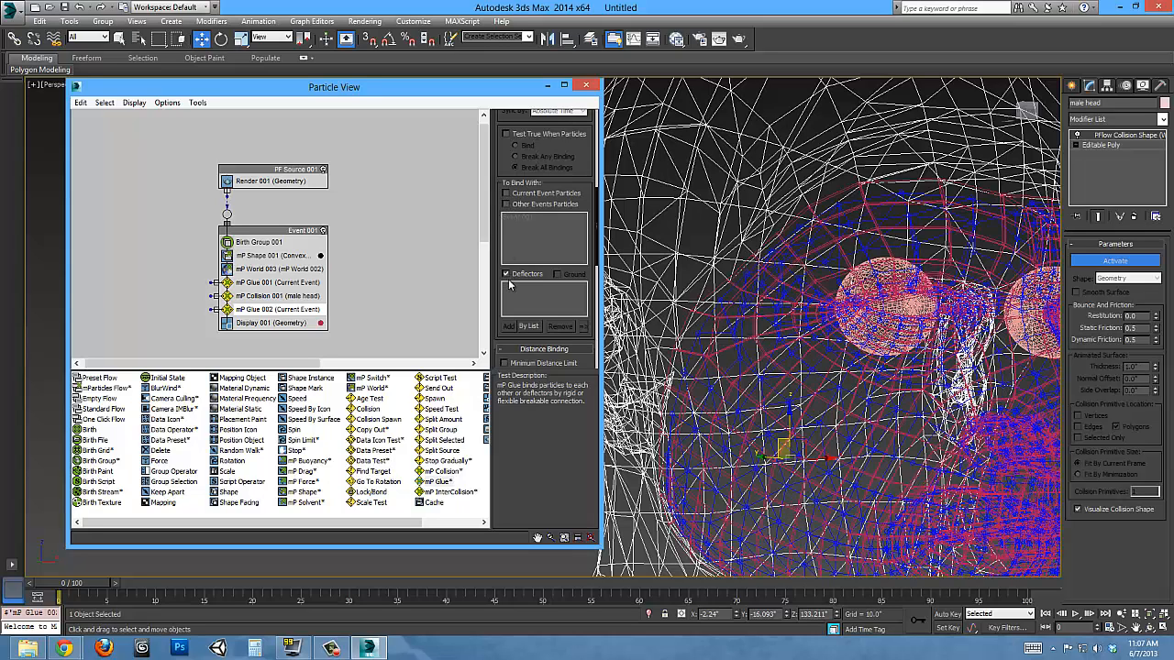
pyautogui.click(529, 326)
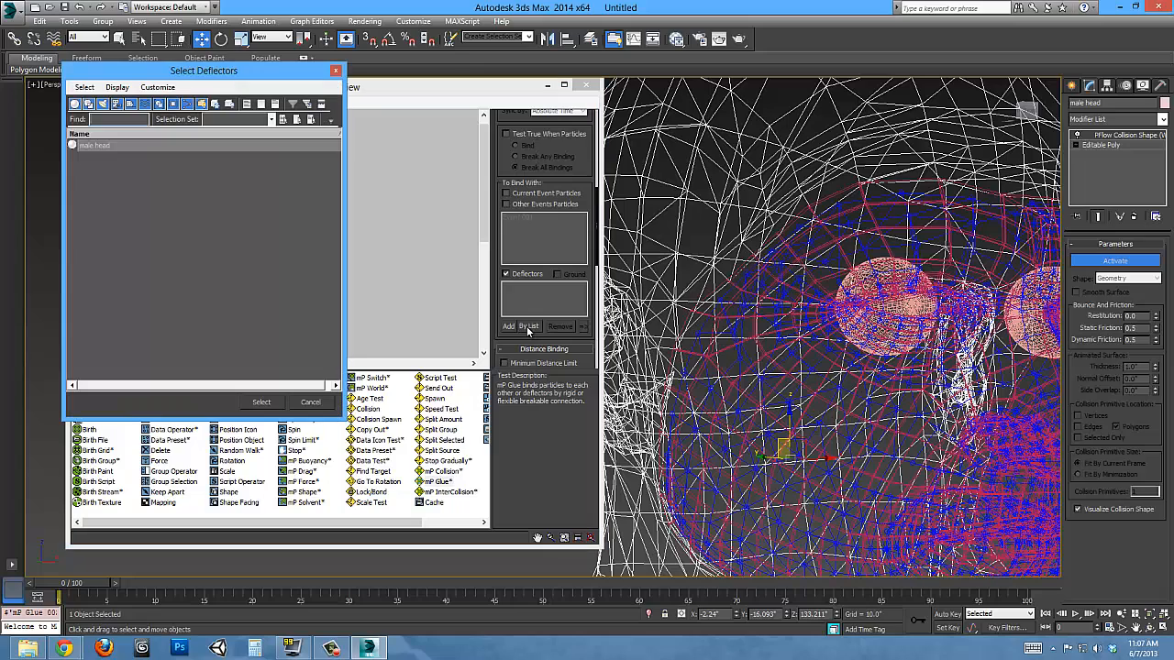
pyautogui.doubleClick(82, 144)
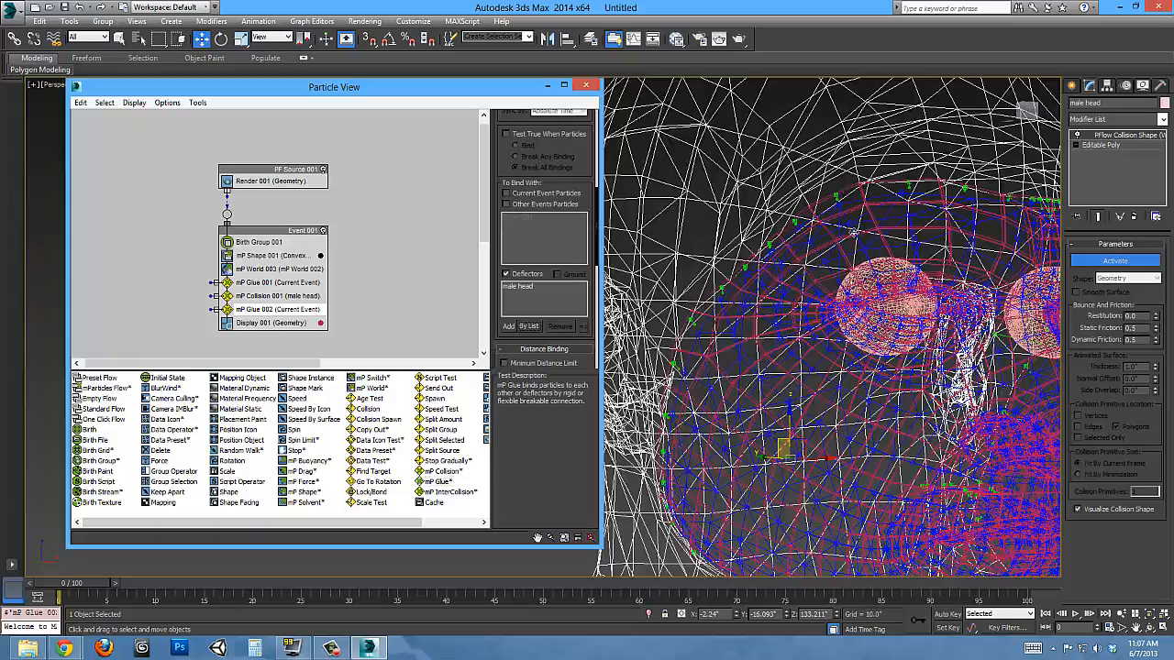
# Set the second mP Glue test's Max Binds p/Particle to 8.
pyautogui.moveTo(853, 232); pyautogui.dragTo(842, 302, button='middle')
pyautogui.keyDown('alt'); pyautogui.moveTo(932, 342); pyautogui.dragTo(736, 297, button='middle'); pyautogui.keyUp('alt')
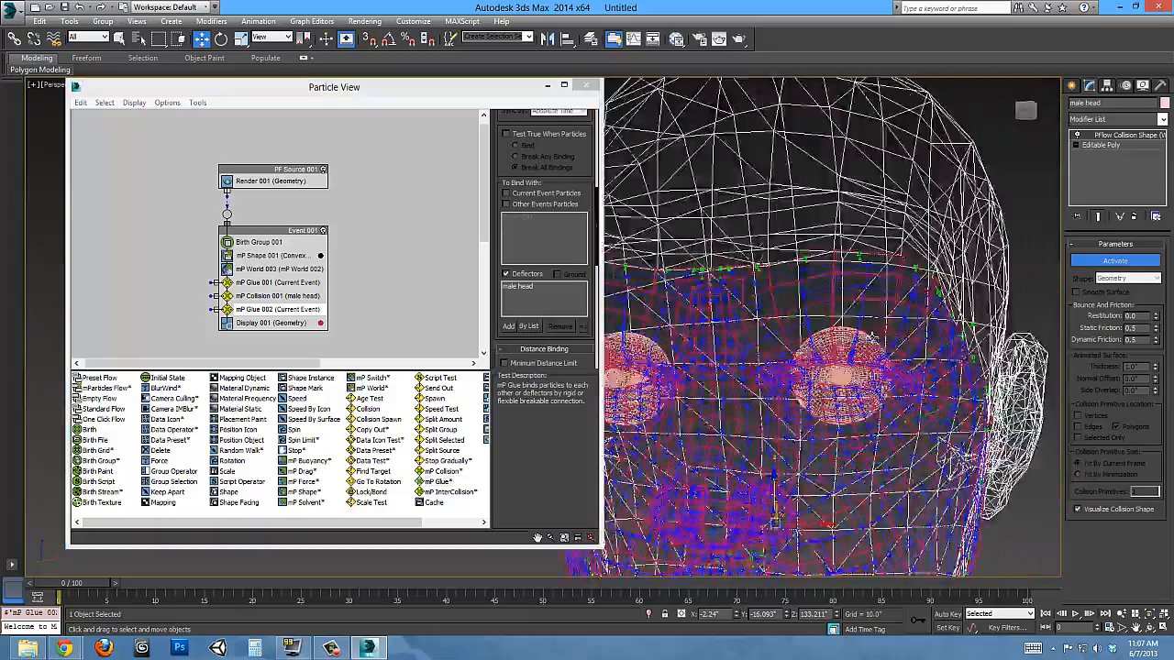
pyautogui.keyDown('alt'); pyautogui.moveTo(871, 337); pyautogui.dragTo(795, 308, button='middle'); pyautogui.keyUp('alt')
pyautogui.moveTo(724, 436); pyautogui.dragTo(922, 341, button='middle')
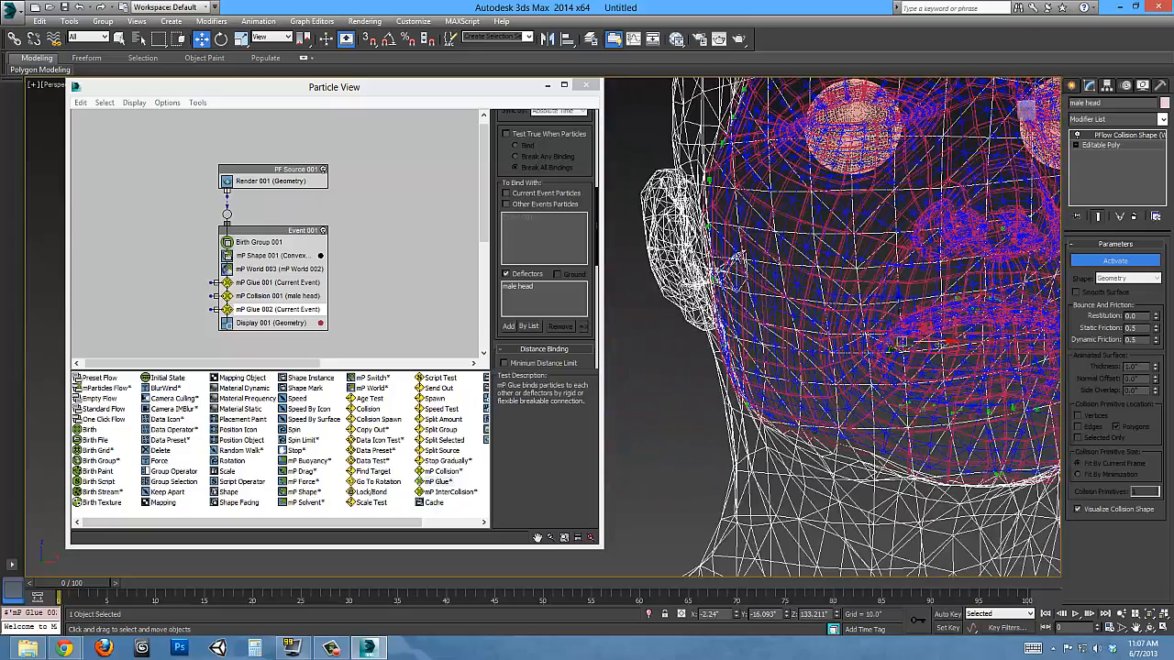
pyautogui.click(567, 173)
pyautogui.scroll(5, 564, 183)
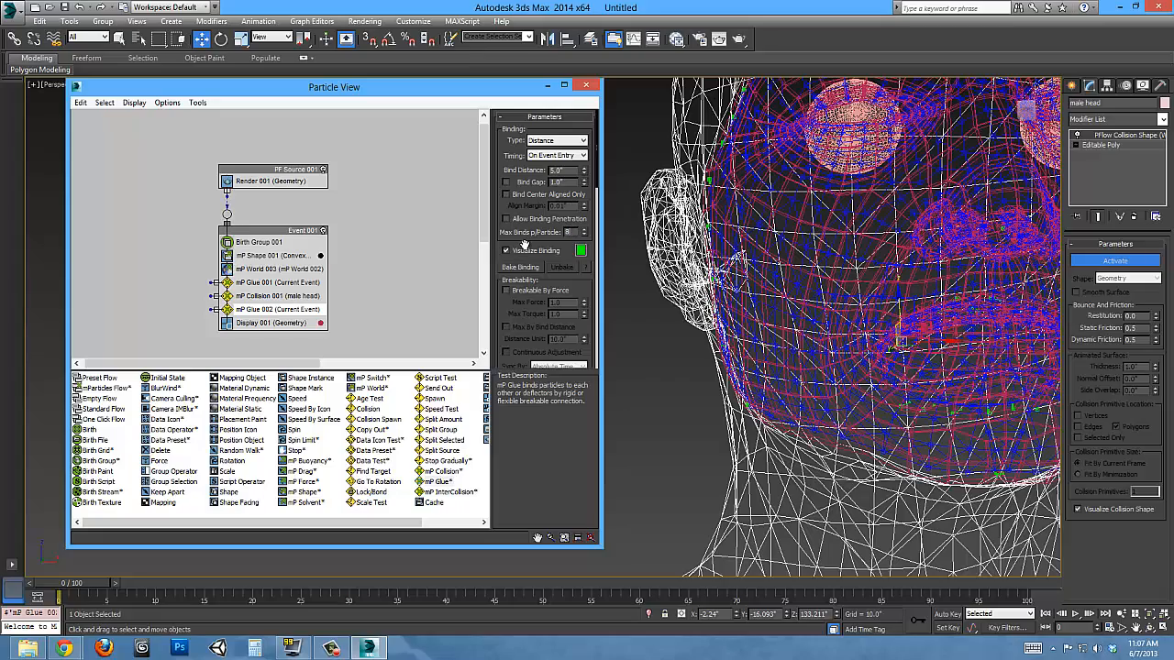
# Enable relative distance limits for the second mP Glue test, with a minimum of 100.0% and a maximum of 100.5%.
pyautogui.keyDown('alt'); pyautogui.moveTo(787, 144); pyautogui.dragTo(724, 194, button='middle'); pyautogui.keyUp('alt')
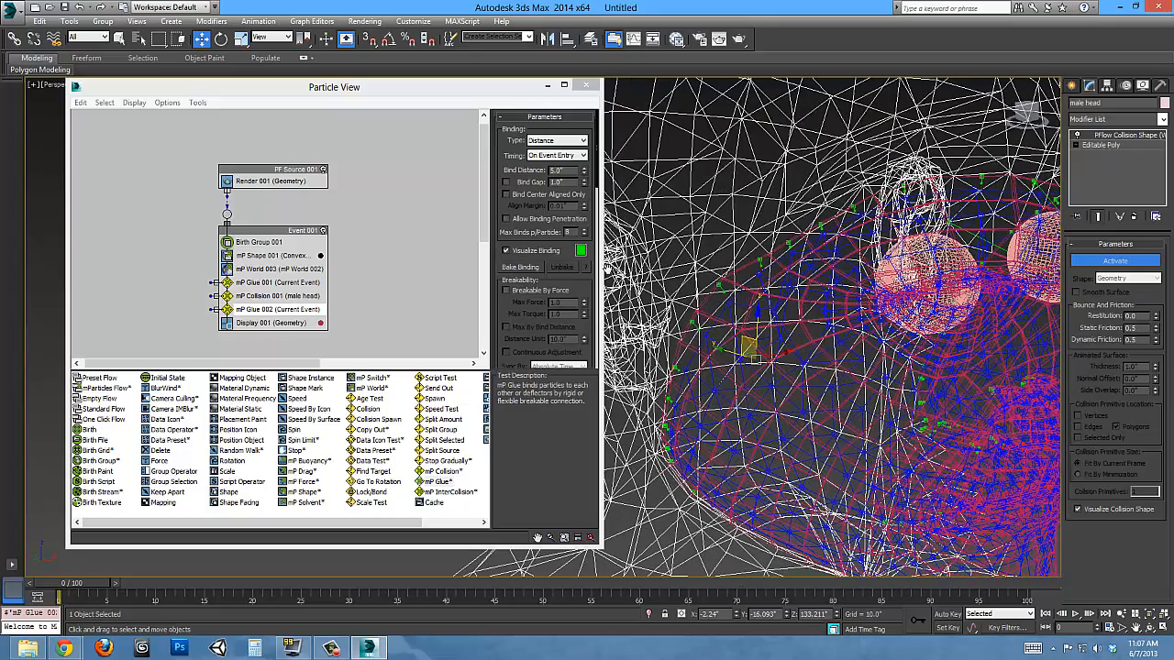
pyautogui.click(507, 317)
pyautogui.scroll(-8, 522, 302)
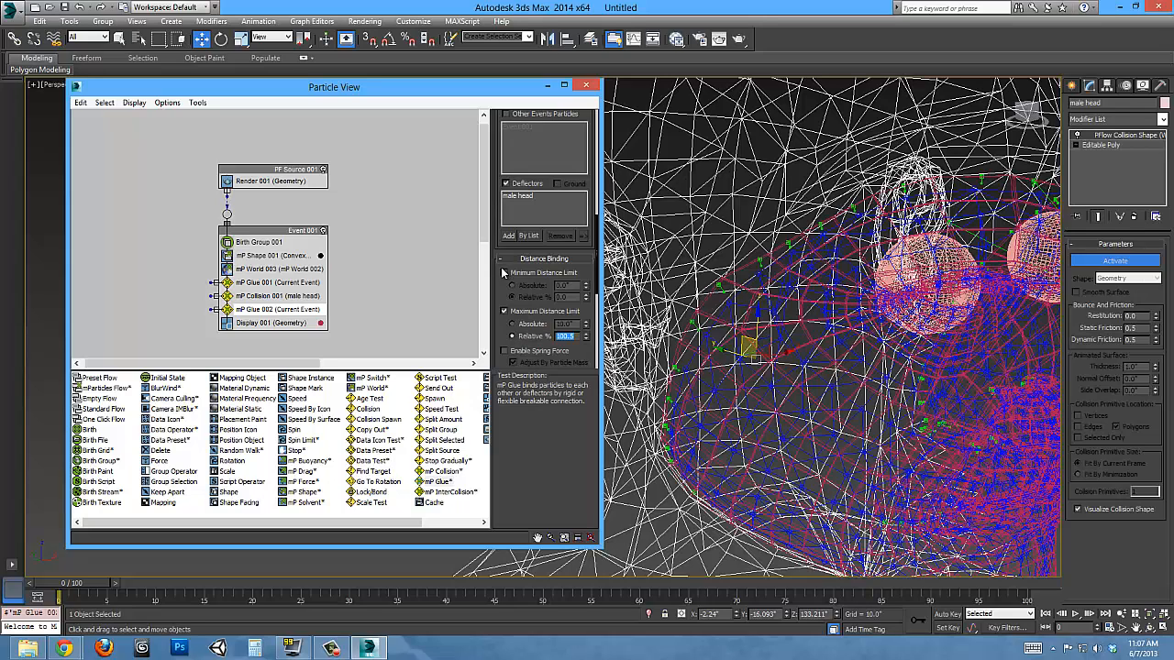
pyautogui.click(504, 272)
pyautogui.click(511, 298)
# Return the viewport to shaded display and view the whole head with its bindings.
pyautogui.keyDown('alt'); pyautogui.moveTo(941, 213); pyautogui.dragTo(897, 280, button='middle'); pyautogui.keyUp('alt')
pyautogui.scroll(-4, 897, 288)
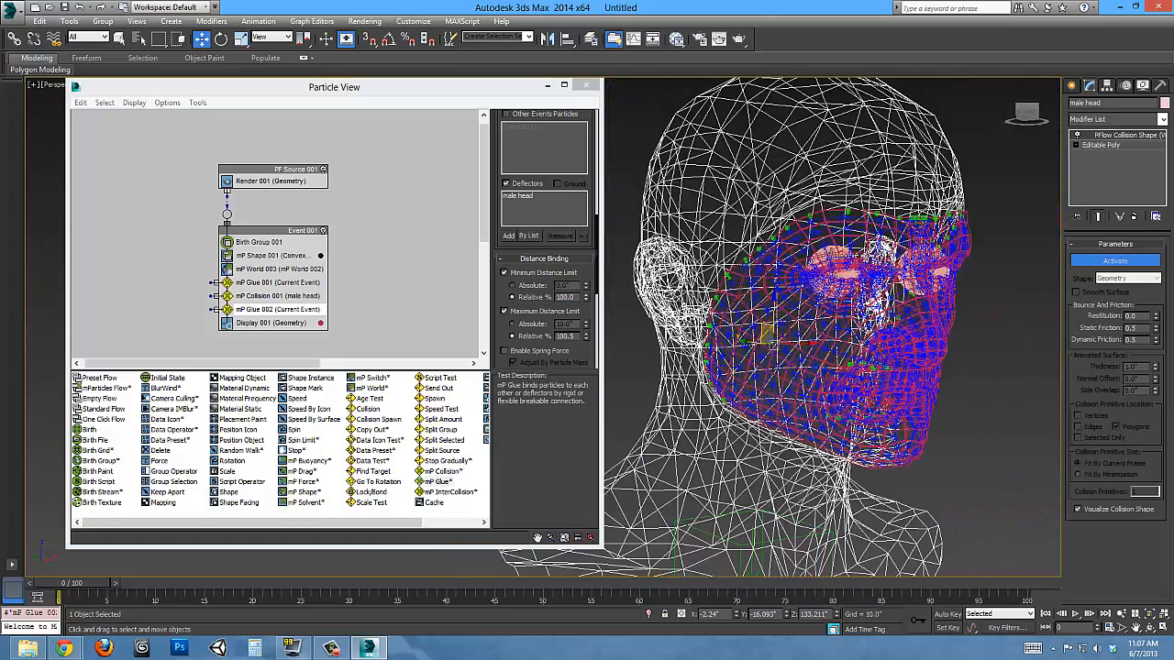
pyautogui.press('F3')
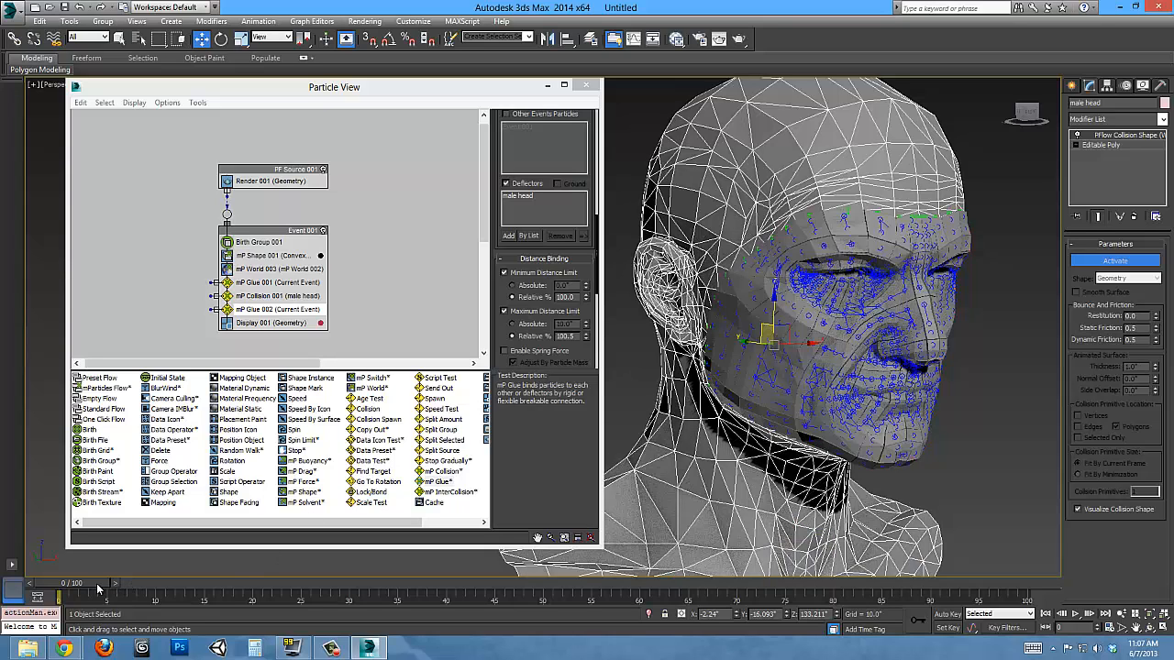
# Scrub the simulation past frame 20 and examine how the glued face particles hold onto the male head.
pyautogui.moveTo(96, 587); pyautogui.dragTo(296, 616)
pyautogui.press('w')
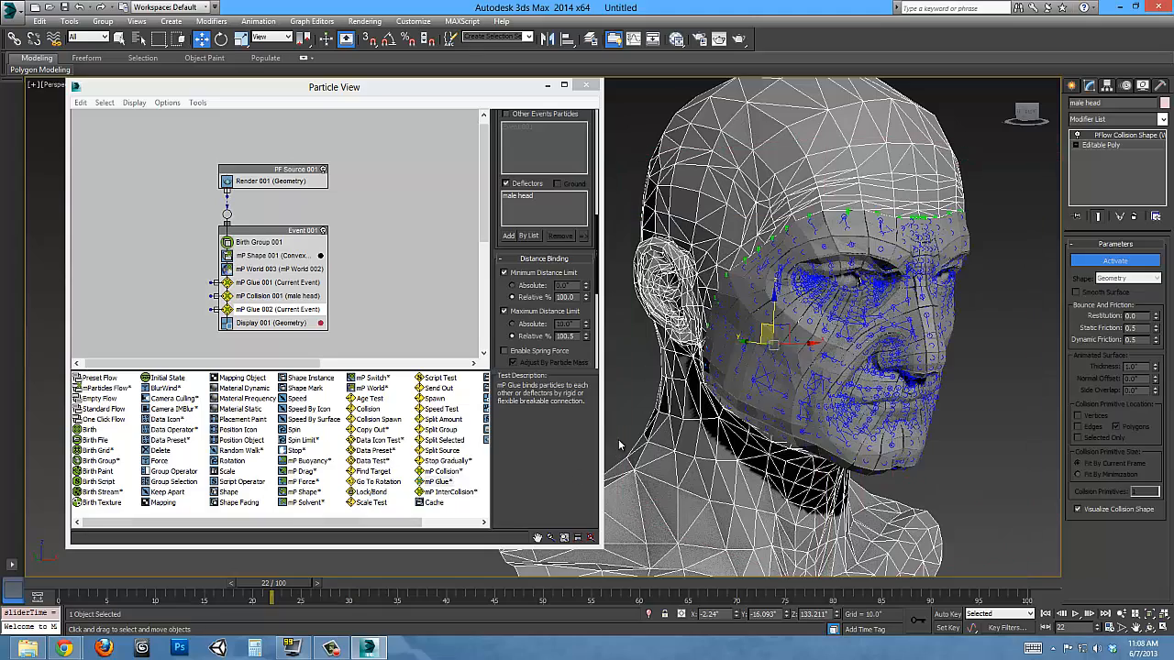
pyautogui.moveTo(844, 326); pyautogui.dragTo(766, 387, button='middle')
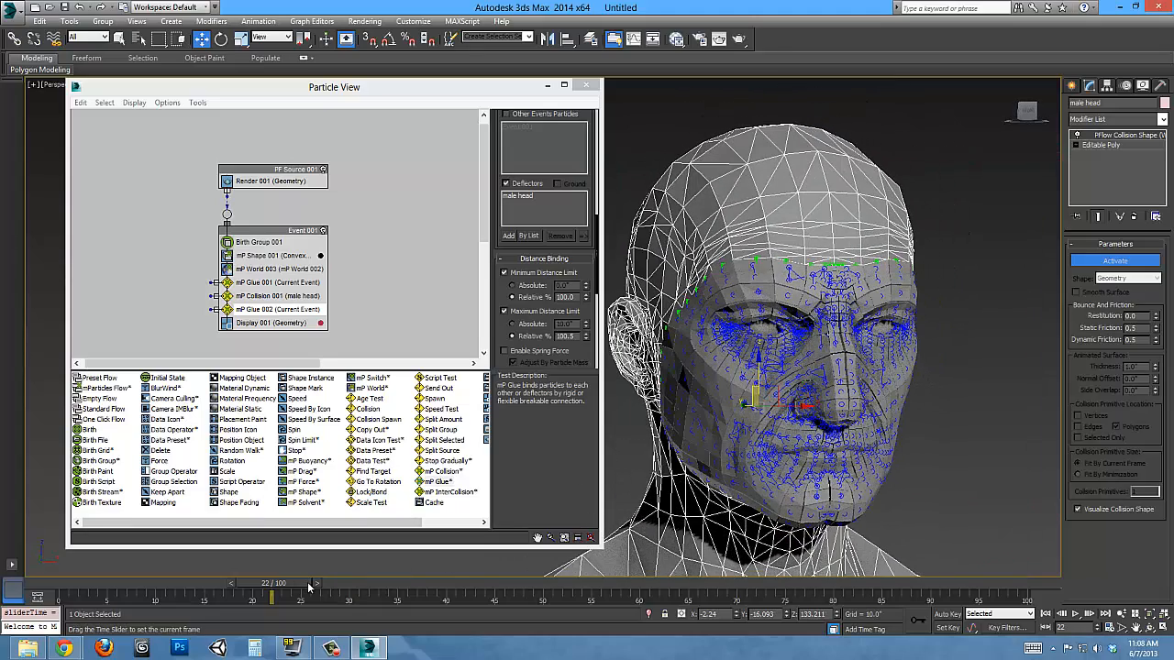
pyautogui.moveTo(305, 587); pyautogui.dragTo(330, 591)
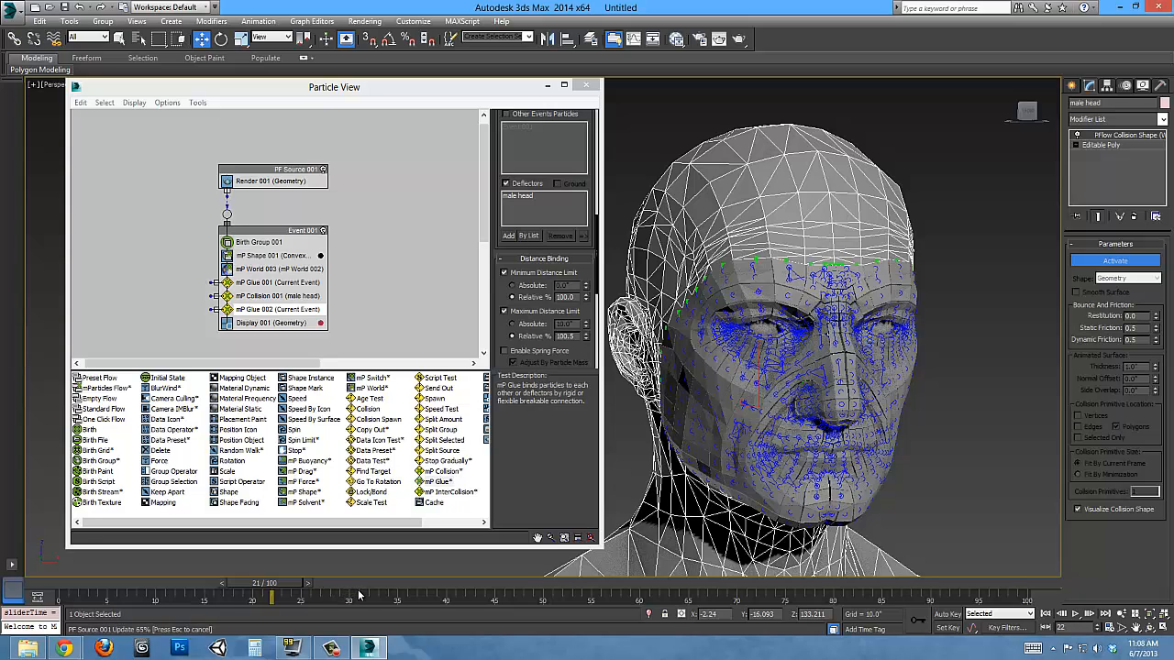
pyautogui.moveTo(344, 597); pyautogui.dragTo(332, 597)
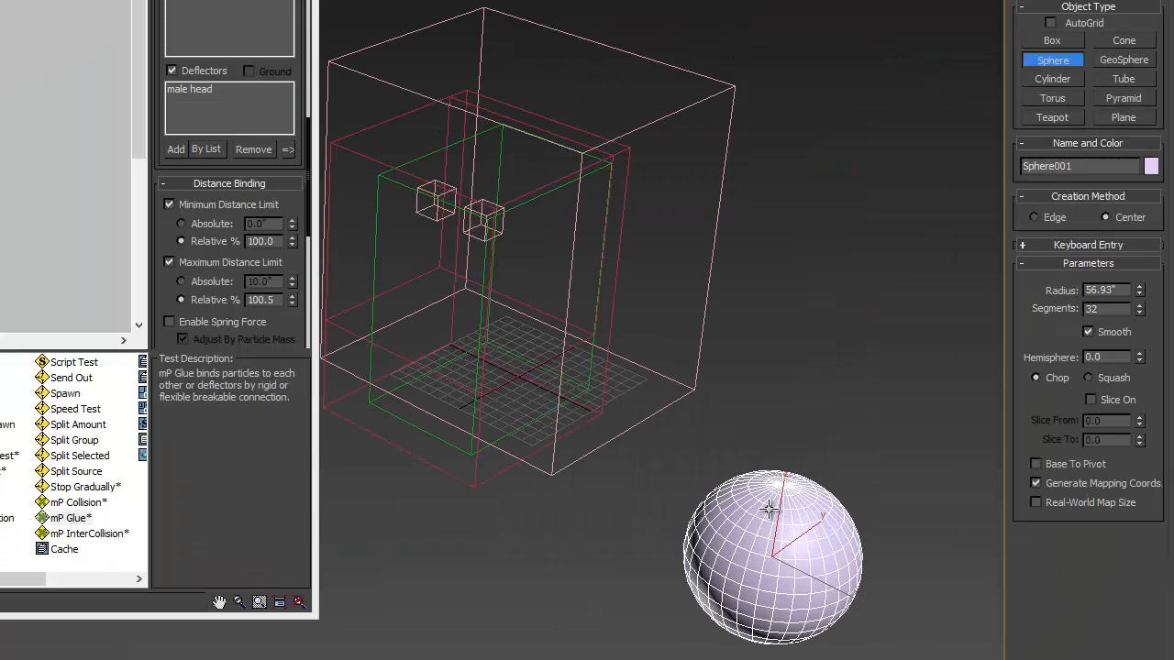
# Create a sphere with a radius of about 41 inches and move it up to the height of the face.
pyautogui.moveTo(773, 505); pyautogui.dragTo(771, 521)
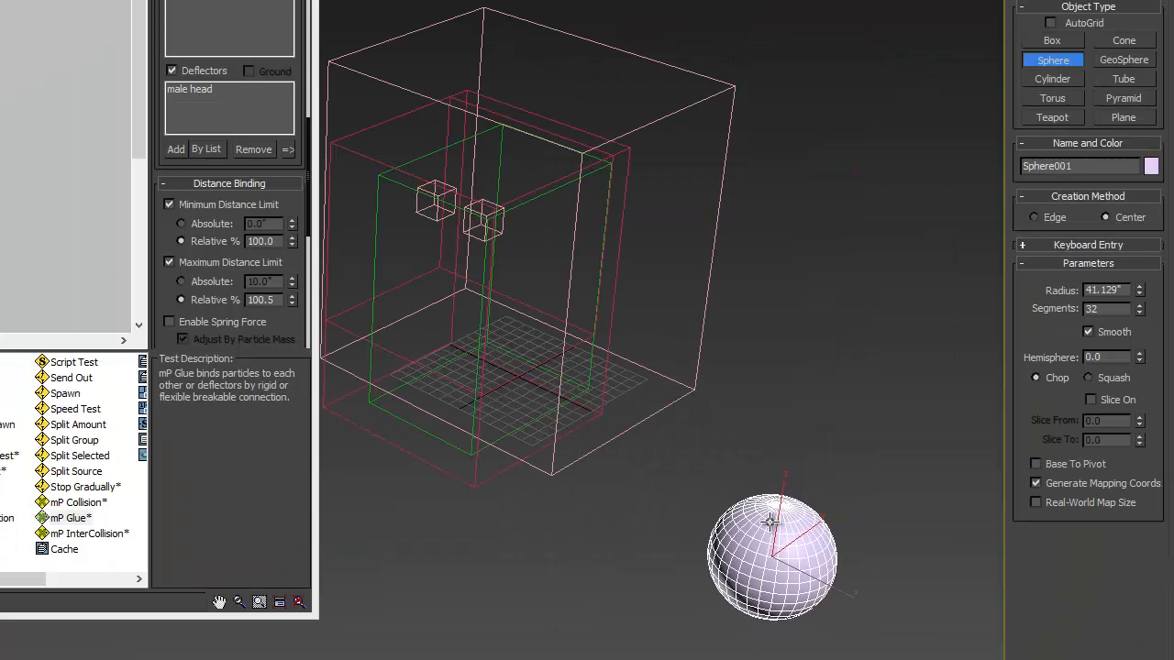
pyautogui.rightClick(770, 521)
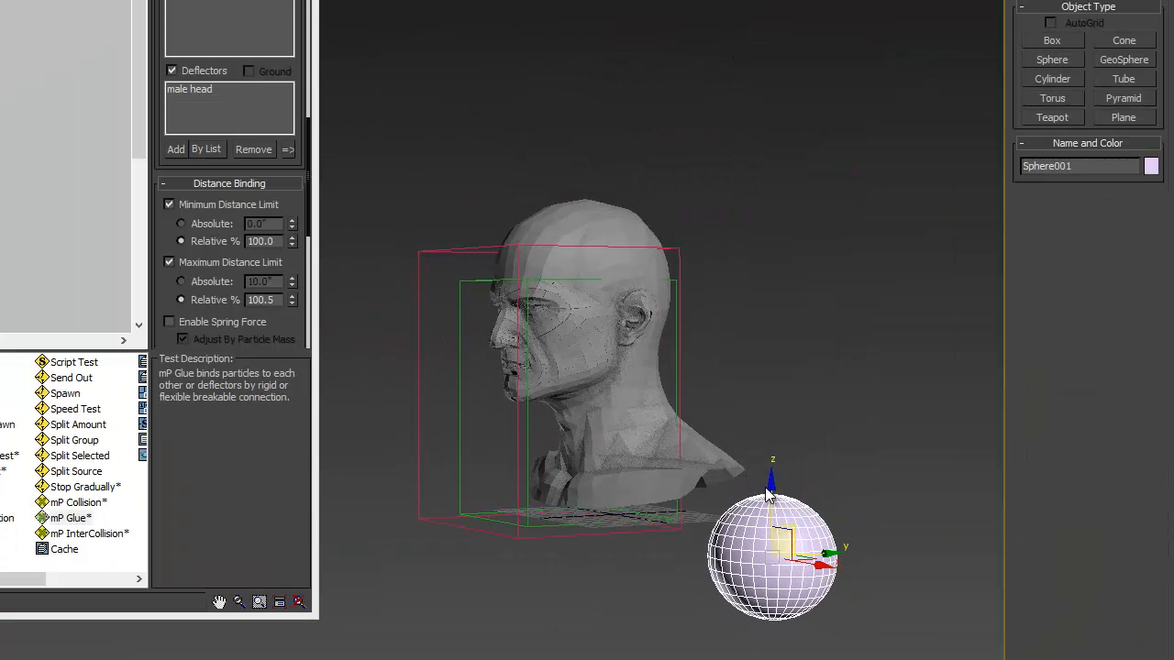
pyautogui.moveTo(770, 480); pyautogui.dragTo(759, 253)
pyautogui.keyDown('alt'); pyautogui.moveTo(730, 442); pyautogui.dragTo(649, 446, button='middle'); pyautogui.keyUp('alt')
pyautogui.moveTo(834, 336); pyautogui.dragTo(749, 314)
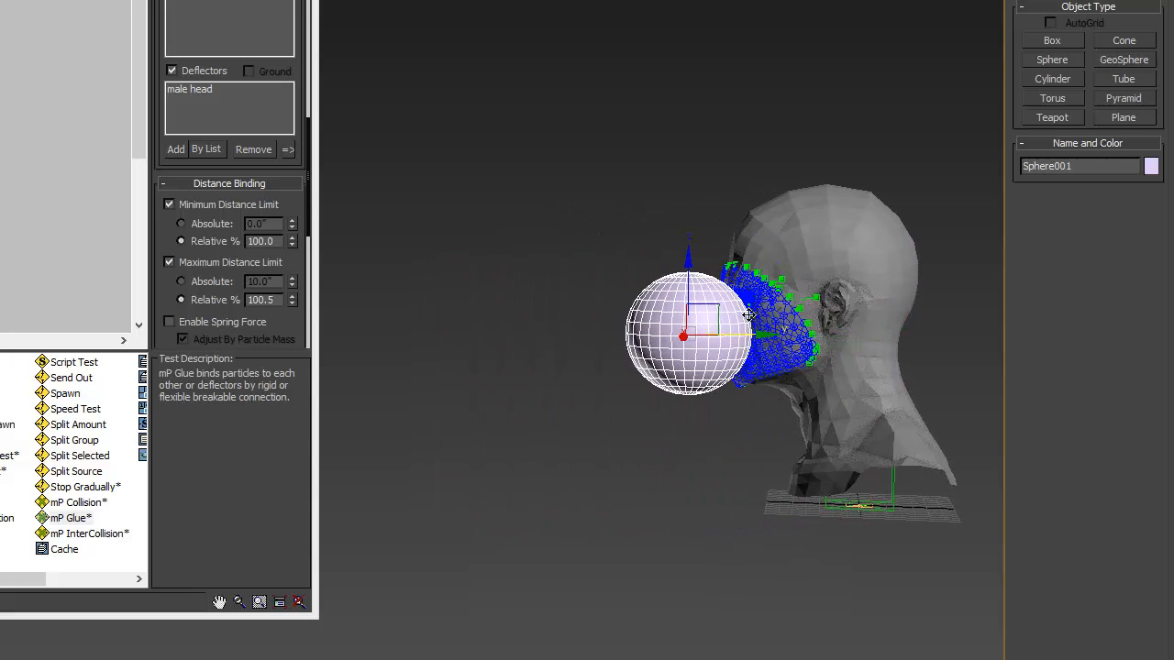
pyautogui.moveTo(690, 274); pyautogui.dragTo(689, 298)
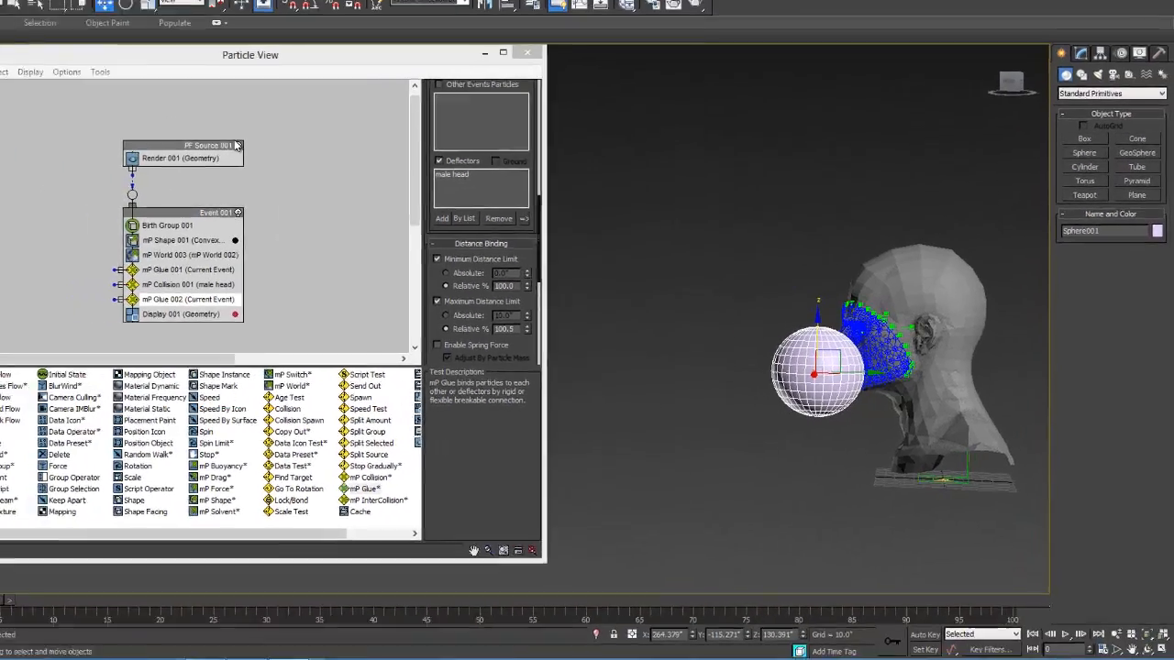
# Turn off the PF Source and shift the sphere along Y to about -107 inches.
pyautogui.click(25, 85)
pyautogui.keyDown('alt'); pyautogui.moveTo(764, 407); pyautogui.dragTo(780, 415, button='middle'); pyautogui.keyUp('alt')
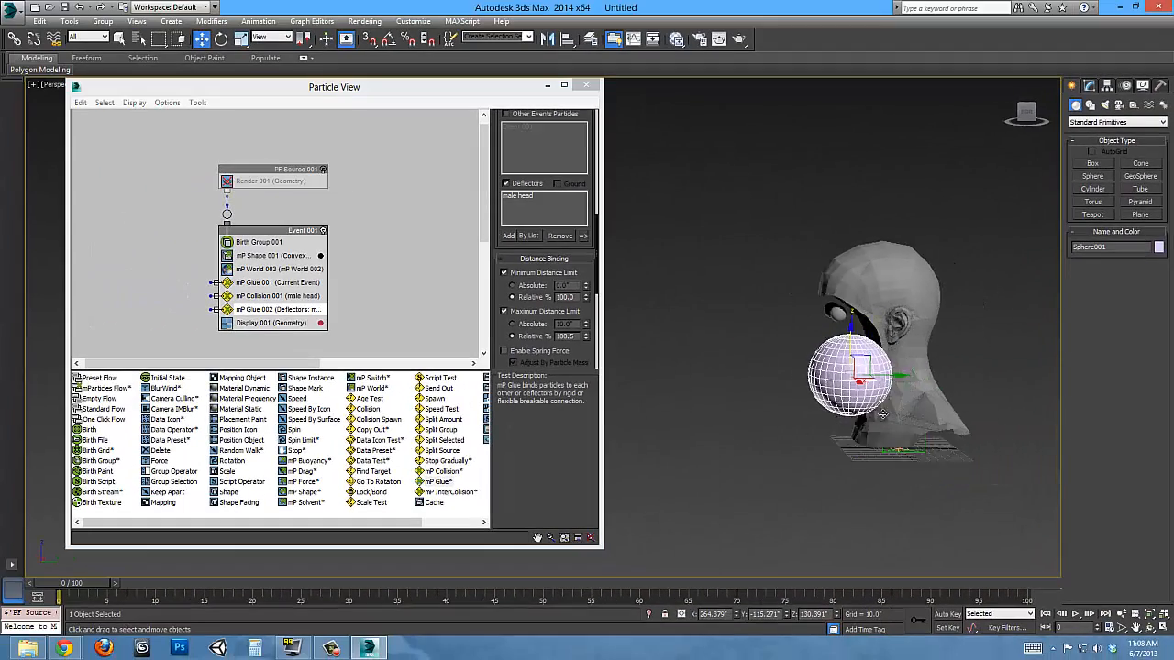
pyautogui.keyDown('alt'); pyautogui.moveTo(882, 415); pyautogui.dragTo(853, 409, button='middle'); pyautogui.keyUp('alt')
pyautogui.moveTo(885, 375); pyautogui.dragTo(893, 377)
pyautogui.moveTo(876, 377); pyautogui.dragTo(912, 391, button='middle')
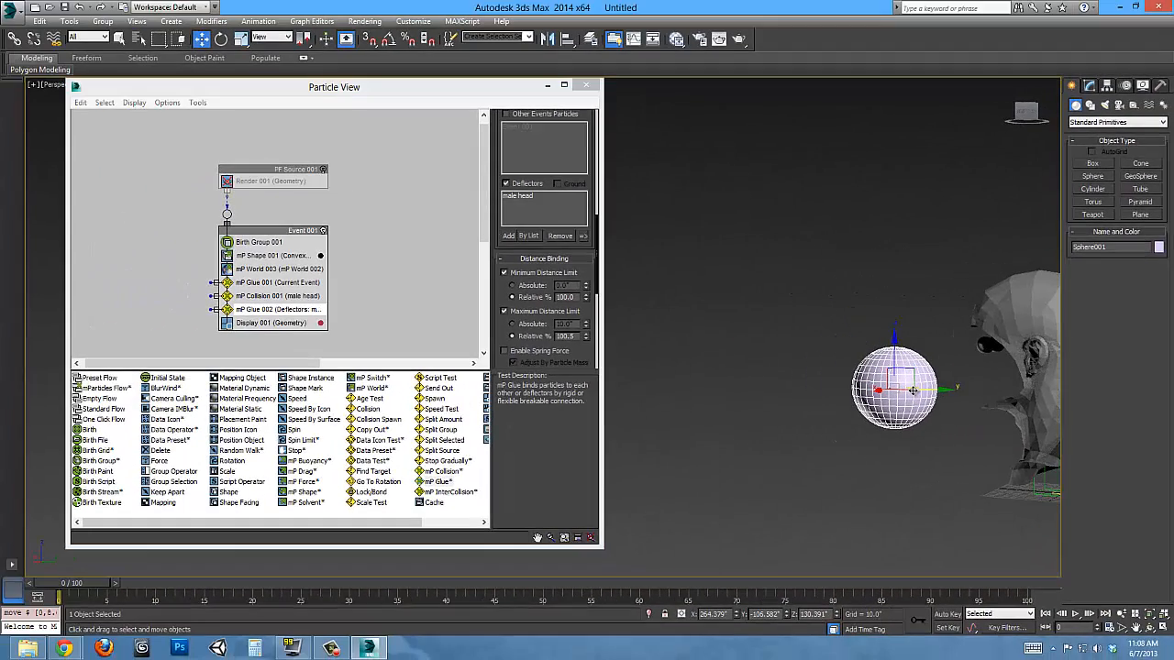
# Using the Left view, scale the sphere uniformly to about 67% and raise it to about 140 inches in Z.
pyautogui.press('l')
pyautogui.moveTo(849, 235); pyautogui.dragTo(838, 409, button='middle')
pyautogui.scroll(-2, 838, 409)
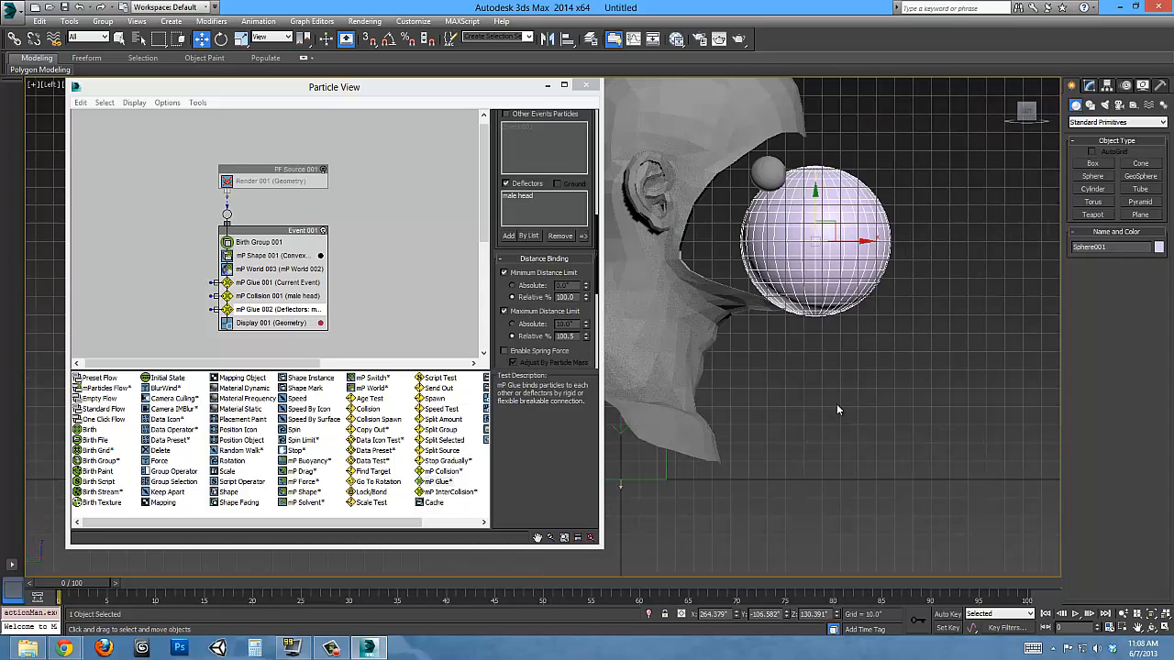
pyautogui.moveTo(818, 318); pyautogui.dragTo(825, 381, button='middle')
pyautogui.moveTo(842, 279); pyautogui.dragTo(833, 304)
pyautogui.press('r')
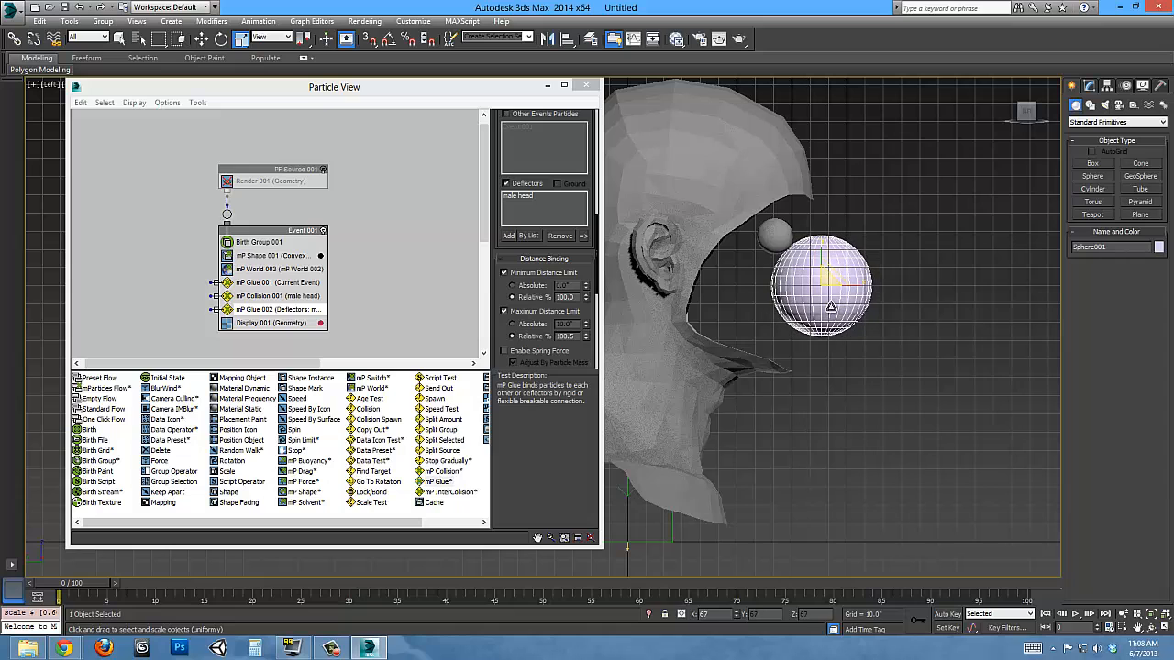
pyautogui.rightClick(833, 304)
pyautogui.click(844, 317)
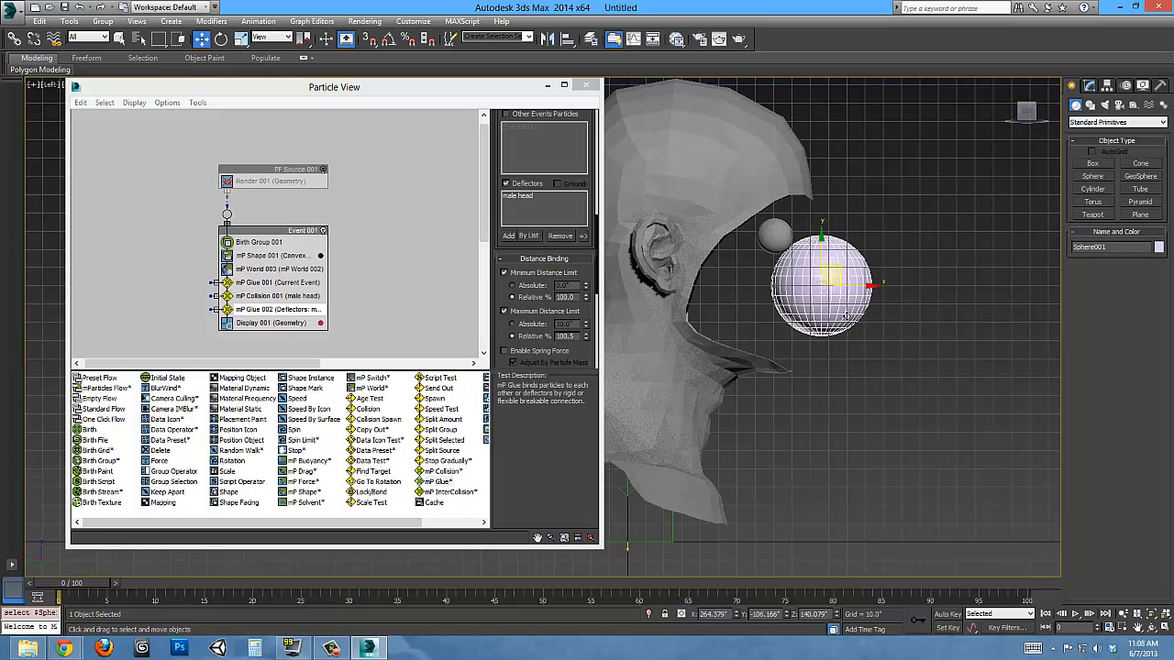
# Turn on Auto Key and key the sphere's starting position beside the head at frame 30.
pyautogui.moveTo(846, 317); pyautogui.dragTo(917, 362, button='middle')
pyautogui.press('p')
pyautogui.press('z')
pyautogui.scroll(-5, 887, 333)
pyautogui.scroll(-5, 821, 352)
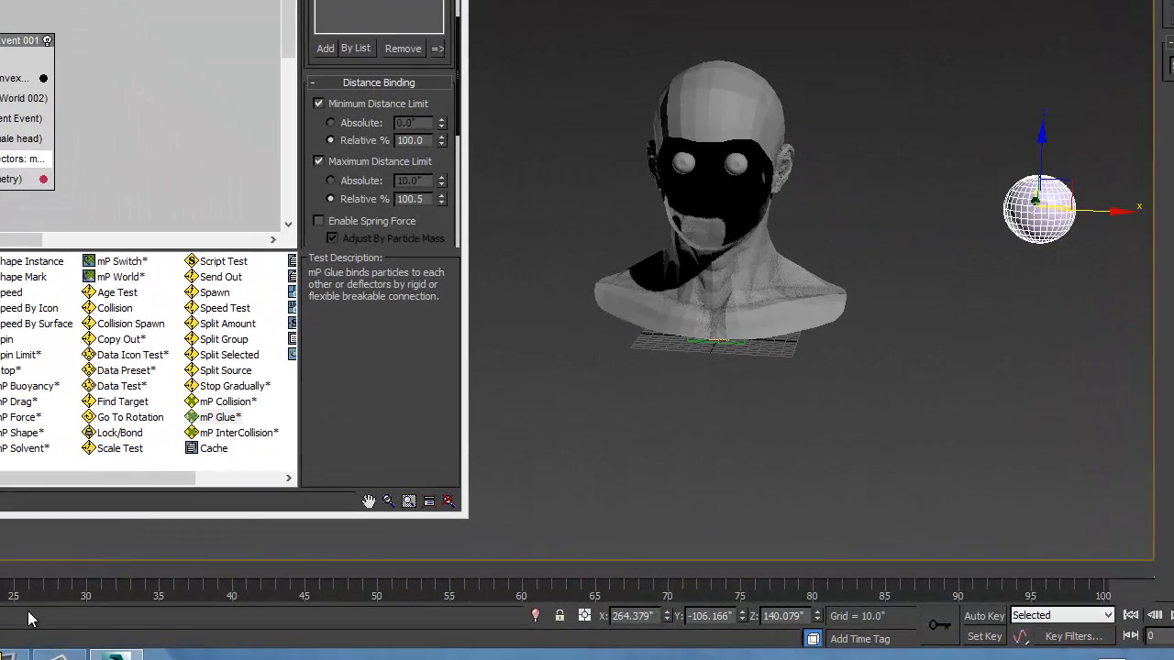
pyautogui.moveTo(102, 574)
pyautogui.mouseDown()
pyautogui.moveTo(85, 570)
pyautogui.moveTo(99, 570)
pyautogui.mouseUp()
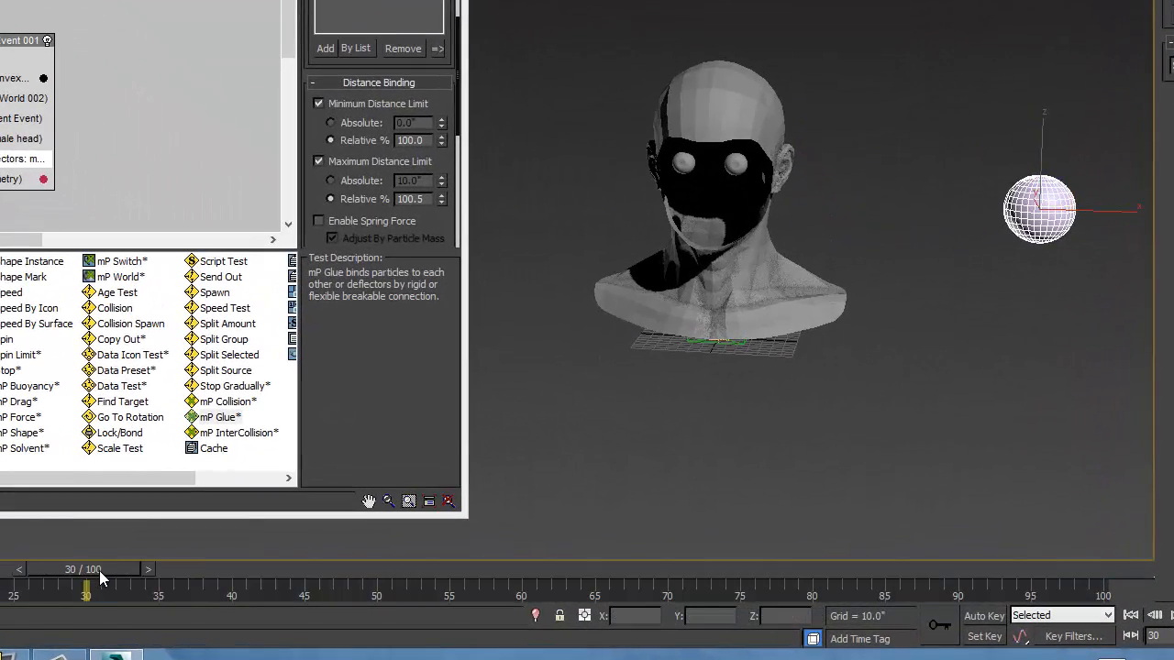
pyautogui.click(981, 615)
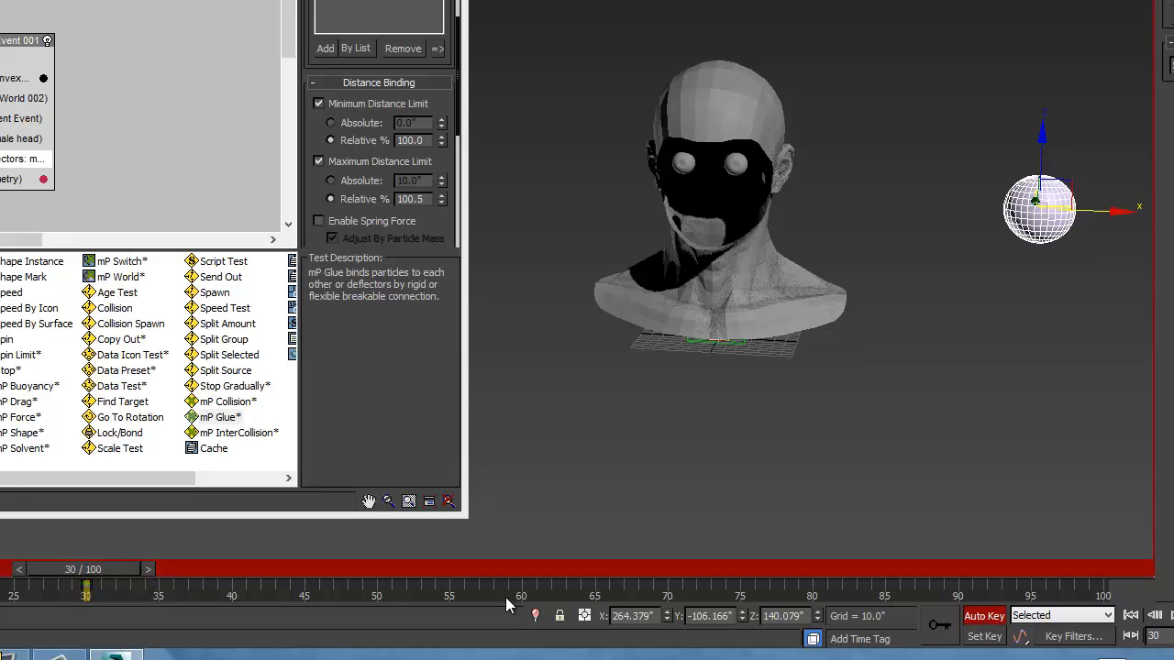
pyautogui.moveTo(127, 578); pyautogui.dragTo(426, 573)
# Keyframe the sphere at frame 50 on the opposite side of the head, at about X -224 inches, and scrub the animation.
pyautogui.moveTo(286, 576); pyautogui.dragTo(389, 571)
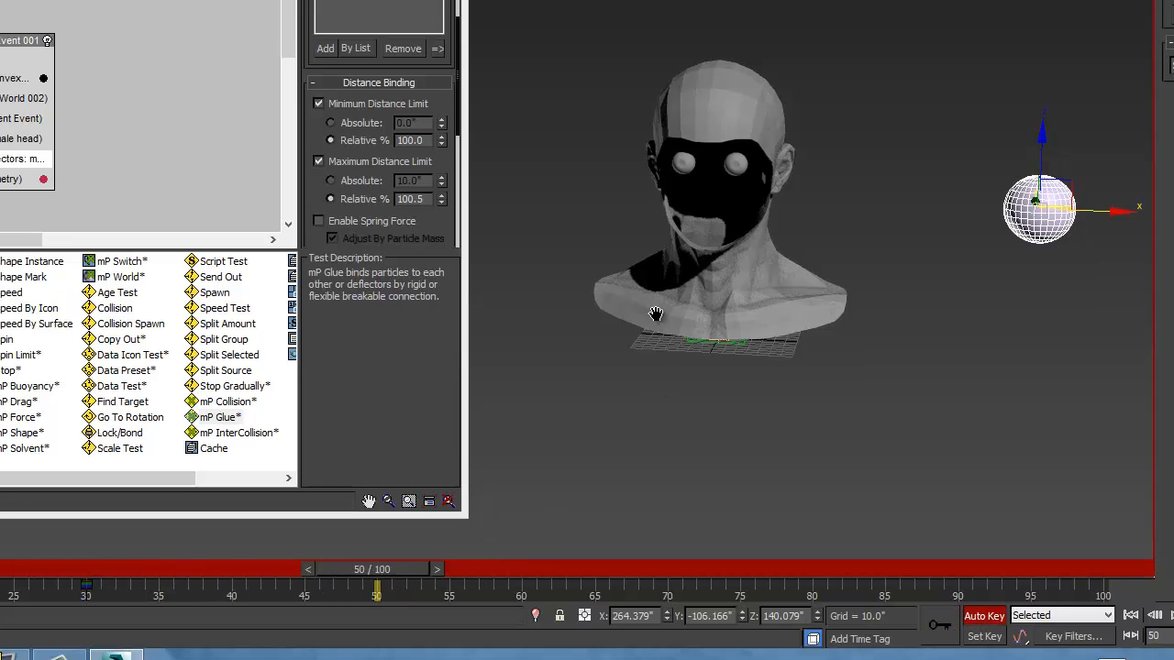
pyautogui.moveTo(655, 315); pyautogui.dragTo(672, 370, button='middle')
pyautogui.moveTo(1046, 258); pyautogui.dragTo(469, 233)
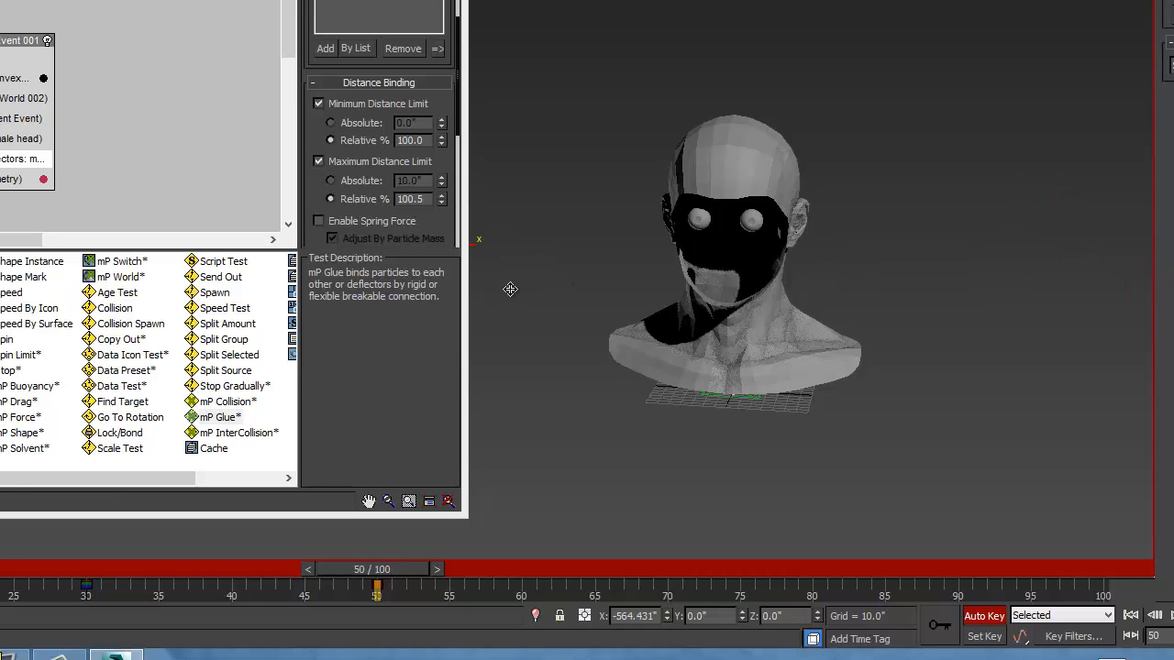
pyautogui.keyDown('alt'); pyautogui.moveTo(517, 289); pyautogui.dragTo(726, 320, button='middle'); pyautogui.keyUp('alt')
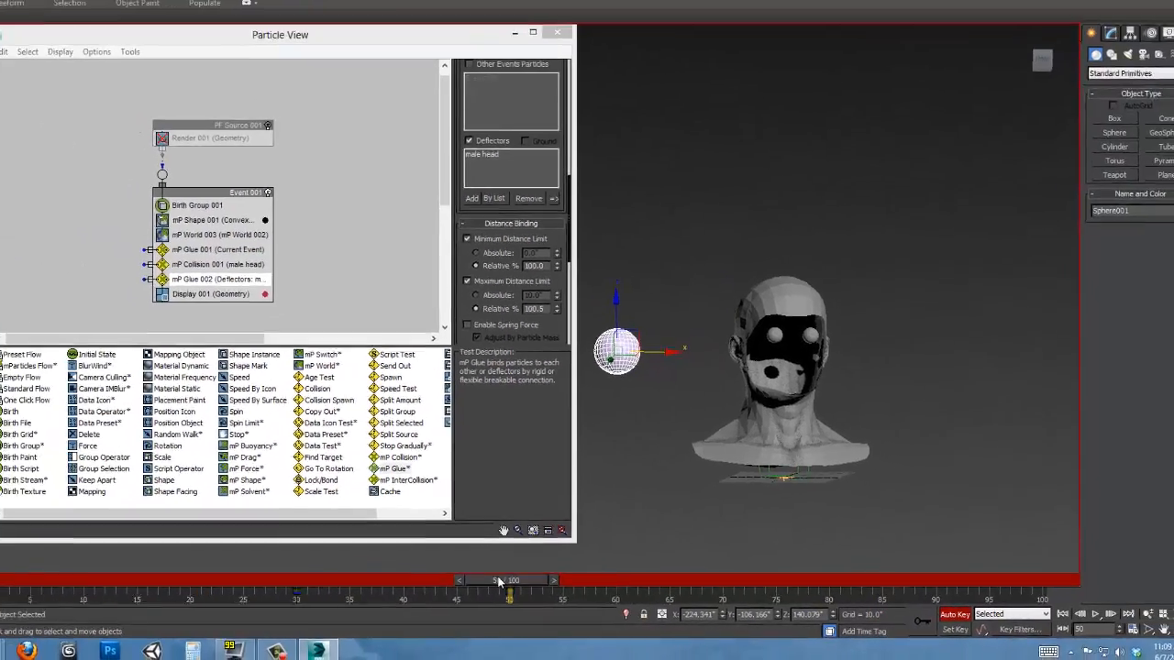
pyautogui.moveTo(335, 570); pyautogui.dragTo(234, 569)
pyautogui.moveTo(447, 584); pyautogui.dragTo(73, 591)
pyautogui.press('w')
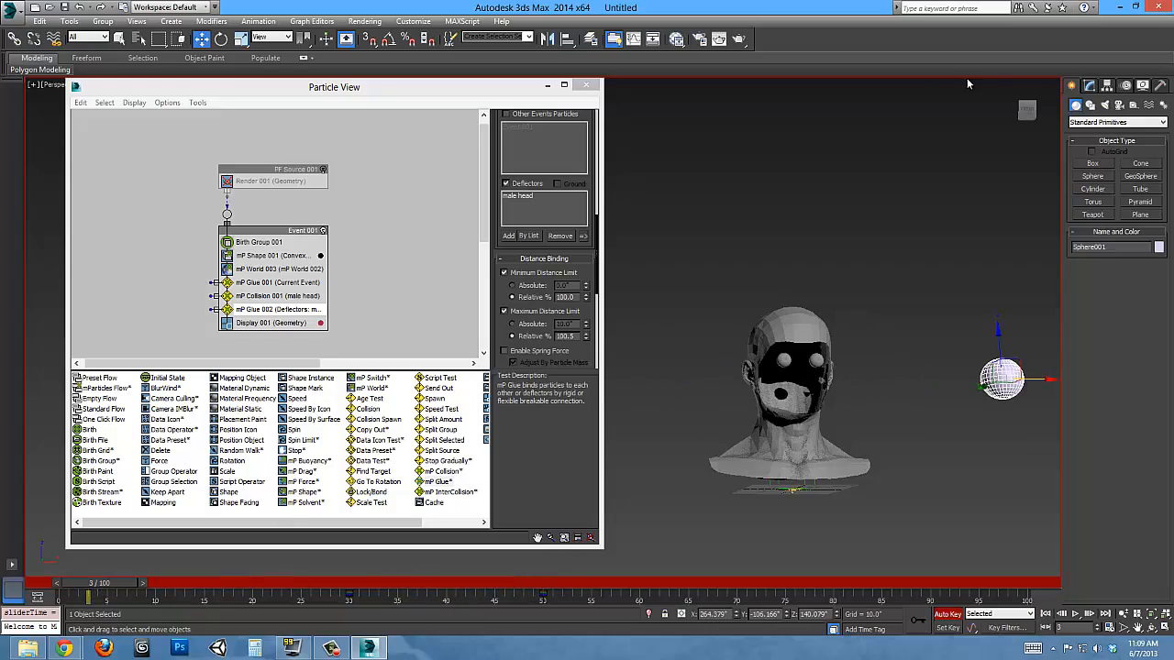
# Apply a PFlow Collision Shape (WSM) modifier to the sphere, enable Smooth Surface and activate it.
pyautogui.click(1090, 84)
pyautogui.click(1162, 121)
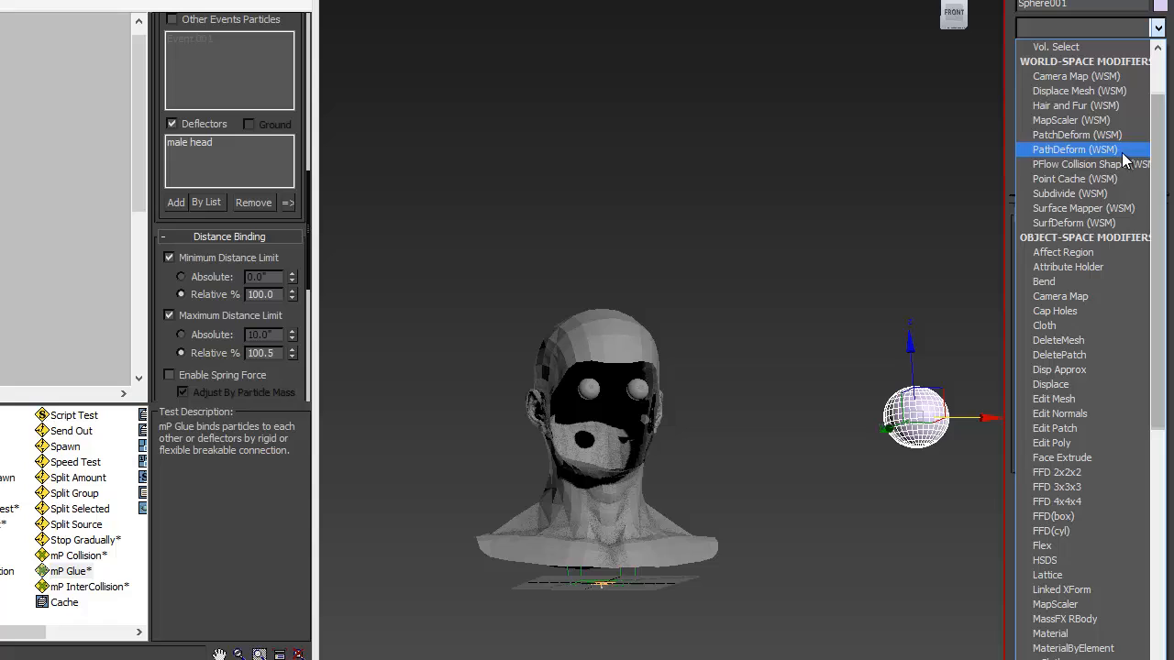
pyautogui.click(1124, 164)
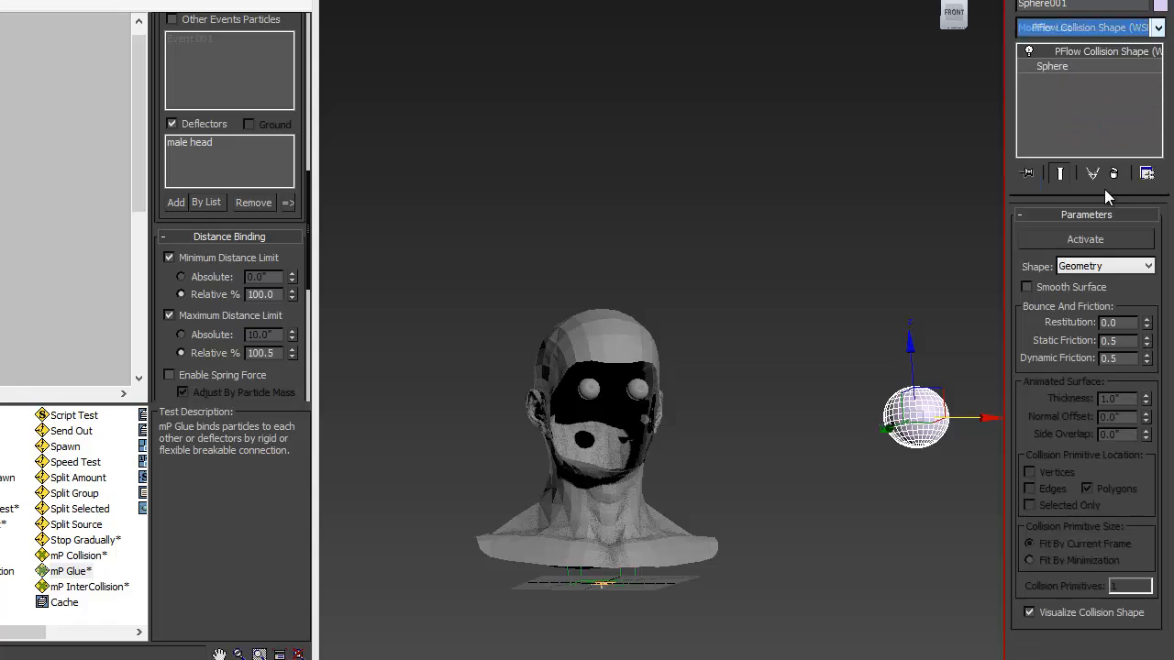
pyautogui.click(1084, 240)
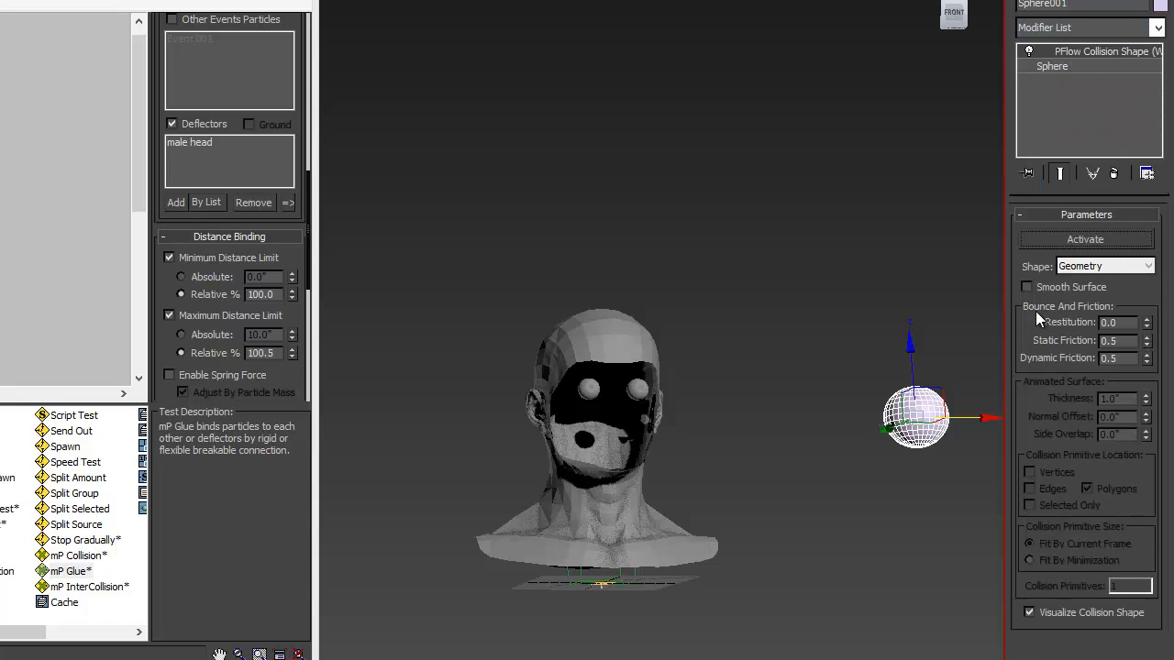
pyautogui.click(1029, 285)
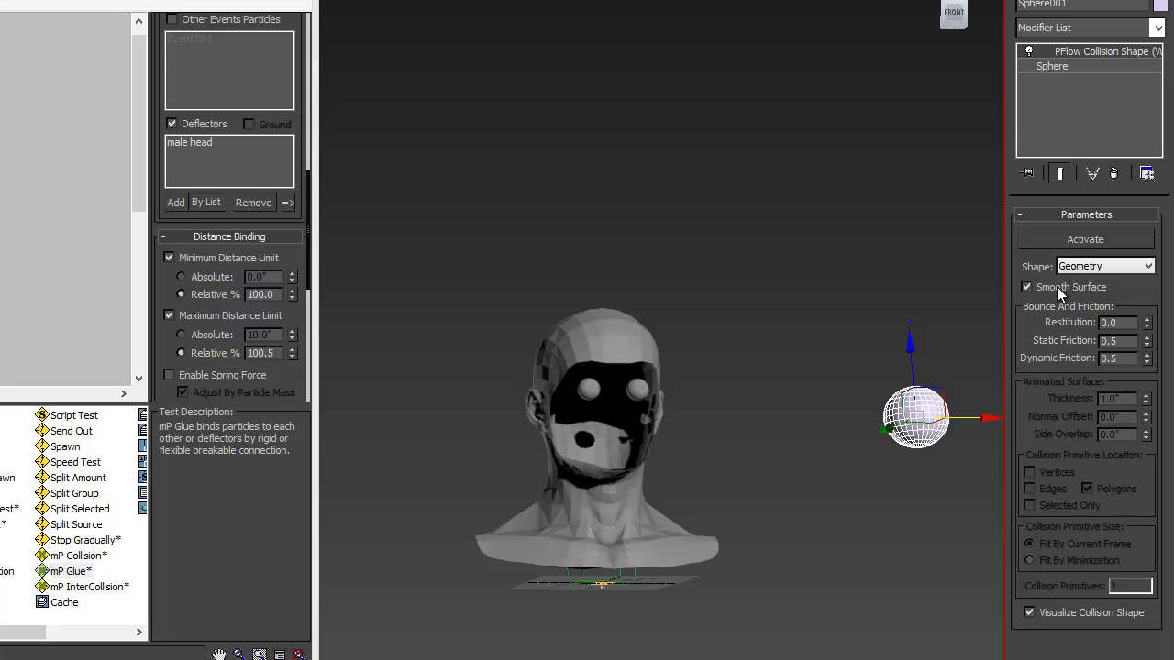
pyautogui.click(1068, 242)
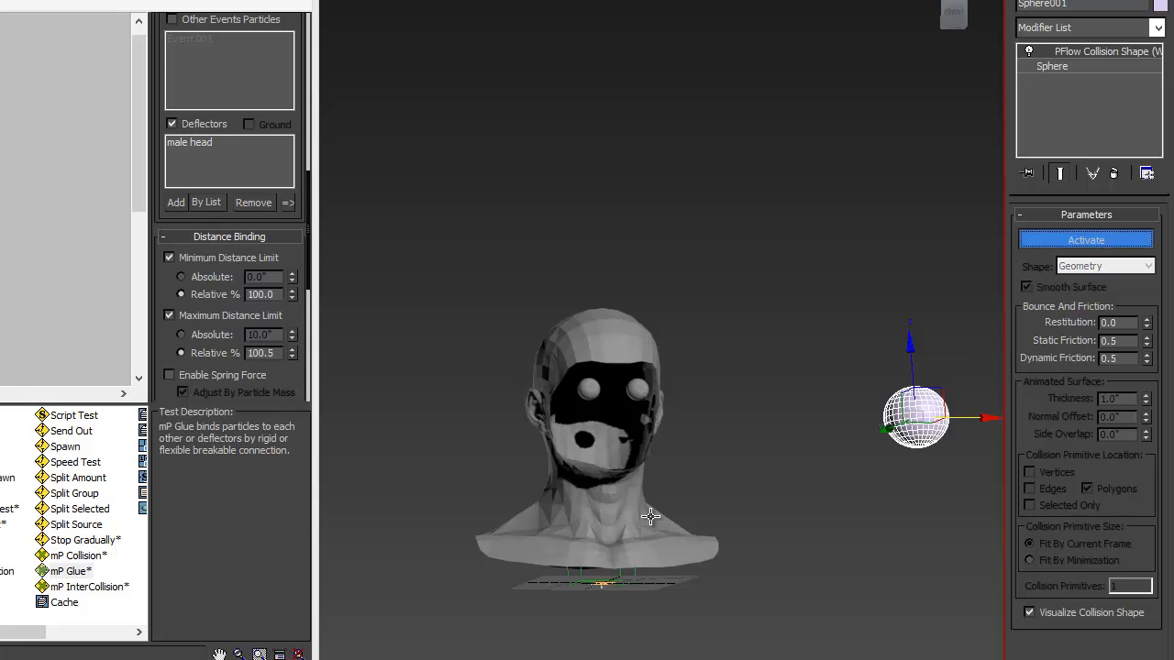
# Return to frame 0 and turn off Auto Key.
pyautogui.keyDown('alt'); pyautogui.moveTo(590, 383); pyautogui.dragTo(538, 397, button='middle'); pyautogui.keyUp('alt')
pyautogui.scroll(2, 522, 395)
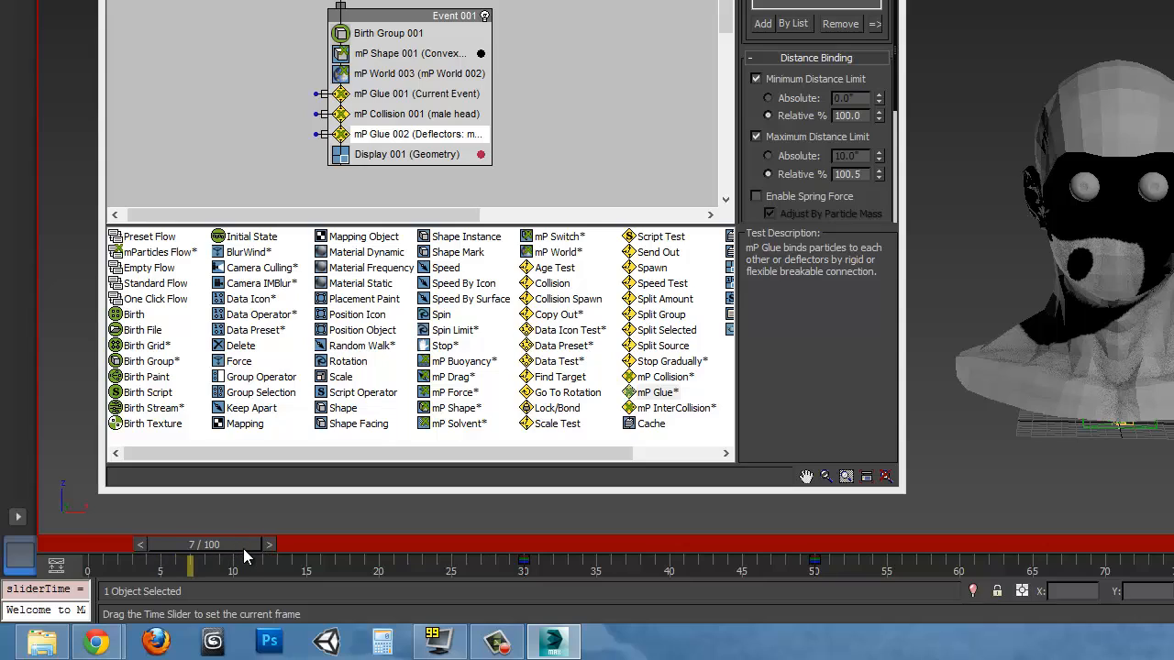
pyautogui.moveTo(243, 548); pyautogui.dragTo(101, 561)
pyautogui.click(979, 613)
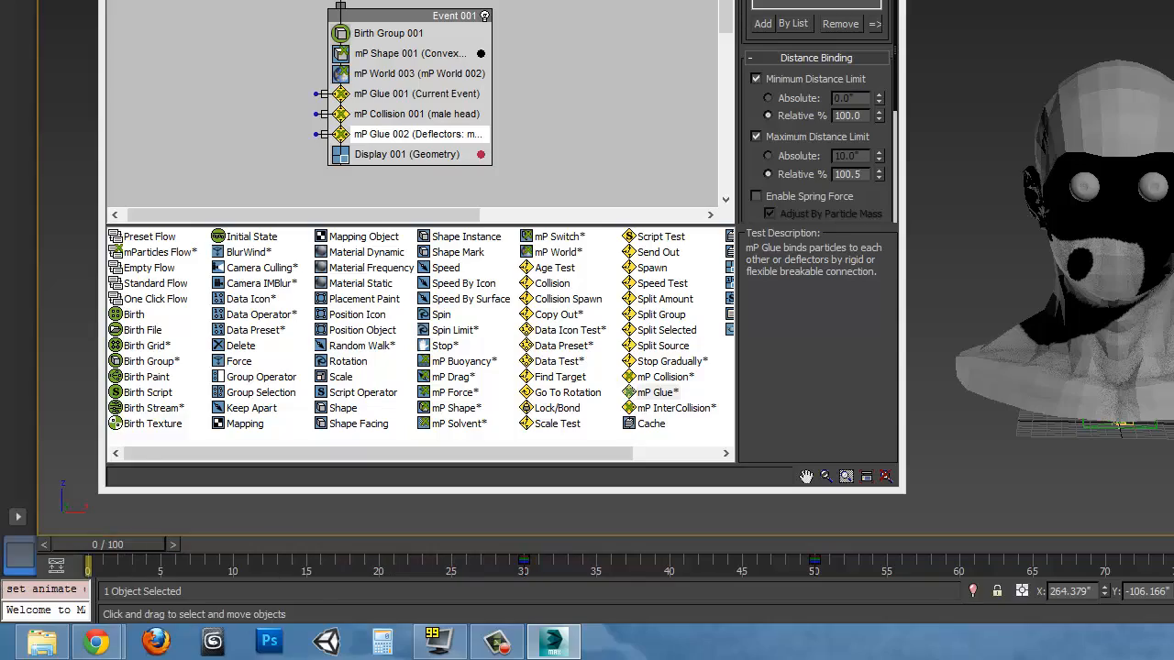
# Add another mP Collision test to Event 001 below the second mP Glue test, with Sphere001 as its deflector.
pyautogui.click(402, 115)
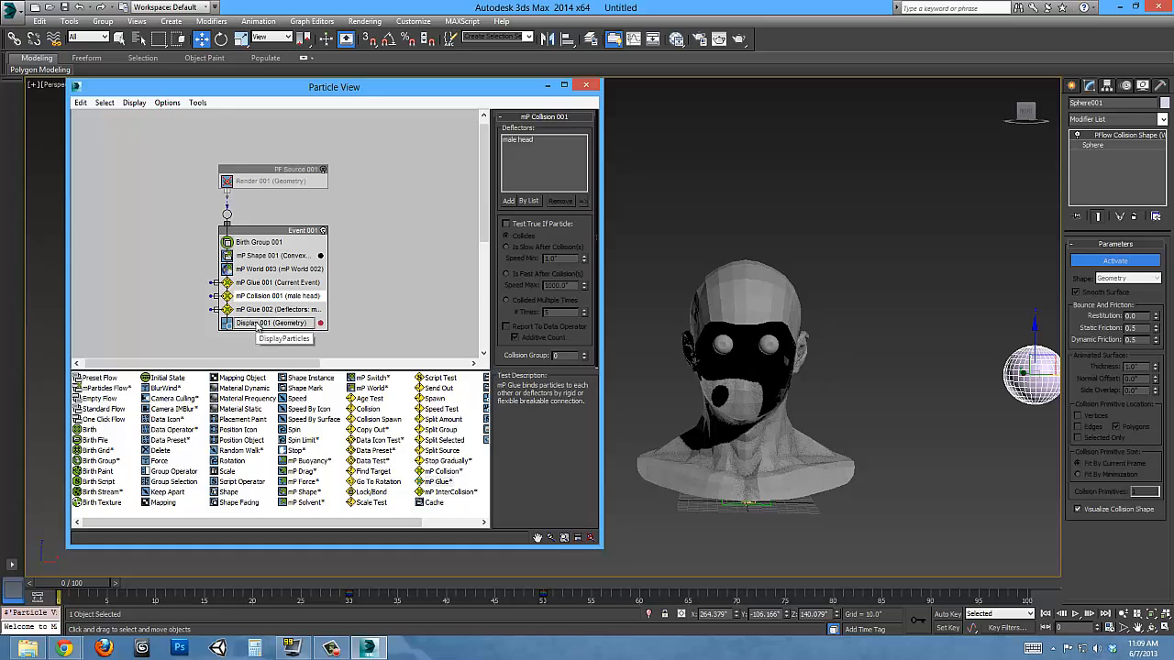
pyautogui.click(271, 322)
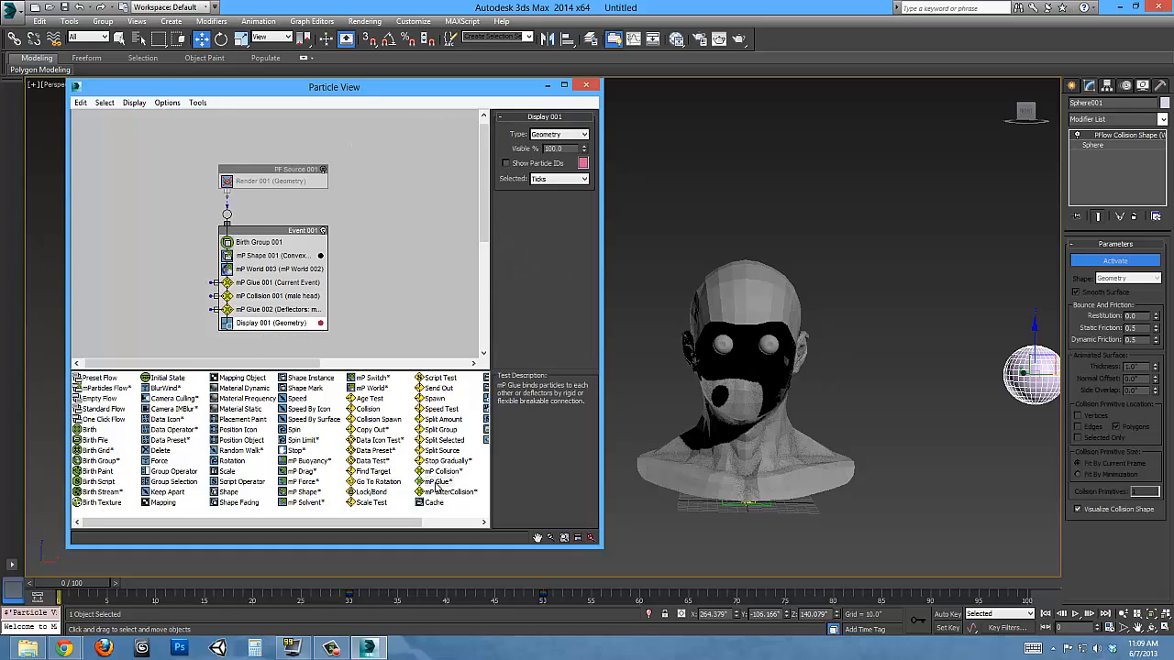
pyautogui.moveTo(443, 472); pyautogui.dragTo(265, 321)
pyautogui.click(244, 325)
pyautogui.click(528, 200)
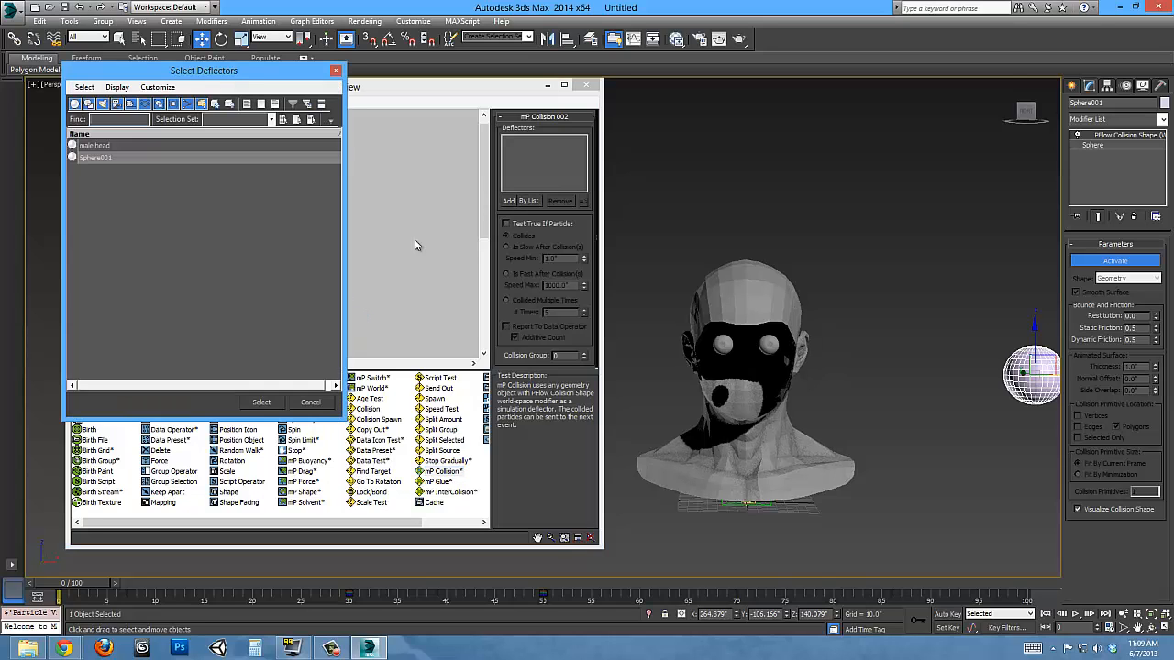
pyautogui.click(91, 159)
pyautogui.click(261, 402)
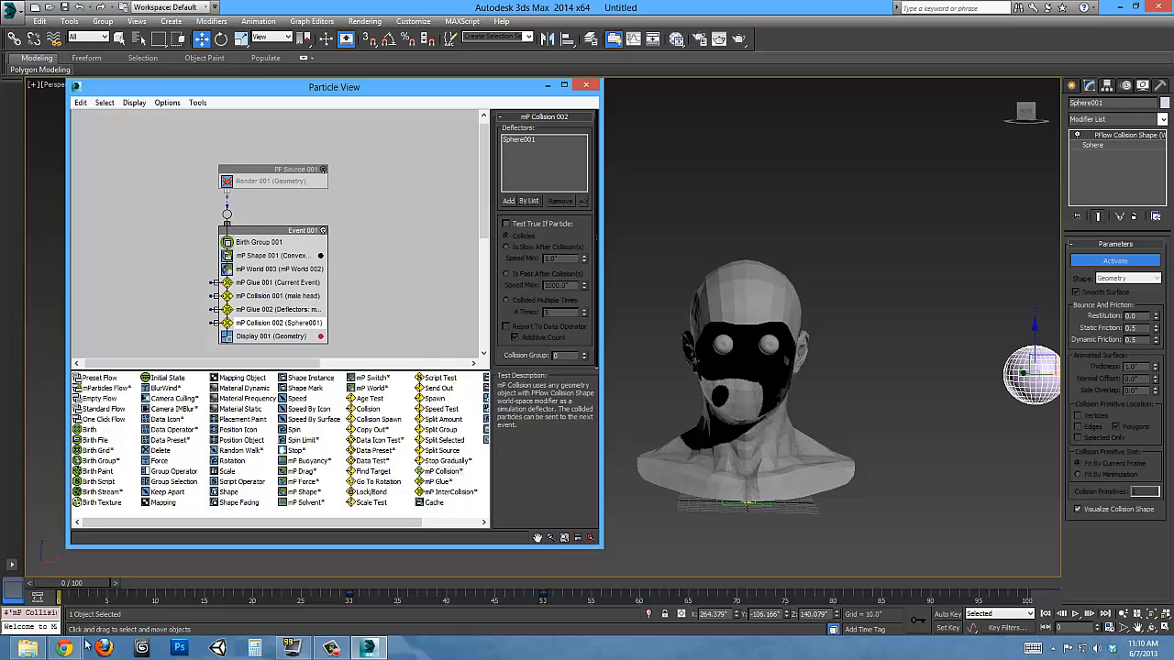
# Turn the PF Source back on and view the bound face particles up close.
pyautogui.click(321, 180)
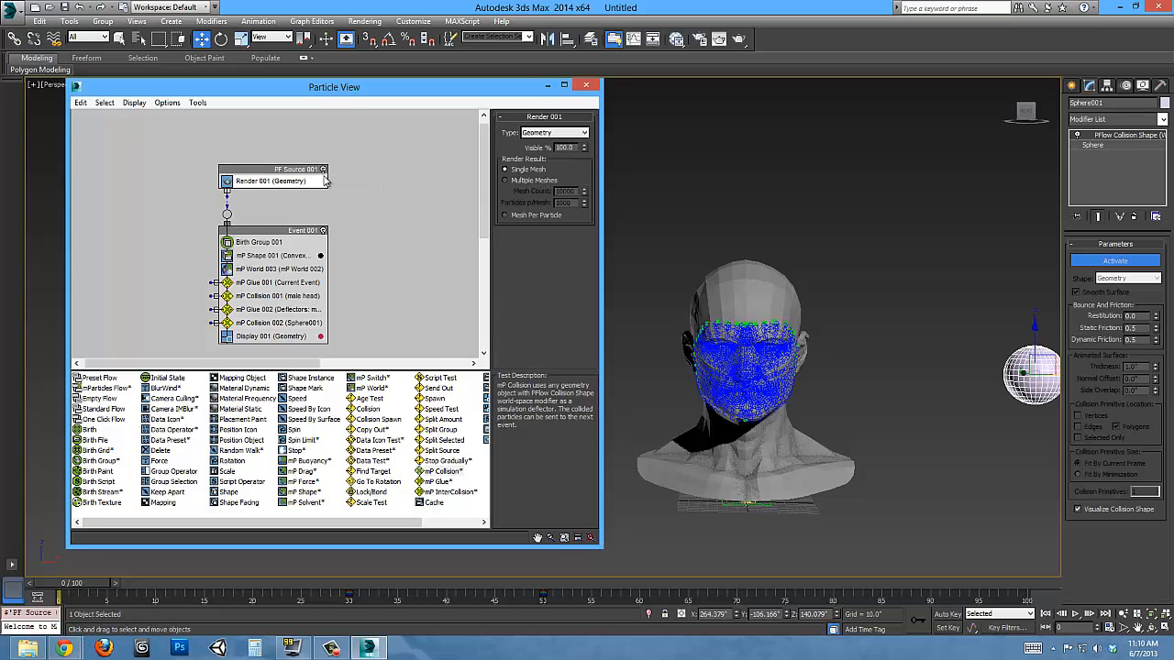
pyautogui.scroll(3, 798, 389)
pyautogui.keyDown('alt'); pyautogui.moveTo(797, 389); pyautogui.dragTo(854, 365, button='middle'); pyautogui.keyUp('alt')
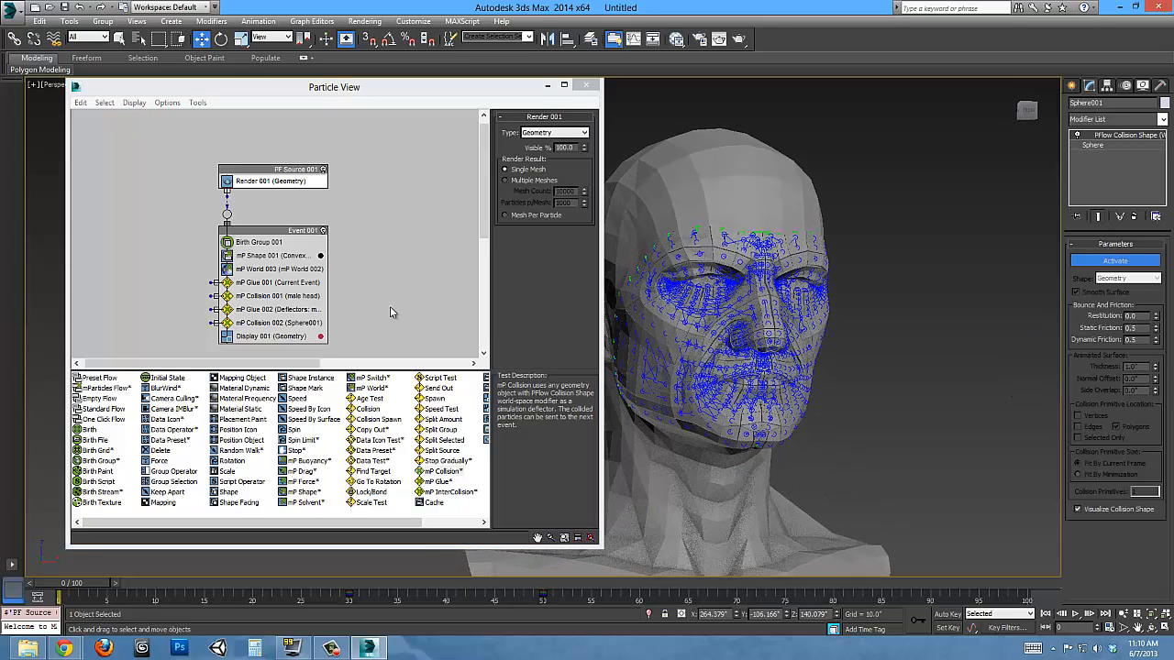
# Turn off Visualize Binding for both mP Glue tests and refresh the viewport at frame 0.
pyautogui.click(256, 309)
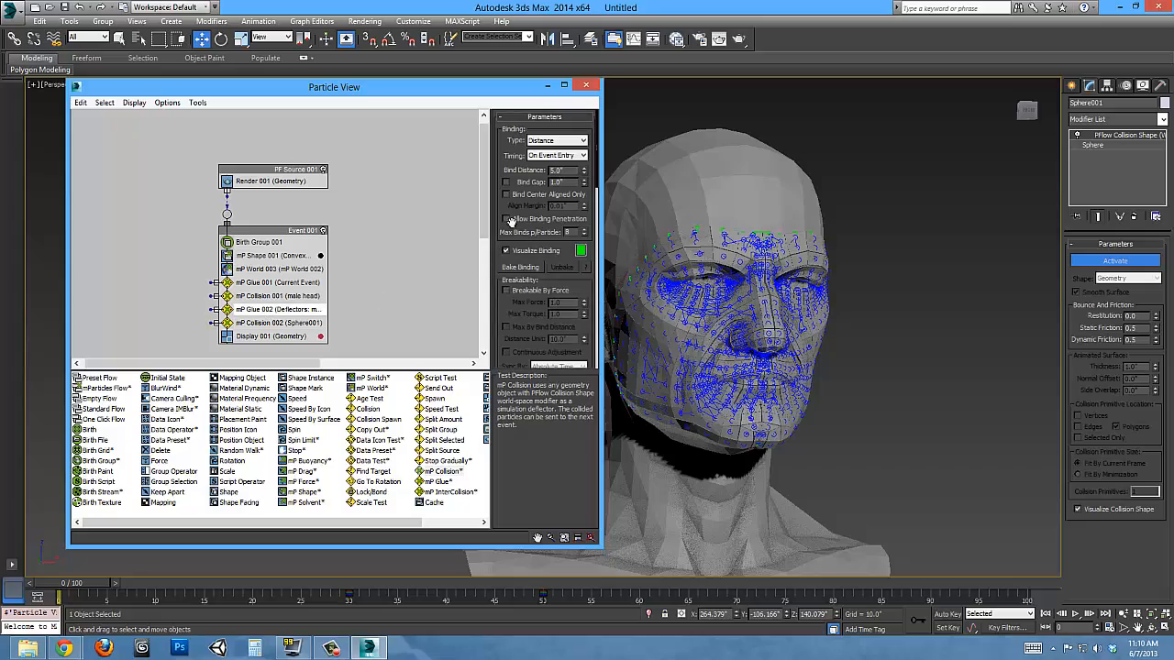
pyautogui.click(275, 283)
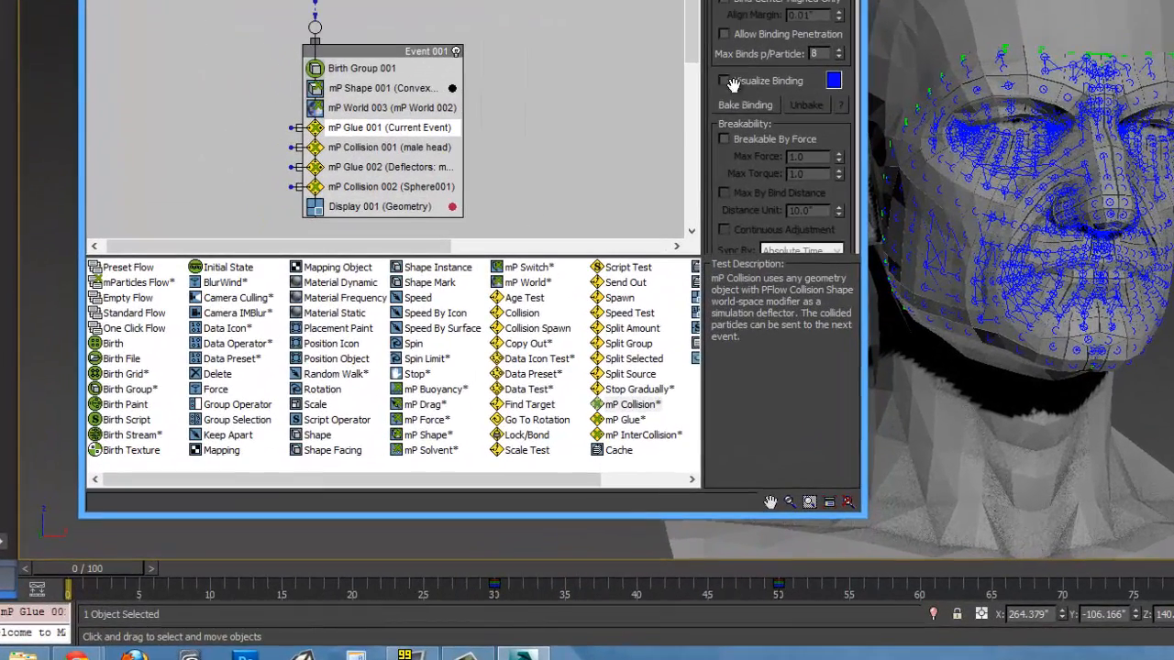
pyautogui.click(604, 178)
pyautogui.moveTo(88, 575); pyautogui.dragTo(101, 575)
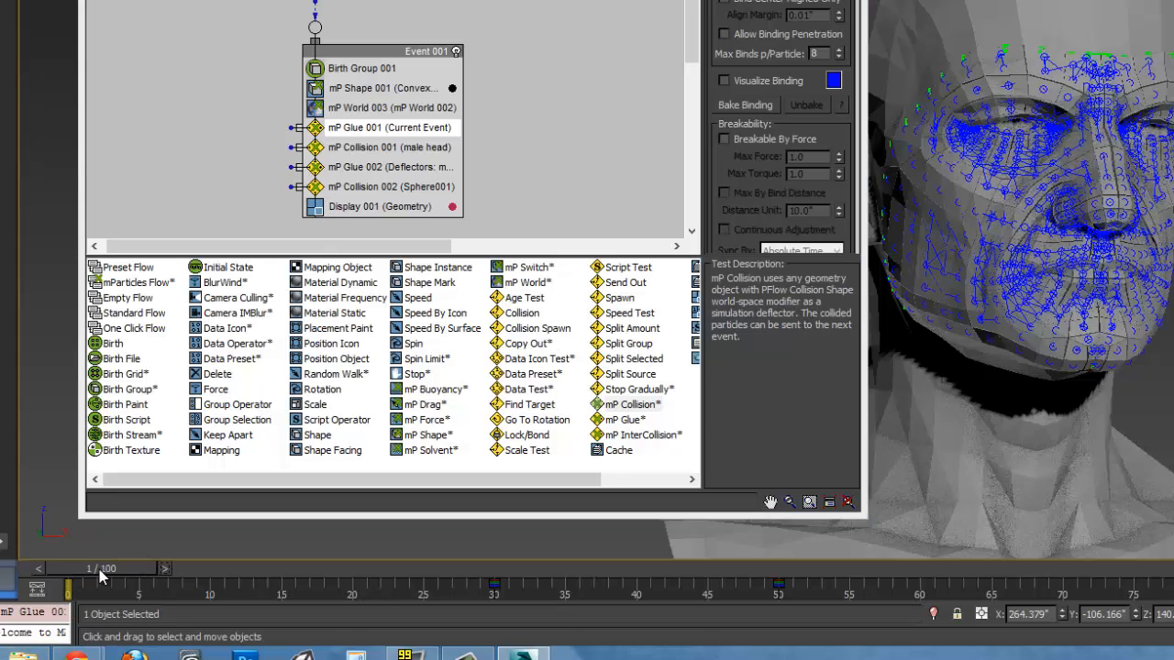
pyautogui.click(39, 569)
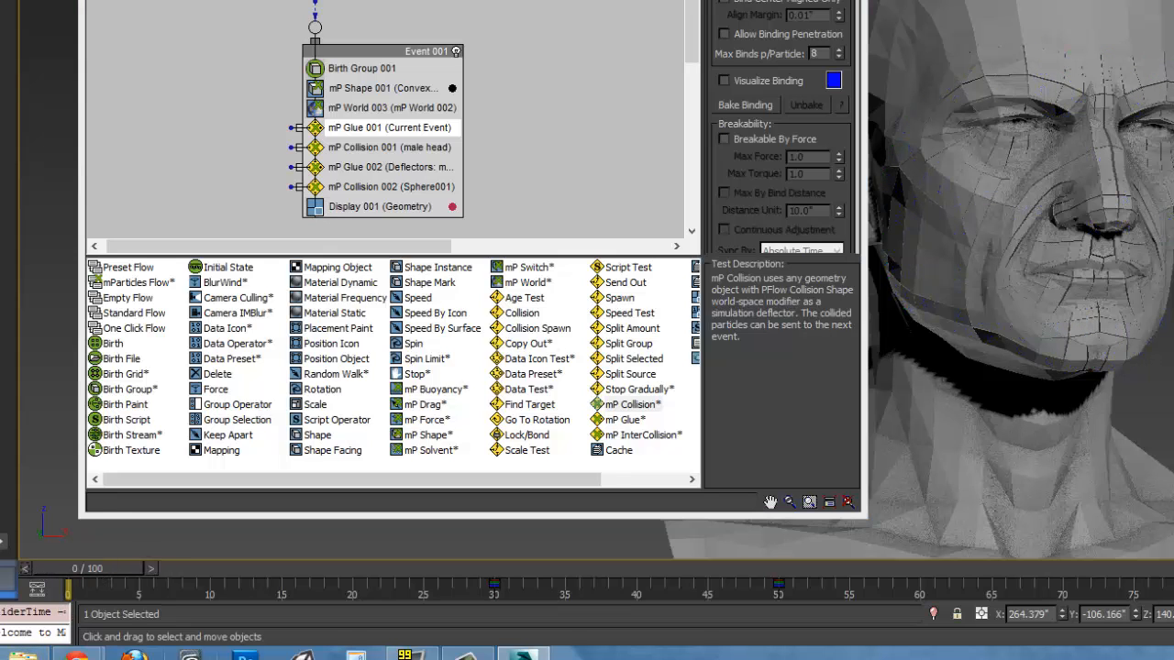
# Scrub the timeline from frame 0 past frame 42 to examine how the face particles react to the sphere.
pyautogui.keyDown('alt'); pyautogui.moveTo(1106, 306); pyautogui.dragTo(1118, 267, button='middle'); pyautogui.keyUp('alt')
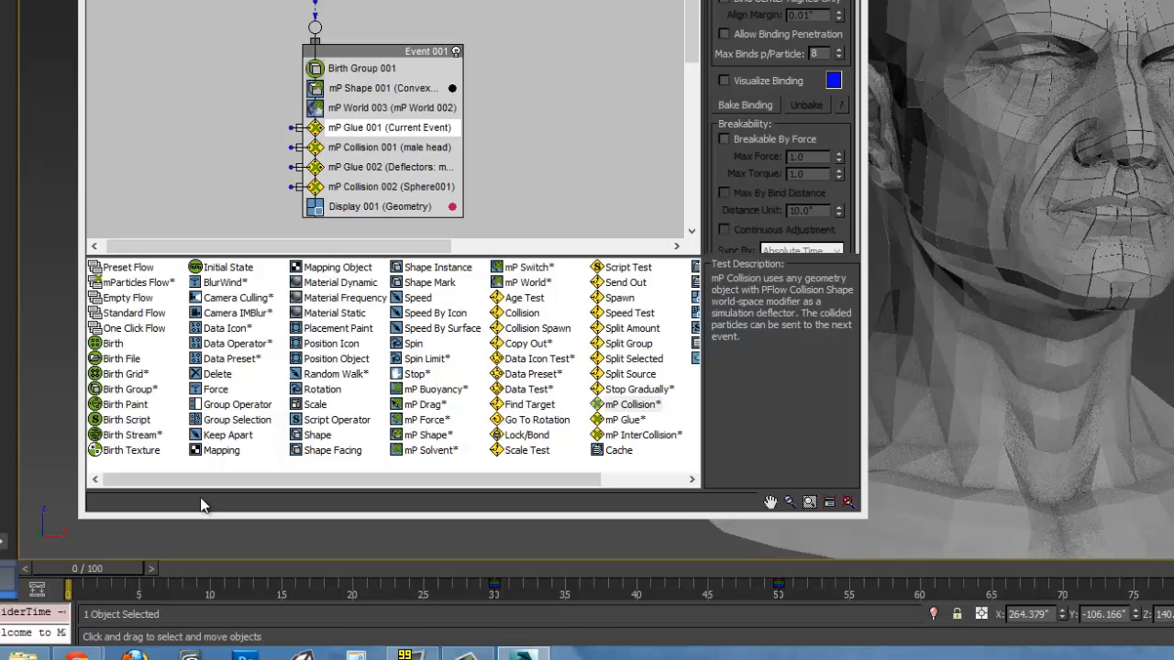
pyautogui.moveTo(88, 568); pyautogui.dragTo(435, 611)
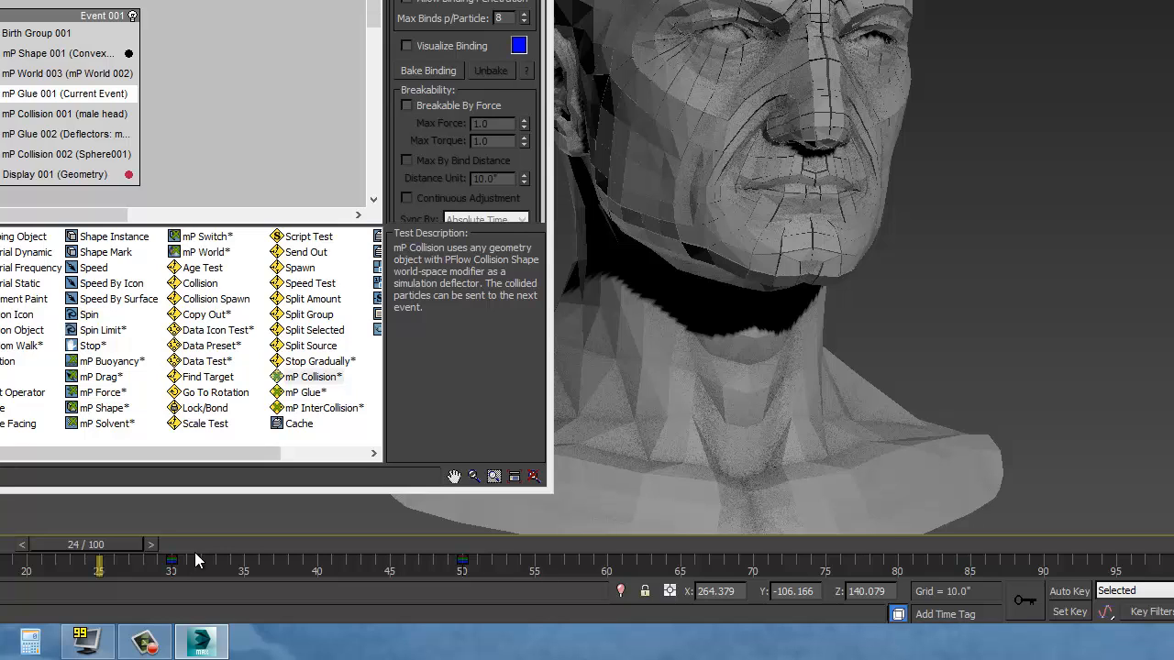
pyautogui.moveTo(195, 554)
pyautogui.mouseDown()
pyautogui.moveTo(293, 545)
pyautogui.moveTo(396, 563)
pyautogui.mouseUp()
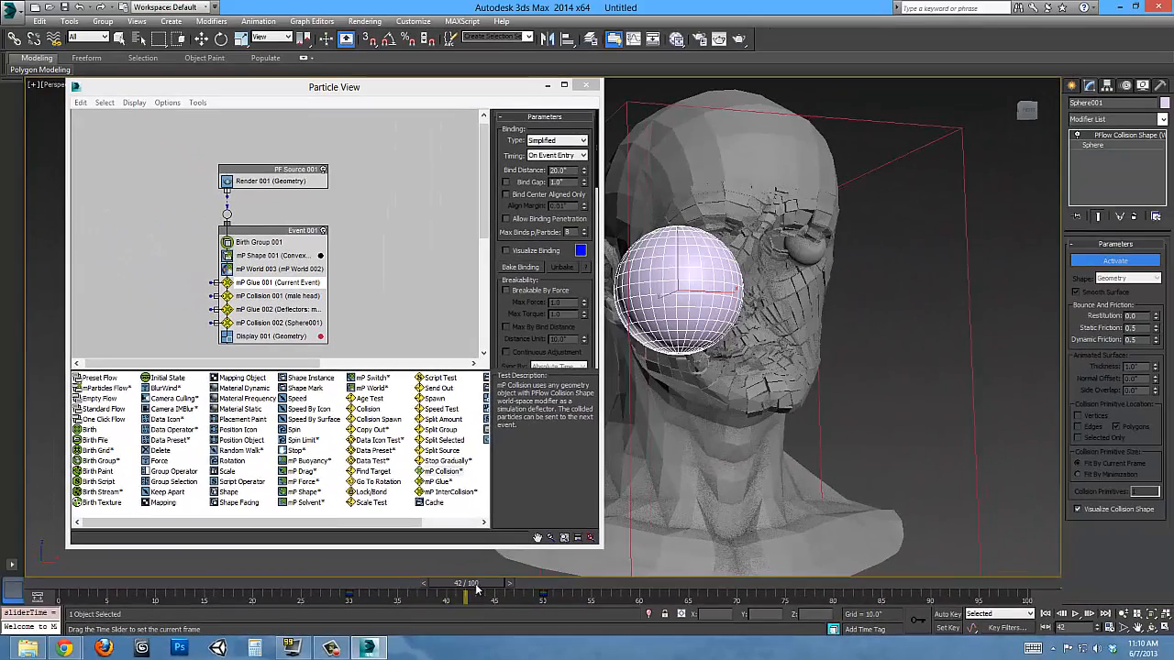
pyautogui.moveTo(476, 589); pyautogui.dragTo(528, 590)
pyautogui.press('w')
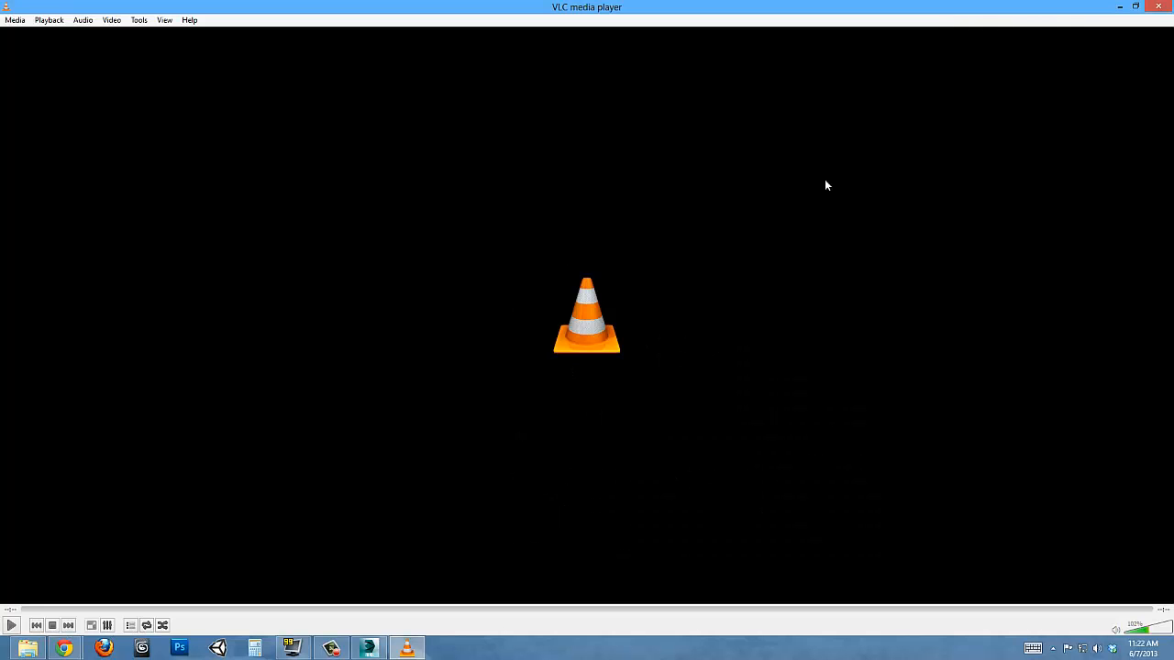
# Switch to VLC media player, play the _scene.avi preview with looping on, and close it to return to 3ds Max.
pyautogui.click(146, 626)
pyautogui.click(11, 626)
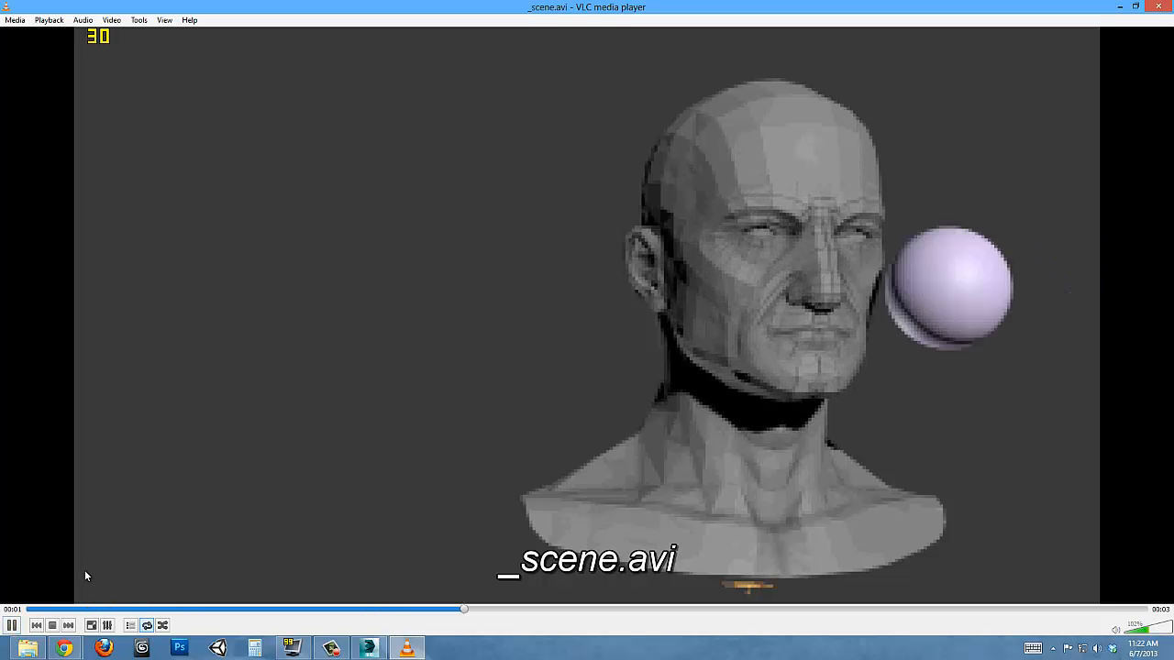
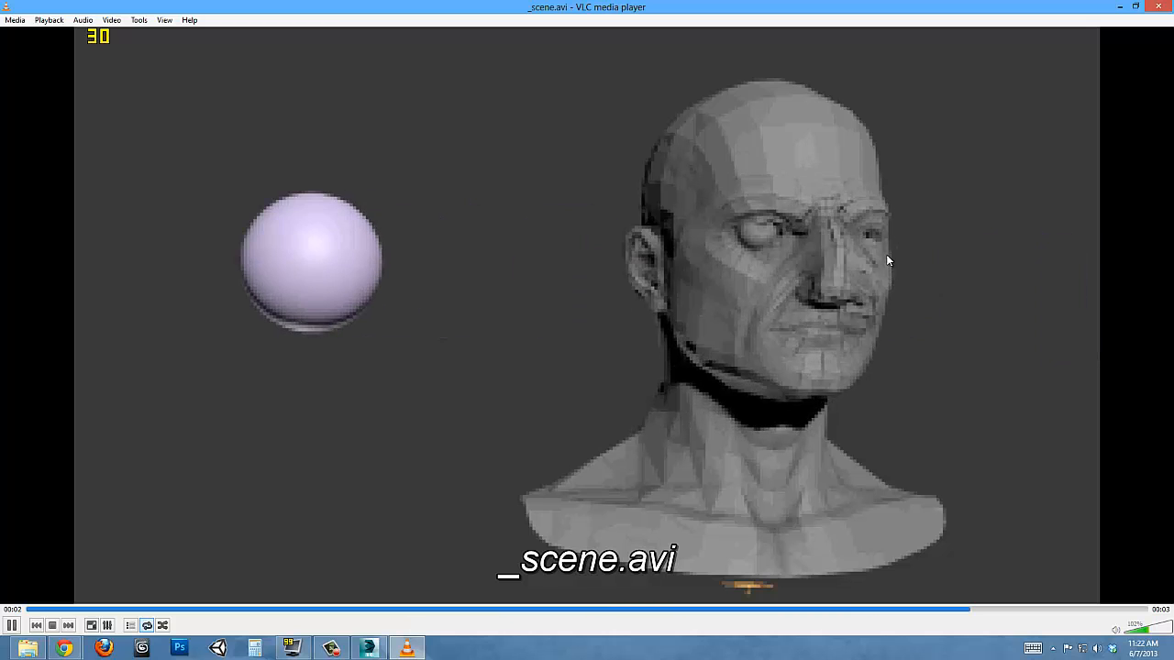
pyautogui.click(1154, 7)
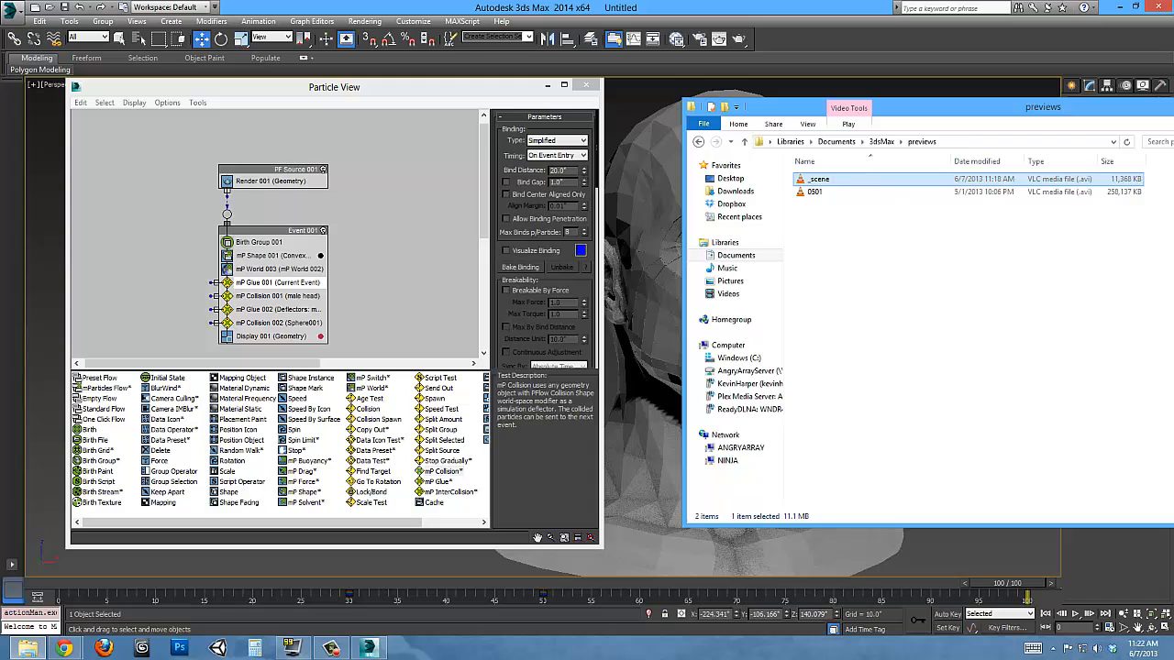
pyautogui.click(607, 139)
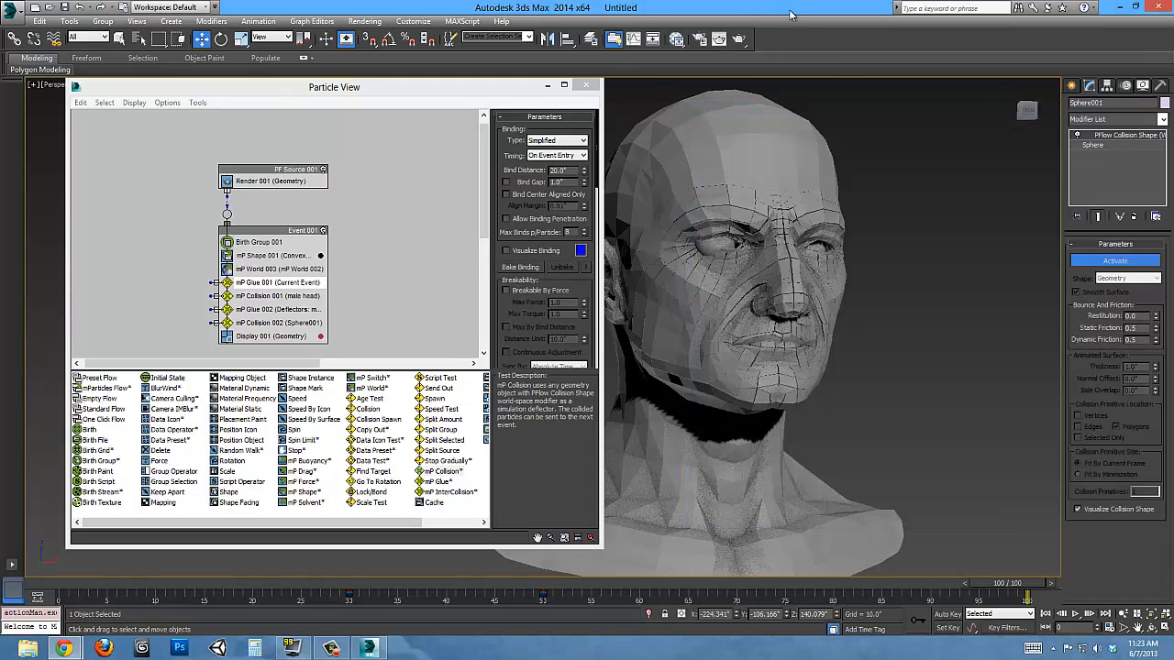
# Set the Display 001 operator's type to None to hide the face particles in the viewport.
pyautogui.scroll(5, 758, 254)
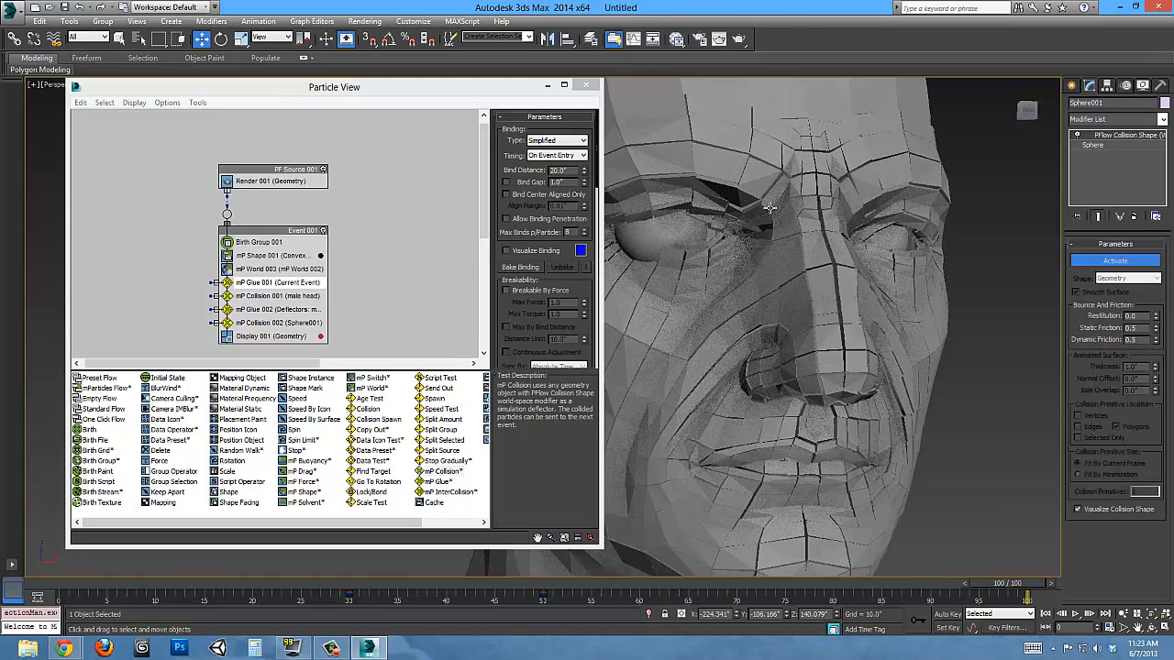
pyautogui.scroll(-3, 778, 303)
pyautogui.scroll(-4, 779, 302)
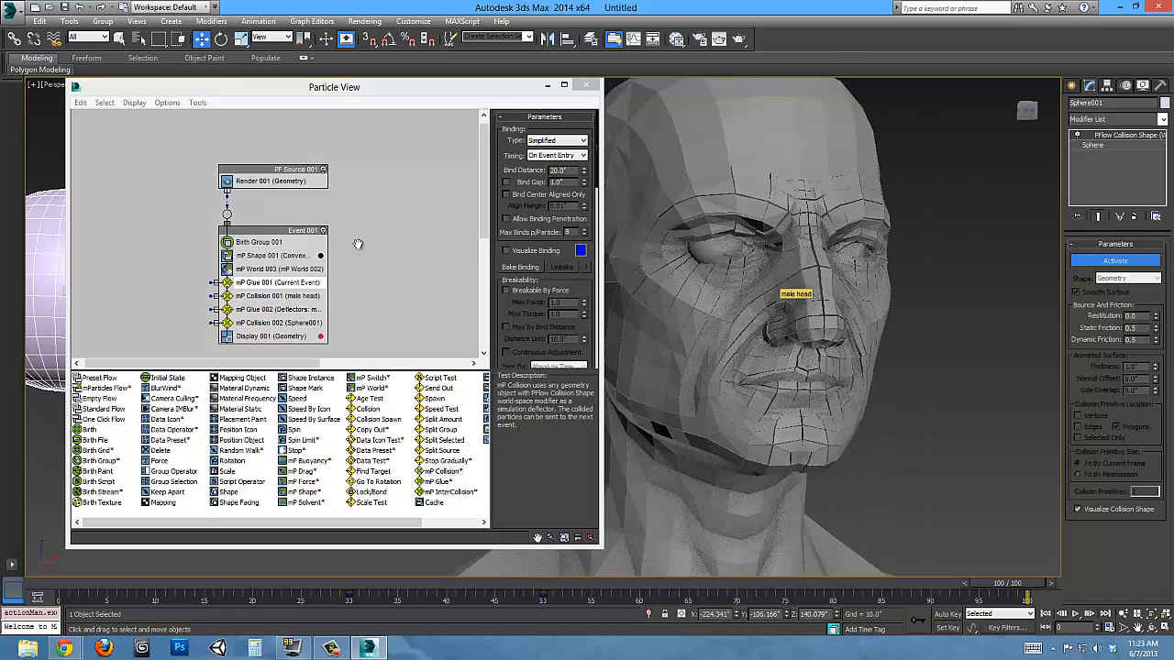
pyautogui.click(294, 340)
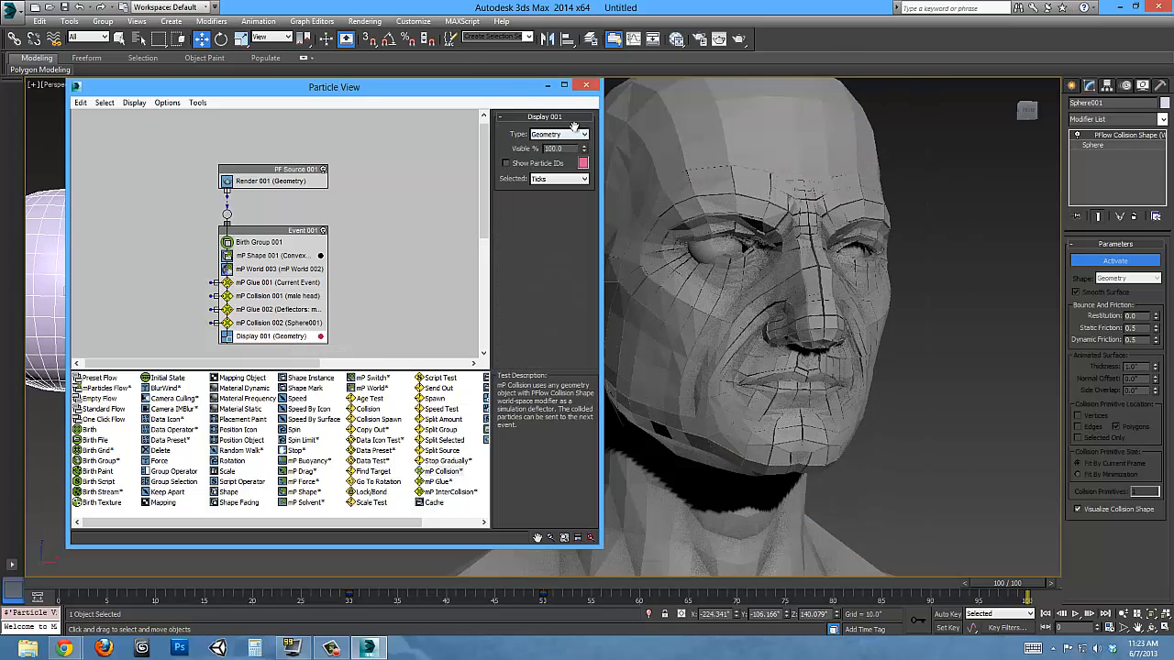
pyautogui.click(572, 134)
pyautogui.click(539, 145)
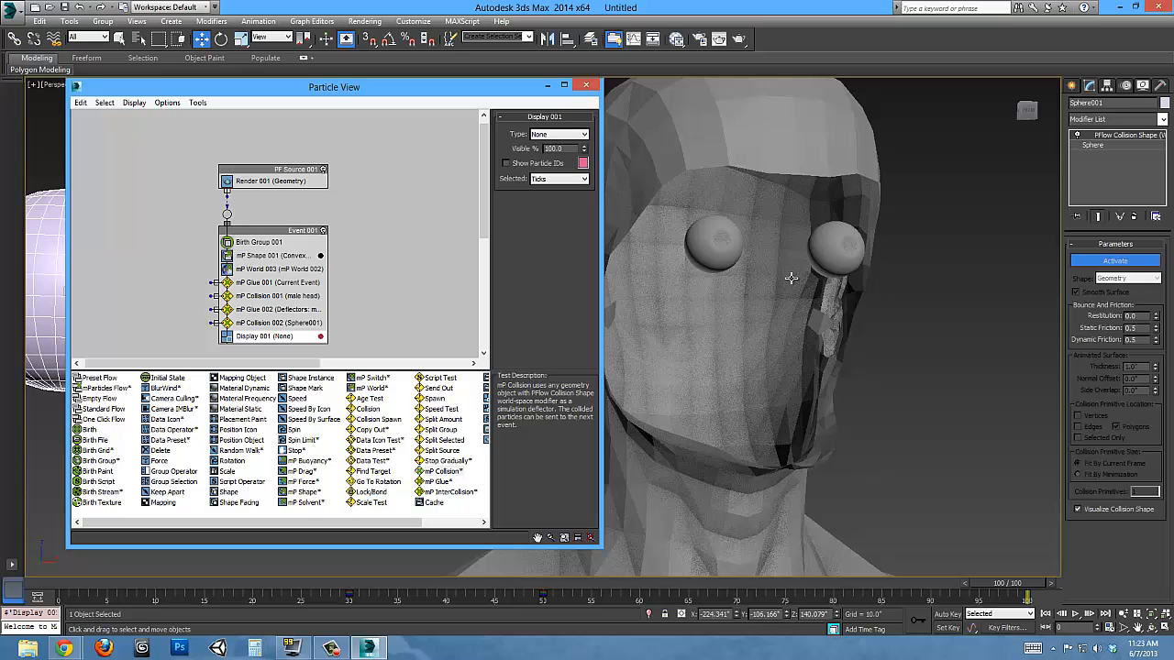
# Unhide the FACE! object by name.
pyautogui.rightClick(1029, 340)
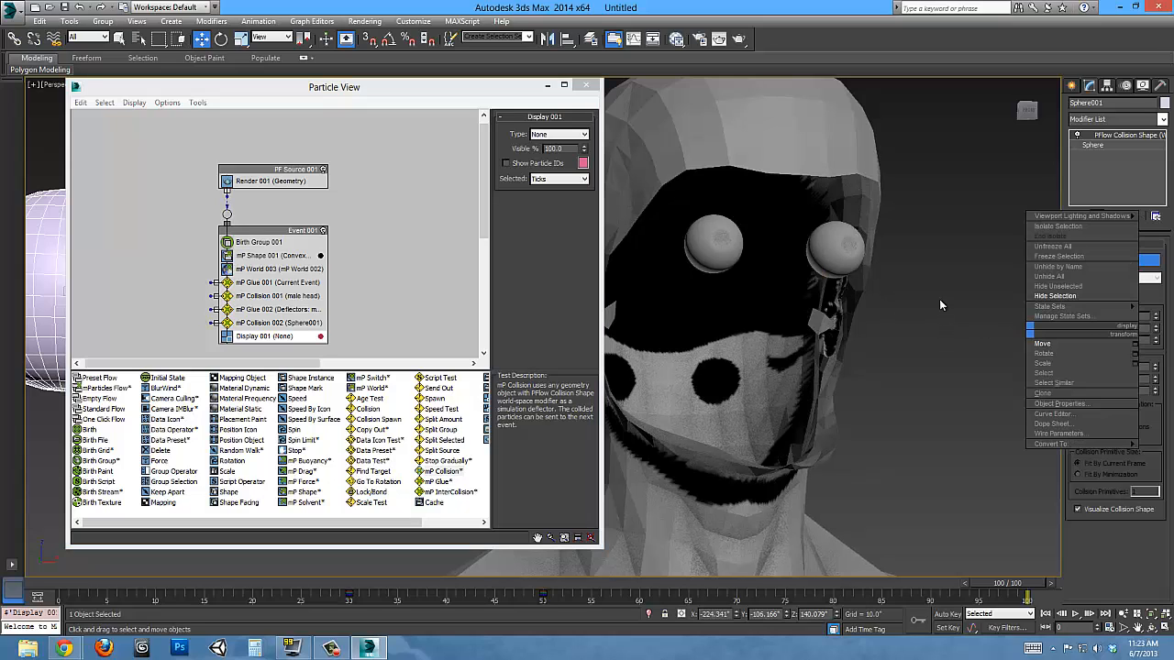
pyautogui.moveTo(1055, 306)
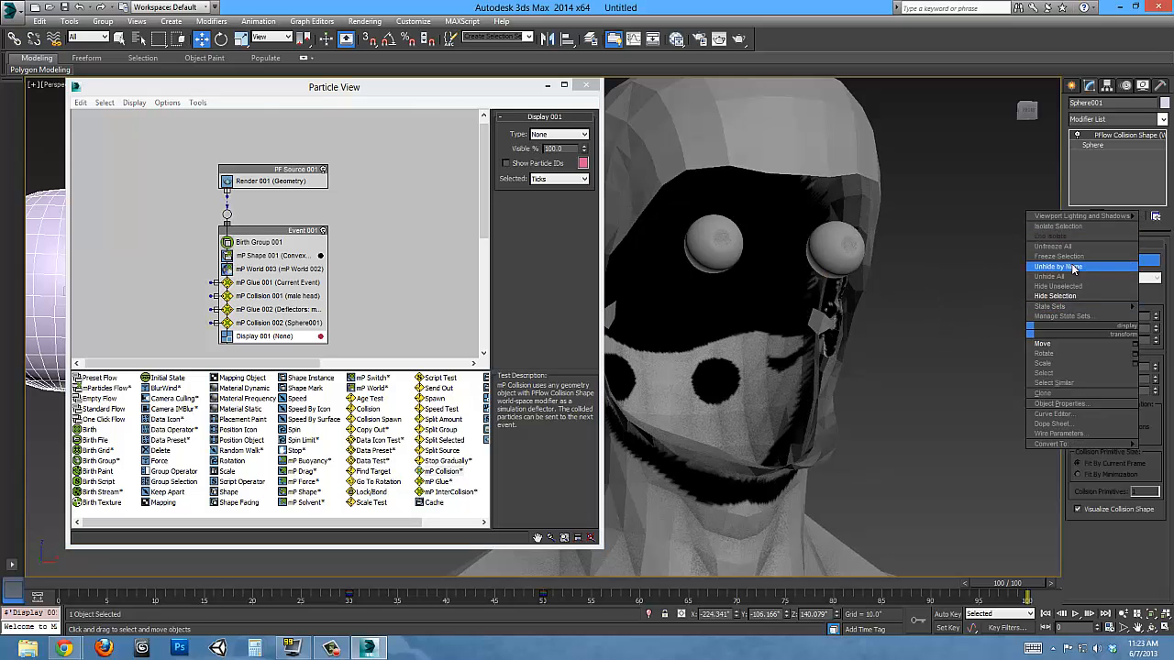
pyautogui.click(1059, 266)
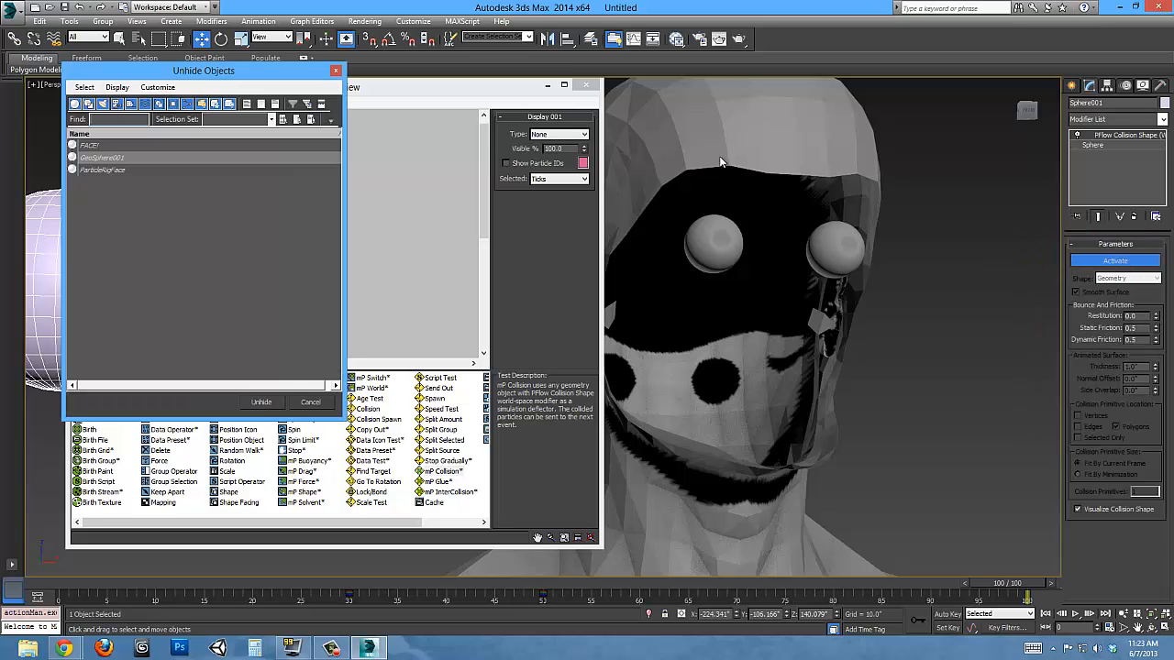
pyautogui.click(127, 147)
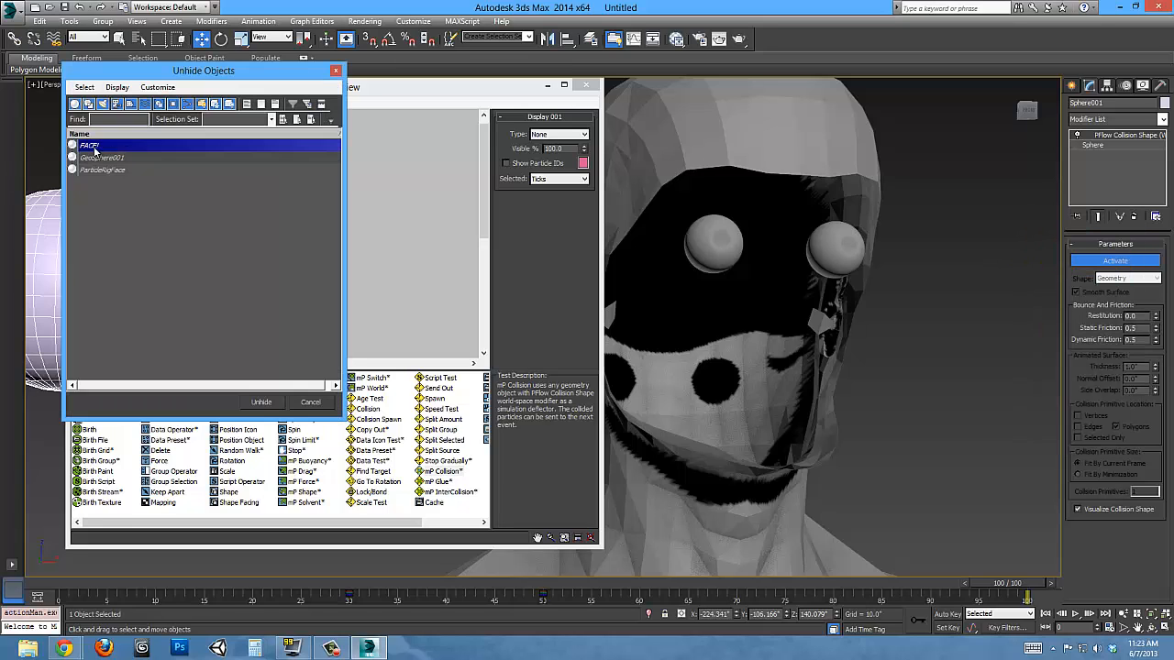
pyautogui.doubleClick(93, 146)
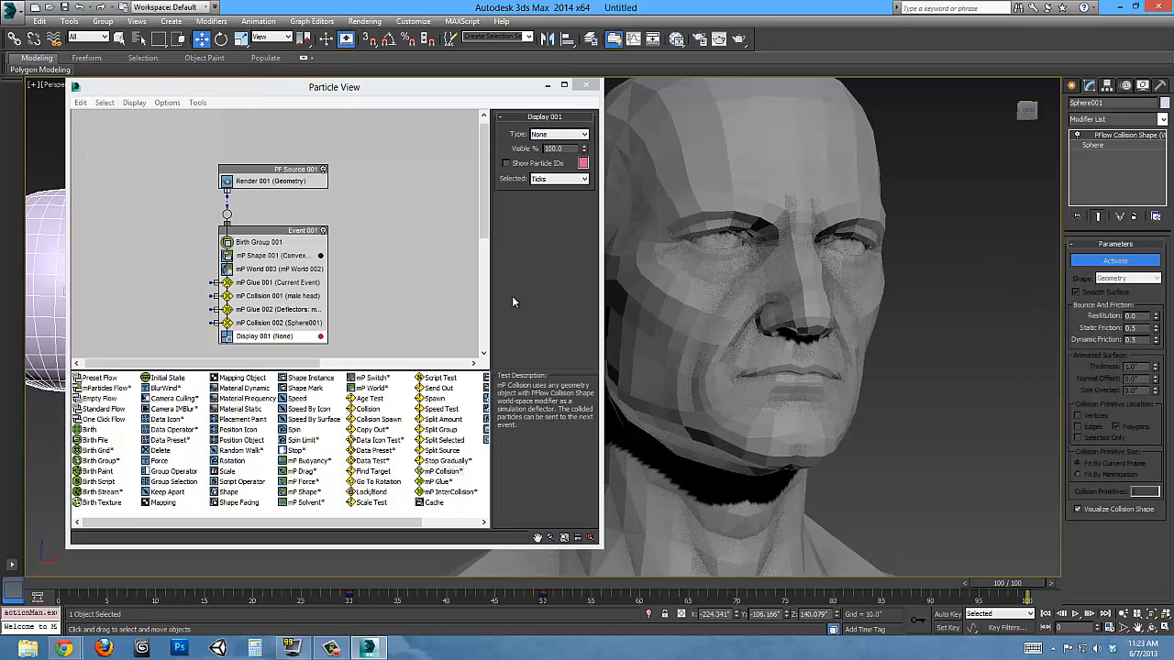
# Apply a Particle Skinner modifier to the FACE! mesh.
pyautogui.click(763, 298)
pyautogui.click(1162, 119)
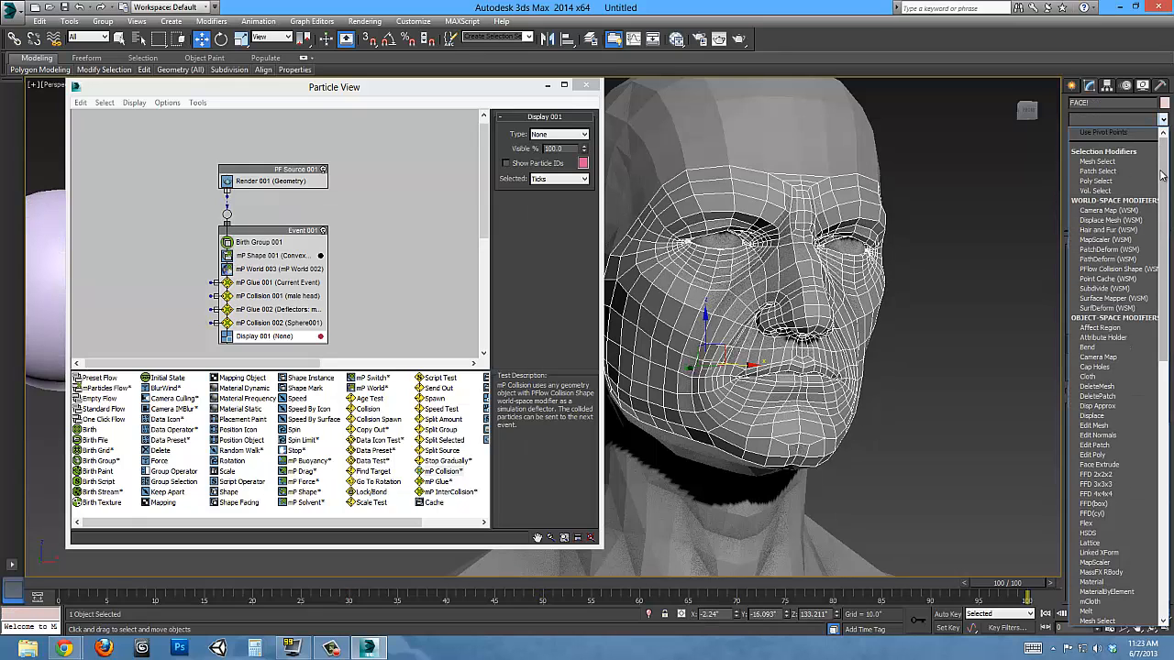
pyautogui.scroll(-2, 1159, 294)
pyautogui.scroll(-2, 1159, 294)
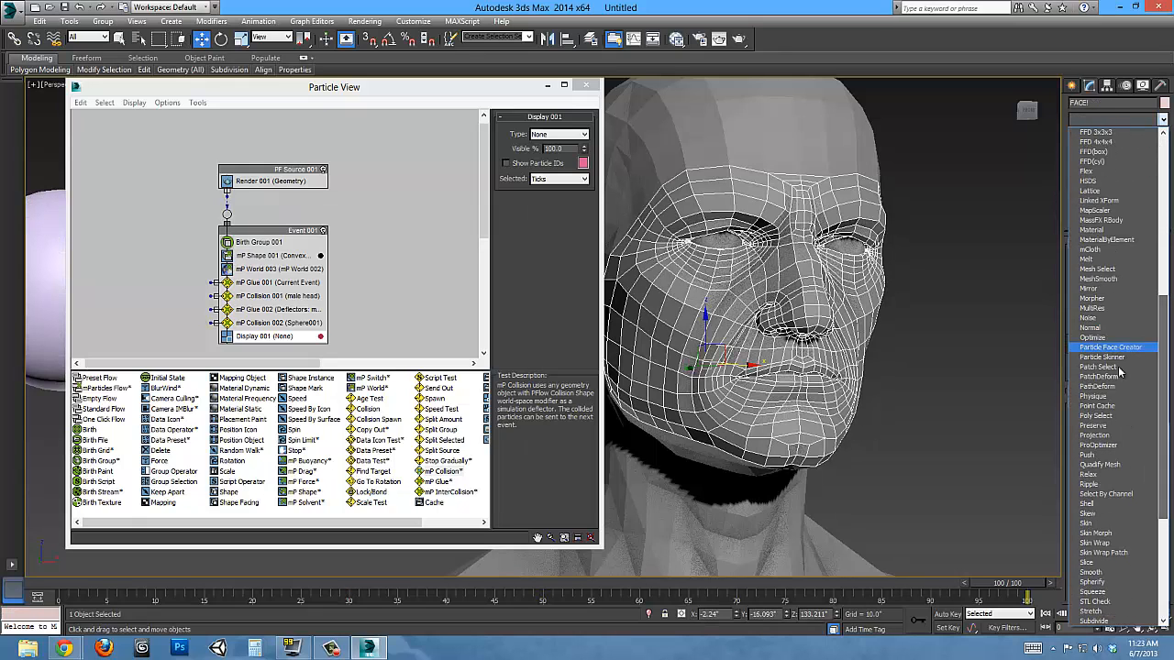
pyautogui.click(1114, 367)
# At frame 0, add PF Source 001 to the Particle Skinner's particle flow systems and activate skinning.
pyautogui.press('Home')
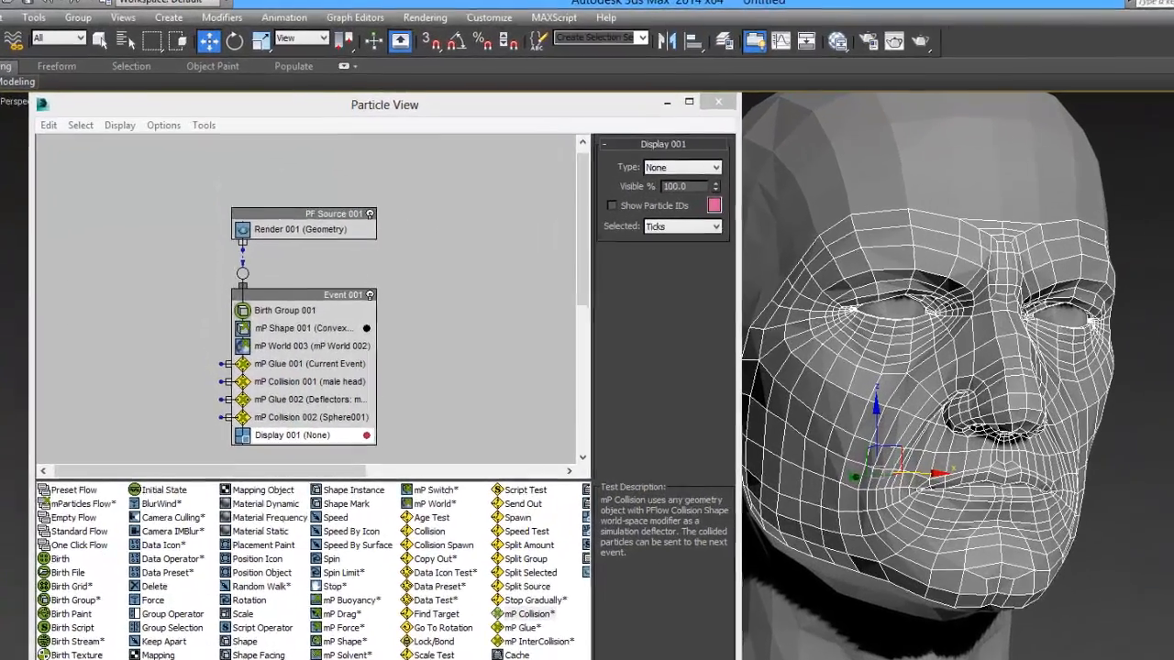
pyautogui.click(1103, 374)
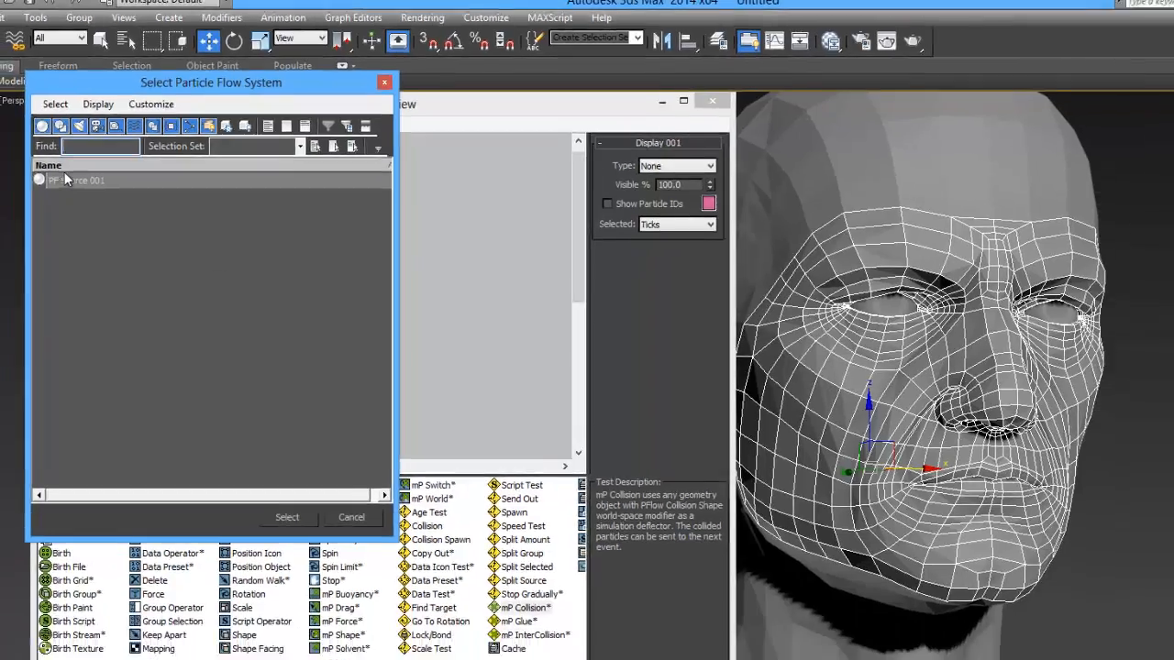
pyautogui.doubleClick(64, 192)
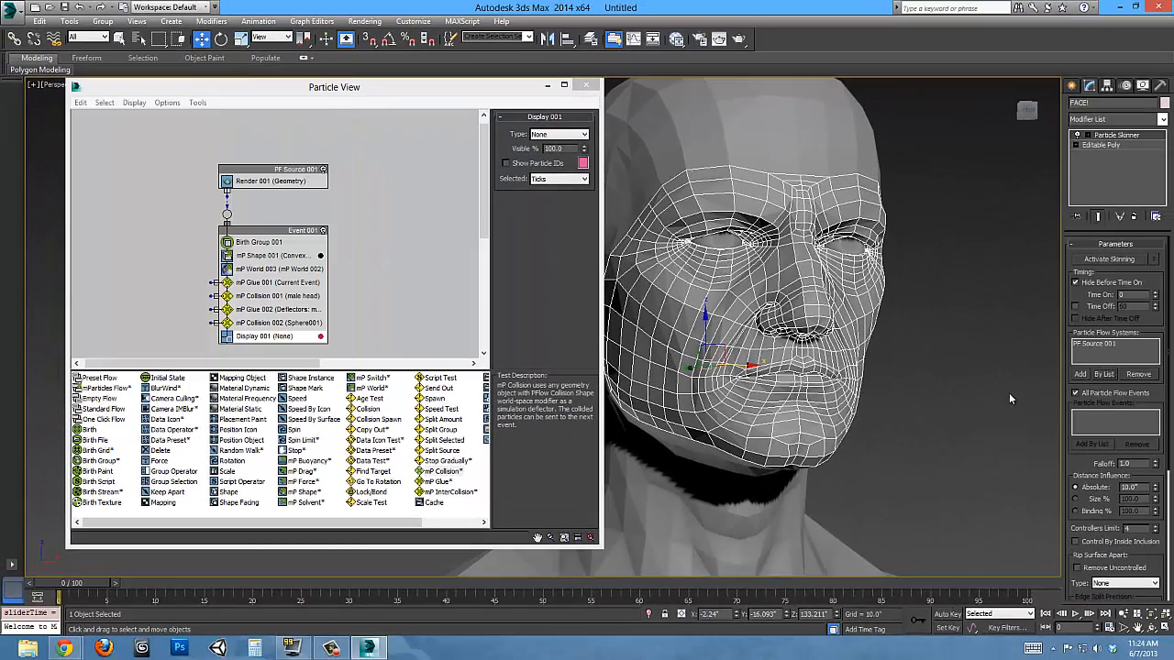
pyautogui.click(1109, 261)
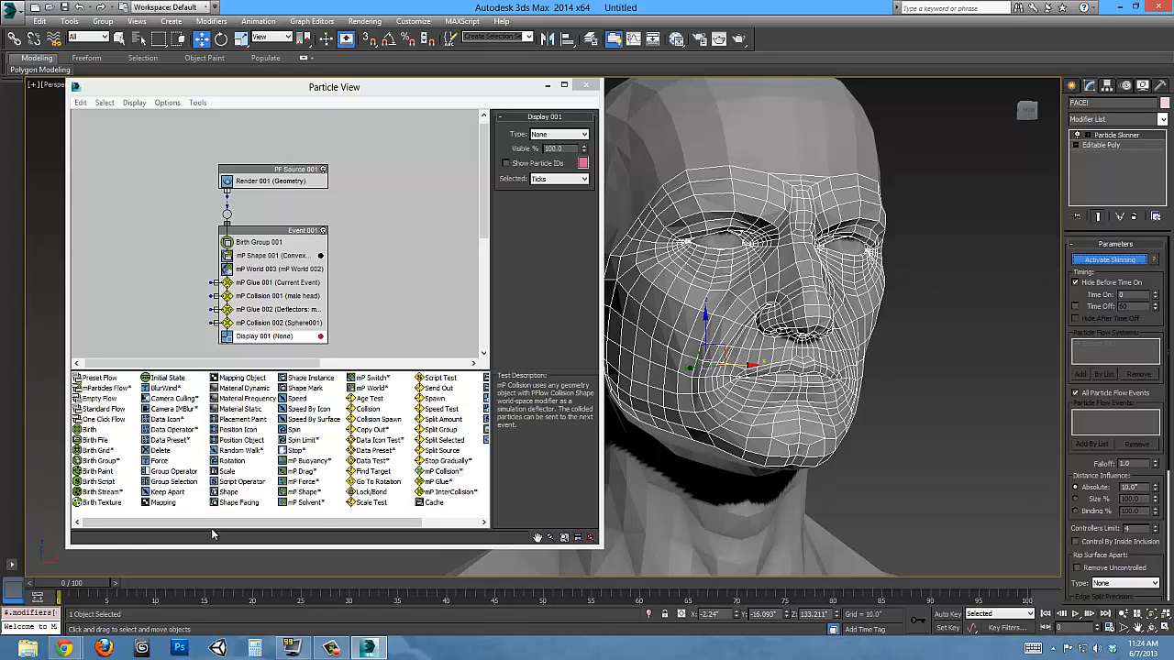
# Deselect the face, scrub to about frame 20 to check the skinned mesh's deformation, and return to frame 0.
pyautogui.click(910, 385)
pyautogui.click(788, 284)
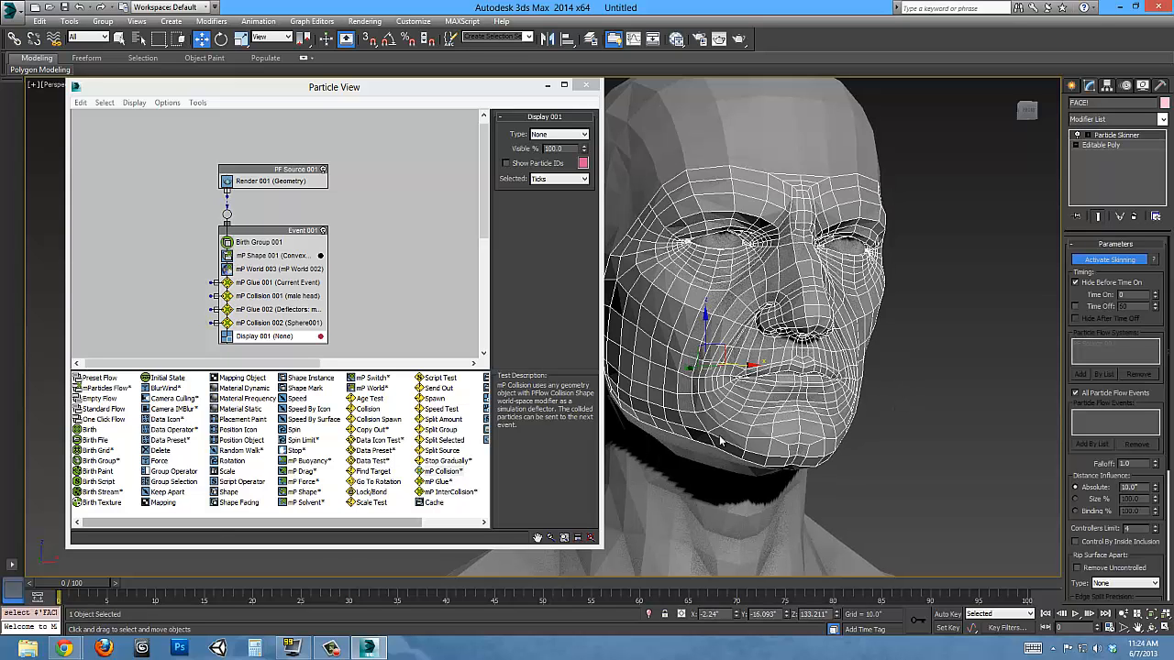
pyautogui.click(916, 420)
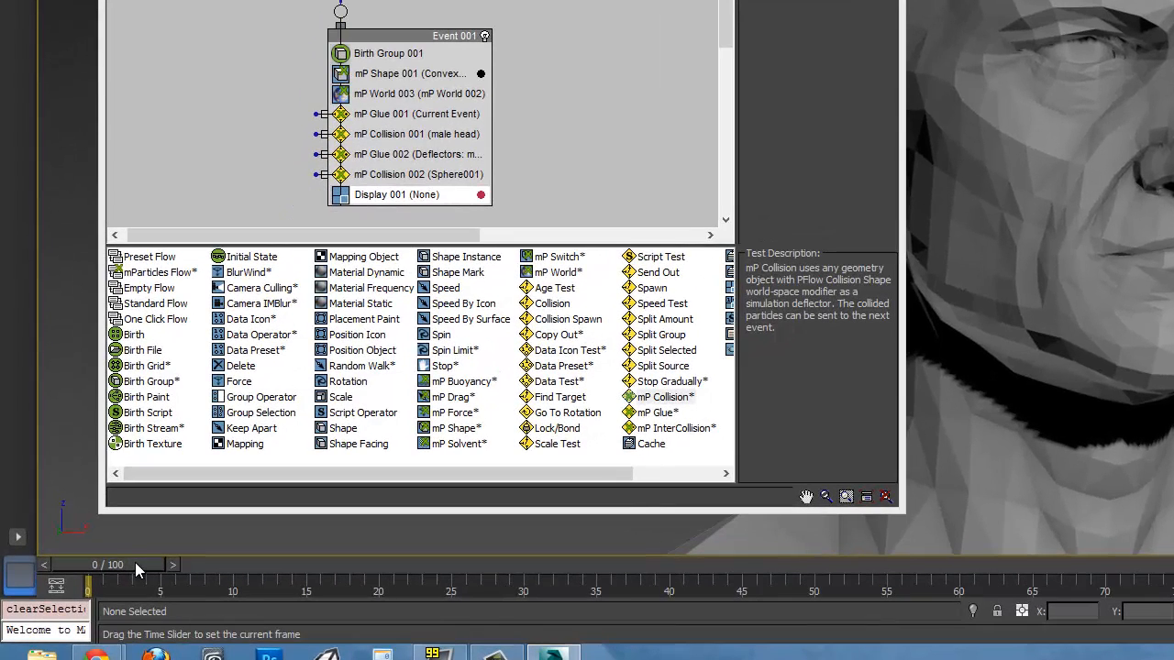
pyautogui.moveTo(133, 564); pyautogui.dragTo(412, 581)
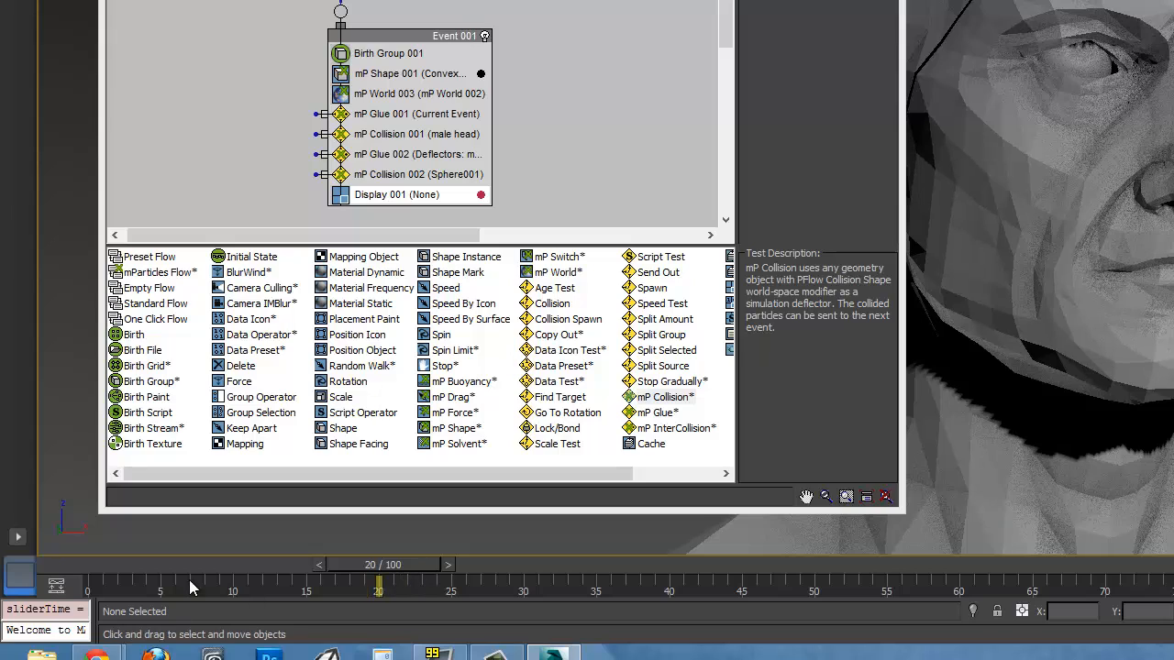
pyautogui.click(111, 574)
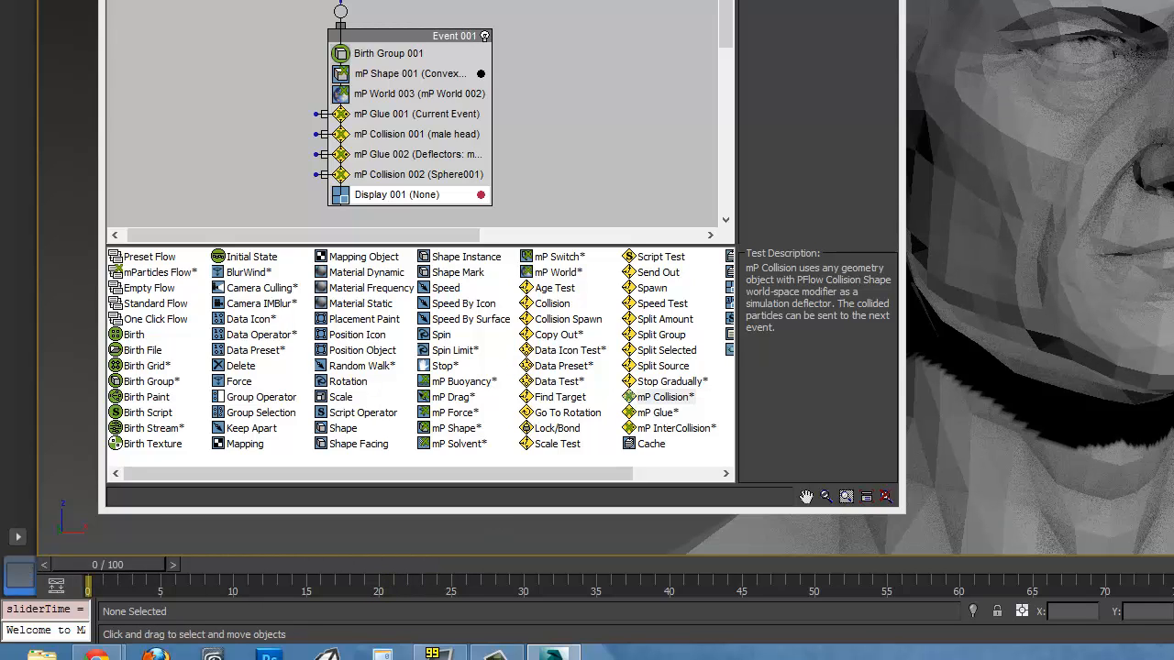
# Apply a TurboSmooth modifier to the FACE! mesh above its Particle Skinner.
pyautogui.click(1166, 65)
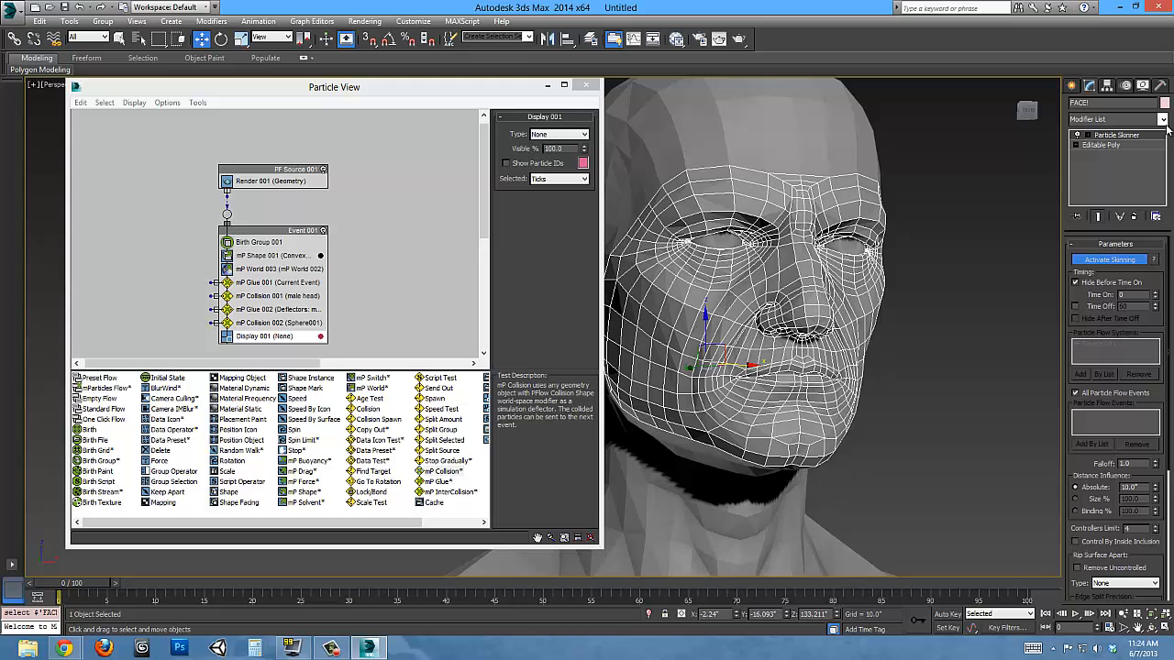
pyautogui.click(1162, 119)
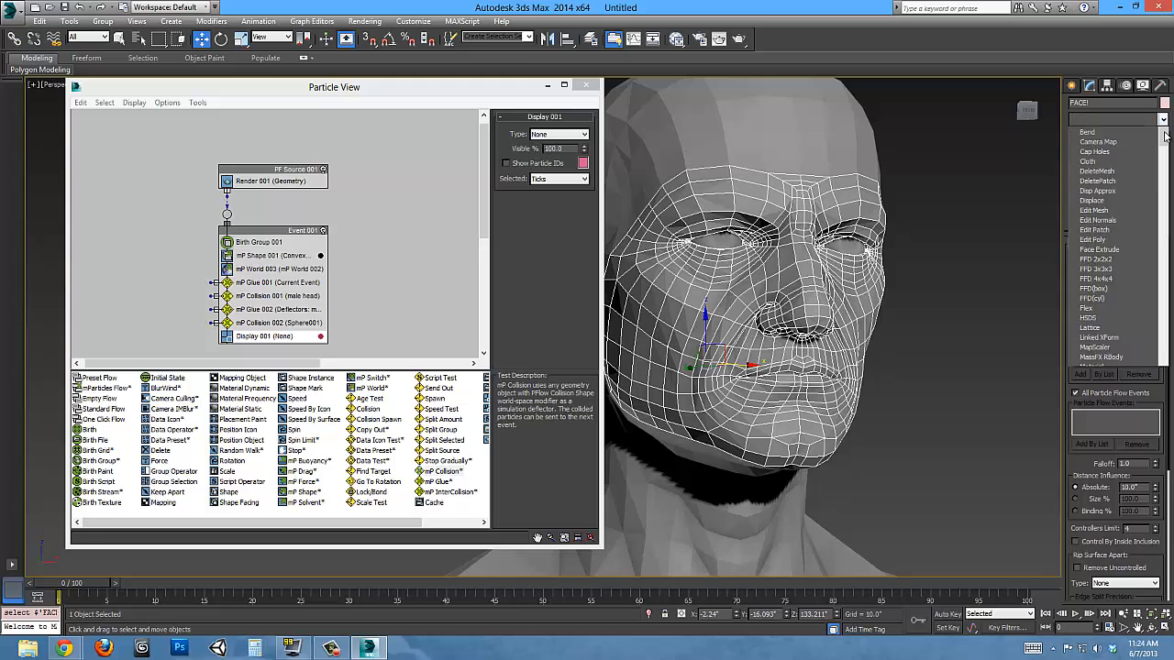
pyautogui.scroll(-15, 1093, 474)
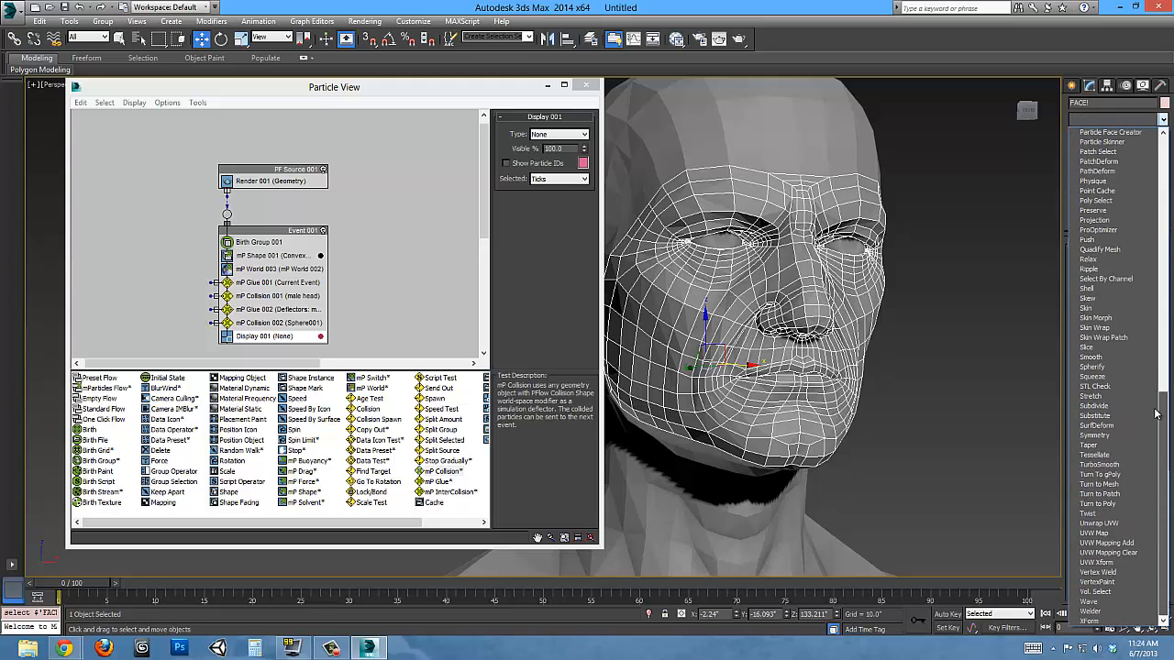
pyautogui.click(1095, 465)
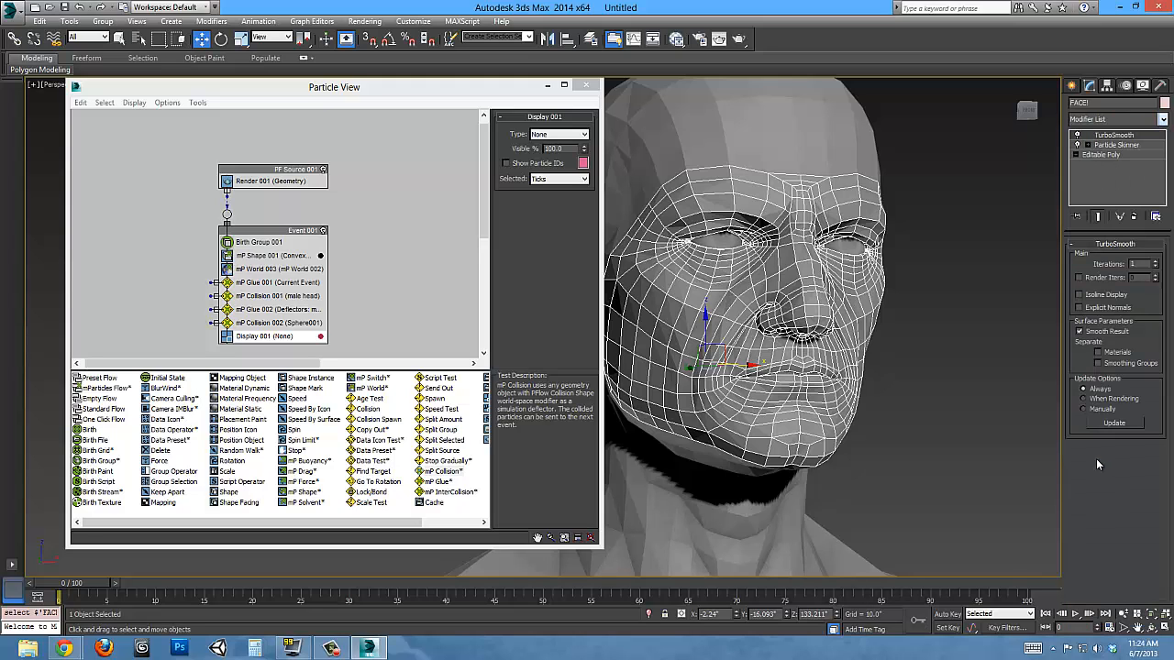
# Try applying a TurboSmooth modifier beneath the male head's PFlow Collision Shape, and delete the modifier again.
pyautogui.click(706, 125)
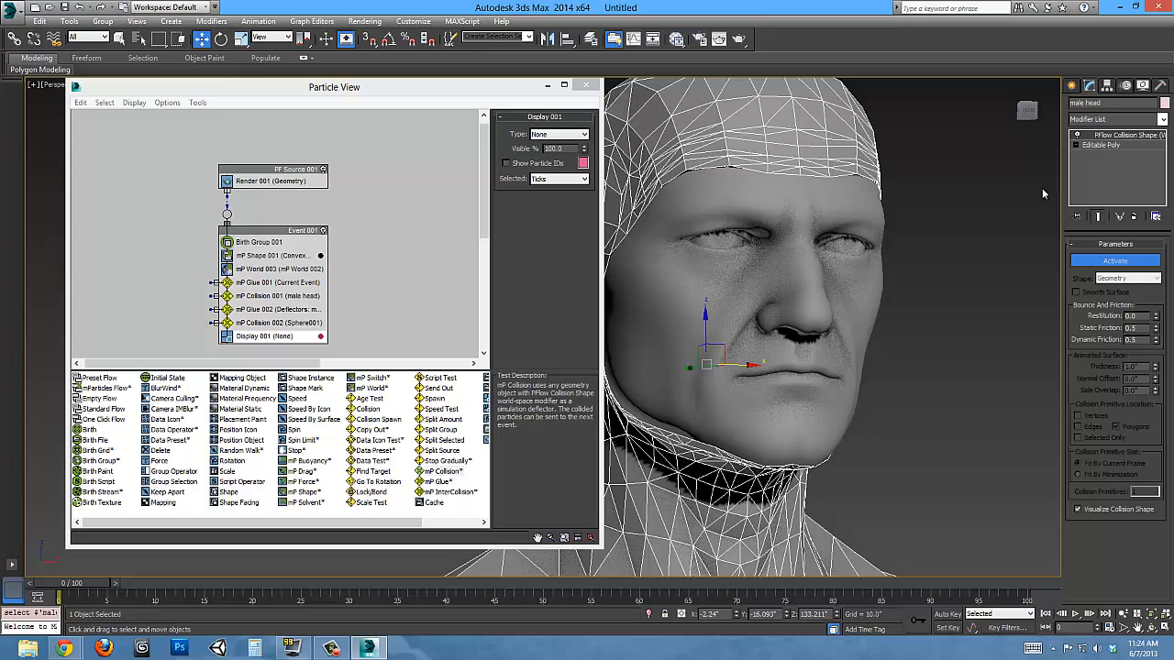
pyautogui.click(1163, 121)
pyautogui.moveTo(1164, 165); pyautogui.dragTo(1167, 435)
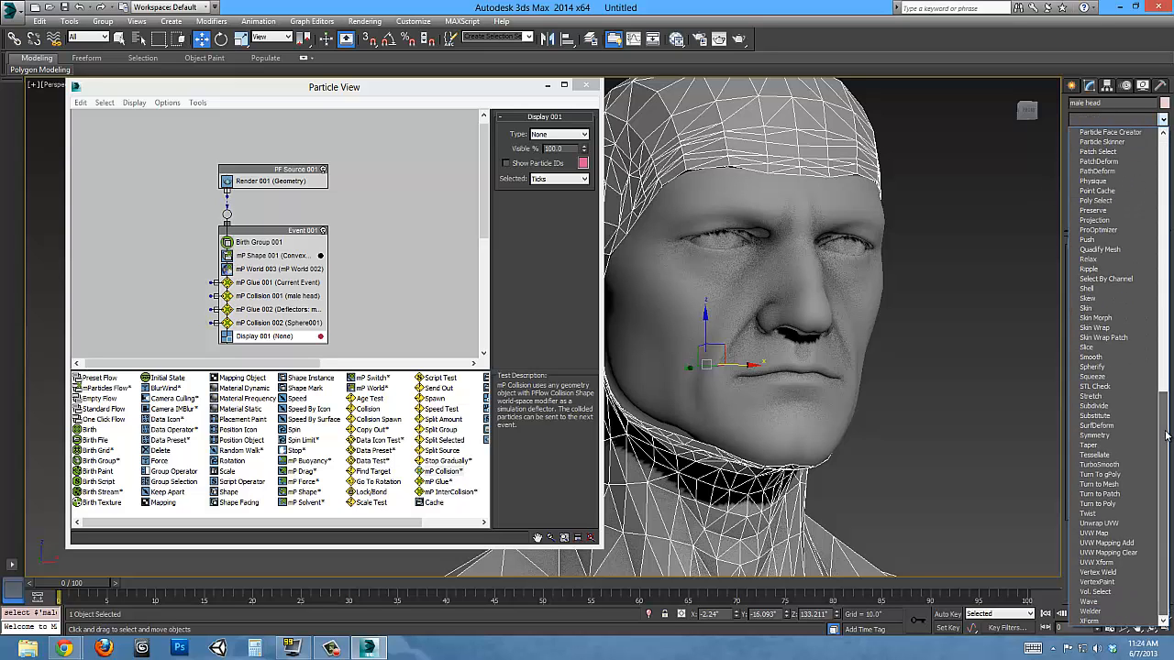
pyautogui.click(1112, 464)
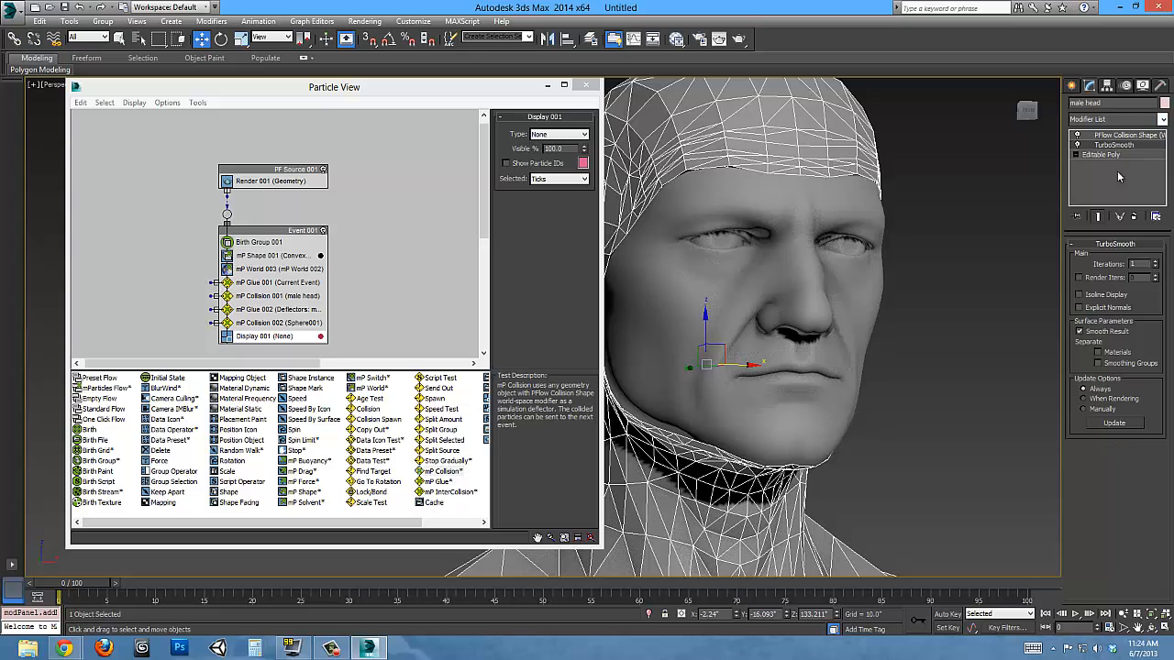
pyautogui.rightClick(1111, 144)
pyautogui.click(1031, 163)
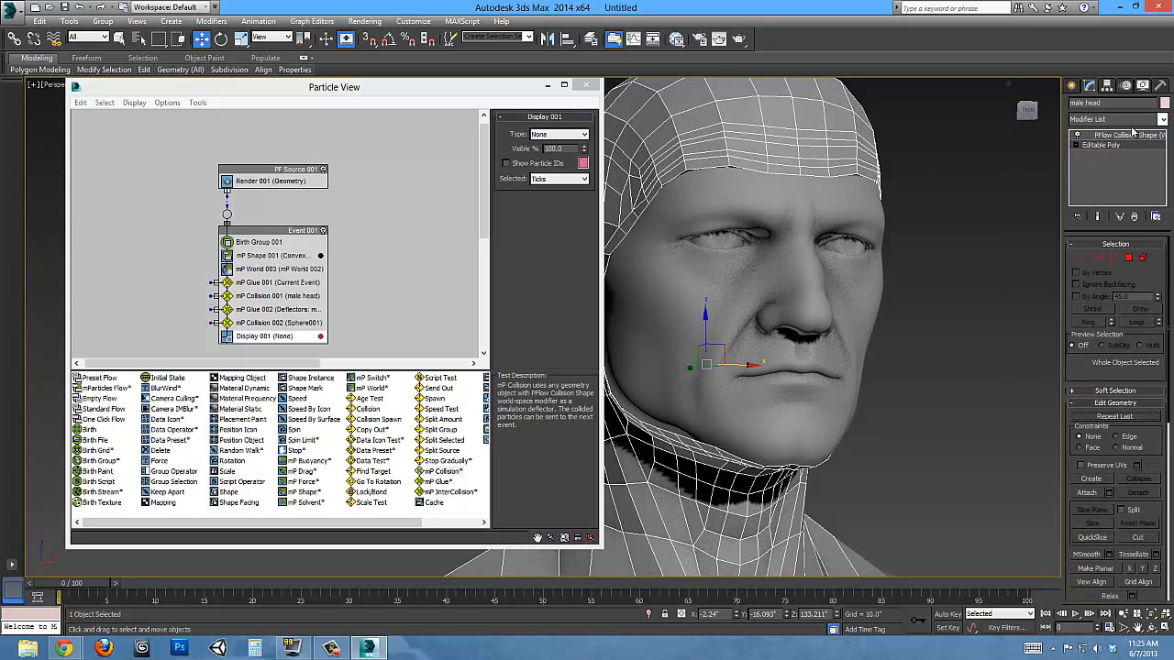
pyautogui.click(1127, 136)
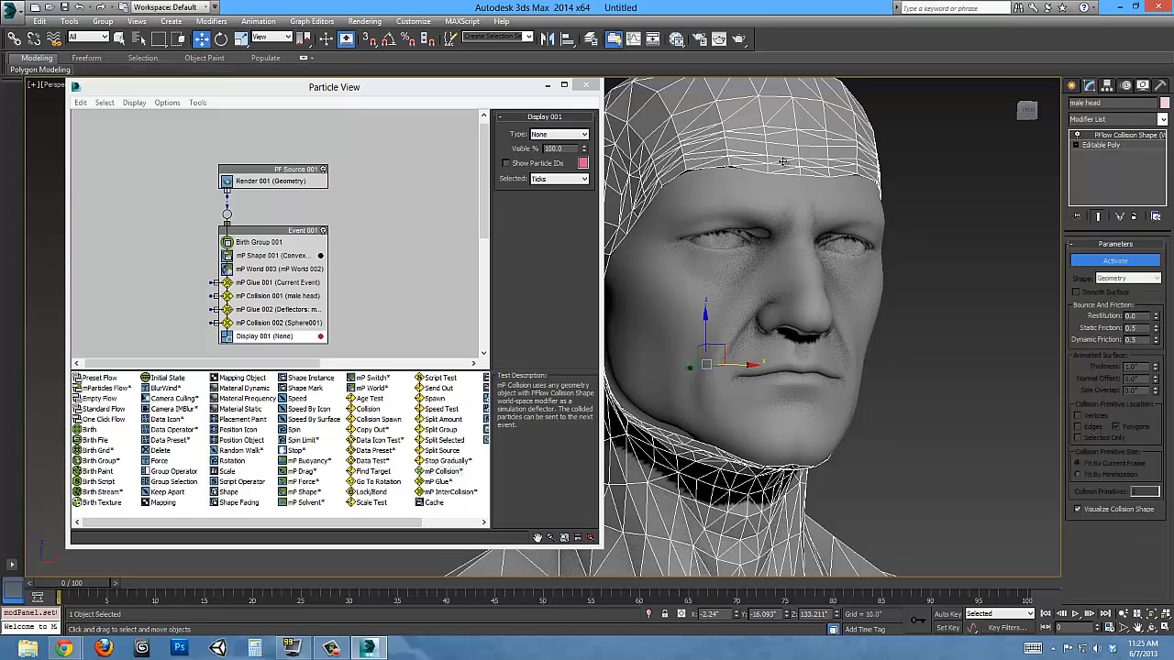
# Make the male head collision object non-renderable in its object properties.
pyautogui.rightClick(744, 159)
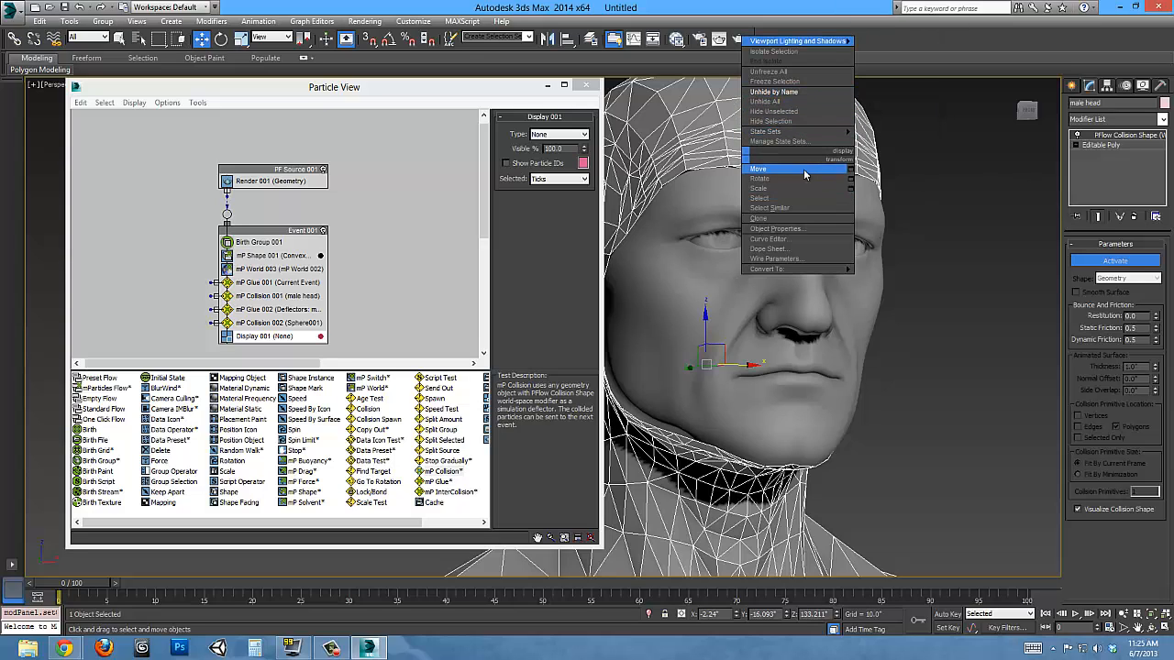
pyautogui.click(794, 229)
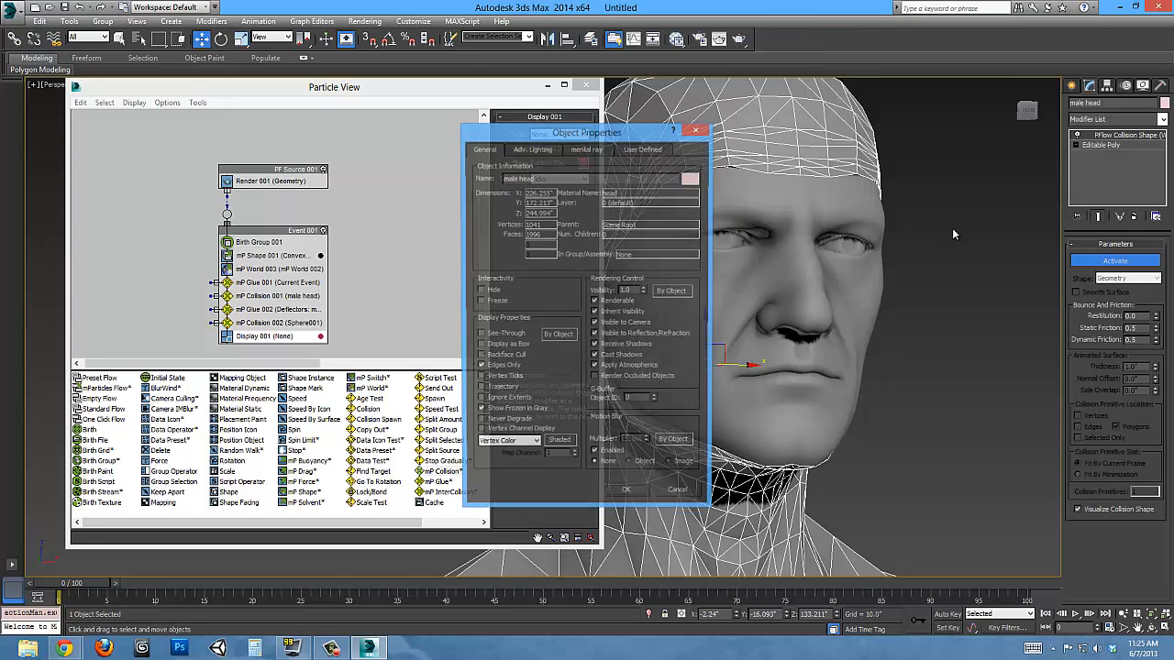
pyautogui.click(603, 303)
pyautogui.click(626, 495)
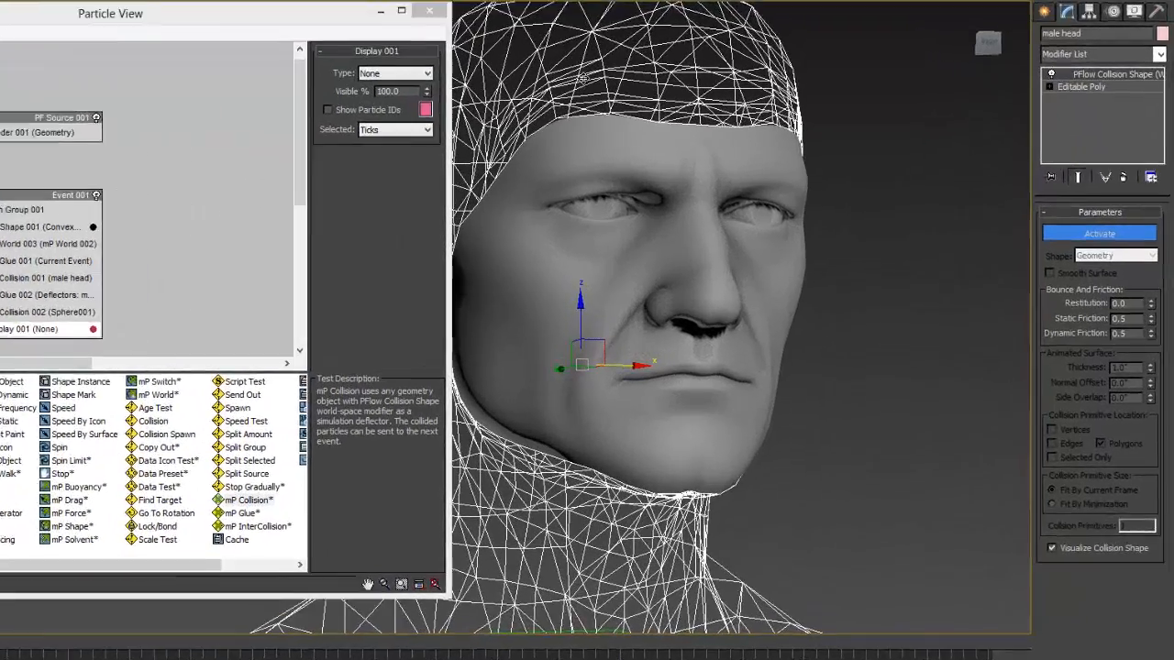
# Clone the male head as a copy named male head001 and remove the PFlow Collision Shape modifier from the copy.
pyautogui.hotkey('ctrl', 'v')
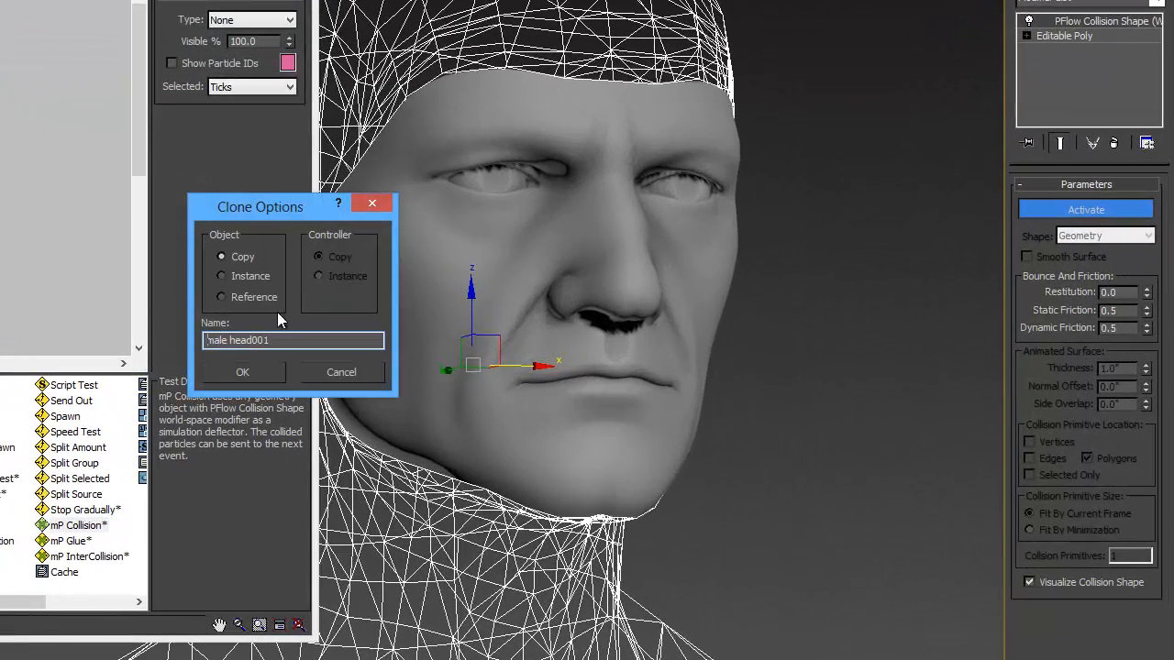
pyautogui.click(239, 373)
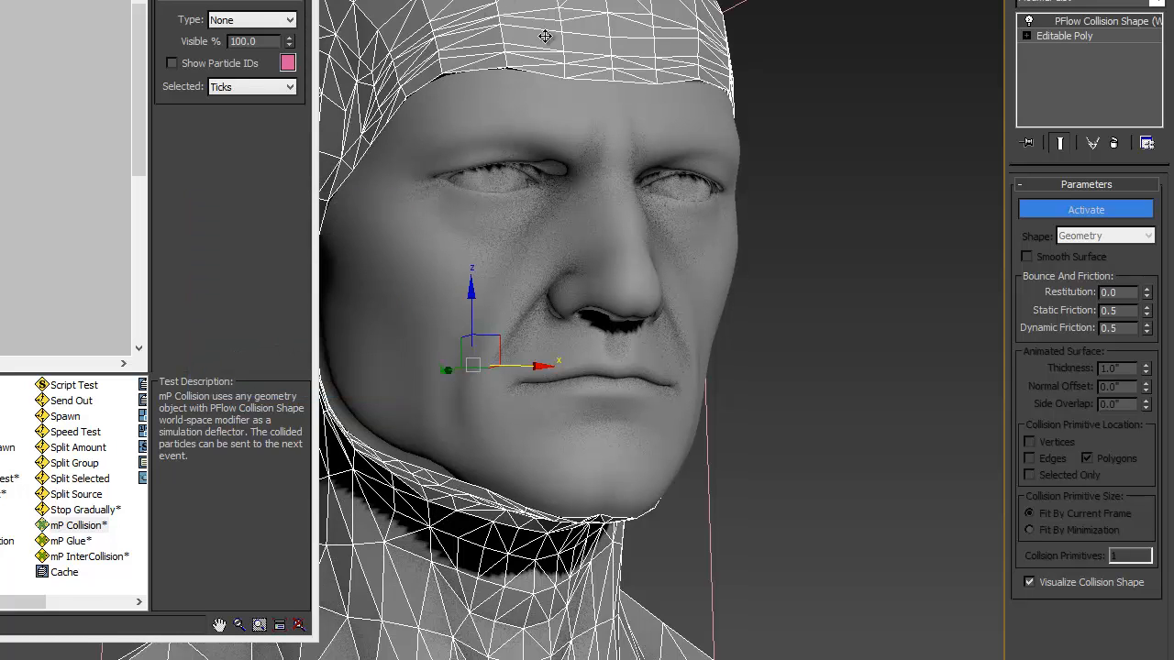
pyautogui.rightClick(1125, 26)
pyautogui.click(985, 53)
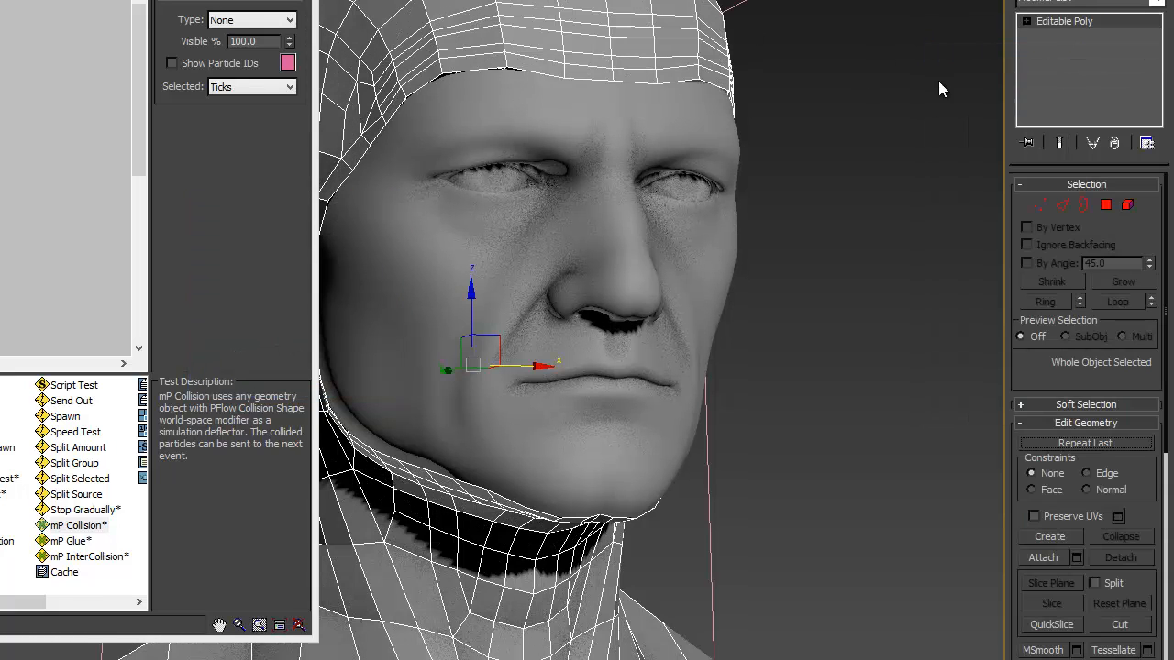
# Apply a TurboSmooth modifier to the male head copy and deselect it.
pyautogui.click(1158, 5)
pyautogui.click(1167, 84)
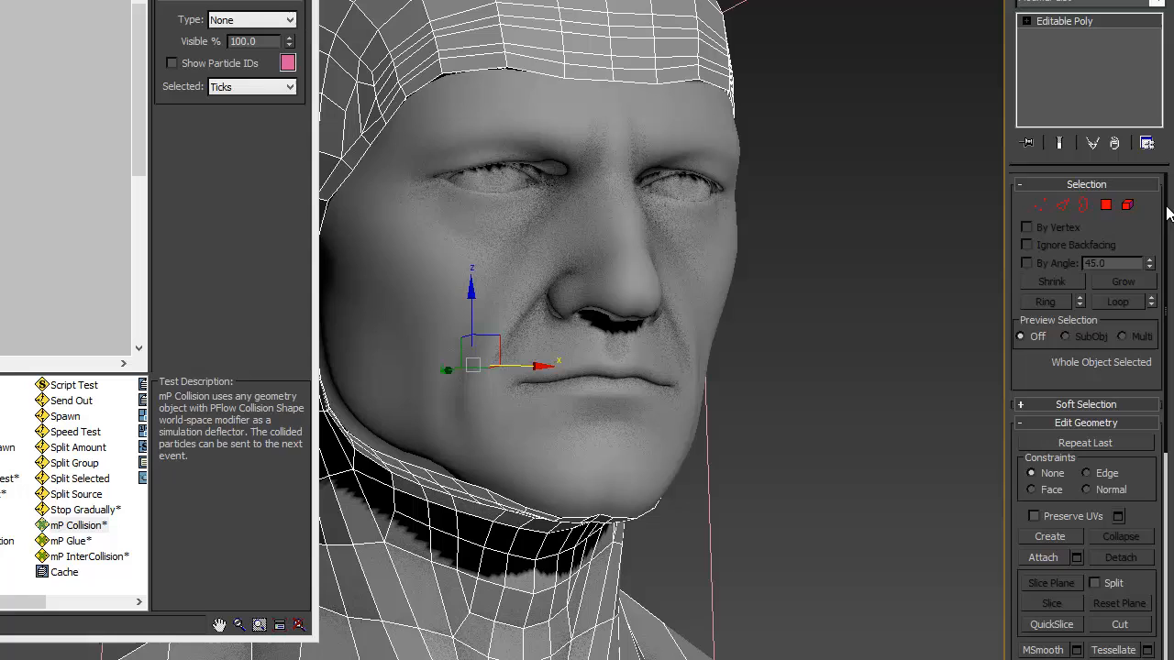
pyautogui.click(1158, 3)
pyautogui.moveTo(1160, 87); pyautogui.dragTo(1160, 479)
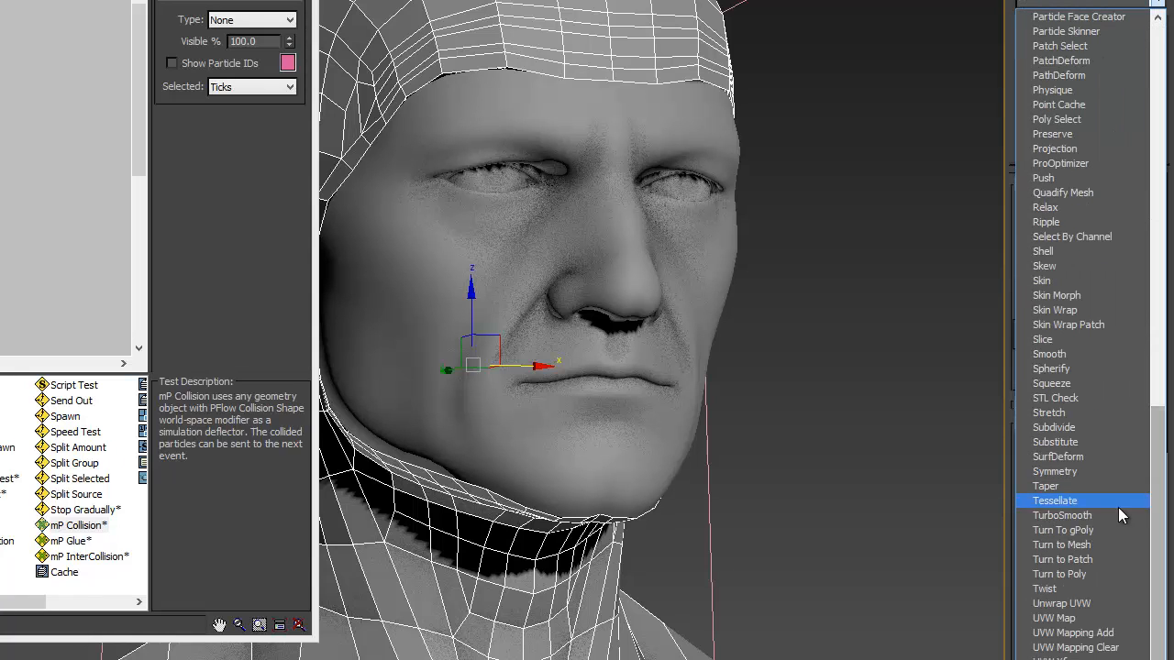
pyautogui.click(1087, 515)
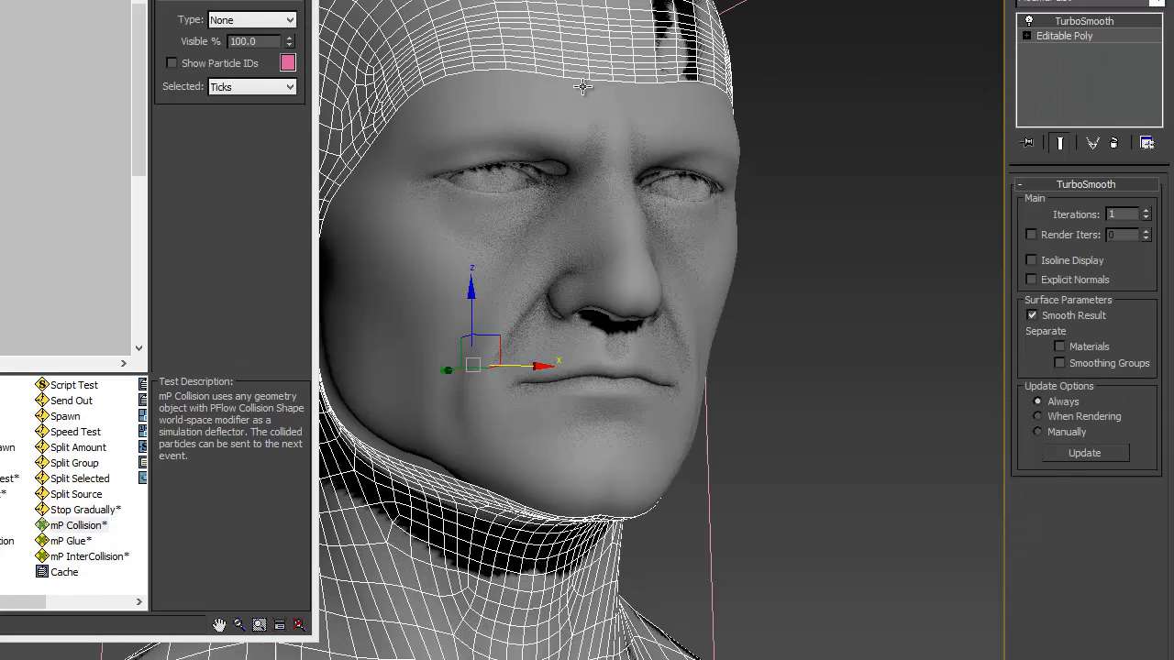
pyautogui.click(799, 174)
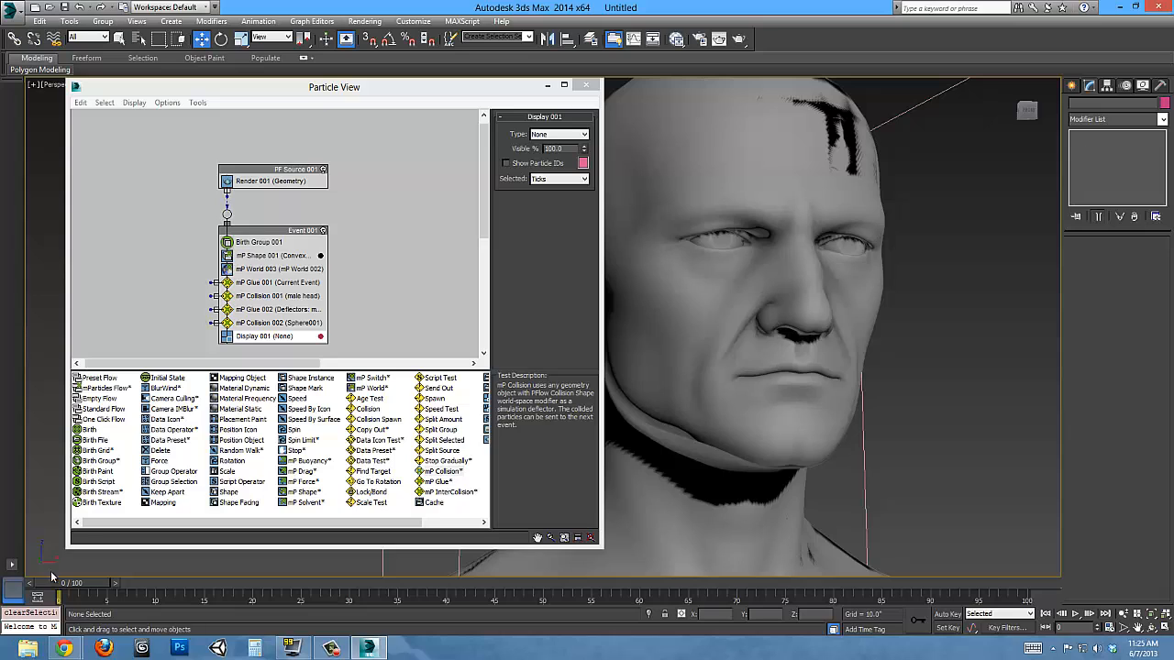
# Scrub the animation to about frame 71 to check the smoothed face's deformation, and show edged faces in the viewport.
pyautogui.moveTo(60, 591); pyautogui.dragTo(728, 555)
pyautogui.press('F4')
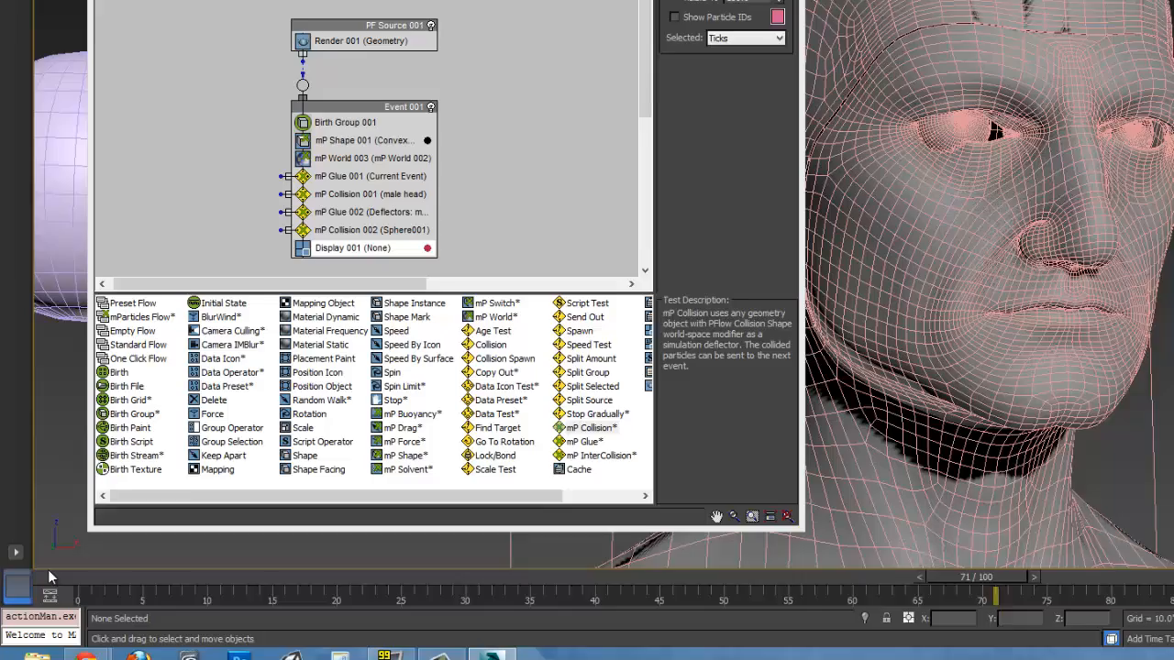
# Return to frame 0 and scrub forward to frame 32 to examine how the face mesh's edges deform.
pyautogui.click(34, 583)
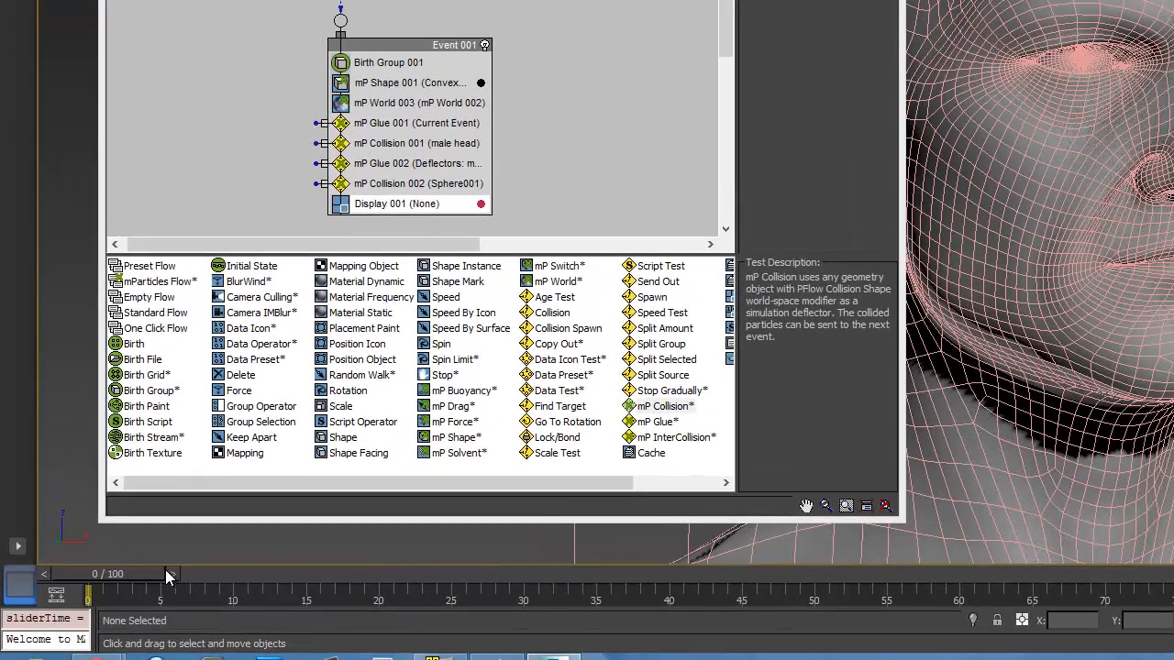
pyautogui.moveTo(115, 573); pyautogui.dragTo(353, 566)
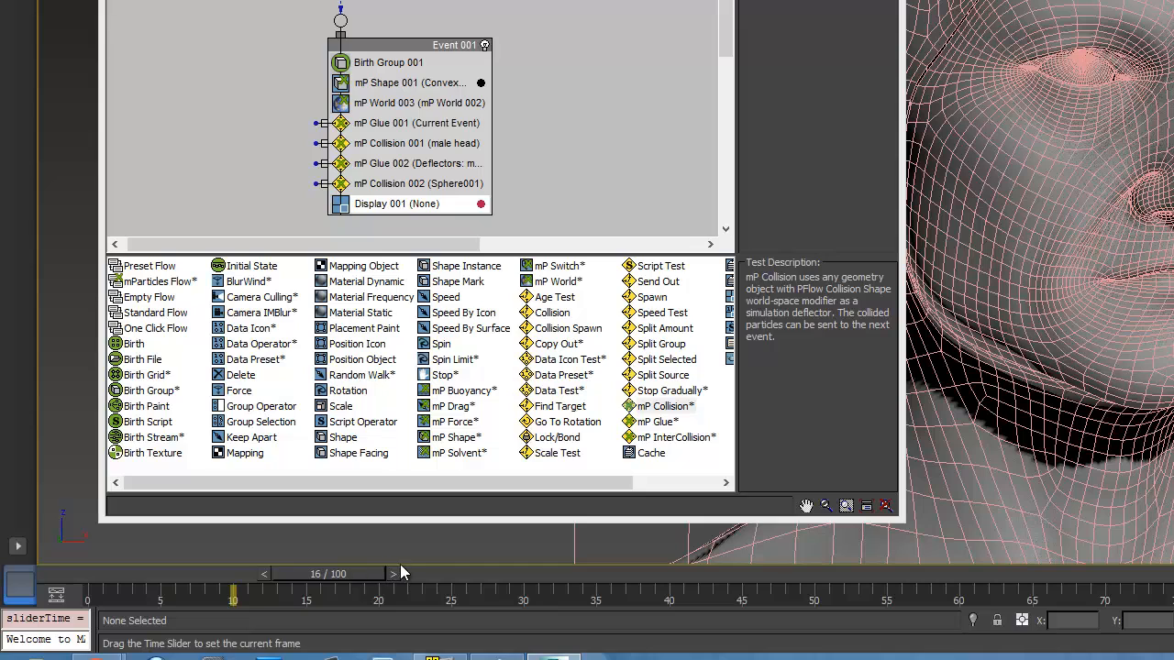
pyautogui.moveTo(485, 558); pyautogui.dragTo(540, 555)
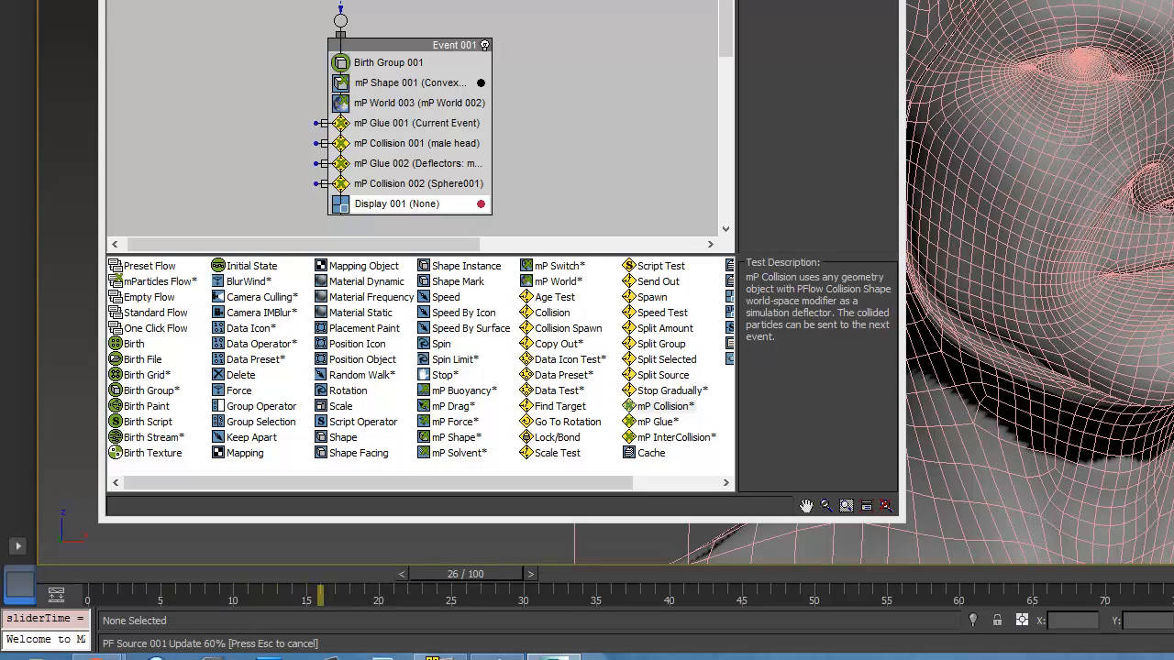
pyautogui.moveTo(464, 574); pyautogui.dragTo(547, 574)
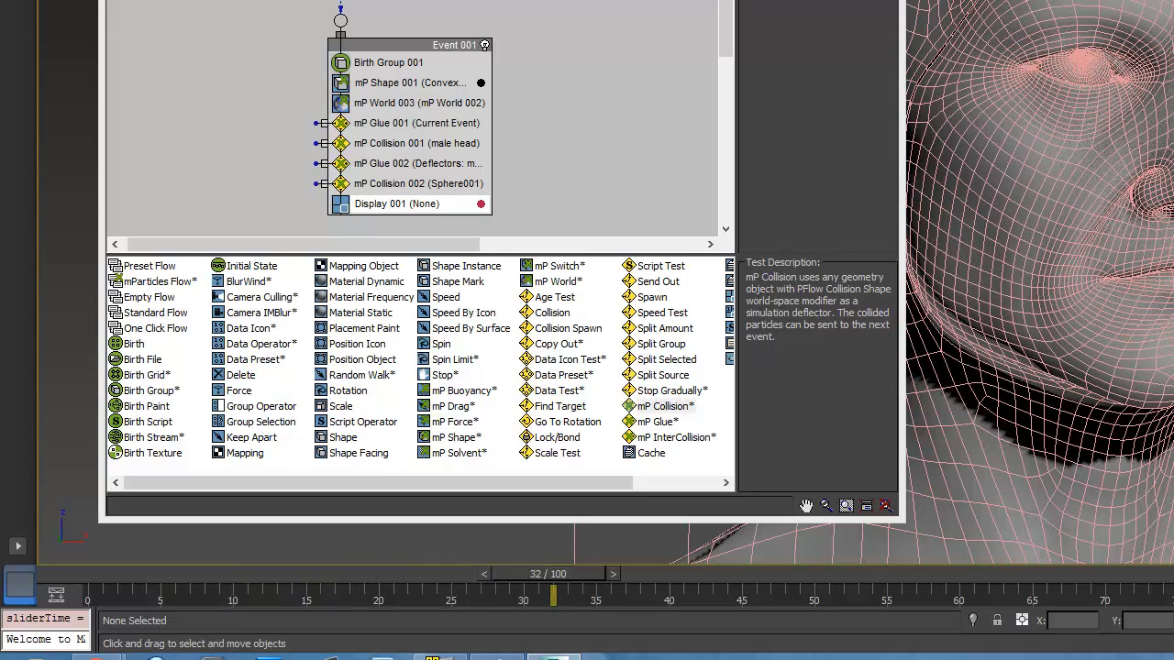